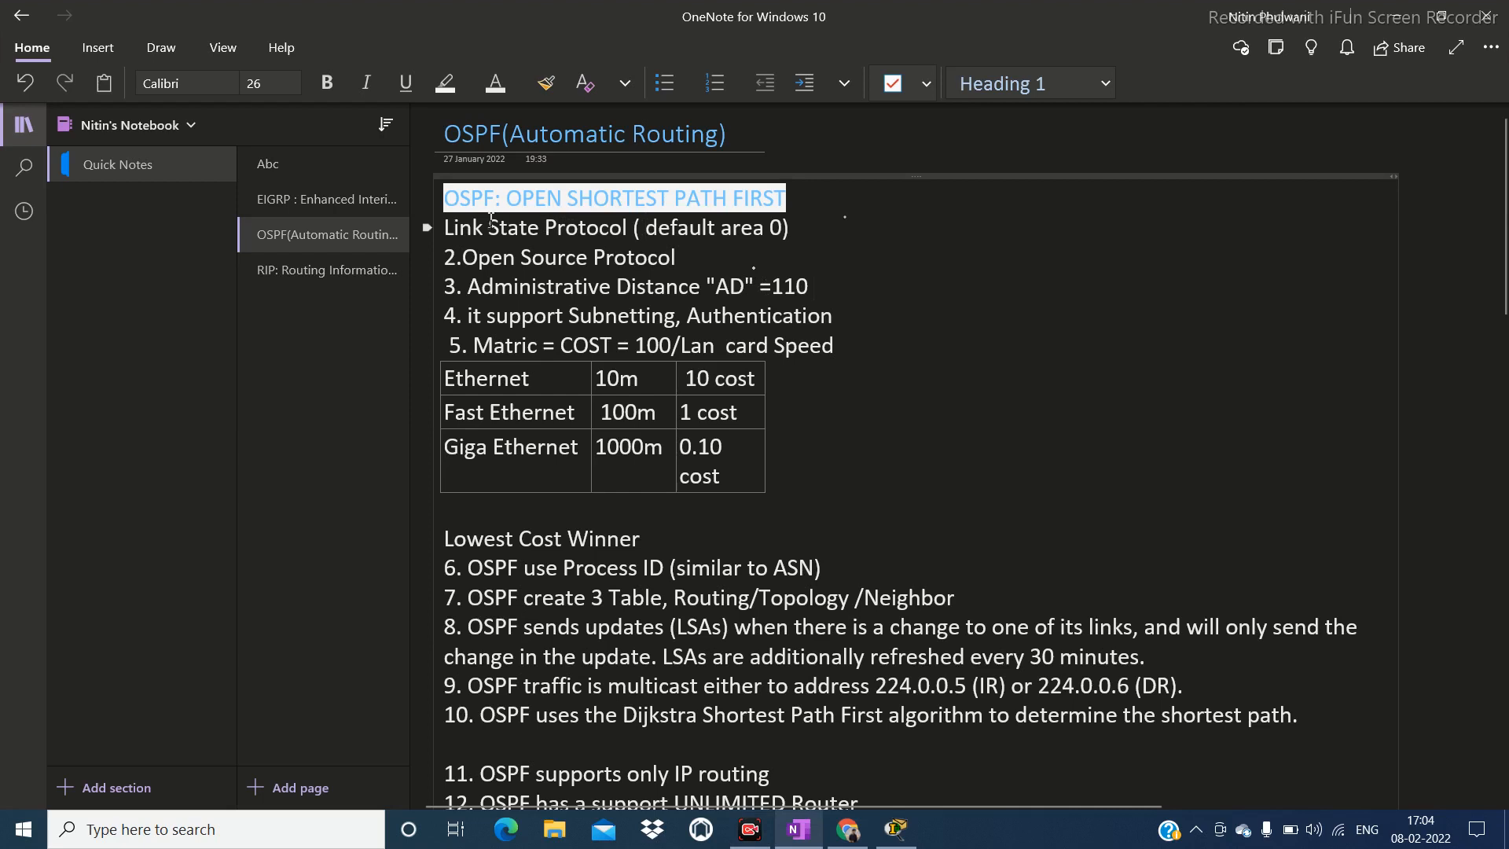
Number the "Link State Protocol" line as item 1 by adding "1." in front of it.
left_click(444, 228)
type("1.")
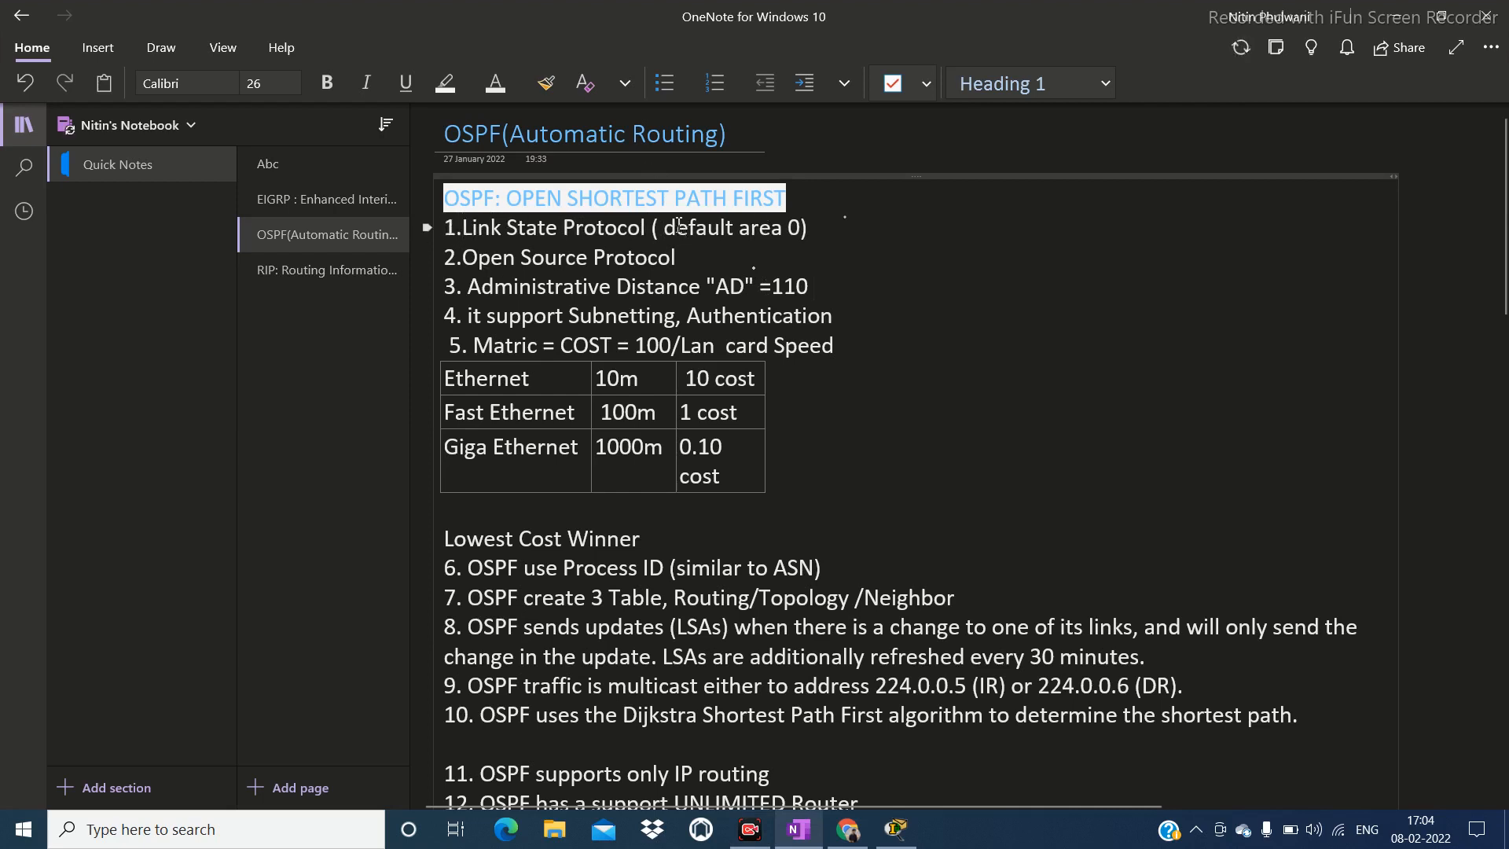
Review items 1 to 5 of the OSPF notes, from the default area through administrative distance to the metric cost formula.
left_click_drag(659, 228, 807, 217)
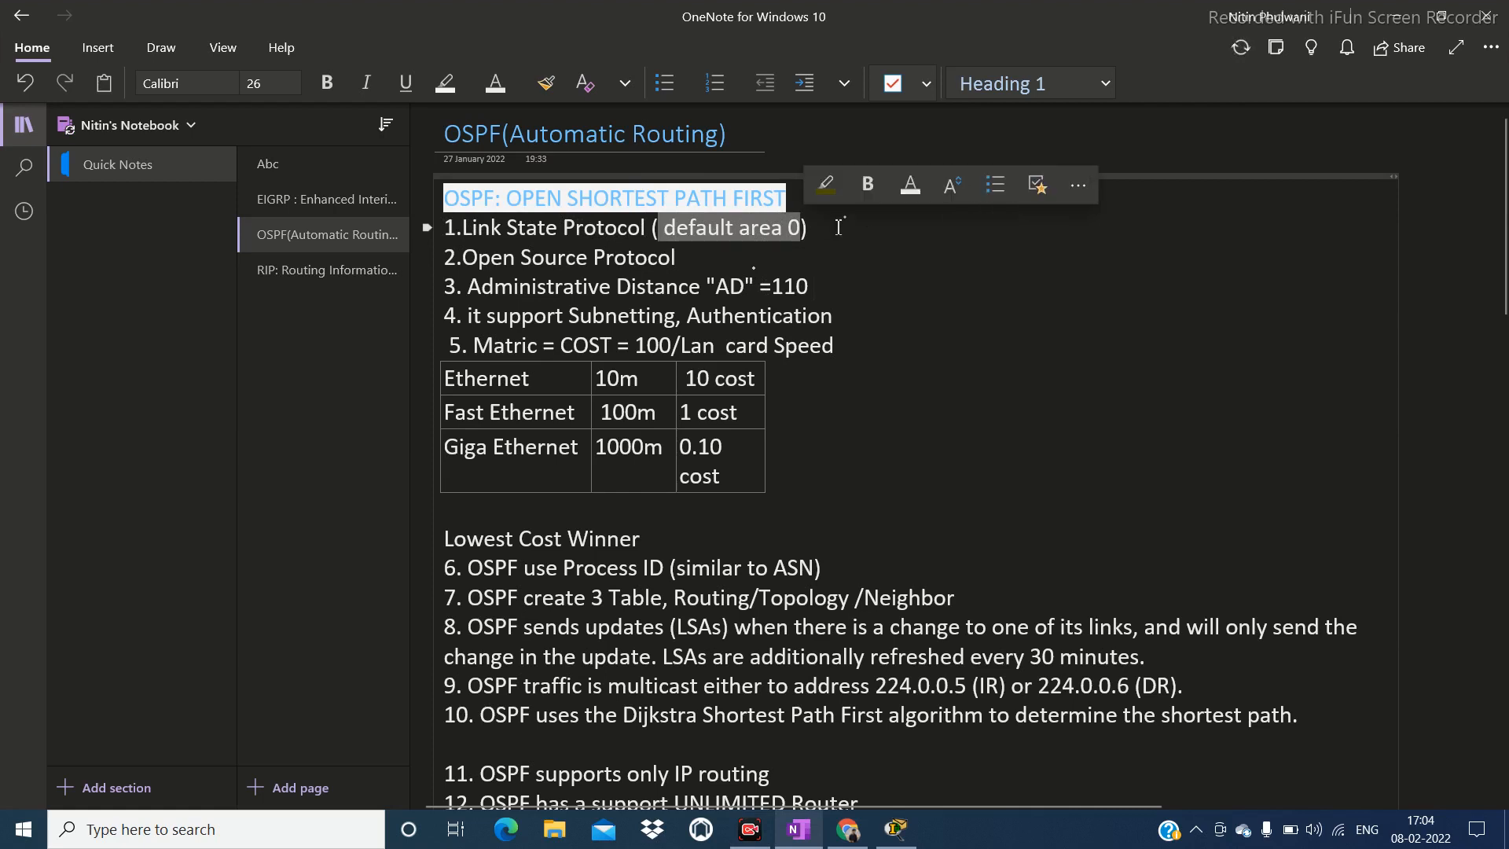
left_click(839, 227)
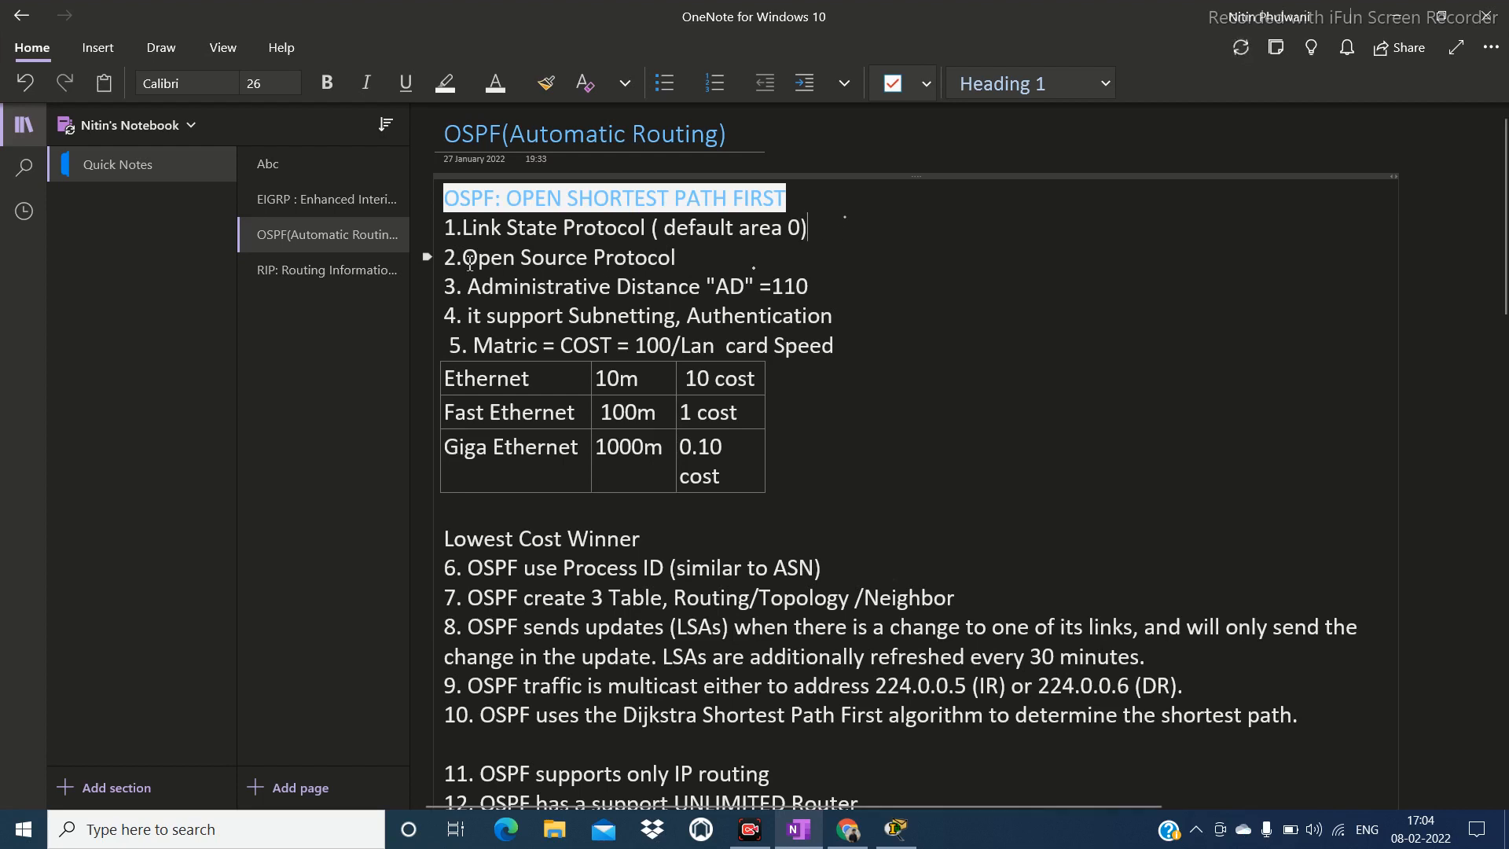
left_click_drag(460, 262, 696, 266)
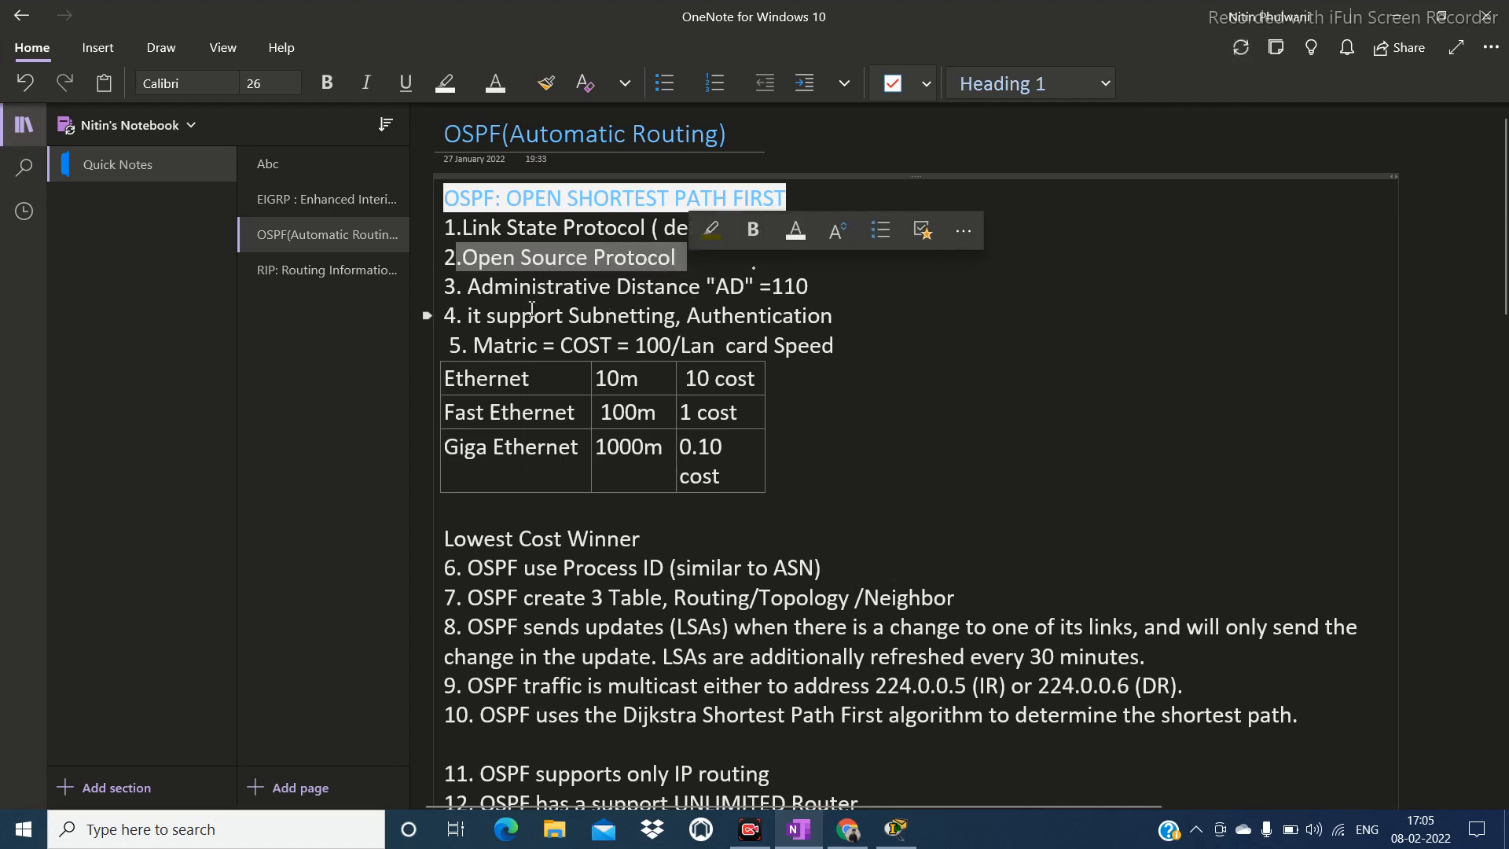
left_click_drag(465, 295, 690, 299)
left_click(831, 300)
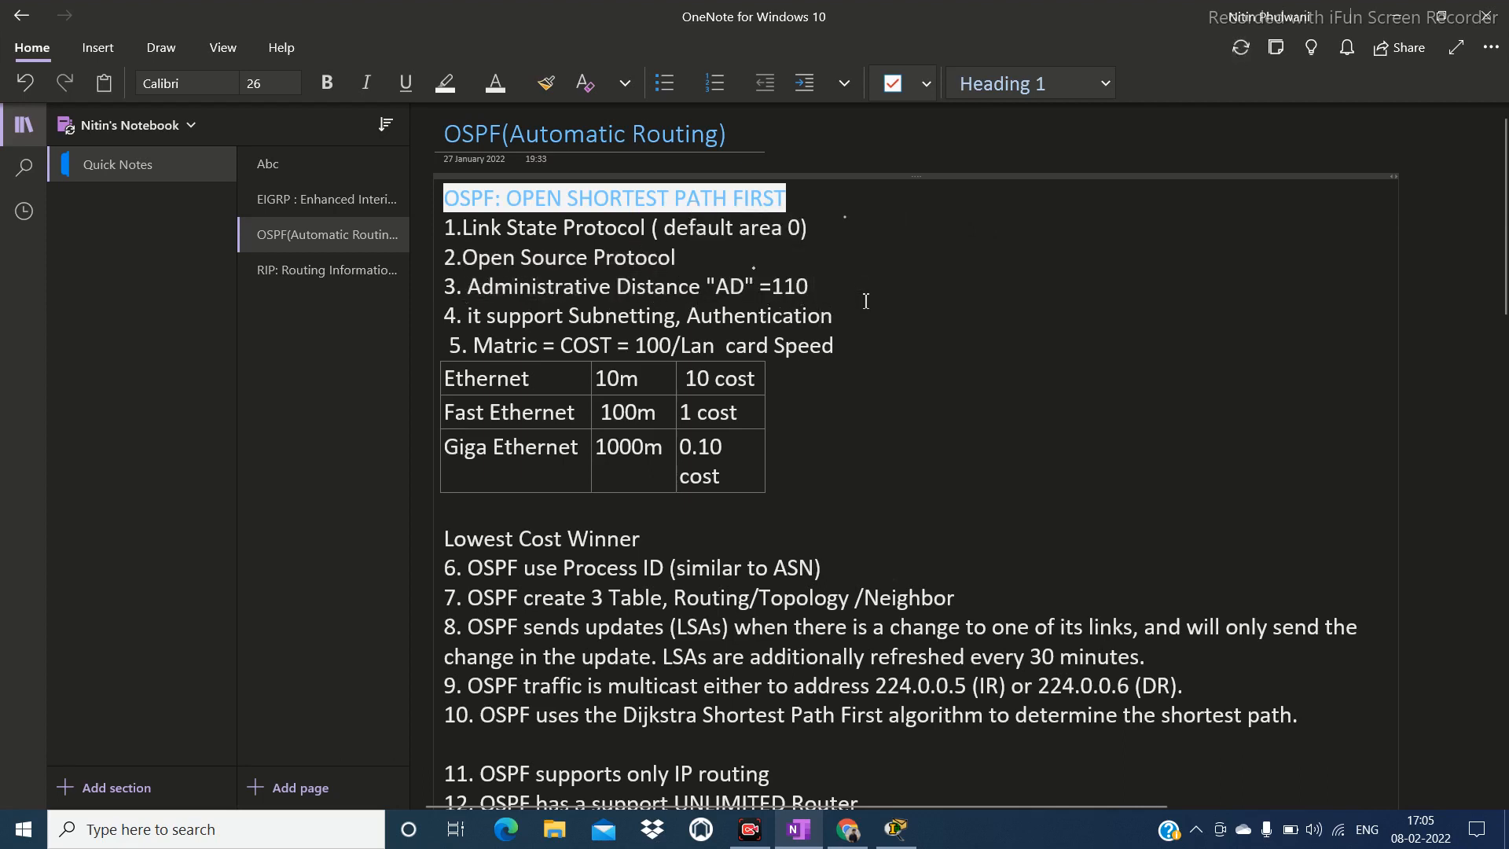
left_click_drag(555, 315, 509, 315)
left_click_drag(636, 332, 860, 319)
left_click(865, 345)
left_click_drag(556, 347, 623, 347)
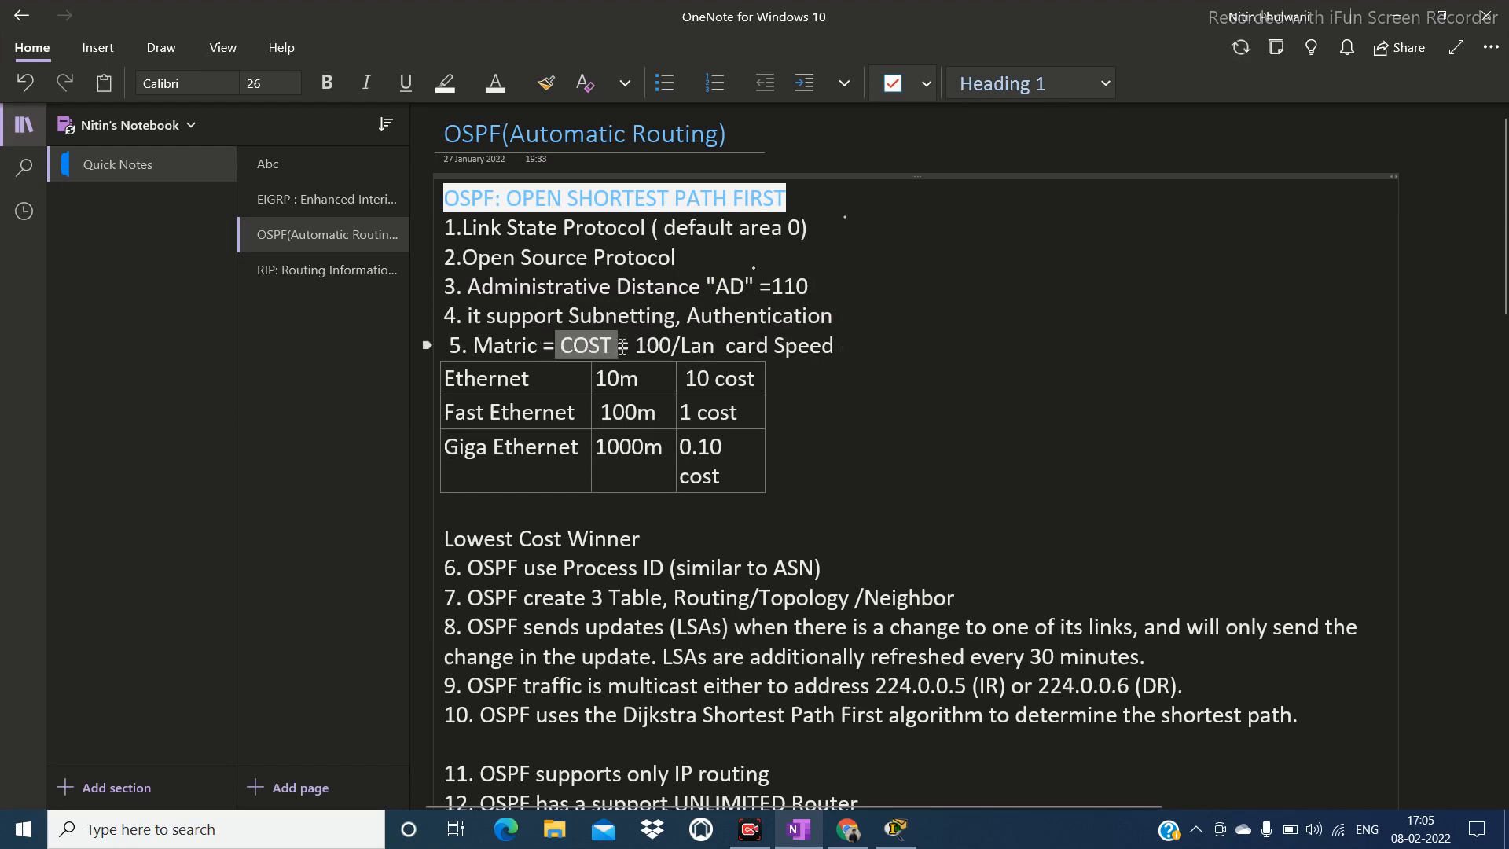
left_click(869, 402)
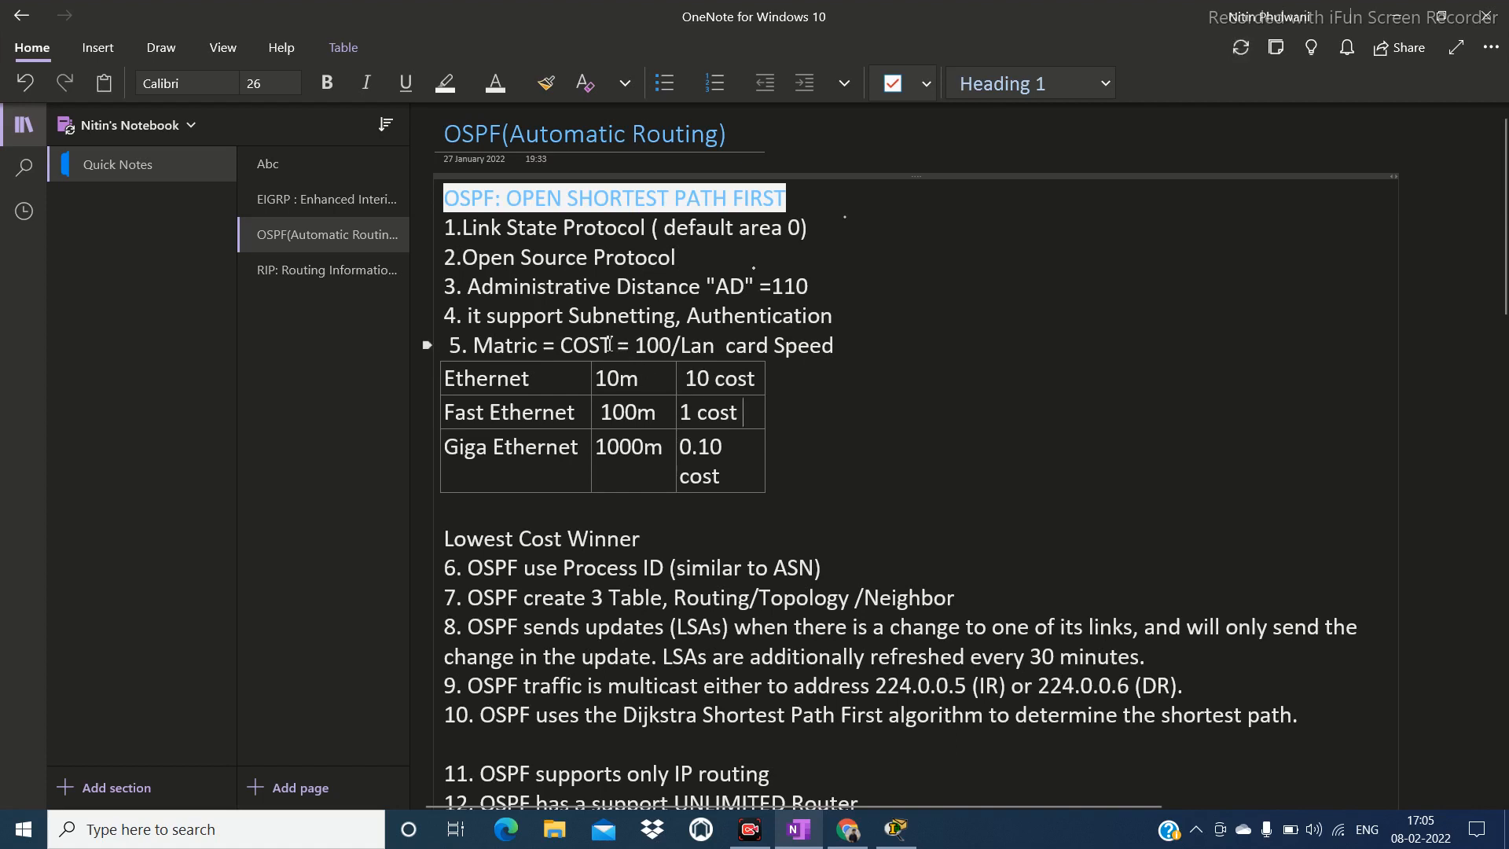
left_click_drag(664, 346, 847, 346)
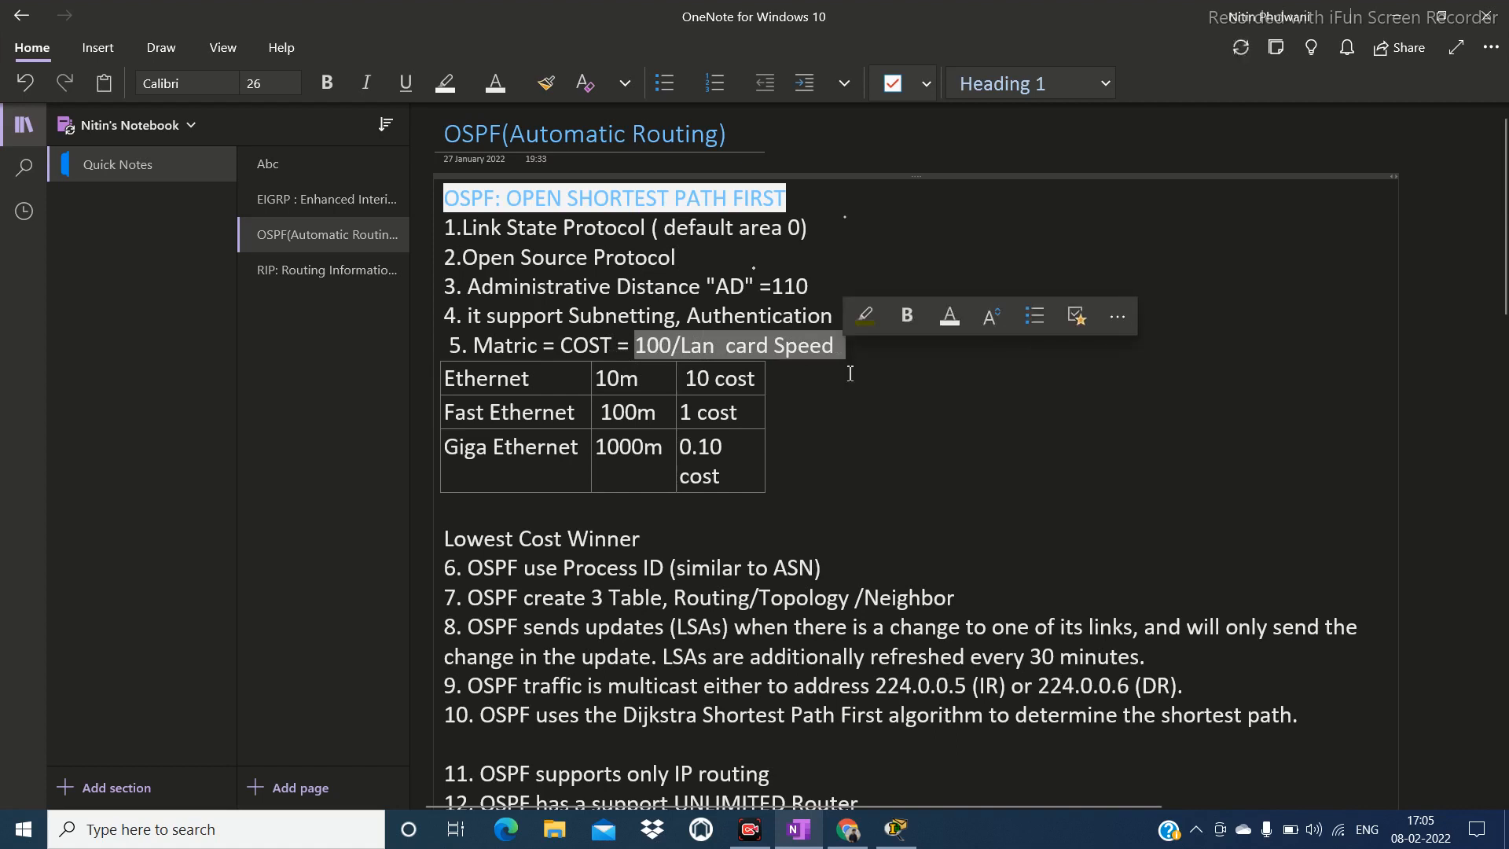
left_click(849, 373)
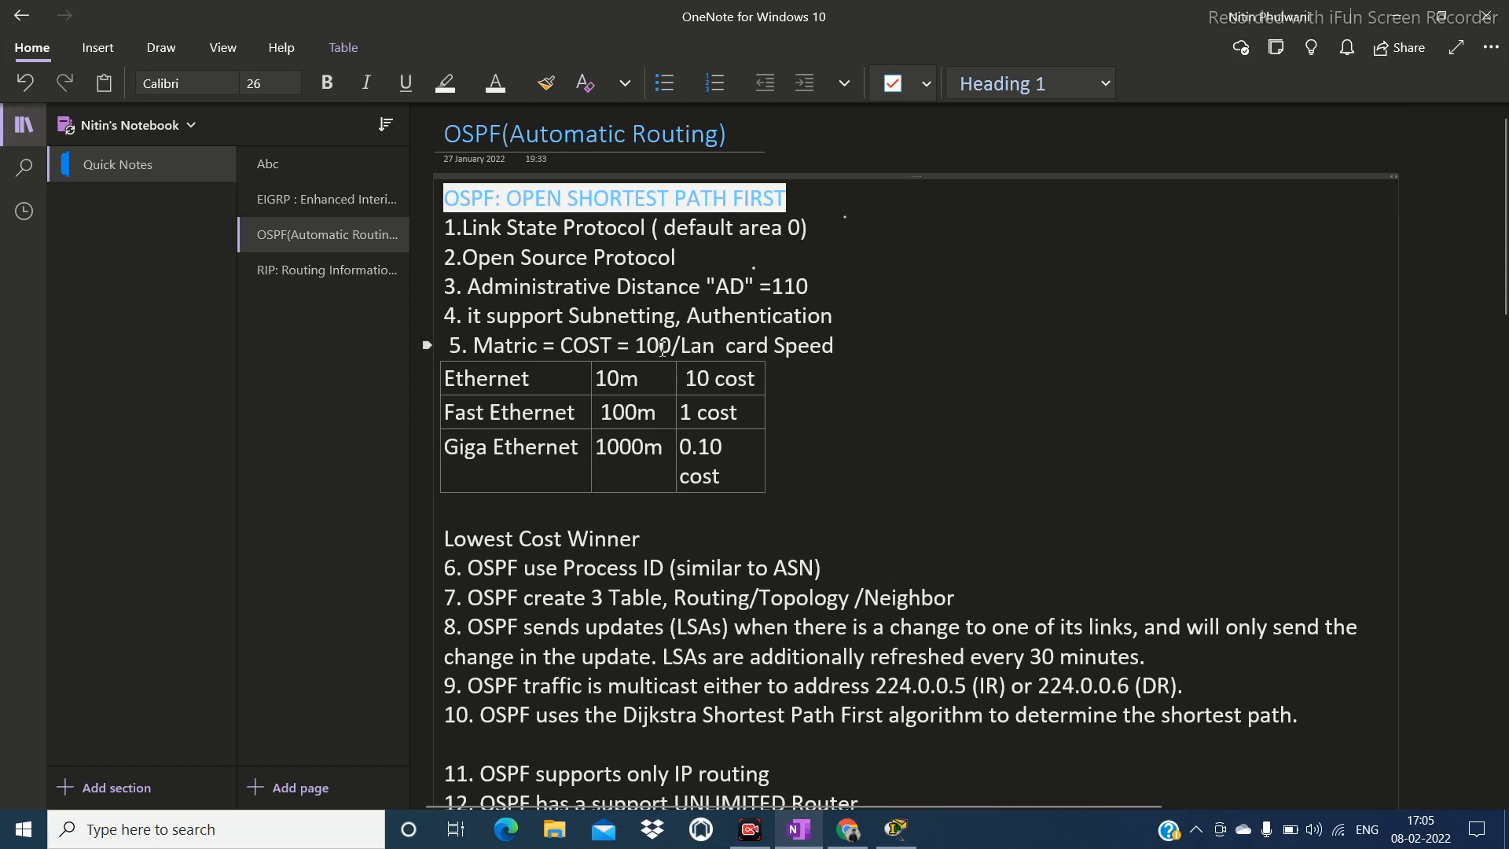
Examine the speed and cost of each Ethernet type in the table, plus the "Lowest Cost Winner" line.
left_click_drag(551, 379, 450, 383)
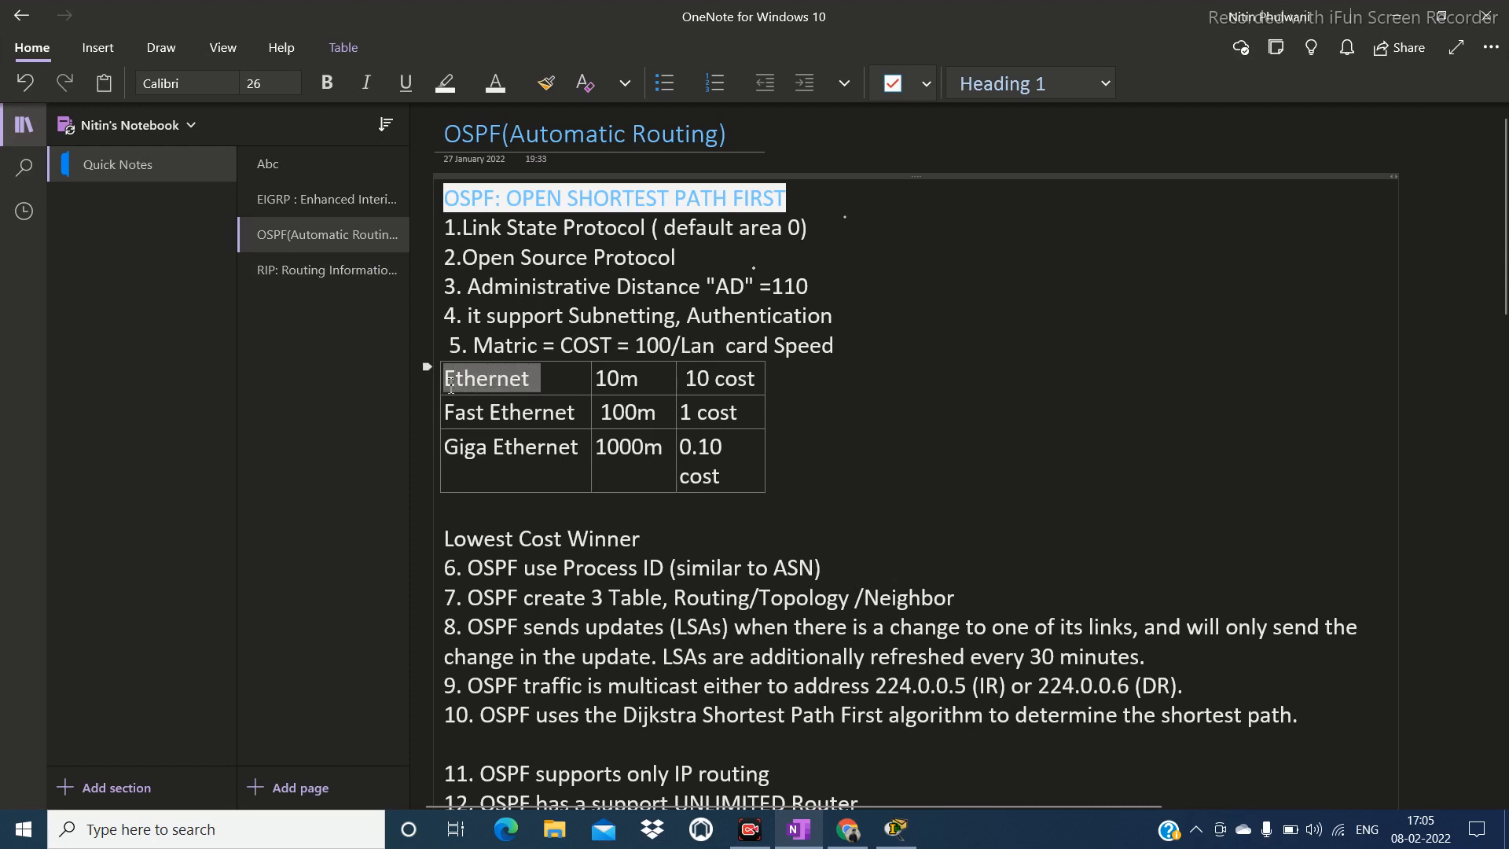
key("Right")
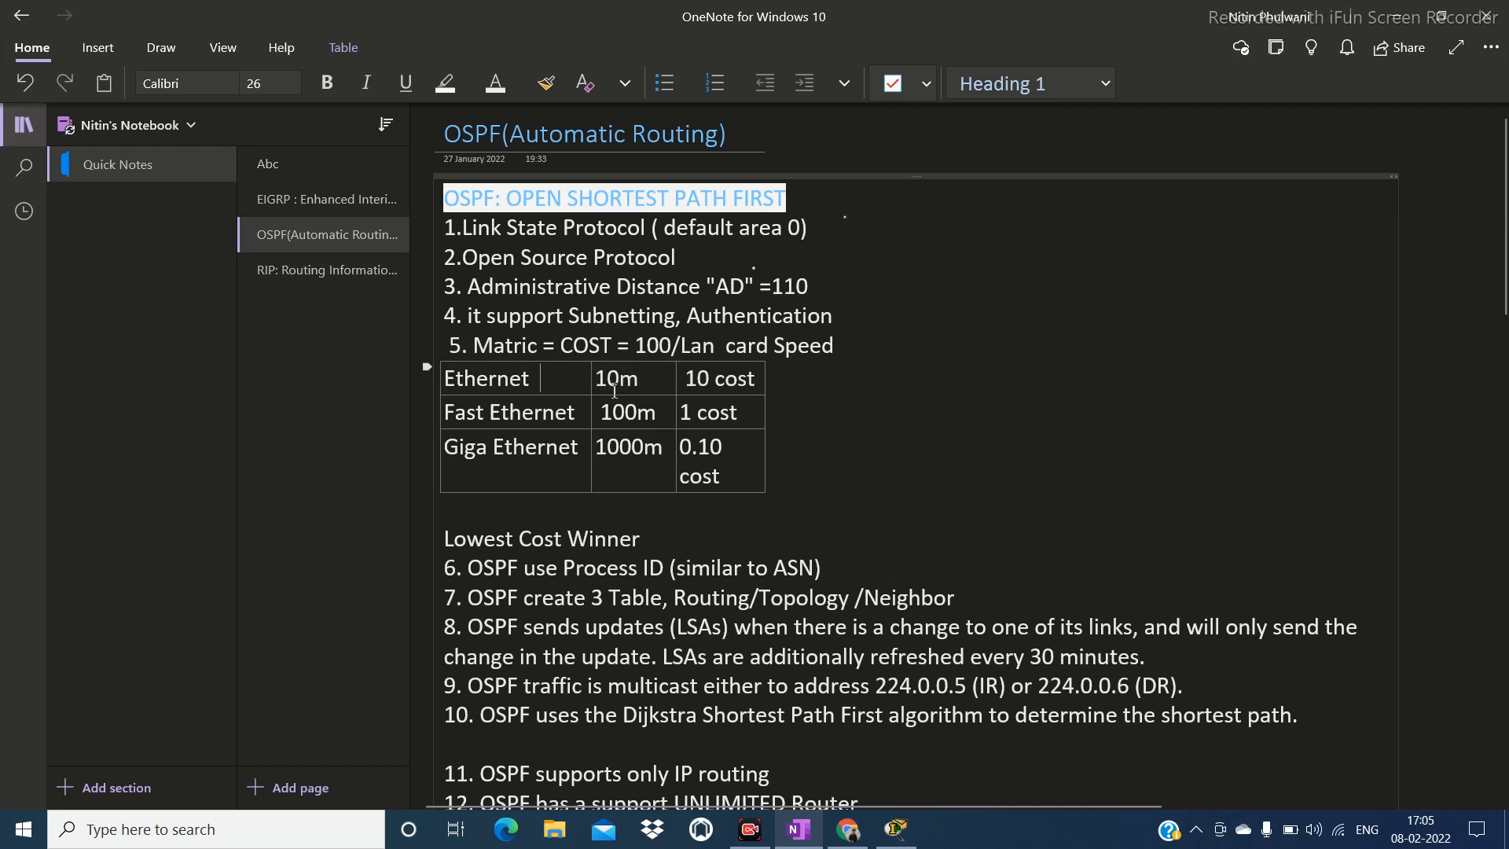
left_click_drag(596, 381, 644, 381)
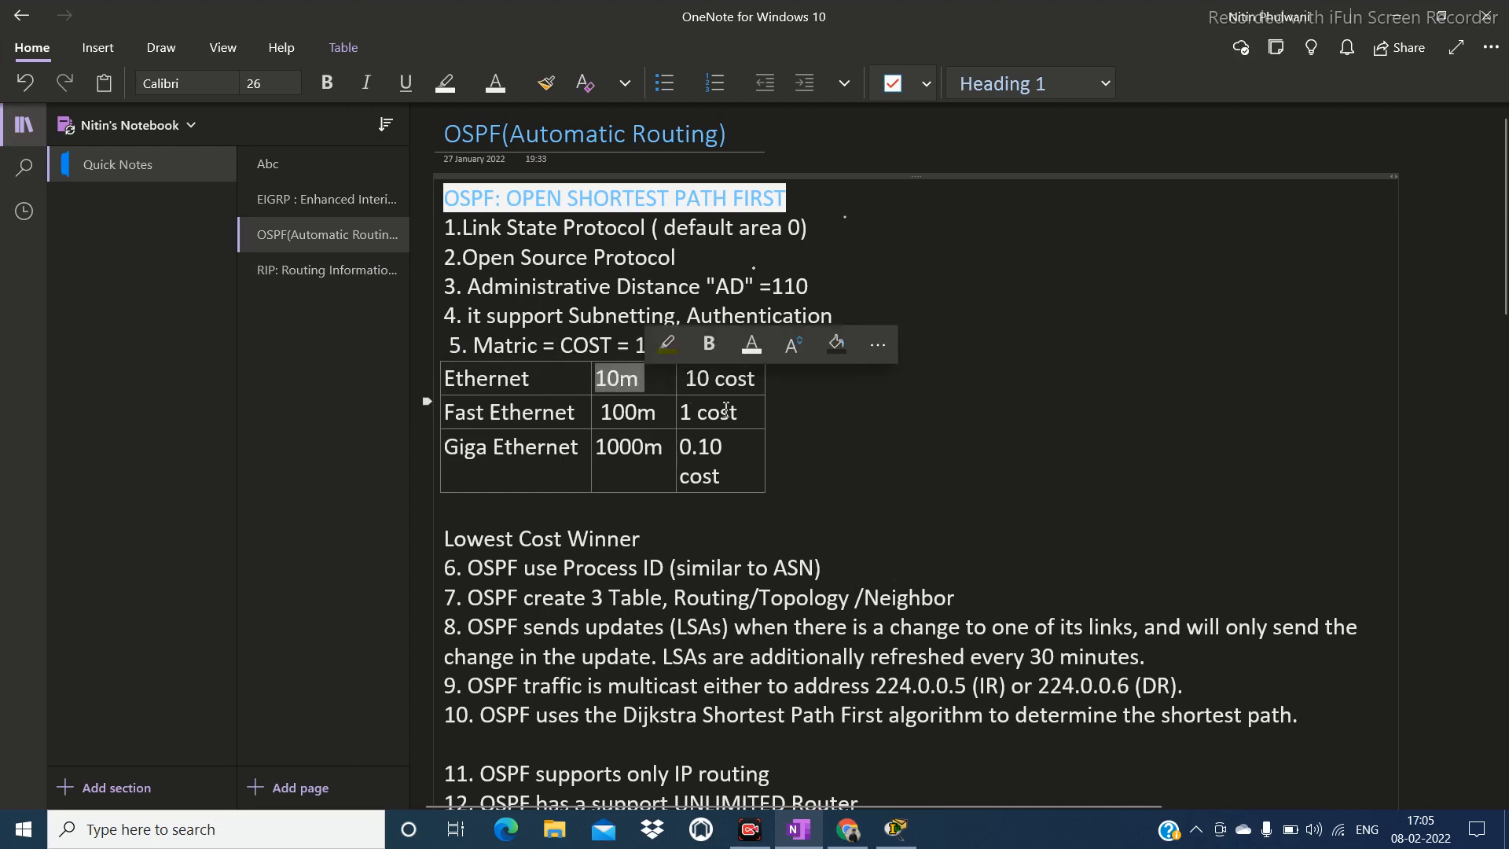
left_click(813, 405)
left_click_drag(685, 380, 768, 390)
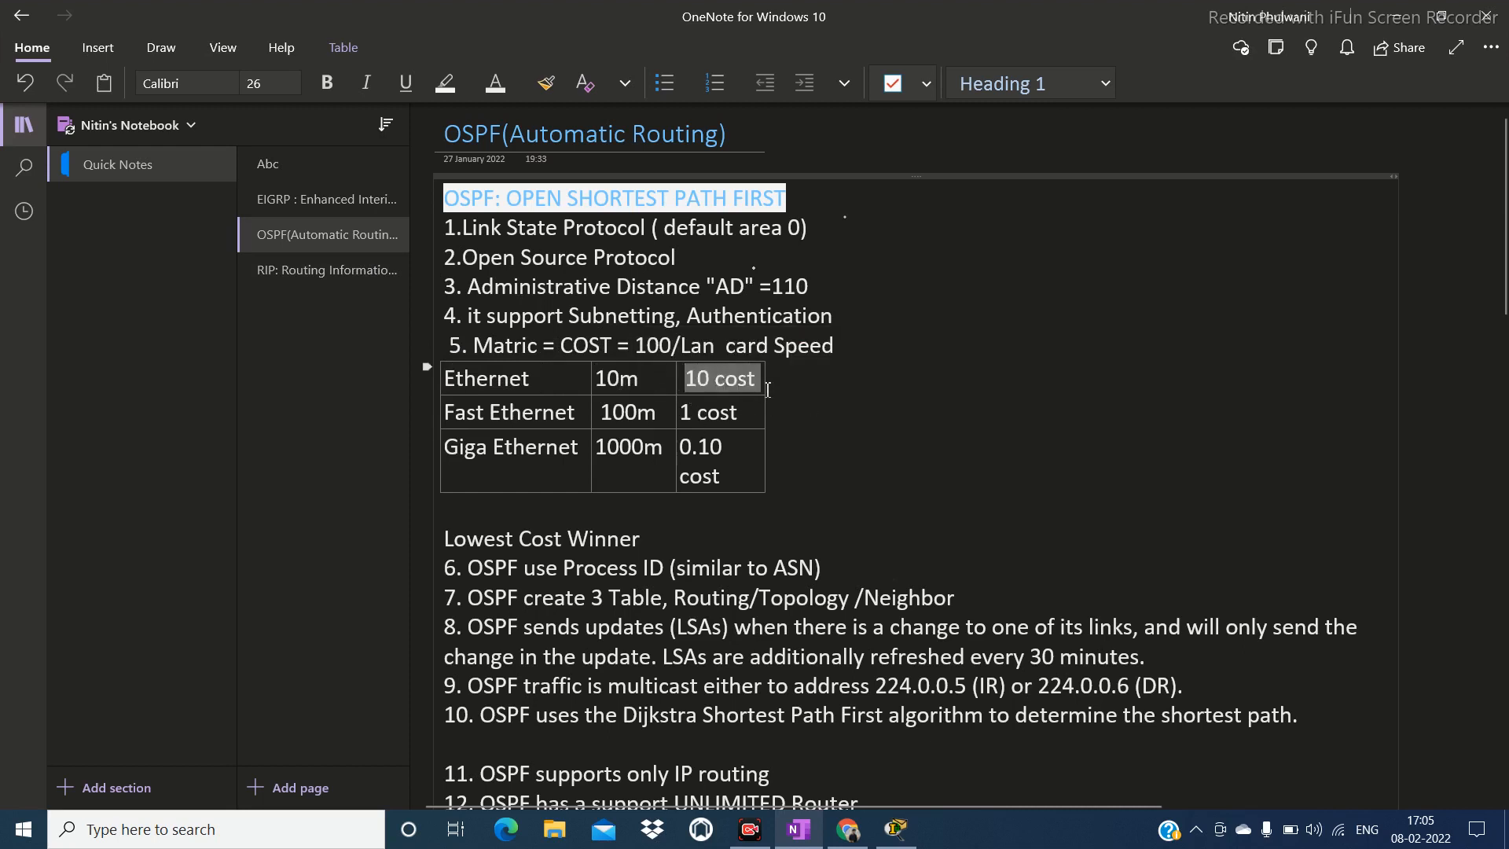
double_click(789, 427)
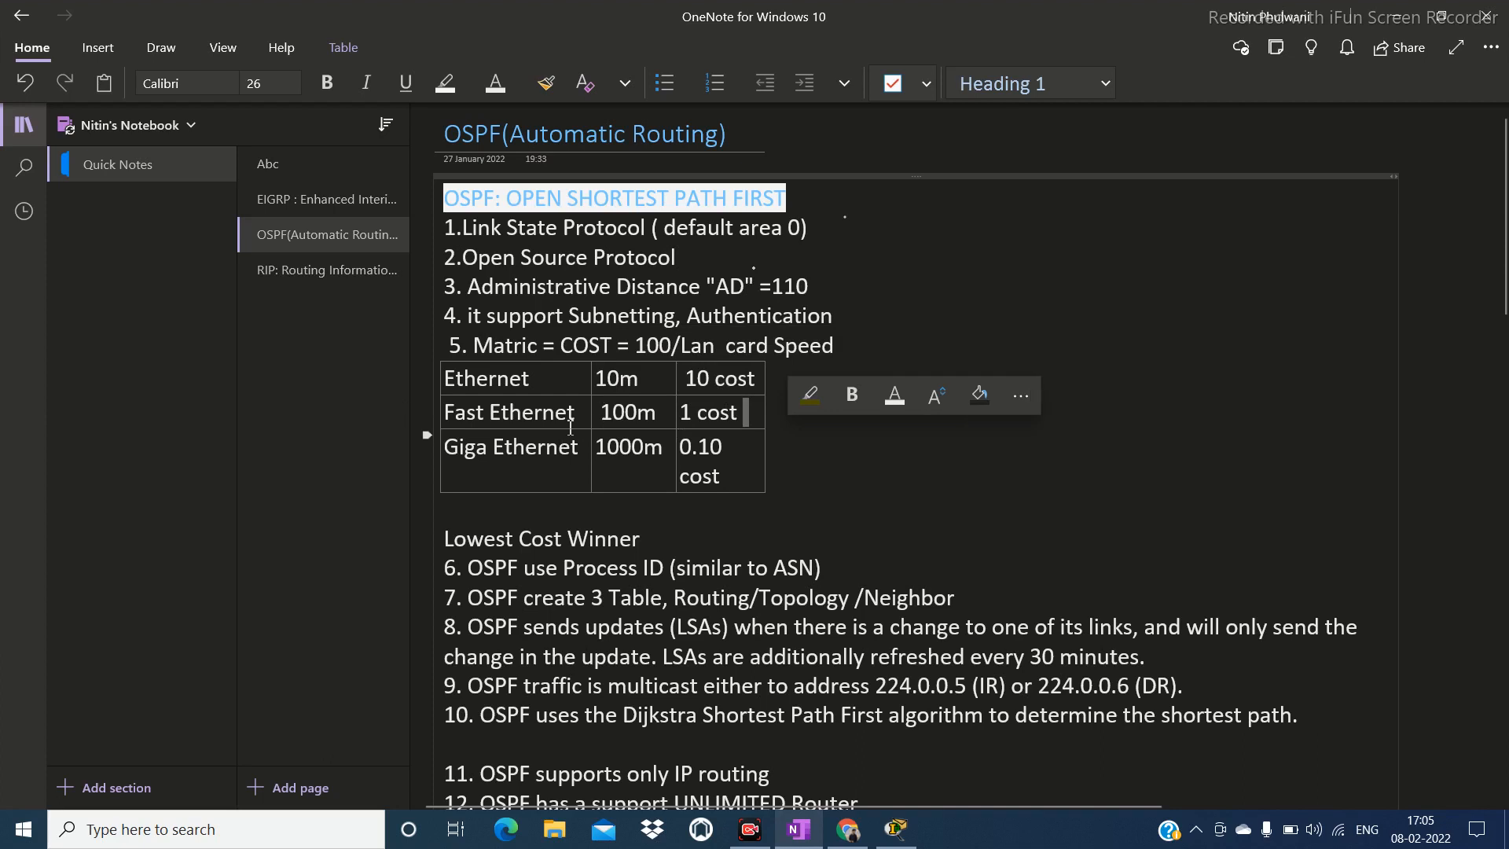
left_click_drag(600, 415, 744, 420)
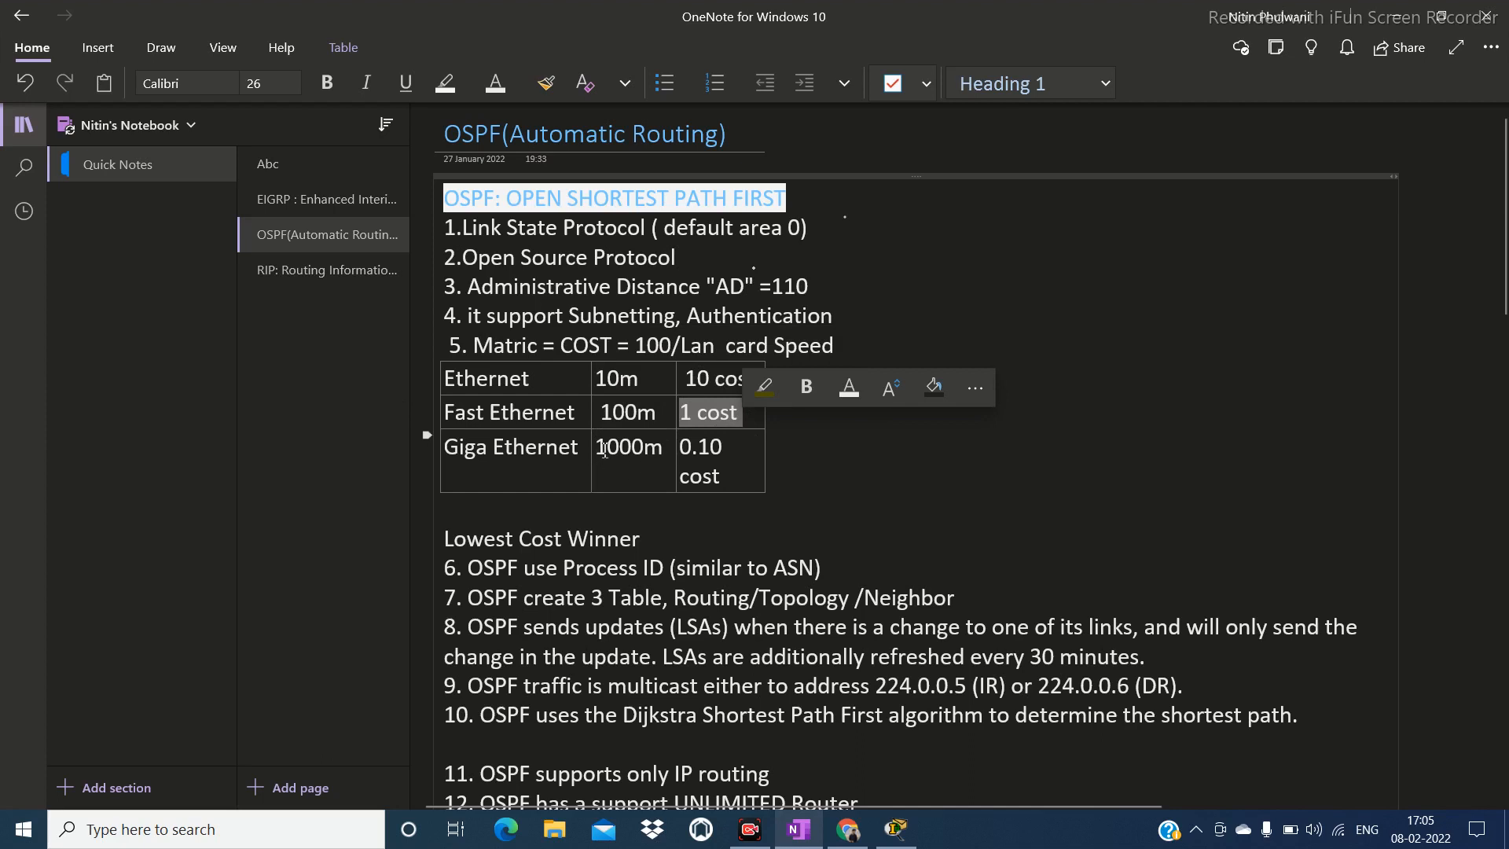
left_click_drag(591, 448, 610, 448)
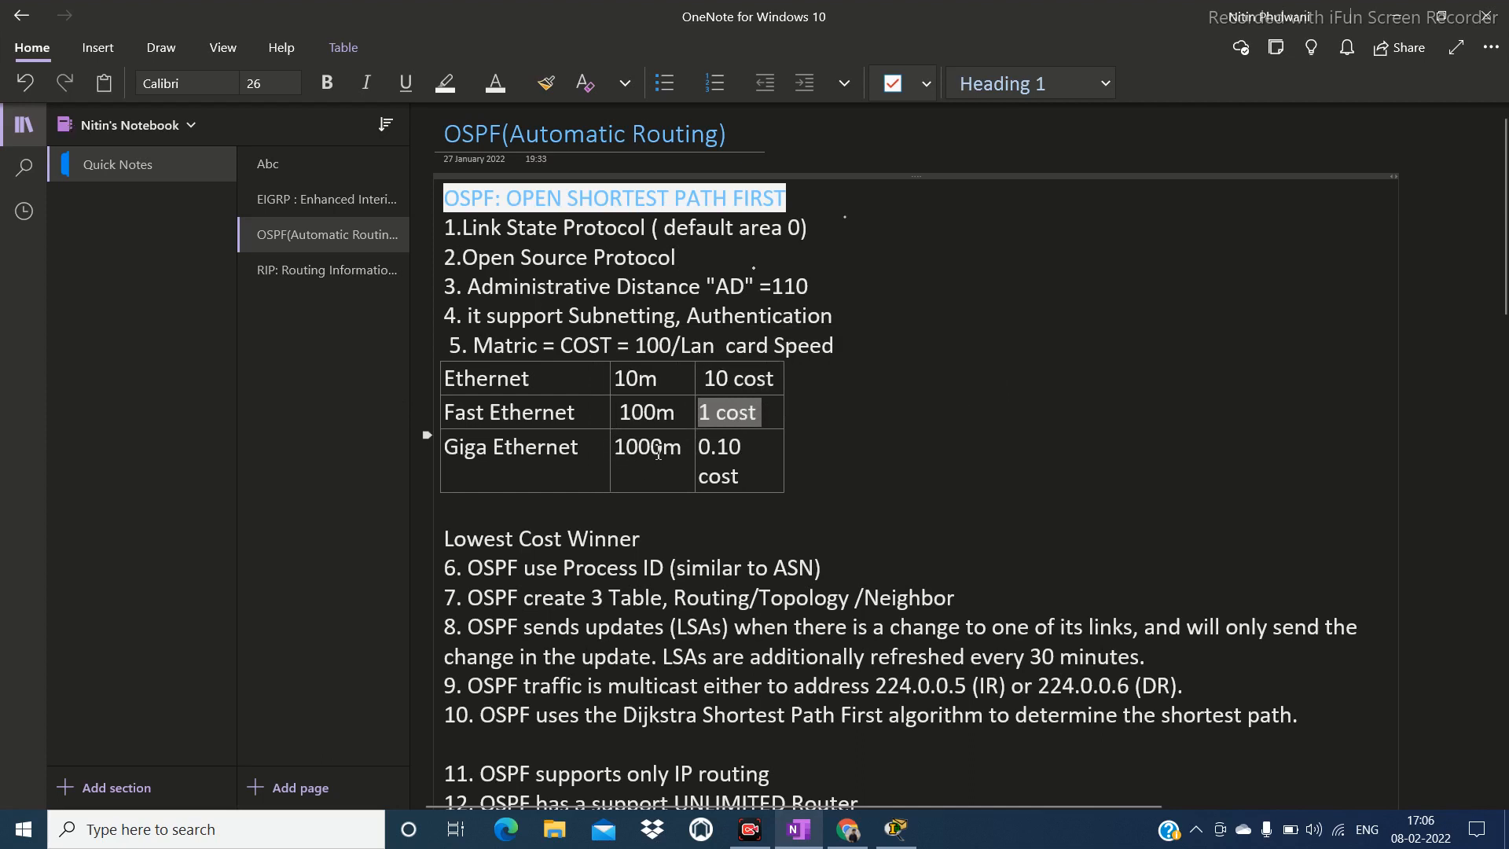
double_click(708, 450)
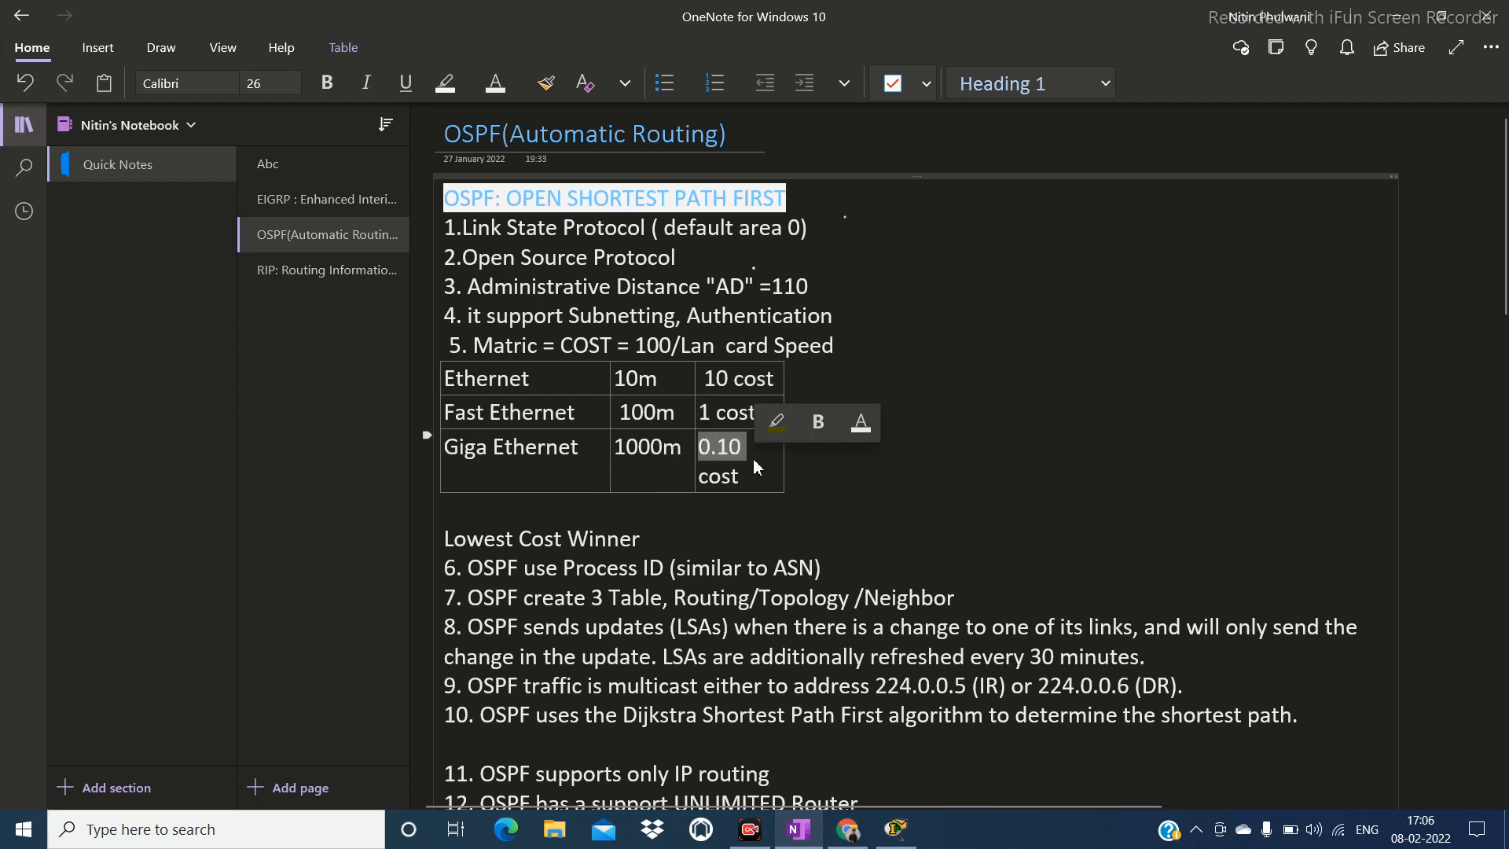
left_click(479, 534)
left_click_drag(442, 537, 650, 542)
left_click(1029, 441)
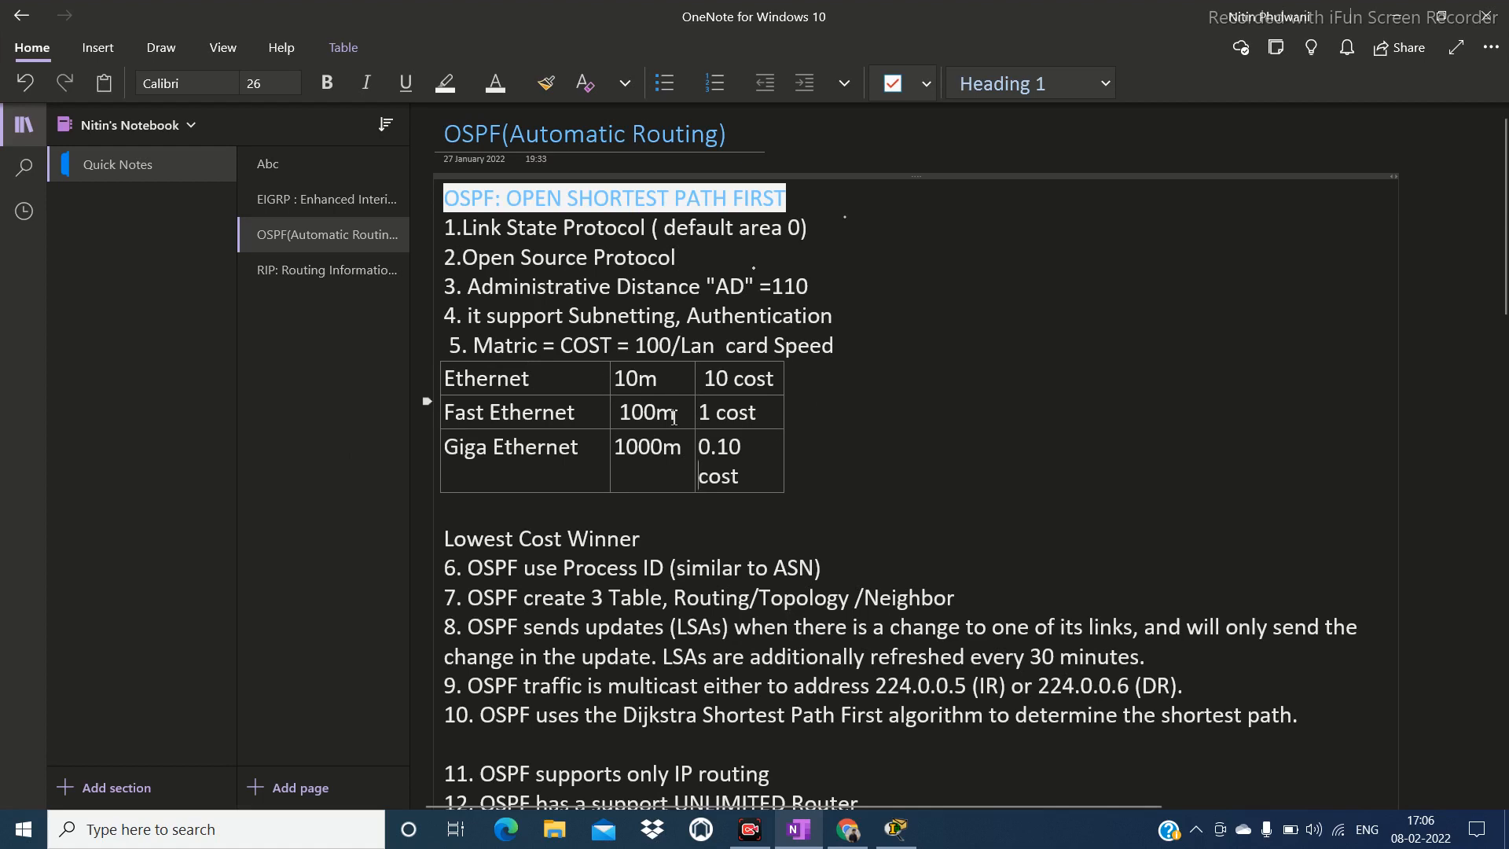
Review items 6 and 7 of the OSPF notes on the Process ID and the three tables.
scroll(487, 442, "down", 3)
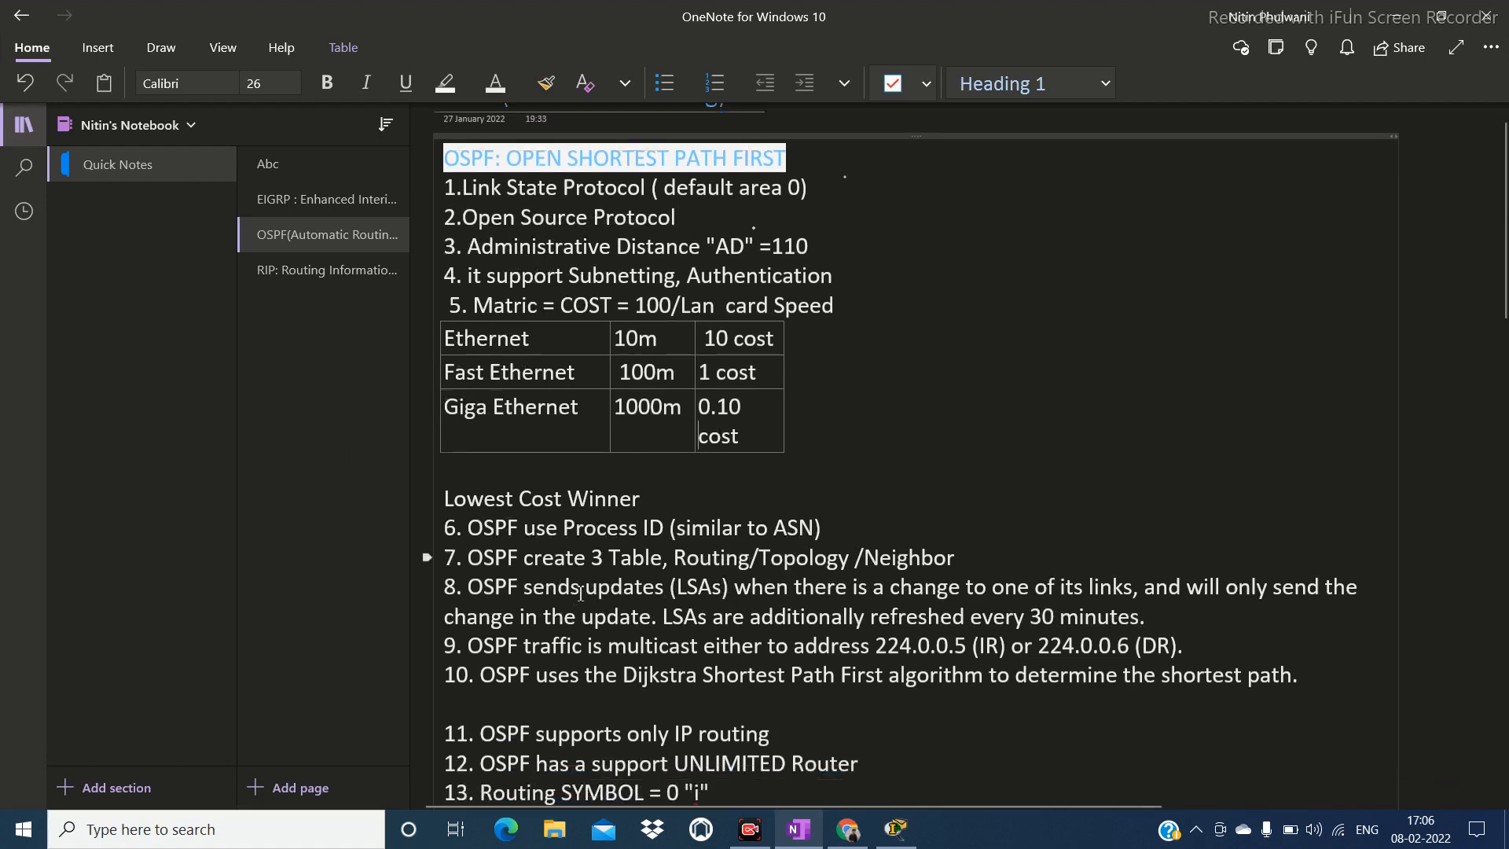
left_click_drag(488, 442, 681, 442)
left_click_drag(826, 441, 679, 437)
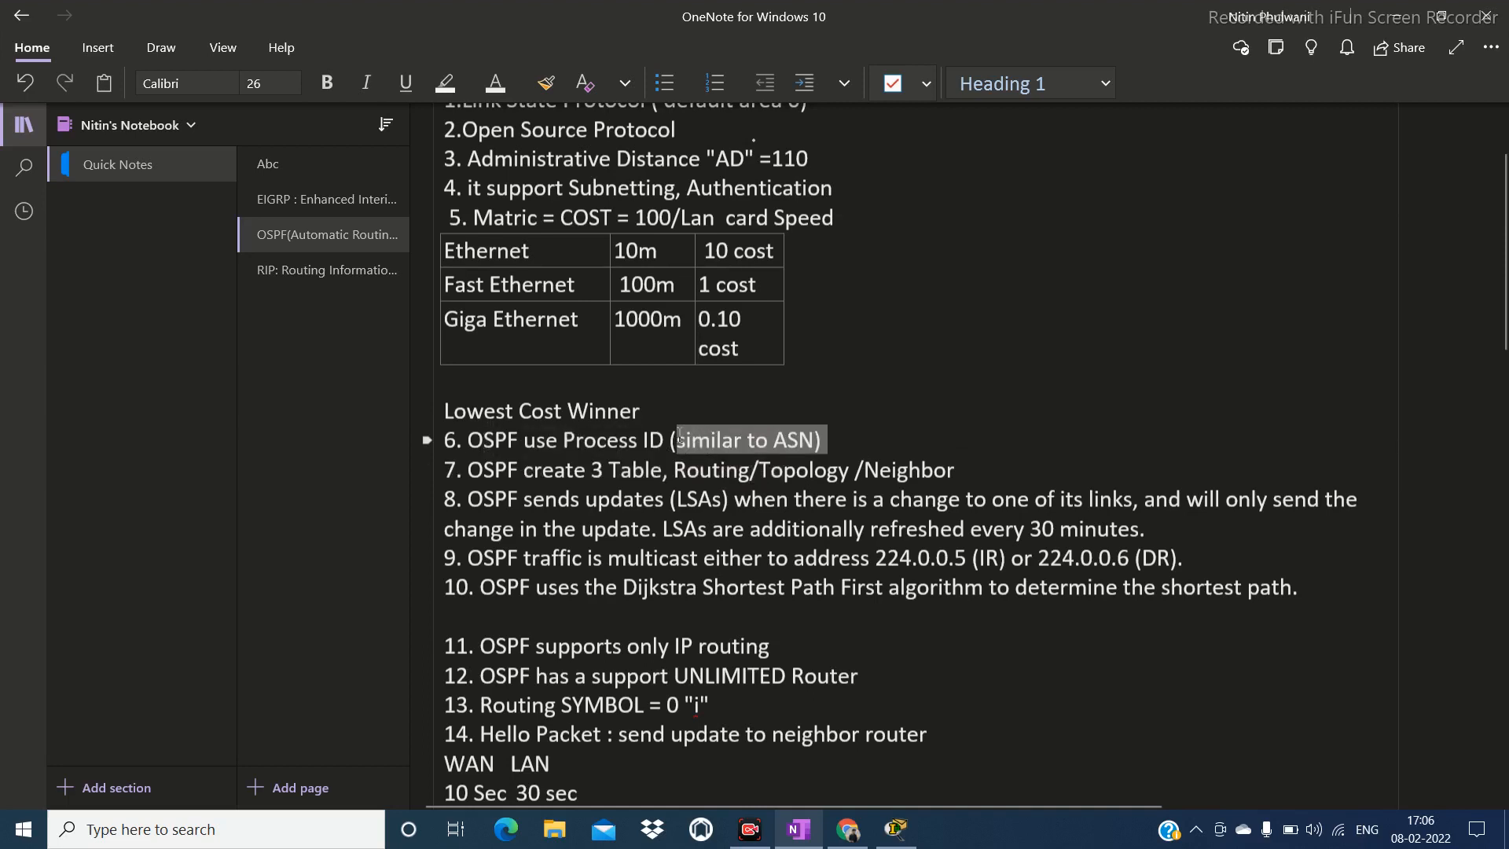
left_click(919, 459)
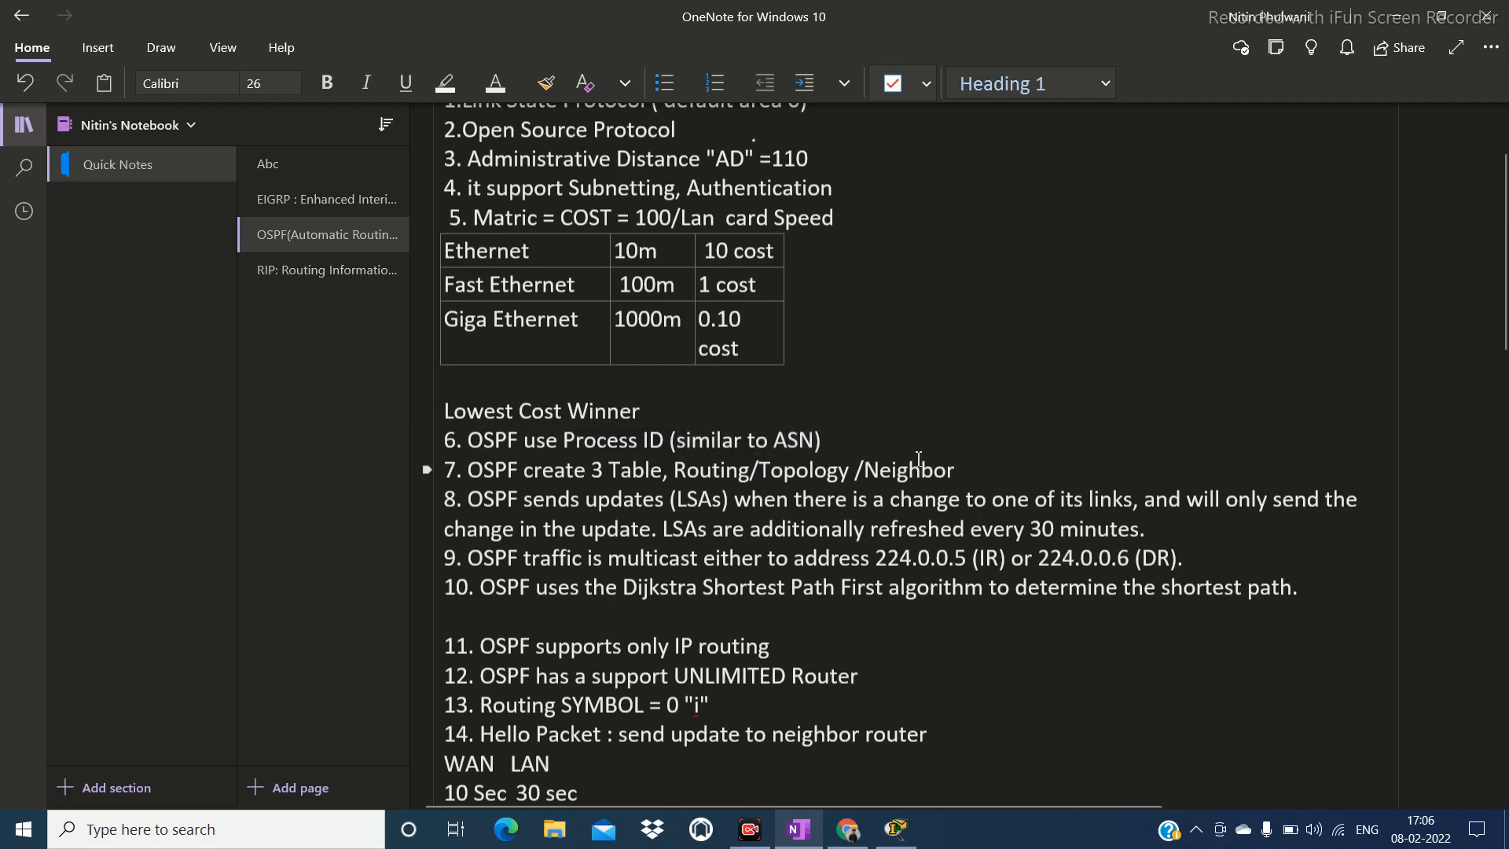
mouse_move(576, 444)
left_mouse_down()
mouse_move(649, 415)
mouse_move(665, 442)
left_mouse_up()
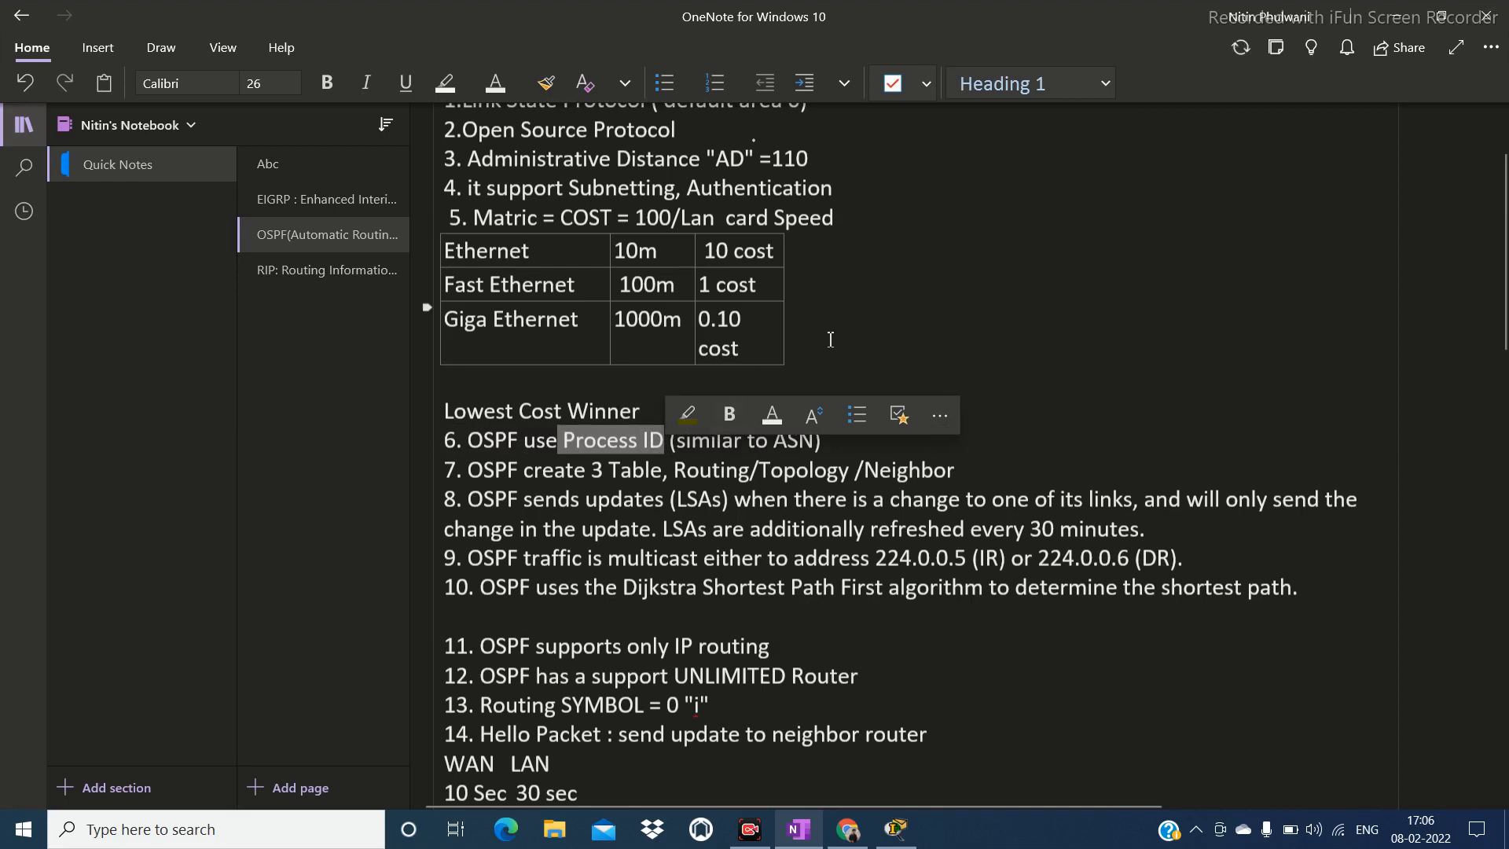
left_click(870, 327)
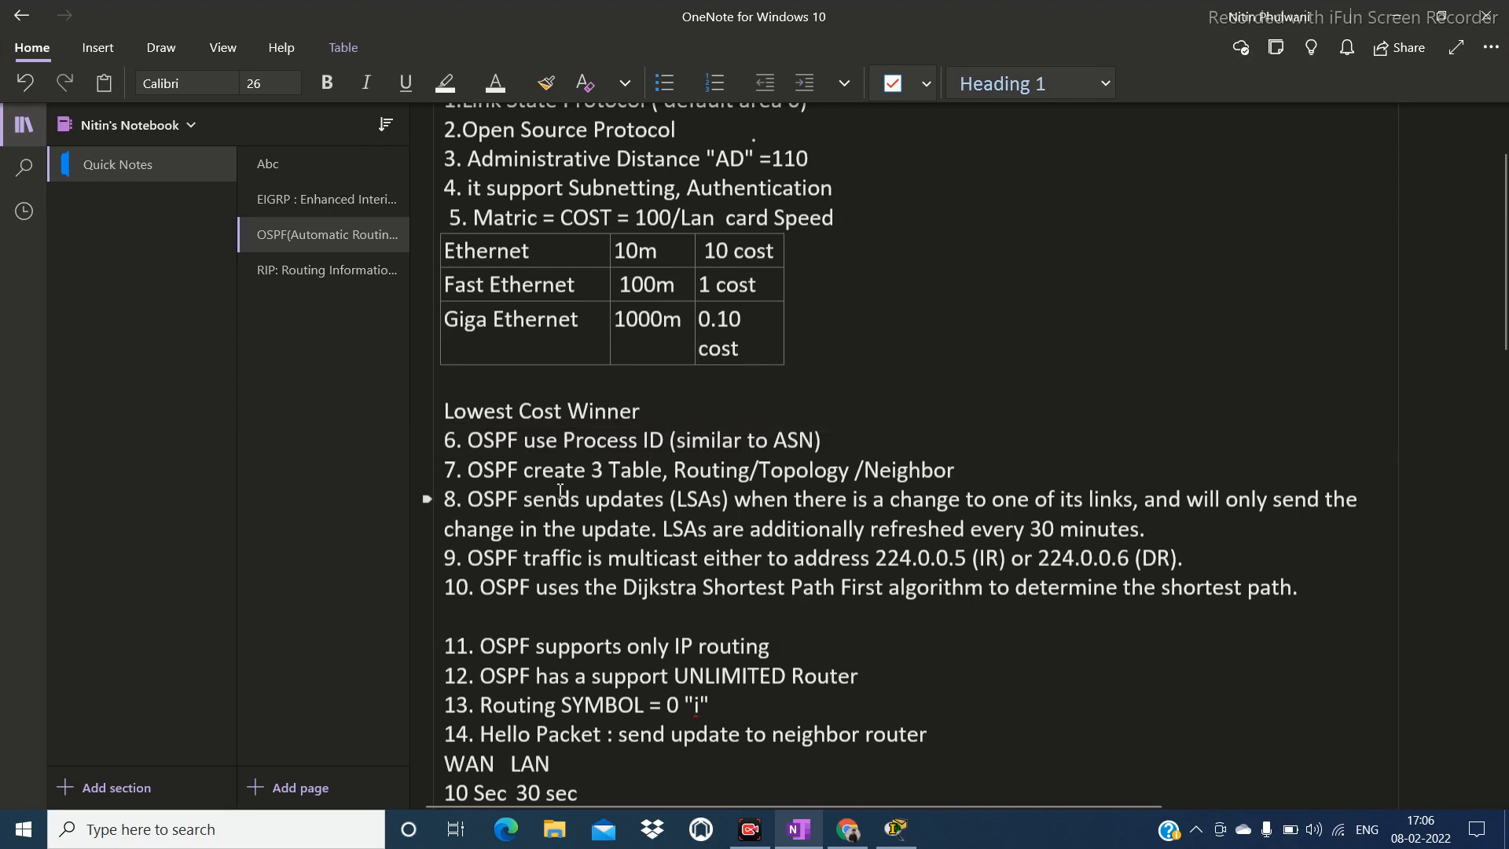
left_click_drag(469, 472, 658, 481)
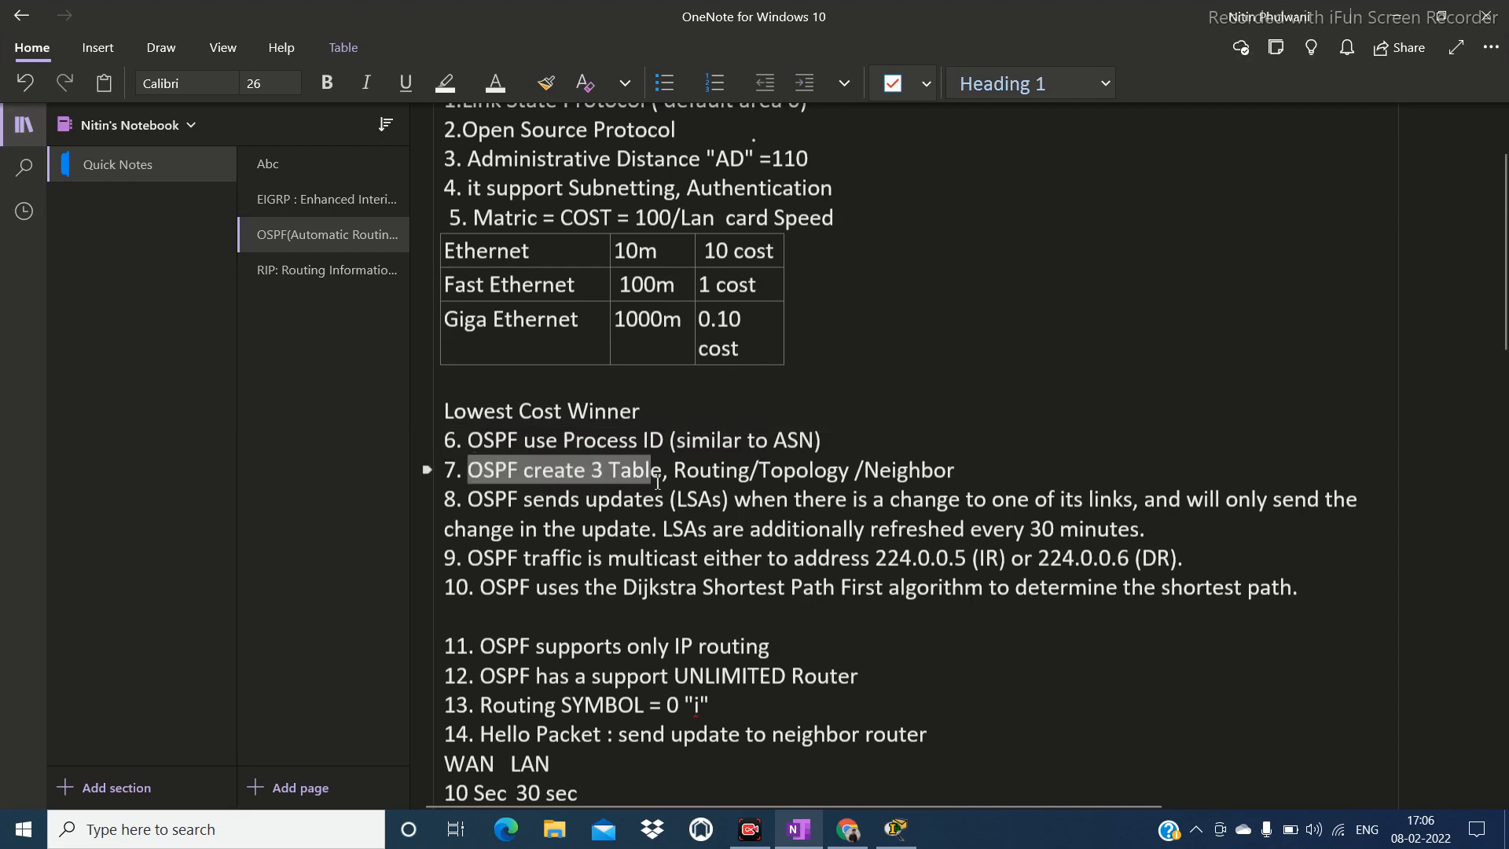
left_click(669, 474)
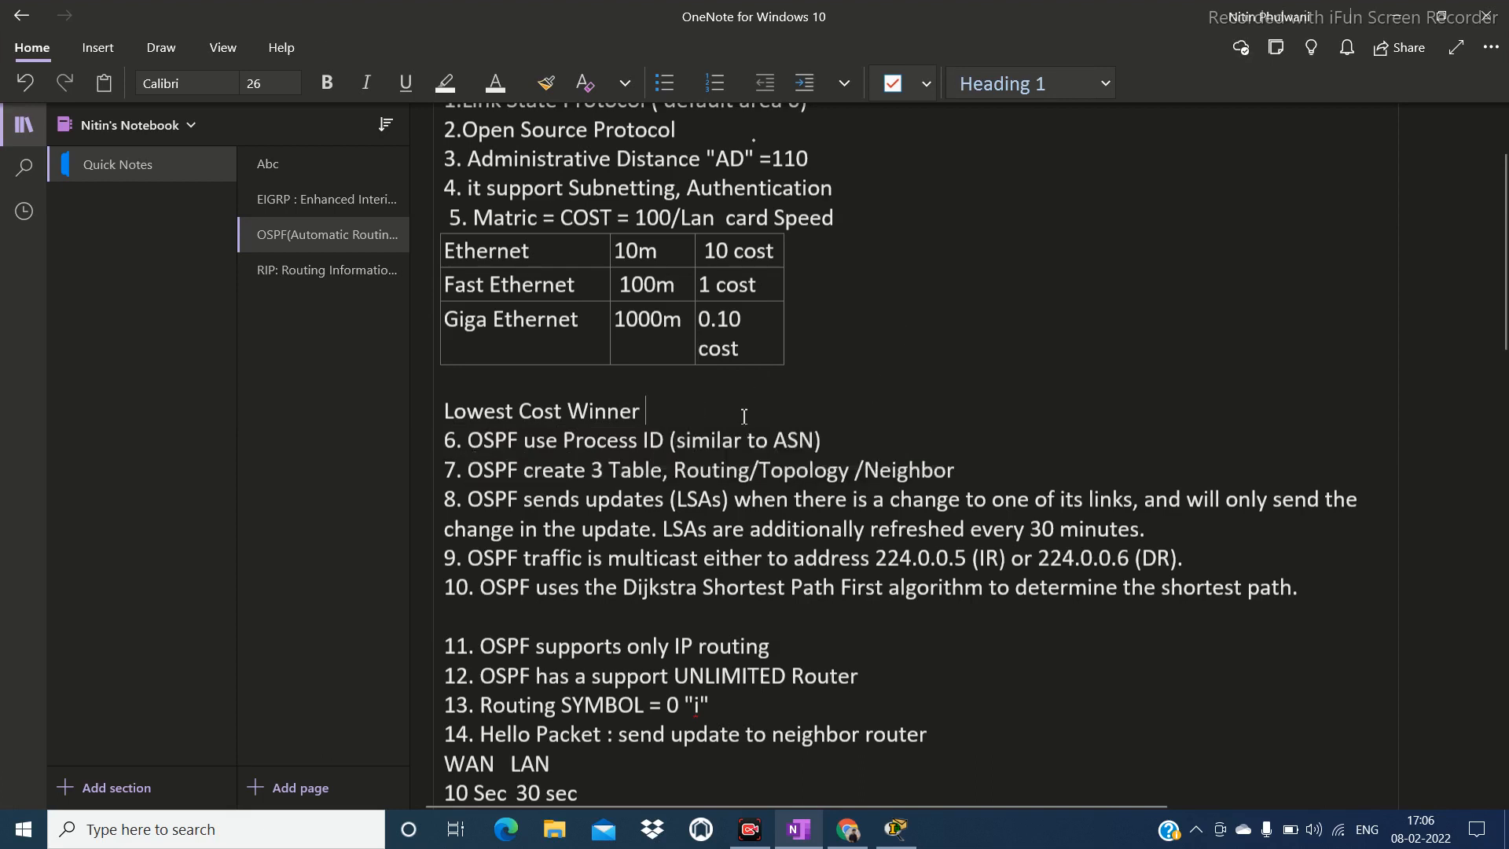
left_click_drag(670, 474, 954, 476)
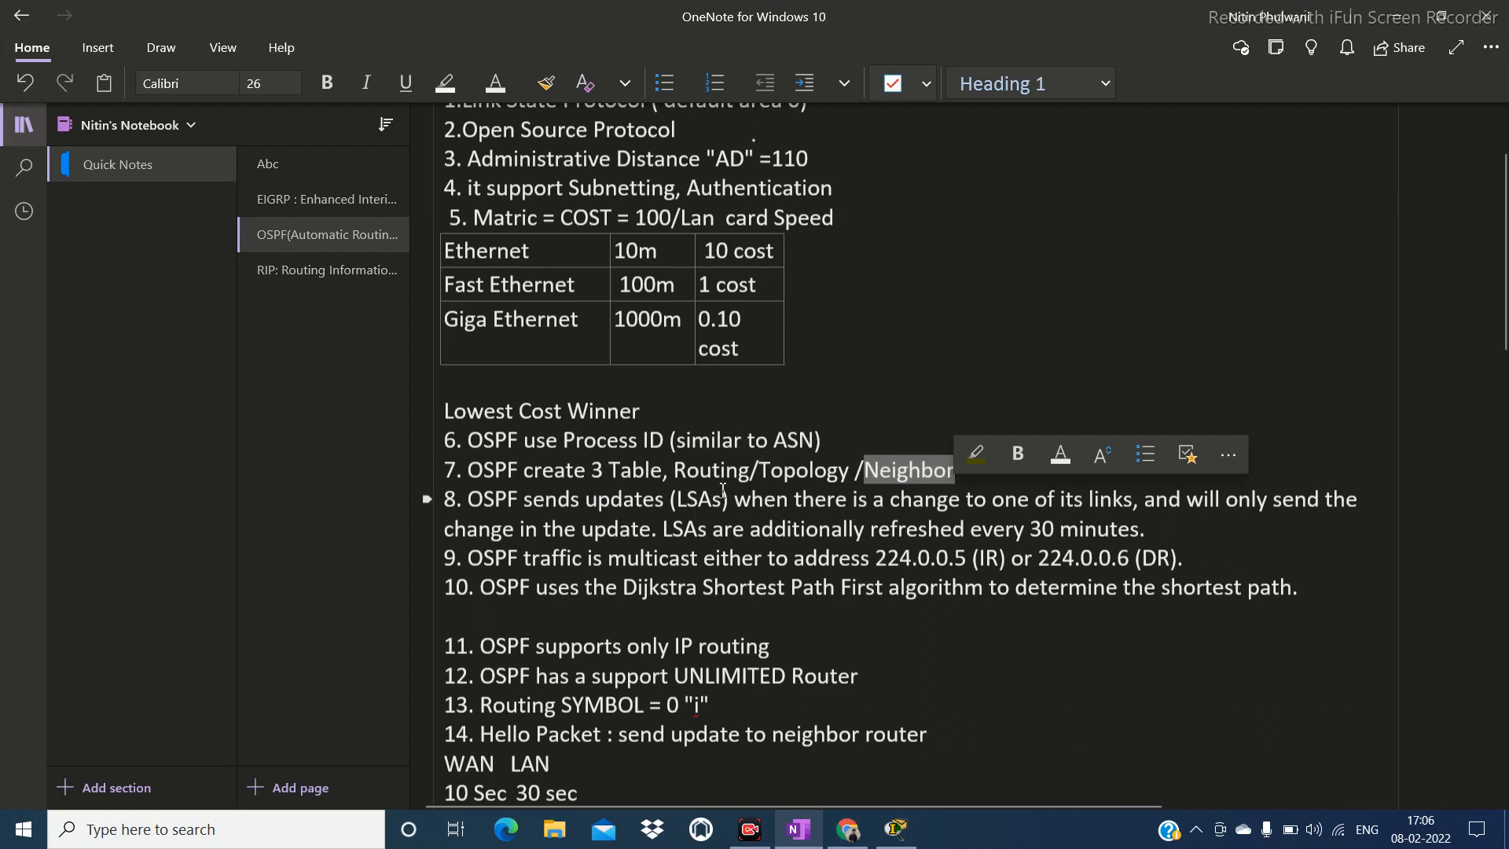
left_click(763, 471)
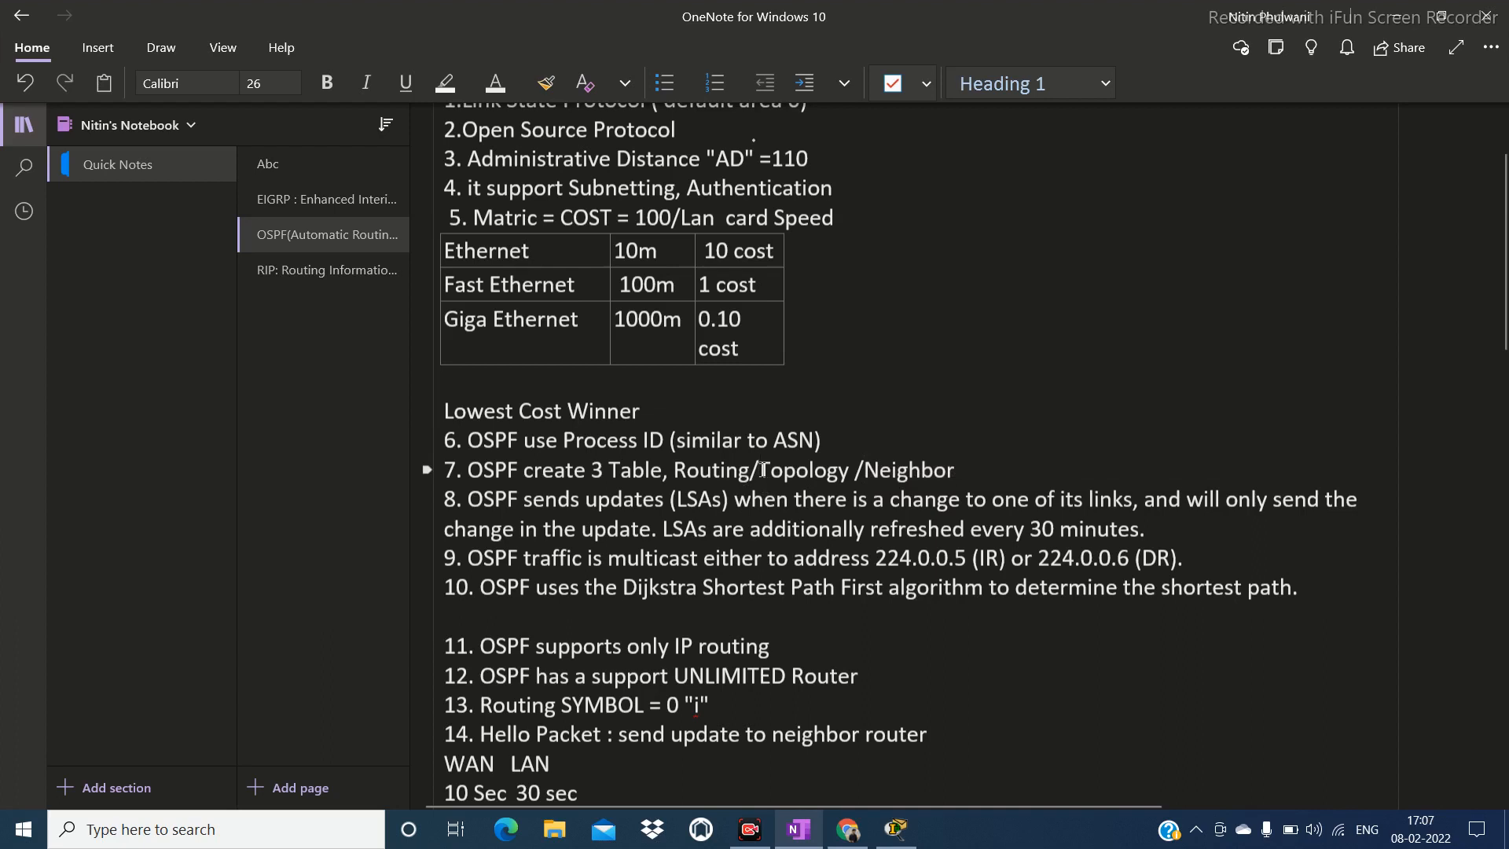
left_click_drag(856, 470, 953, 467)
left_click(954, 469)
Review items 8 to 10 of the OSPF notes on LSA updates, multicast addresses and the Dijkstra algorithm.
left_click_drag(470, 503, 730, 506)
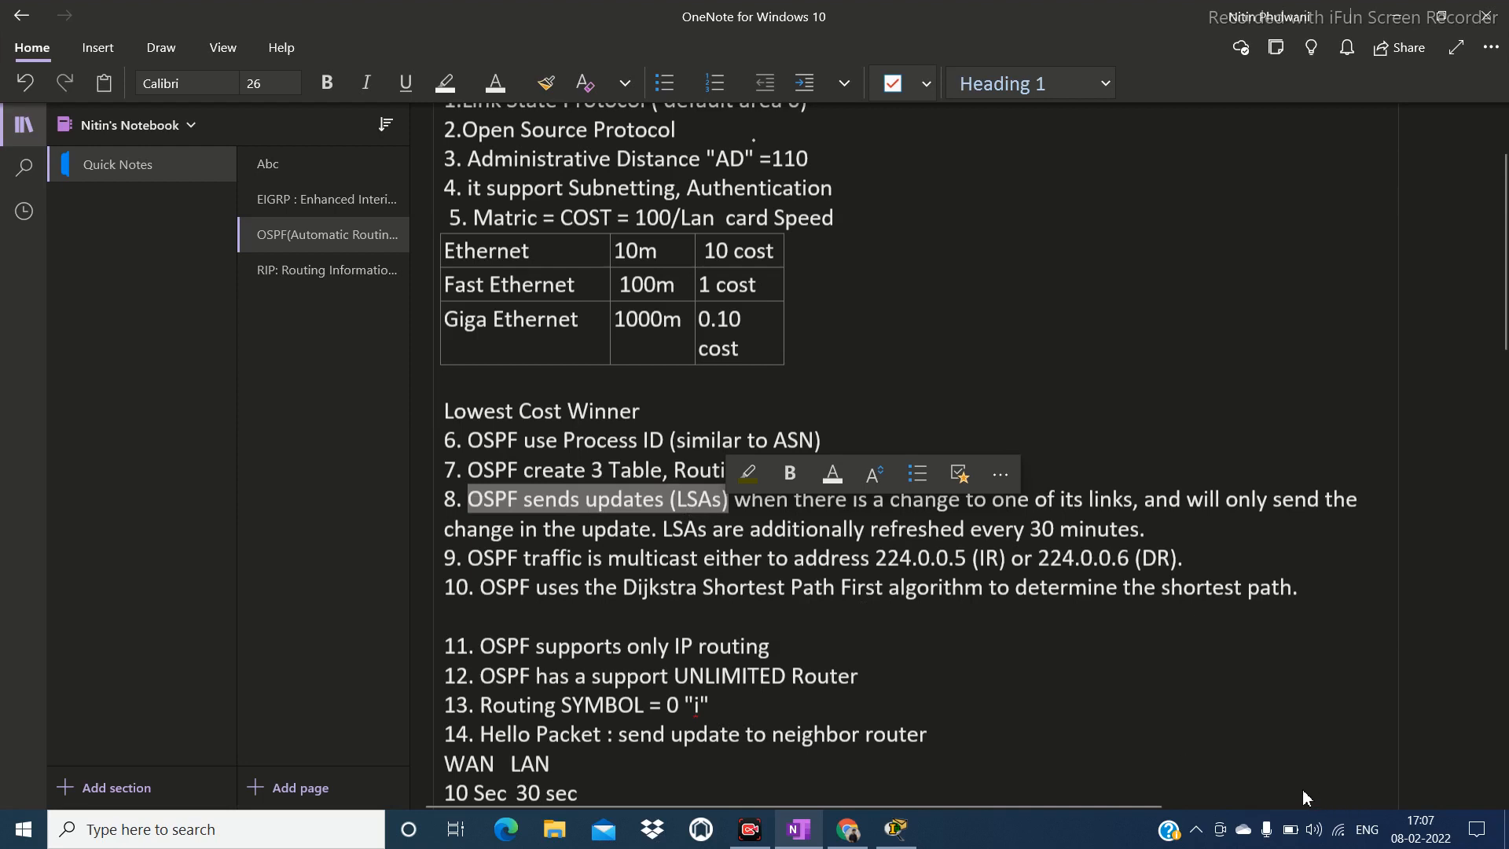
left_click(716, 517)
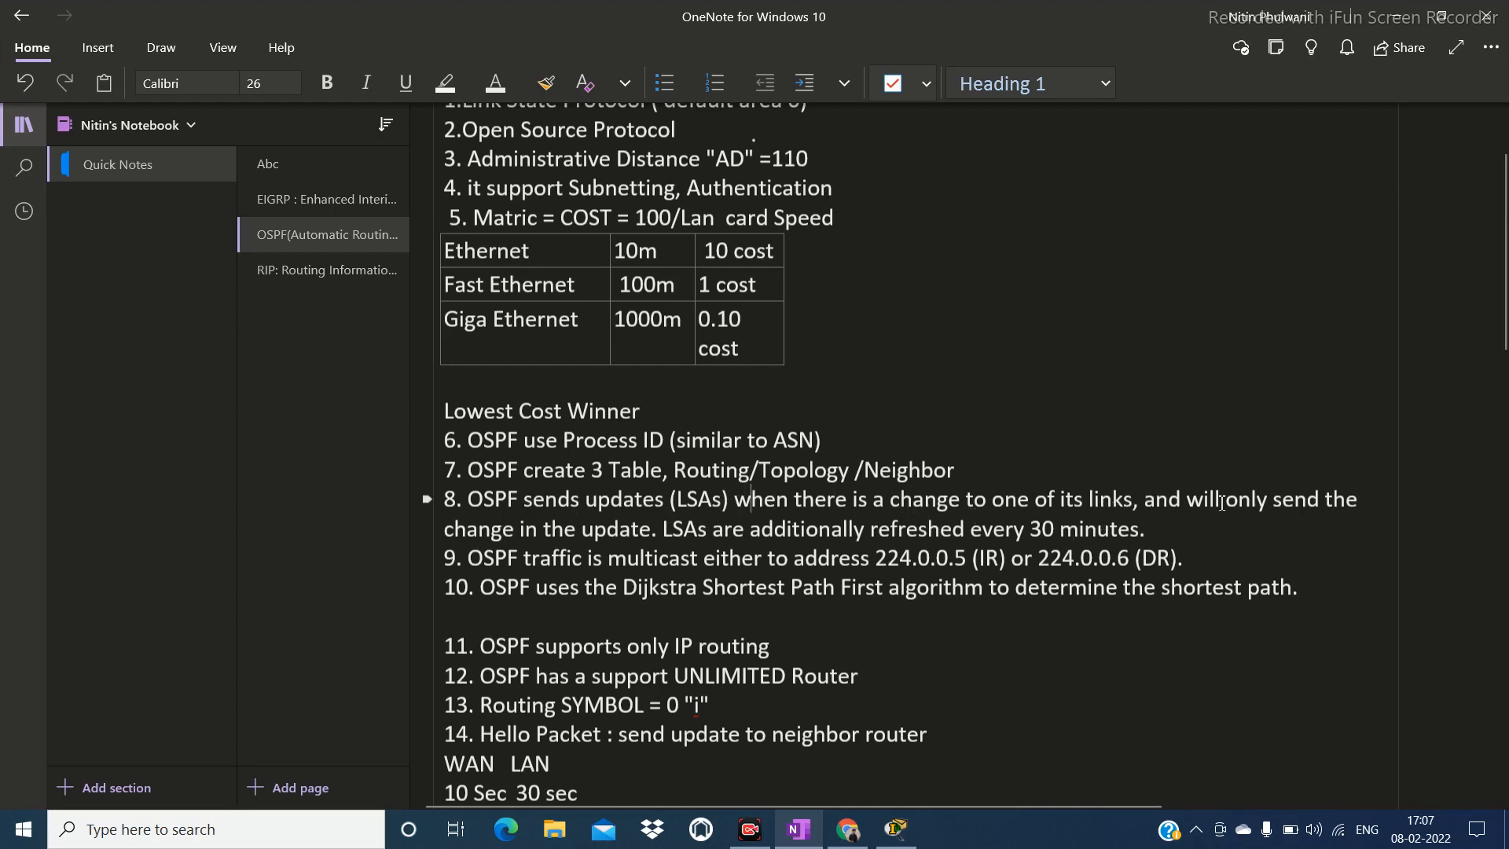
left_click_drag(503, 528, 660, 529)
left_click(711, 570)
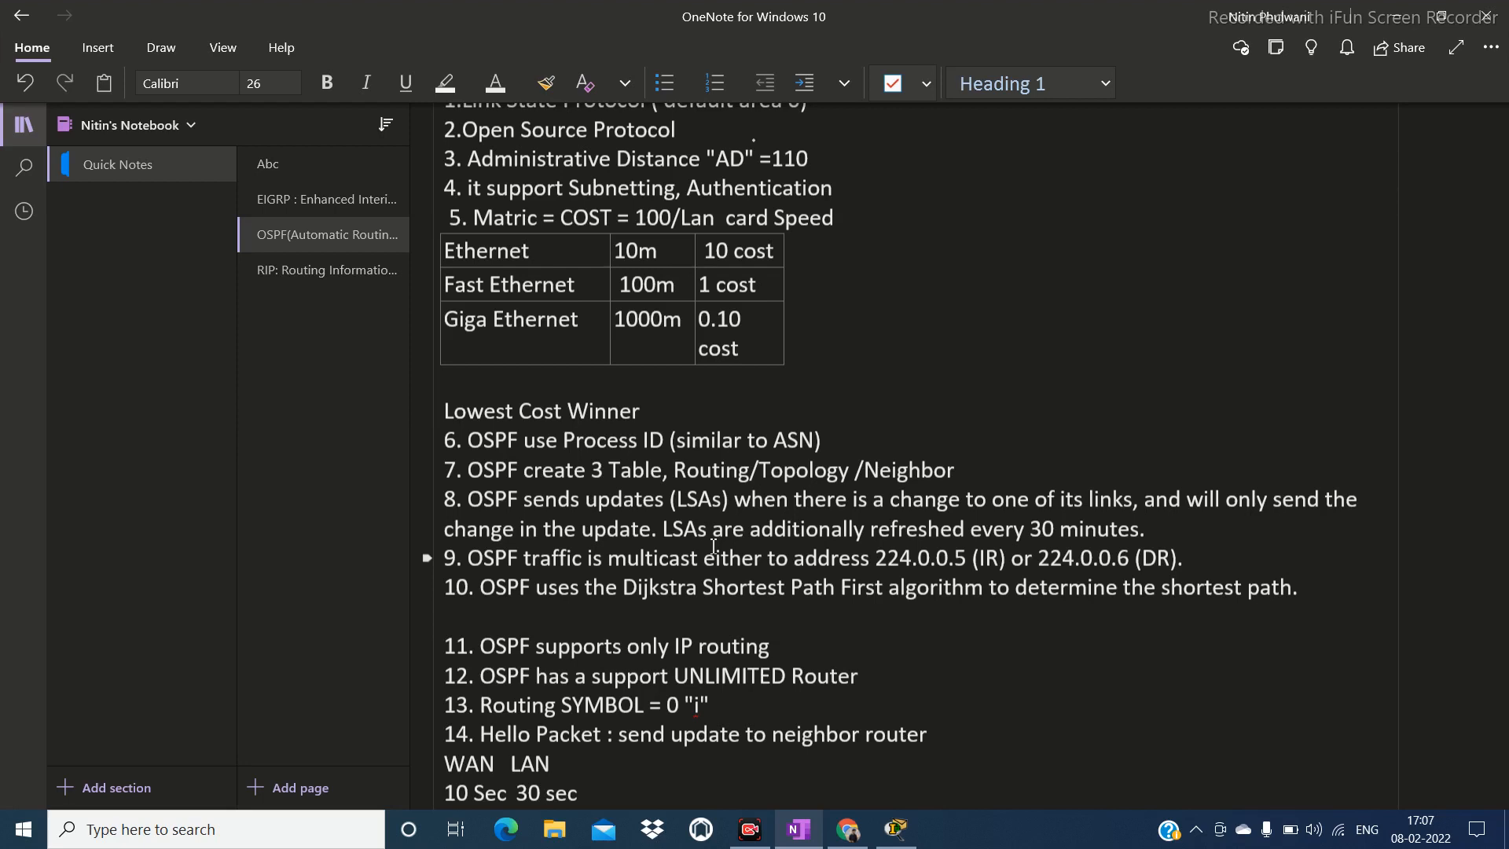
left_click_drag(871, 528, 1149, 532)
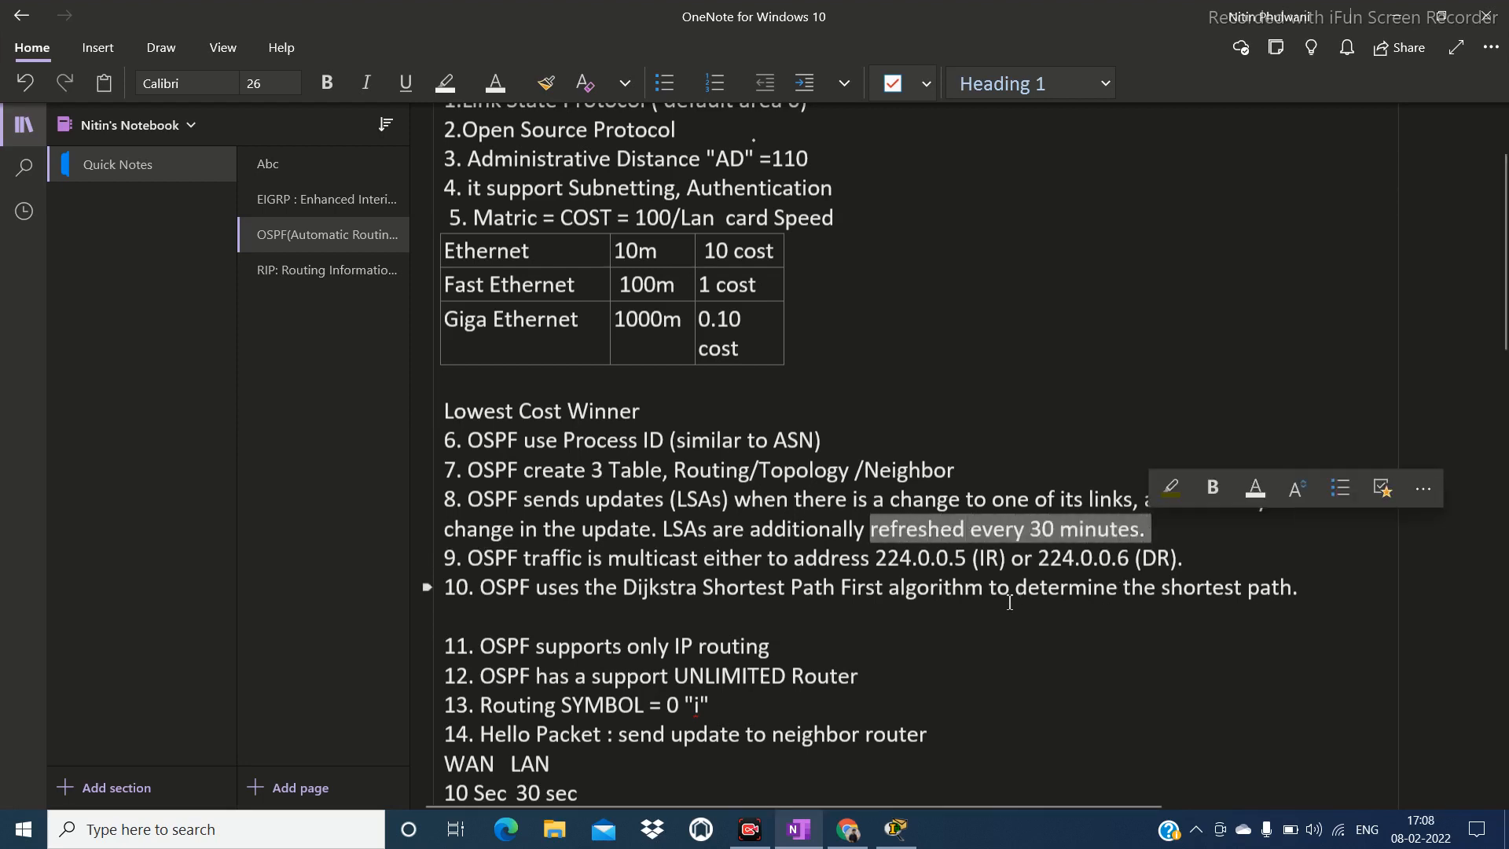
left_click(490, 521)
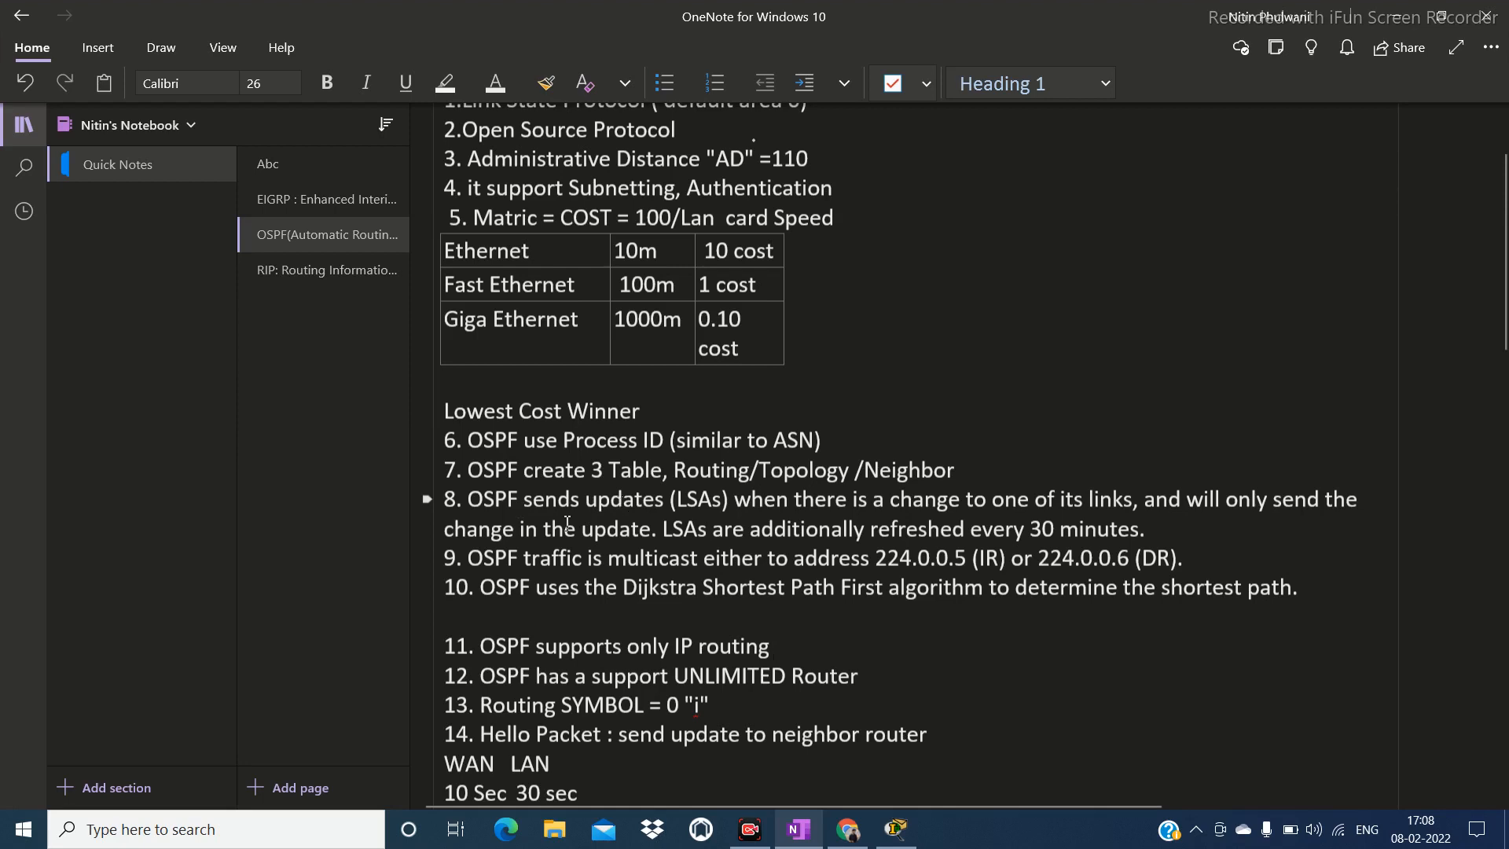
left_click_drag(484, 559, 1143, 566)
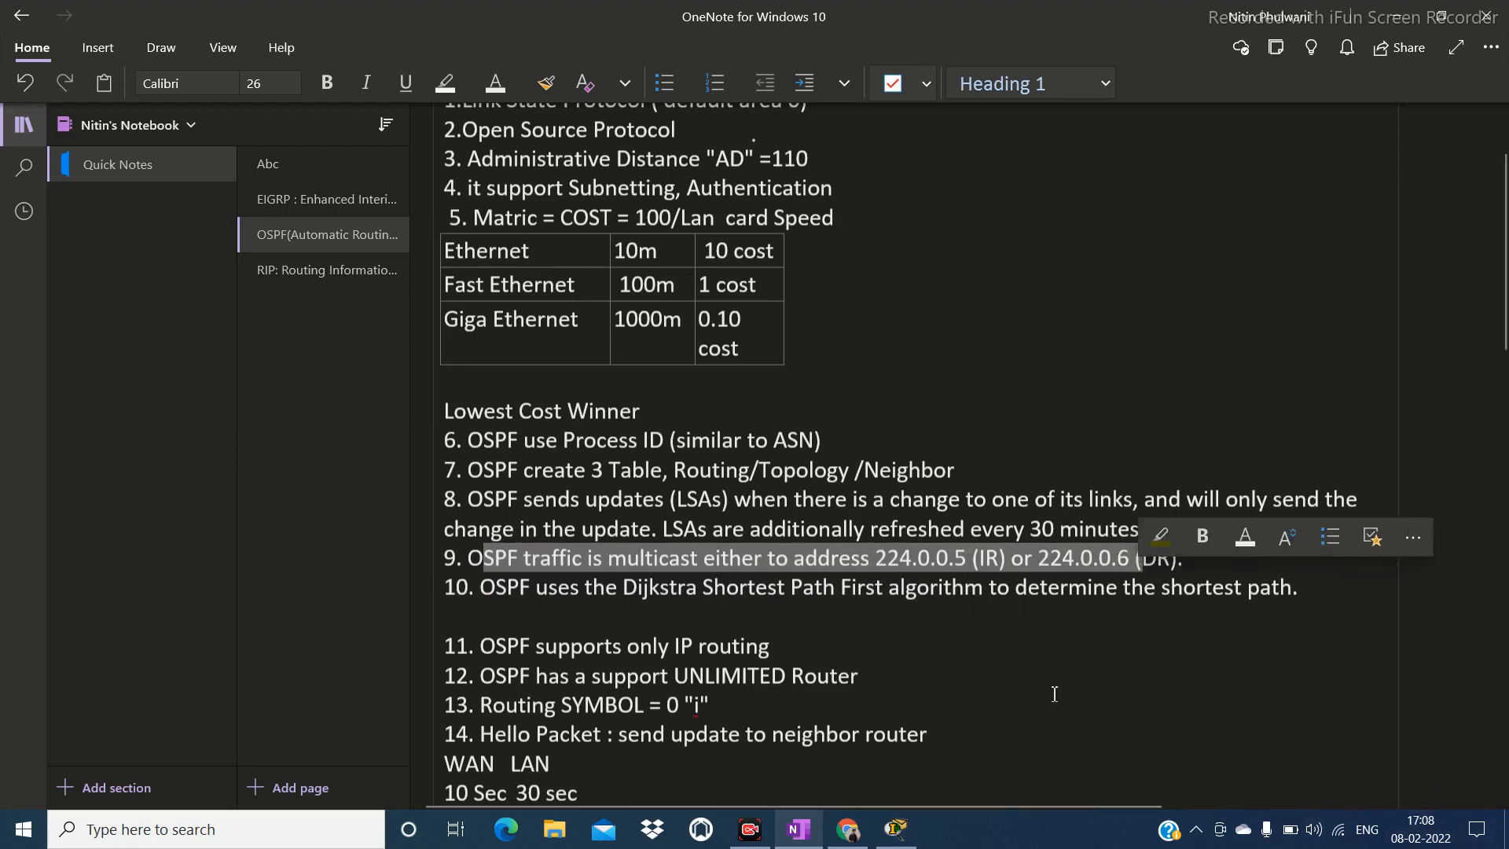
left_click_drag(637, 590, 1306, 582)
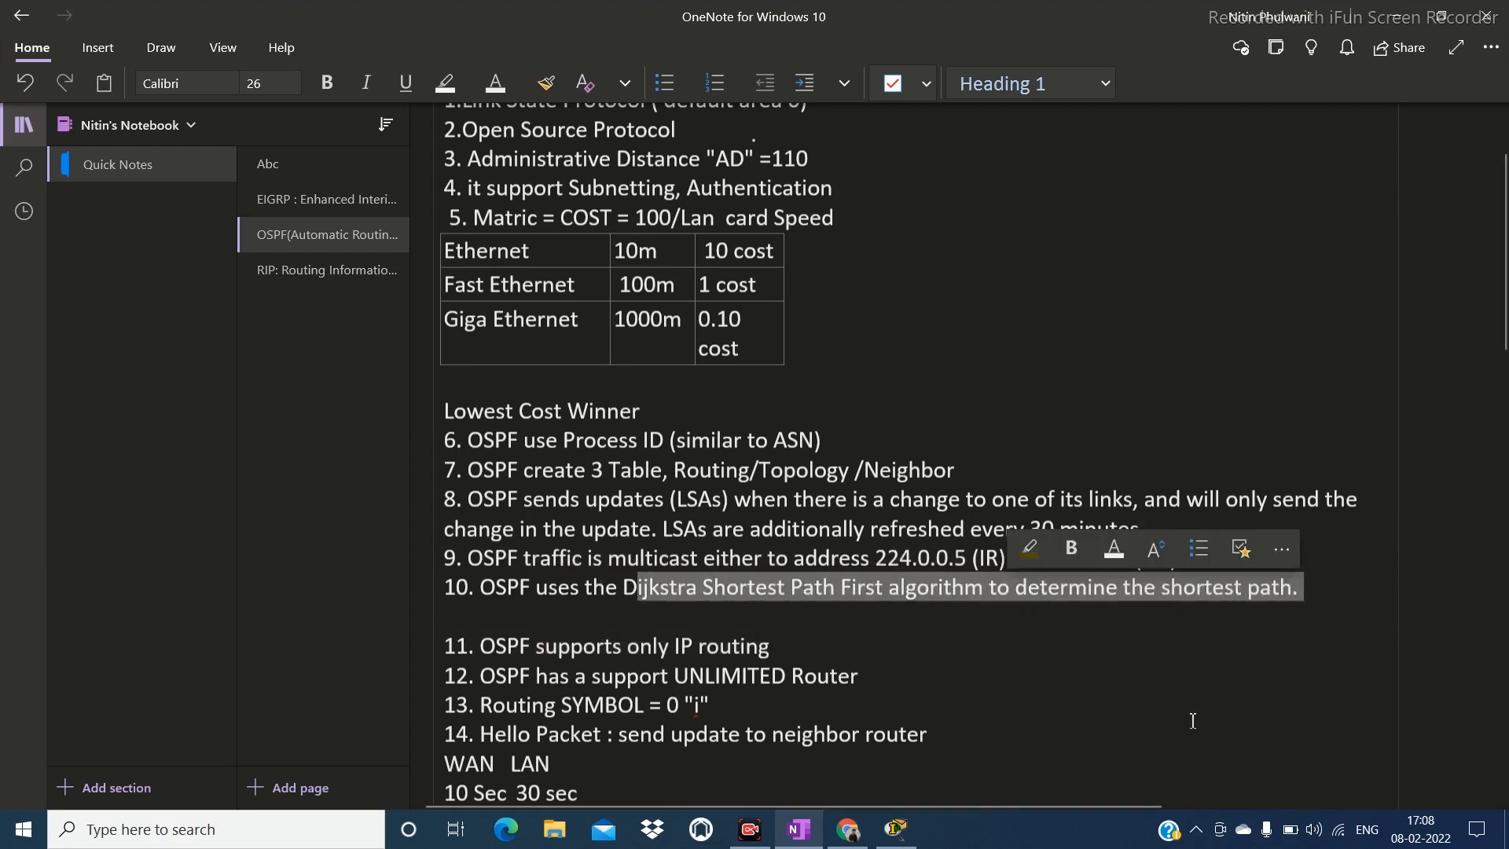
left_click(1193, 717)
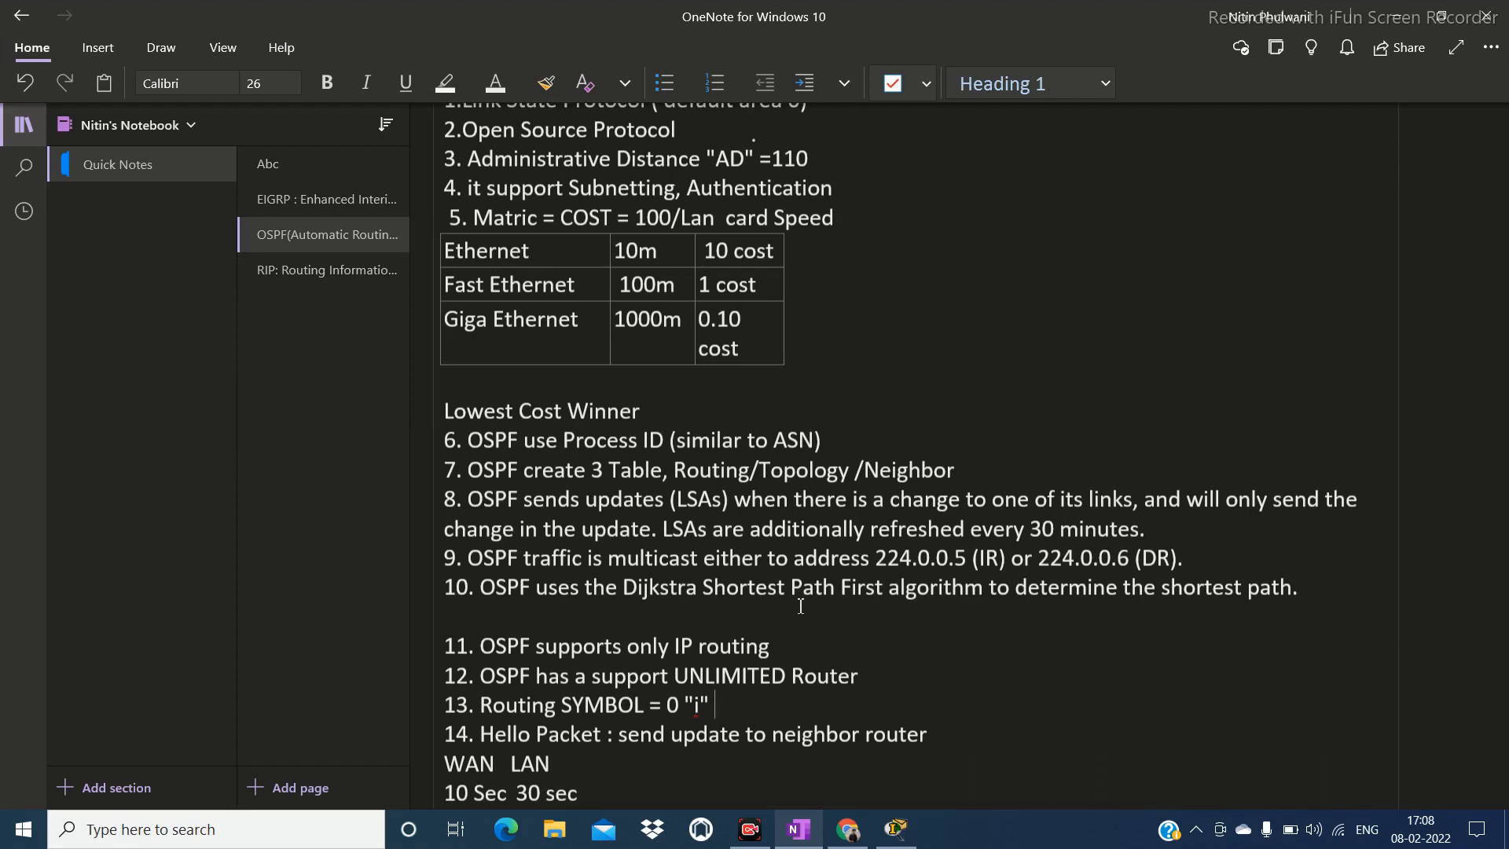
Review items 11 to 13 of the OSPF notes on IP-only routing, unlimited router support and the routing symbol.
scroll(801, 606, "down", 3)
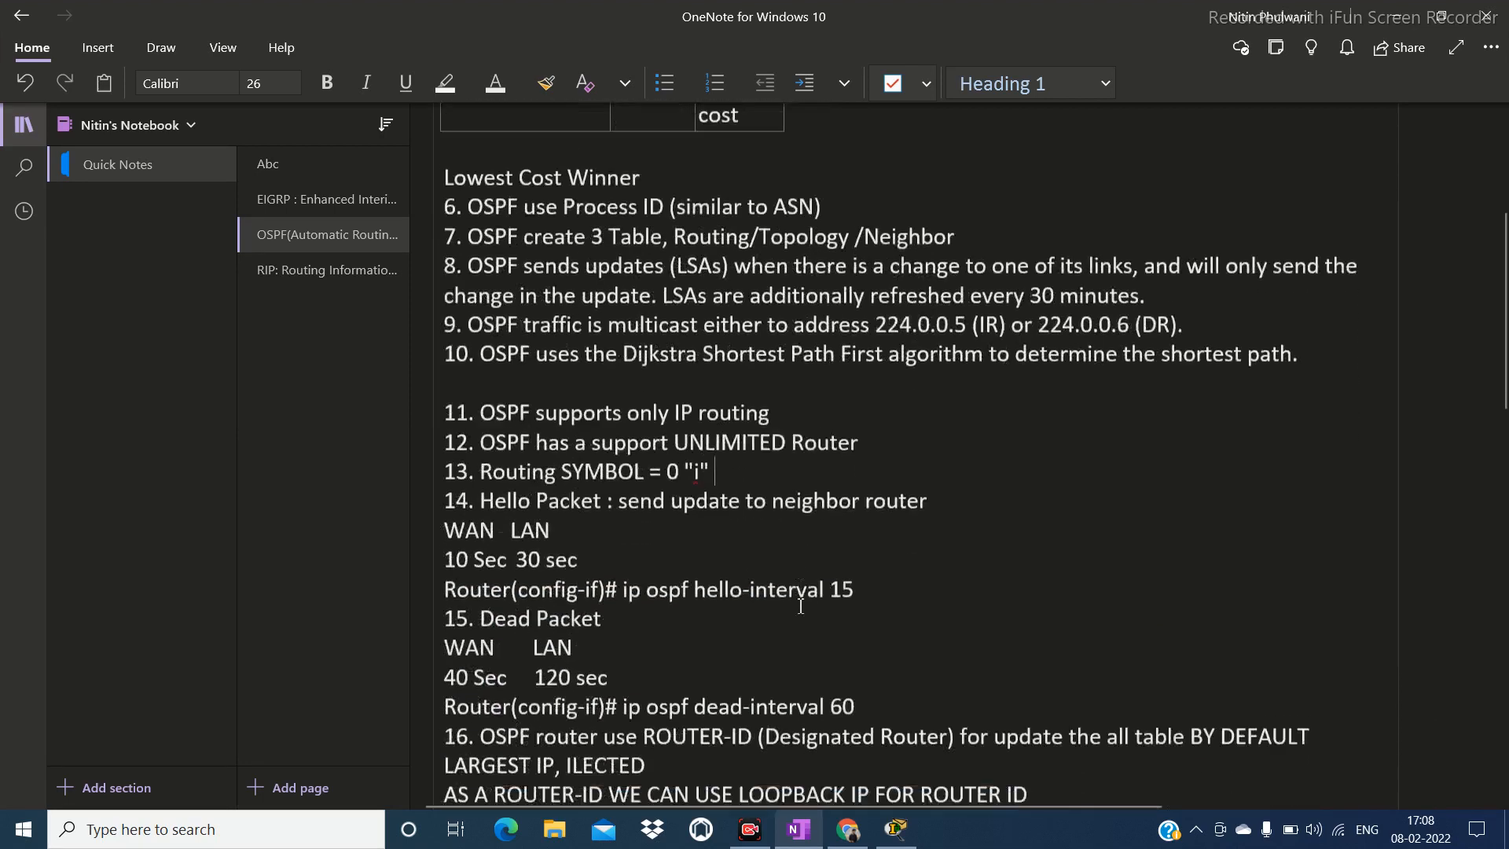
left_click_drag(482, 392, 773, 390)
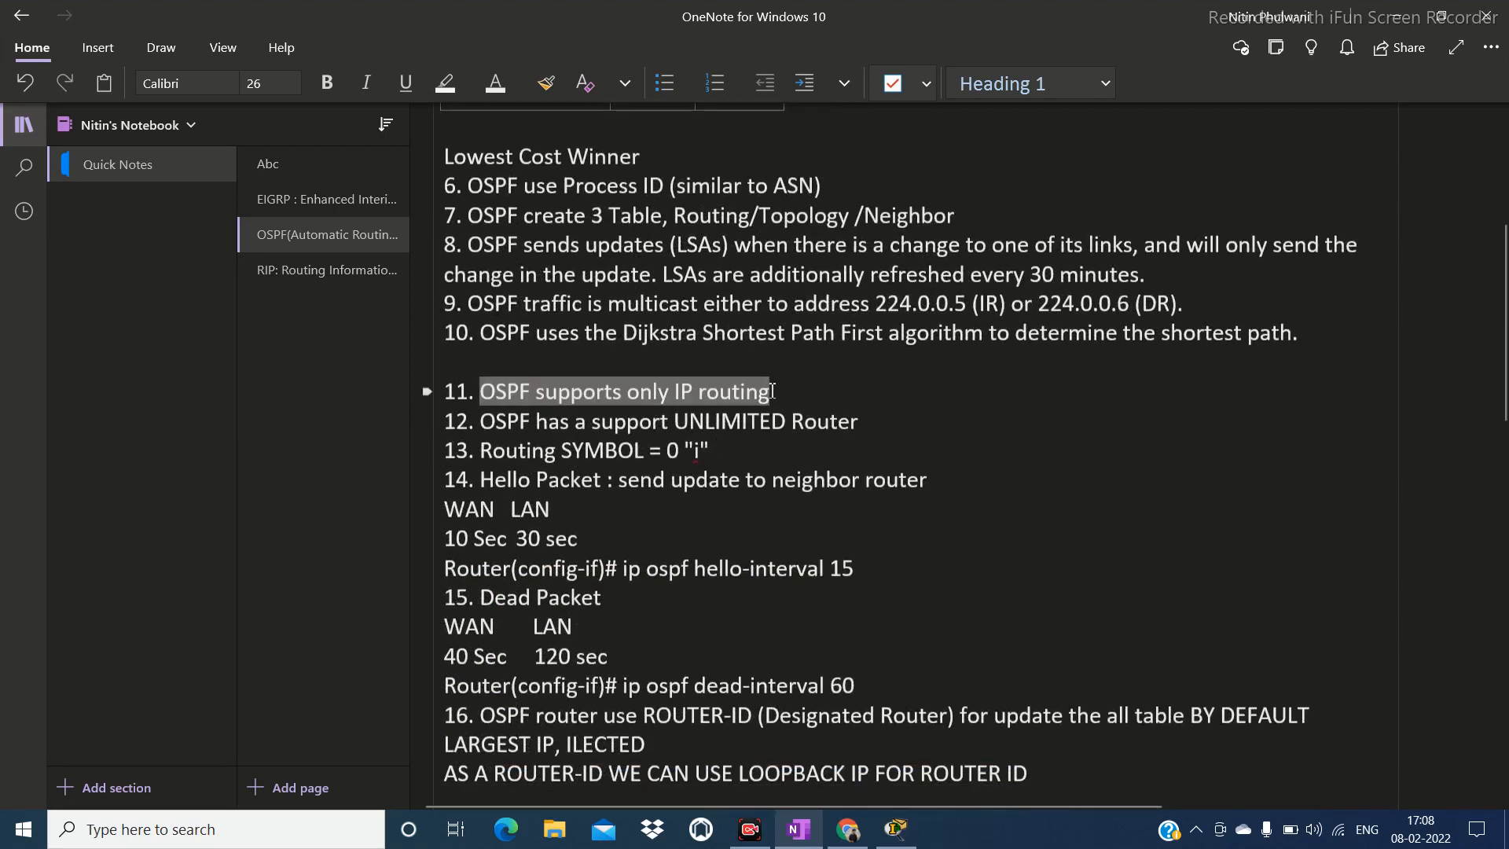
left_click(800, 479)
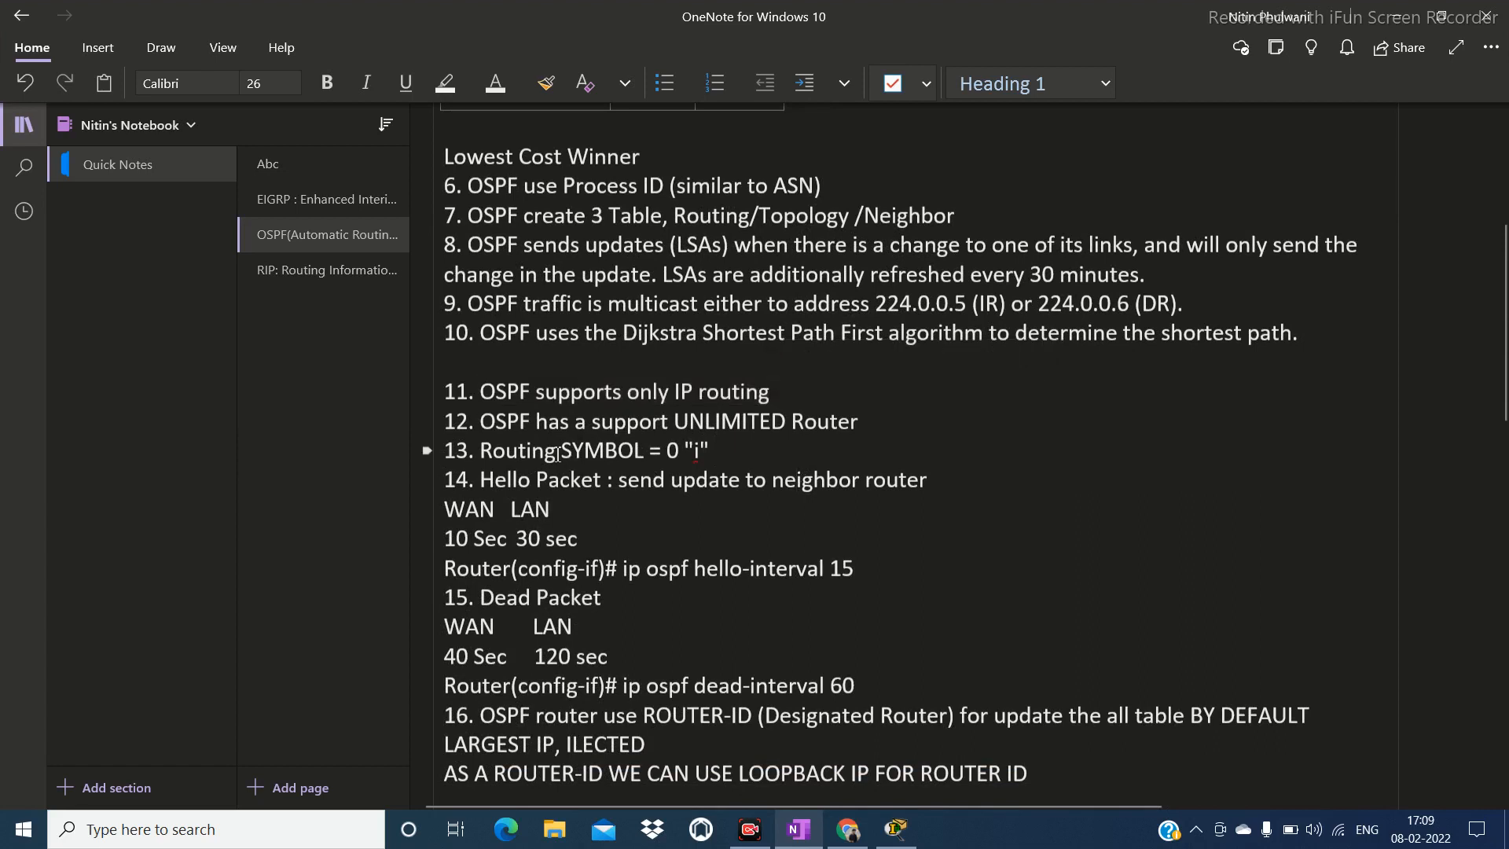
left_click_drag(477, 422, 852, 422)
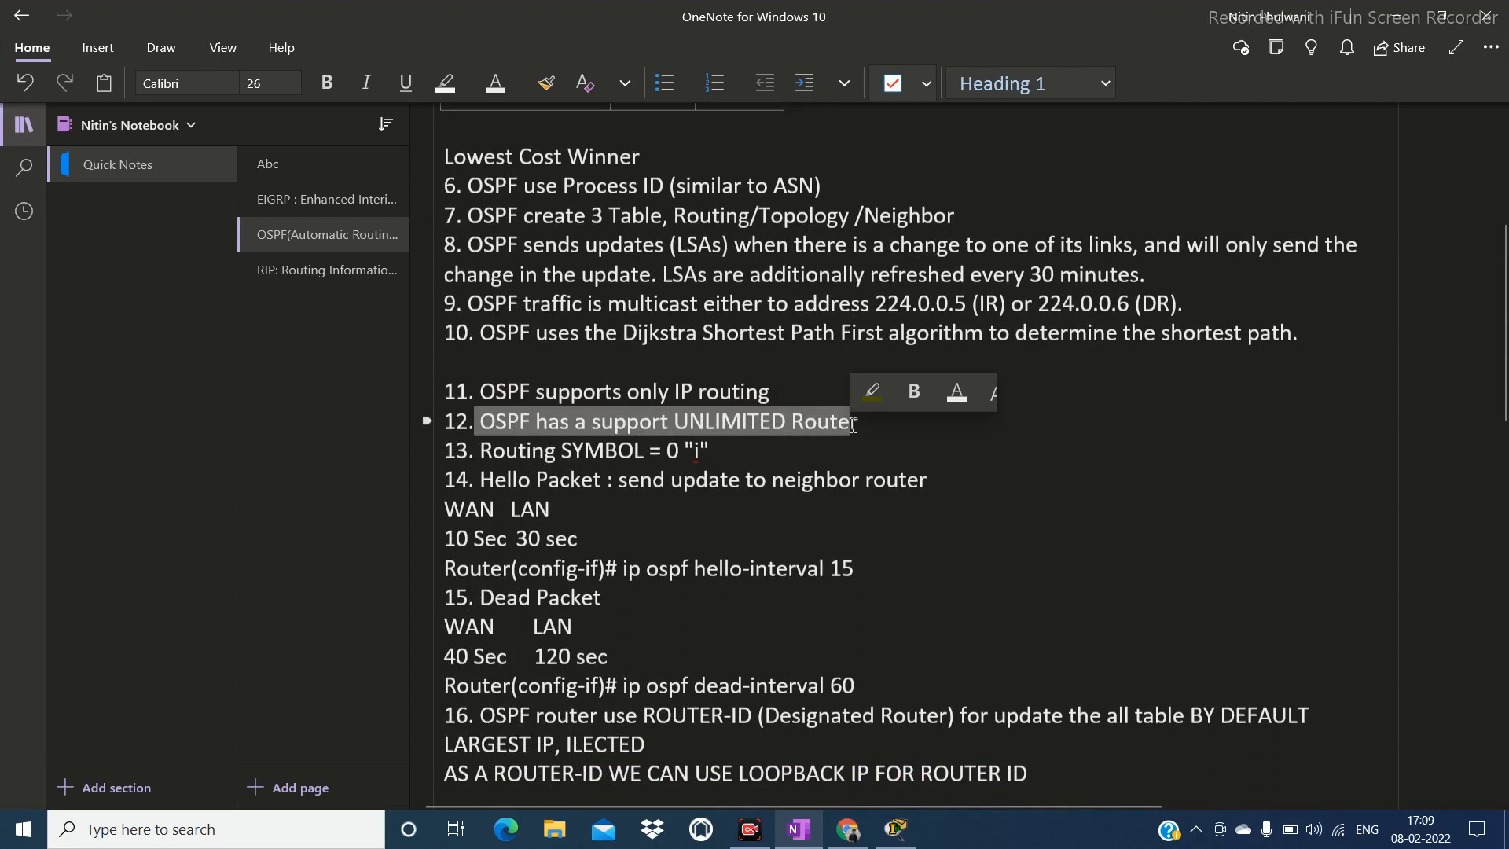
left_click(818, 481)
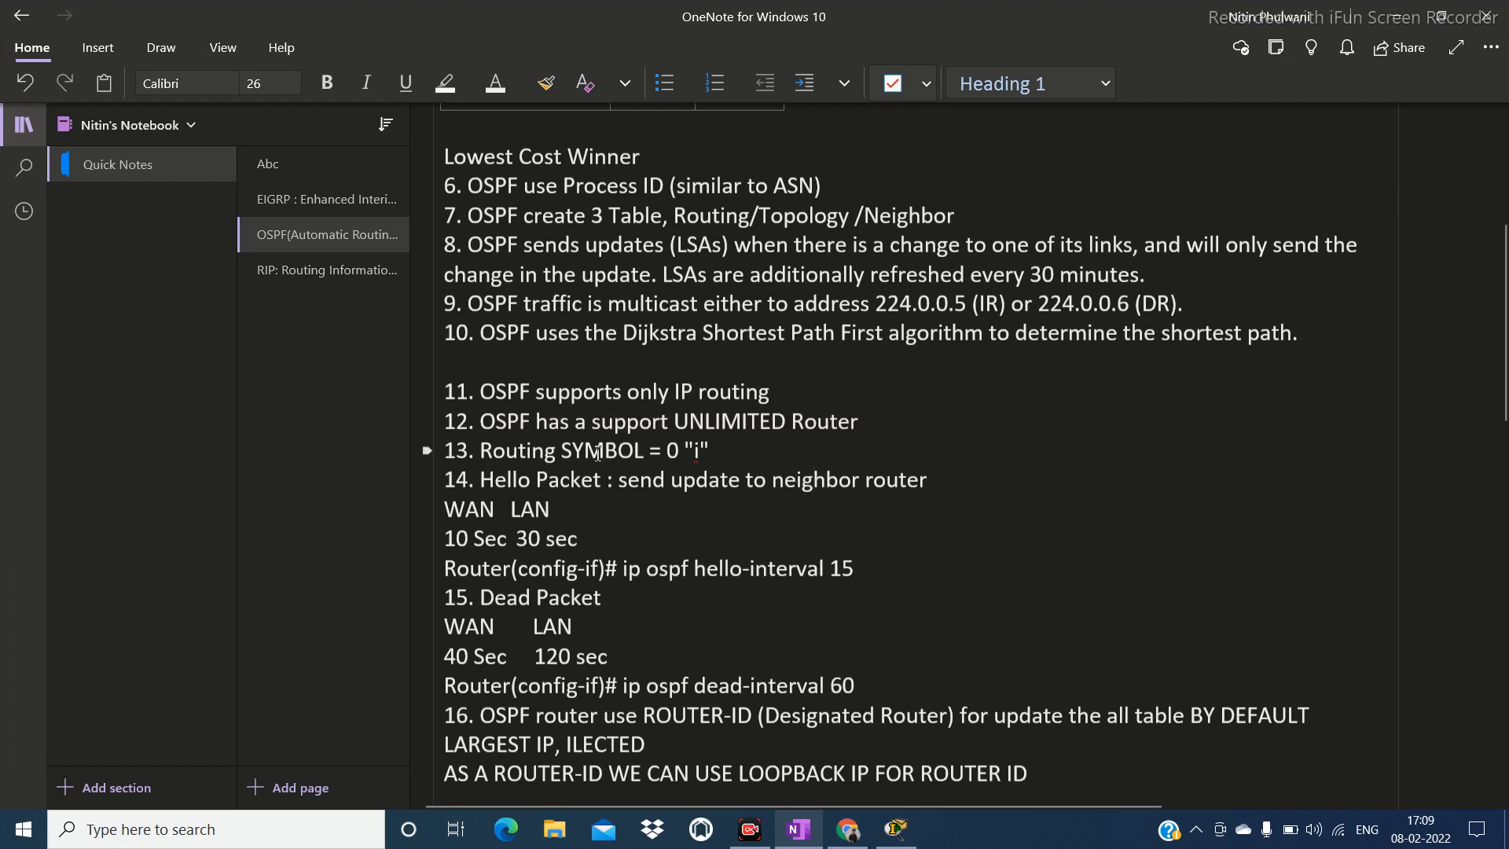
left_click_drag(568, 421, 789, 416)
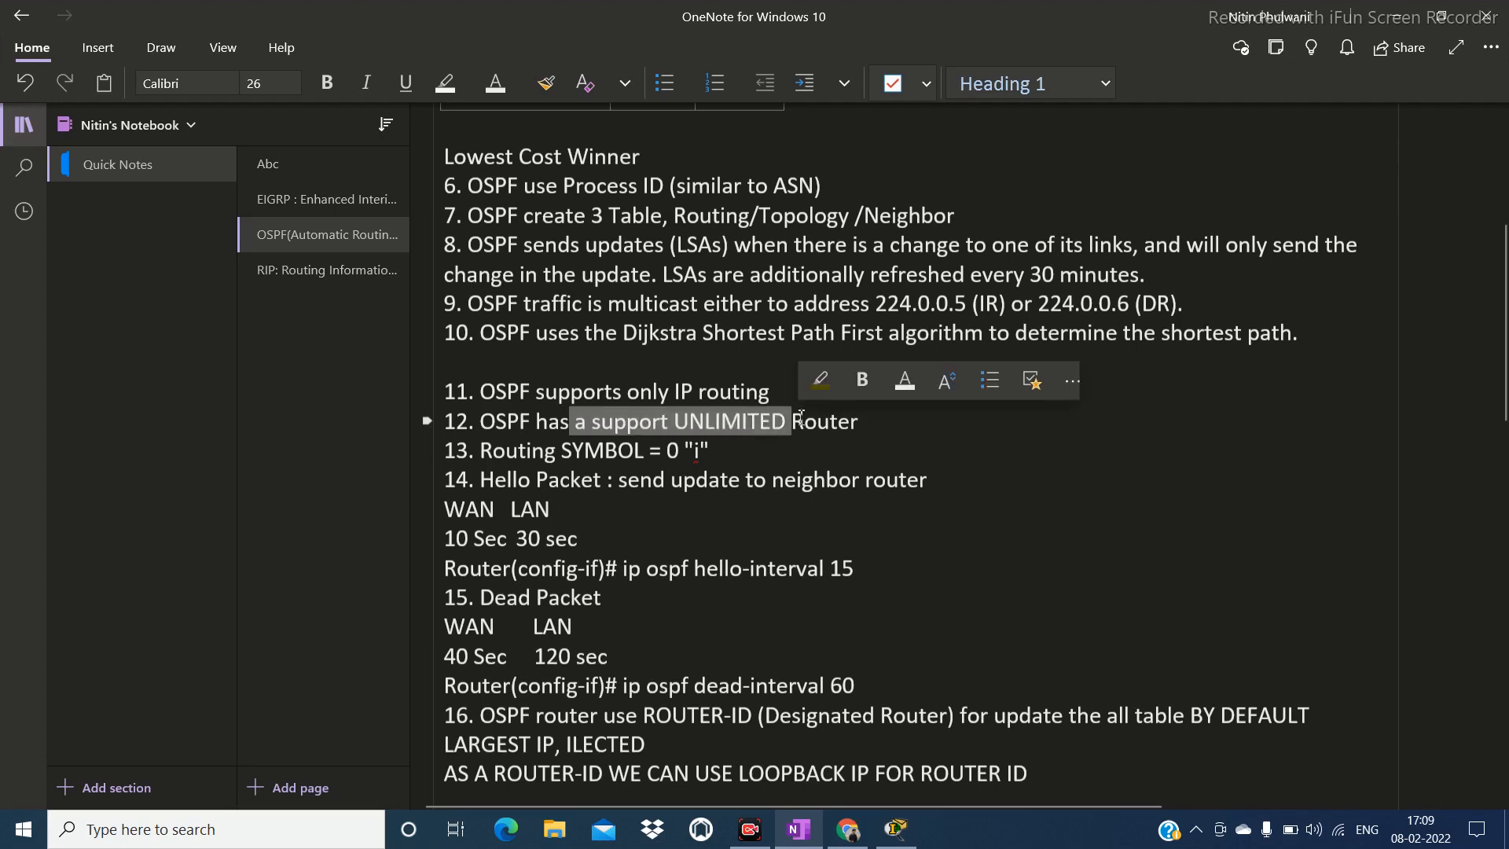
left_click(776, 445)
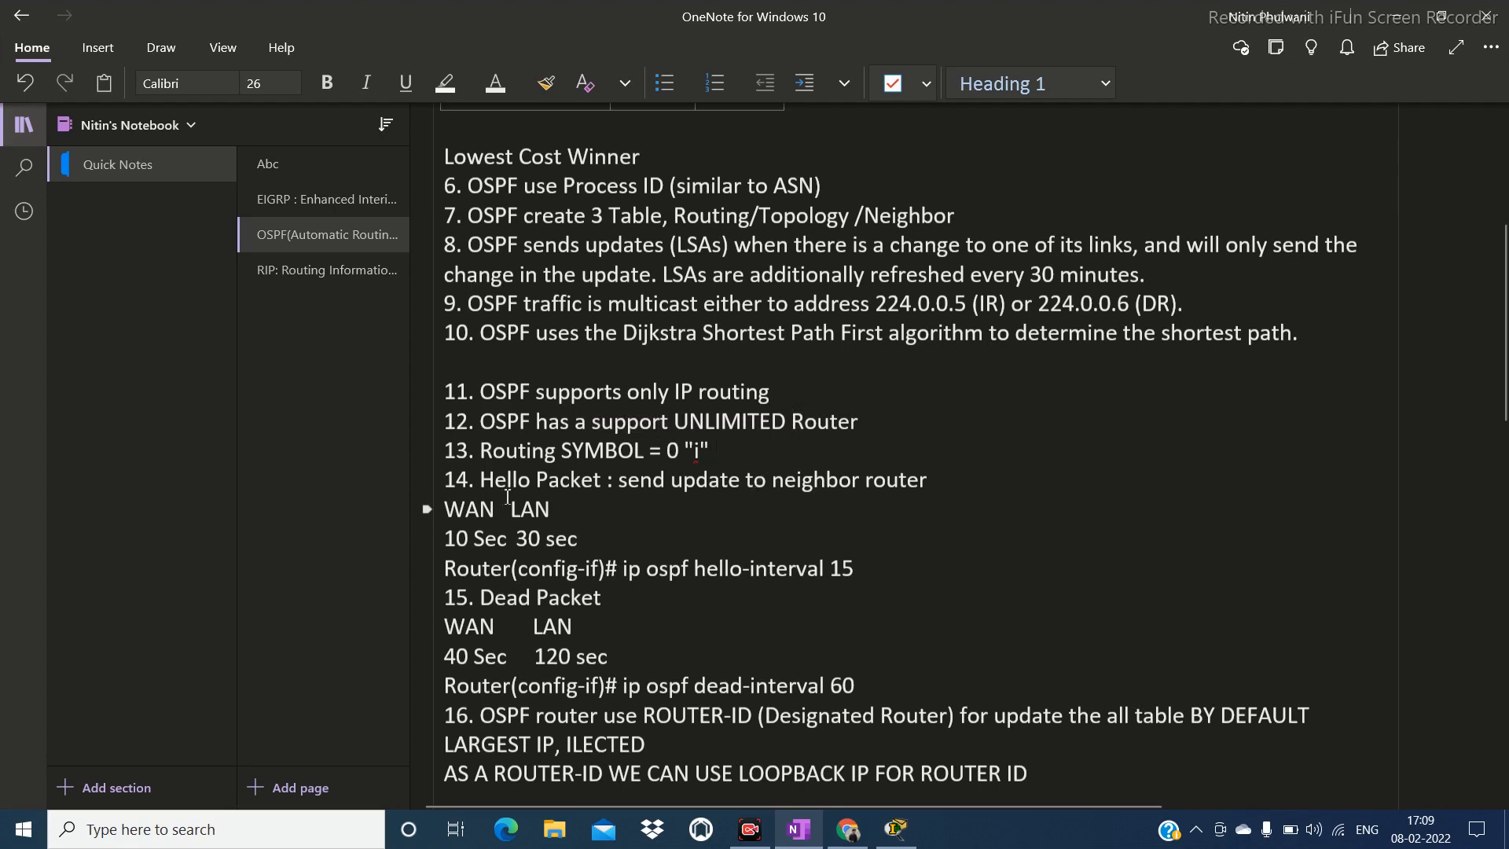
left_click_drag(477, 450, 722, 450)
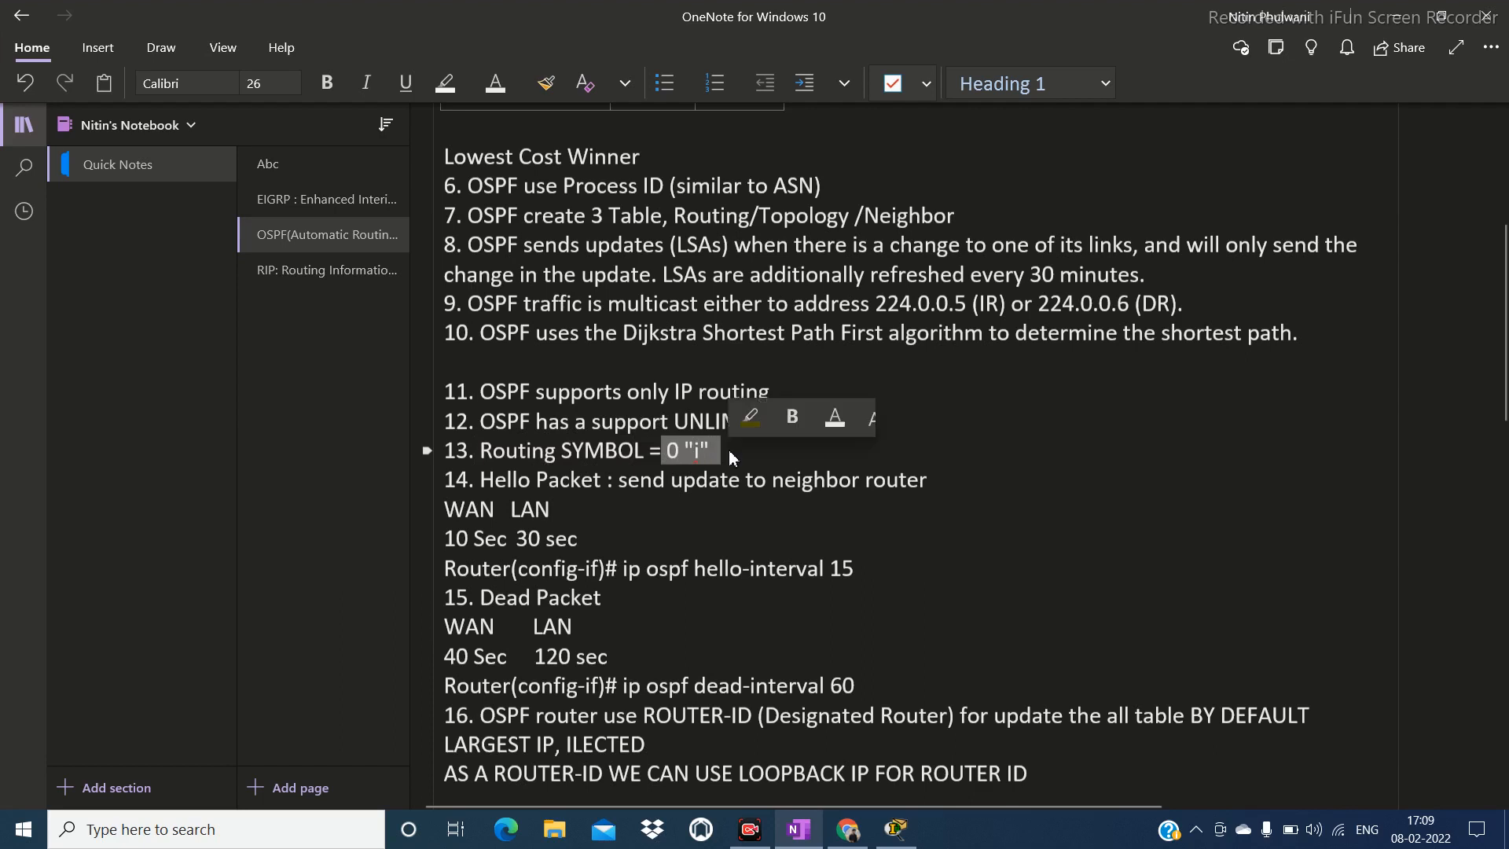
left_click(690, 548)
Turn the WAN and LAN timer lines under item 14, Hello Packet, into a two-column table.
scroll(696, 550, "down", 2)
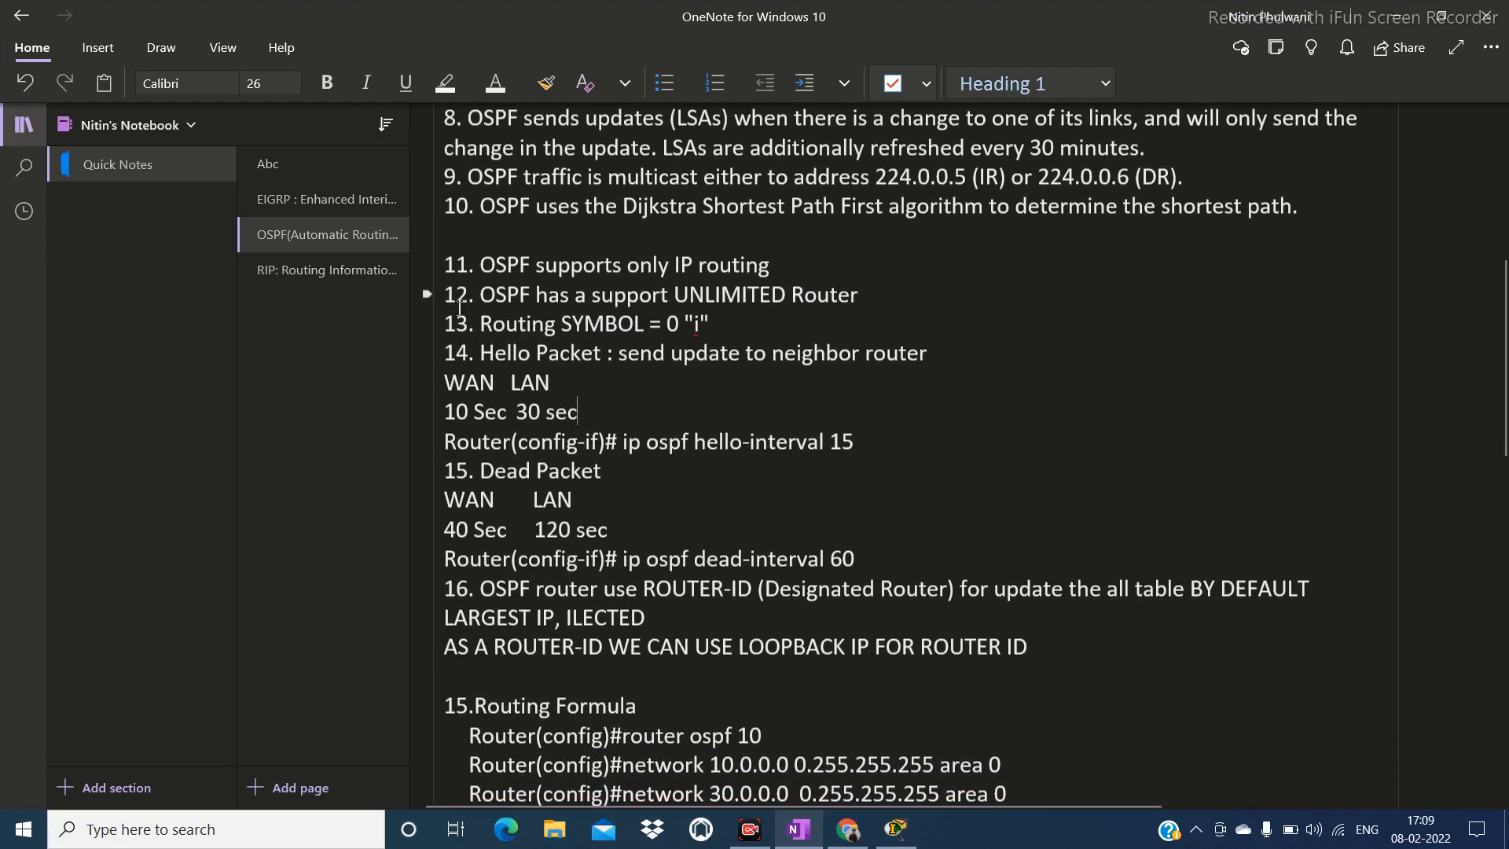
left_click_drag(481, 360, 612, 361)
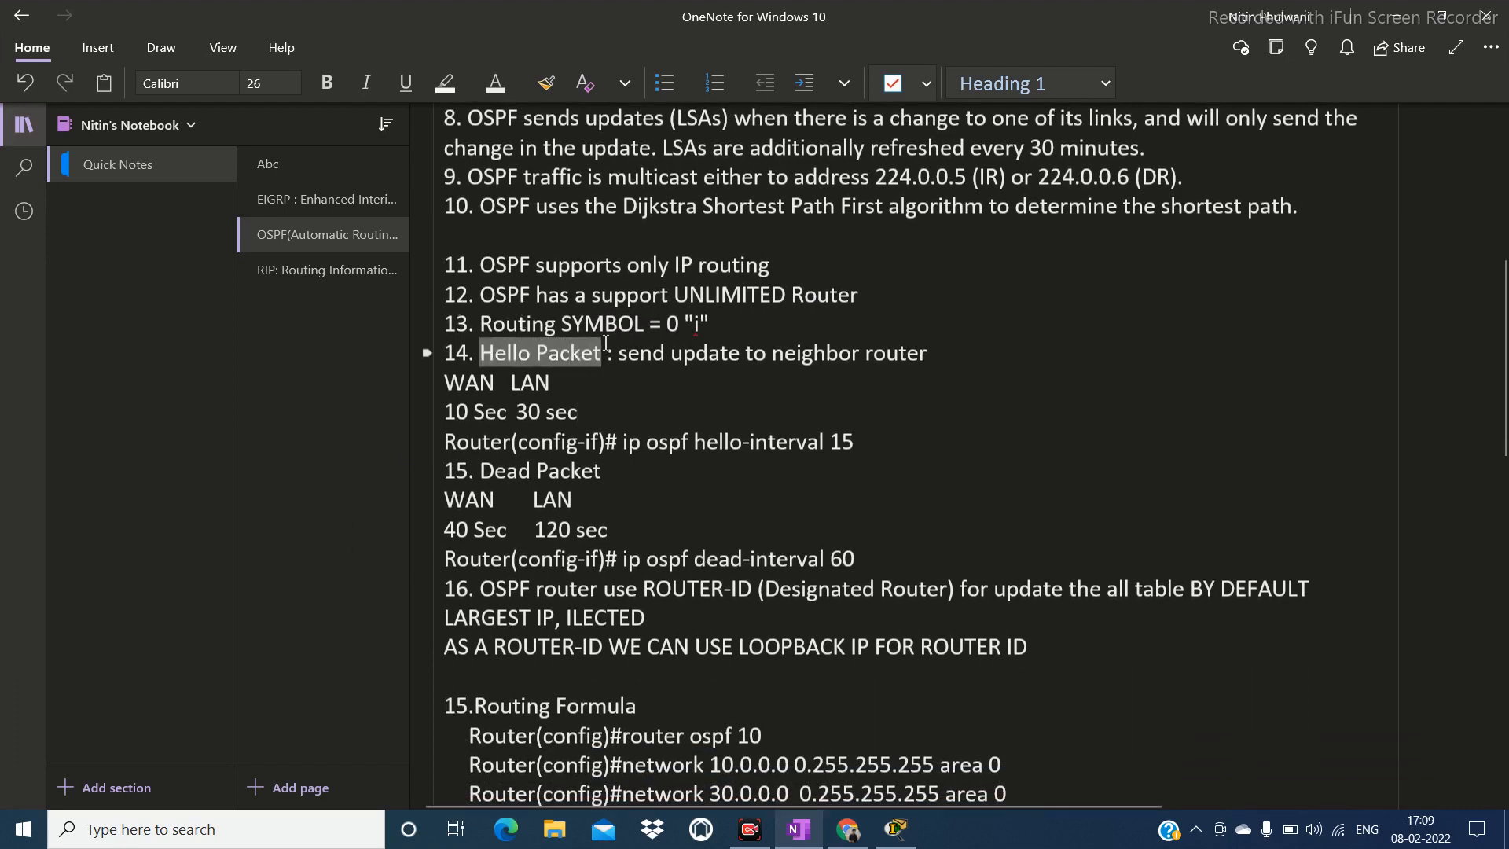
left_click(625, 360)
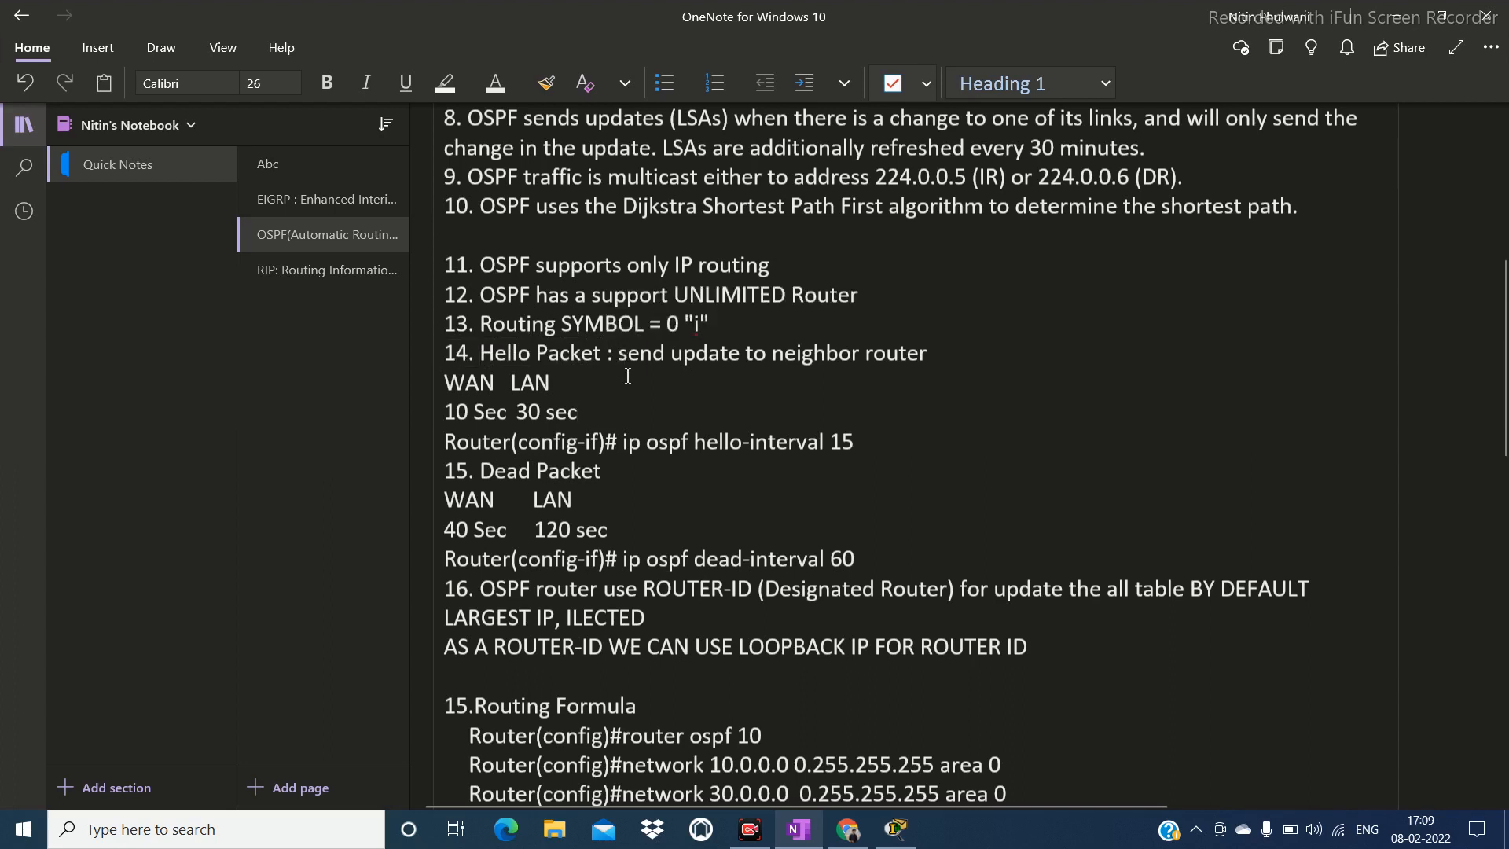
left_click(511, 385)
key("Tab")
left_click(511, 416)
key("Tab")
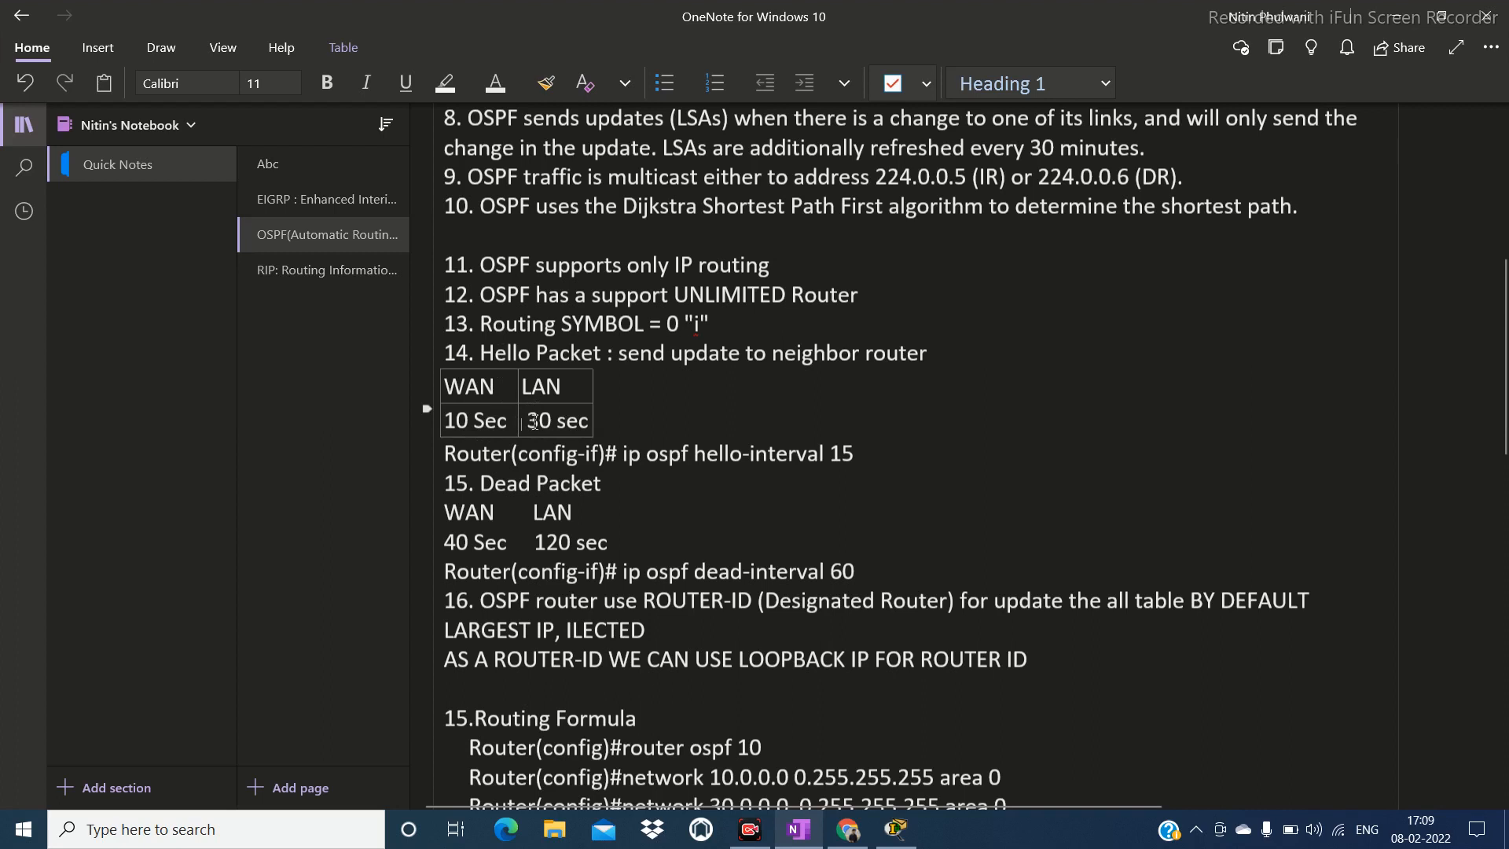
Review the hello-interval command and the Dead Packet timers for WAN and LAN in item 15.
scroll(539, 417, "down", 3)
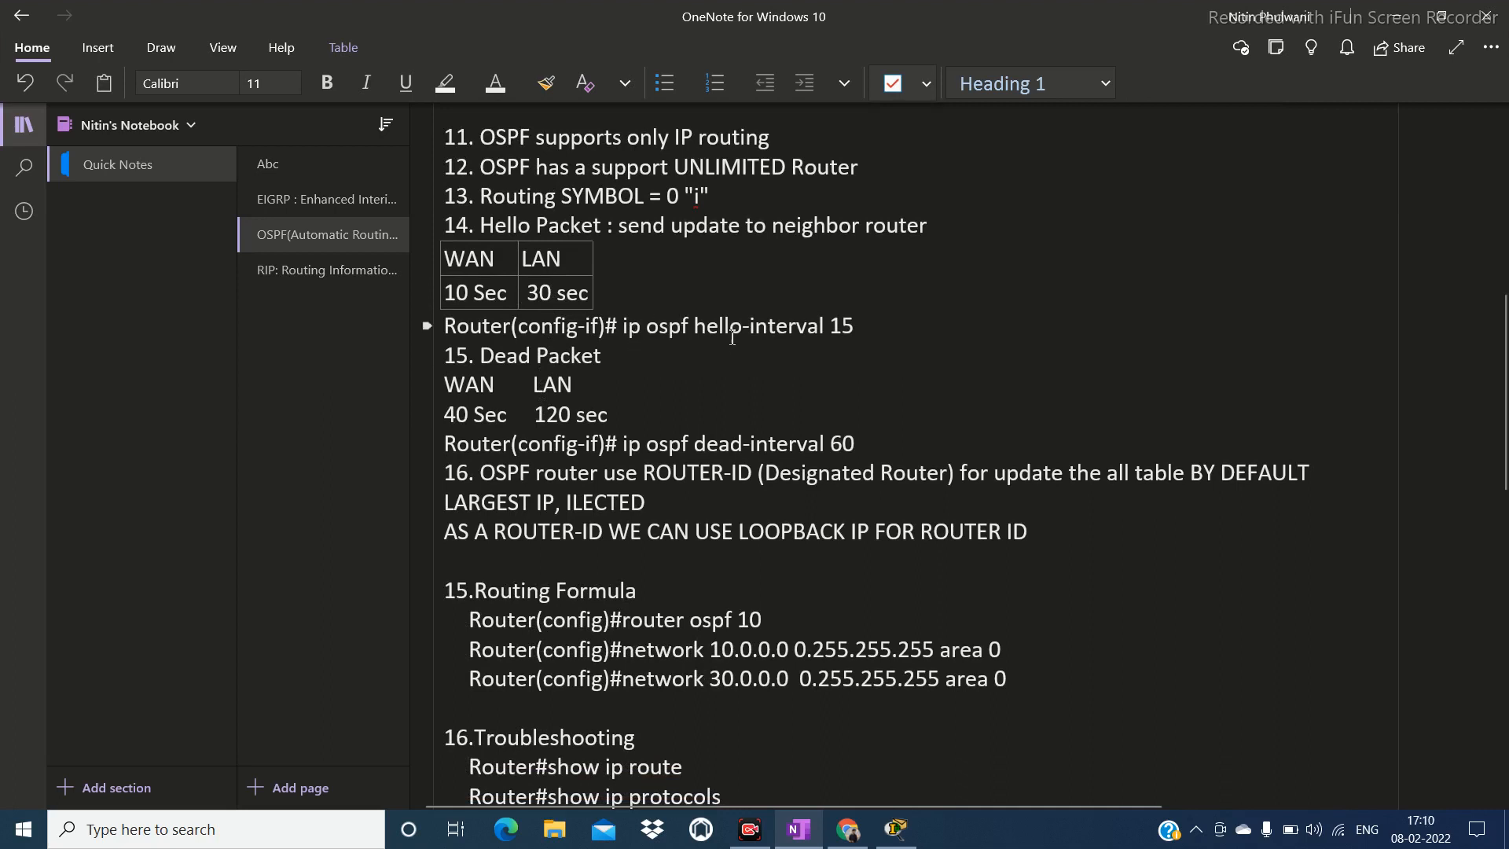
left_click_drag(865, 325, 825, 336)
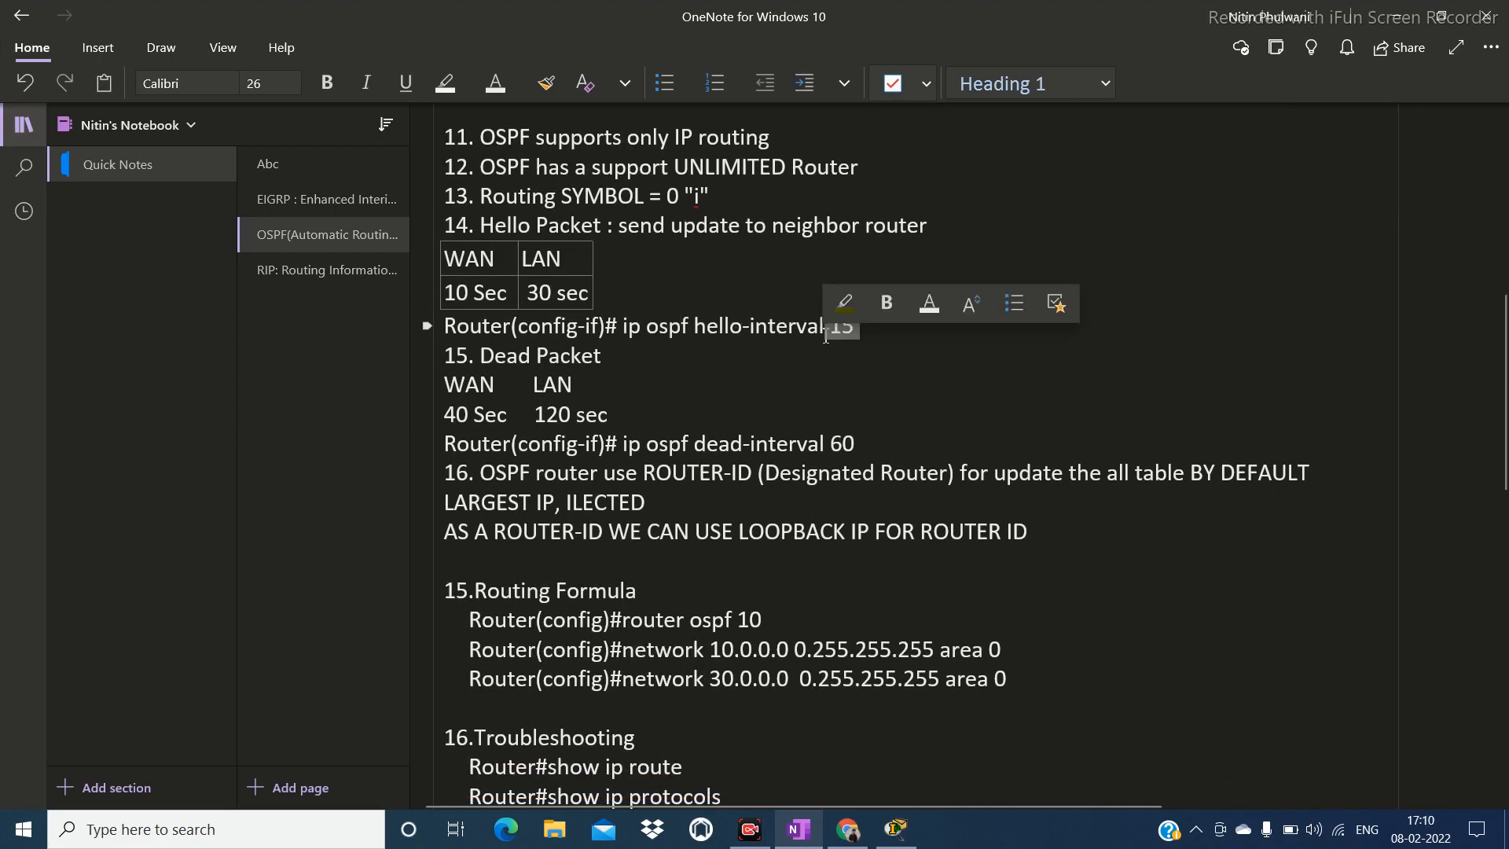
left_click(830, 378)
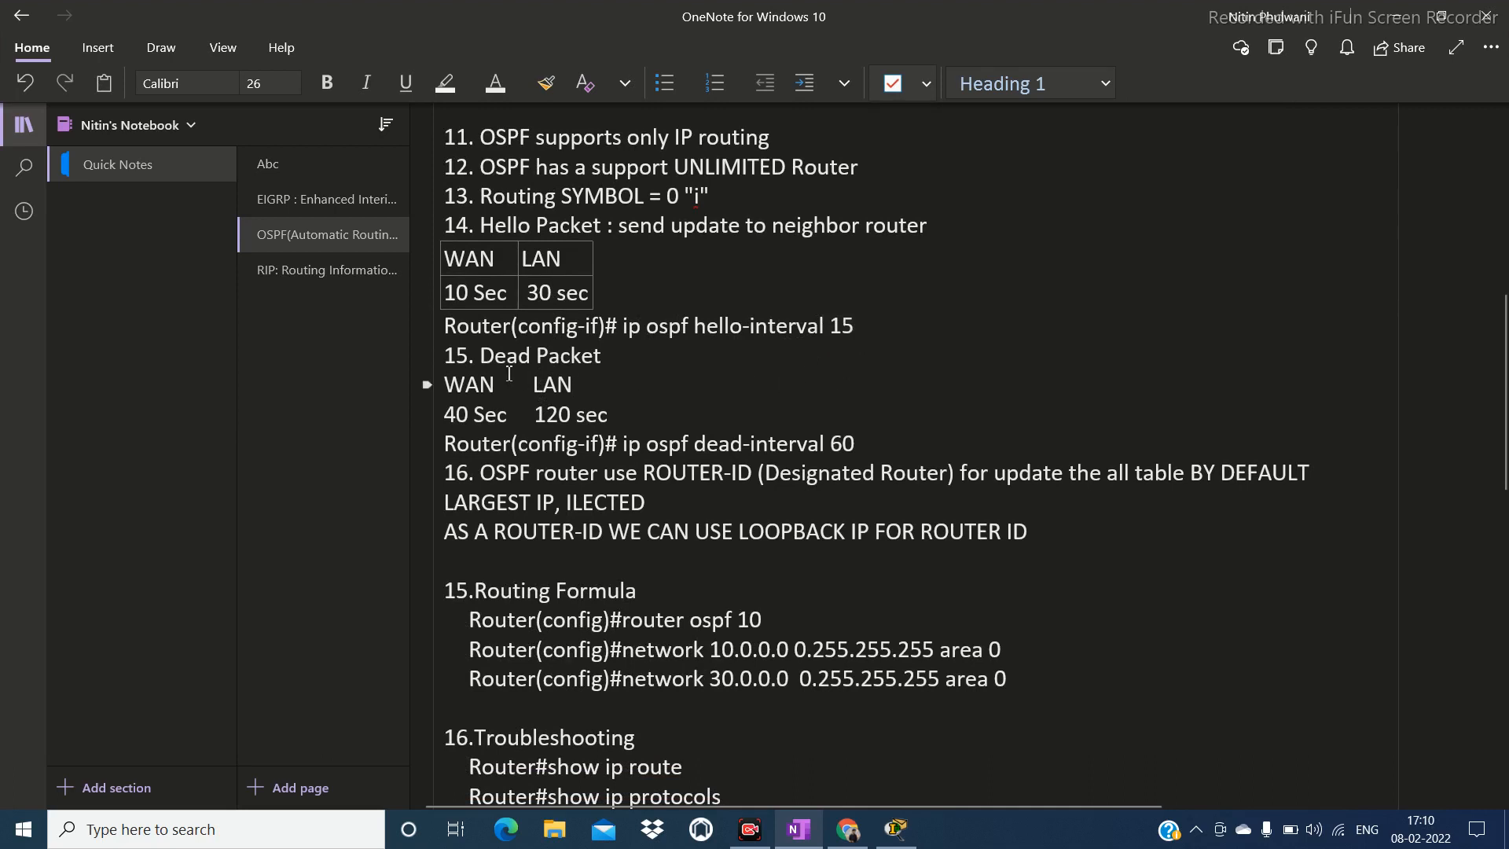
left_click_drag(481, 358, 601, 355)
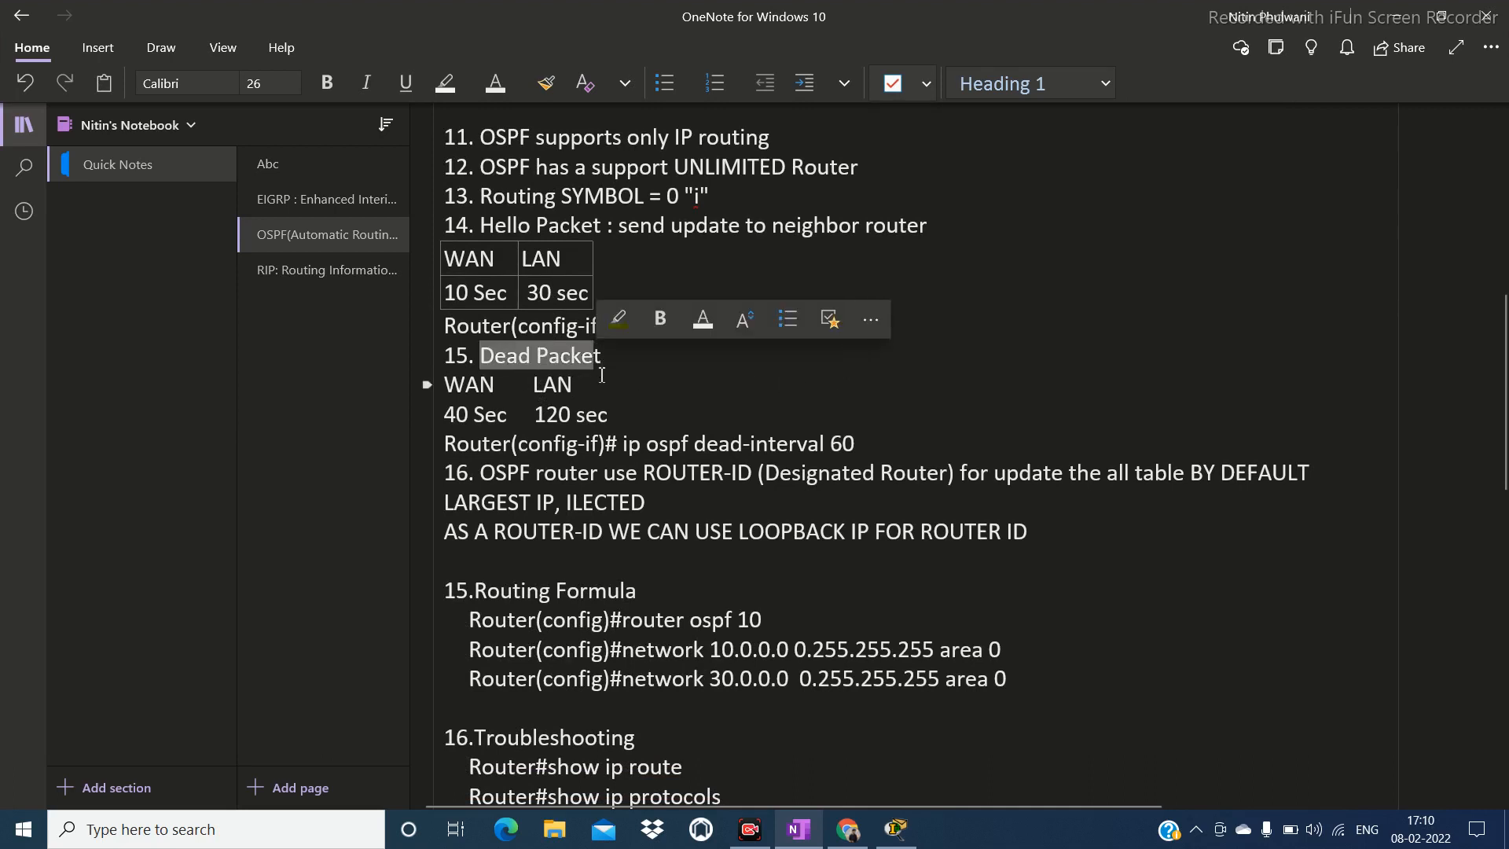
left_click(482, 383)
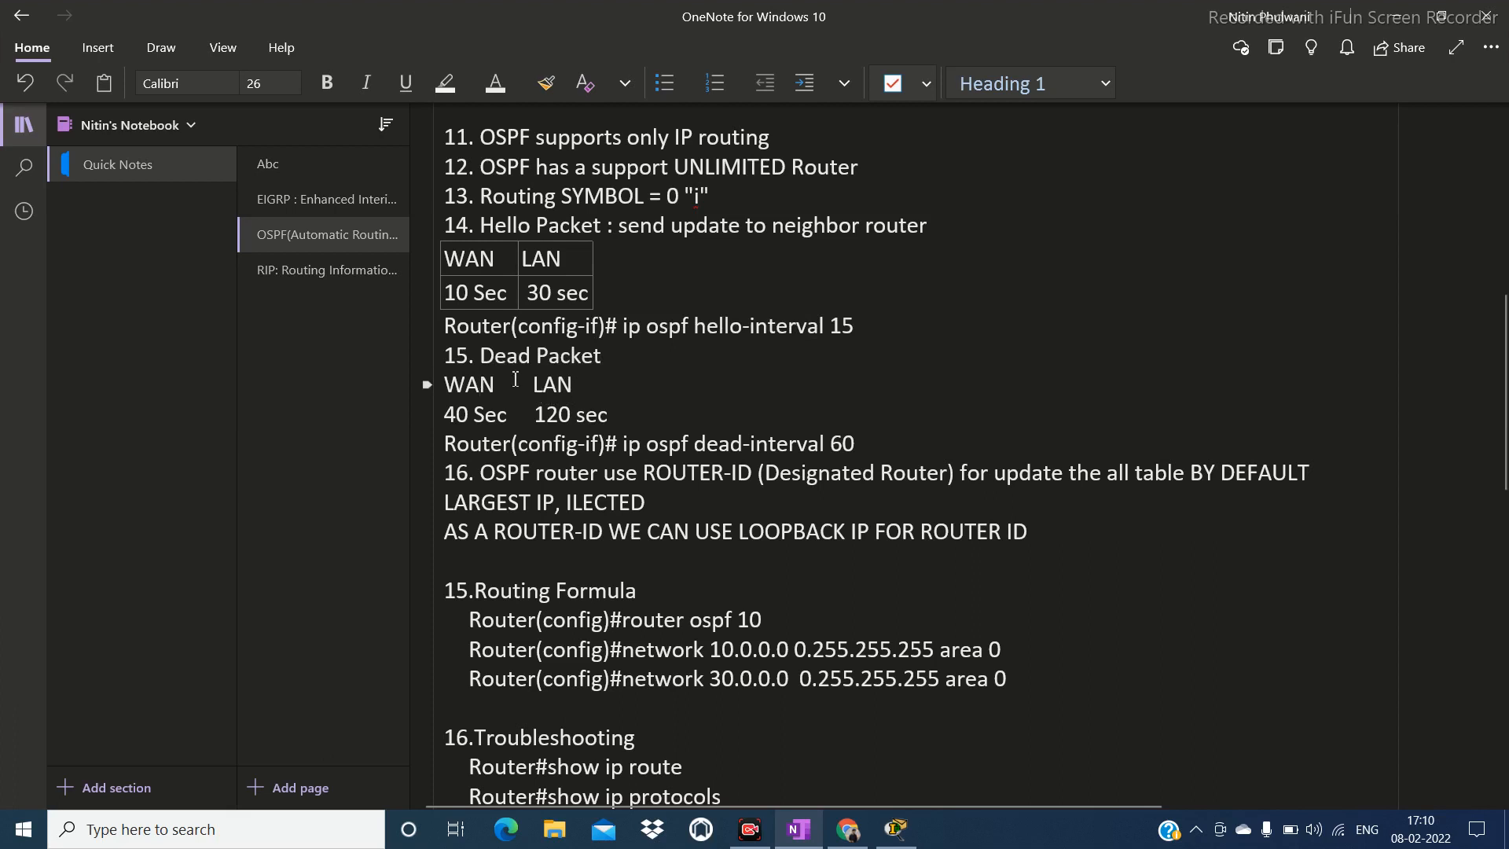
left_click_drag(445, 414, 621, 424)
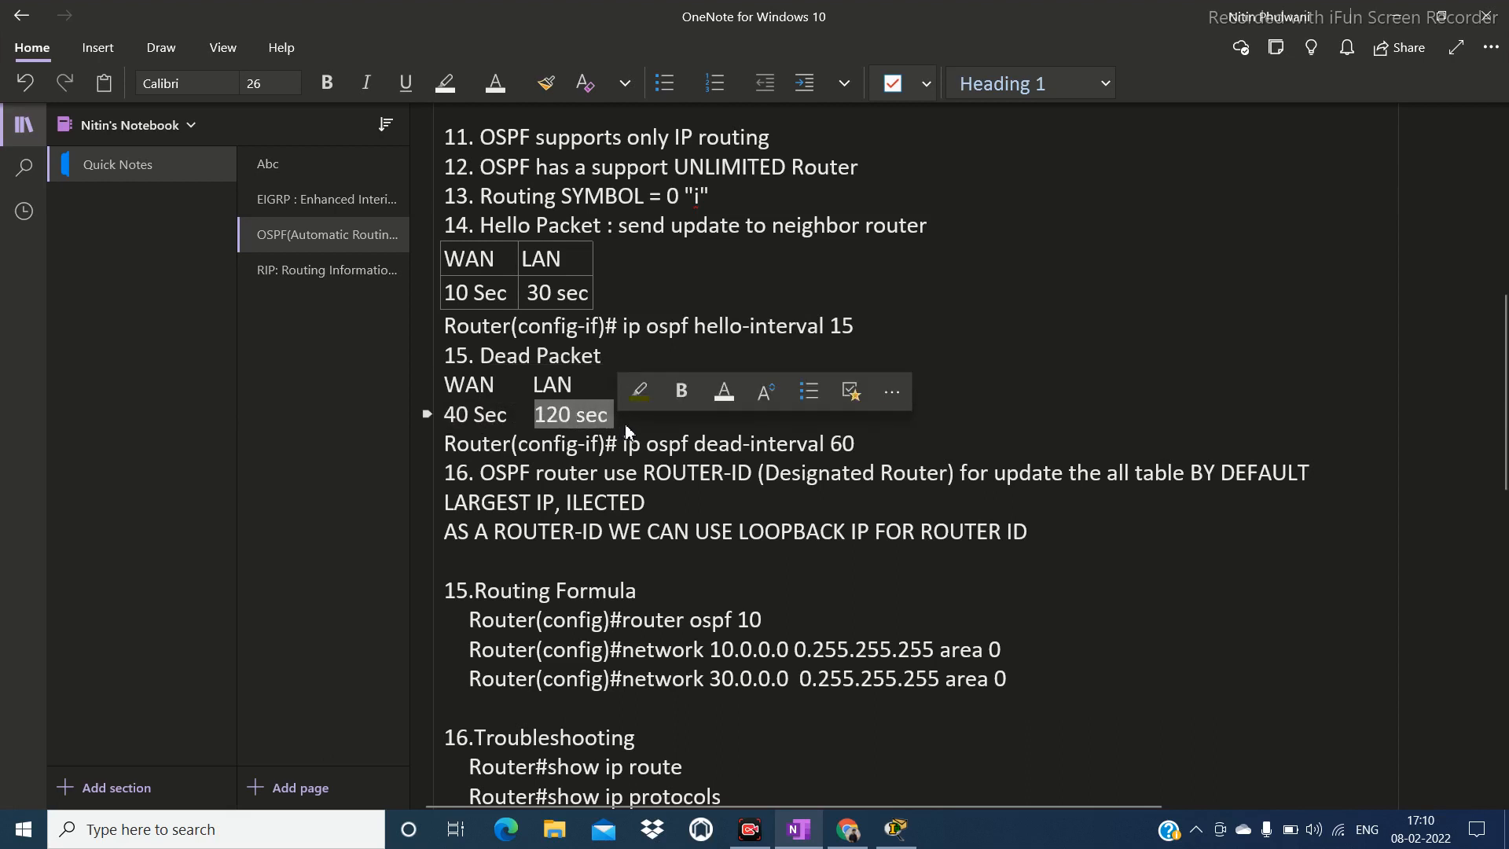
left_click(626, 430)
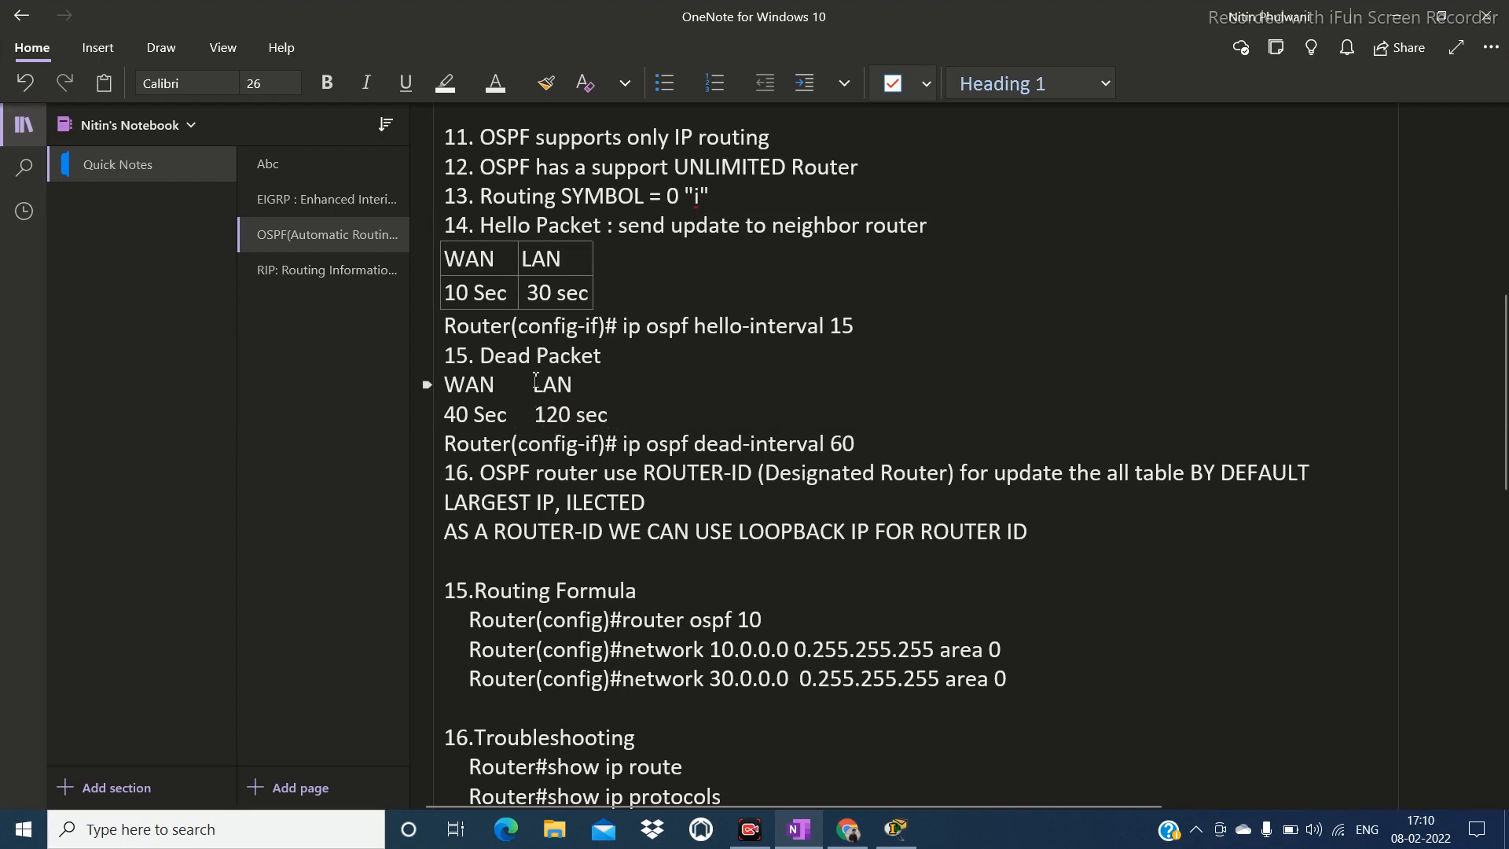
Compare the WAN and LAN timers of the Hello and Dead packets, widening the WAN column of the Hello Packet table.
left_click_drag(471, 225, 597, 226)
left_click_drag(474, 355, 627, 403)
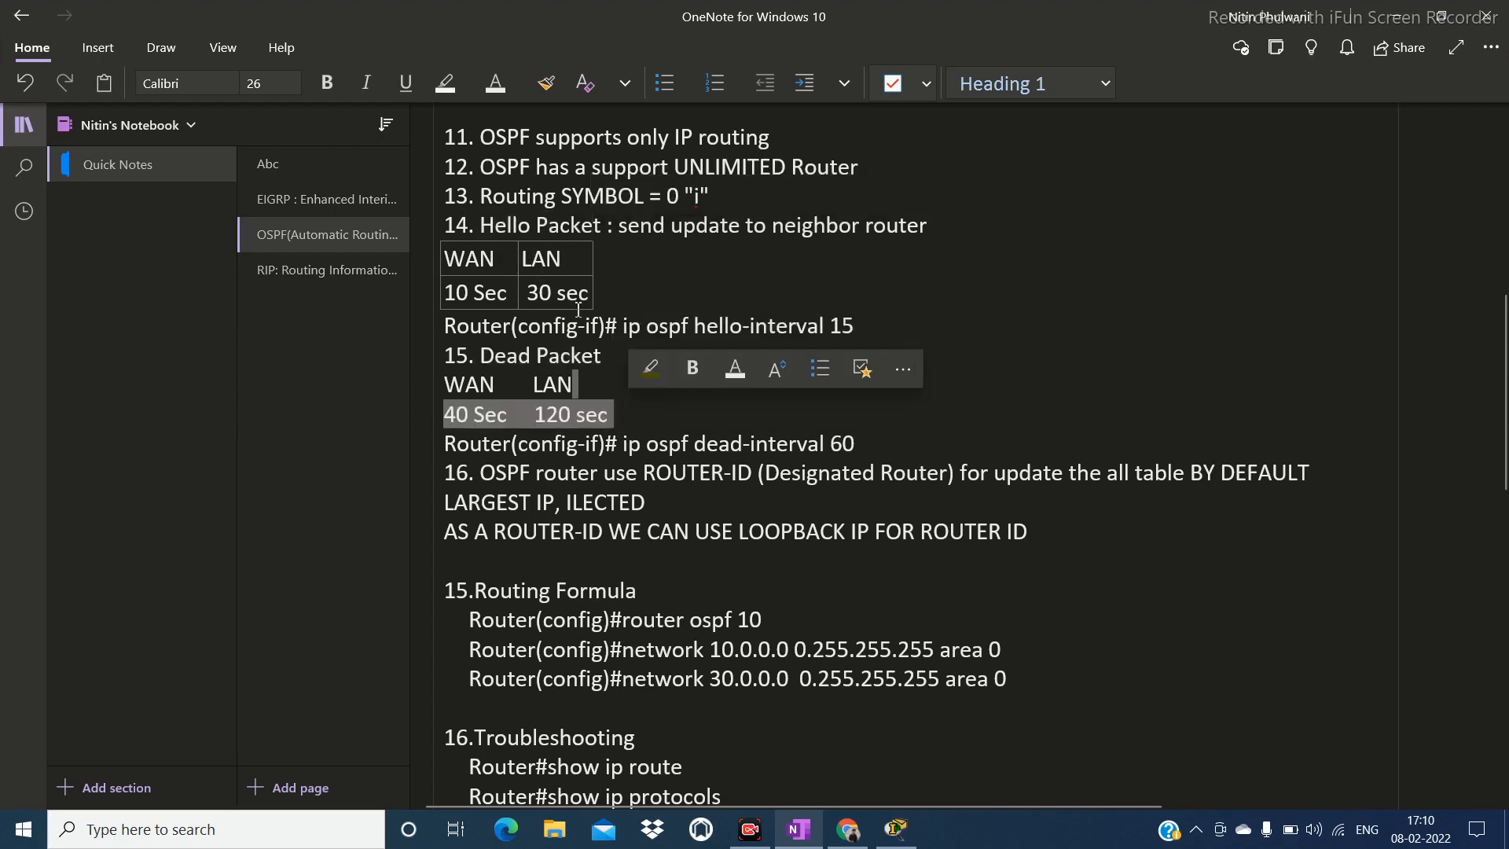
left_click(478, 294)
left_click_drag(450, 294, 501, 291)
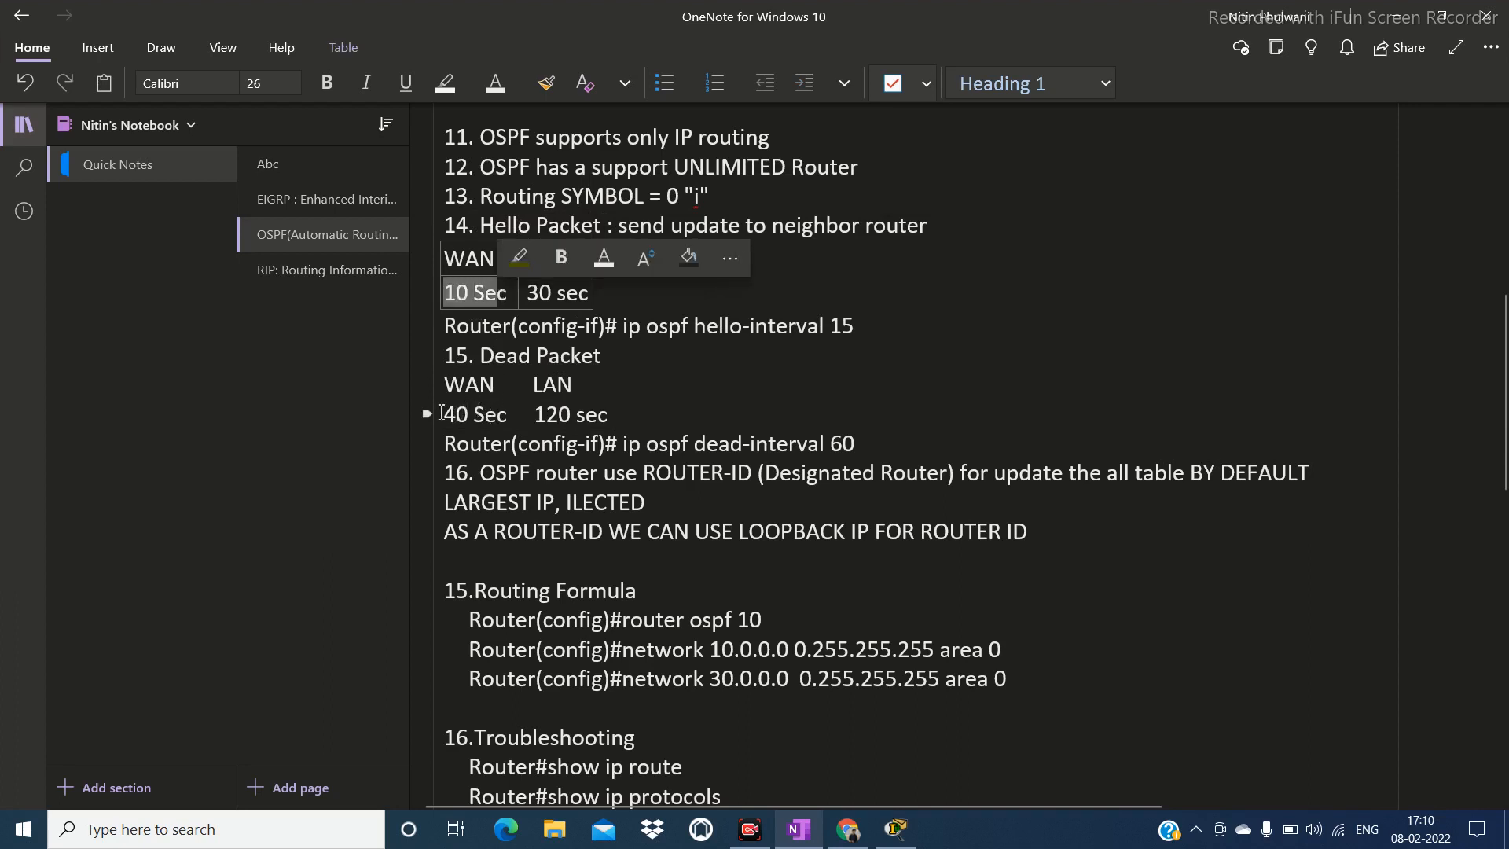
left_click_drag(442, 414, 488, 411)
left_click_drag(518, 293, 559, 292)
left_click_drag(534, 415, 612, 417)
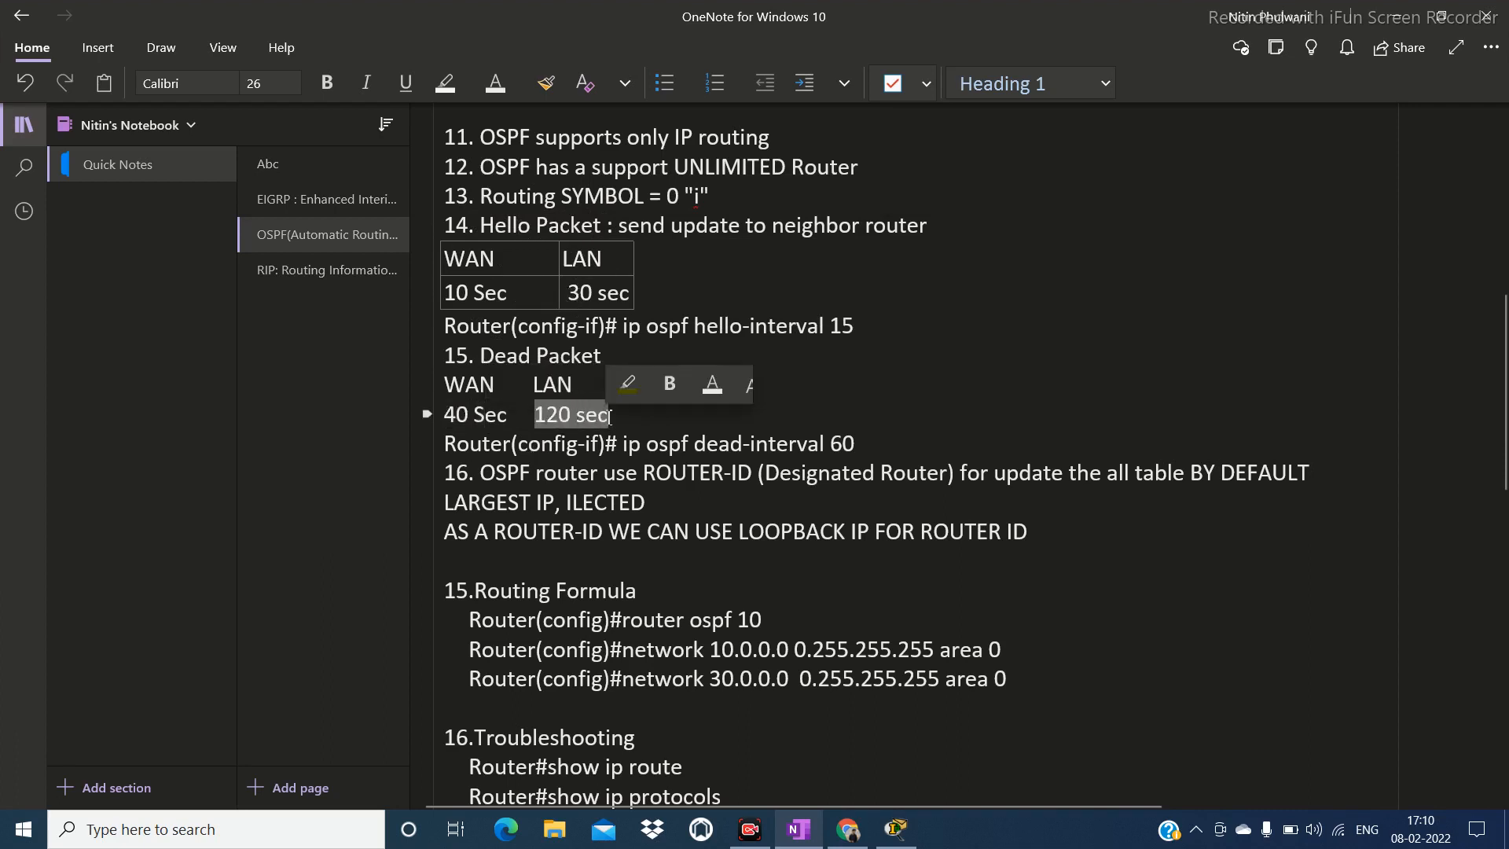
left_click(652, 424)
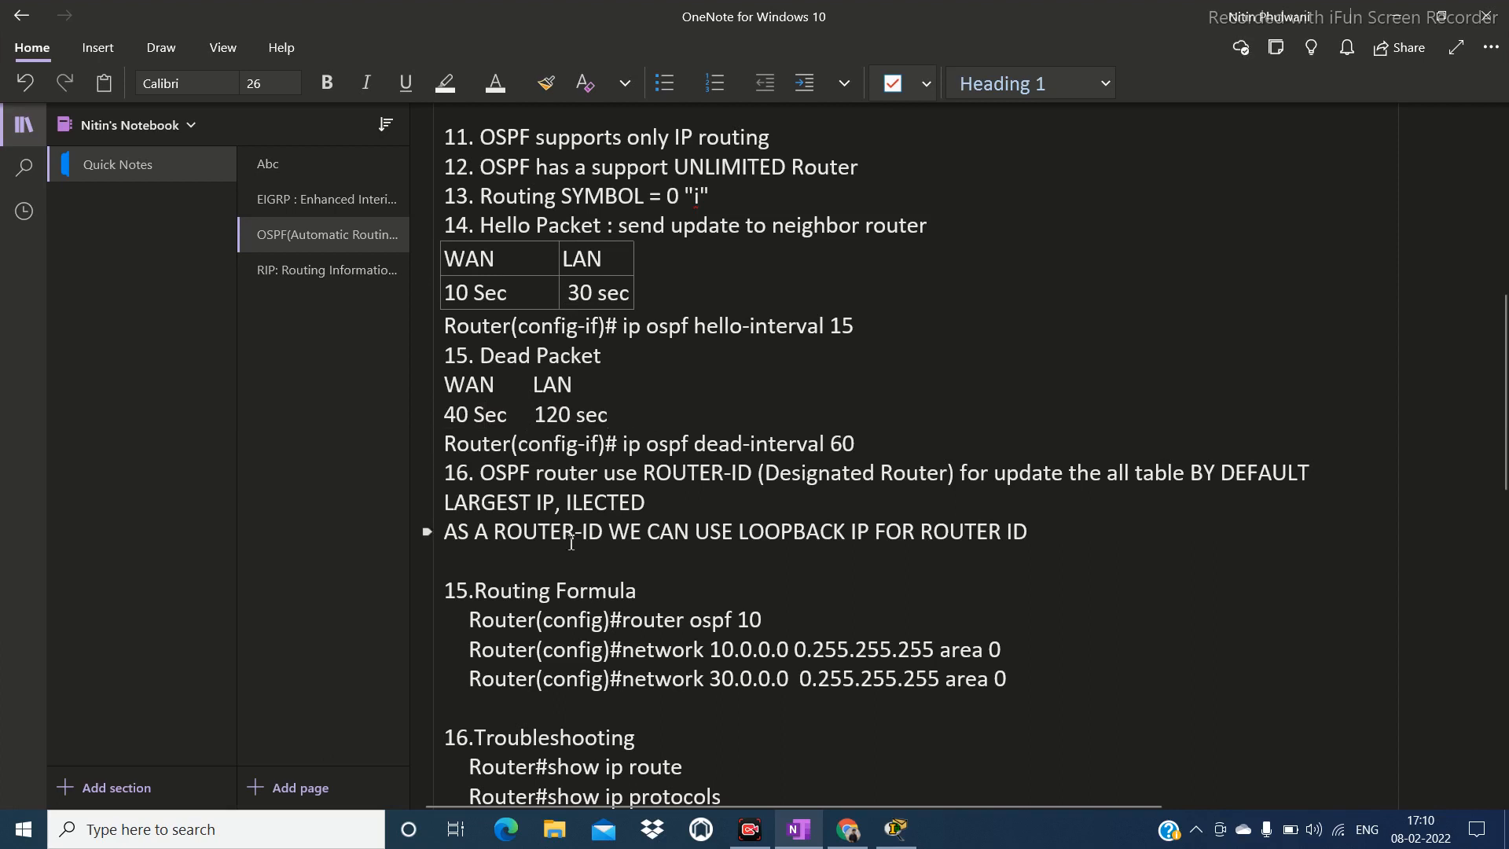
Compare the values in the hello-interval and dead-interval commands.
left_click_drag(825, 325, 855, 326)
left_click_drag(827, 447, 865, 446)
left_click(778, 381)
Review item 16 on the ROUTER-ID (Designated Router), relating it to the DR multicast address in item 9.
scroll(778, 384, "down", 2)
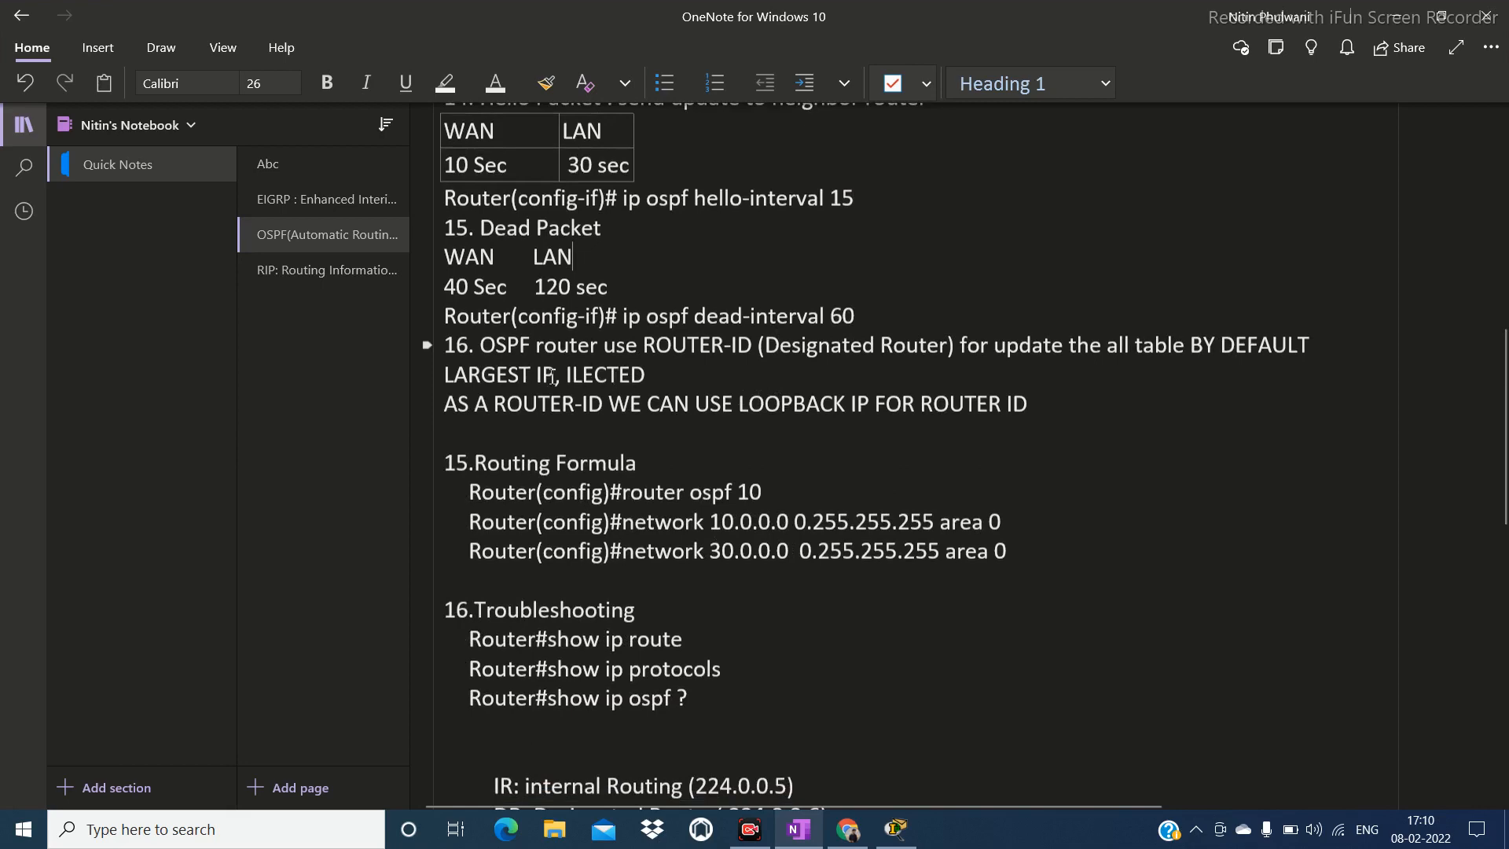
left_click_drag(556, 346, 948, 345)
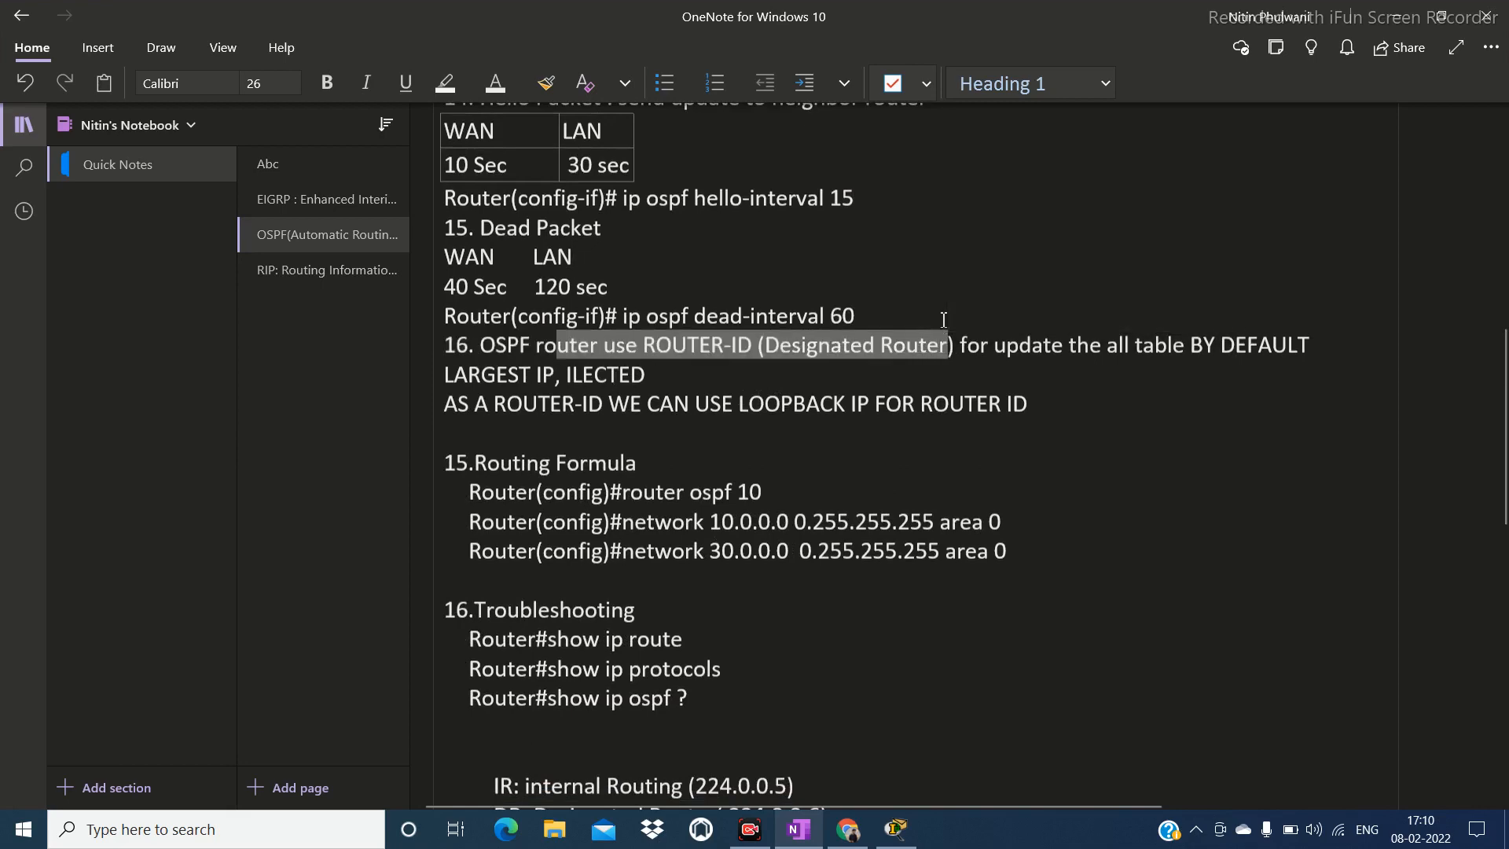
scroll(928, 247, "up", 6)
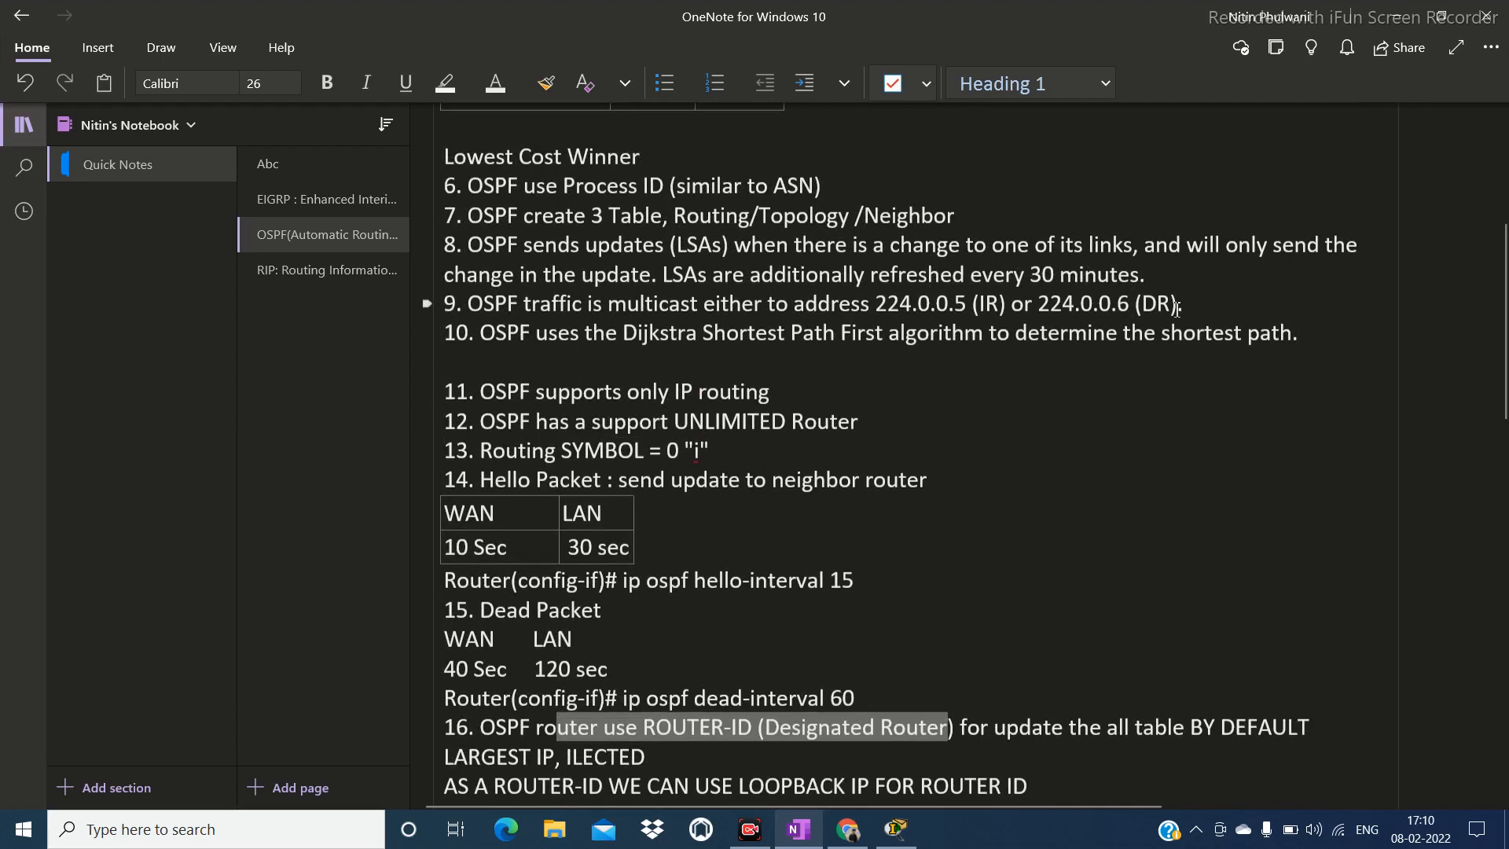
scroll(1052, 454, "down", 4)
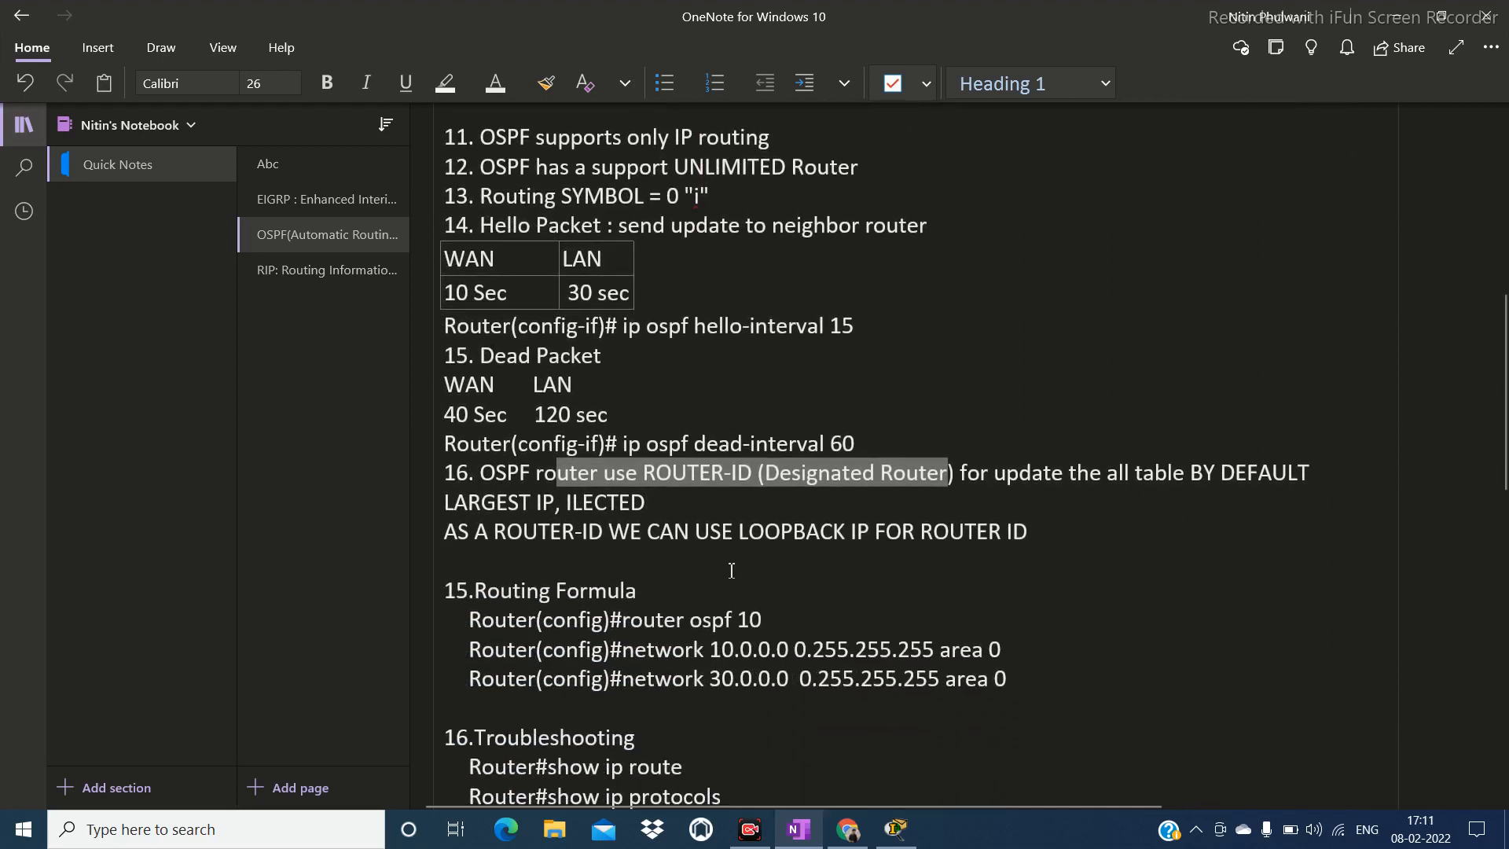
left_click(652, 503)
left_click_drag(639, 473, 1011, 468)
left_click(1176, 502)
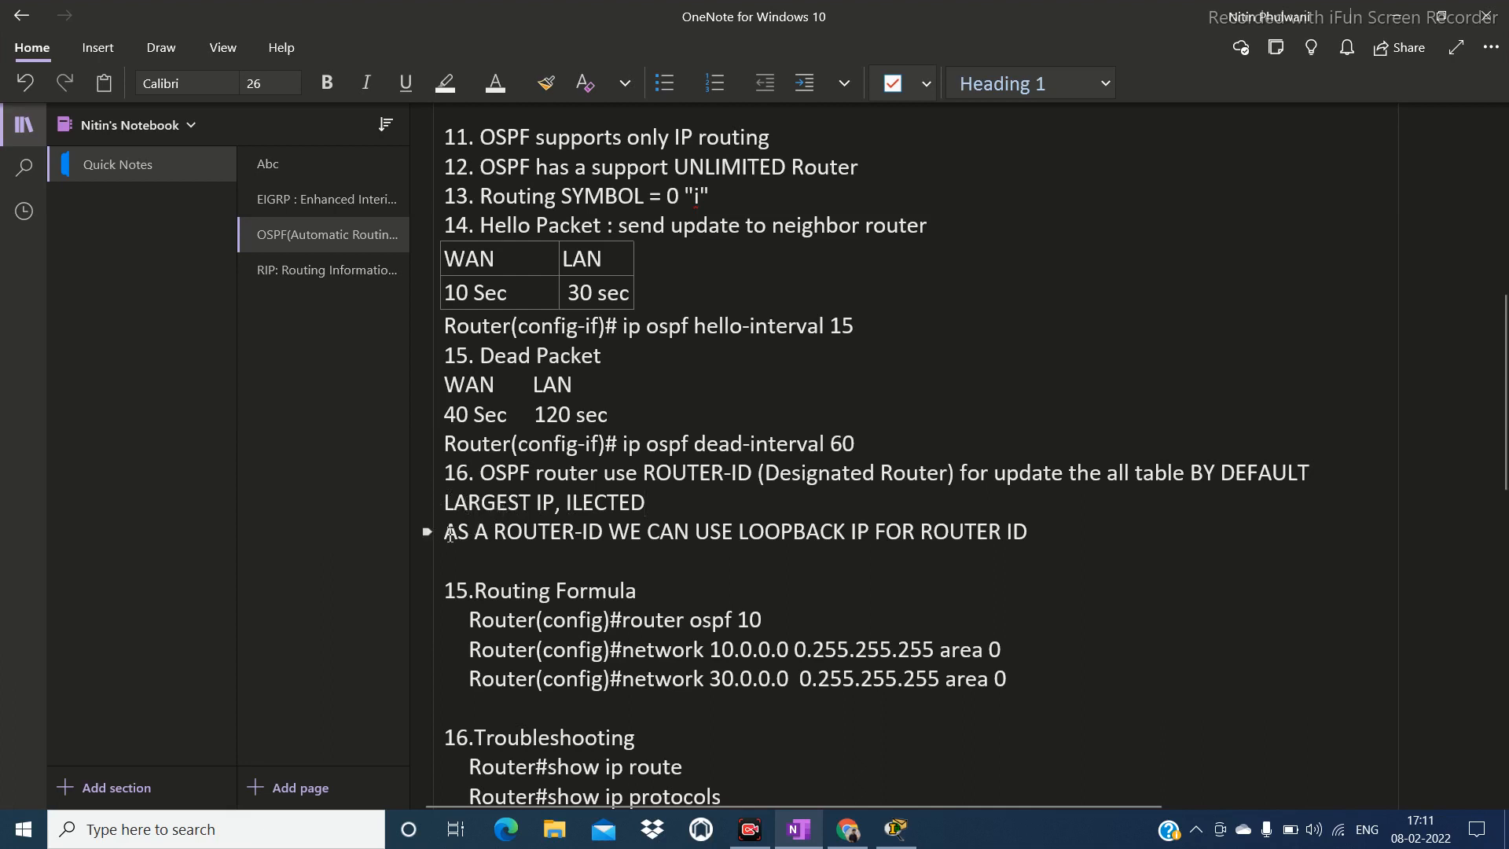
Review the line on using a loopback IP for the router ID, along with the ROUTER-ID term in item 16.
key("BackSpace")
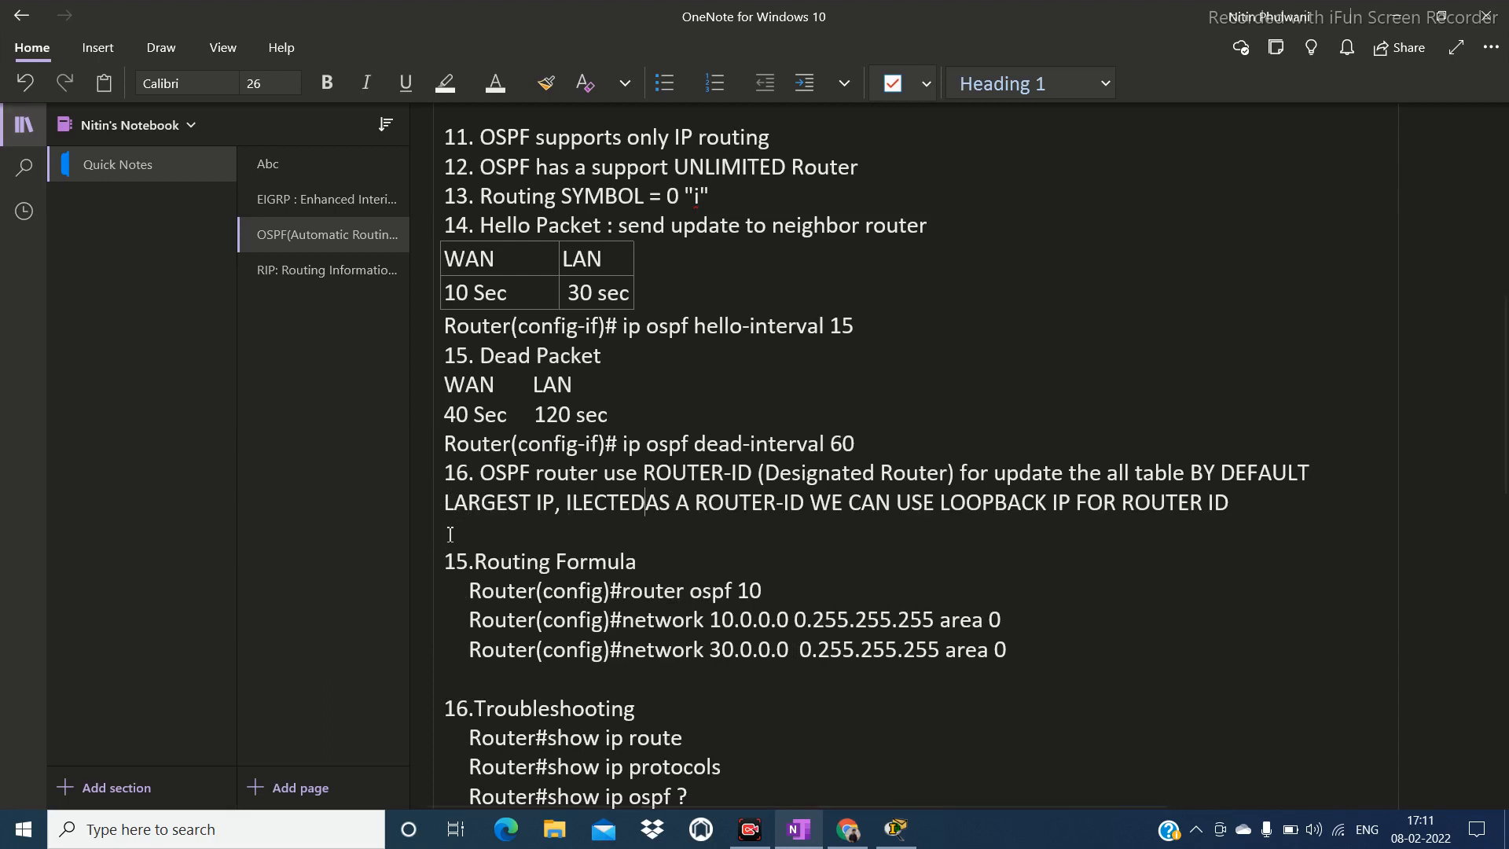
key("Return")
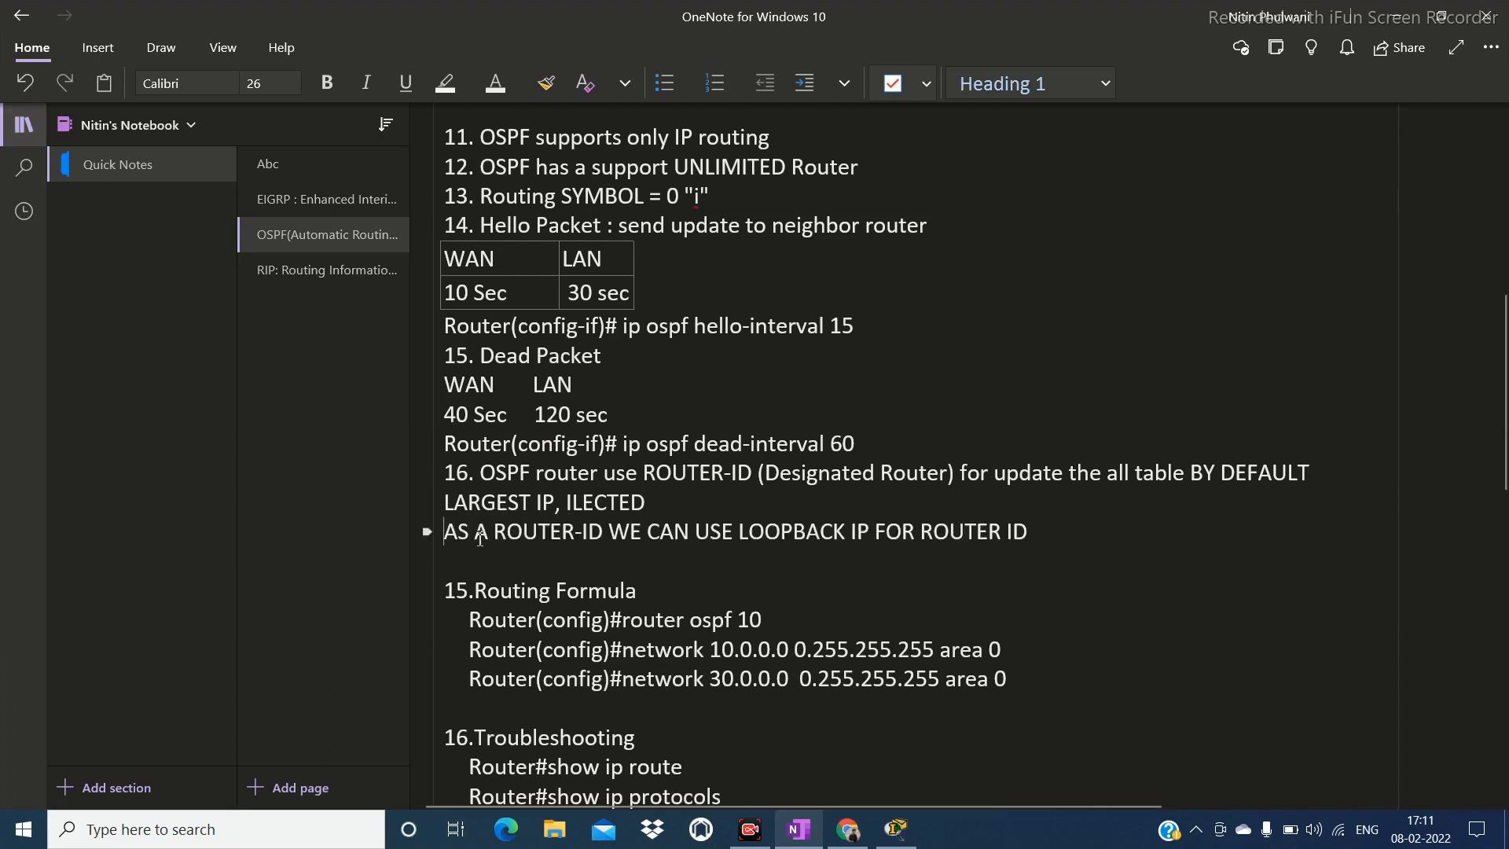
left_click_drag(461, 538, 1029, 538)
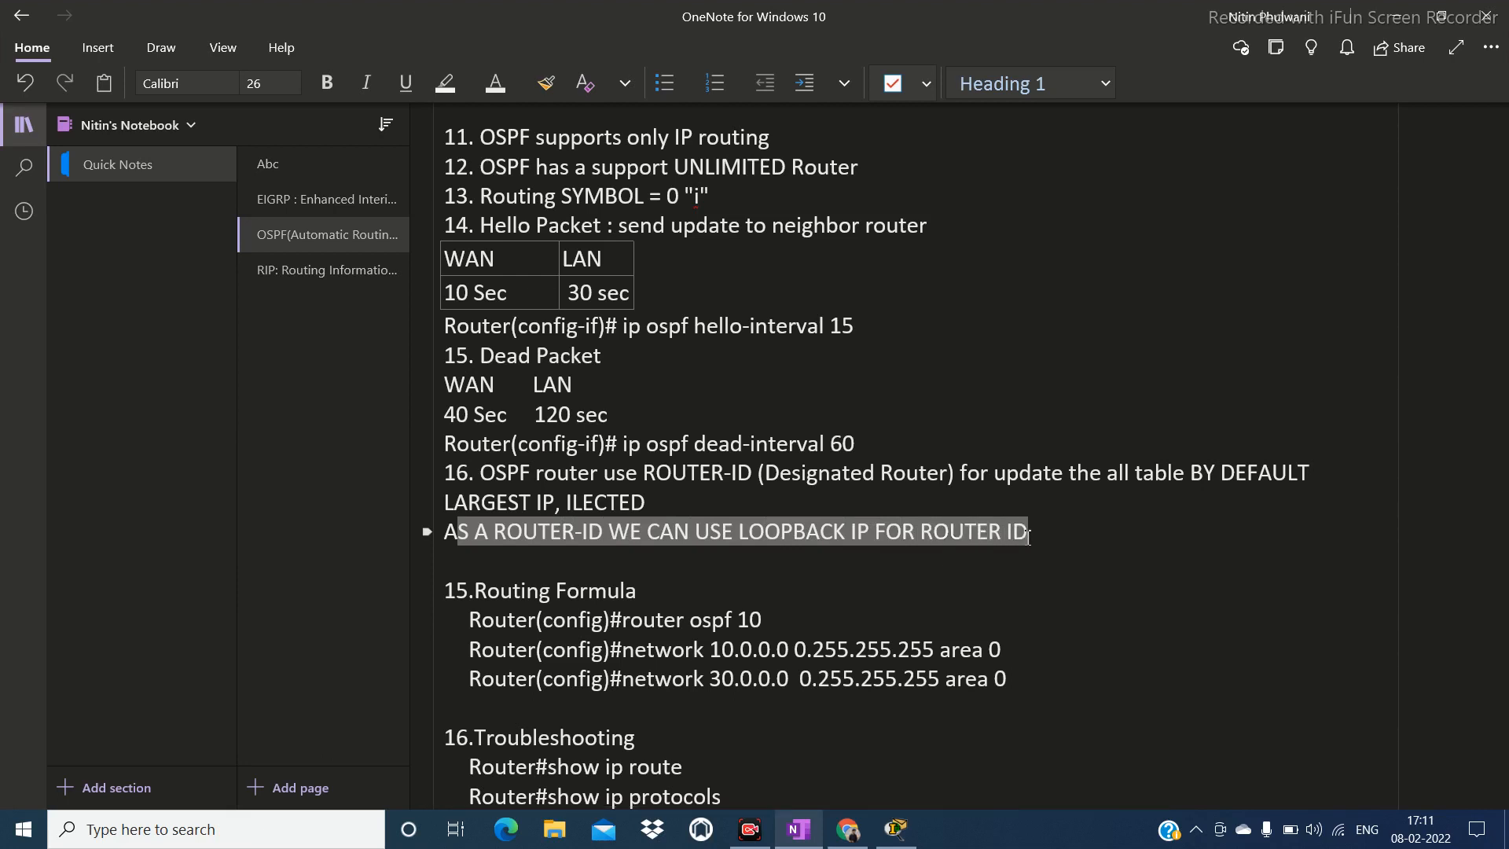
left_click(1031, 587)
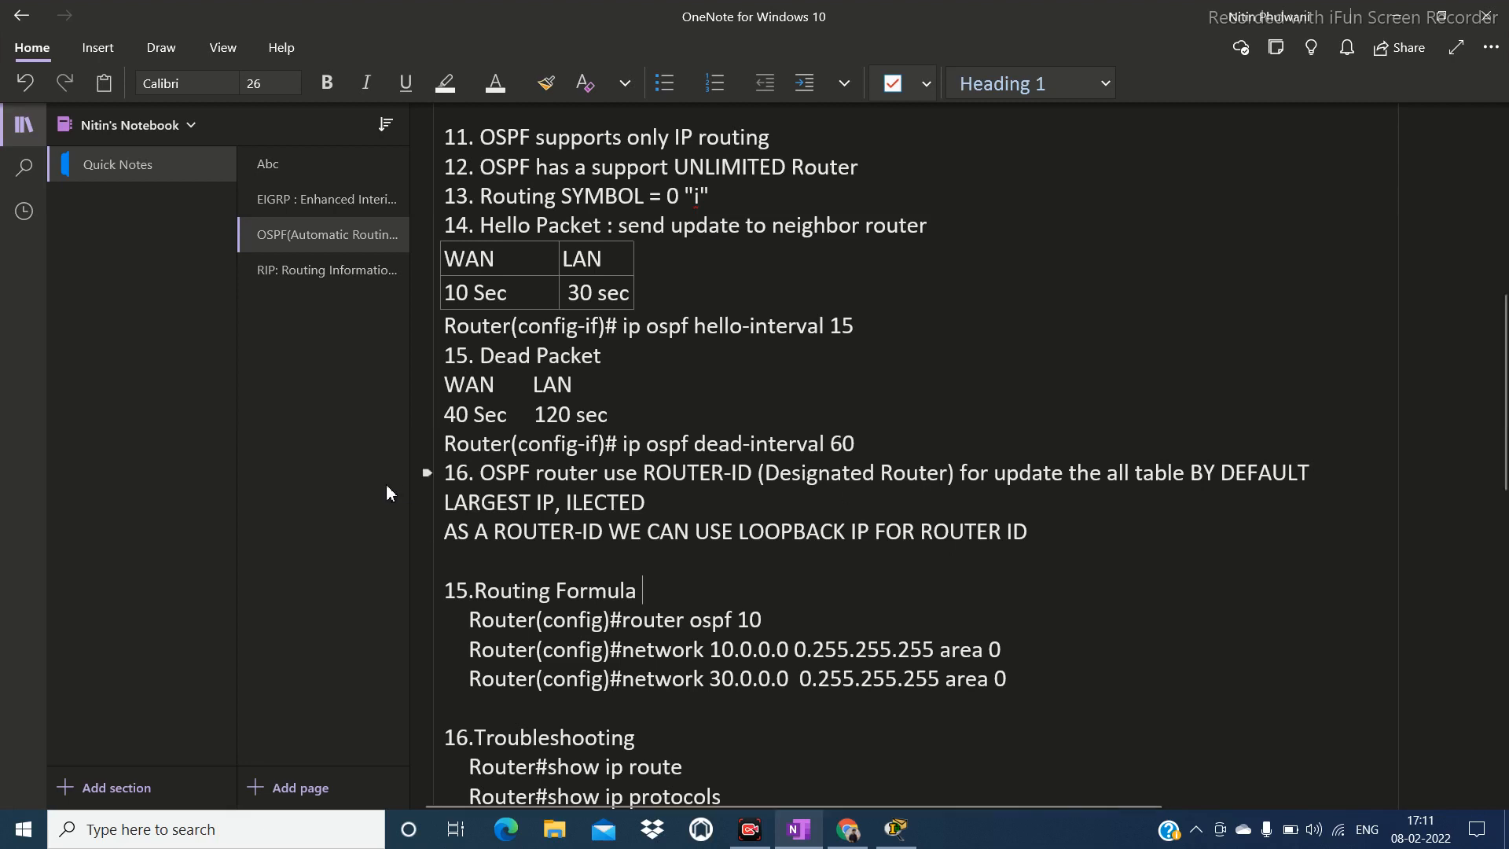
left_click_drag(656, 473, 802, 475)
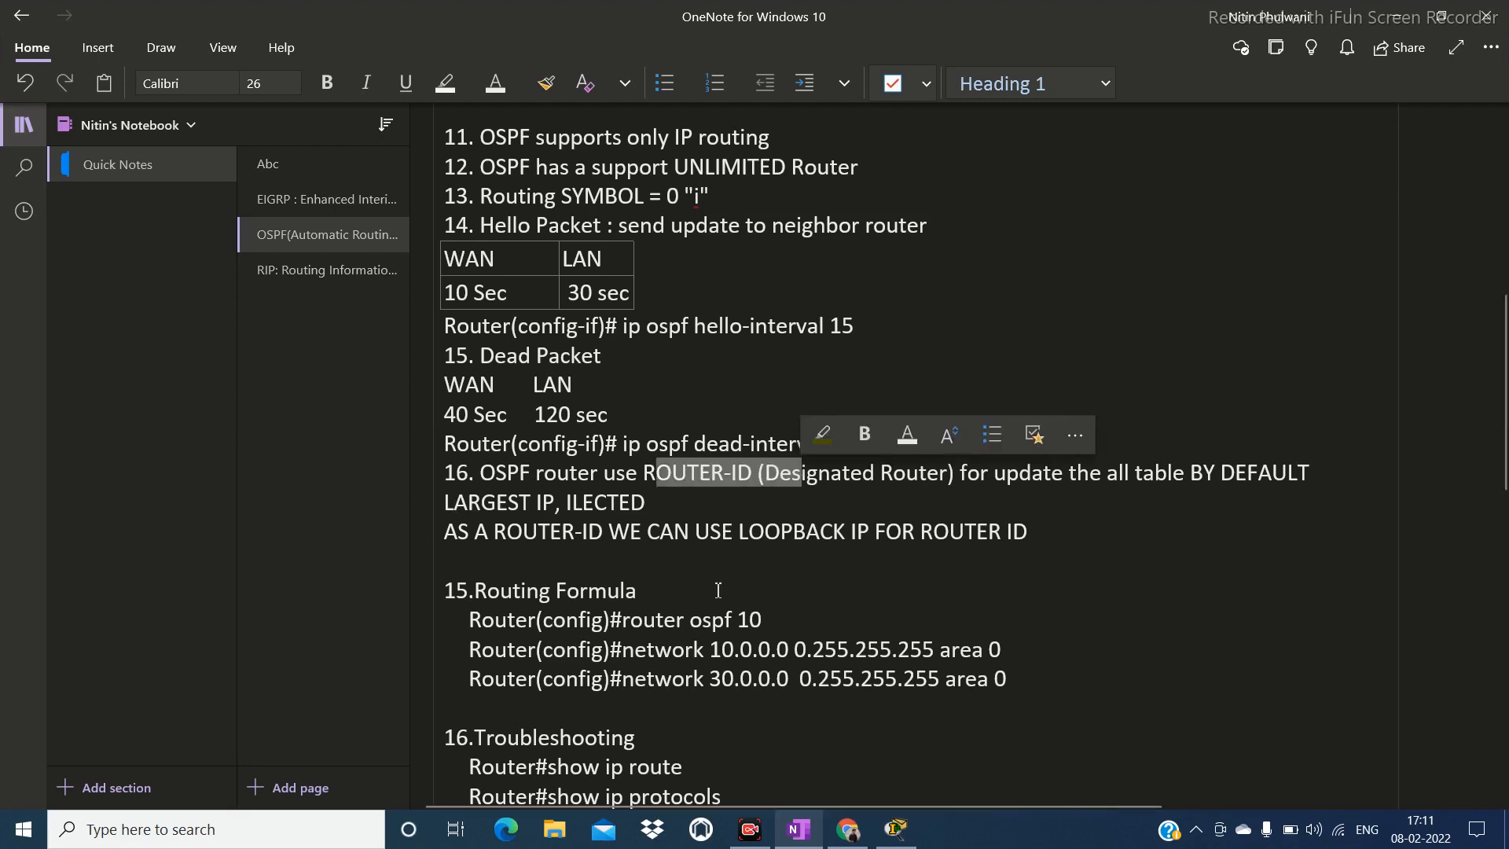
left_click(685, 619)
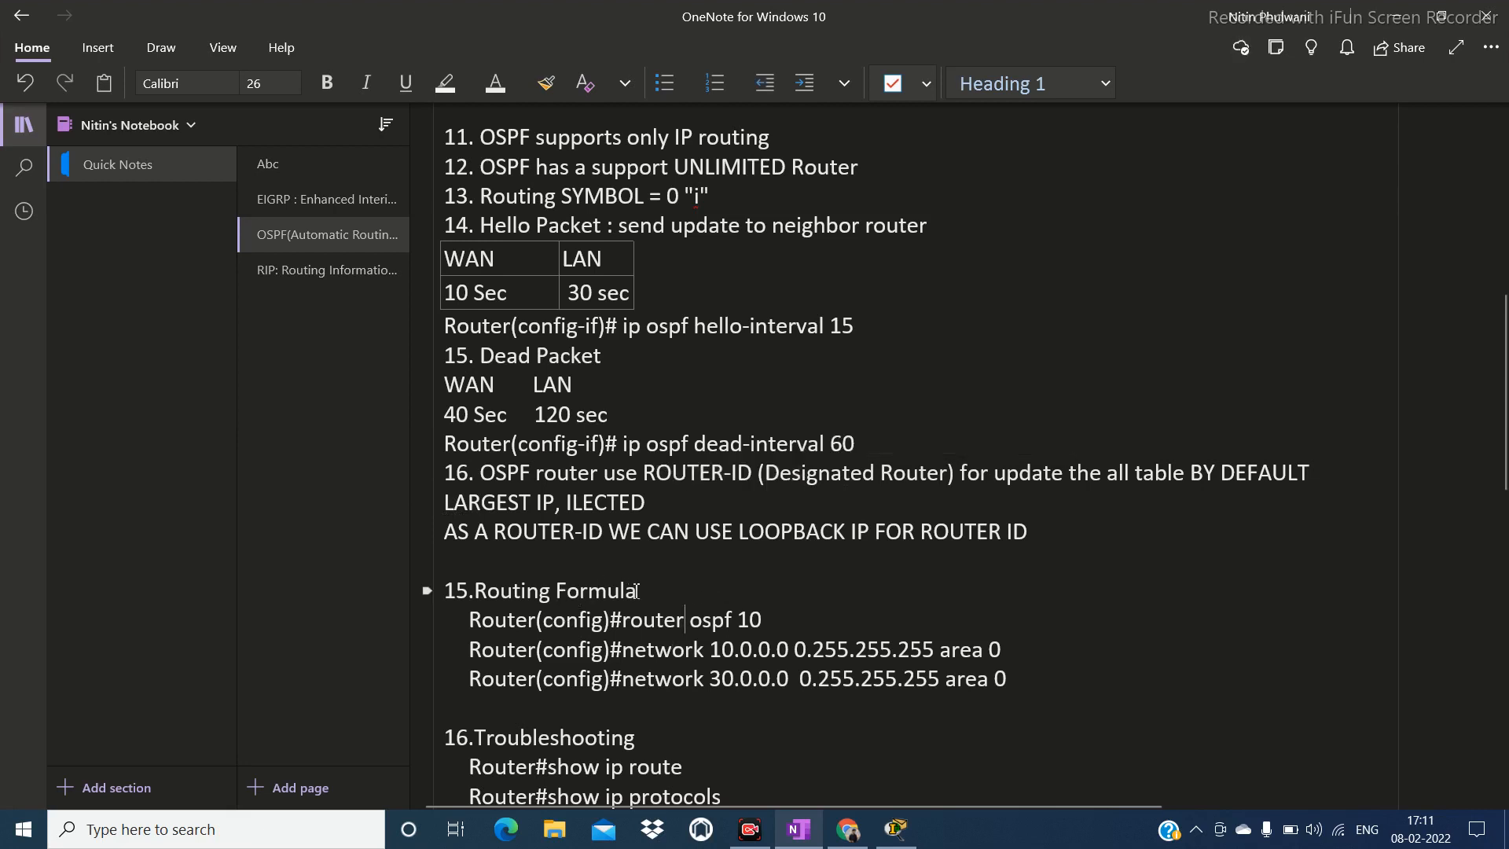
Review the router ospf 10 command under Routing Formula, focusing on its process number.
scroll(628, 598, "down", 3)
left_click_drag(668, 492, 780, 489)
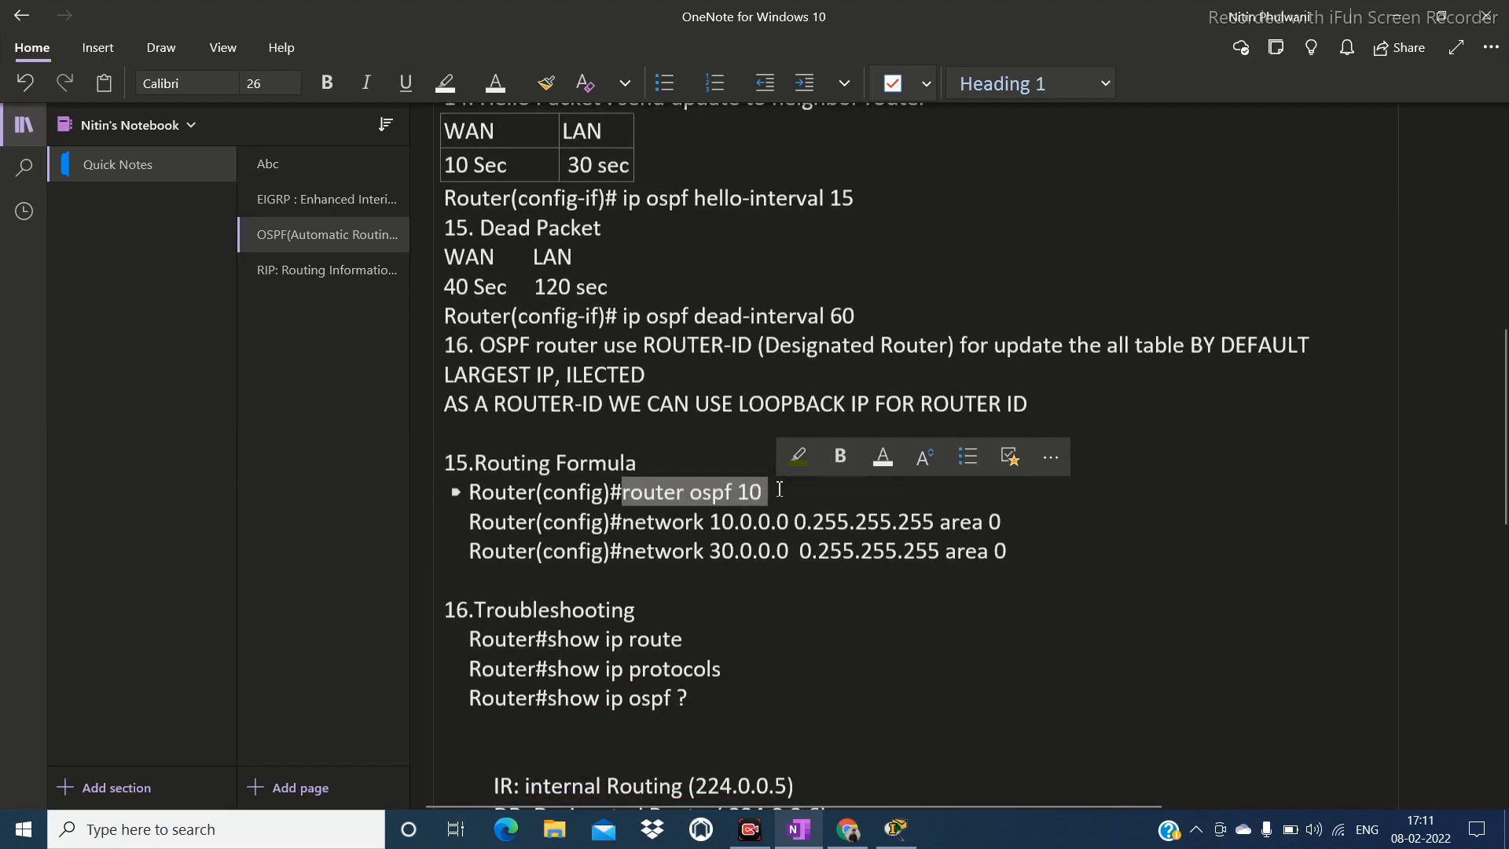
left_click(780, 489)
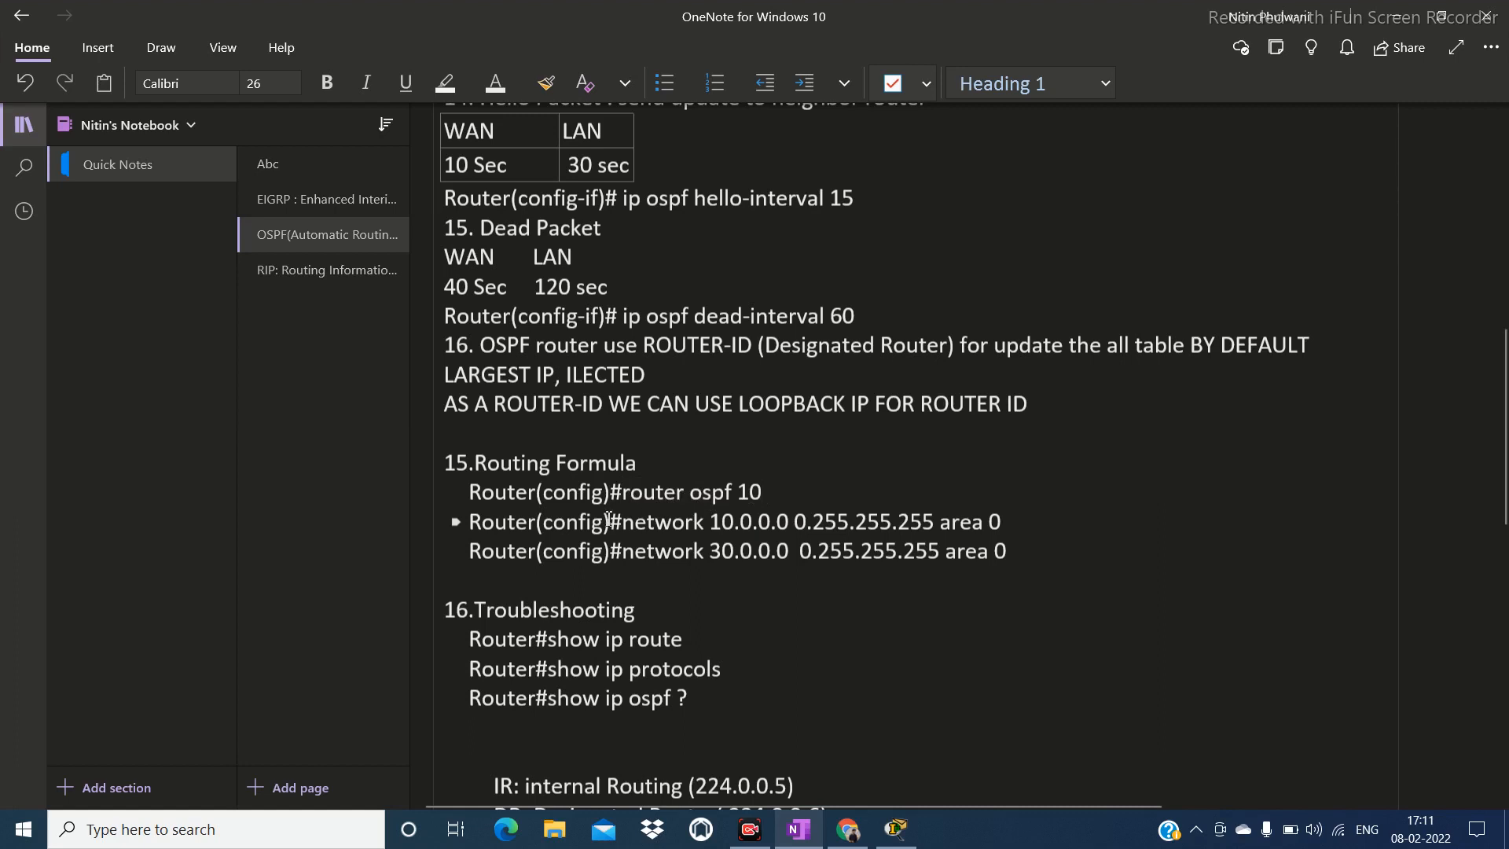
left_click_drag(622, 492, 724, 491)
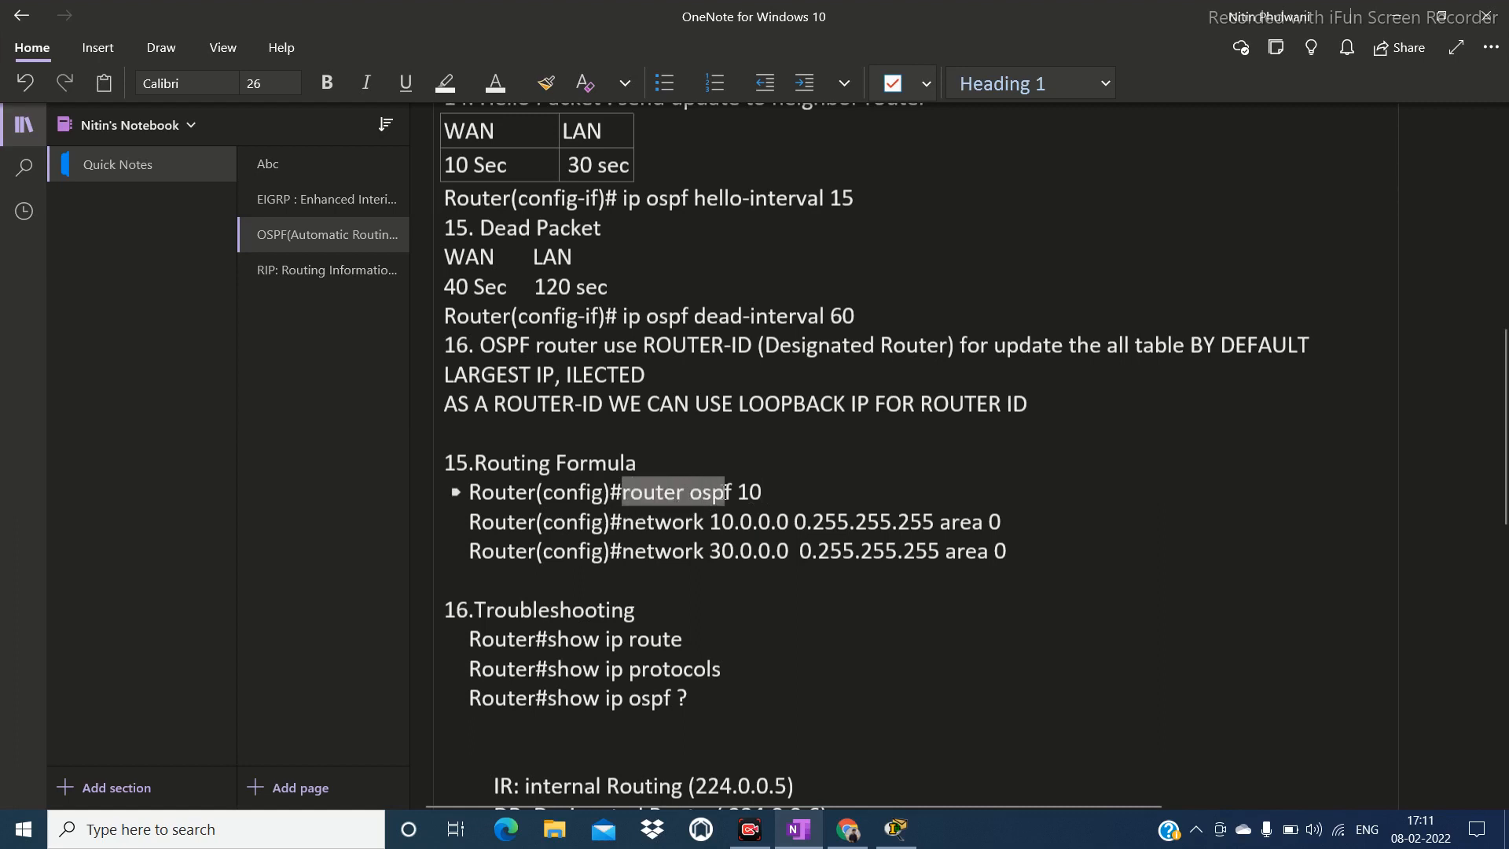
left_click(776, 491)
double_click(746, 492)
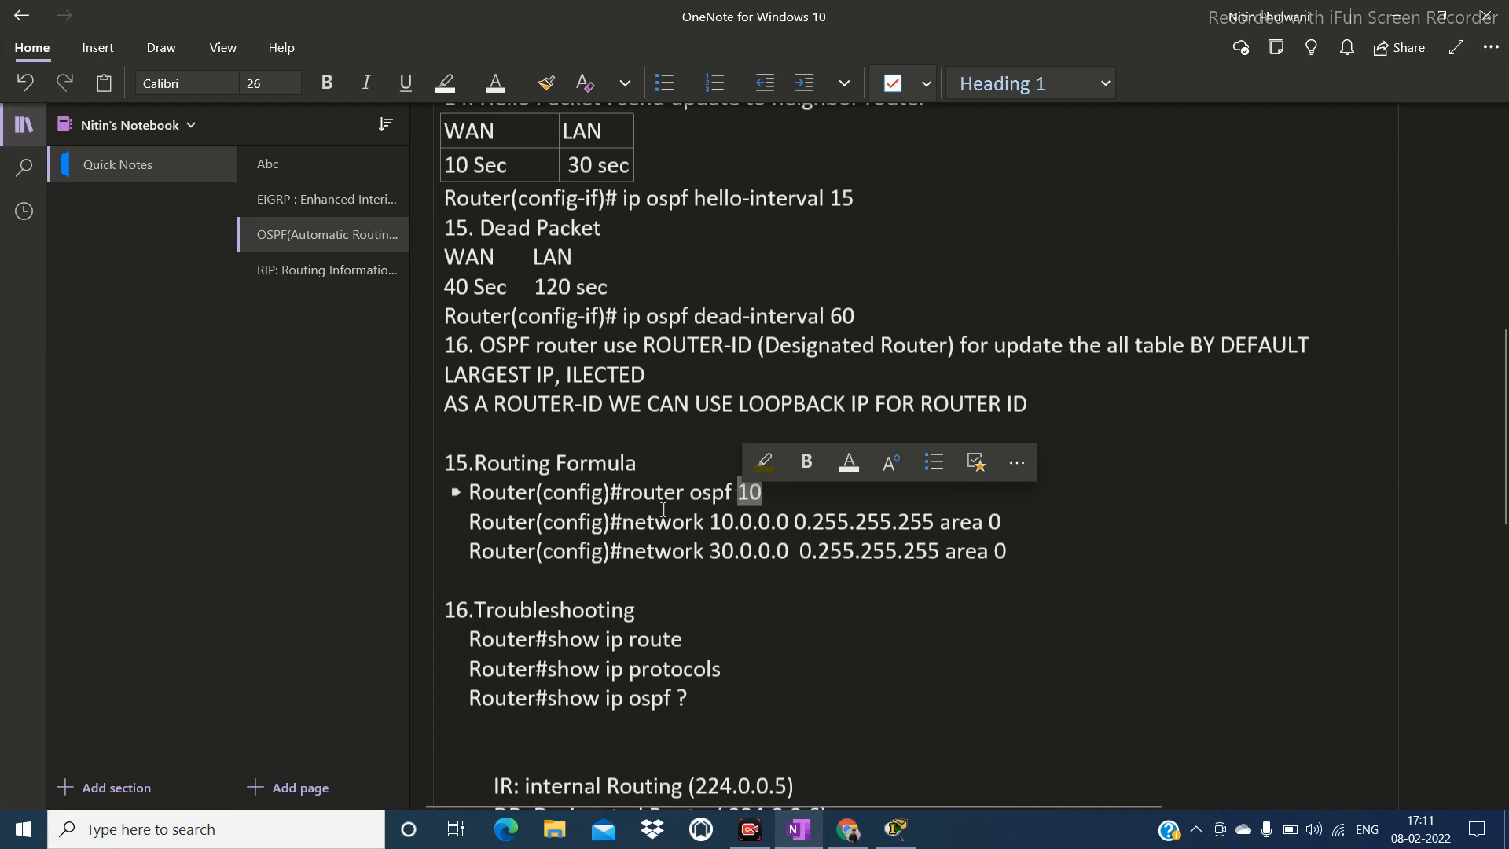
left_click(649, 464)
Examine the network address 10.0.0.0 in the first network command of the Routing Formula.
left_click_drag(623, 519, 798, 526)
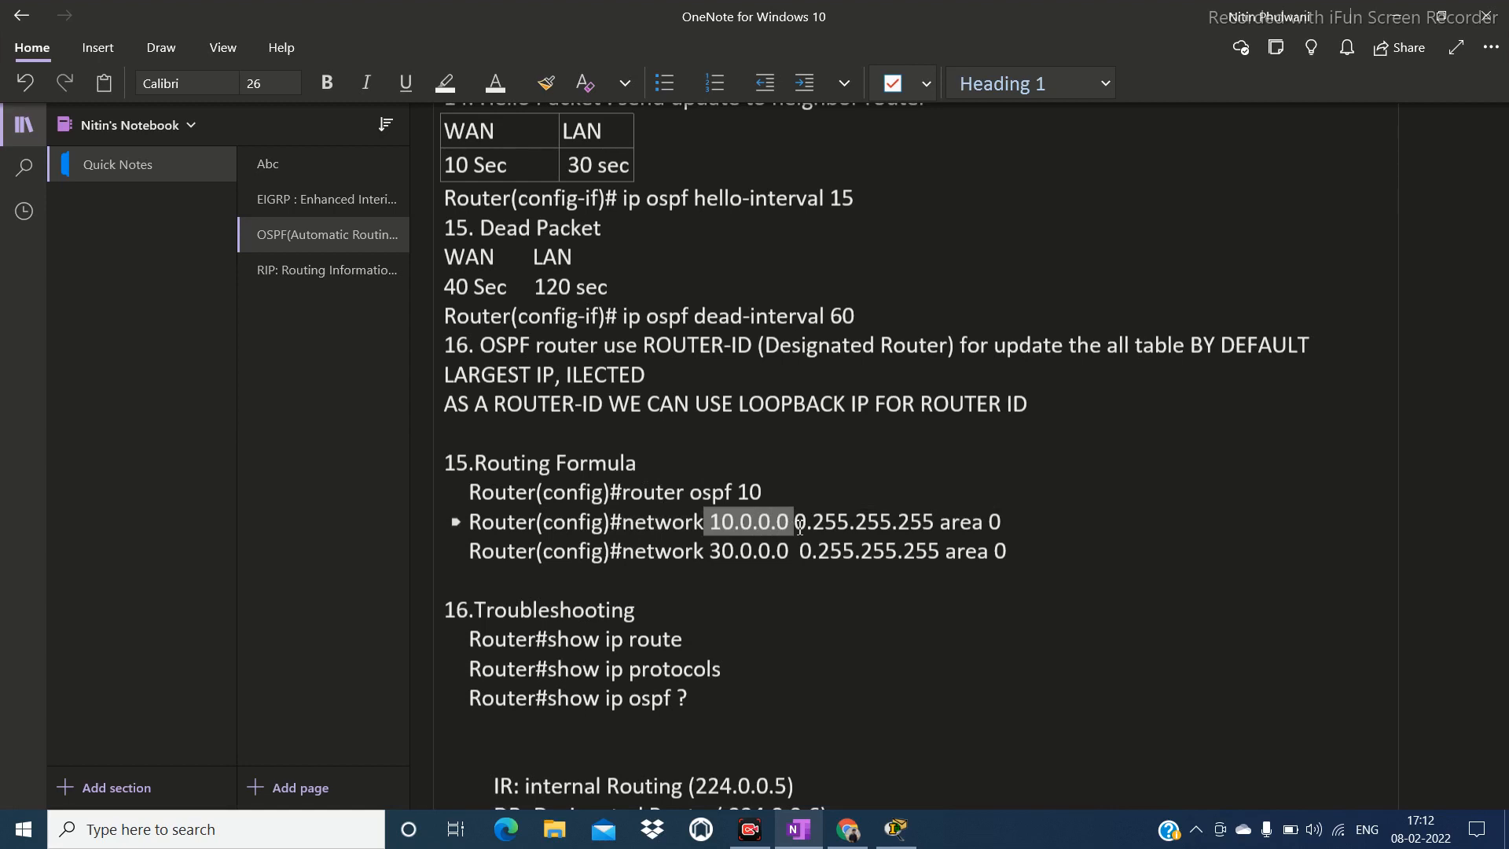
left_click(733, 538)
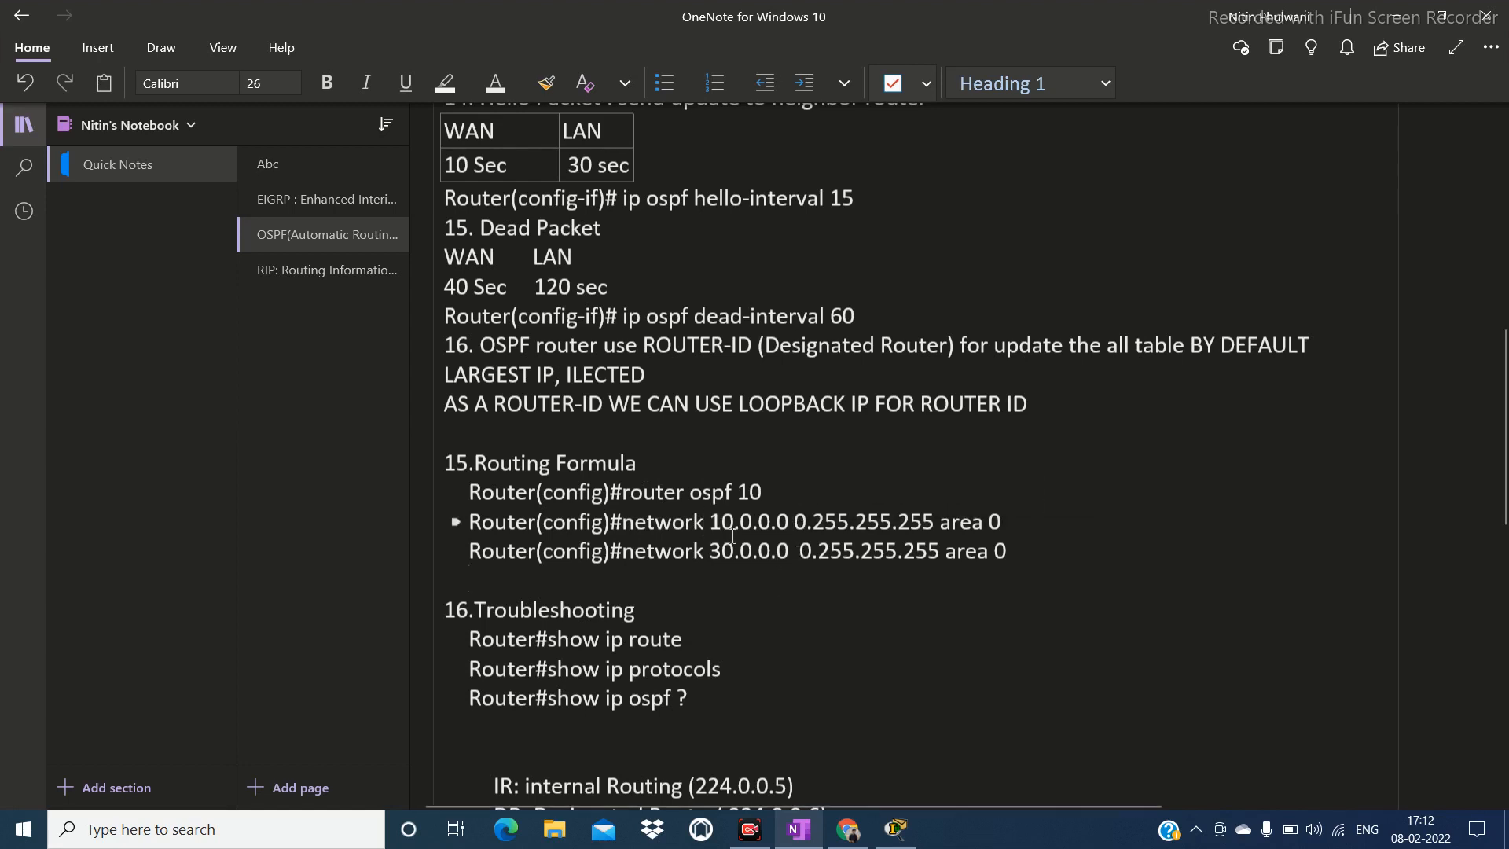
left_click_drag(691, 493, 938, 521)
left_click(796, 525)
left_click_drag(709, 521, 789, 521)
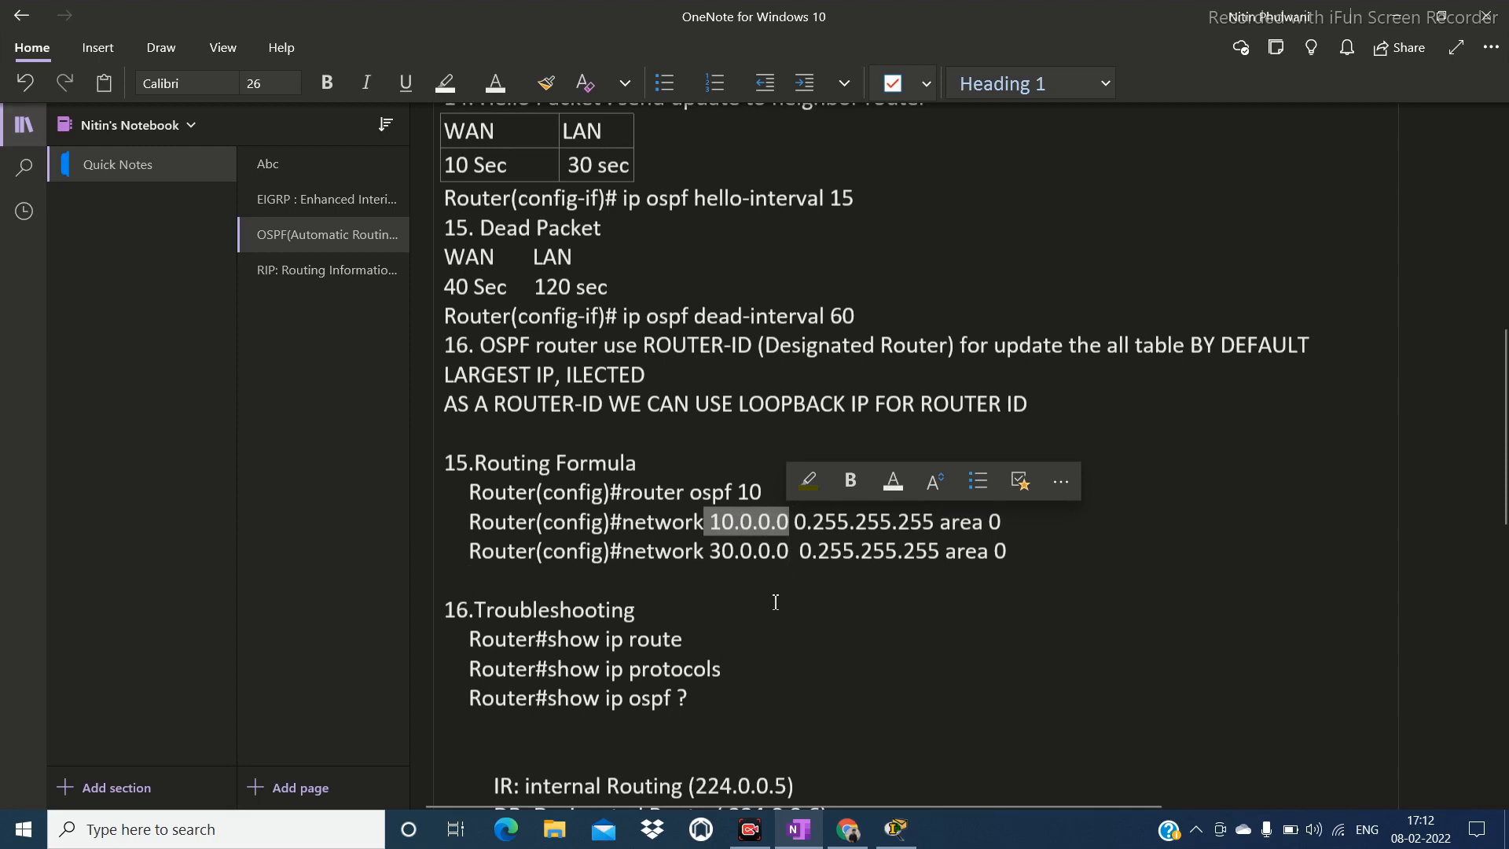
Examine the wildcard mask 0.255.255.255 and the area 0 parameter in the first network command.
left_click_drag(793, 522, 935, 523)
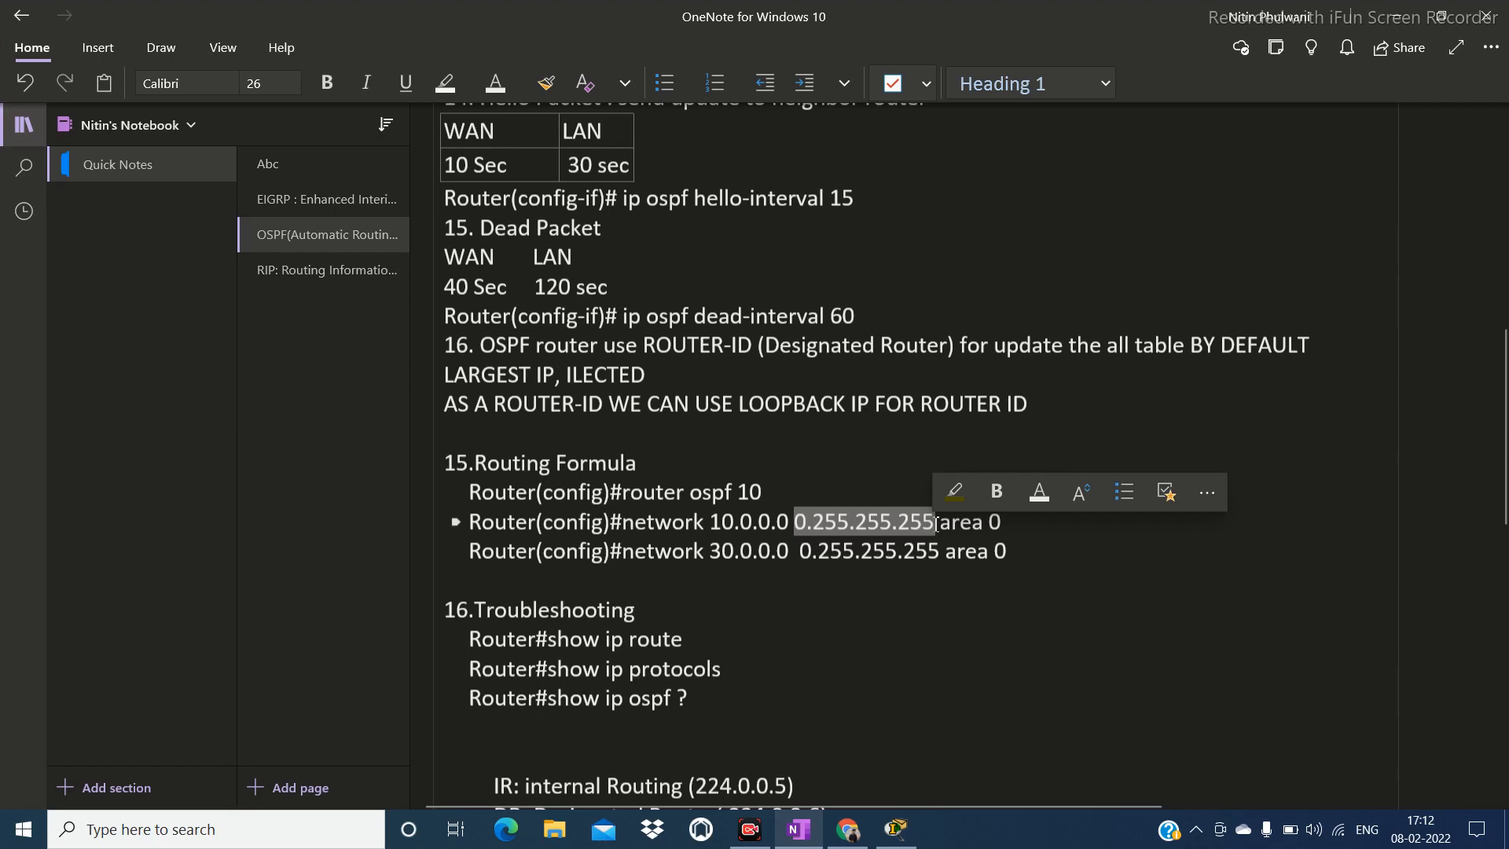
left_click(808, 588)
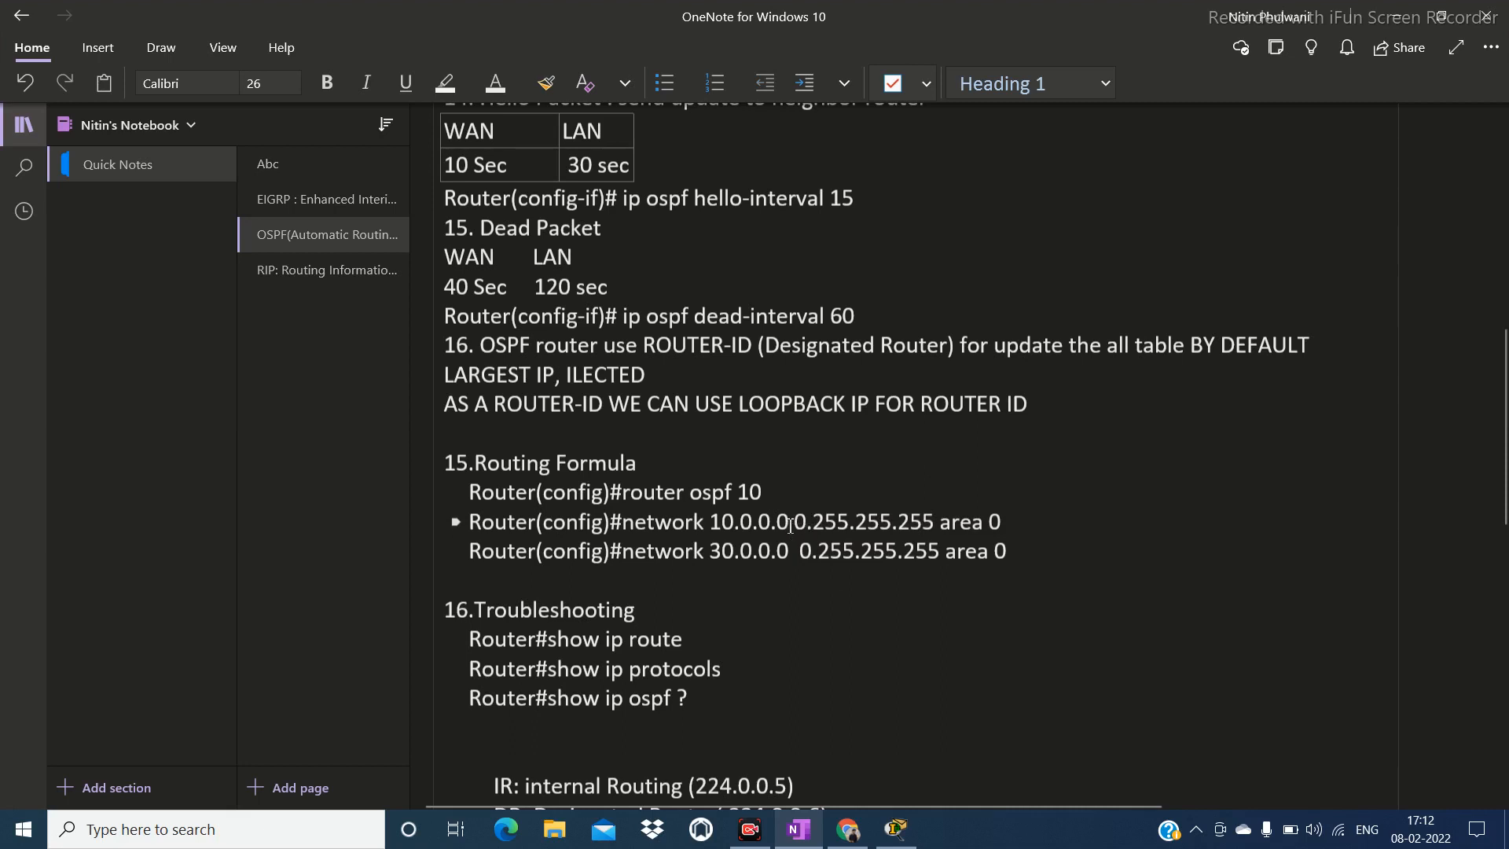
left_click_drag(791, 525, 938, 520)
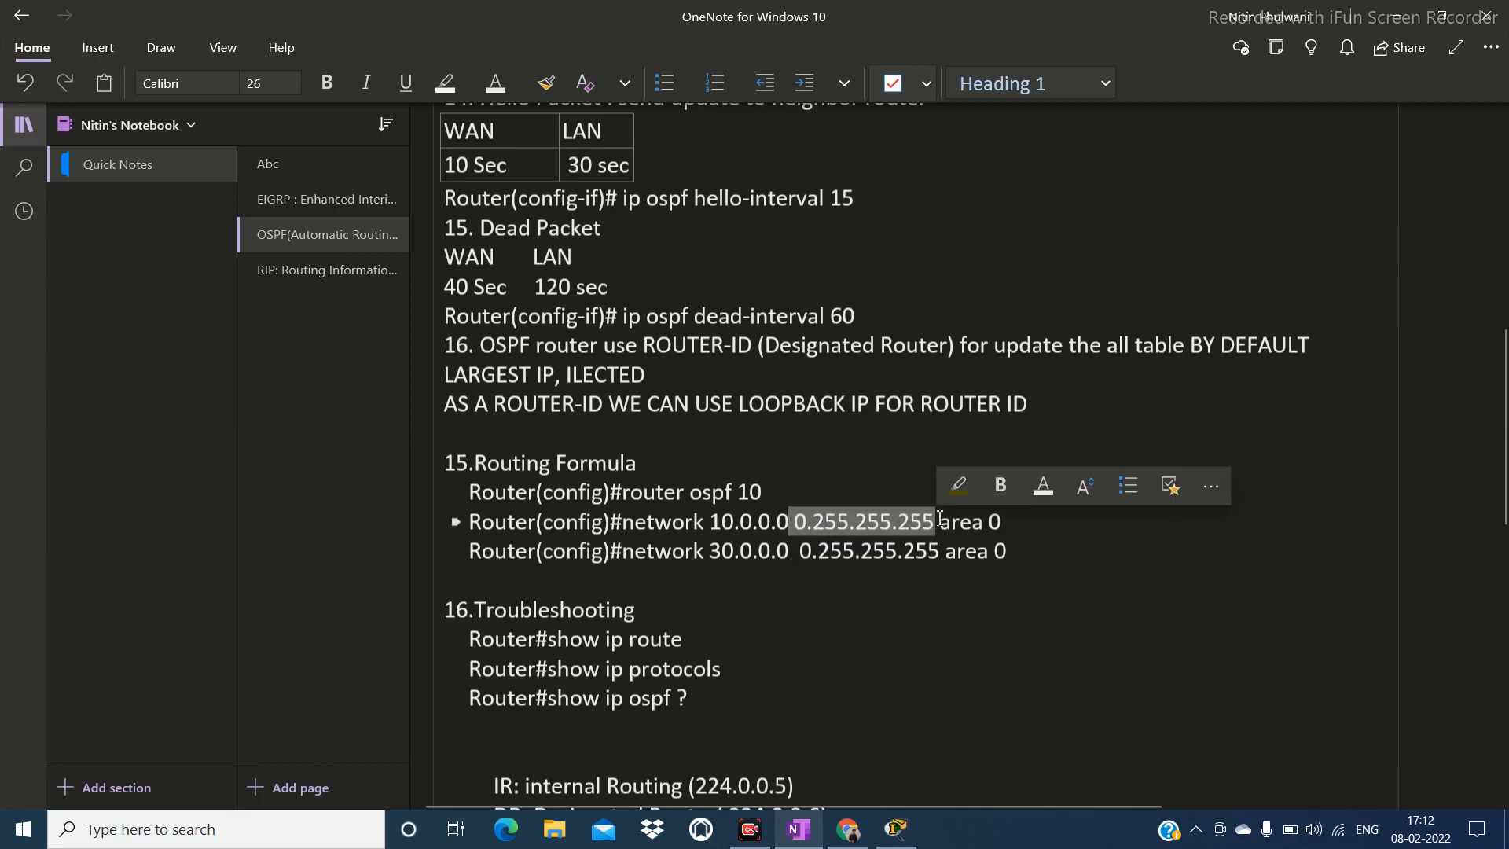
left_click(973, 590)
left_click_drag(939, 523, 1009, 527)
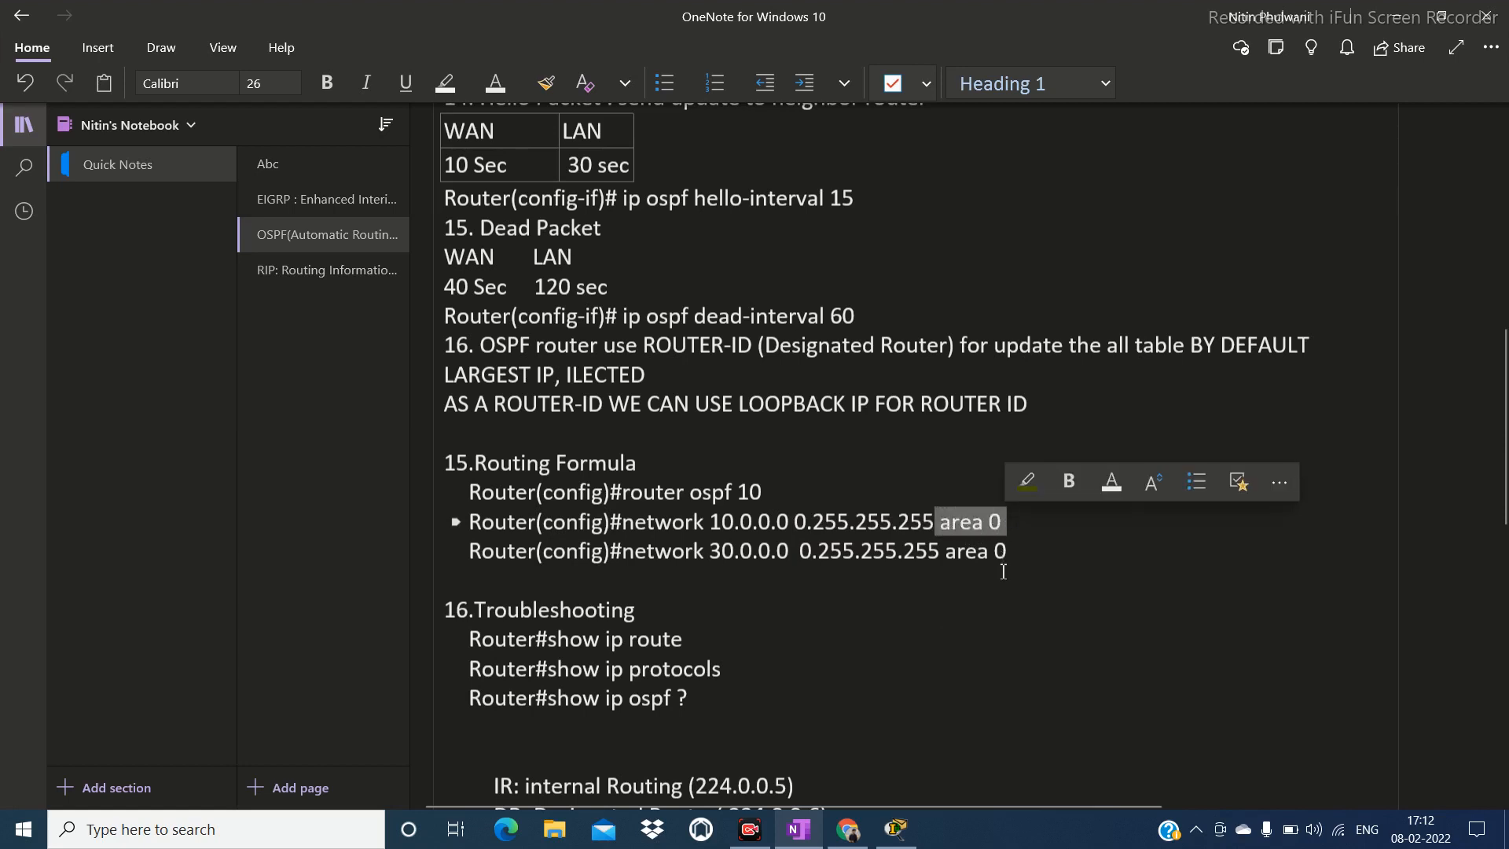
Review the Troubleshooting commands show ip route, show ip protocols and show ip ospf ?
left_click(949, 551)
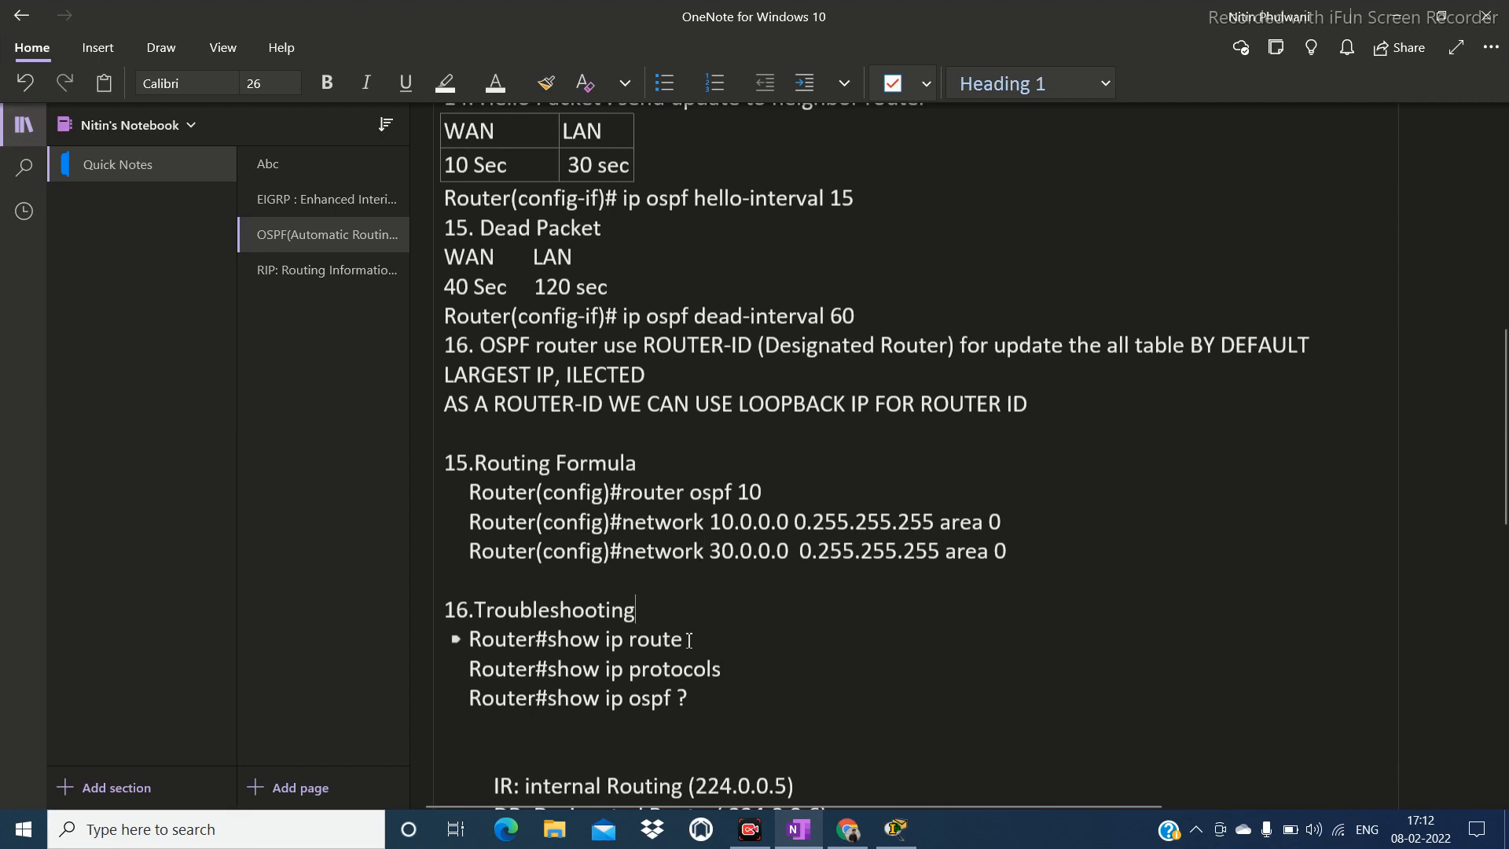
scroll(684, 637, "down", 3)
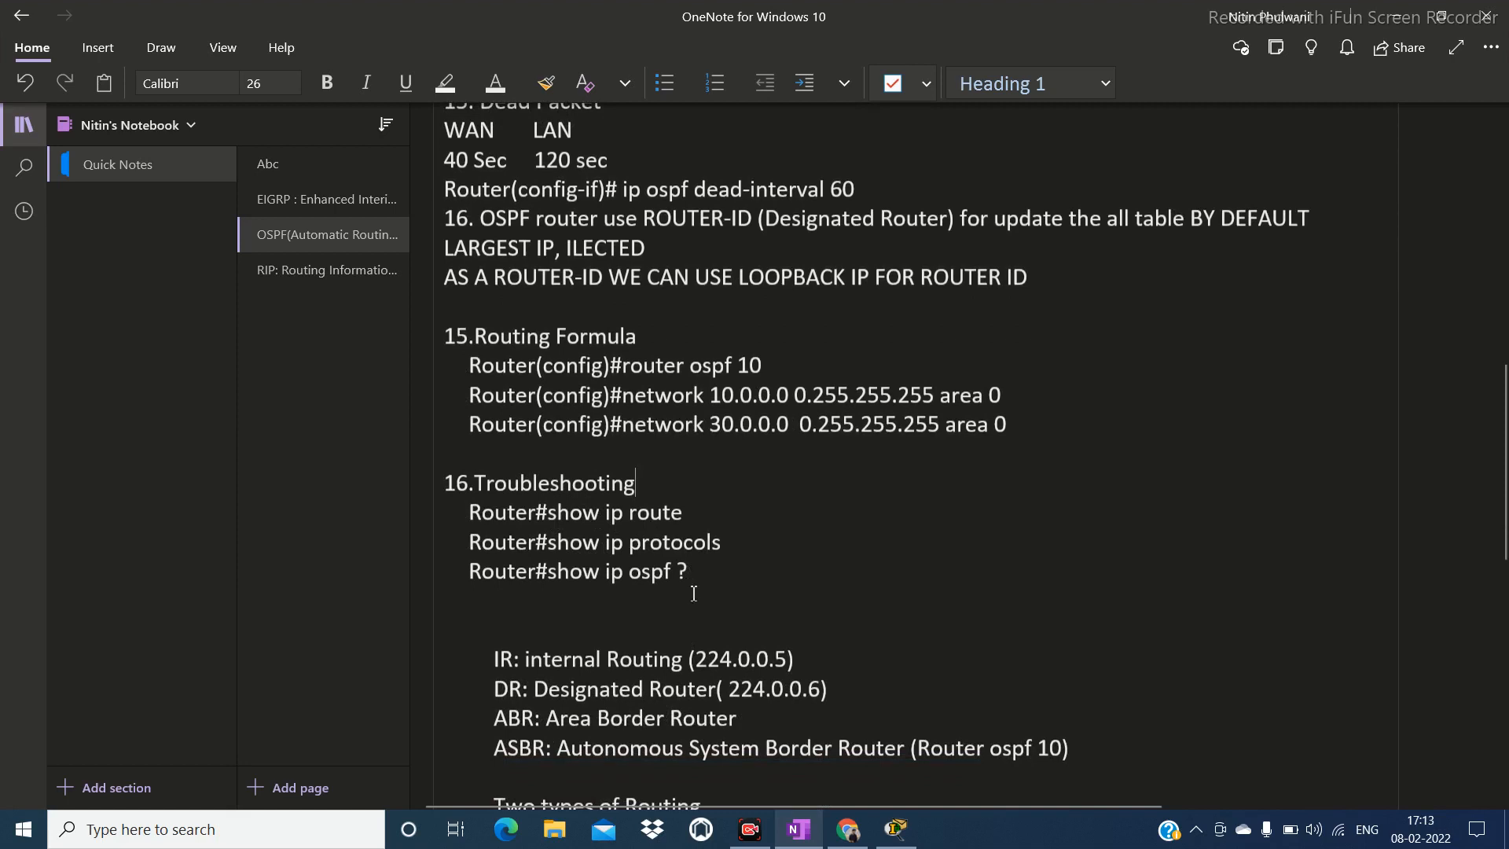
scroll(694, 594, "down", 3)
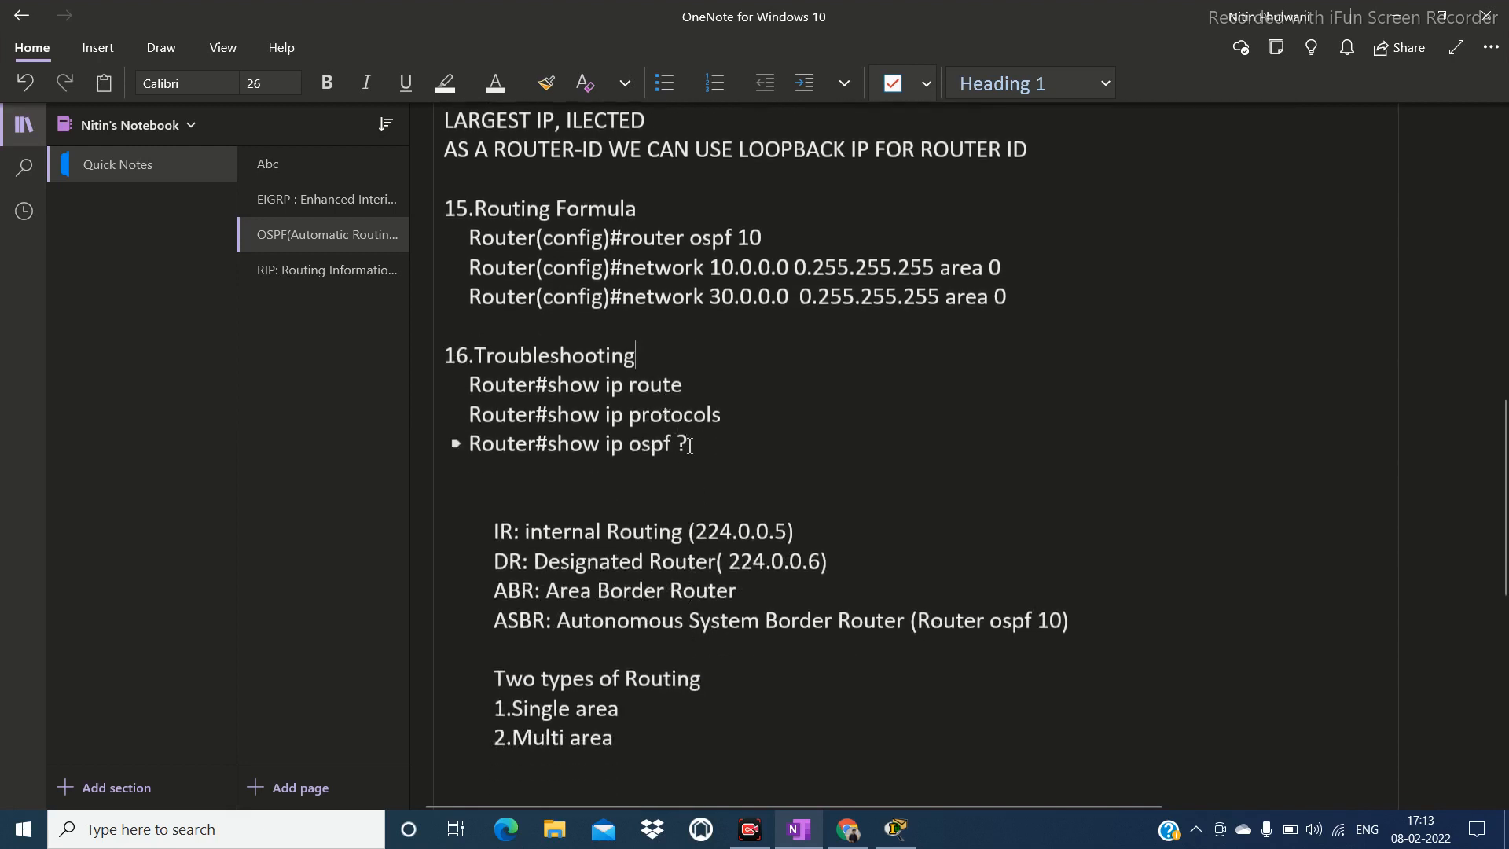
scroll(689, 446, "down", 3)
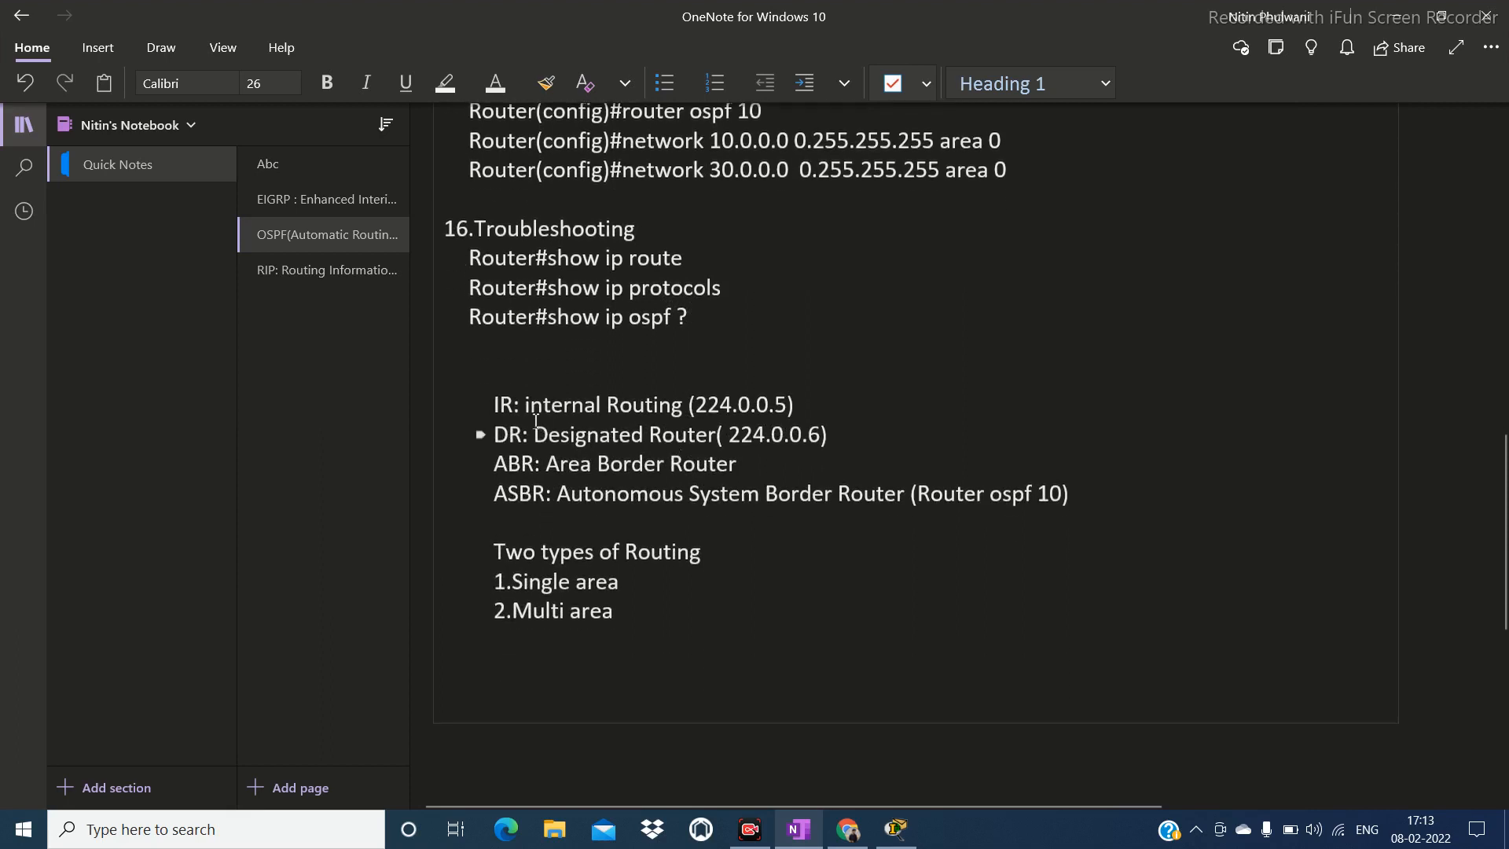
Review the internal Routing (224.0.0.5) entry in the router roles list below the Troubleshooting commands.
left_click_drag(494, 404, 844, 415)
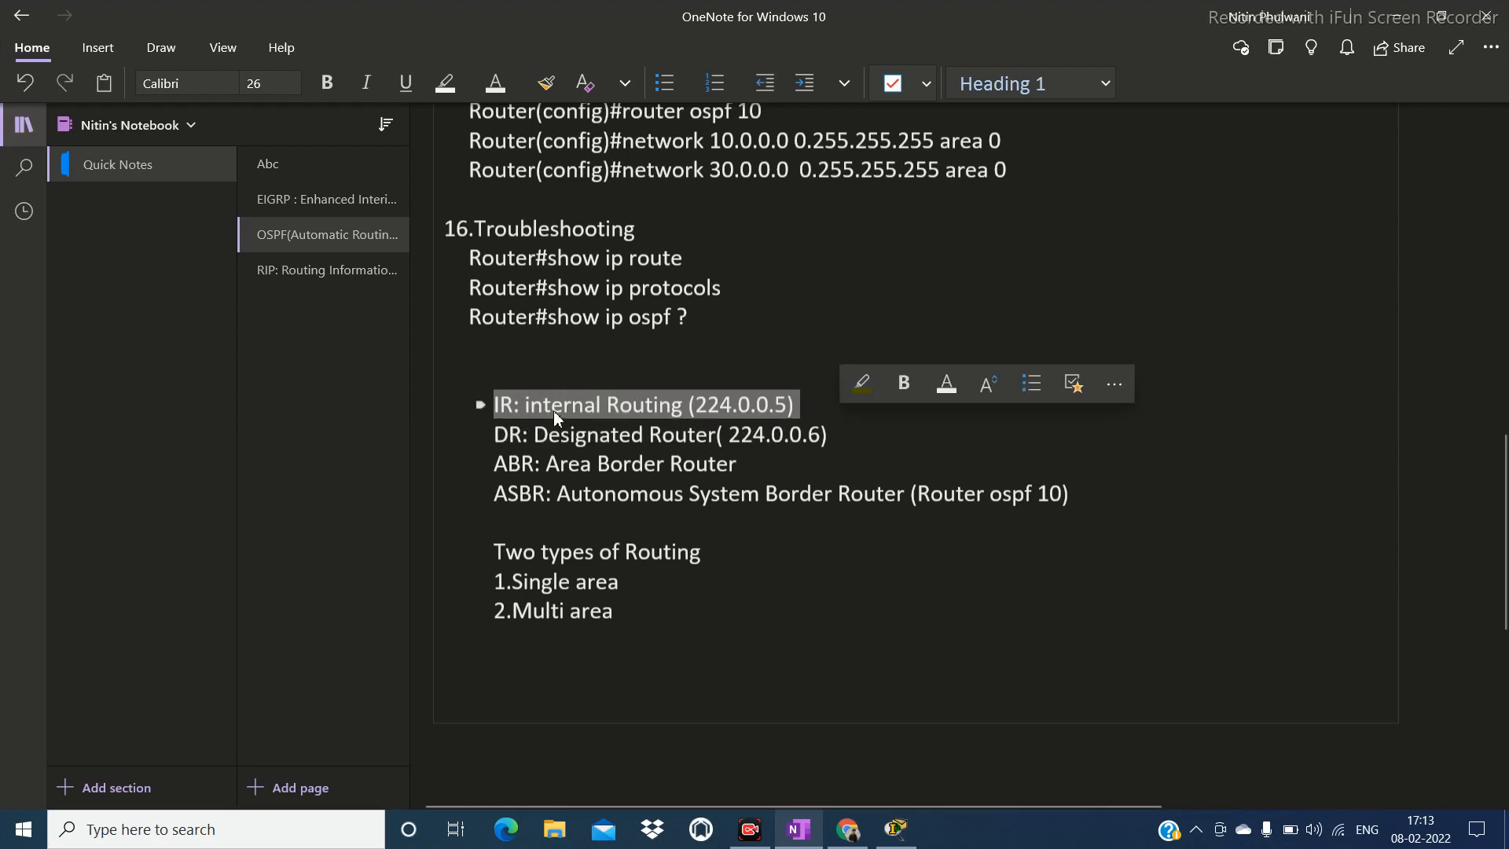
left_click(775, 443)
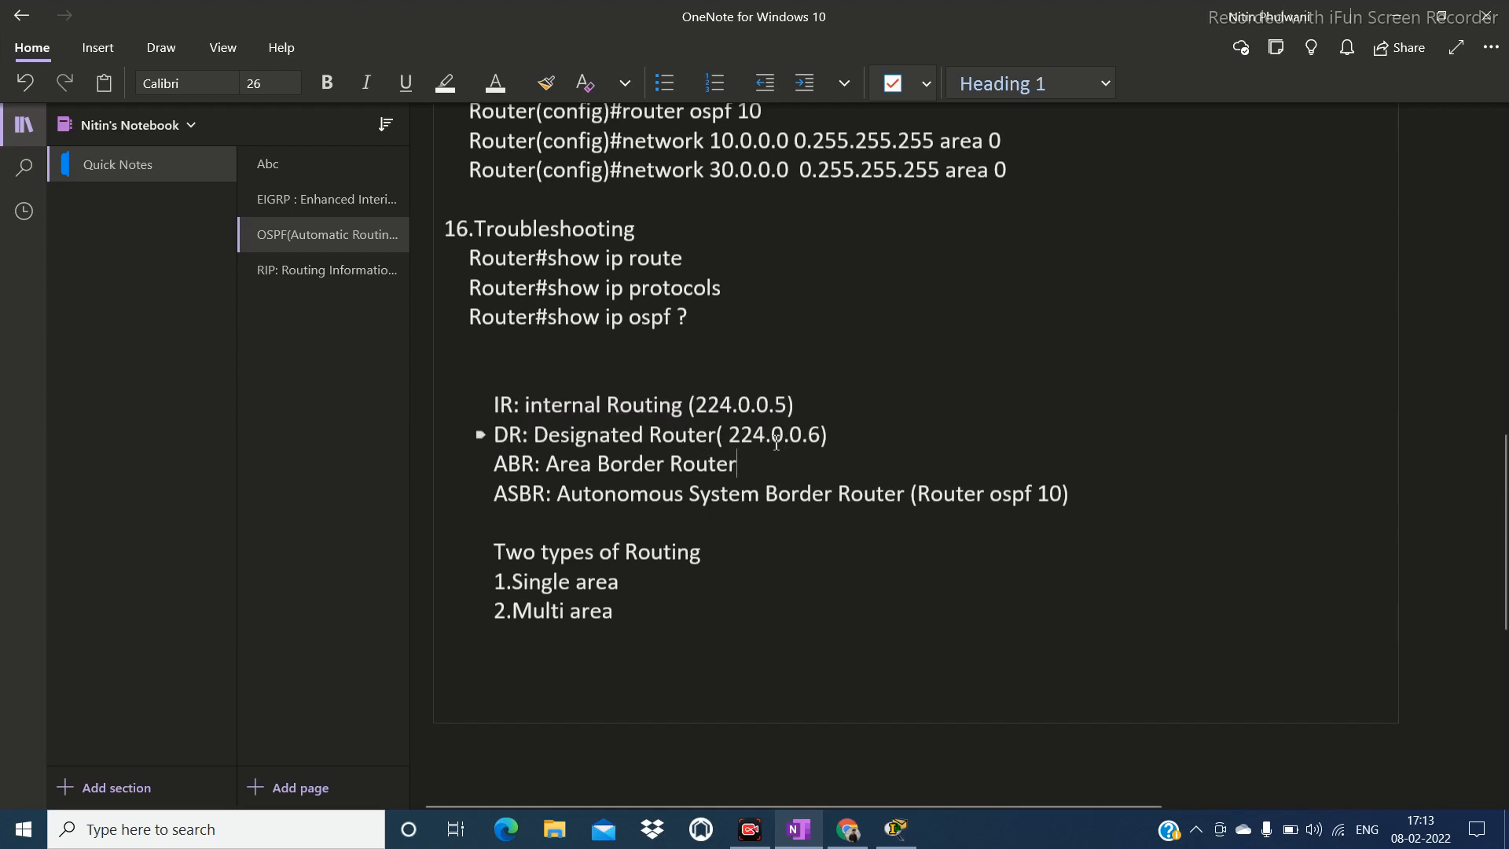
key("Down")
left_click_drag(547, 497, 1071, 540)
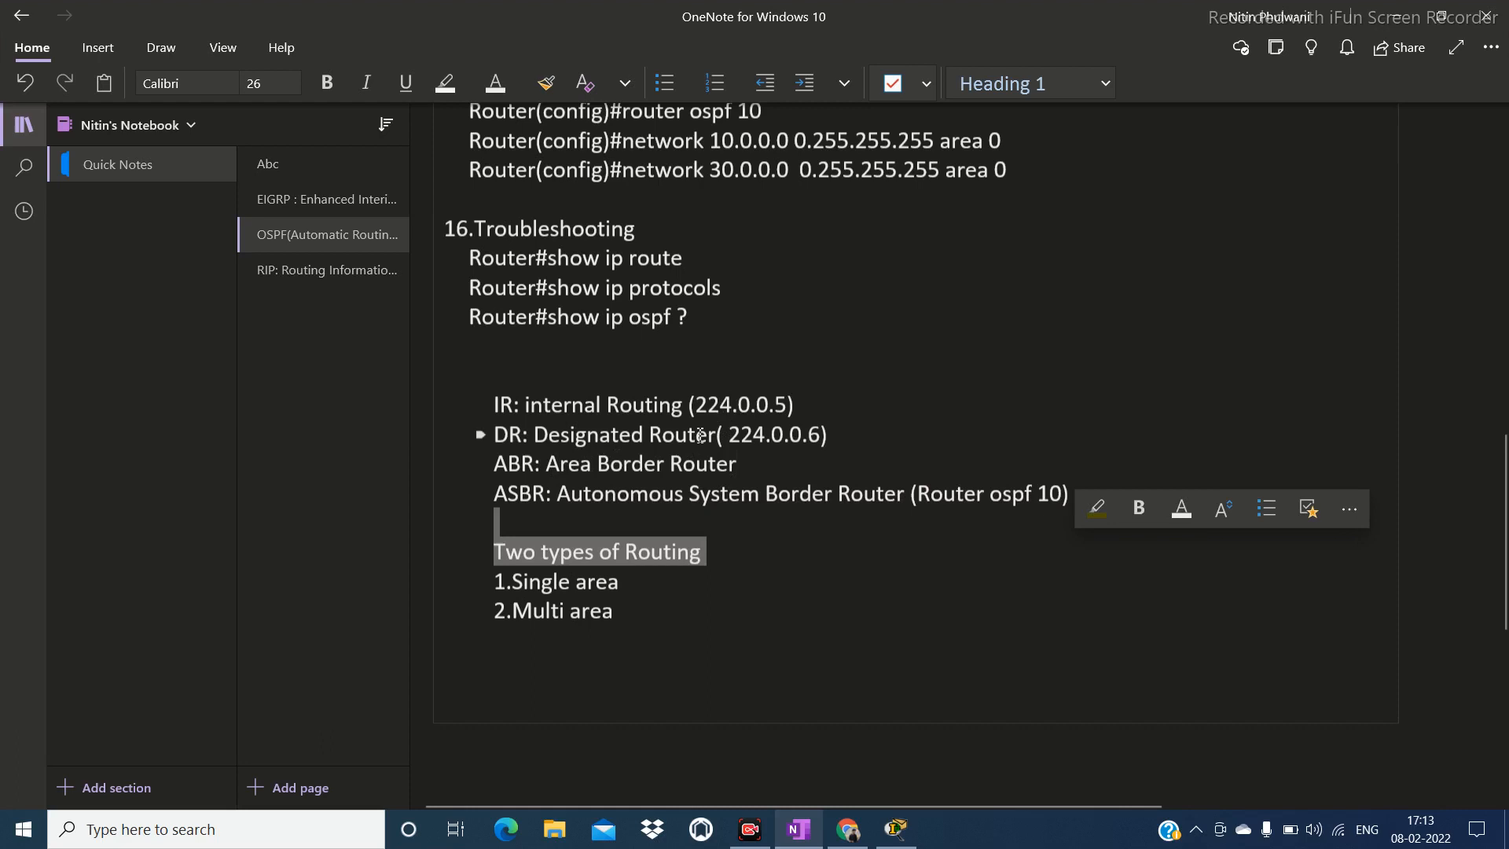
left_click(546, 379)
Select each of the four router role lines in turn: IR, DR, ABR and ASBR.
left_click_drag(498, 404, 812, 419)
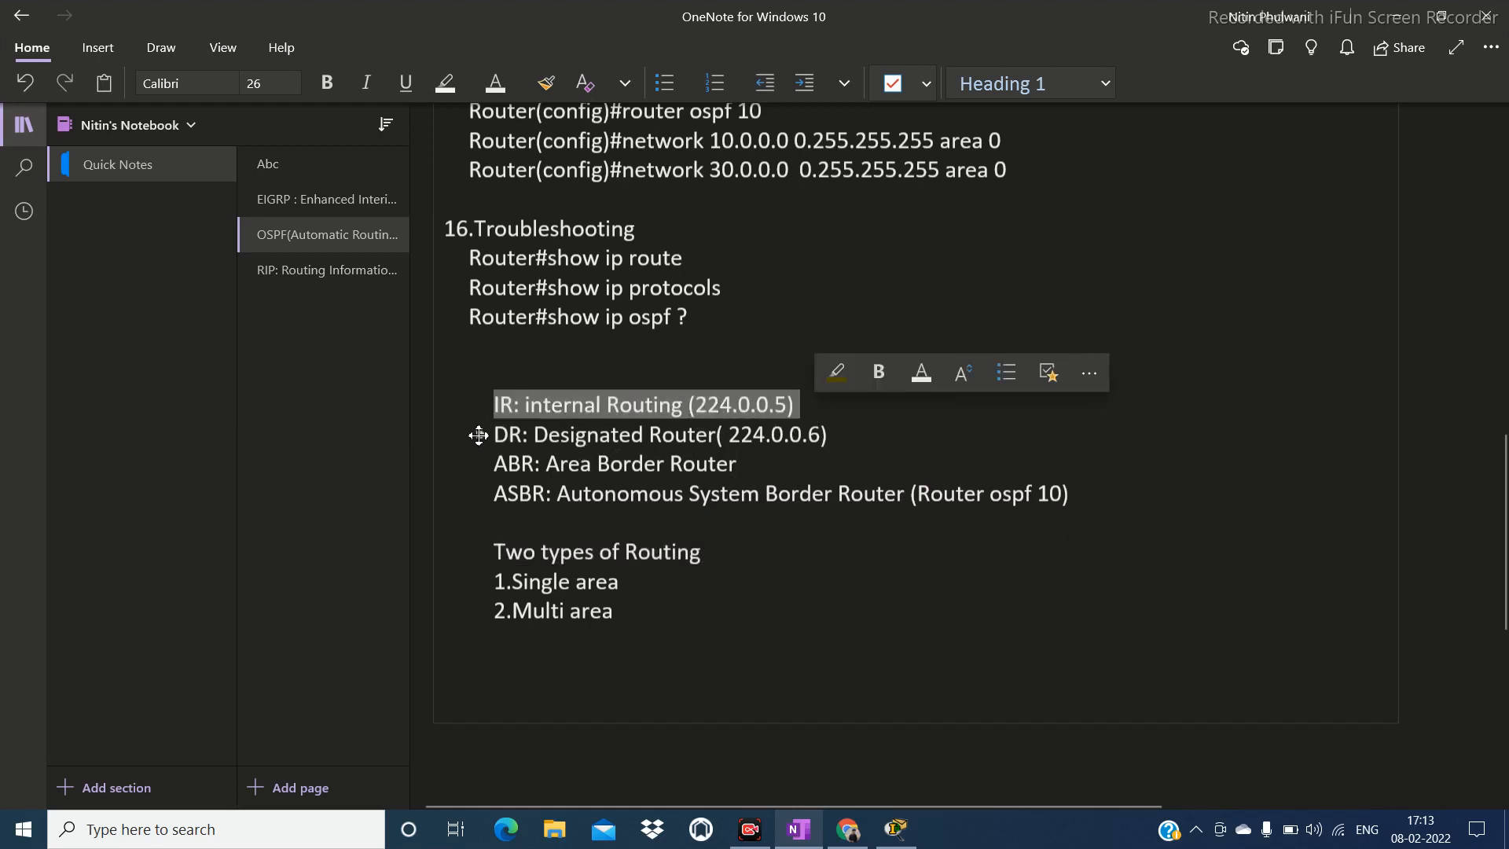
left_click_drag(495, 435, 840, 440)
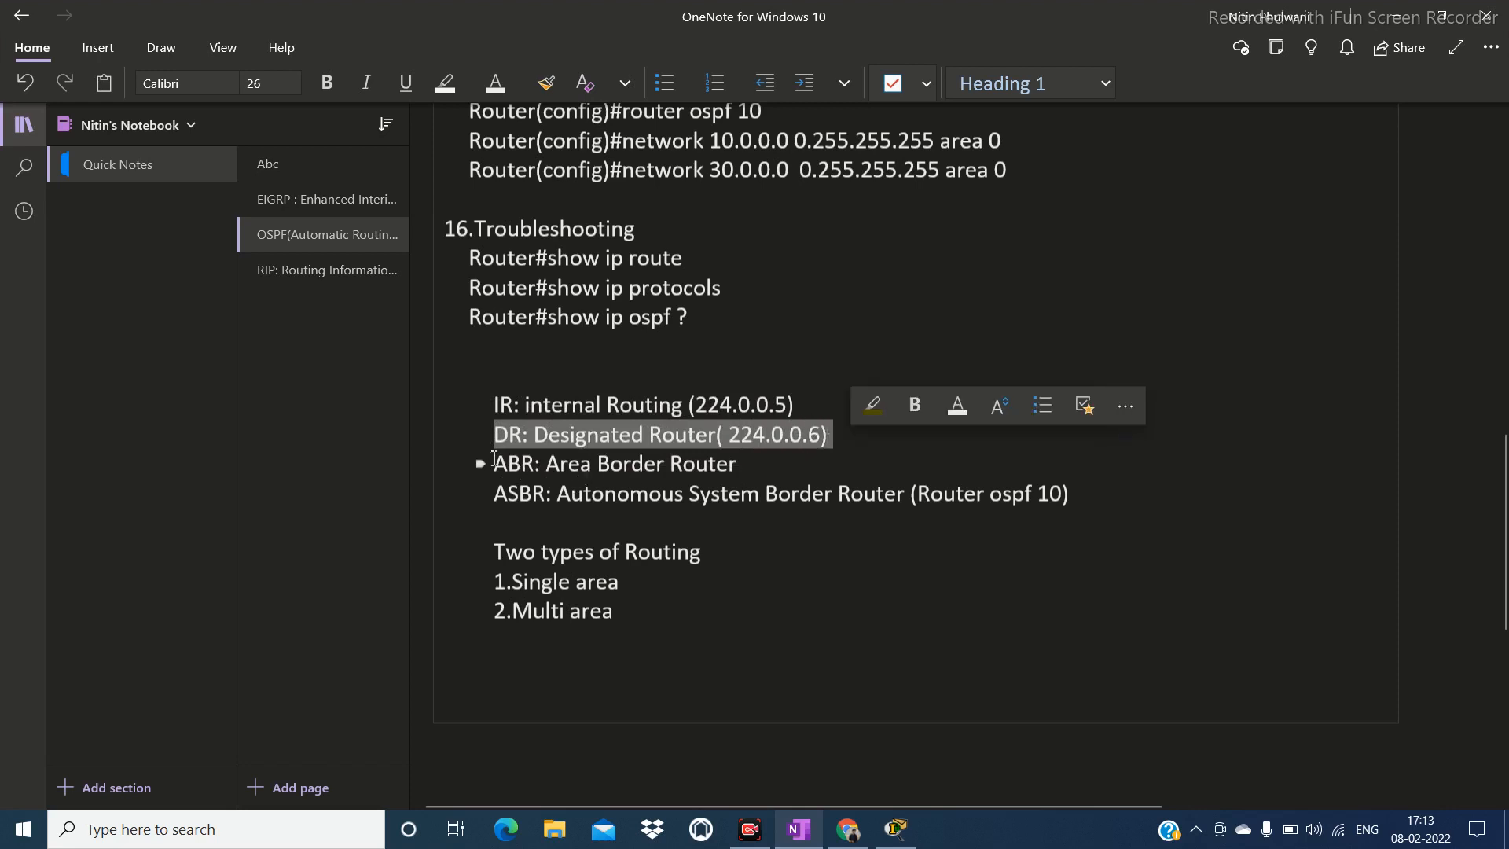
left_click_drag(495, 464, 737, 468)
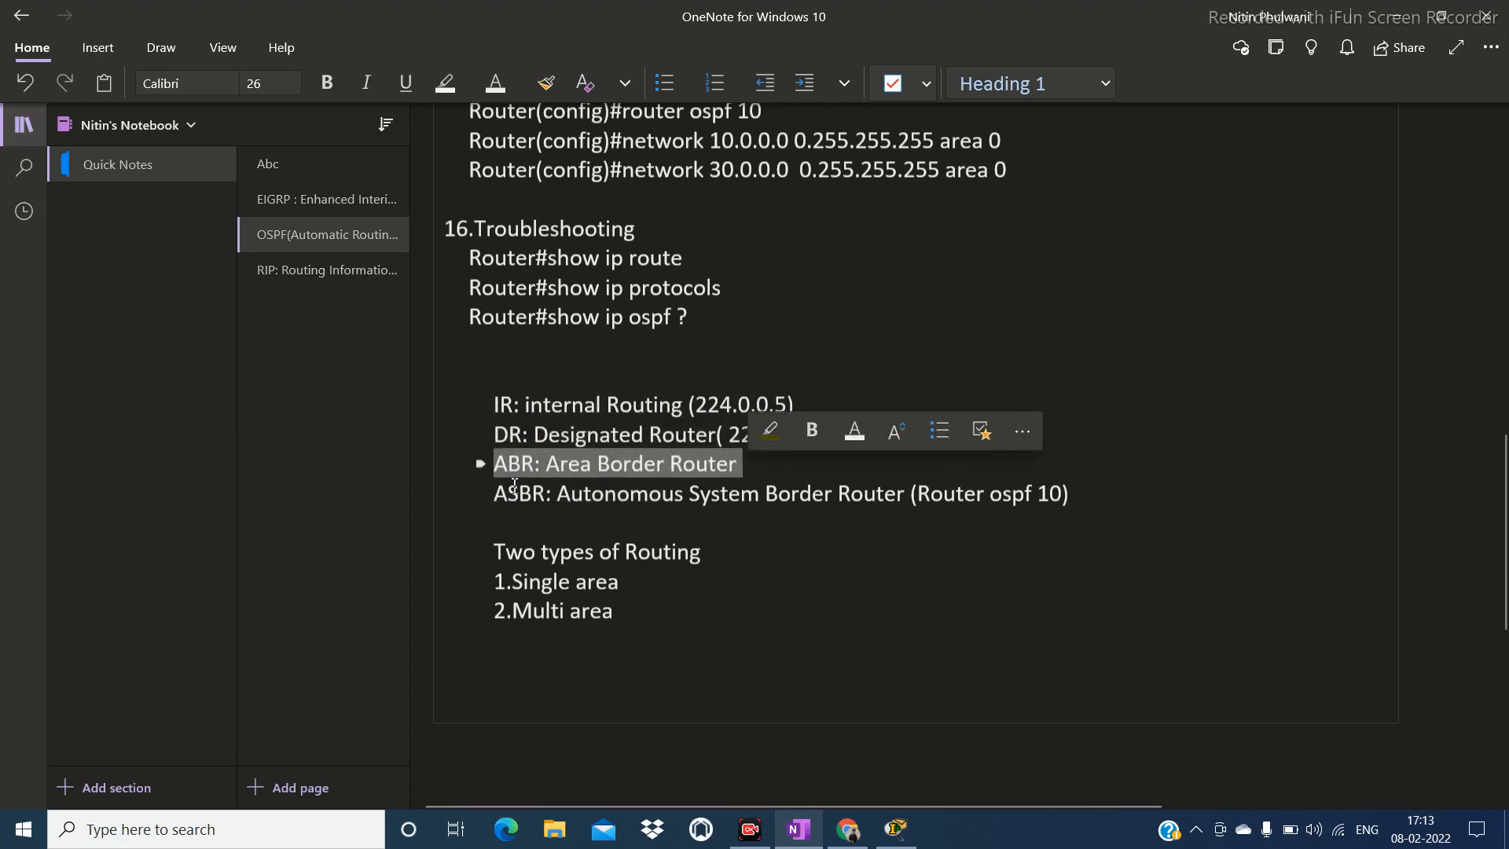
left_click_drag(497, 493, 1060, 488)
left_click(848, 440)
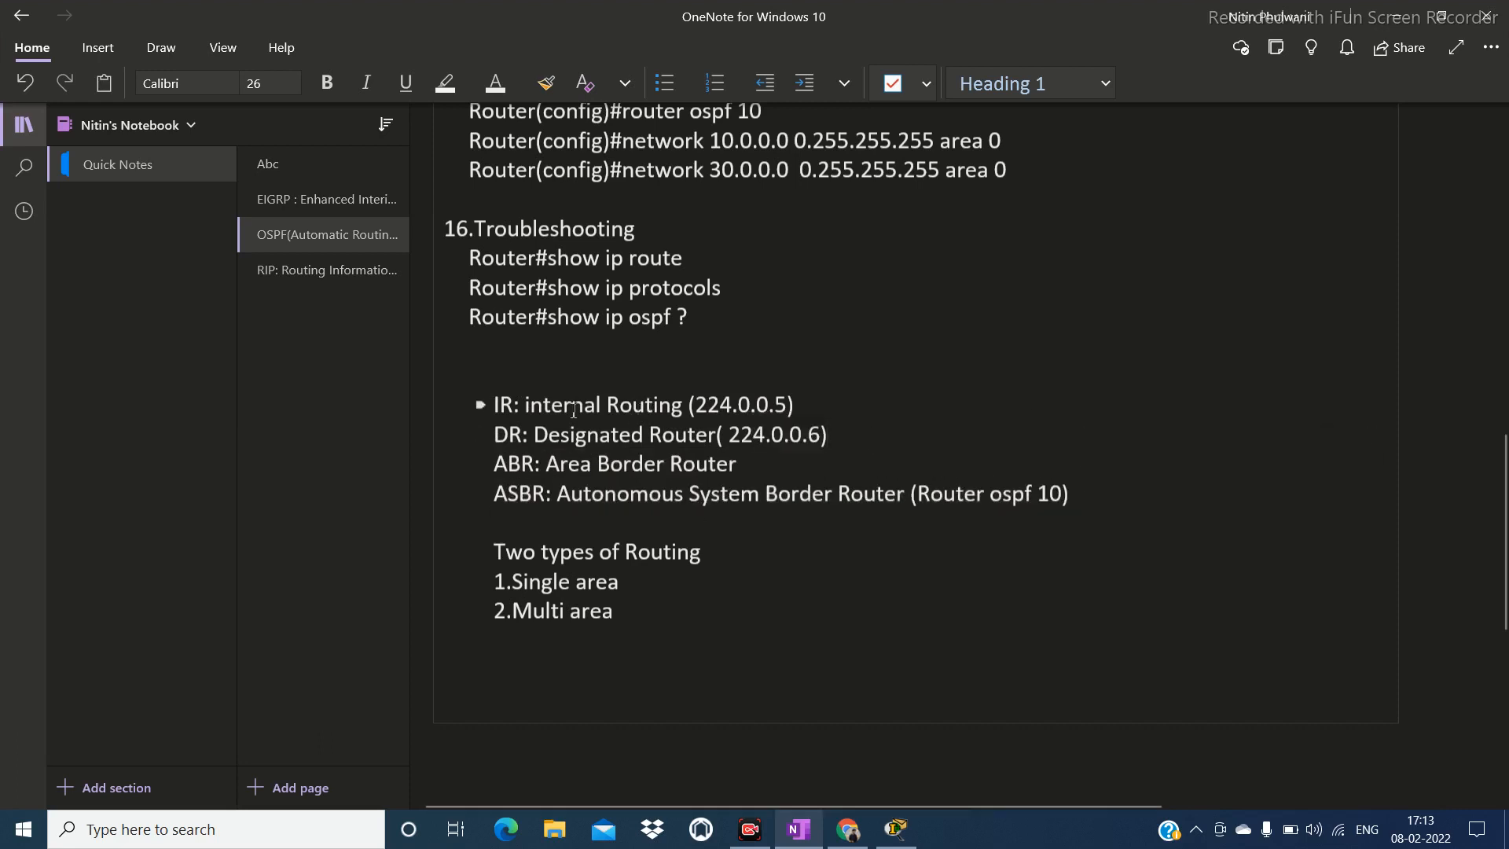
Go over the IR, DR, ABR and ASBR definitions a second time, returning to the internal Routing text.
left_click_drag(499, 410, 798, 409)
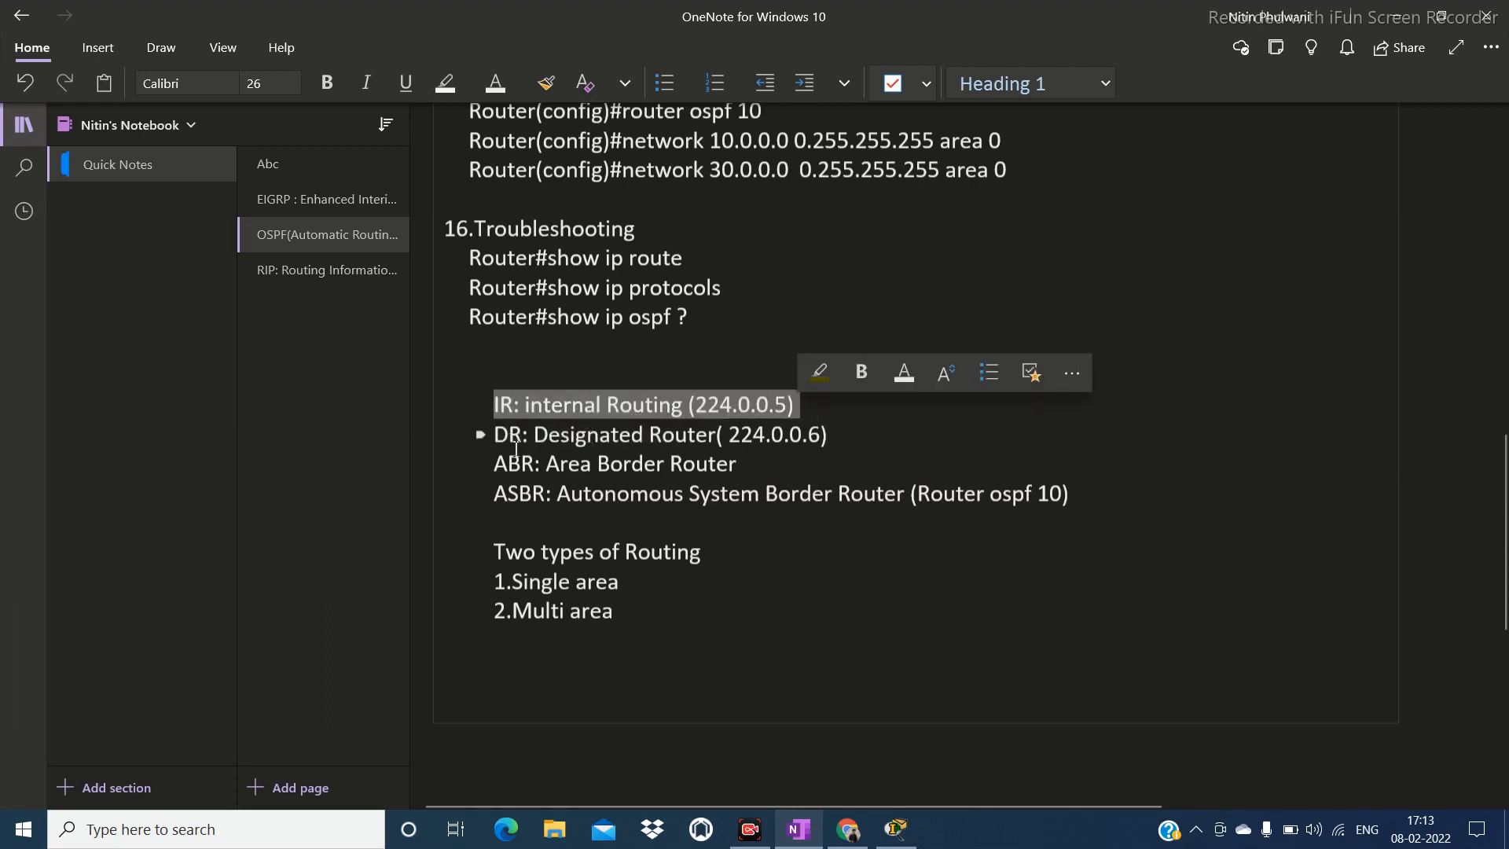
left_click_drag(503, 440, 830, 439)
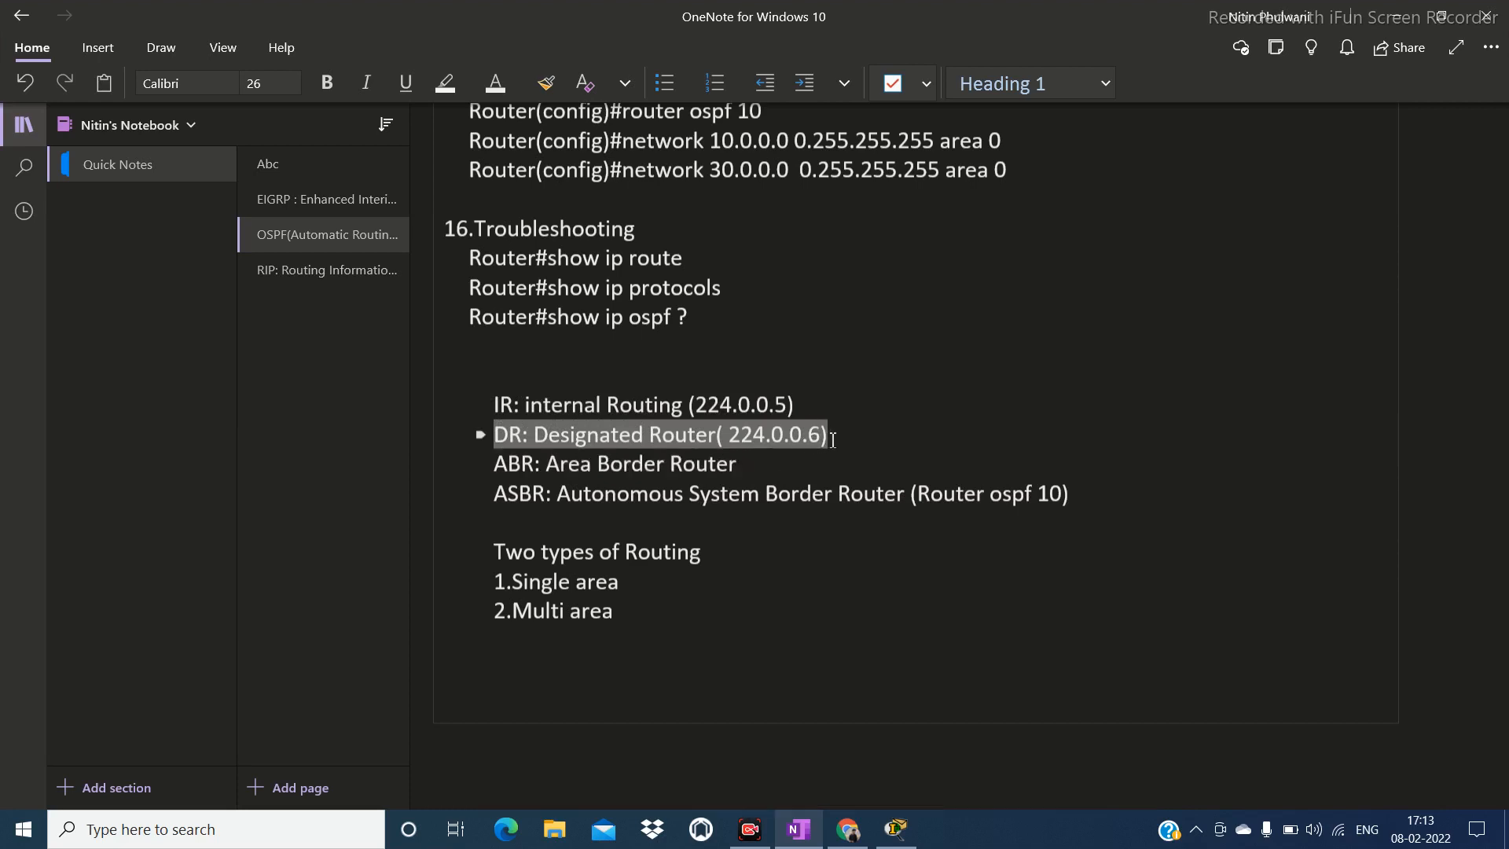
left_click(772, 466)
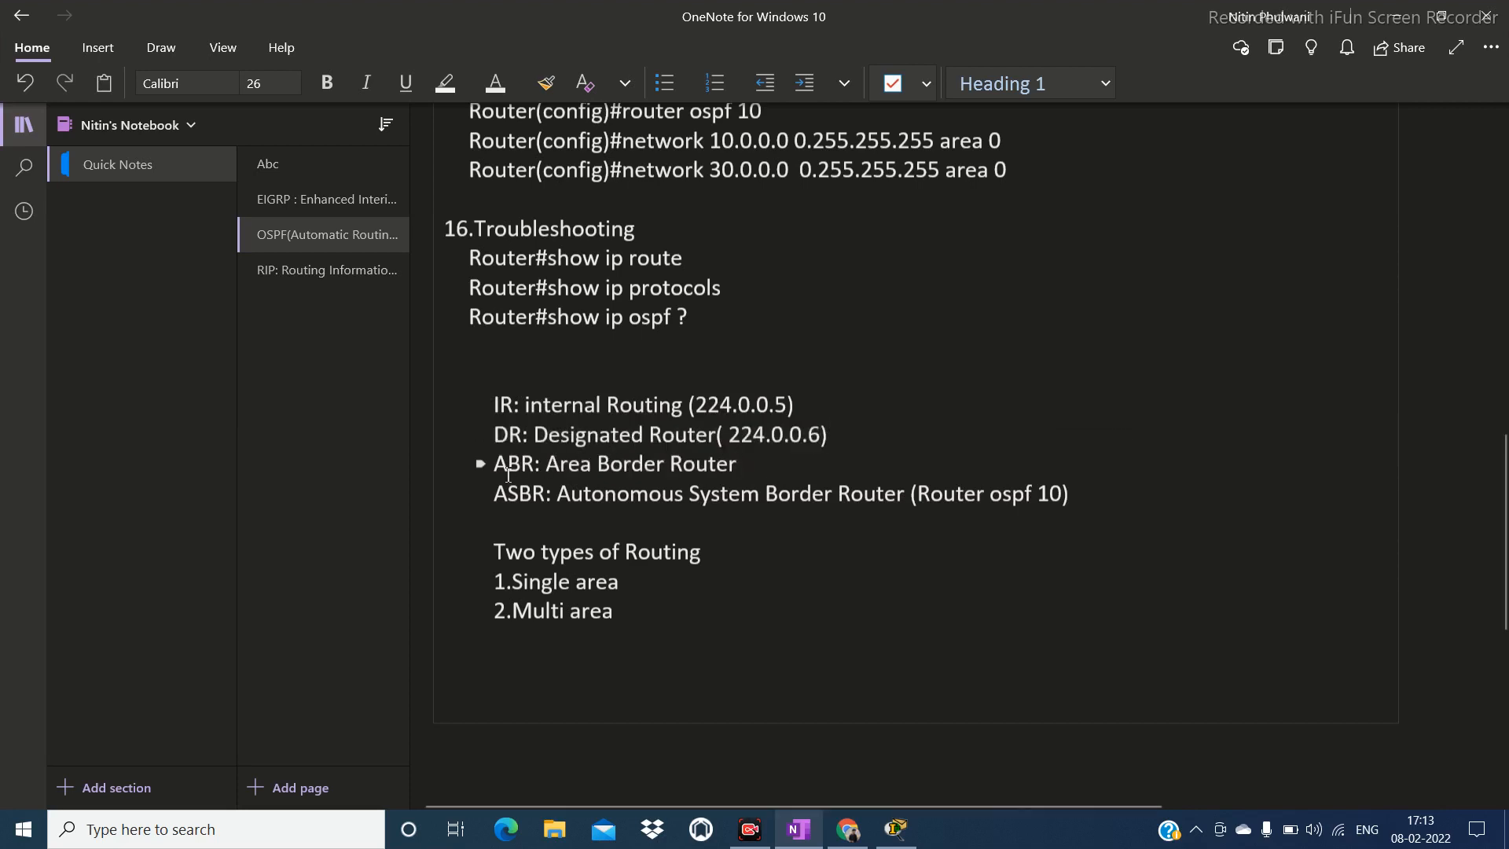
left_click_drag(495, 471, 747, 476)
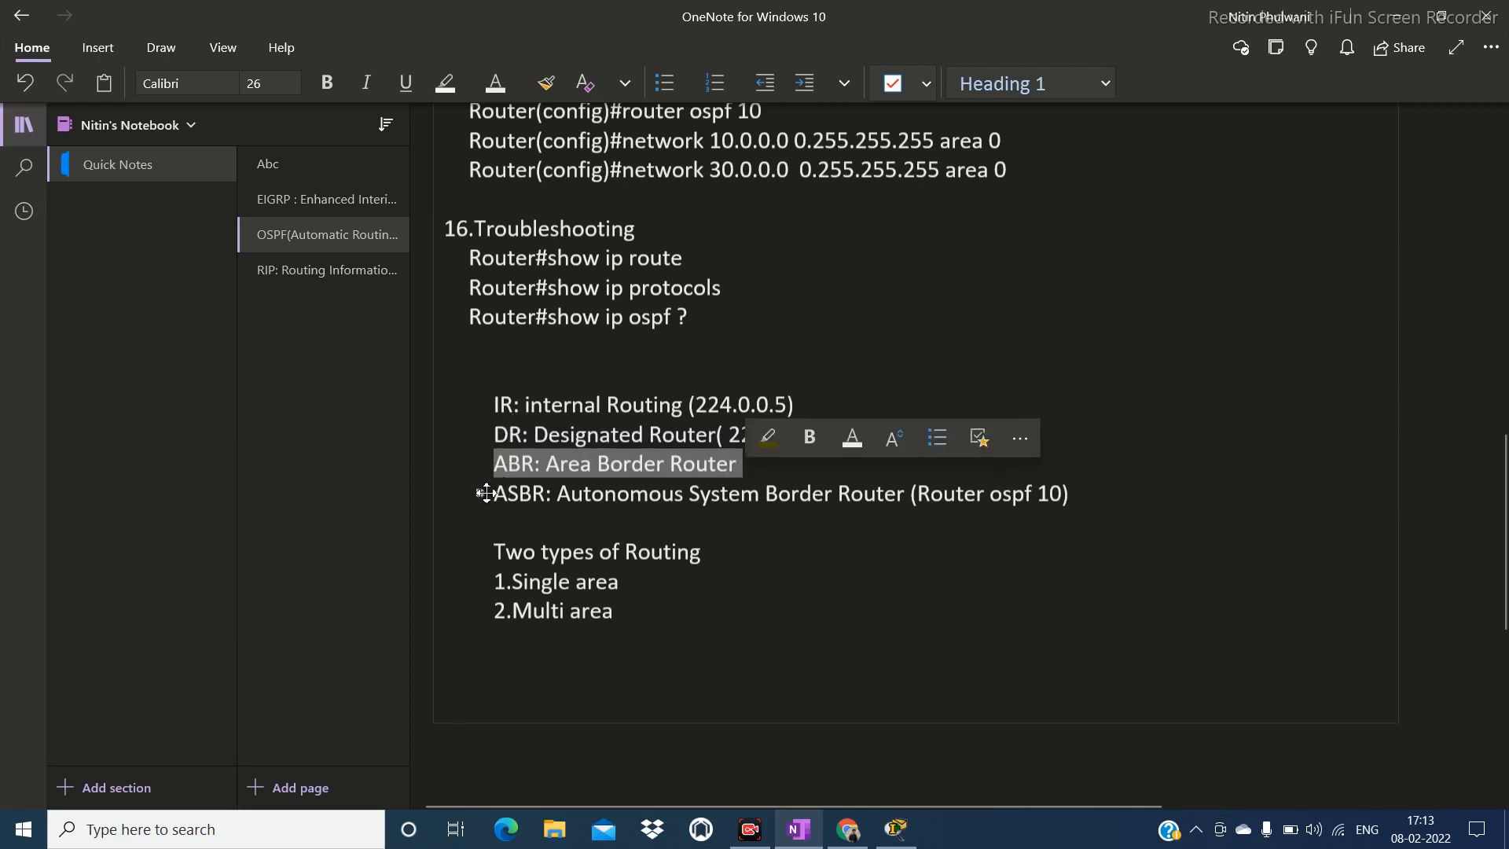
left_click(480, 491)
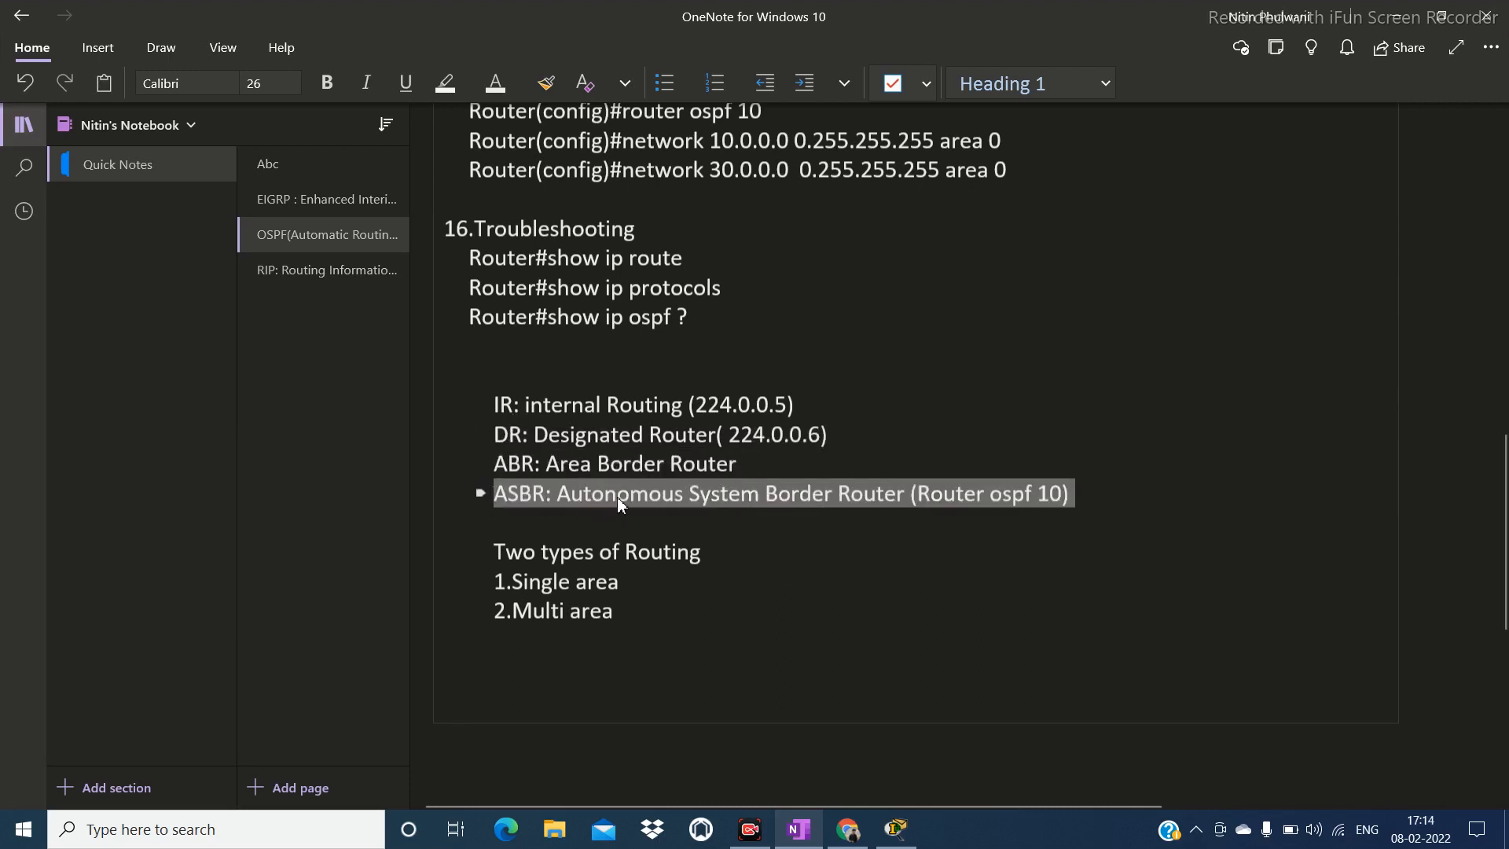
left_click(668, 515)
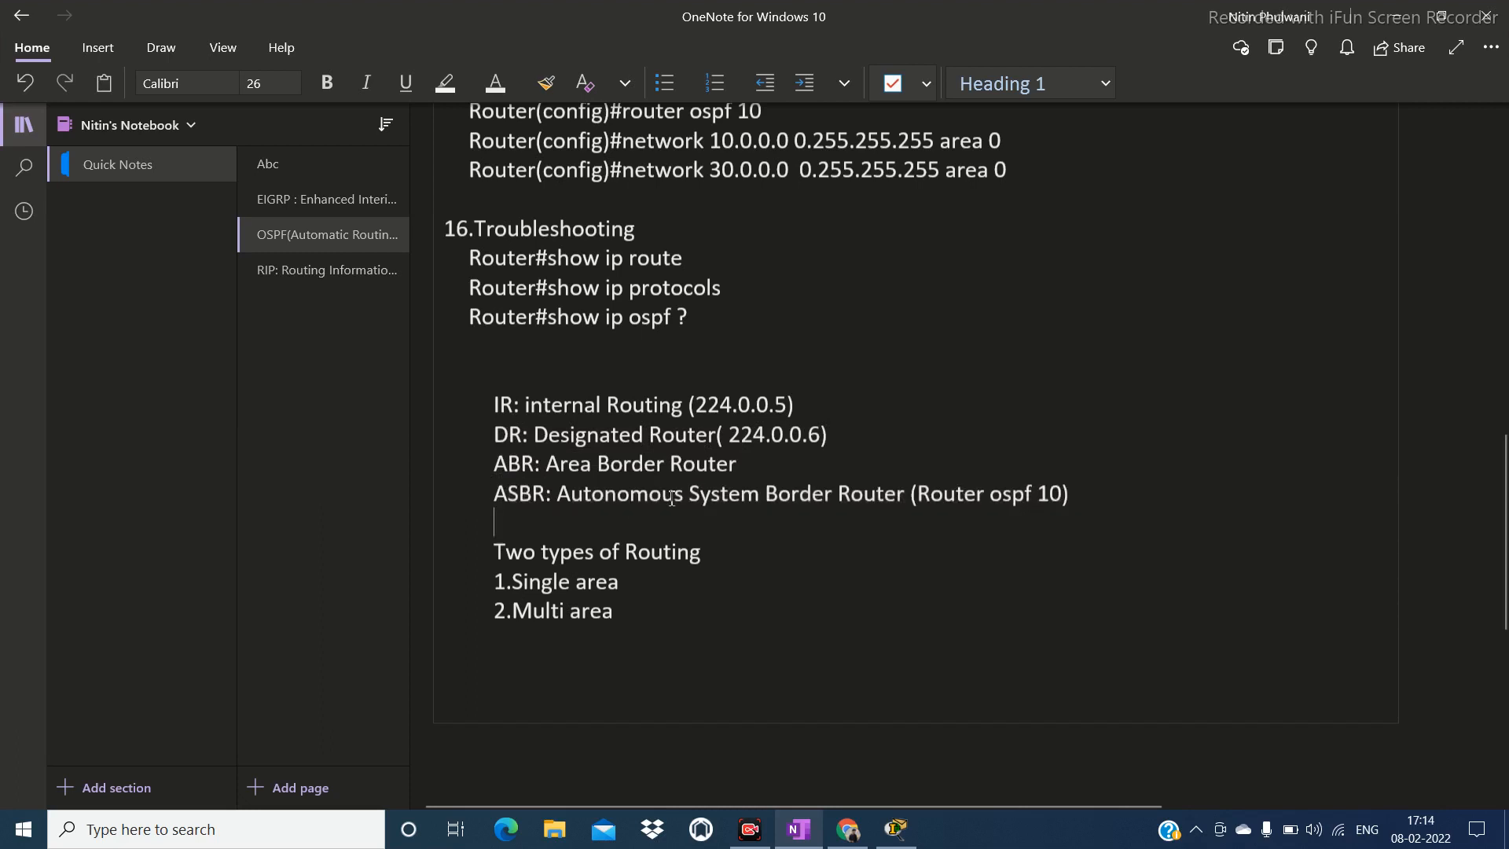
left_click_drag(528, 405, 823, 417)
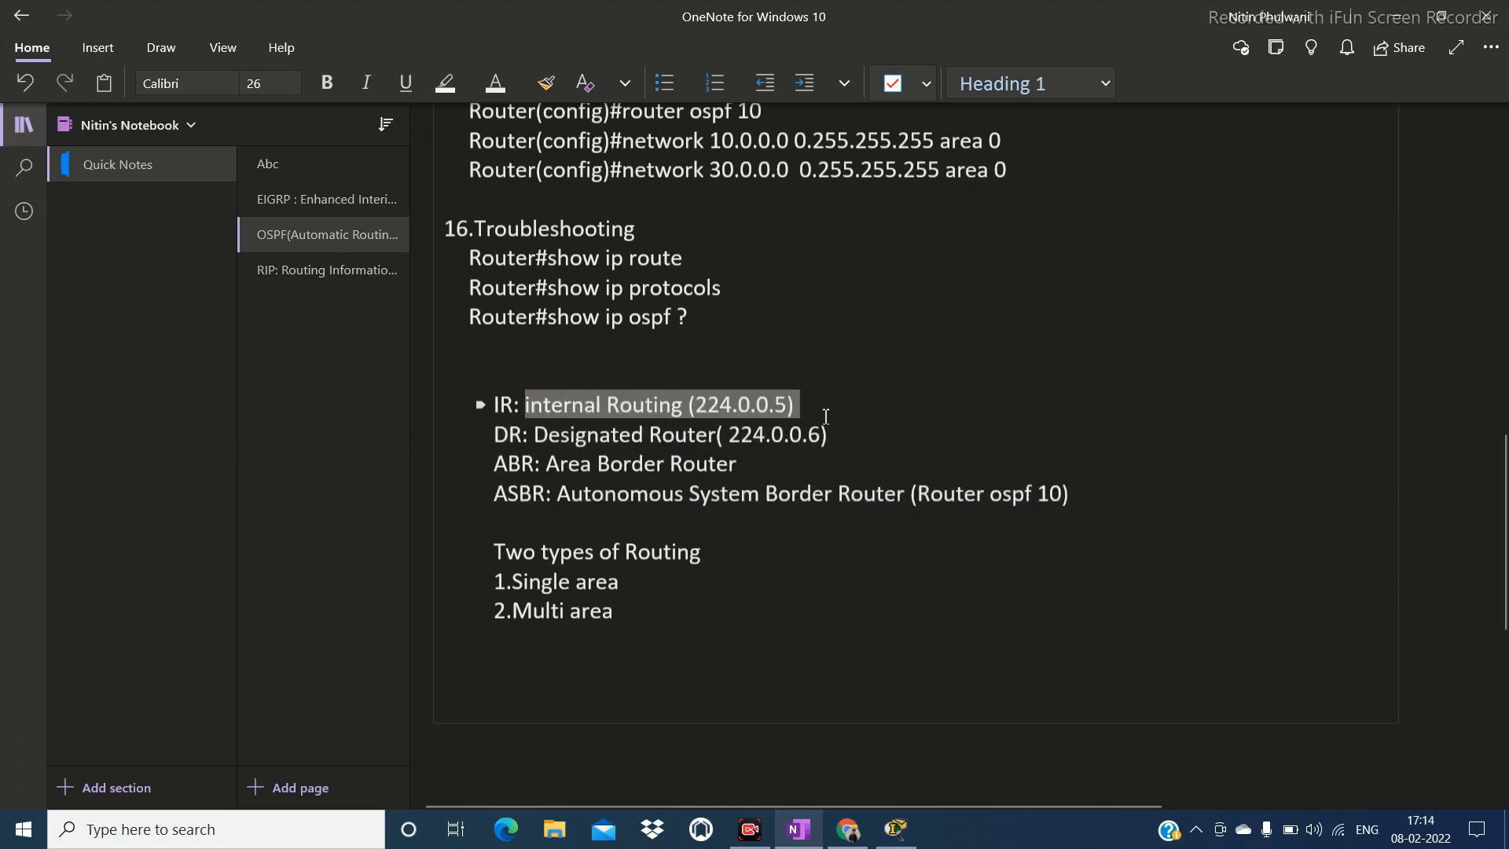
left_click_drag(528, 492, 743, 493)
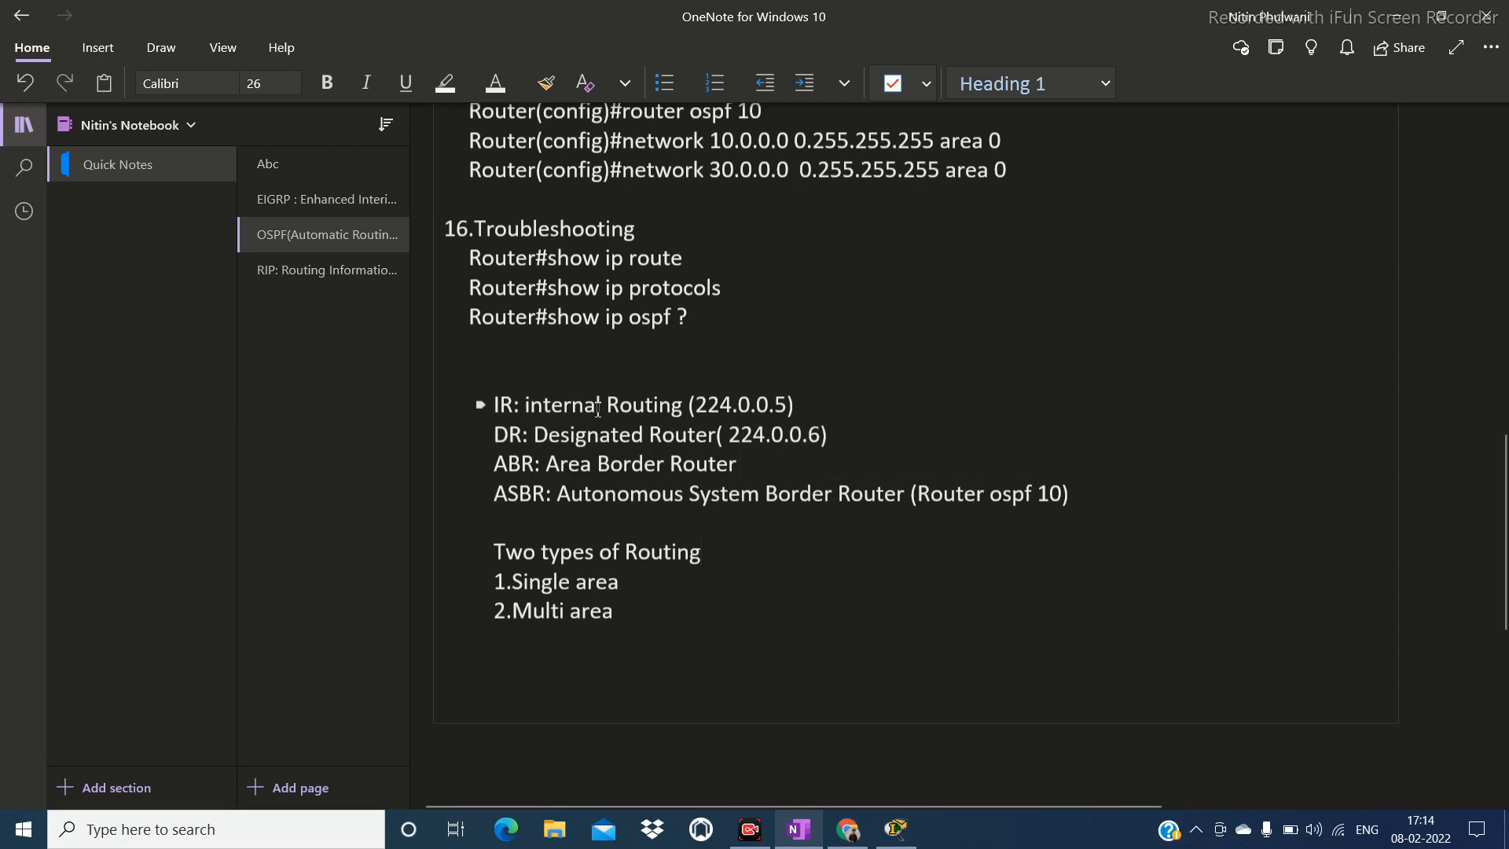
Review the Two types of Routing section, comparing the Single area and Multi area entries.
left_click_drag(496, 555, 832, 550)
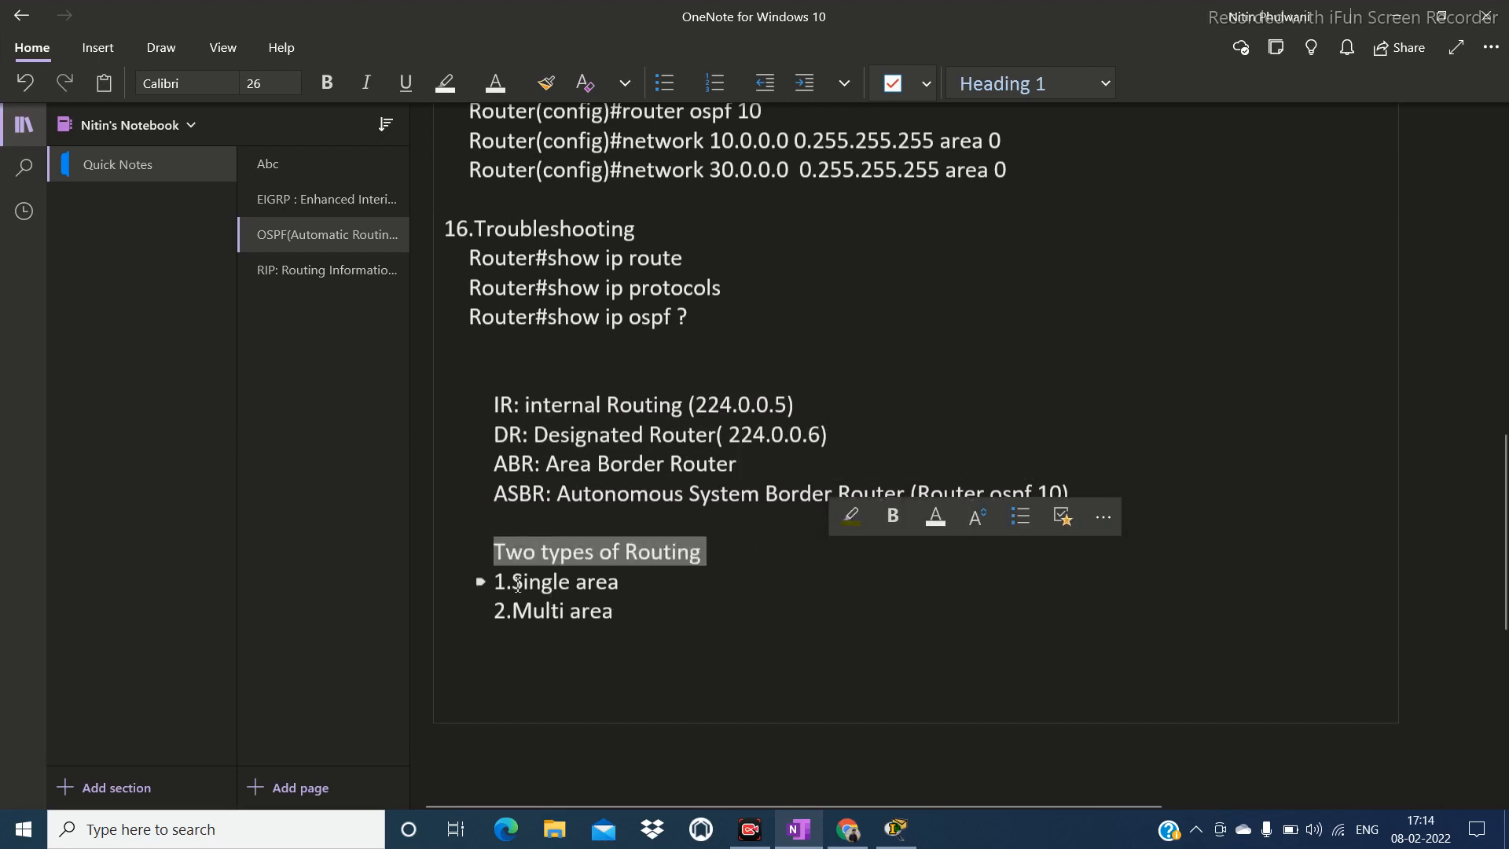
left_click_drag(511, 583, 640, 578)
left_click_drag(506, 612, 607, 611)
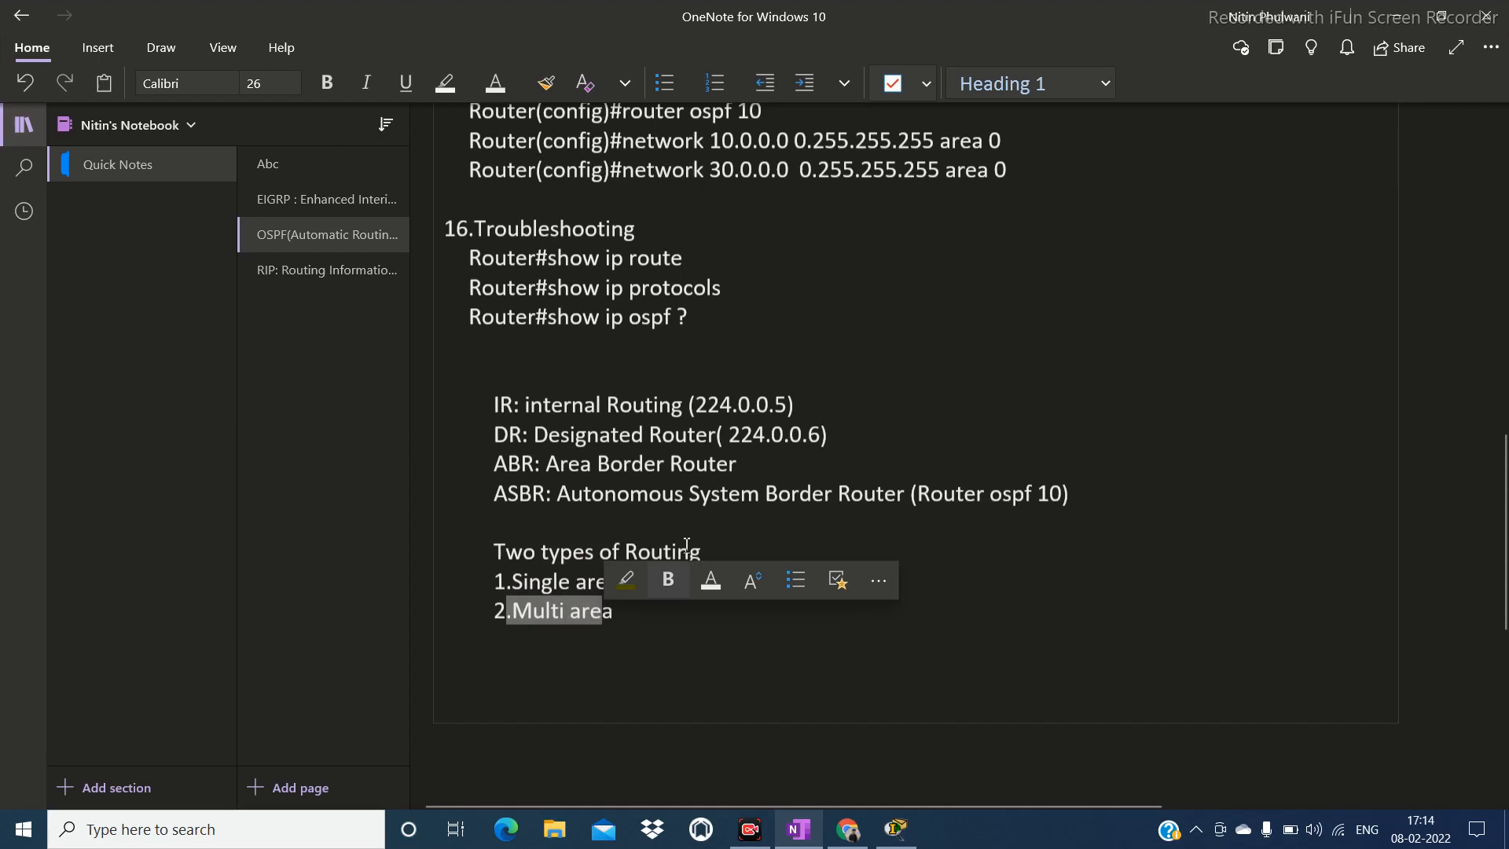
left_click(790, 379)
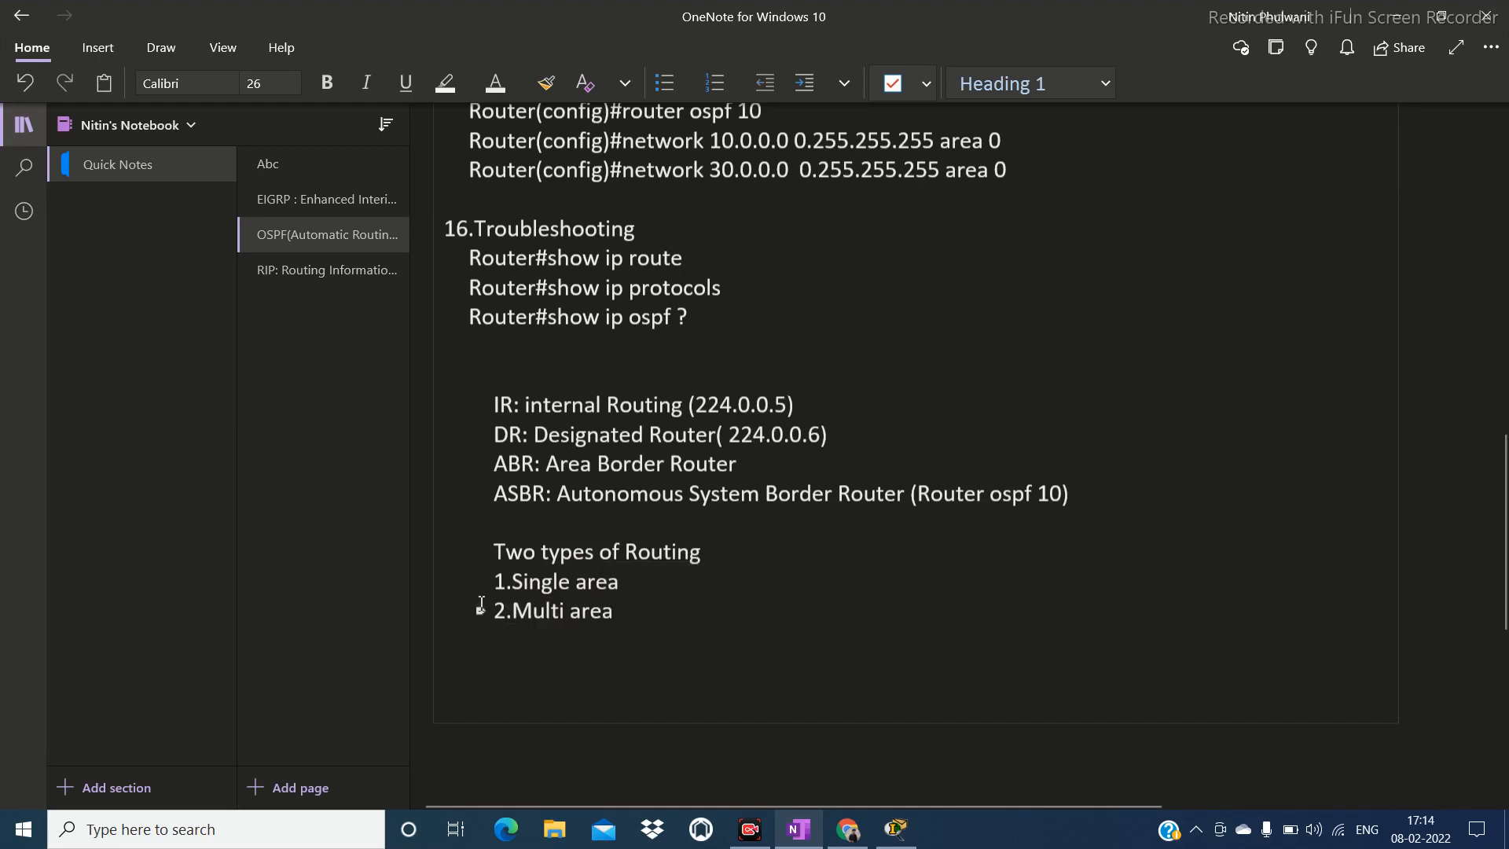
left_click_drag(506, 607, 640, 616)
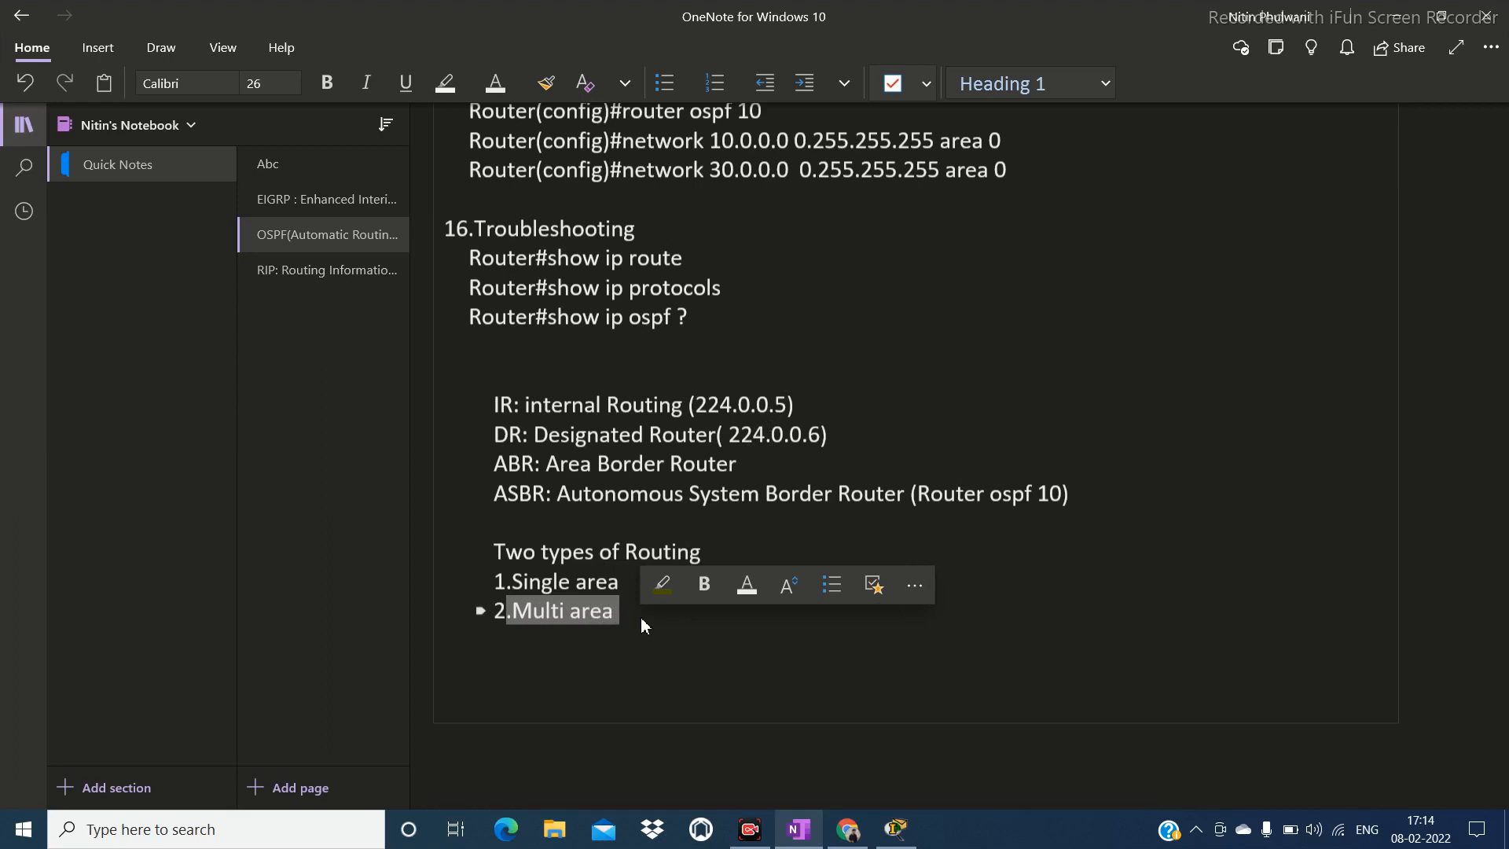
left_click(571, 609)
left_click_drag(508, 583, 618, 581)
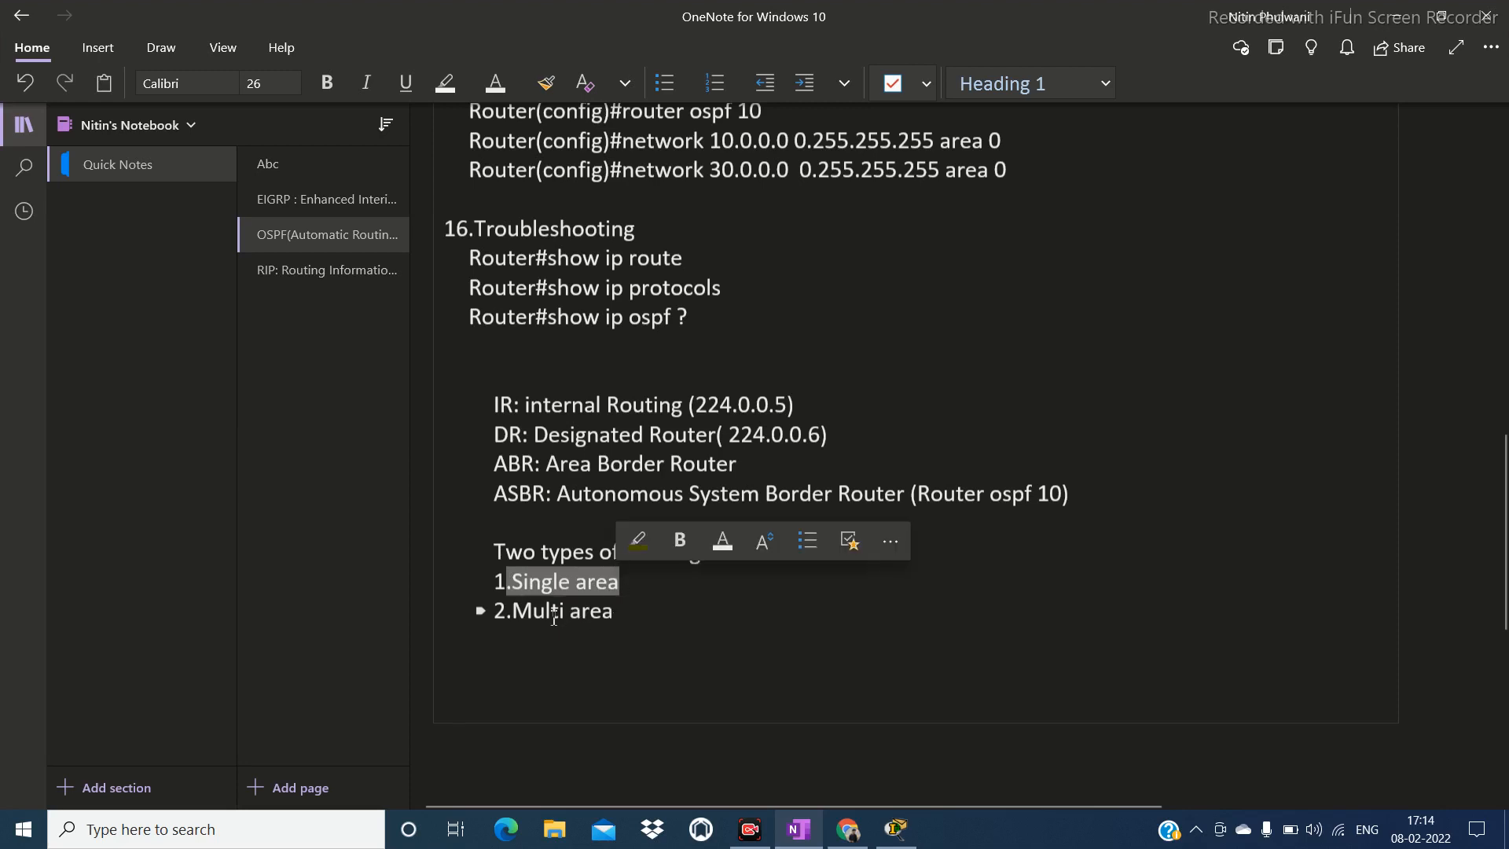
Review the Multi area entry in the Two types of Routing section.
left_click_drag(517, 615, 626, 610)
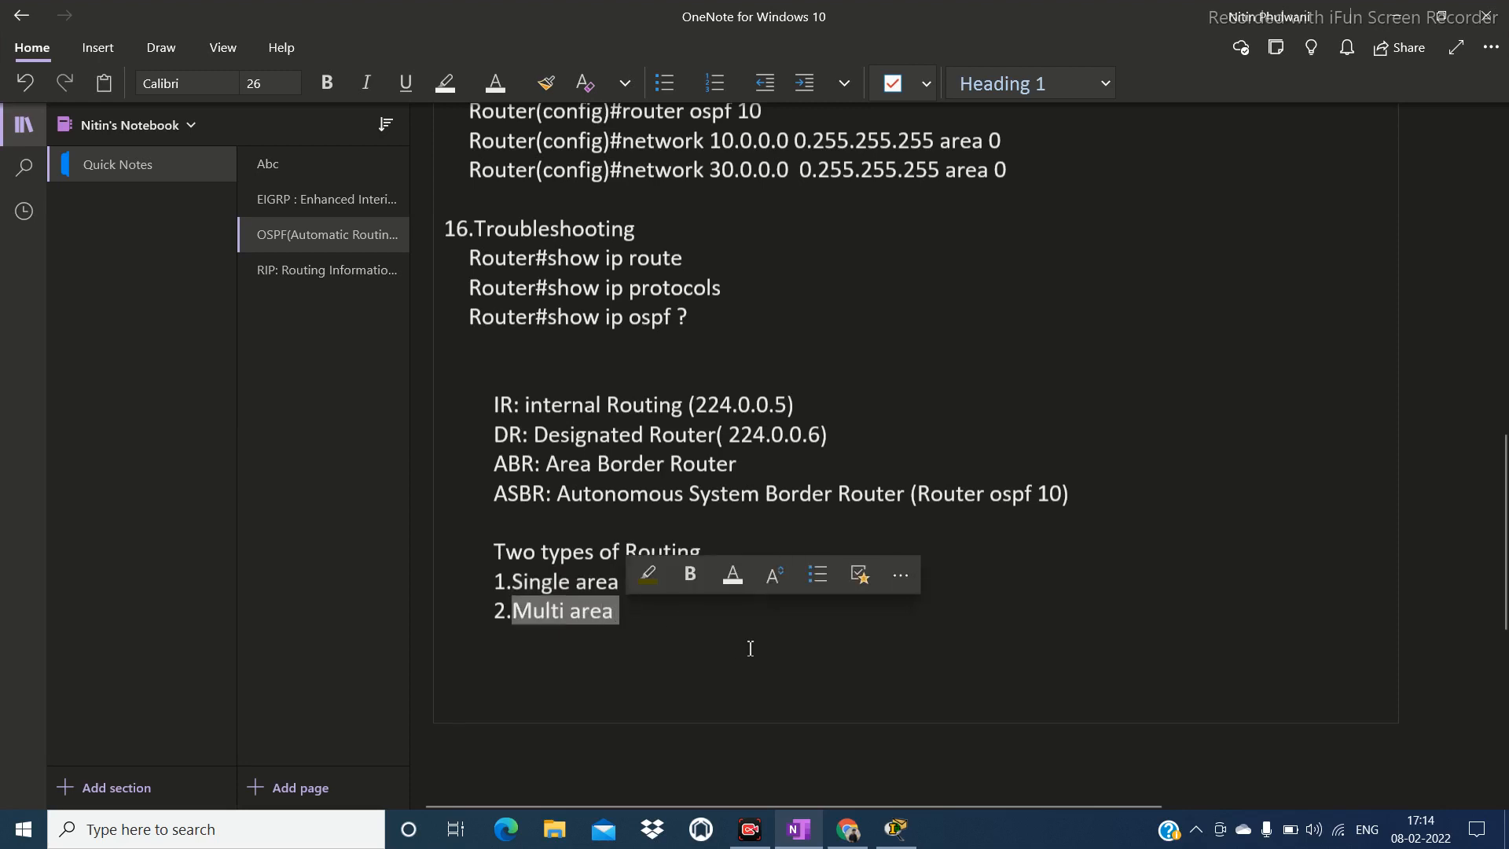
Switch to Cisco Packet Tracer and place three generic routers in a row along the upper part of the empty workspace.
left_click(908, 838)
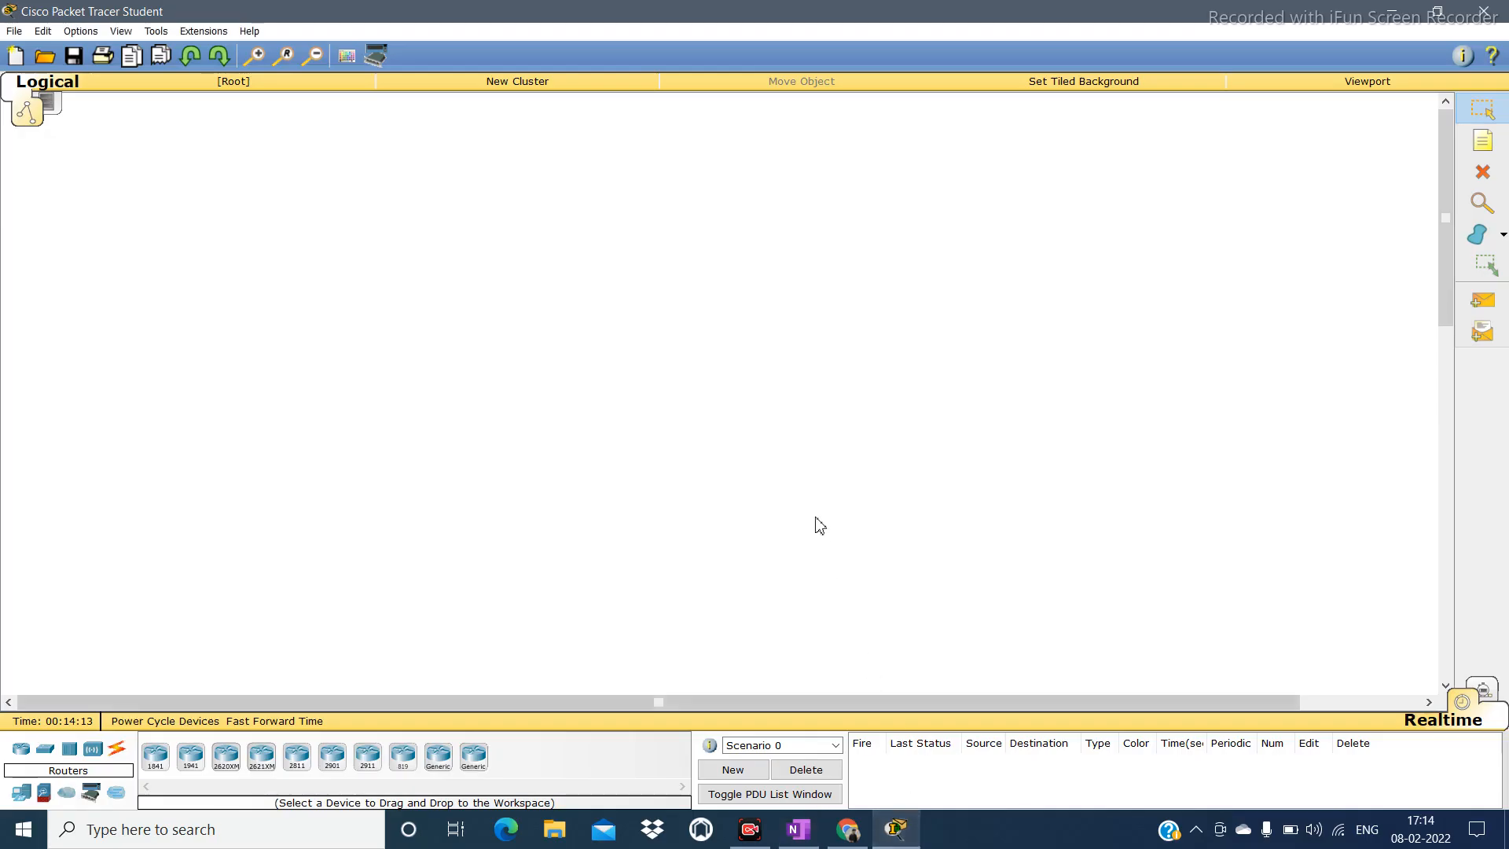
left_click(438, 756)
left_click(401, 157)
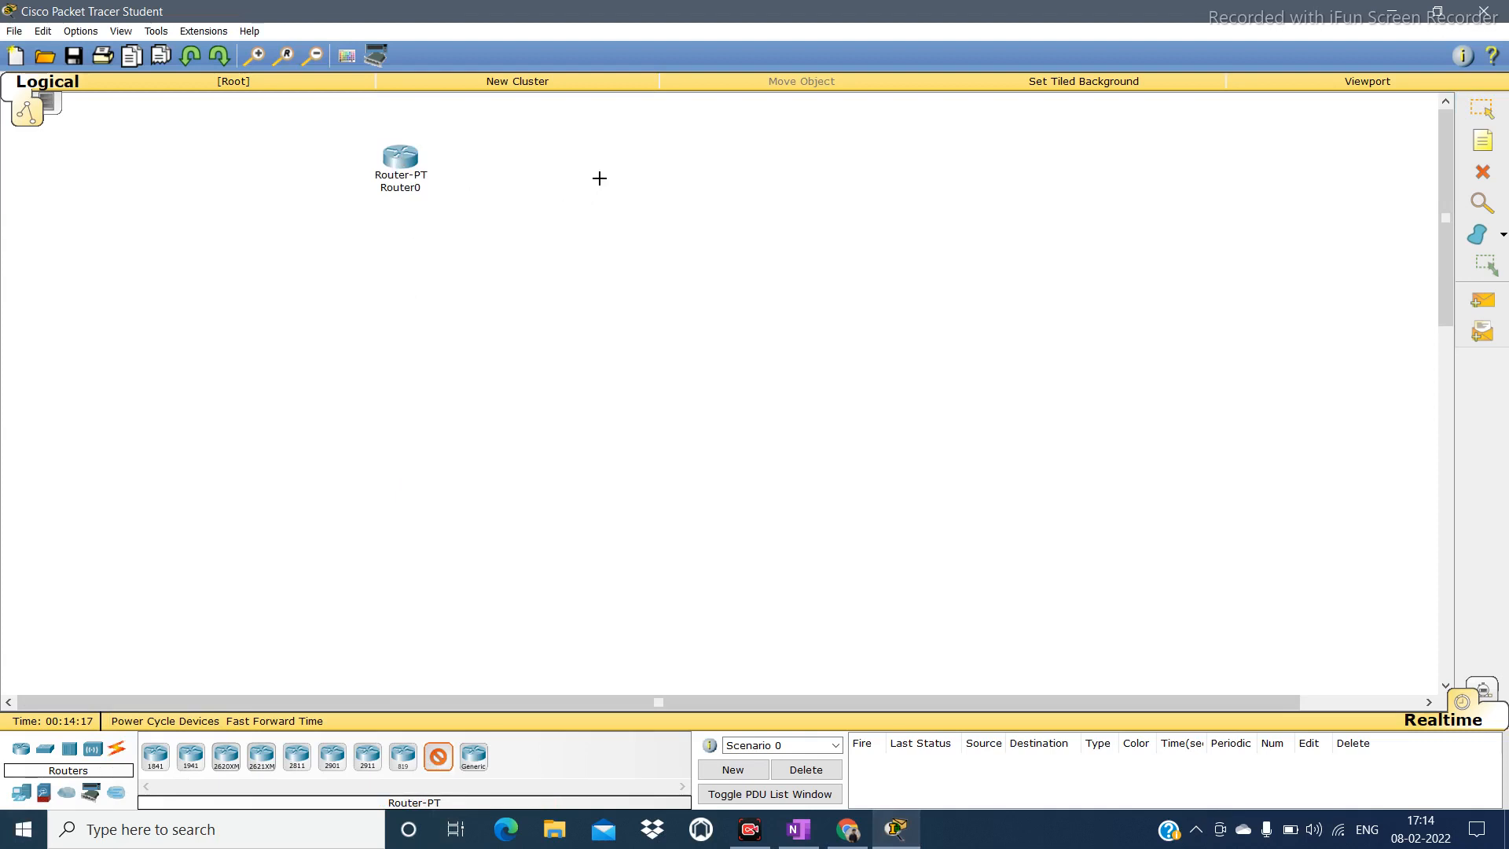
left_click(600, 164)
left_click(786, 152)
Place three generic Switch-PT switches, one below each router.
left_click(44, 748)
left_click(262, 757)
left_click(390, 340)
left_click(625, 318)
left_click(843, 324)
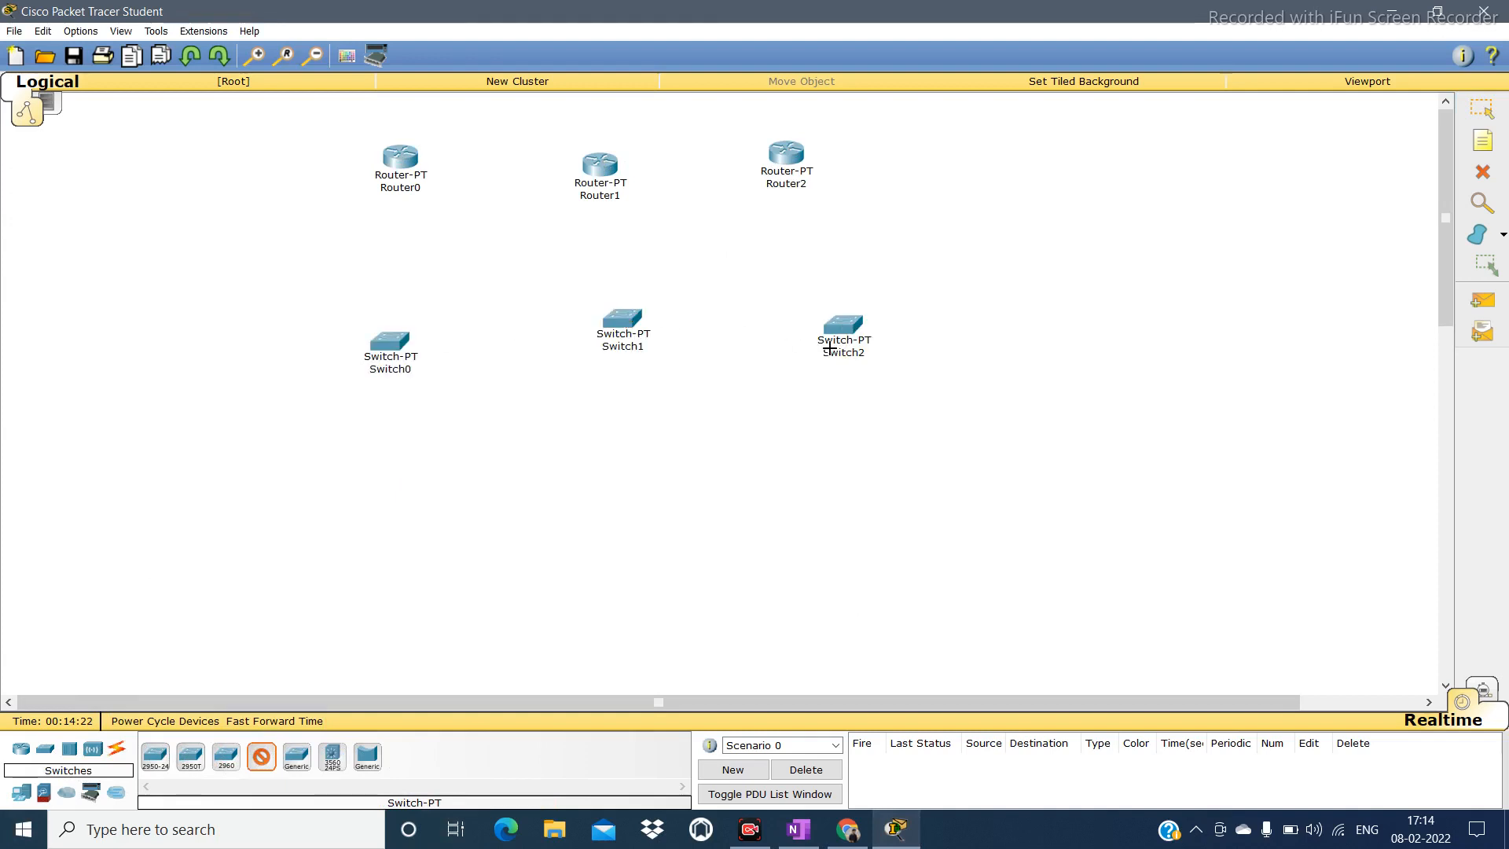
Place six generic PCs in a row beneath the switches, two for each switch.
left_click(21, 792)
left_click(155, 757)
left_click(288, 515)
left_click(348, 503)
left_click(592, 493)
left_click(630, 493)
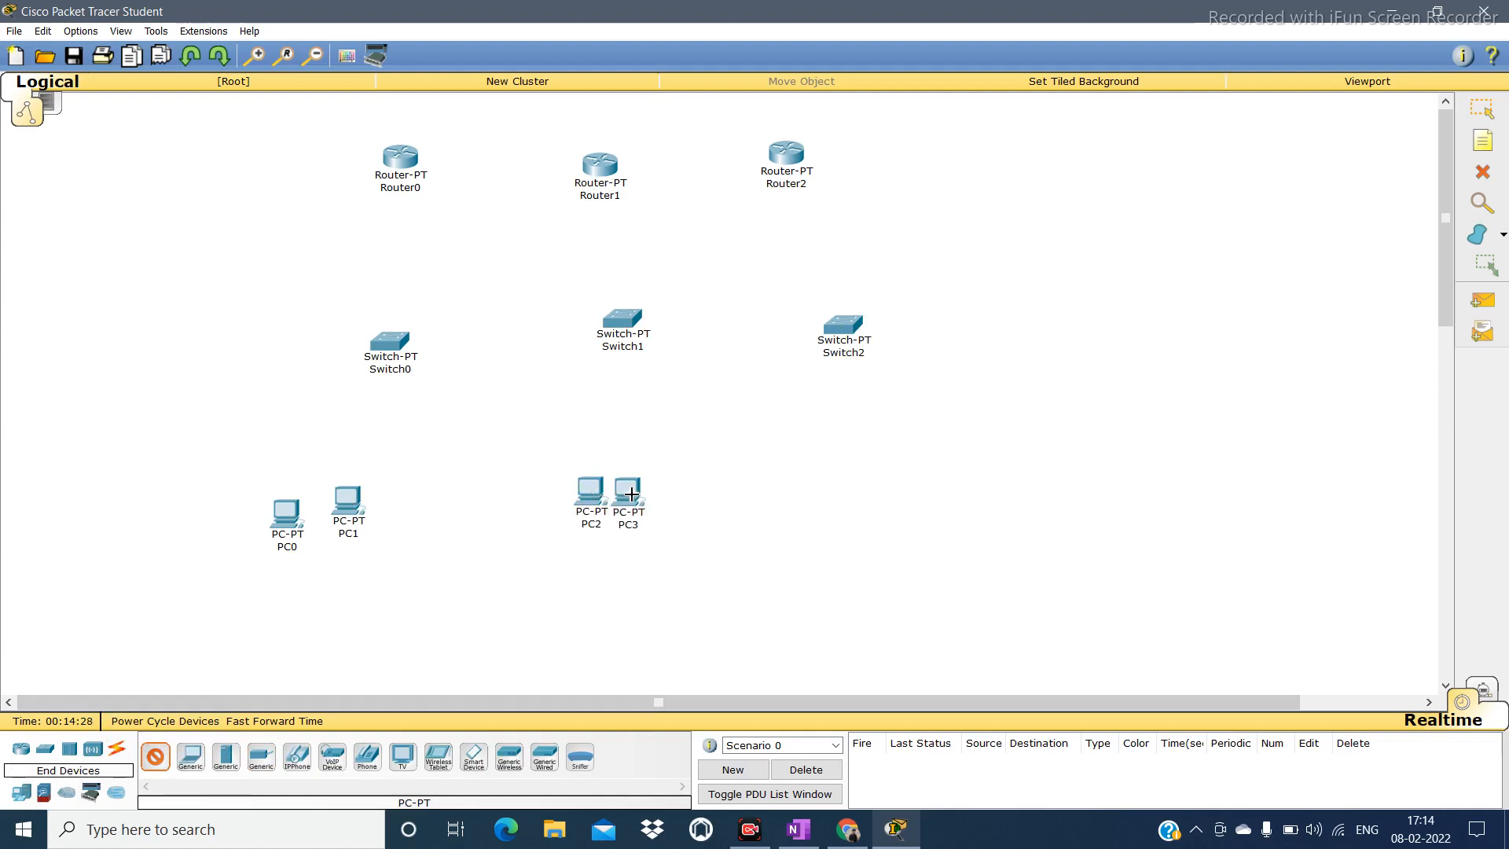
left_click(771, 487)
left_click(888, 482)
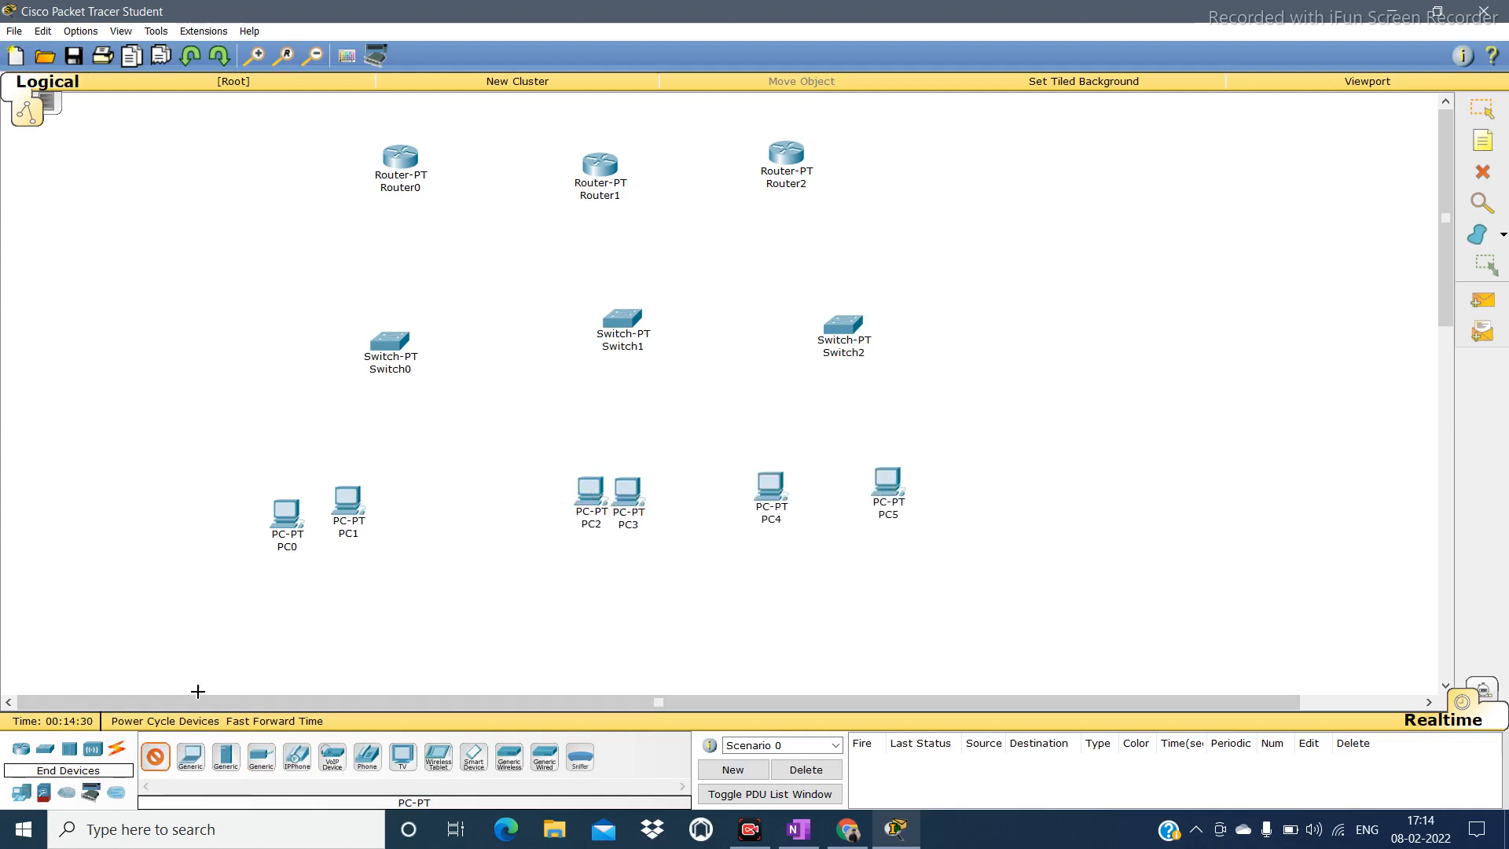
Link Router0 to Router1 and Router2 to Router1 using the automatically chosen connection type.
left_click(117, 748)
left_click(156, 756)
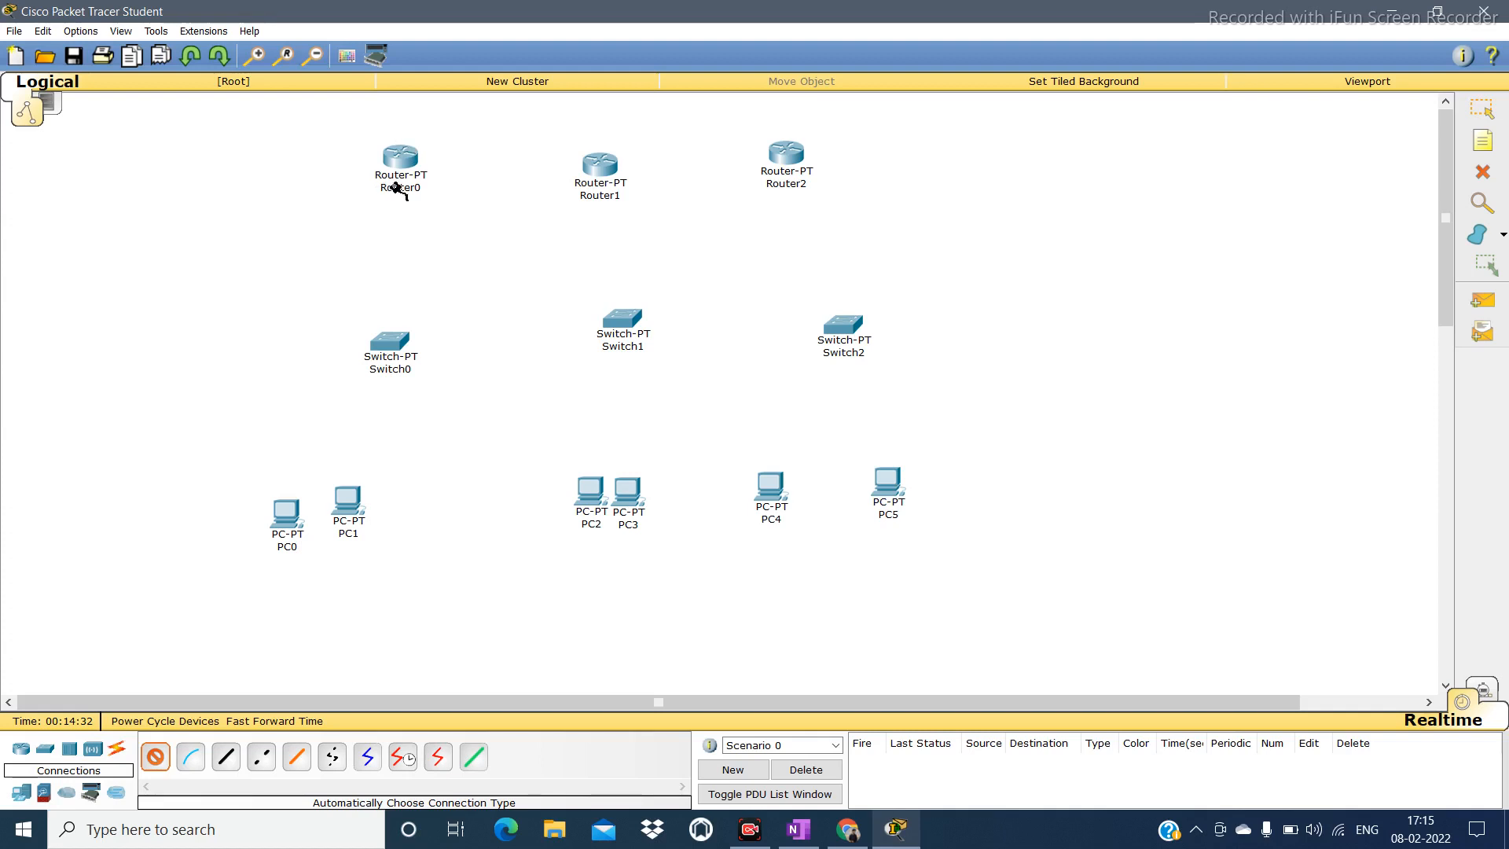
left_click(404, 157)
left_click(600, 161)
left_click(789, 151)
left_click(615, 167)
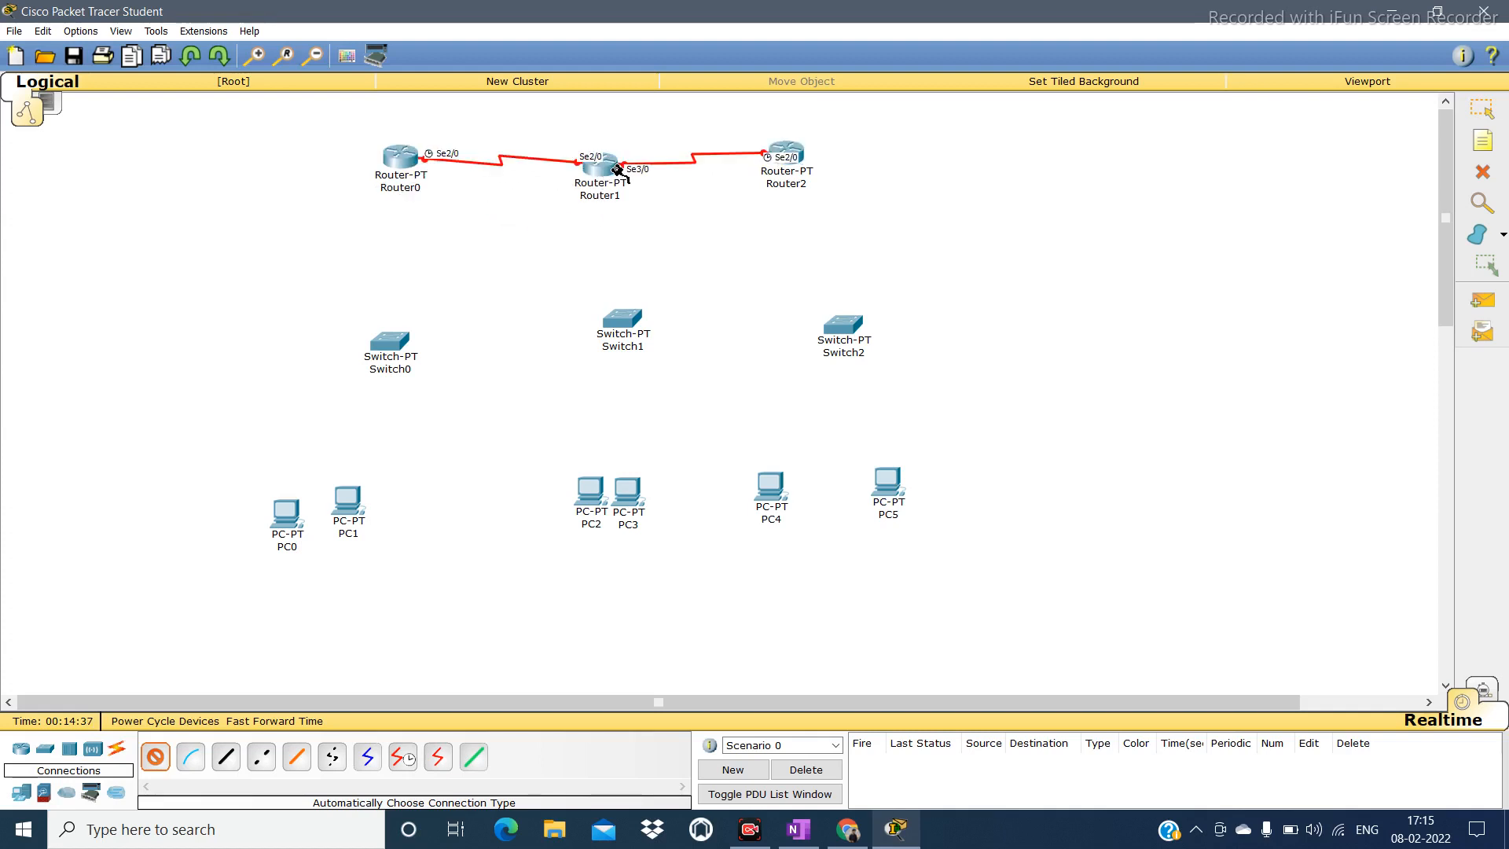
Connect Router0 to Switch0, and Switch0 to PC0 and PC1.
left_click(399, 174)
left_click(391, 340)
left_click(286, 513)
left_click(388, 344)
left_click(348, 500)
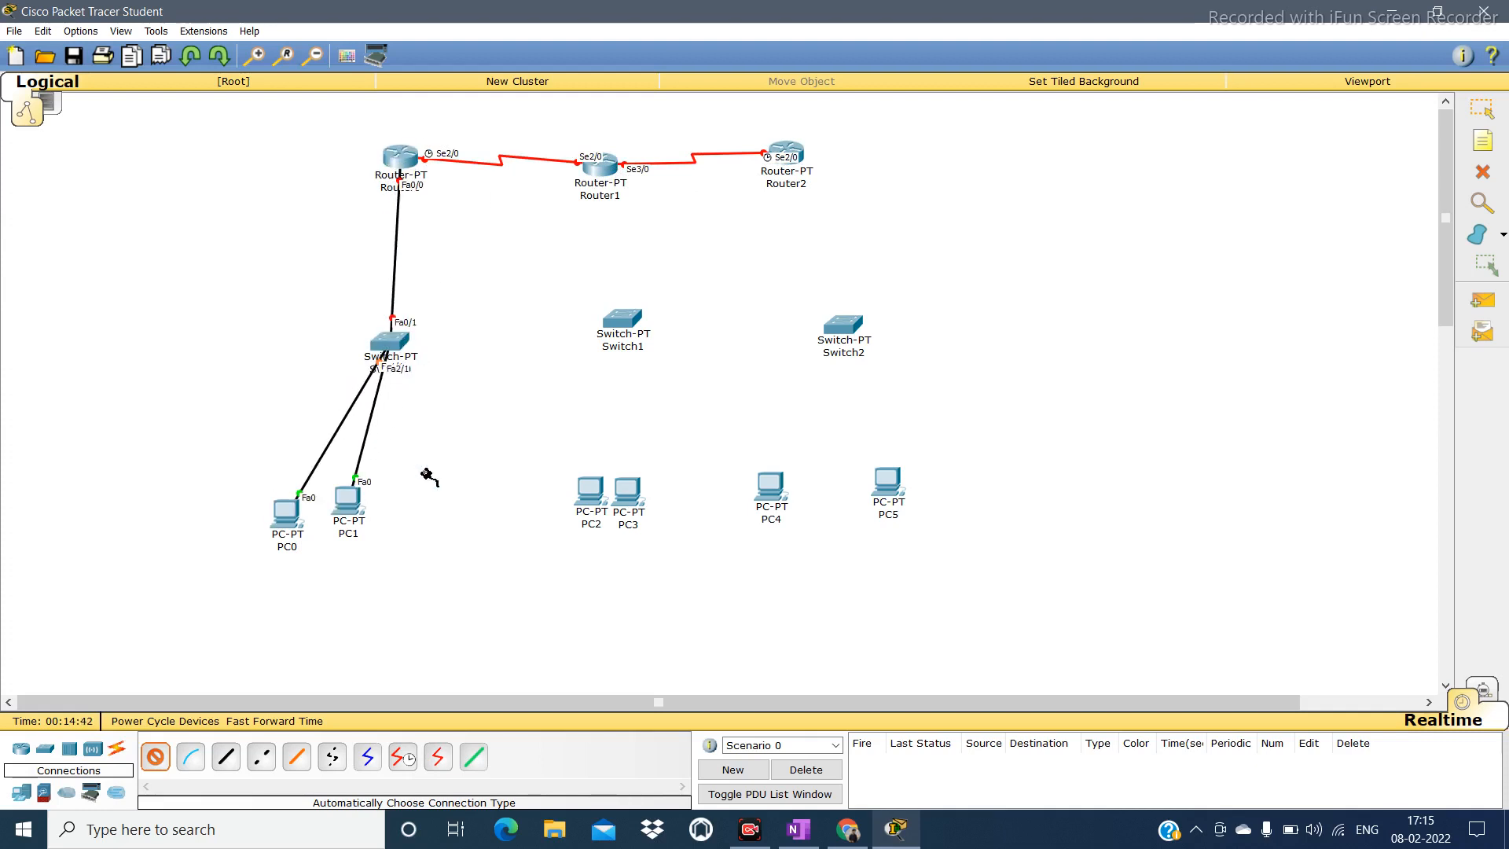
Connect Router1 to Switch1, and Switch1 to PC2 and PC3.
left_click(601, 174)
left_click(620, 321)
left_click(617, 334)
left_click(589, 491)
left_click(629, 324)
left_click(628, 491)
Connect Router2 to Switch2, and Switch2 to PC4 and PC5.
left_click(810, 151)
left_click(853, 328)
left_click(833, 357)
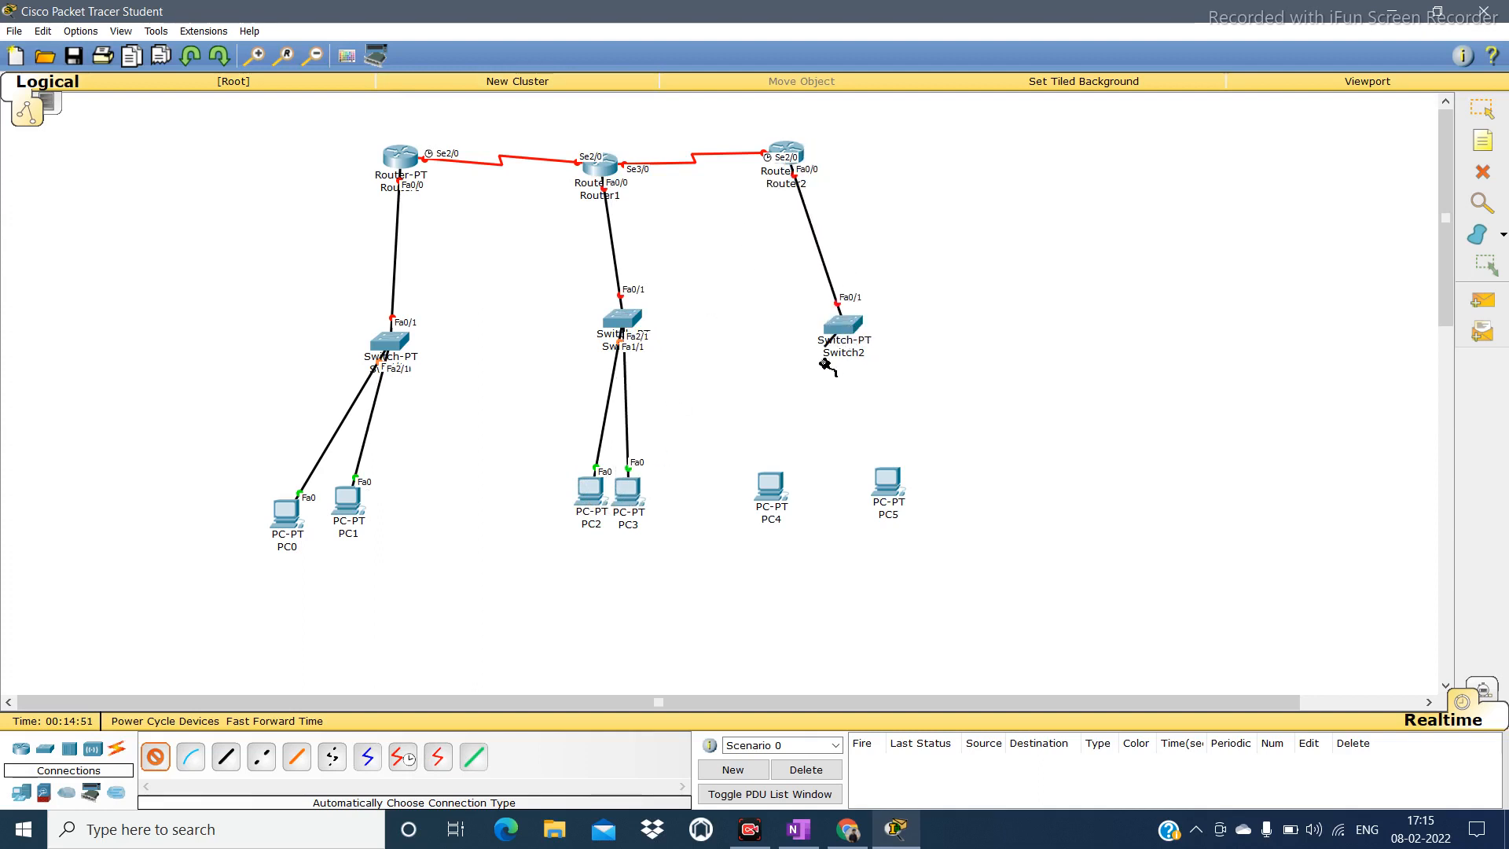
left_click(770, 487)
left_click(845, 327)
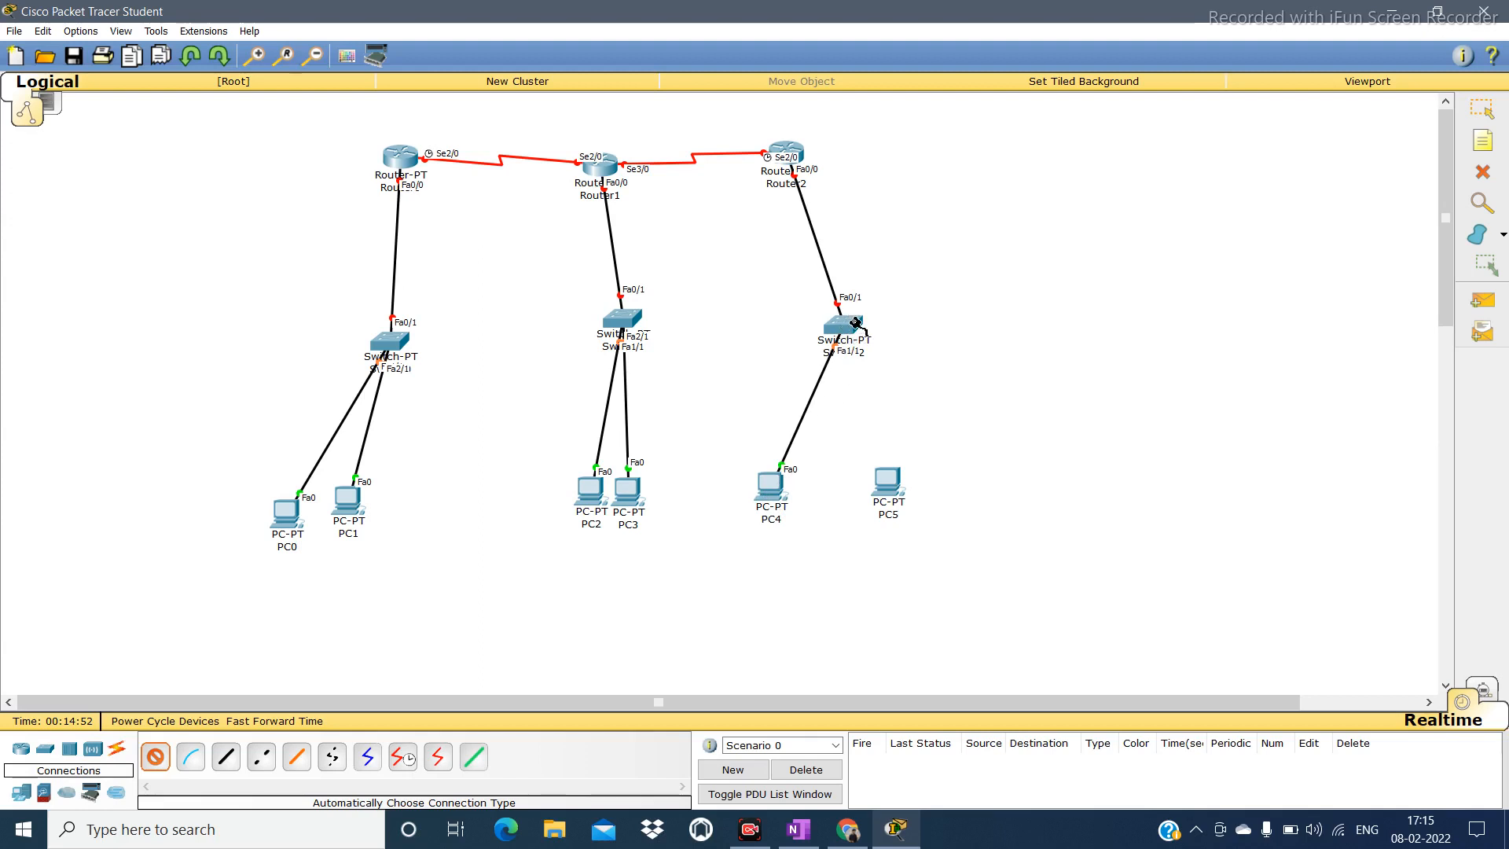
left_click(886, 479)
Add a note reading 10.0.0.1 and 255.0.0.0 beside the link between Router0 and Switch0.
left_click(1484, 142)
left_click(353, 217)
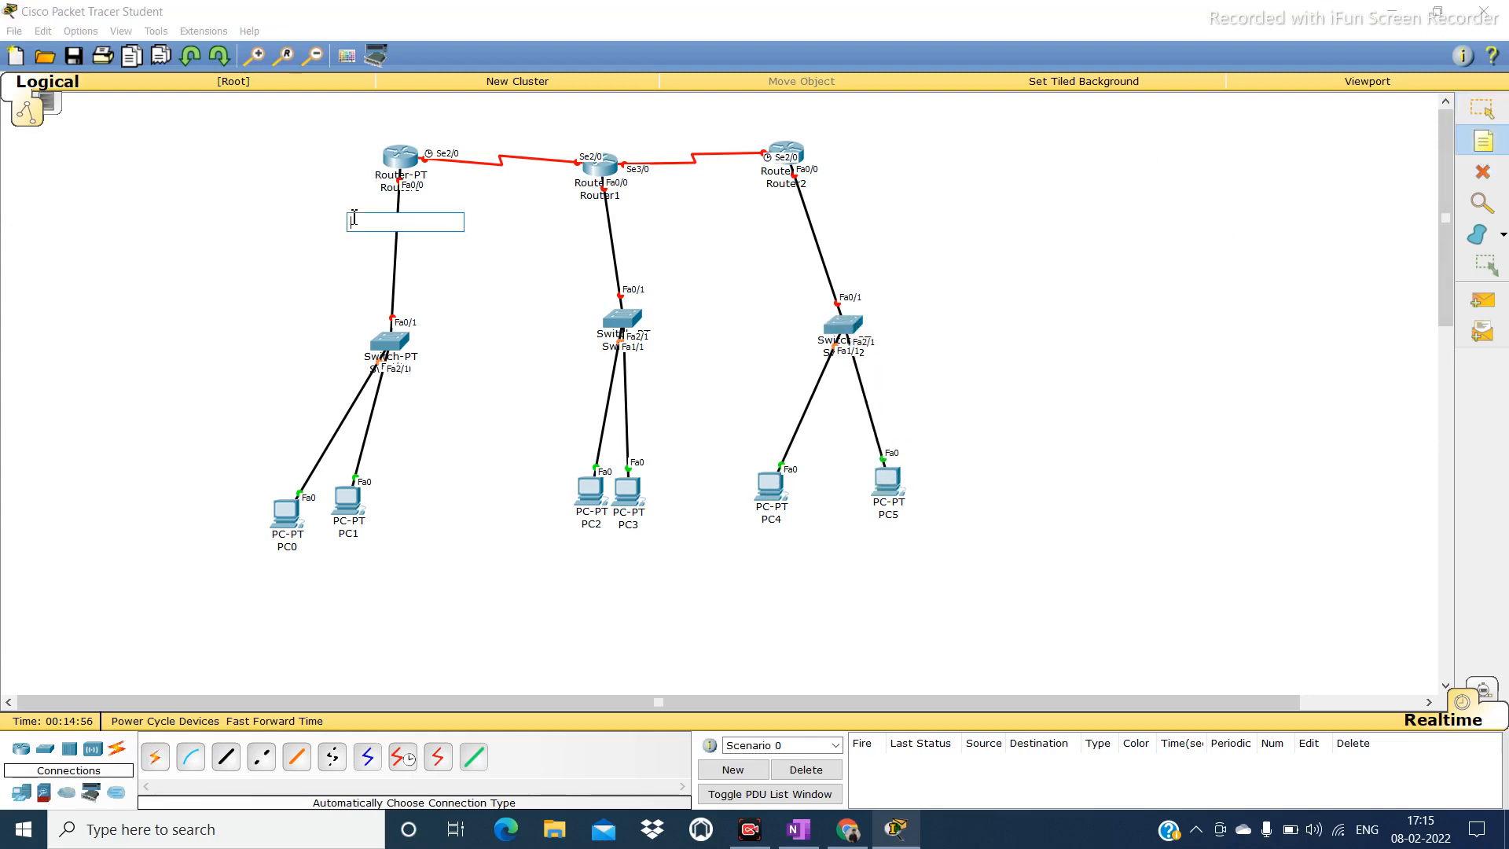
type("10.0")
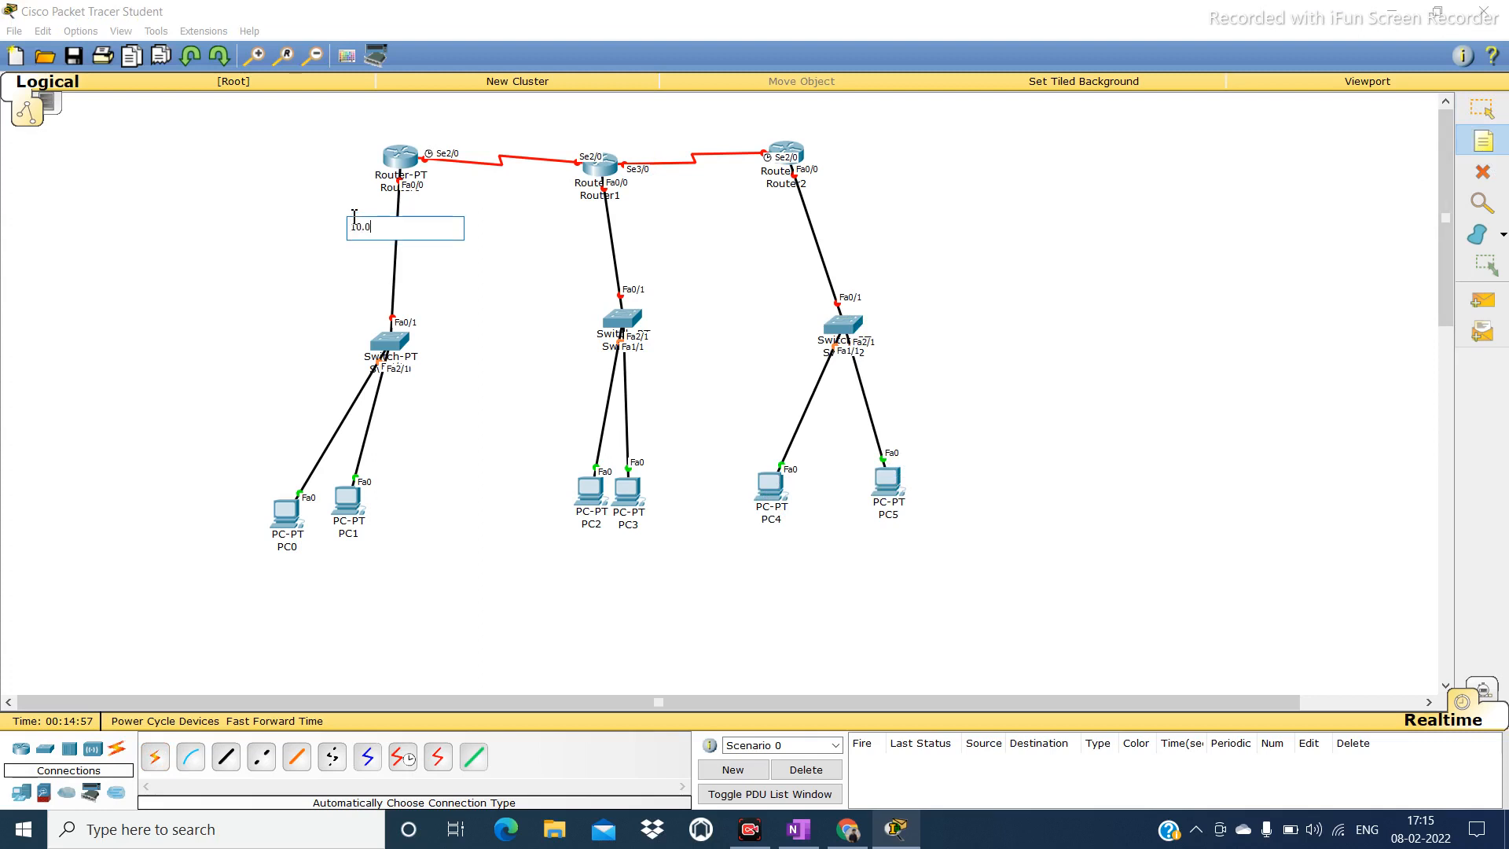
type(".0.1")
key("Return")
type("255.0.0.0")
Label the Router0–Router1 serial link with notes 20.0.0.1 at Router0 and 20.0.0.2 at Router1, each with mask 255.0.0.0.
left_click(422, 131)
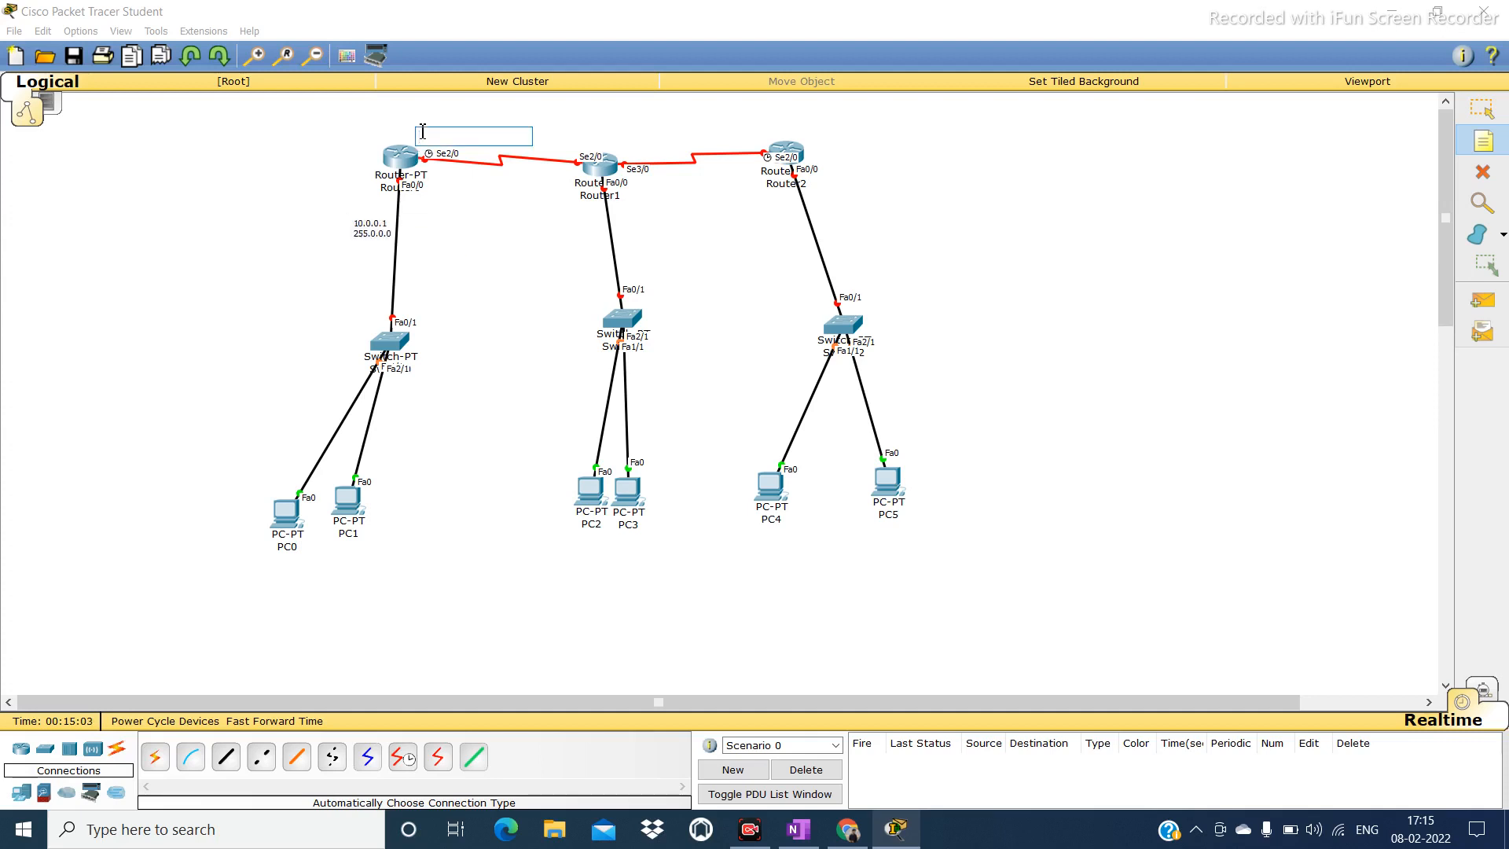
type("20.0.0.")
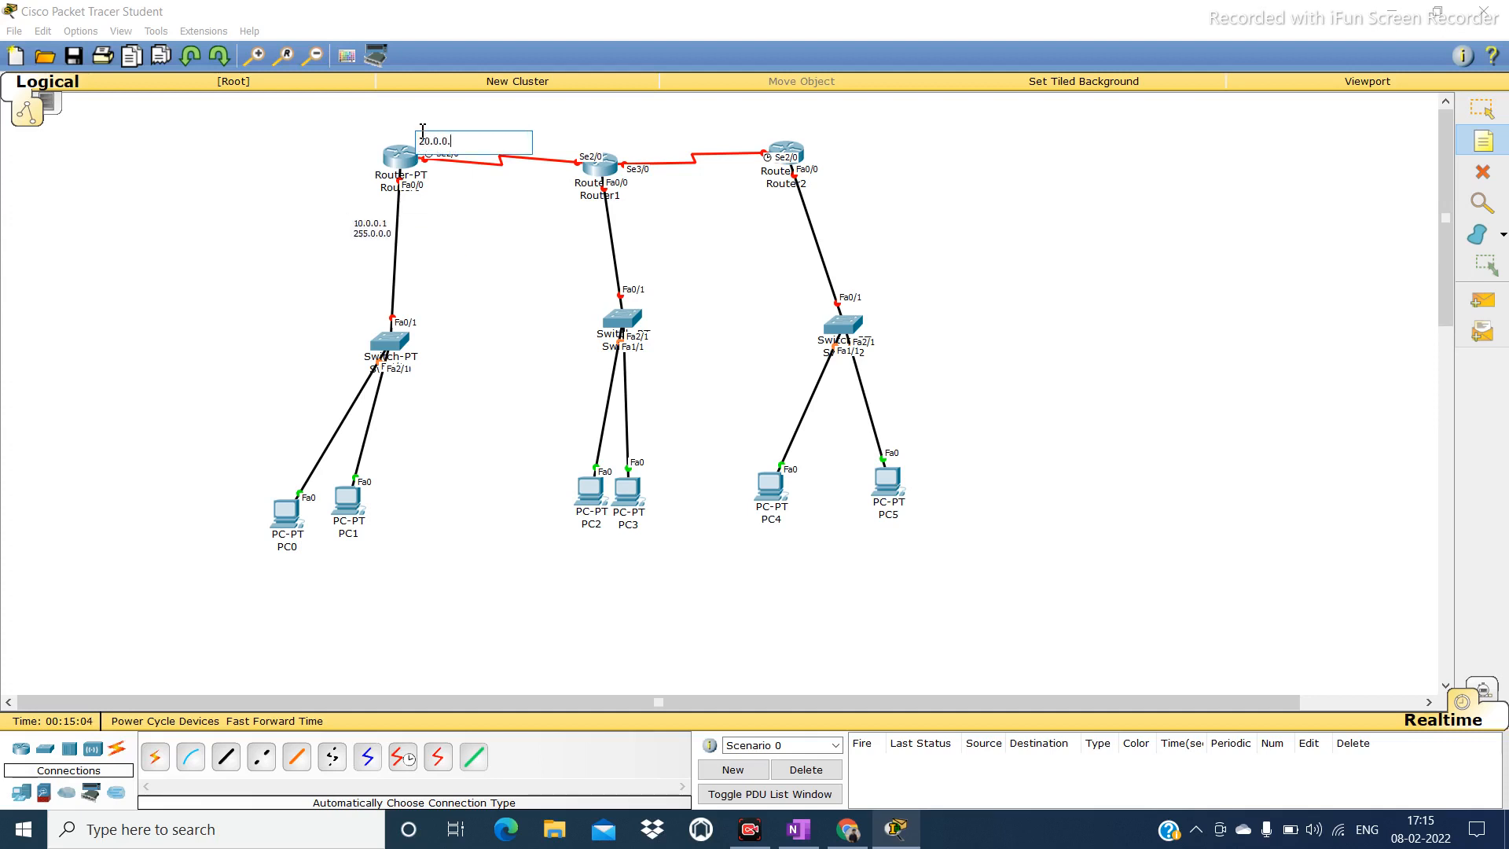
type("0")
key("Return")
type("255")
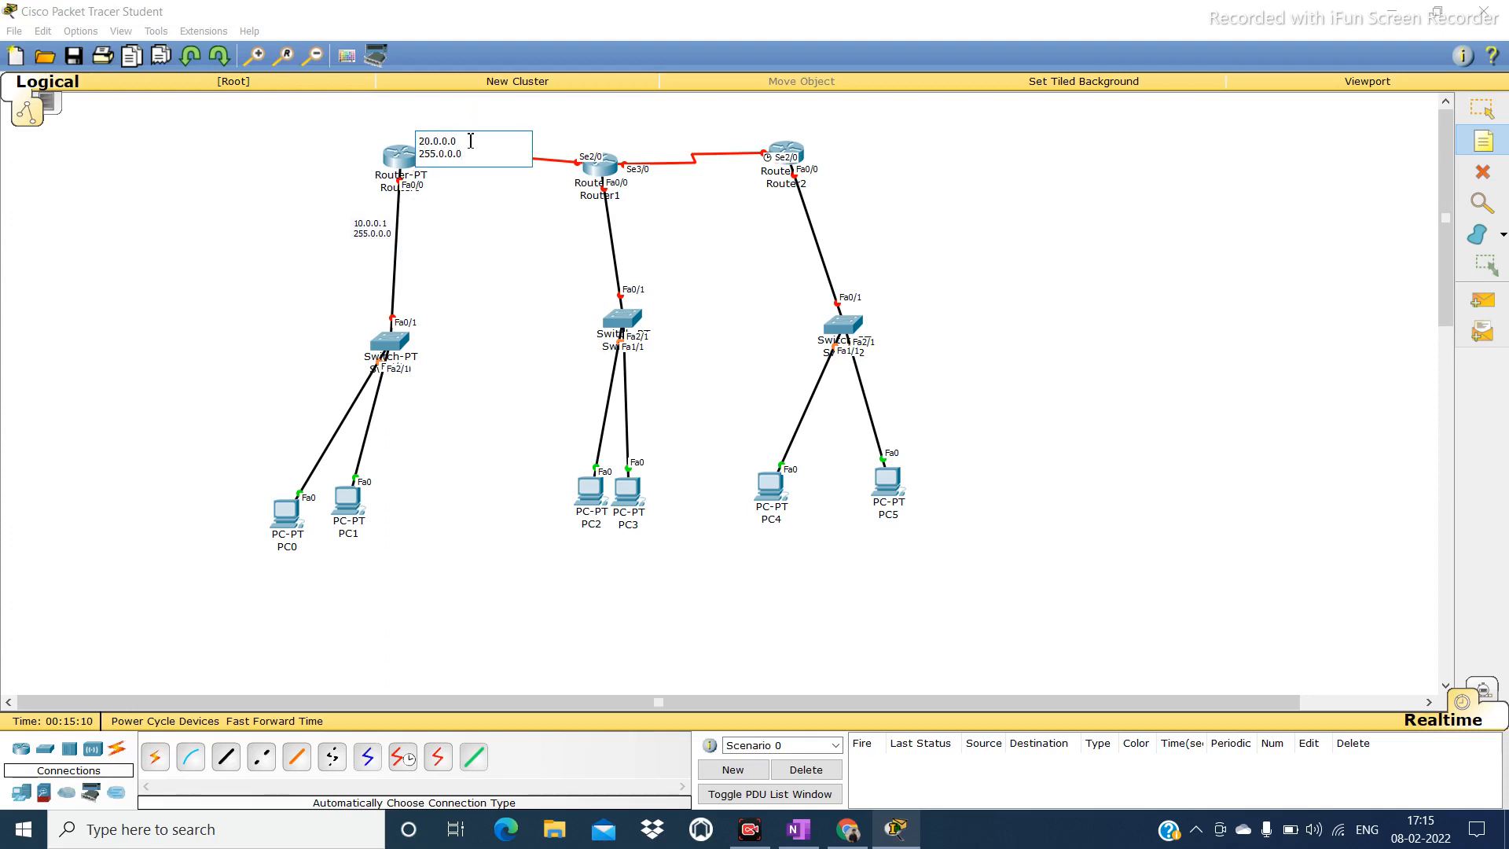
key("BackSpace")
left_click(533, 111)
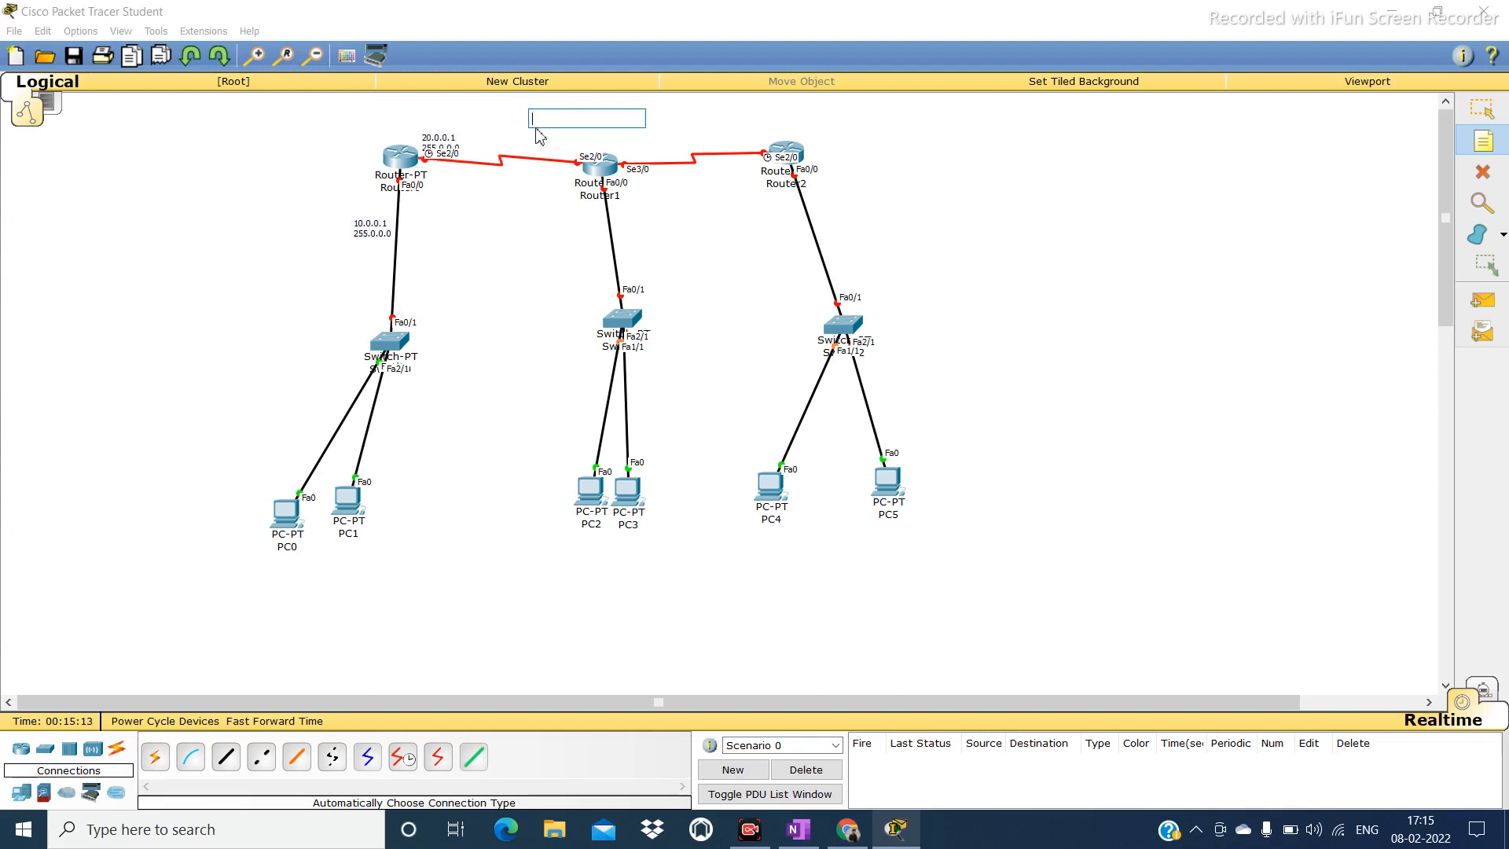
type("20")
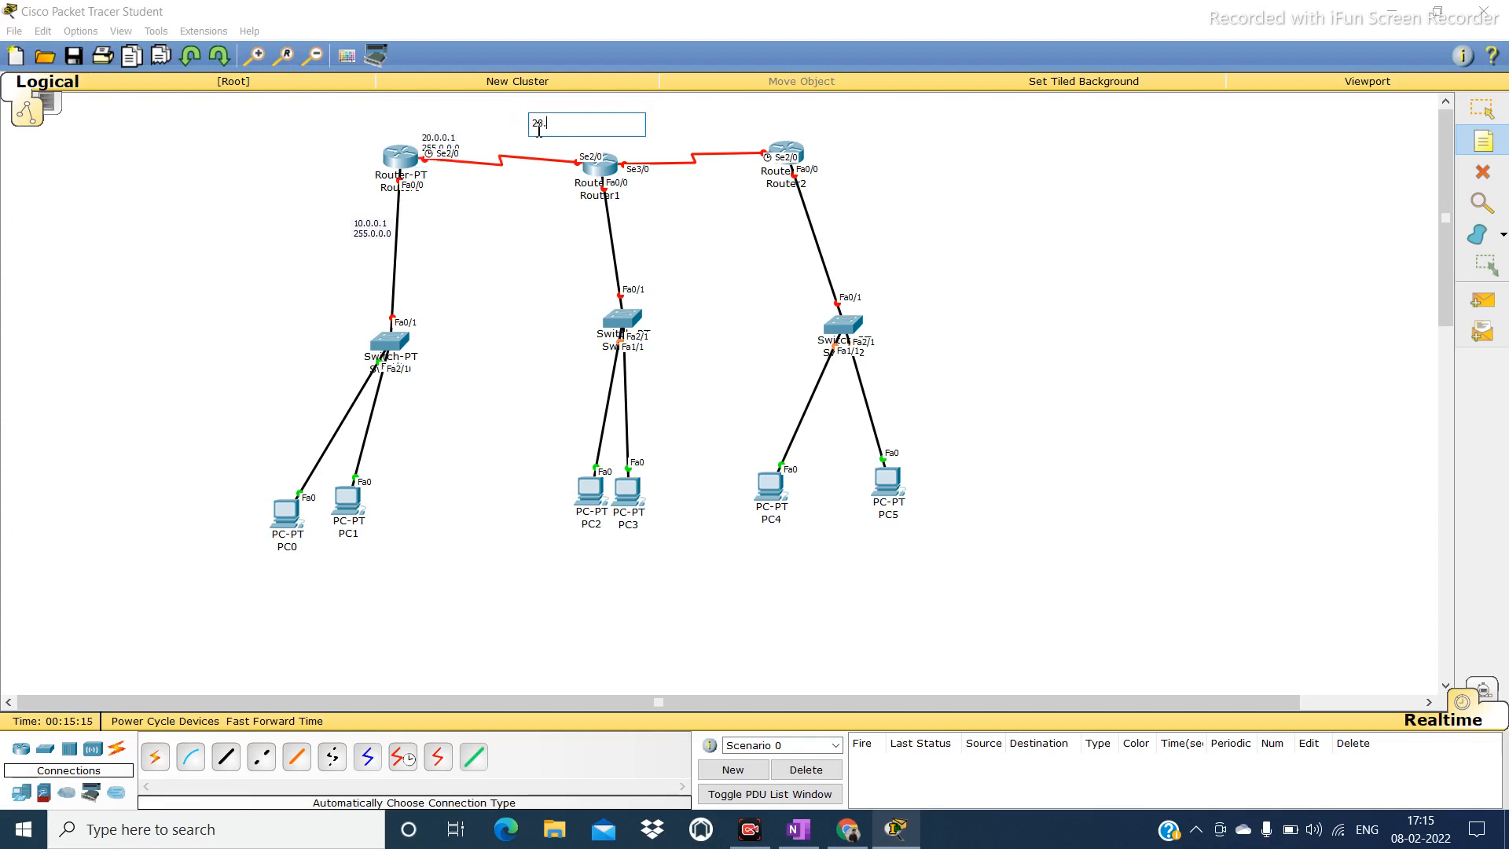
type(".0.0.2")
key("Return")
Label the Router1–Router2 serial link with notes 40.0.0.1 at Router1 and 40.0.0.2 at Router2, each with mask 255.0.0.0.
left_click(653, 133)
type("3")
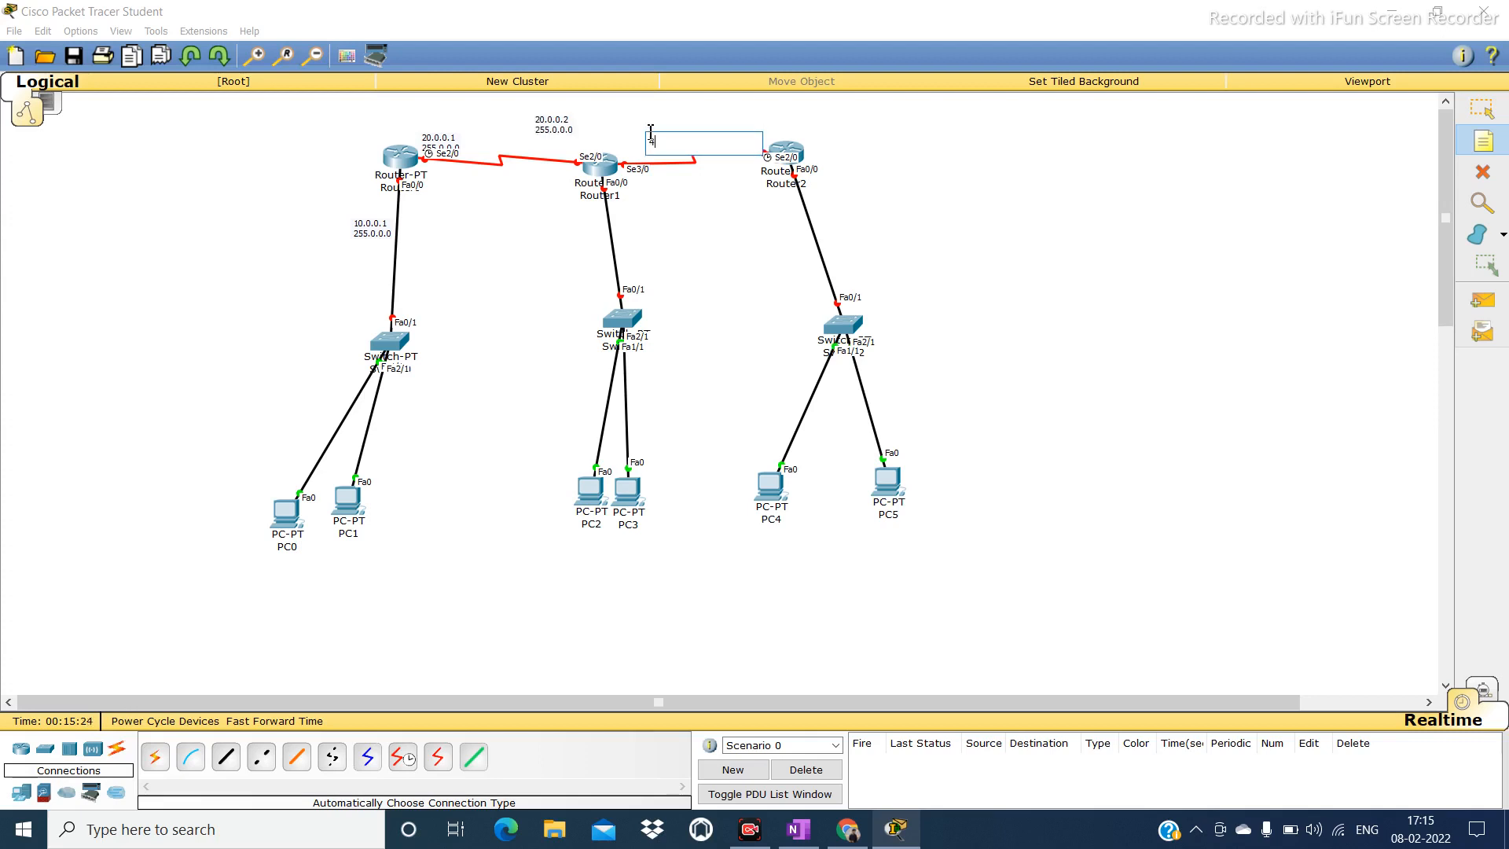
type("0.0.0.1")
key("Return")
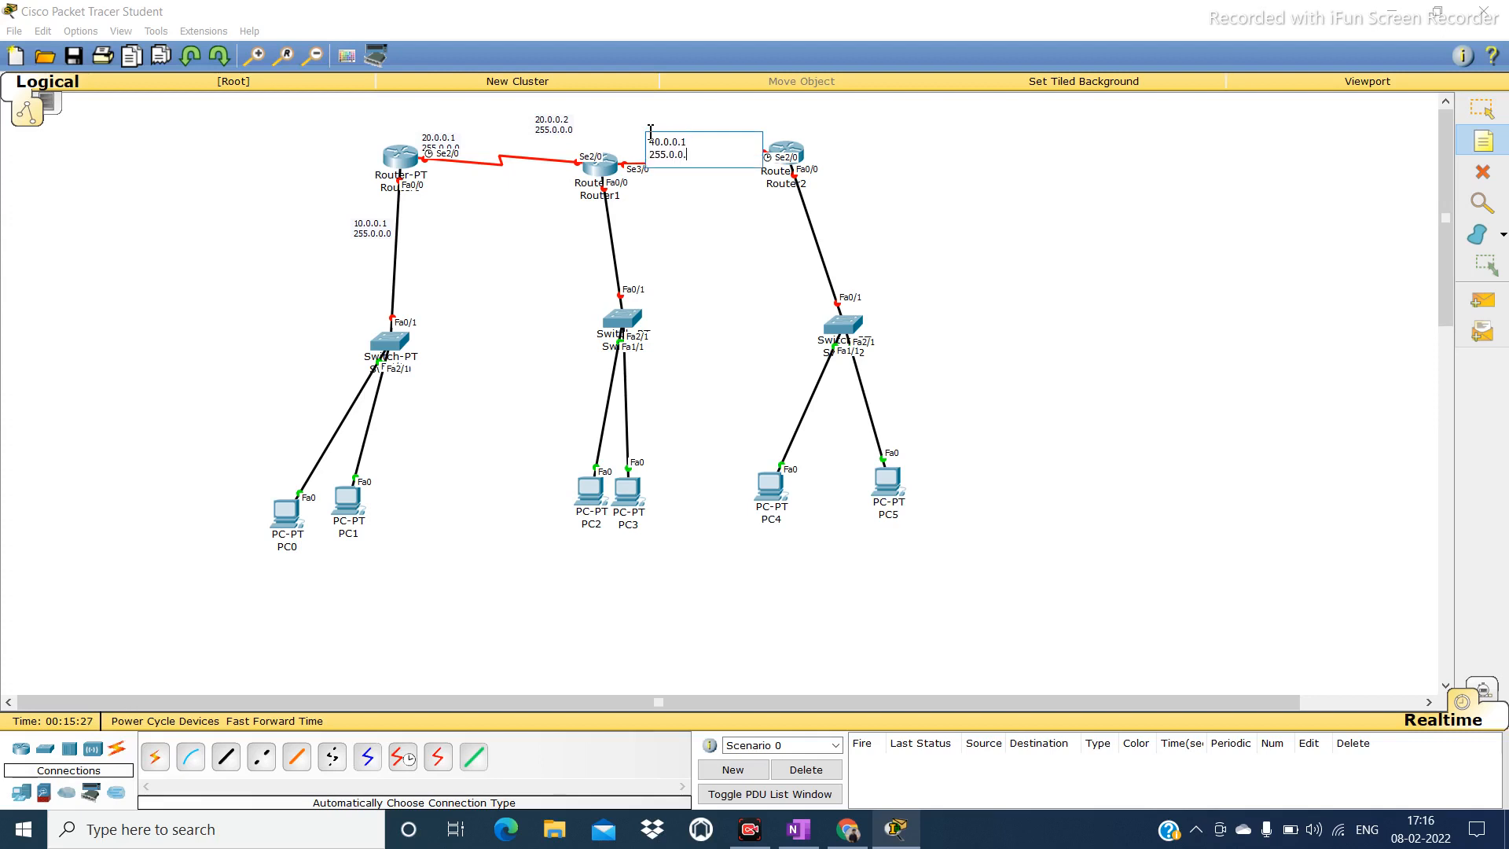
left_click(723, 112)
type("4")
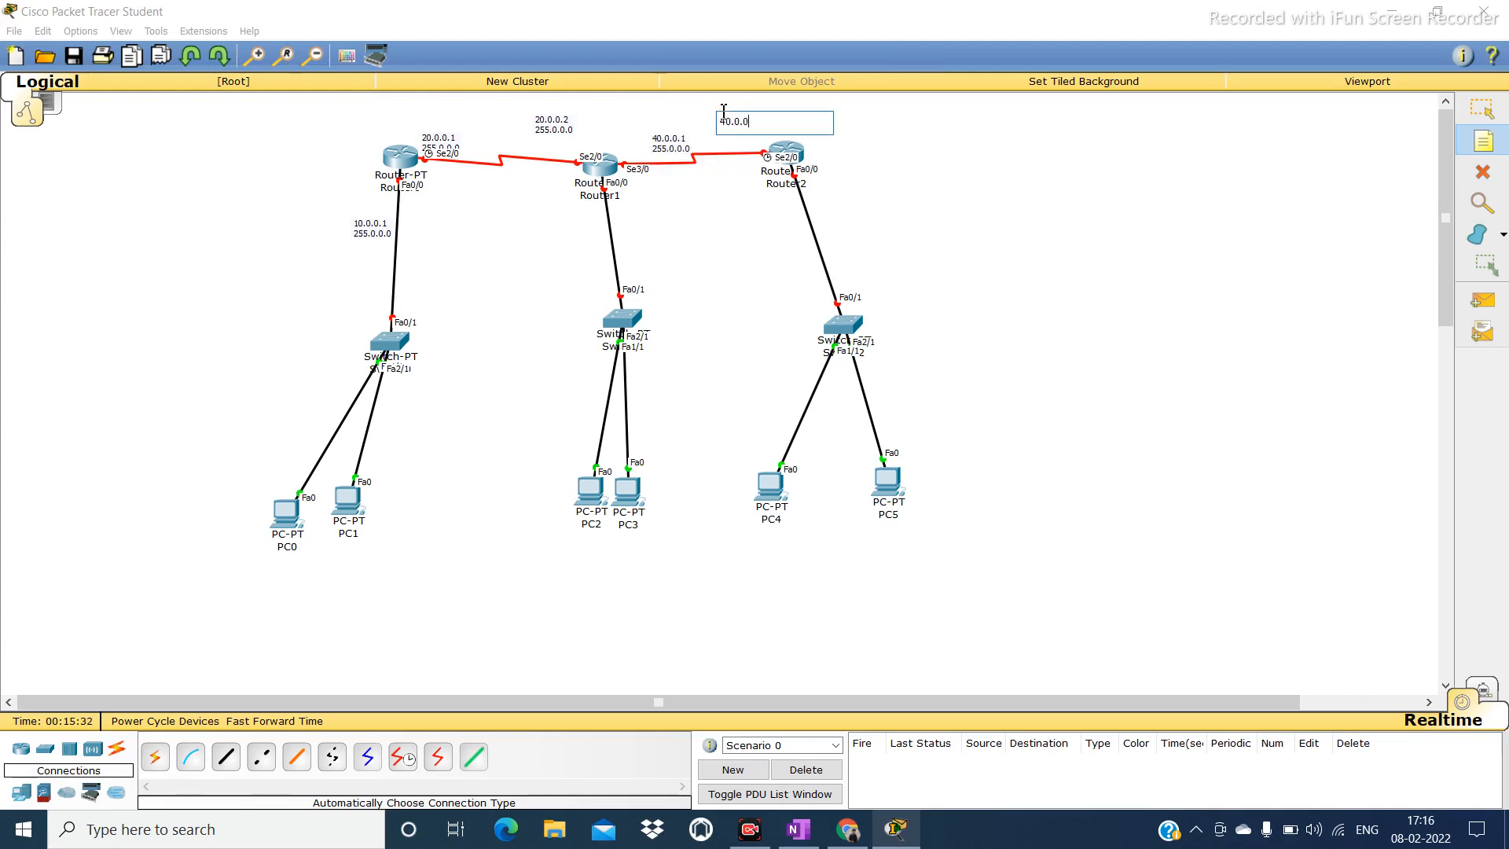
type("0.0.0.2")
key("Return")
Add a note reading 30.0.0.1 and 255.0.0.0 beside the link between Router1 and Switch1.
left_click(582, 234)
type("3")
key("Return")
type("0.0.")
key("BackSpace")
key("BackSpace")
key("BackSpace")
key("BackSpace")
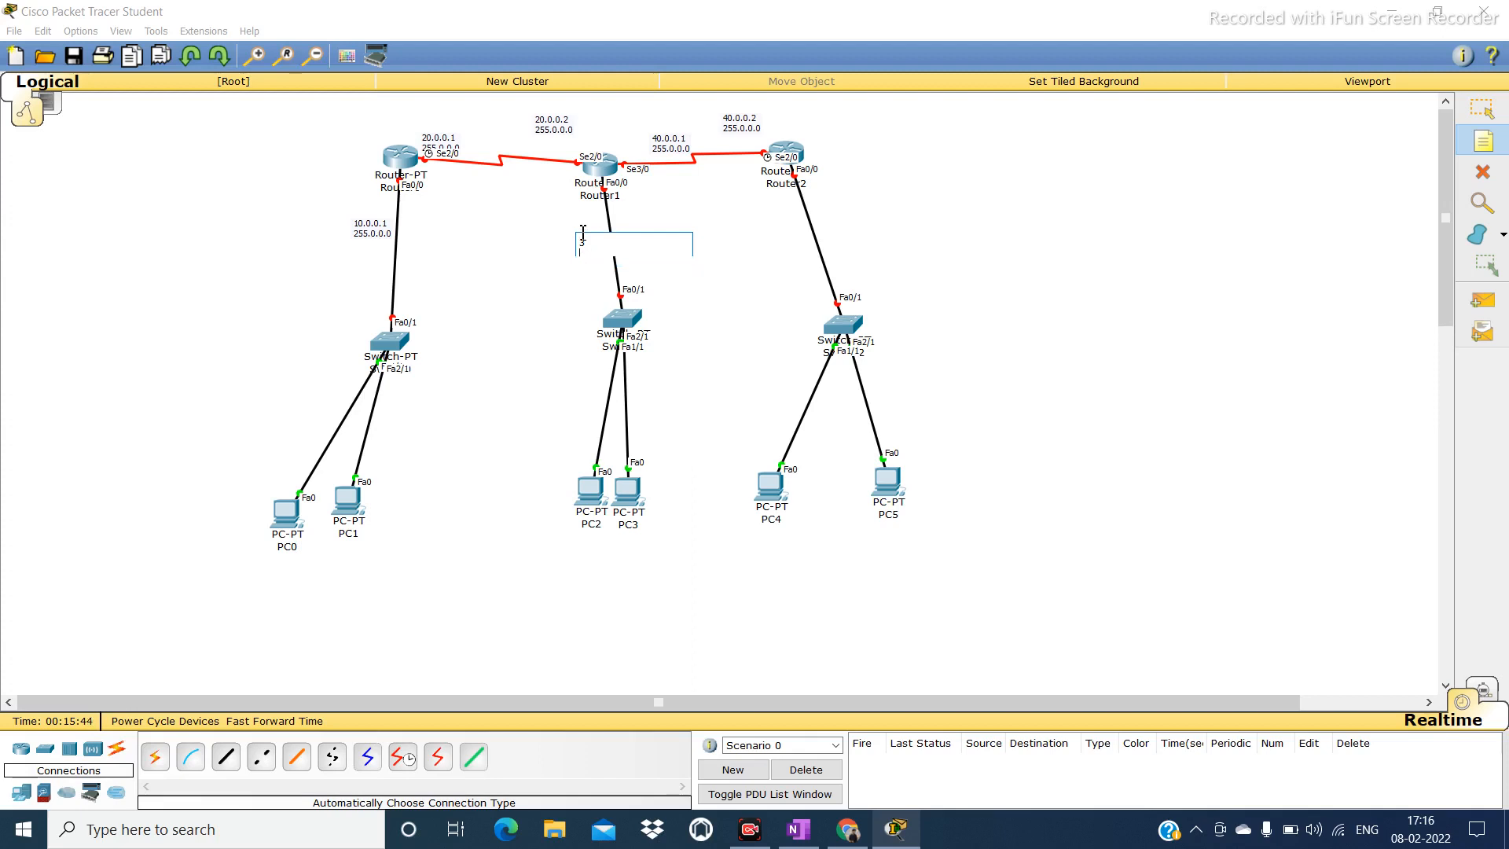
type("0.0.0.1")
key("Return")
type("255.0.0.0")
Add a note reading 50.0.0.1 and 255.0.0.0 beside the link between Router2 and Switch2.
left_click(791, 236)
type("50.0.0")
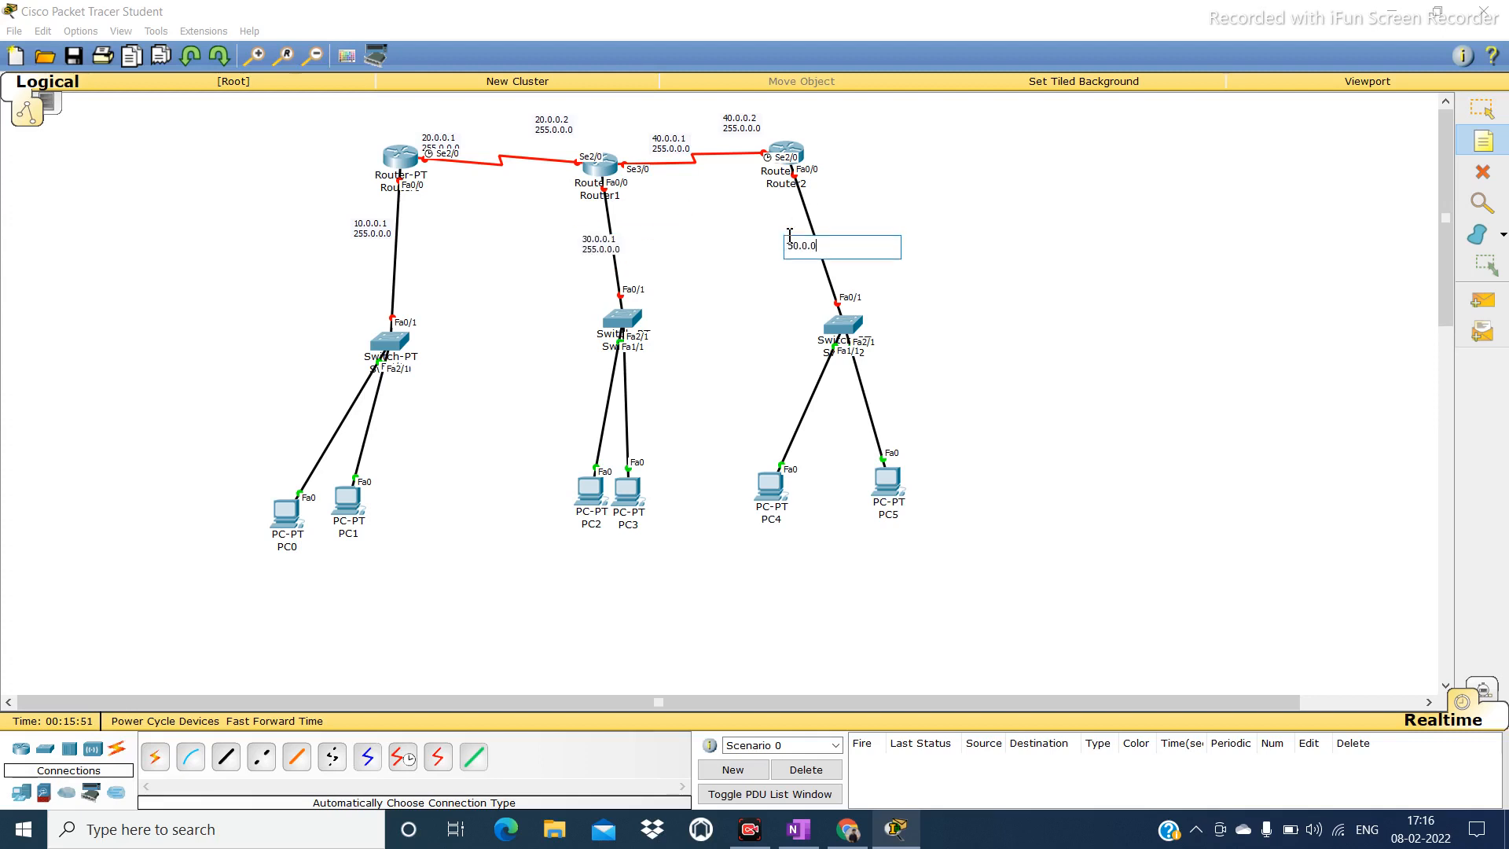
type(".1")
key("Return")
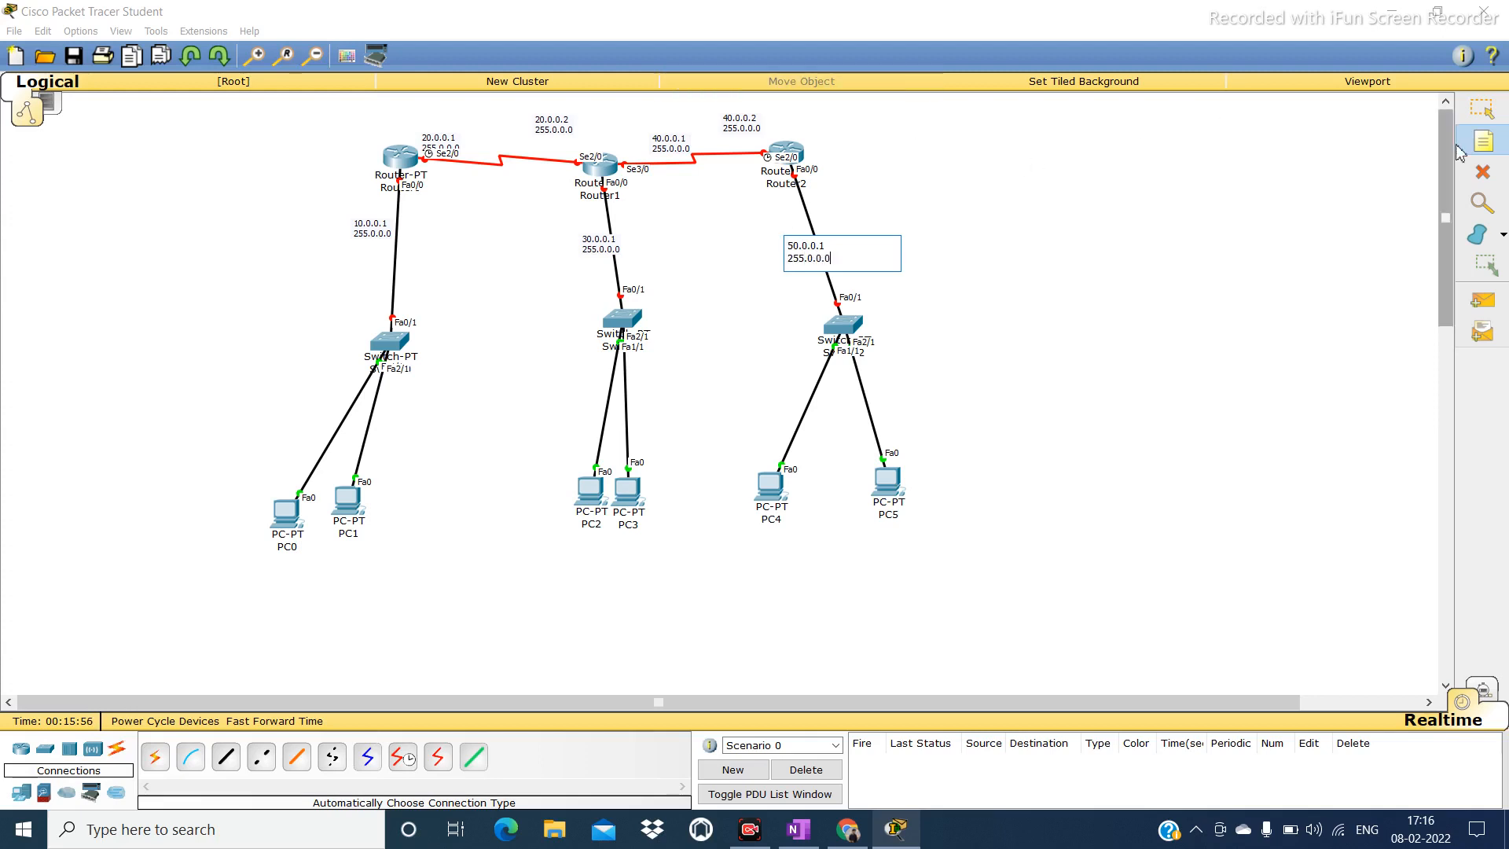
Move Router2, Switch2 and their address notes farther from Router1, and adjust Router1 and its 40.0.0.1 note.
left_click(1475, 114)
left_click_drag(807, 157, 927, 157)
left_click_drag(841, 325, 918, 312)
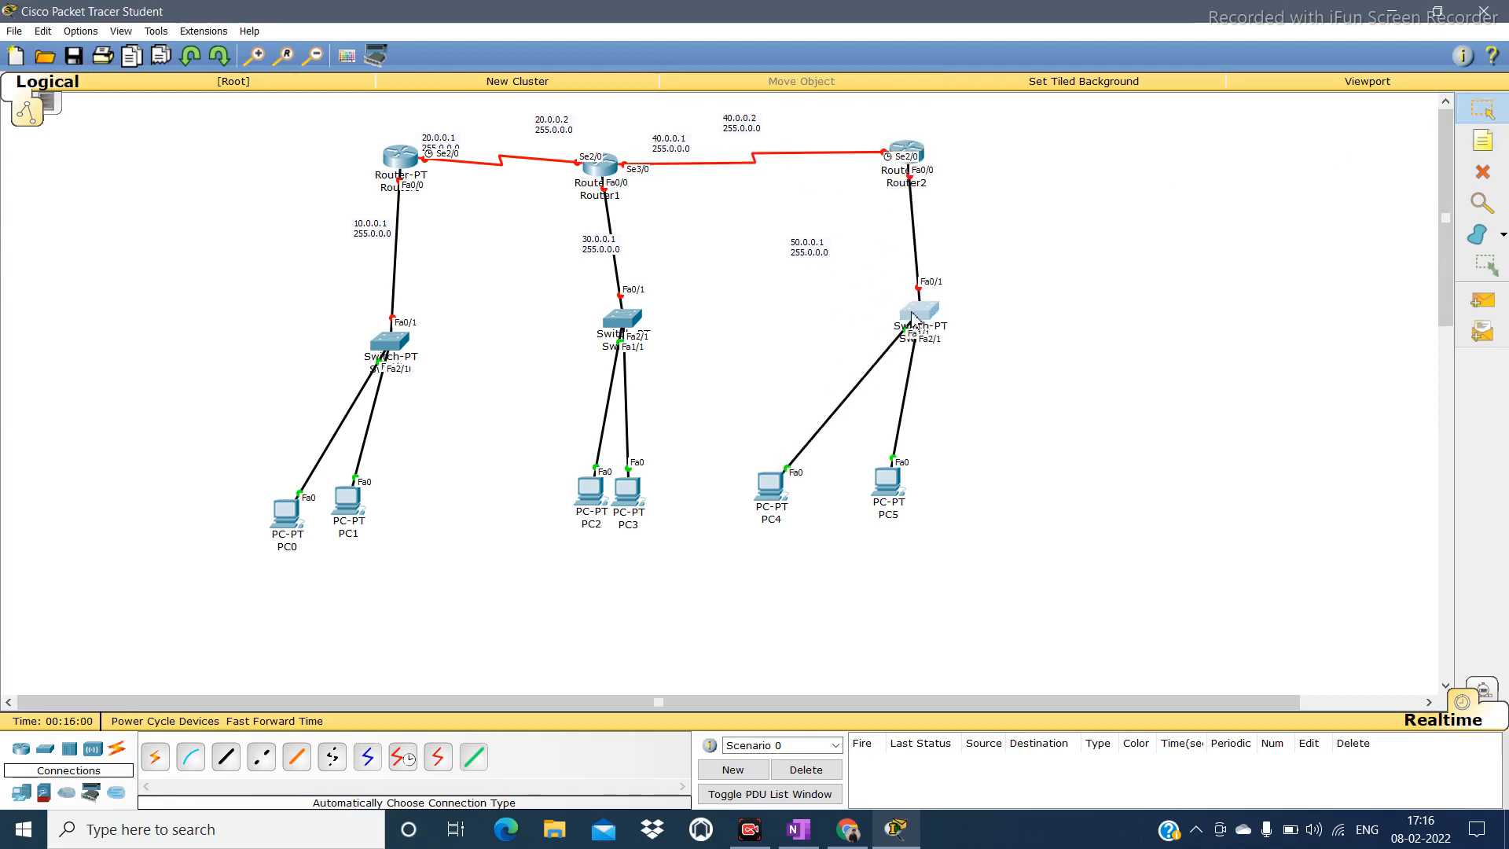
left_click_drag(814, 262, 926, 262)
left_click_drag(745, 126, 855, 145)
left_click_drag(673, 143, 647, 176)
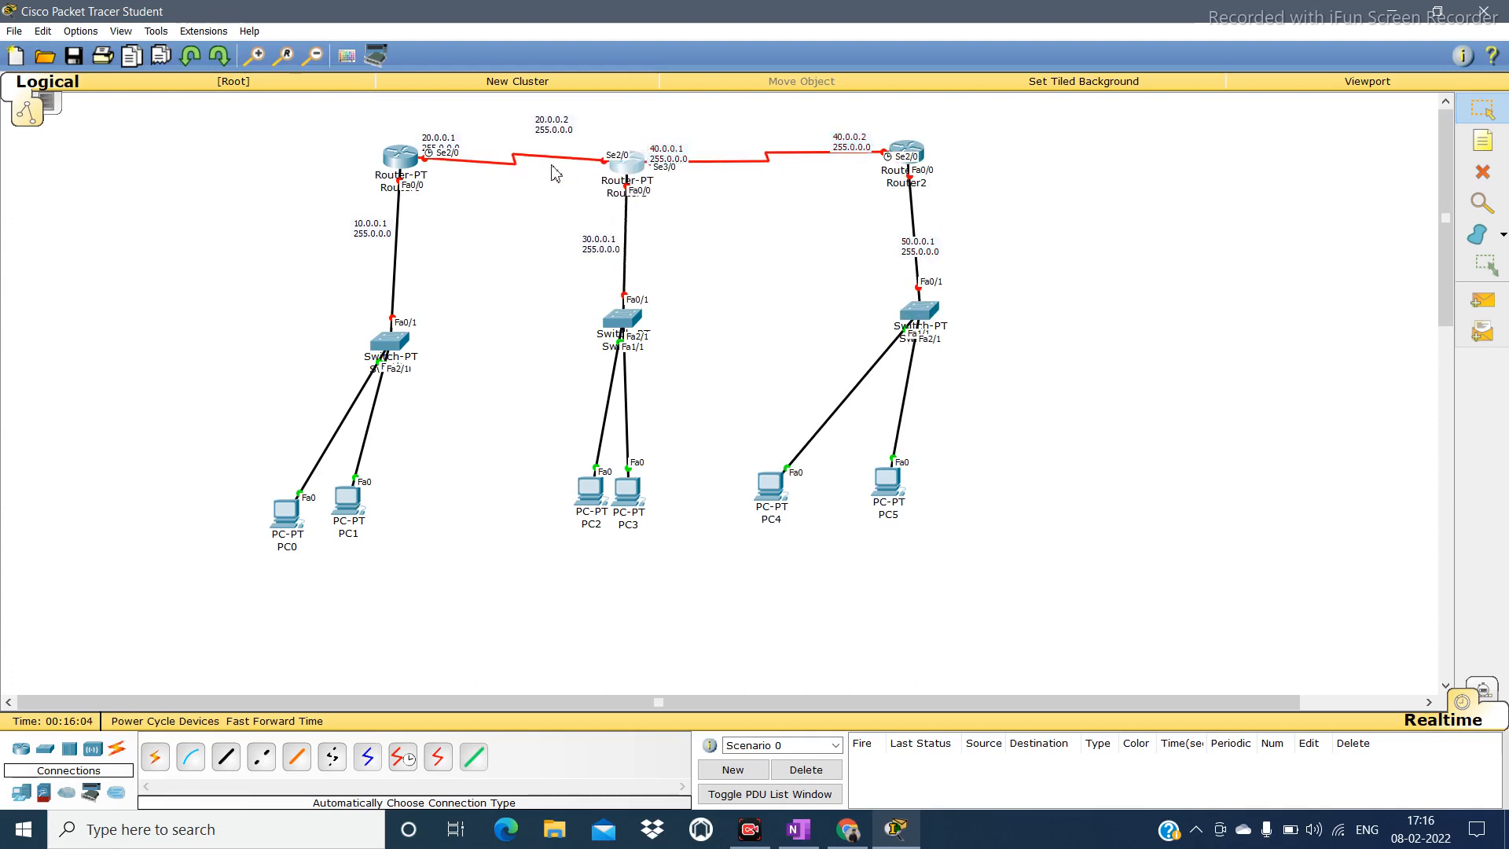
Move Router0, Switch0, PC0 and PC1 outward, away from the Router1 branch, keeping both PCs spread below Switch0.
left_click_drag(399, 158, 320, 160)
left_click_drag(407, 349, 332, 312)
left_click_drag(281, 523, 247, 455)
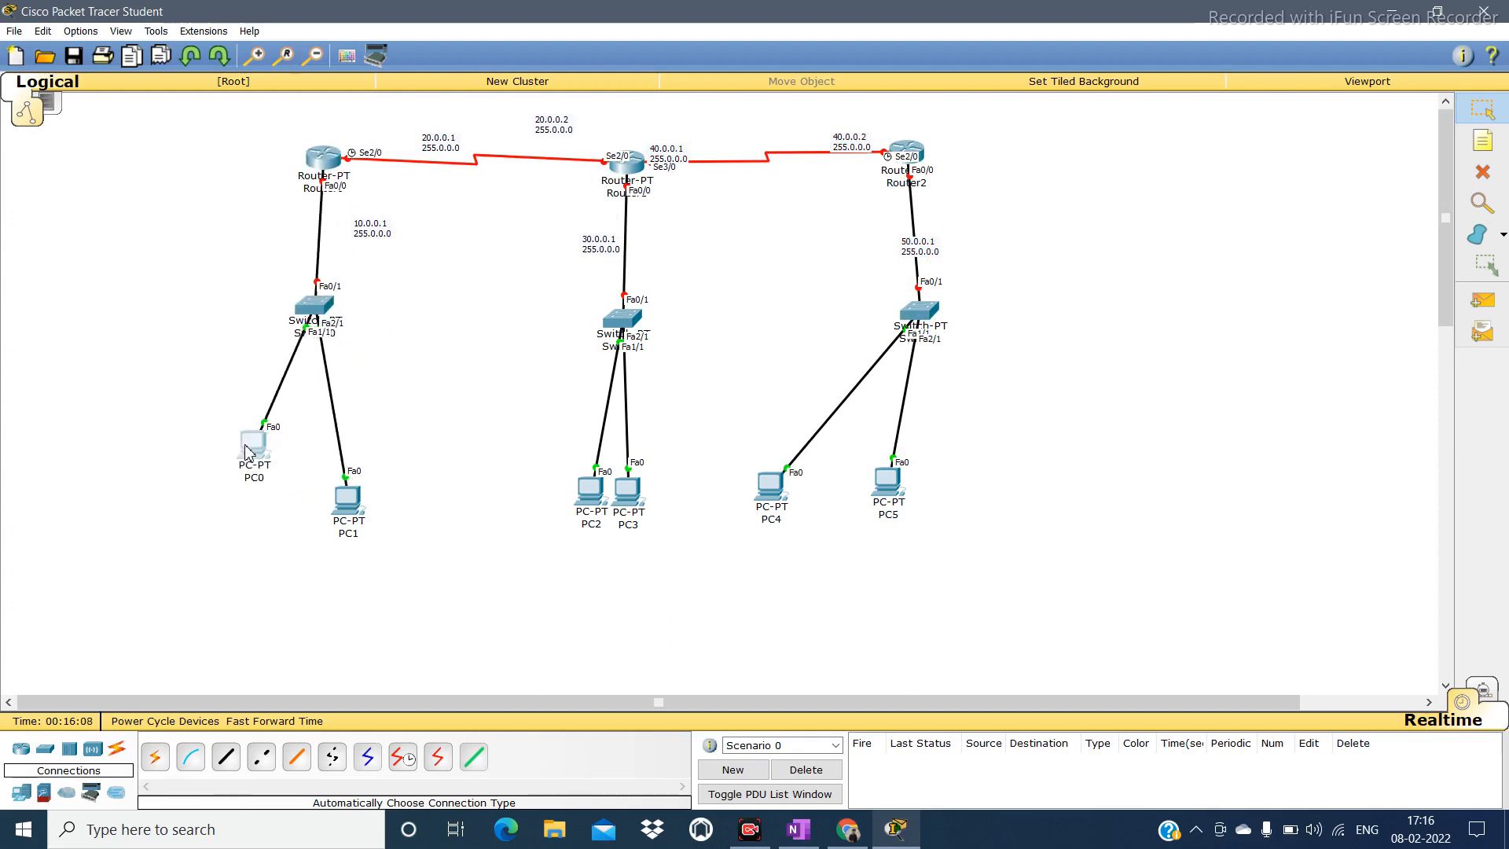
left_click(354, 475)
left_click_drag(354, 475, 356, 430)
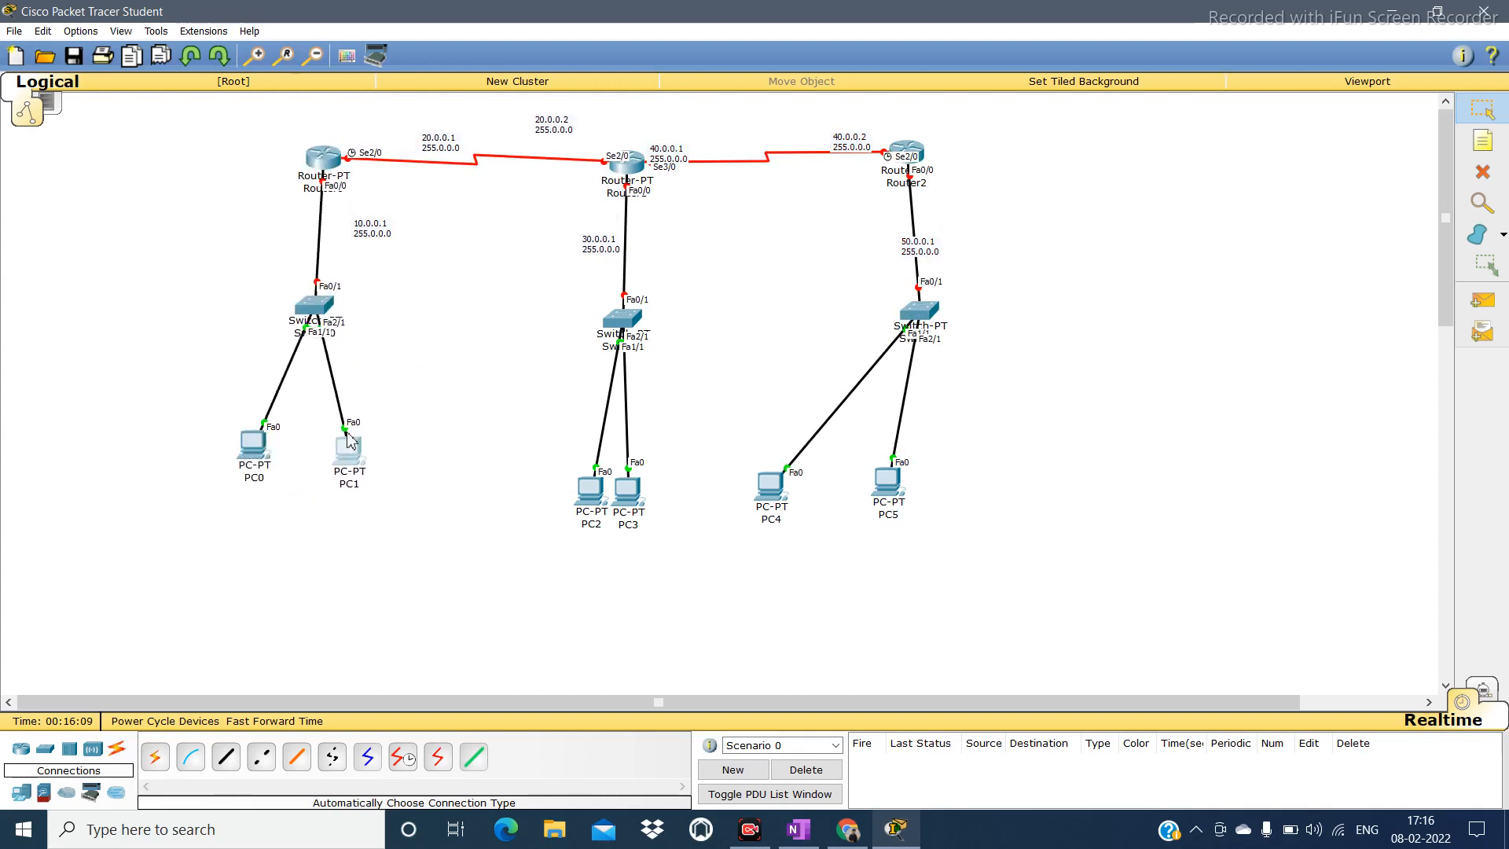
Align the 10.0.0.1, 20.0.0.1, 20.0.0.2 and 30.0.0.1 notes with their links, and spread PC4 and PC5 below Switch2.
left_click_drag(328, 242, 315, 244)
left_click_drag(436, 143, 362, 140)
left_click_drag(536, 117, 545, 143)
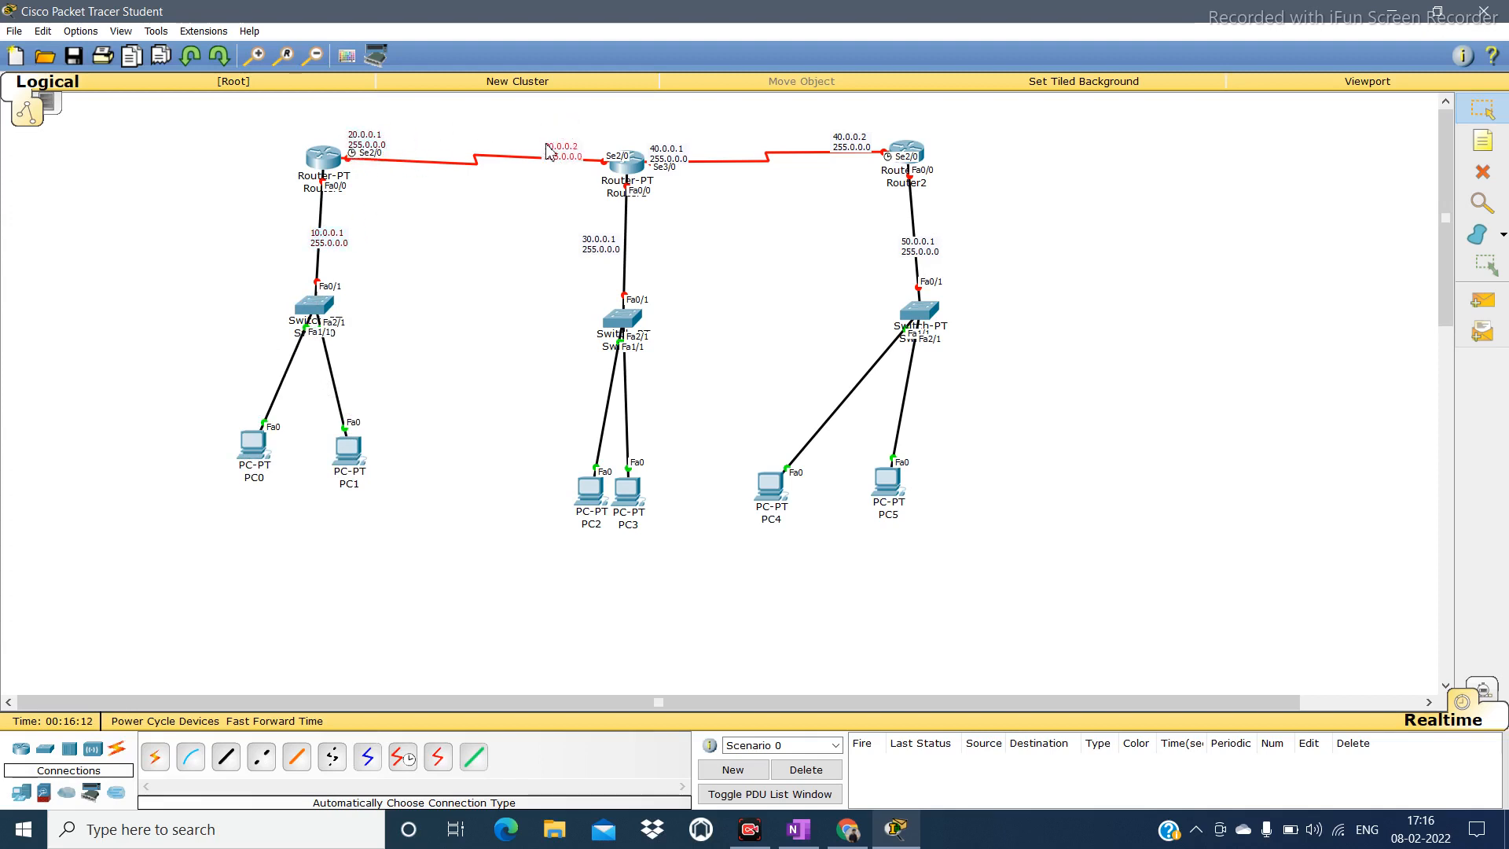
left_click_drag(583, 247, 607, 243)
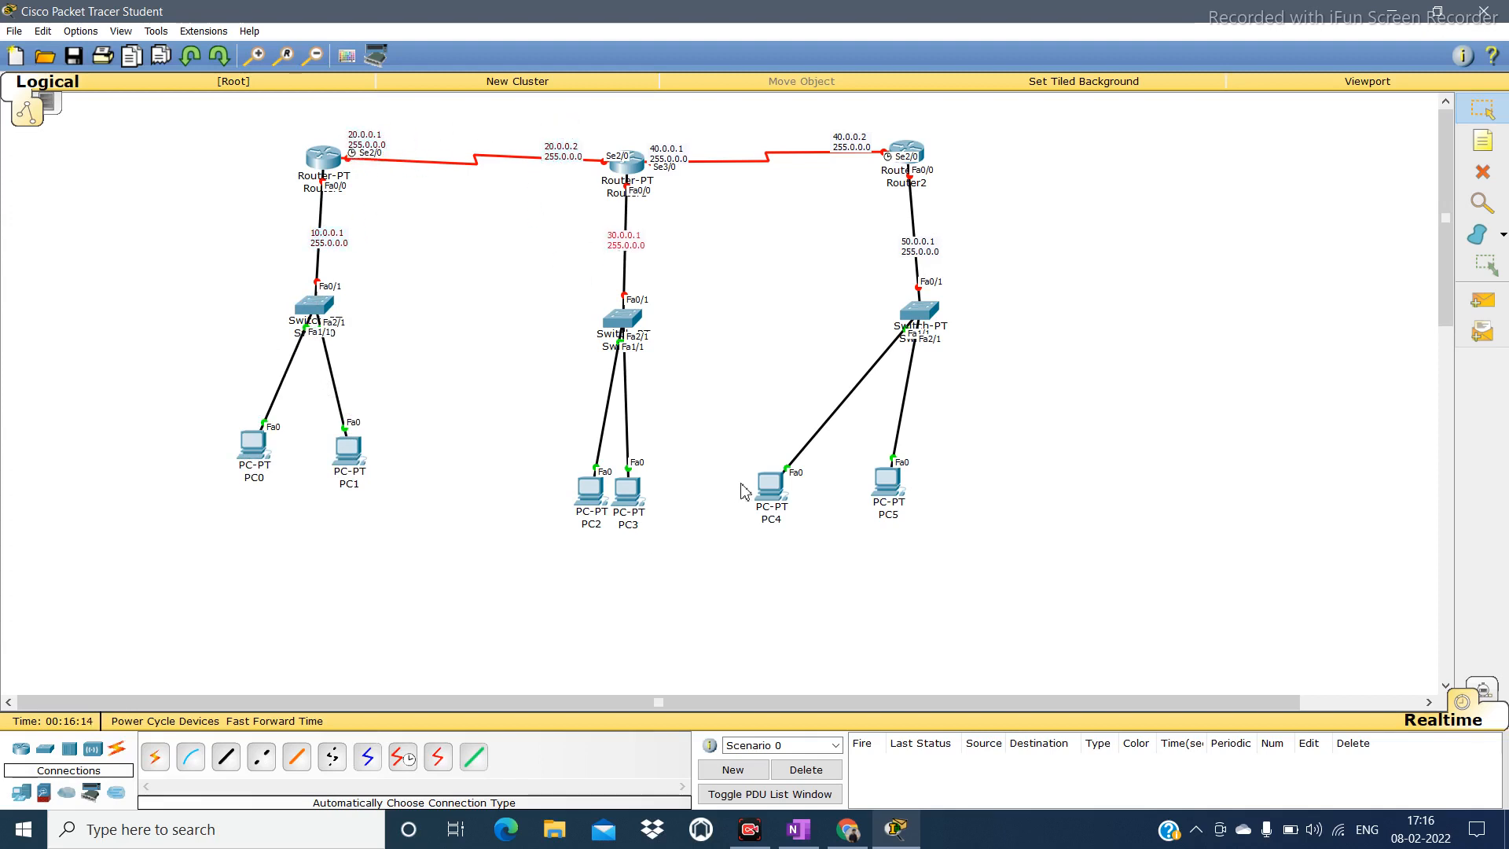
left_click_drag(776, 489, 977, 446)
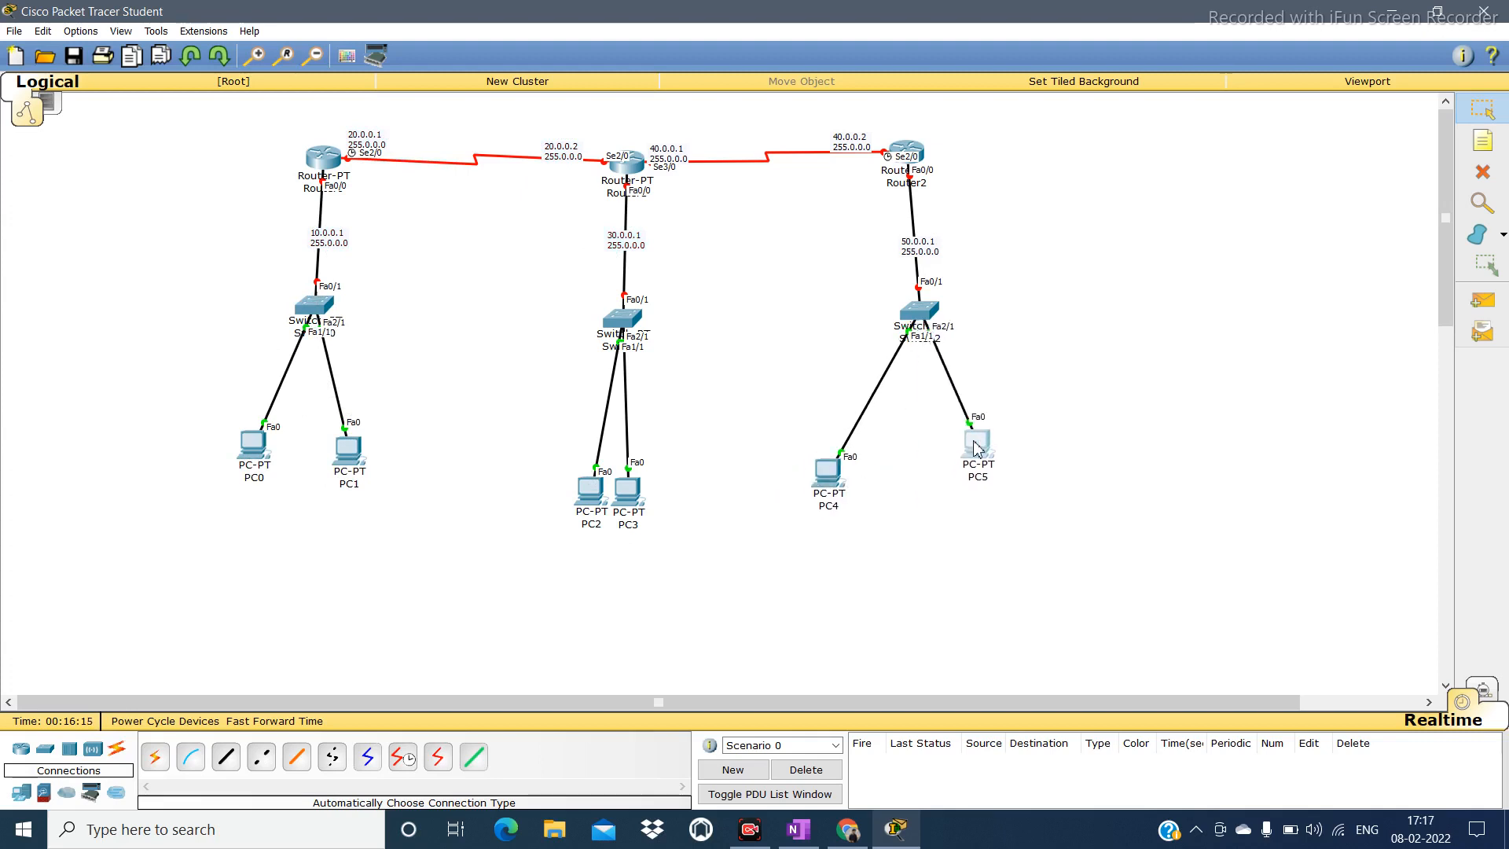
left_click_drag(833, 482, 848, 455)
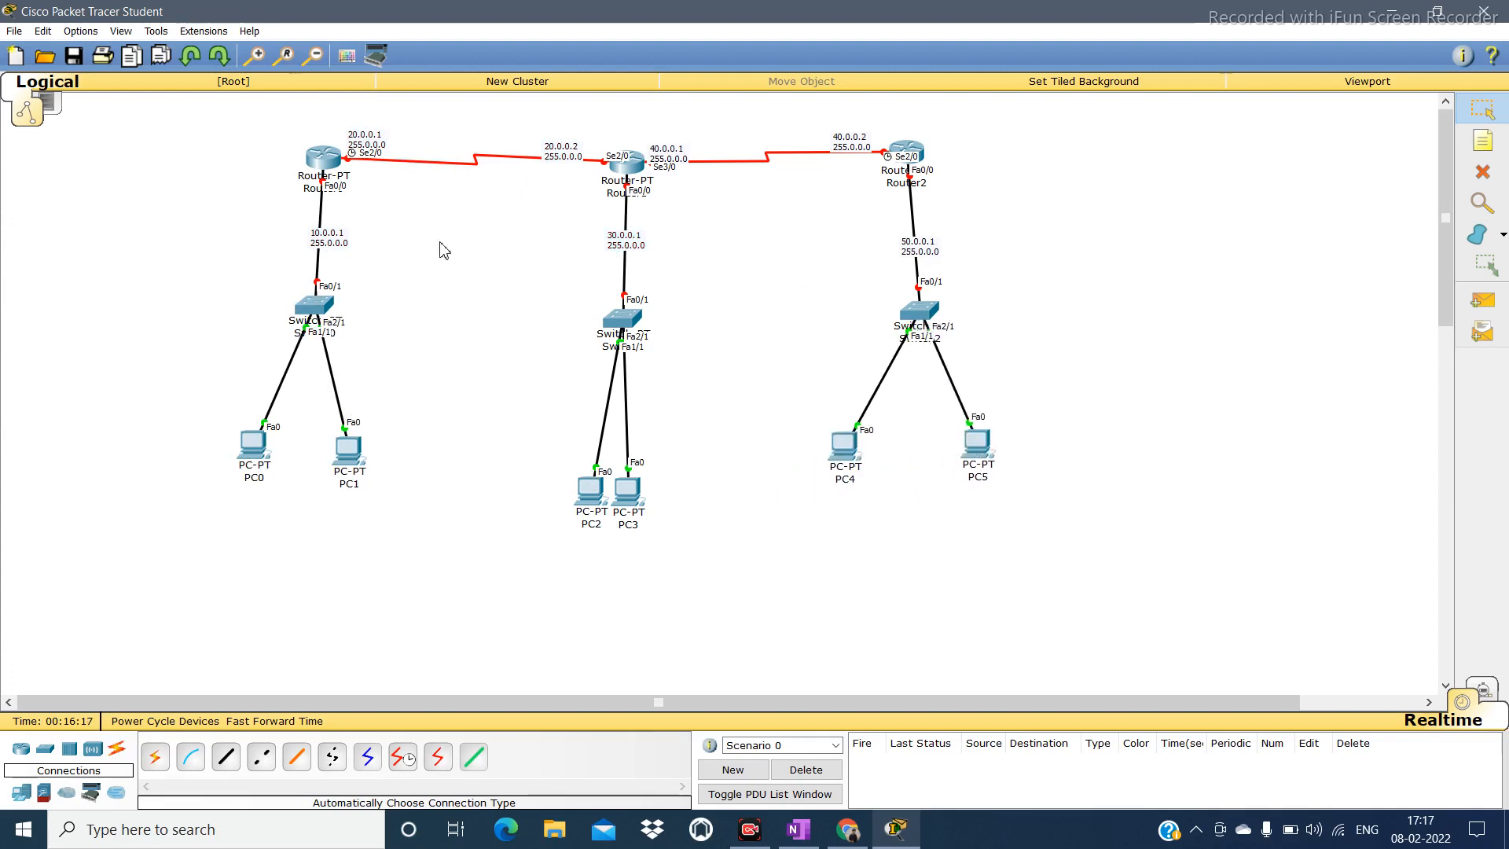
Open Router0's command line and answer no to the configuration dialog to reach the router prompt.
left_click(329, 160)
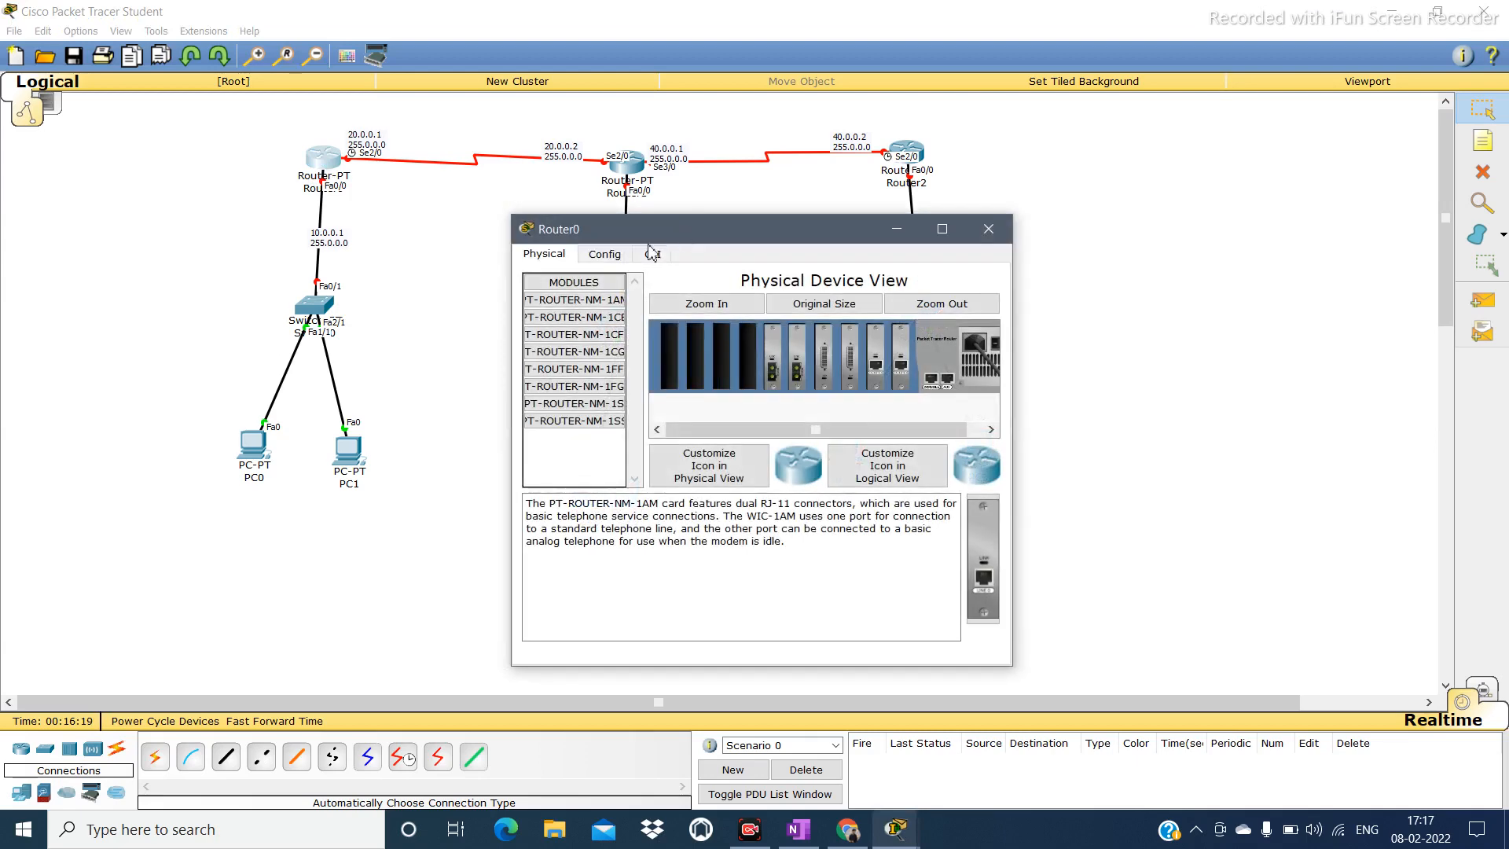
left_click(653, 253)
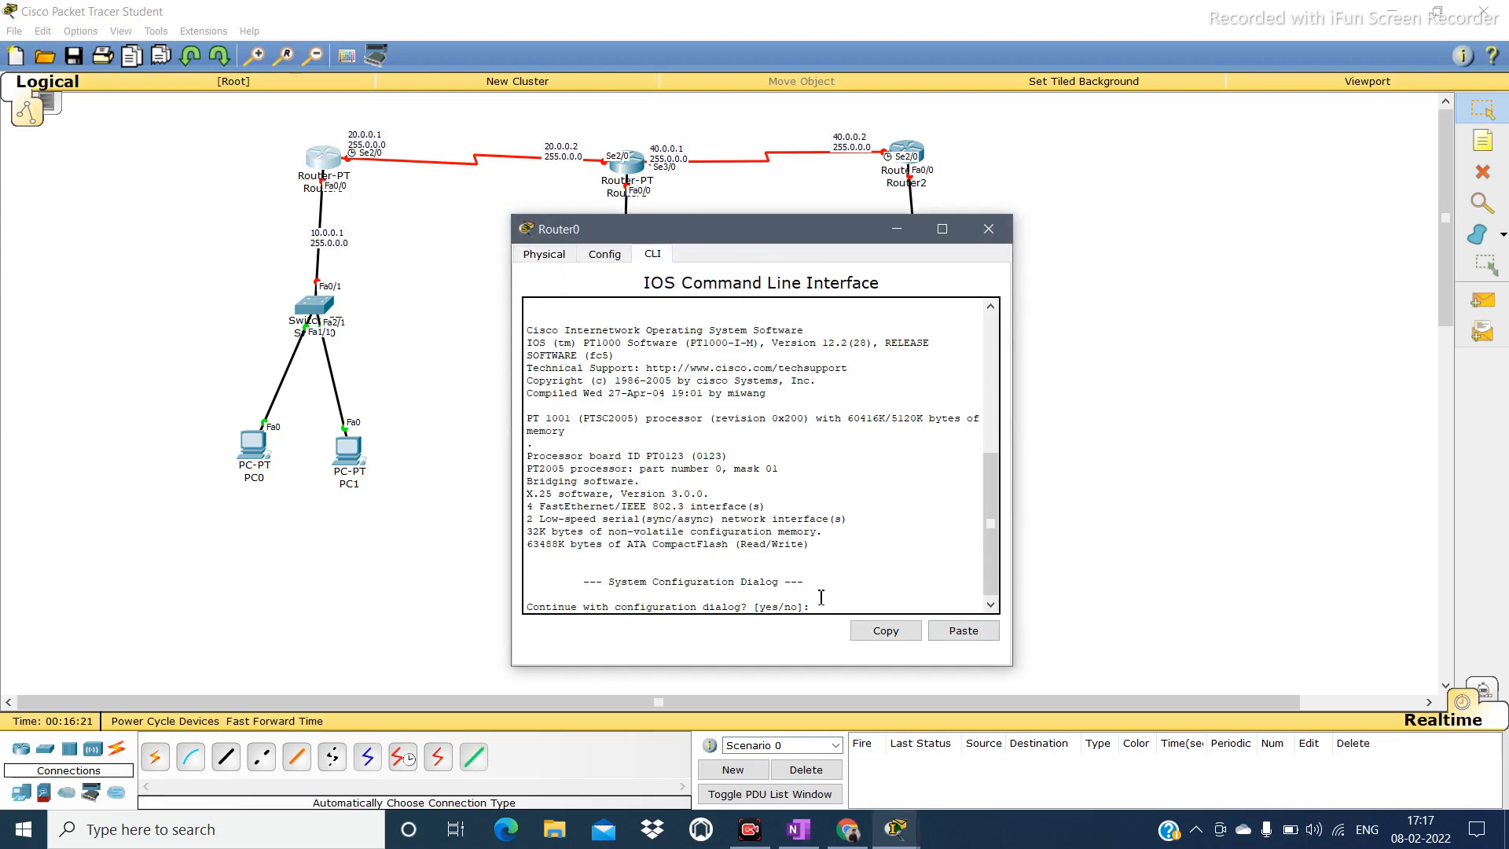
type("no")
key("Return")
key("Return")
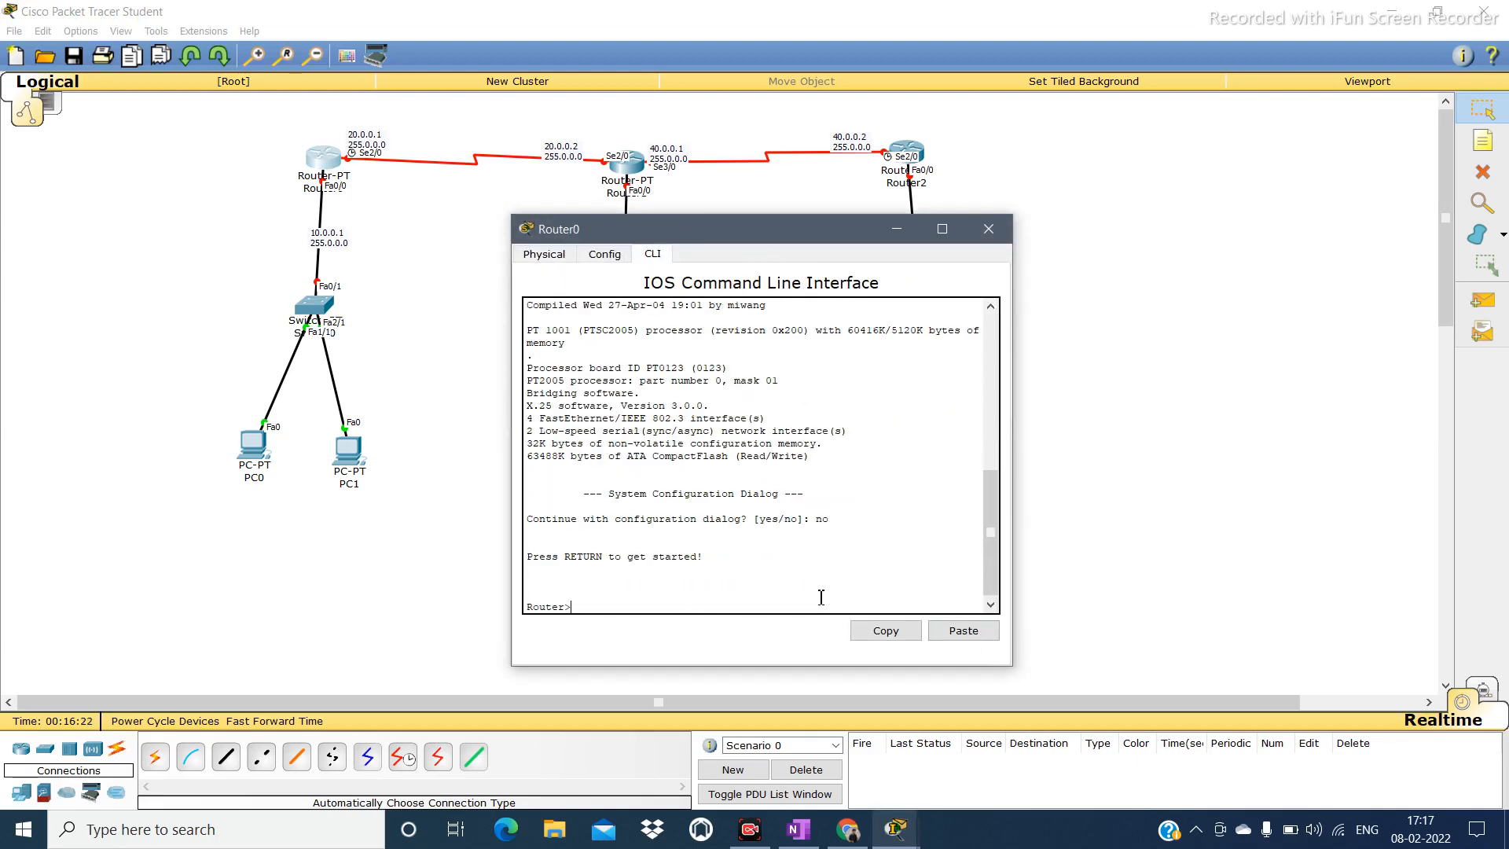
Enter privileged mode and then global configuration mode on Router0.
type("en")
key("Tab")
key("Return")
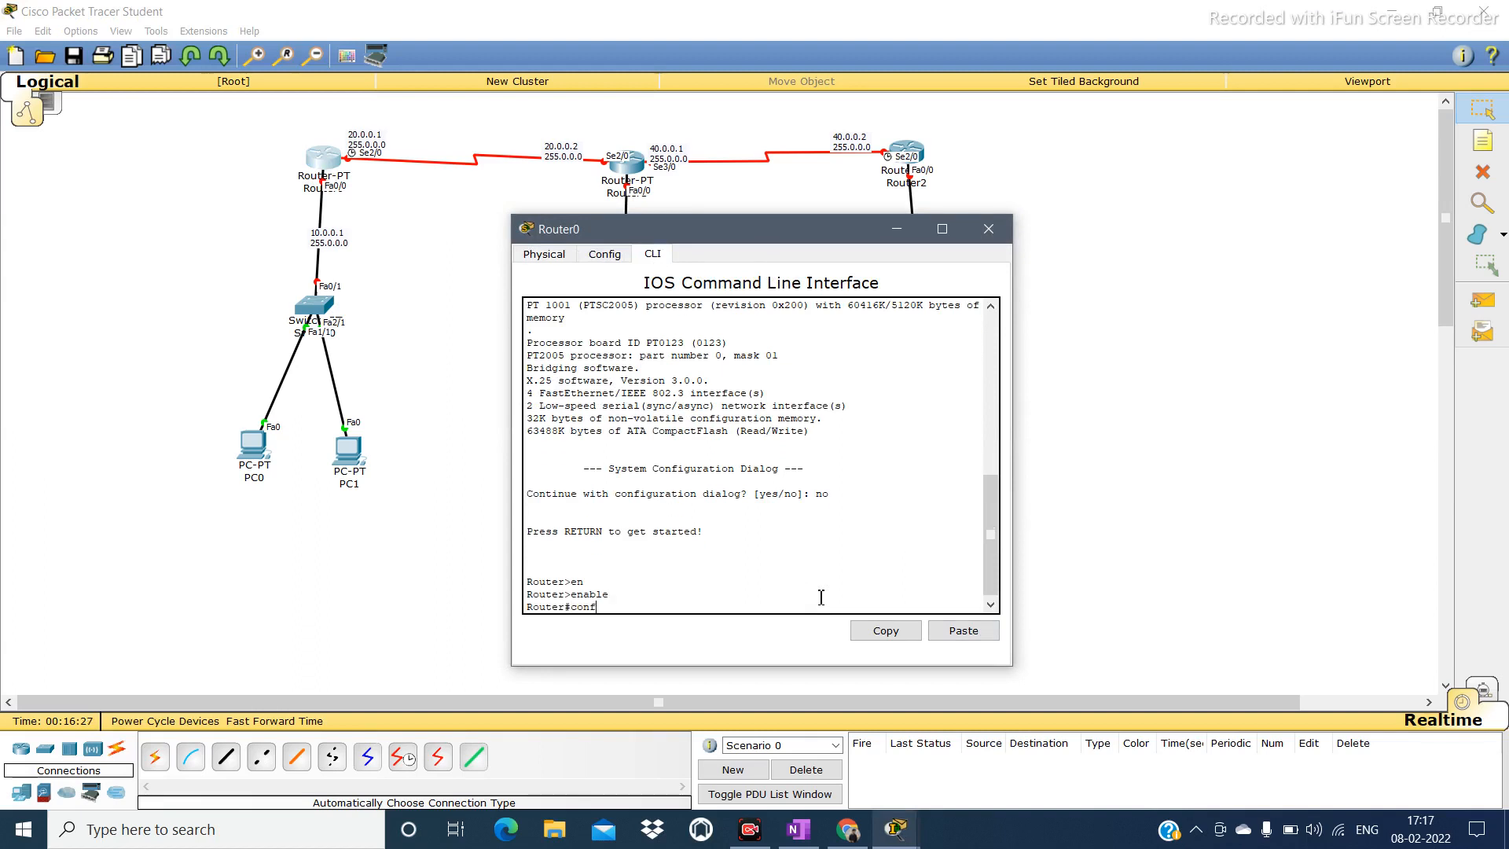
type("conf")
key("Tab")
type("te")
key("Tab")
key("Return")
key("Return")
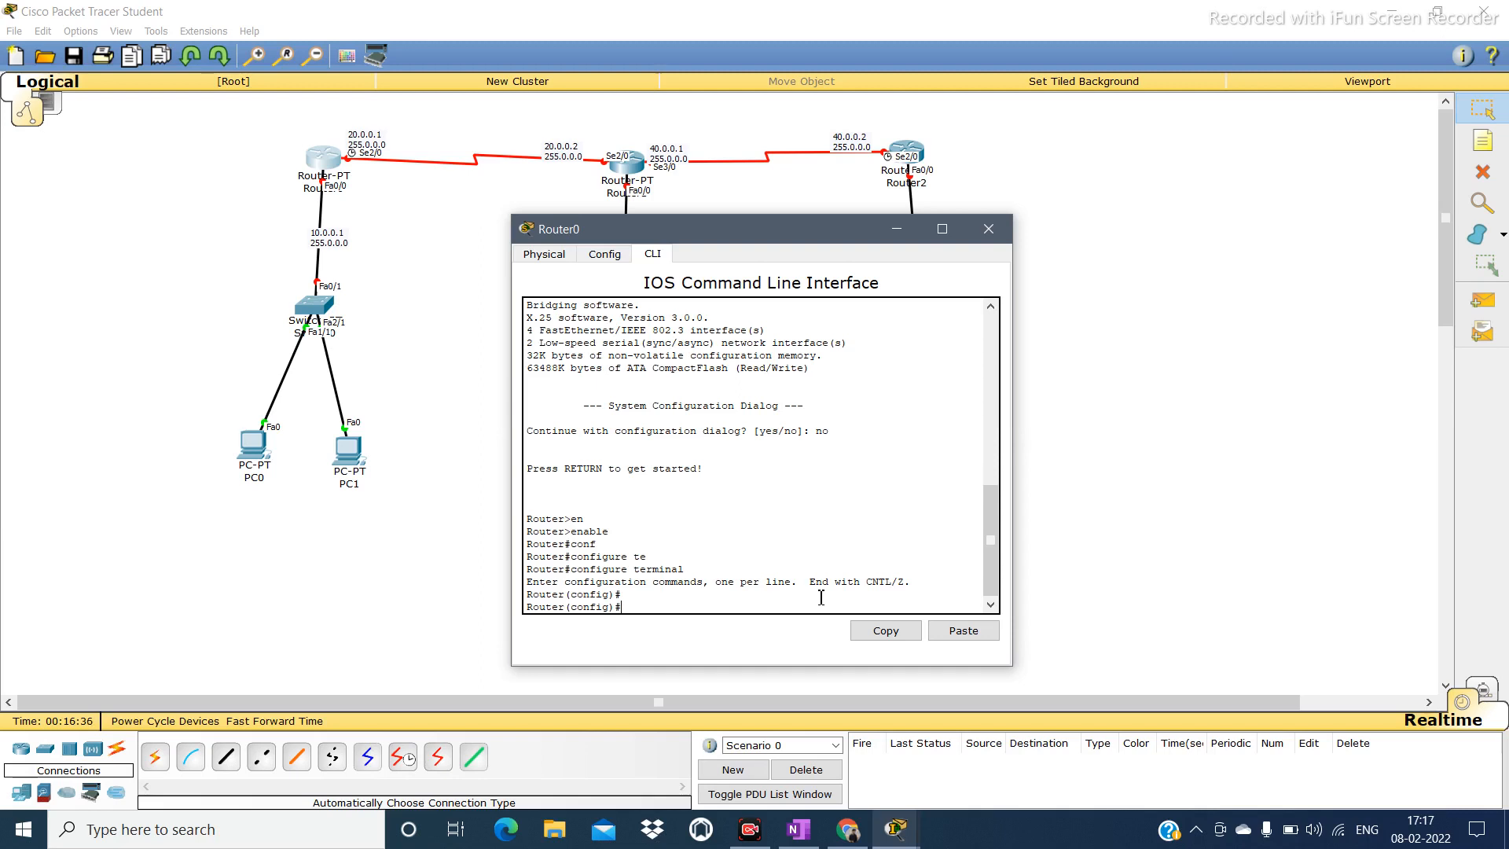
Assign IP address 10.0.0.1 with mask 255.0.0.0 to Router0's FastEthernet 0/0 interface.
type("int")
key("Tab")
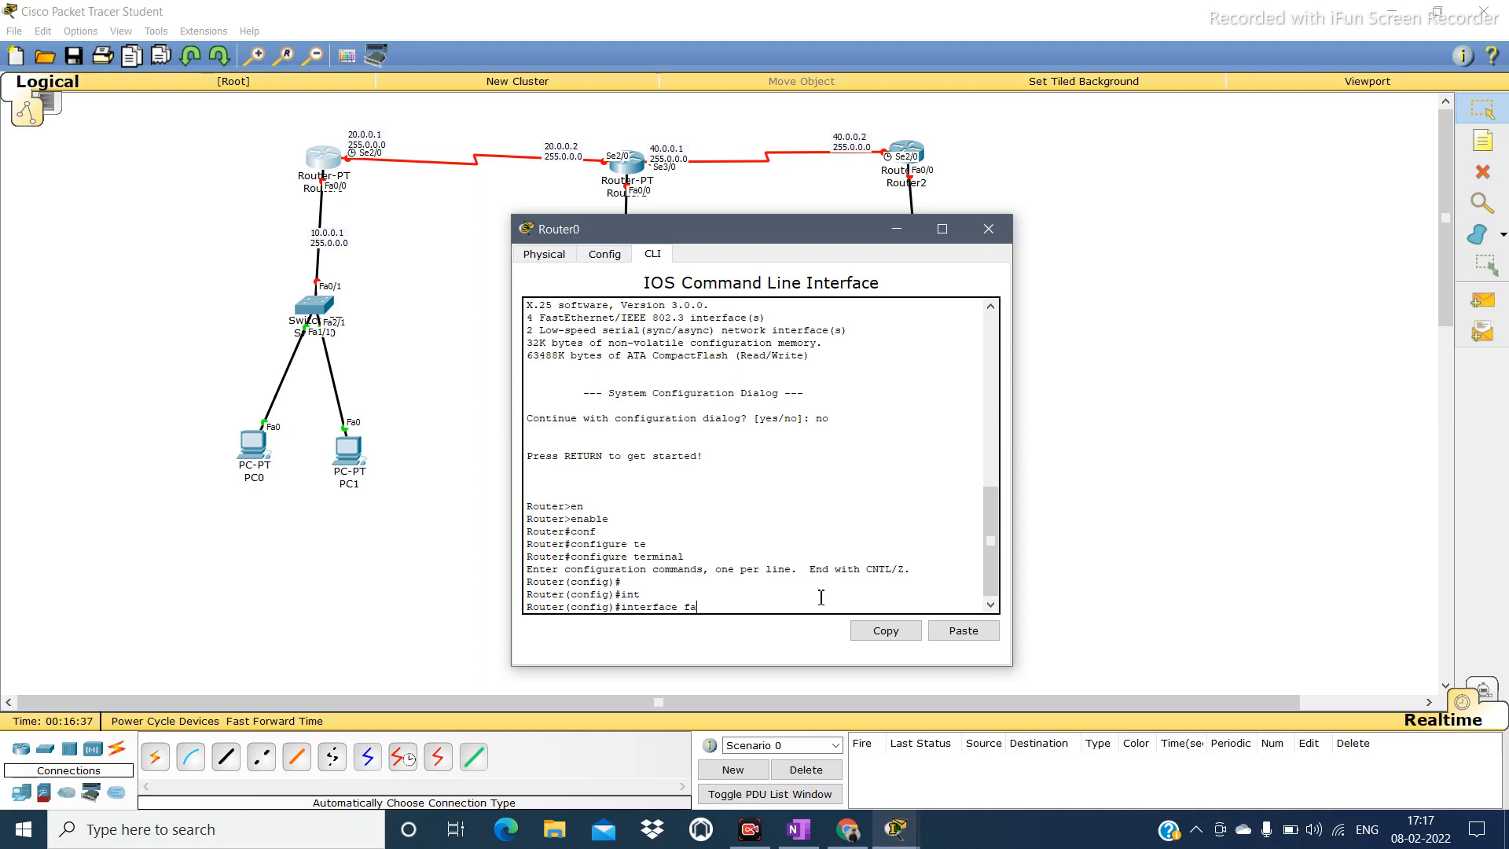
type("fa")
key("Tab")
key("Return")
type("ip ad")
key("Tab")
type("10.0.0.1")
key("Return")
key("Up")
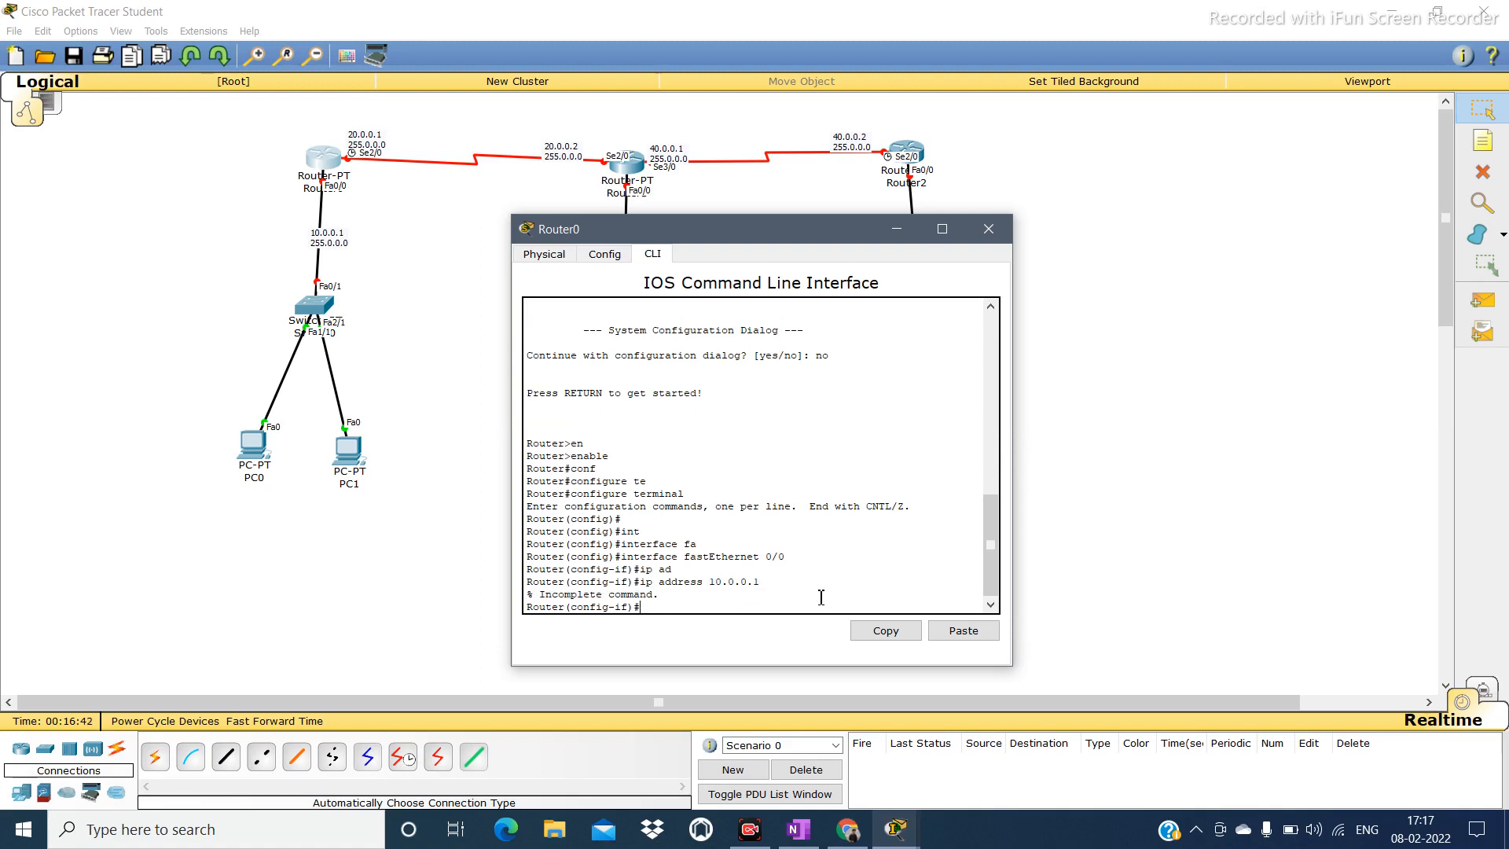
type("255.0.0.0")
key("Return")
Enable Router0's FastEthernet 0/0 with no shutdown and exit to global configuration mode.
type("no shu")
key("Tab")
key("Return")
key("Return")
key("Return")
type("exi")
key("Tab")
key("Return")
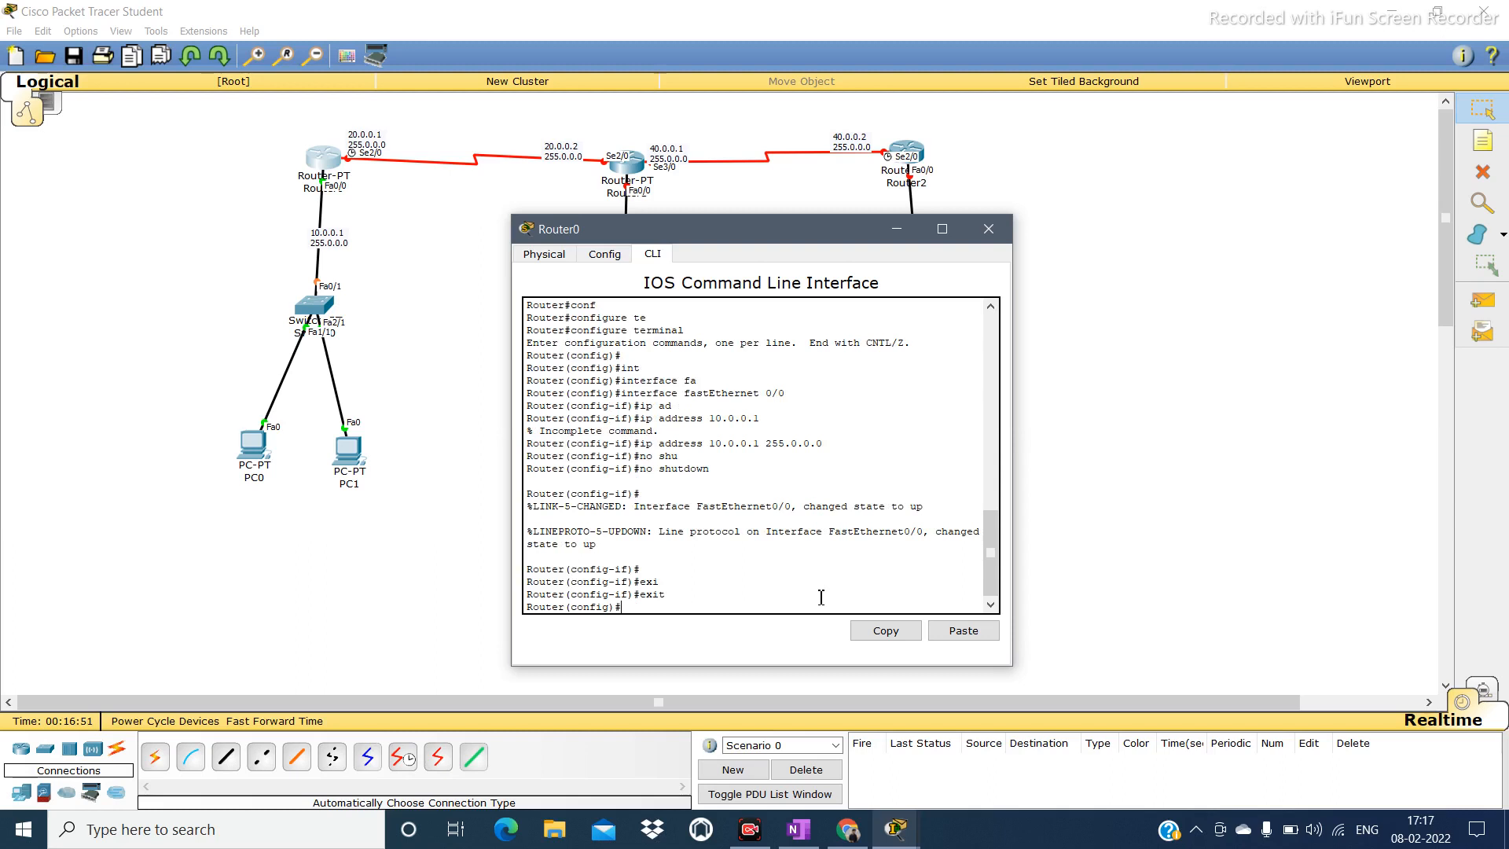
Assign IP address 20.0.0.1 with mask 255.0.0.0 to Router0's Serial 2/0 interface.
type("int")
key("Tab")
type("se")
key("Tab")
type("2/0")
key("Return")
type("ip ad")
key("Tab")
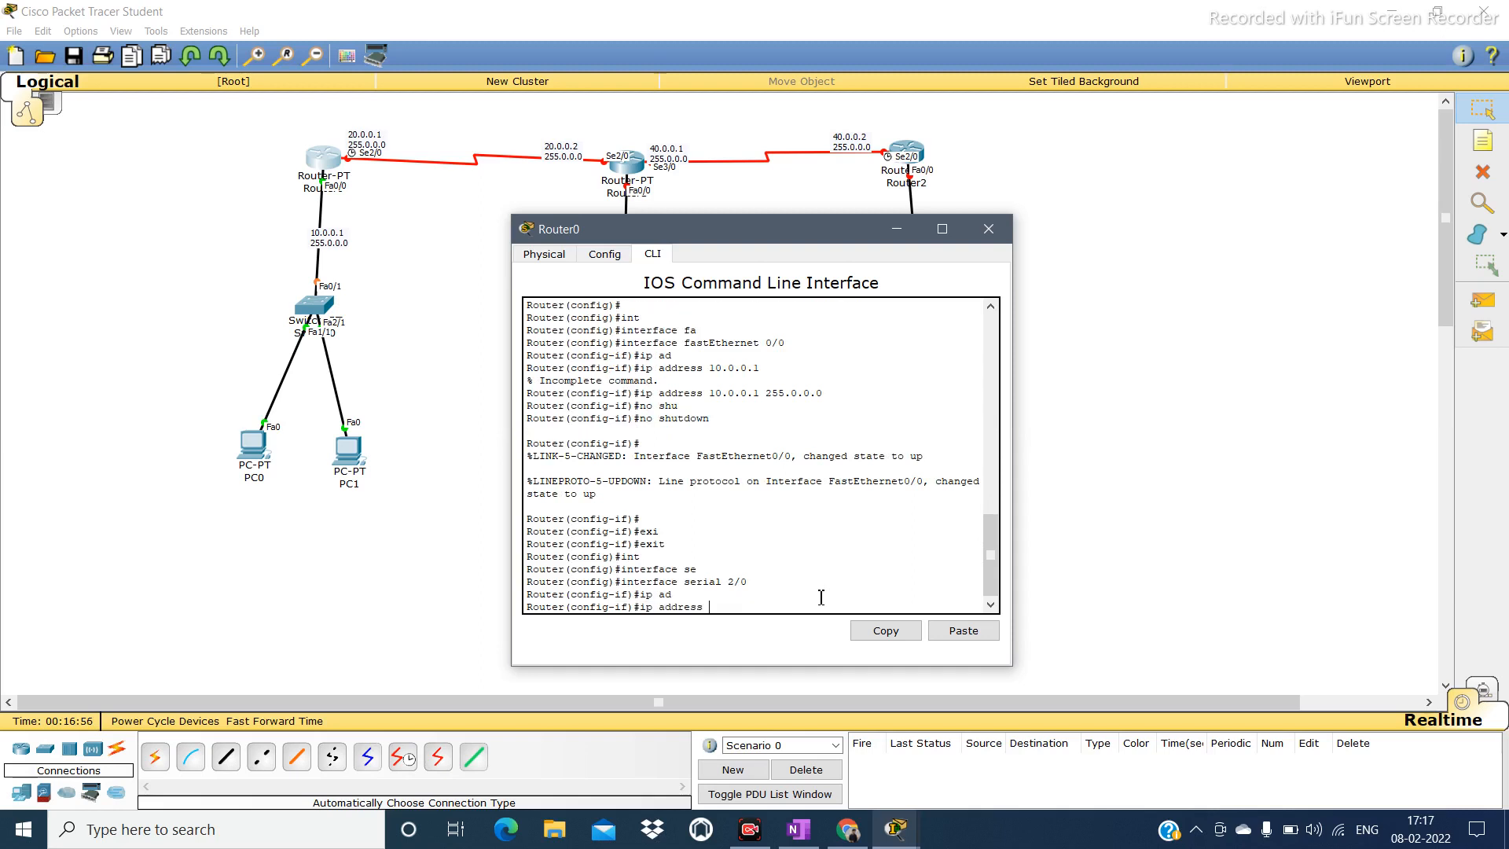
type("20.0.0.1 255.0.0.0")
key("Return")
Enable Router0's Serial 2/0 interface with no shutdown.
type("no sh")
key("BackSpace")
type("shu")
key("Tab")
key("Return")
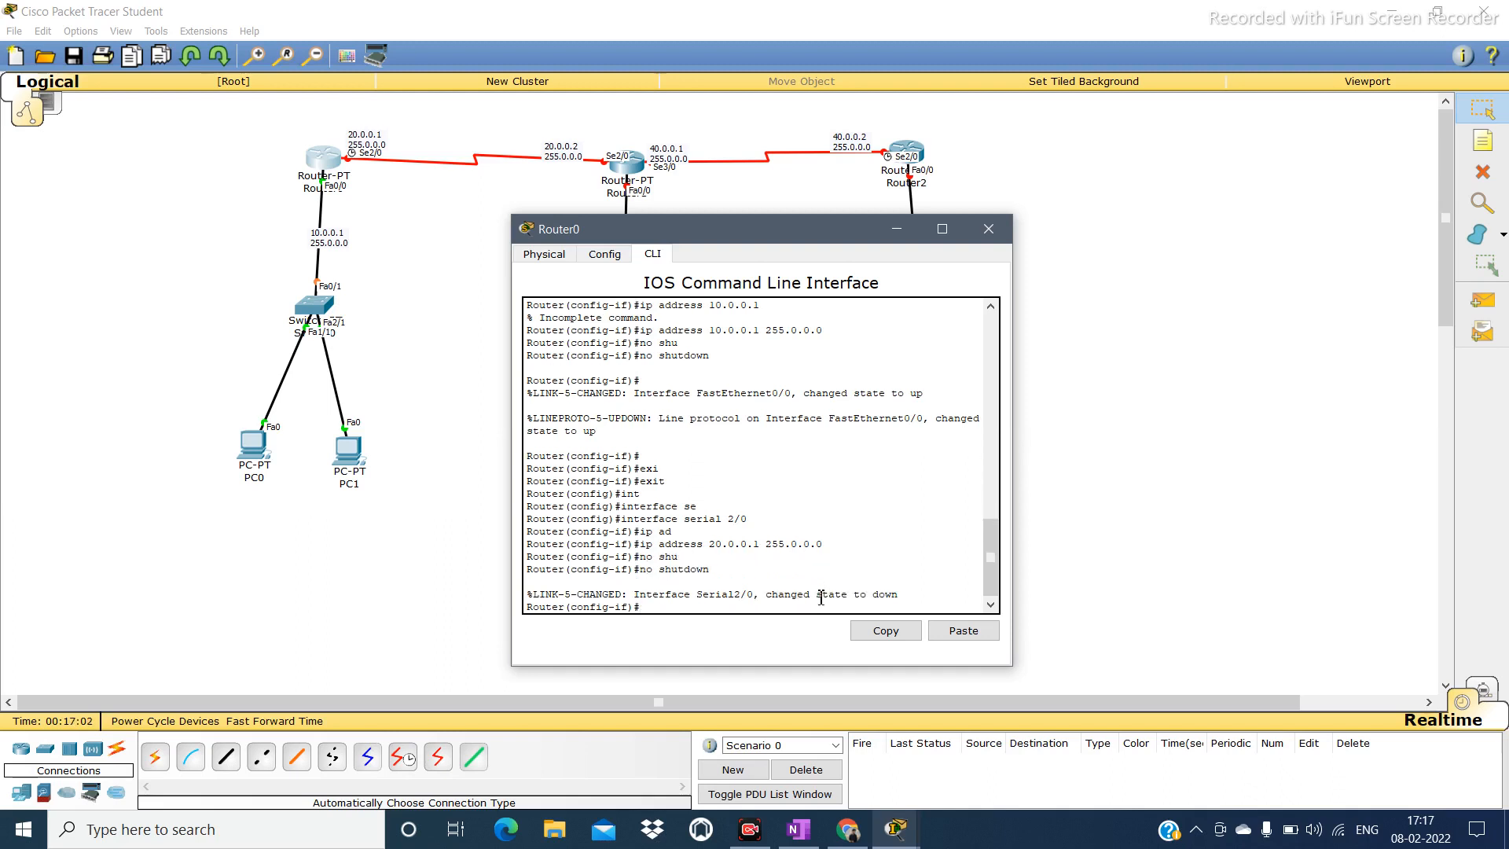
key("Return")
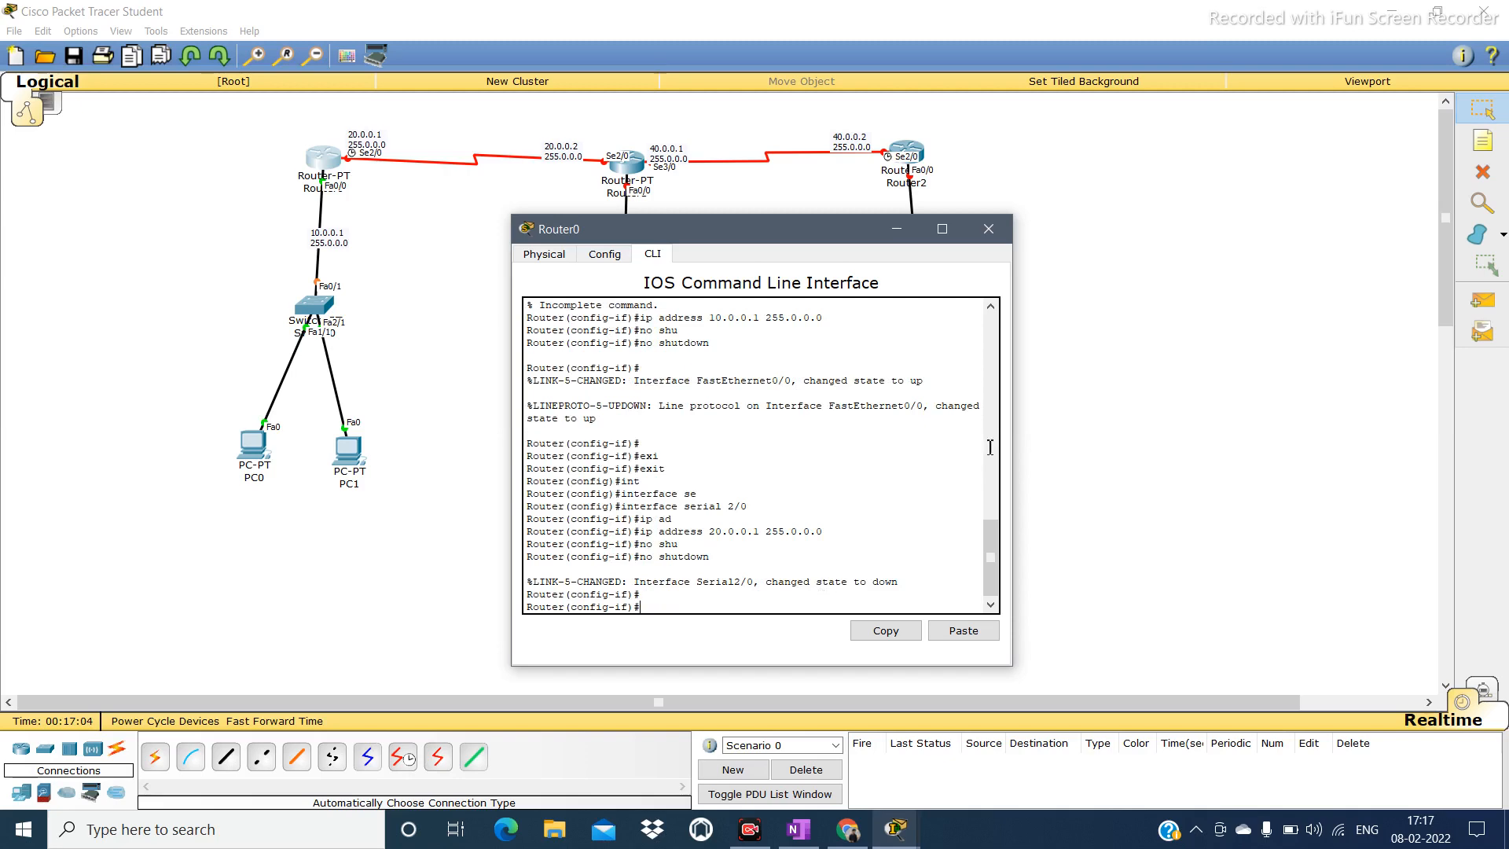
Minimize Router0's window, open Router1's command line and answer no to the configuration dialog.
left_click(897, 229)
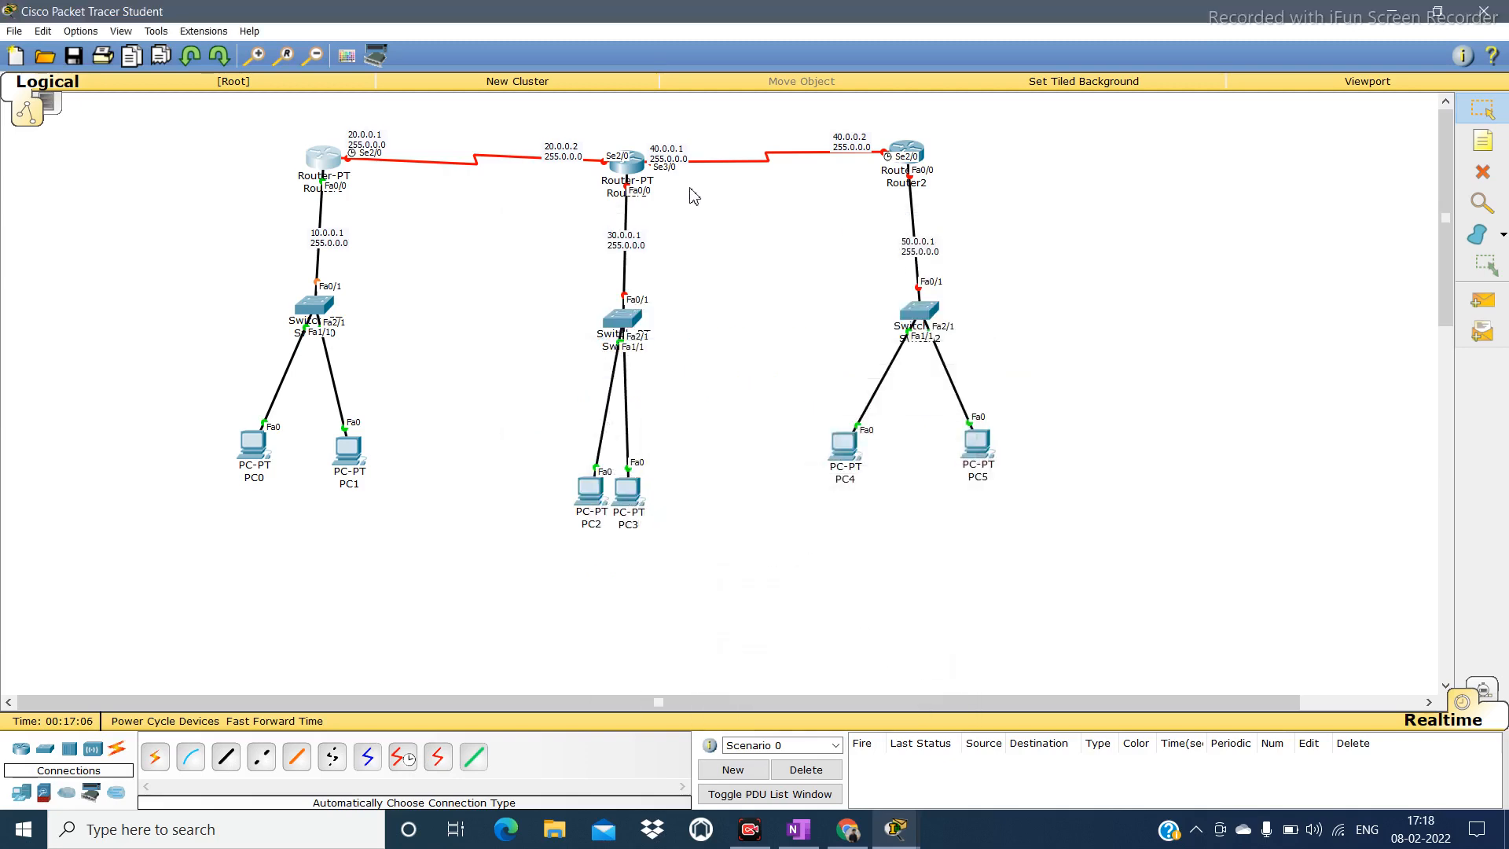
left_click(629, 165)
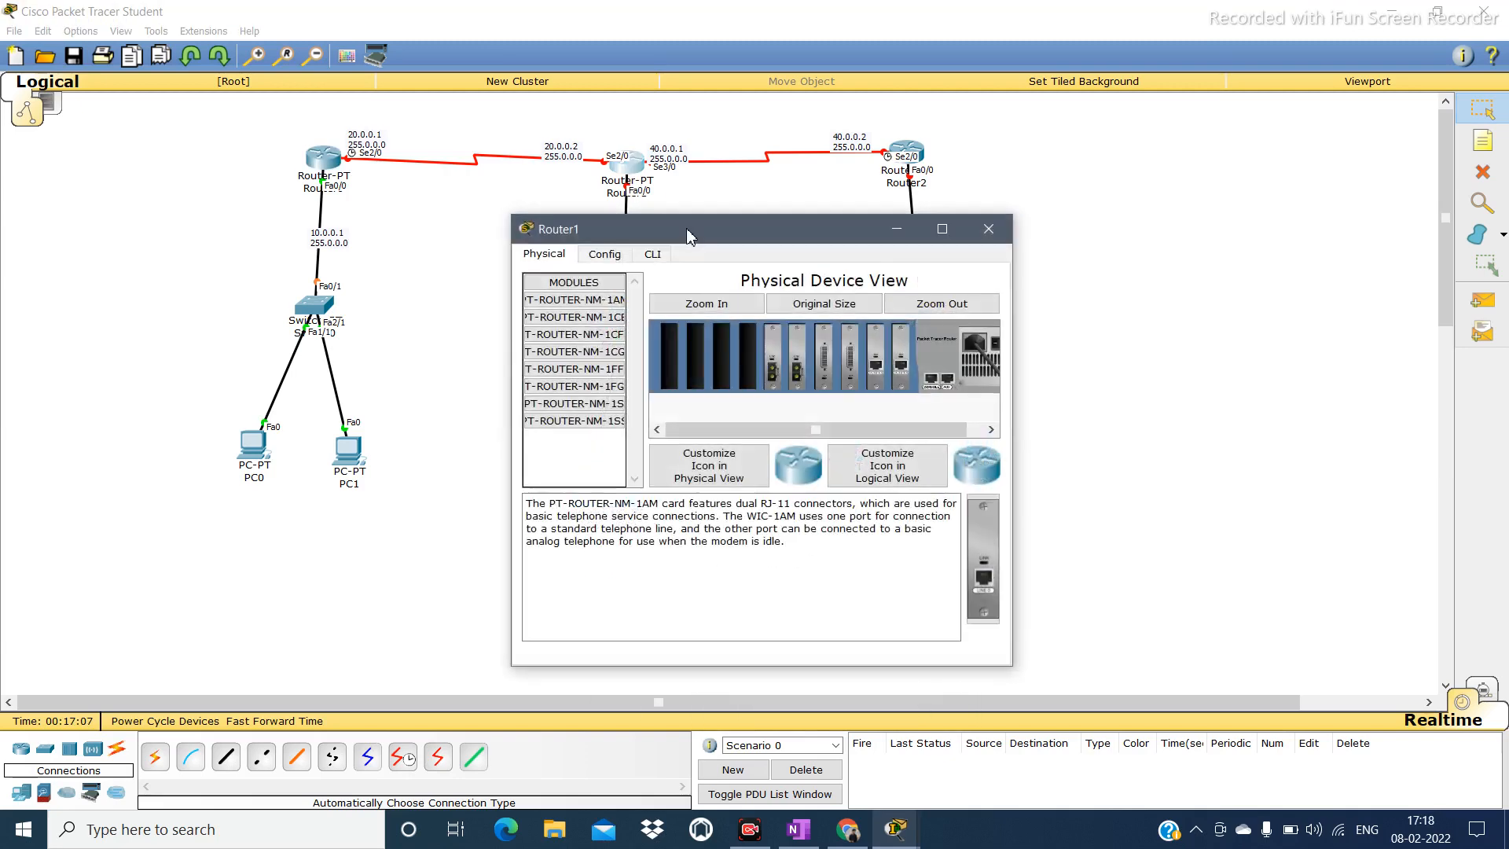
left_click(653, 254)
type("no")
key("Return")
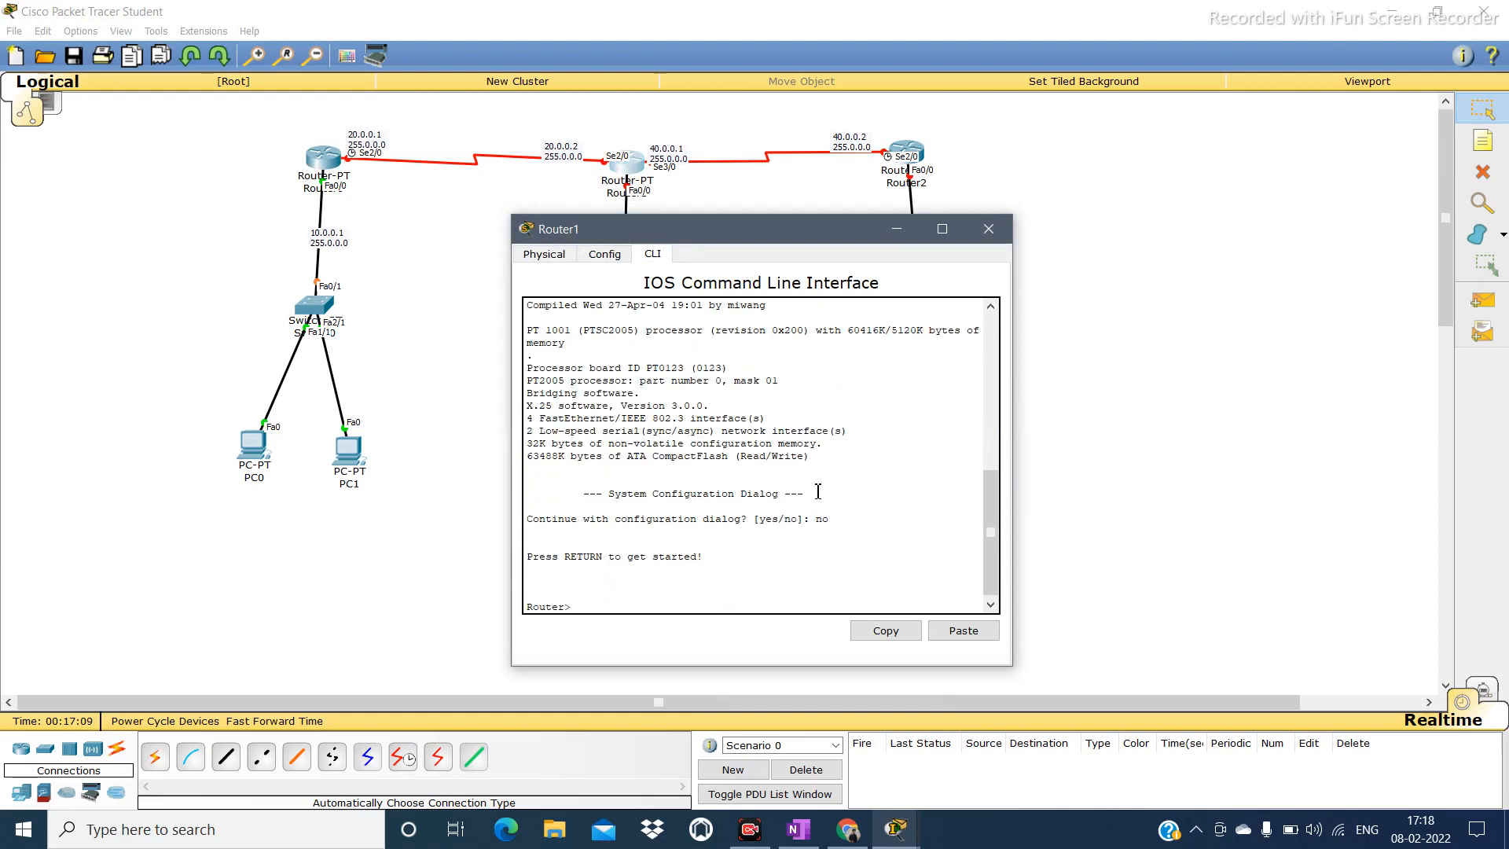
Enter privileged mode and then global configuration mode on Router1.
type("en")
key("Tab")
key("Return")
type("conf")
key("Tab")
key("Tab")
key("Return")
Assign IP address 20.0.0.2 with mask 255.0.0.0 to Router1's Serial 2/0 interface.
type("int")
key("Tab")
type("se")
key("Tab")
type("2/")
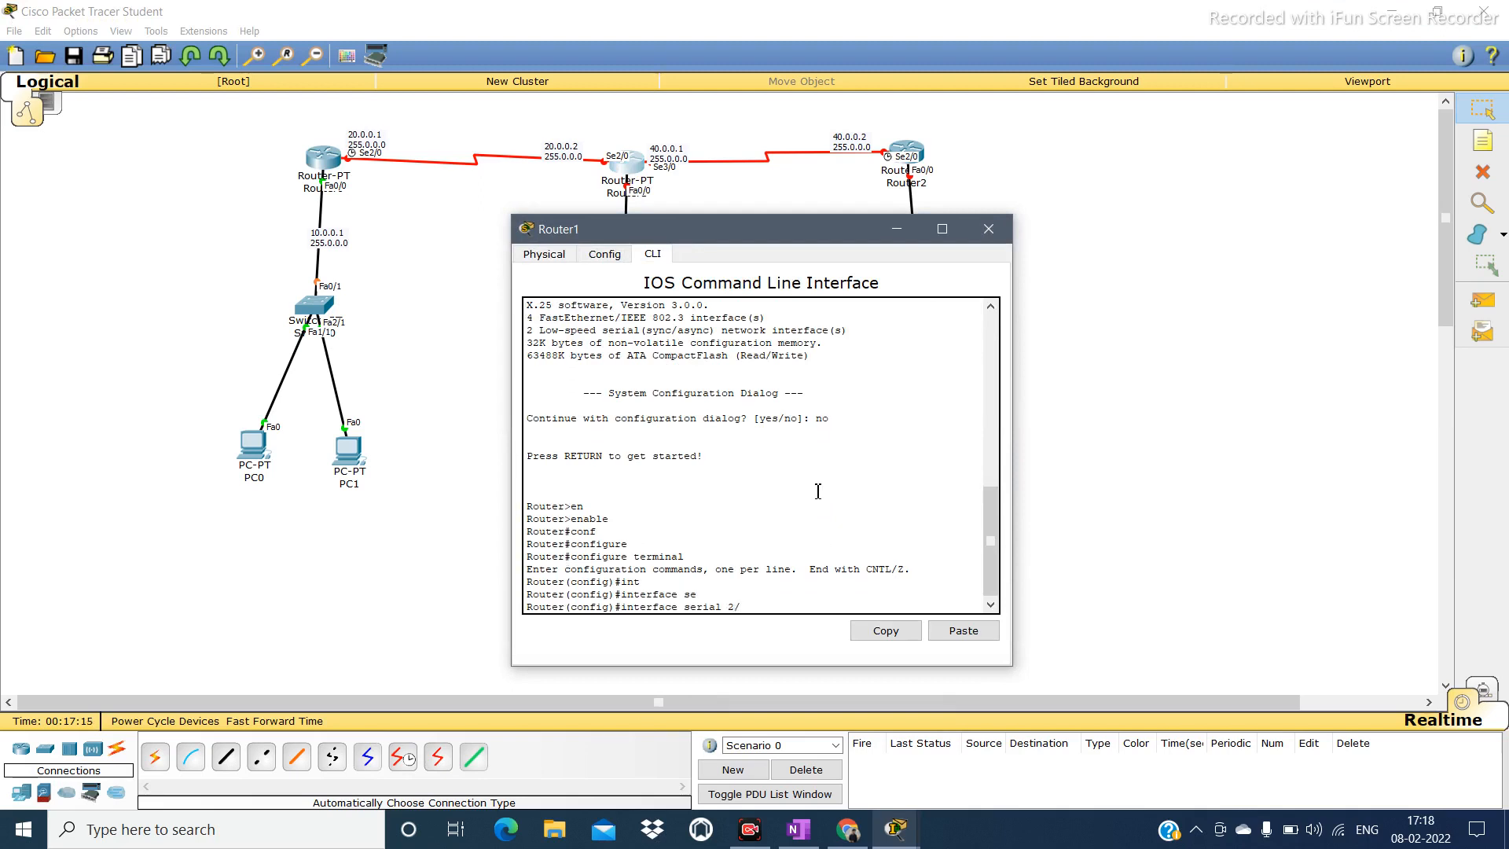
type("0")
key("Return")
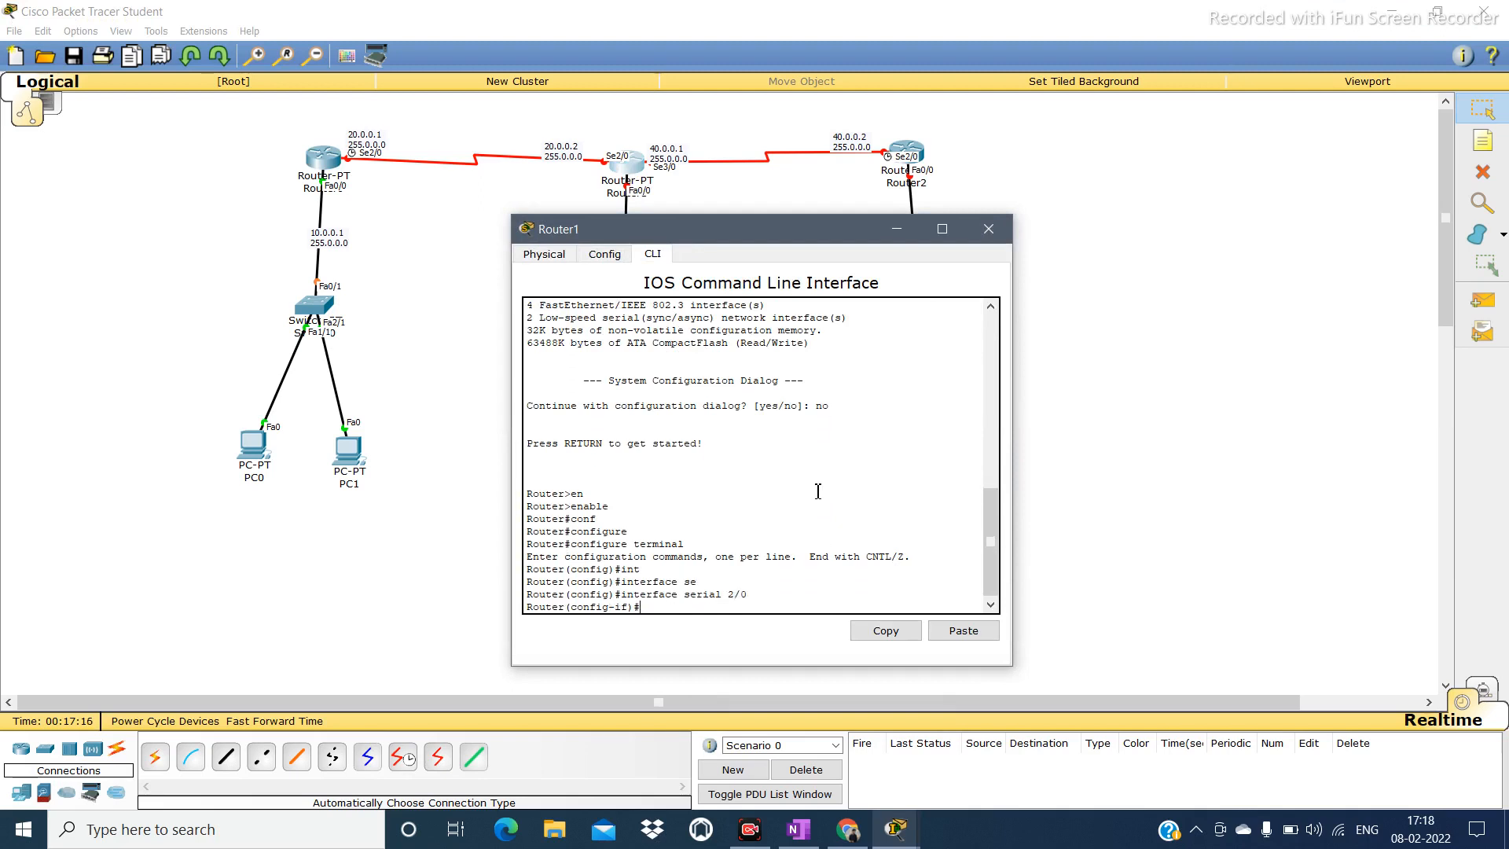
type("ip ad")
key("Tab")
type("20.0.0.2 255.")
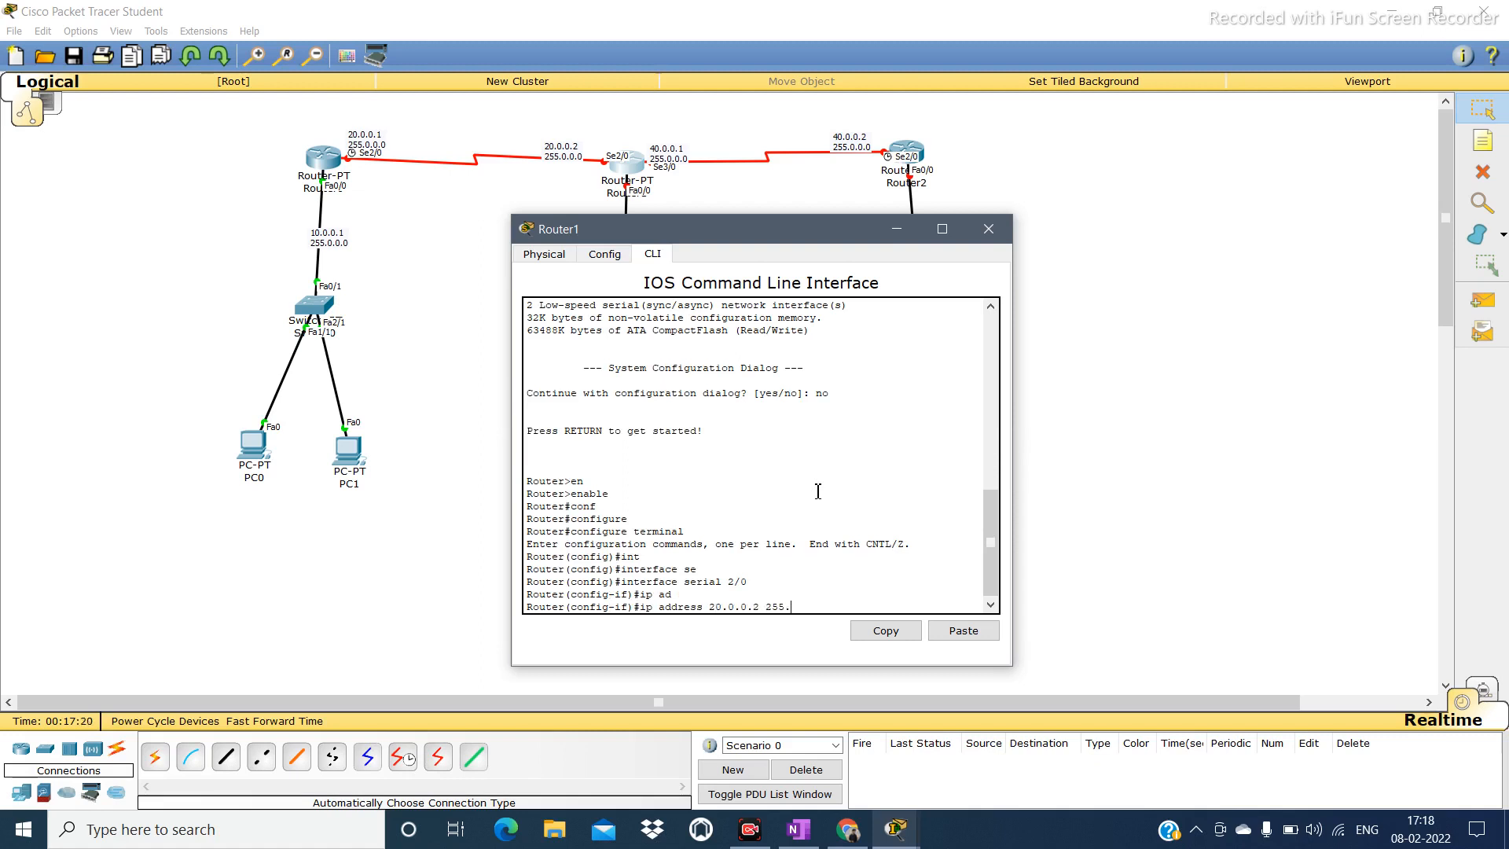
key("Return")
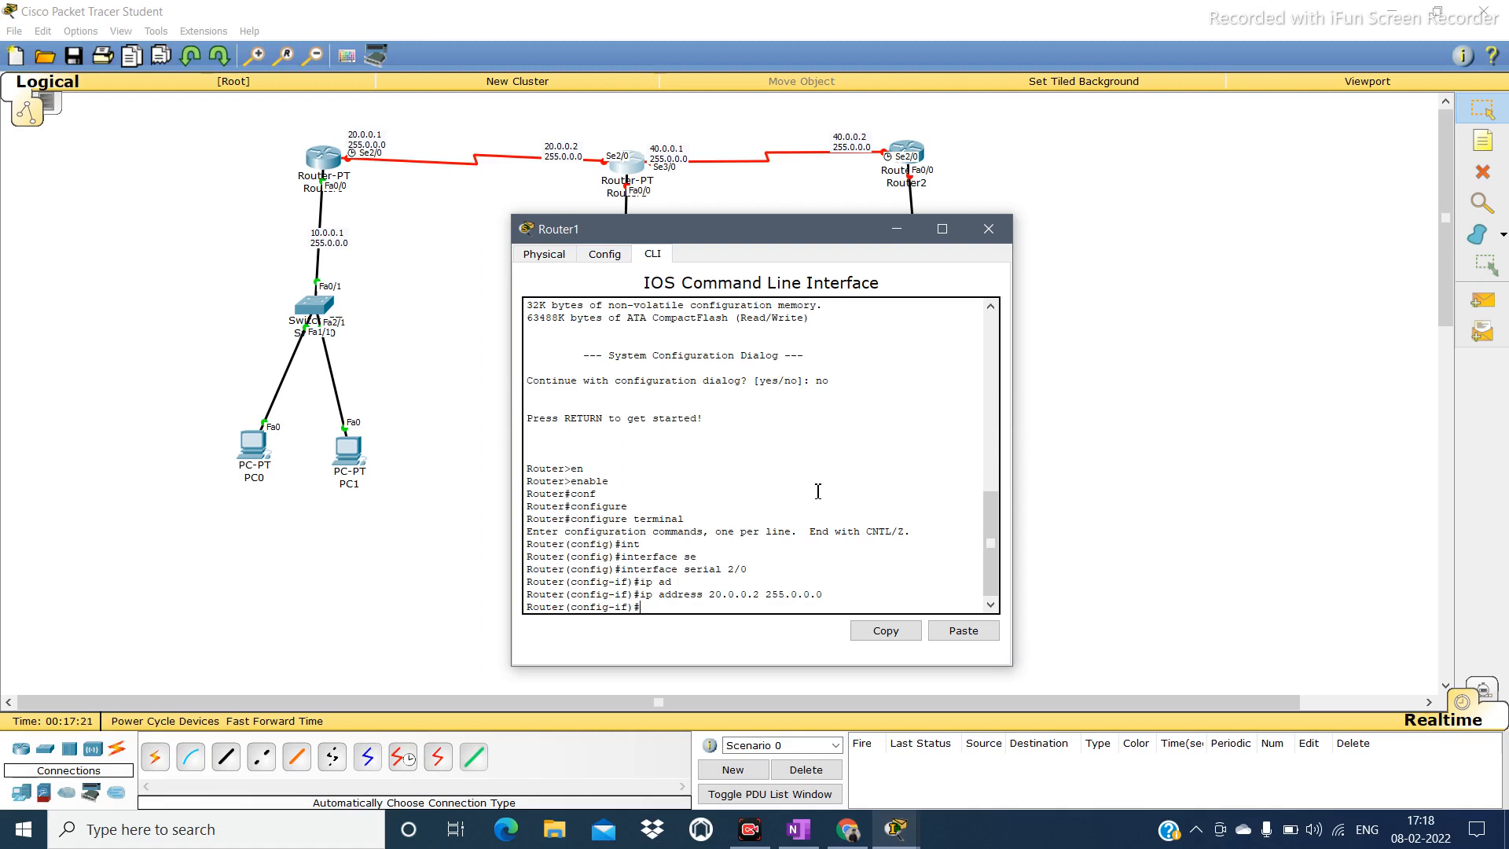
Enable Router1's Serial 2/0 with no shutdown and exit to global configuration mode.
type("no shu")
key("Tab")
key("Return")
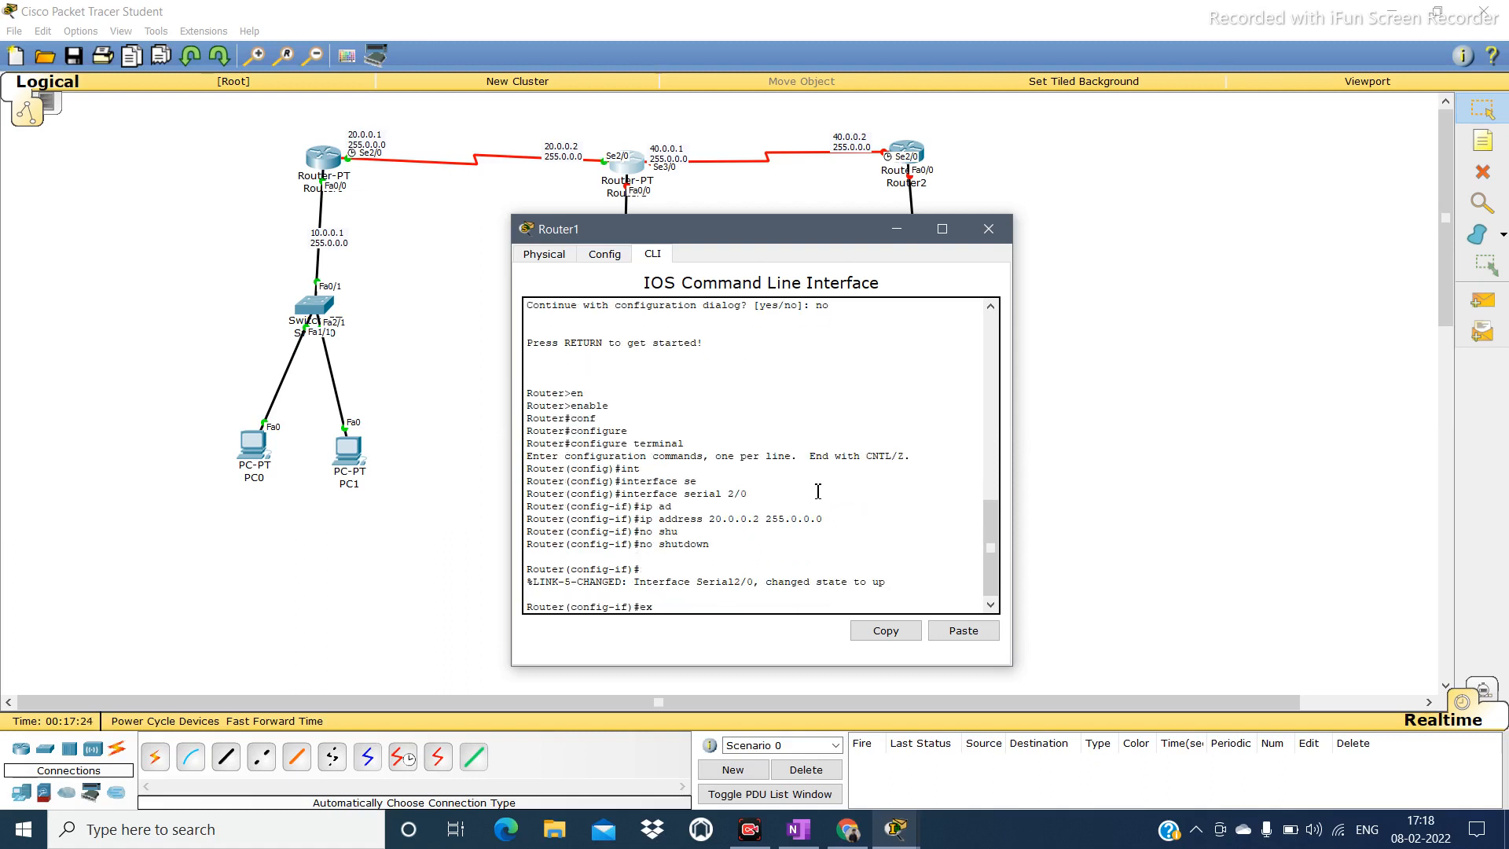
type("ex")
key("Tab")
key("Return")
Assign IP address 30.0.0.1 with mask 255.0.0.0 to Router1's FastEthernet 0/0 interface.
type("int")
key("Tab")
type("s")
key("BackSpace")
type("fa")
key("Tab")
type("0/0")
key("Return")
type("ip ad")
key("Tab")
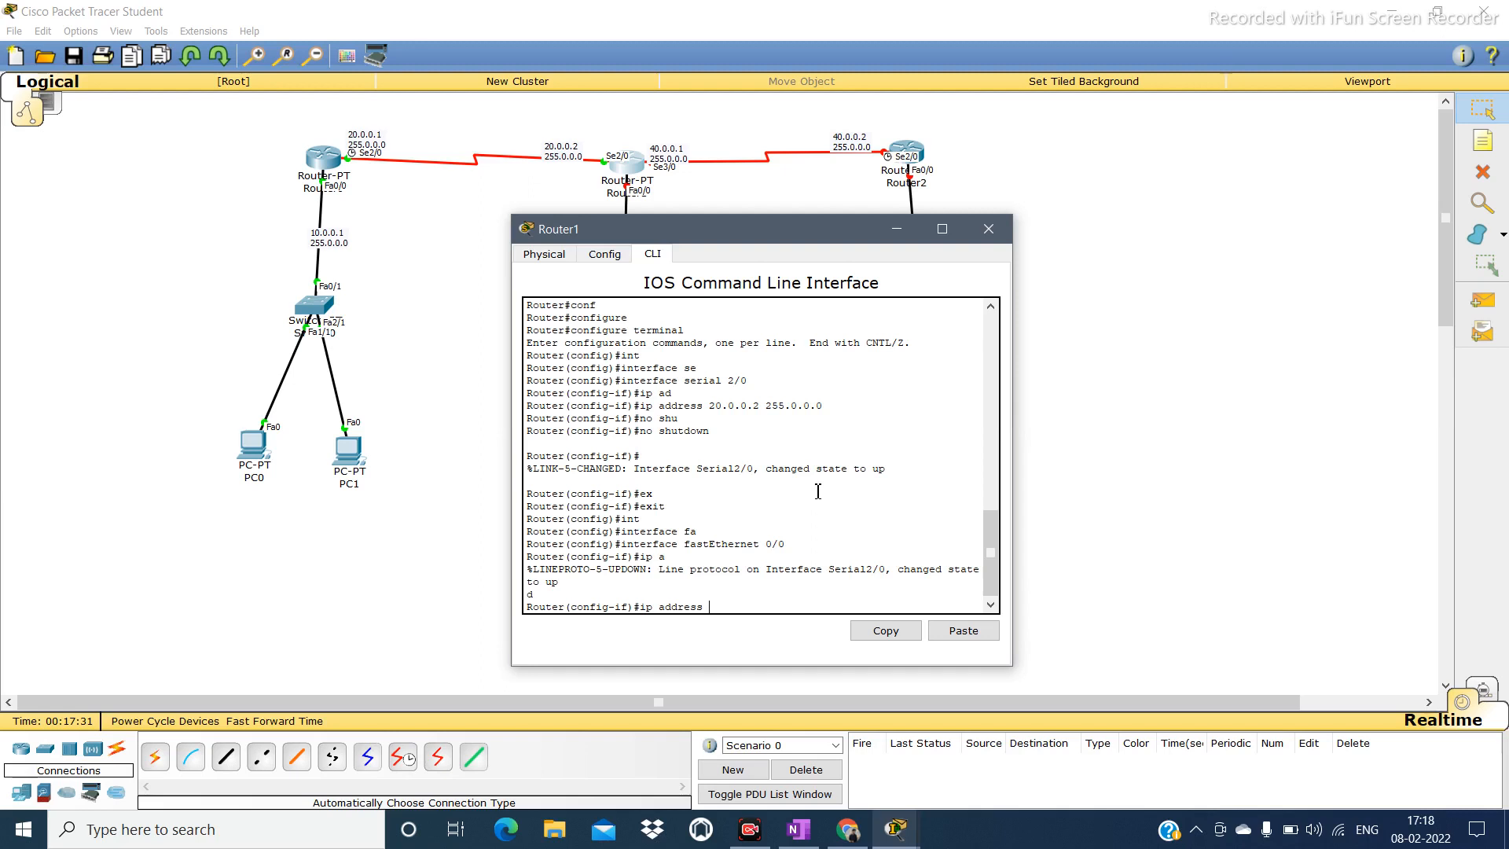
type("30.0.0.1 255.0.0.0")
key("Return")
Enable Router1's FastEthernet 0/0 with no shutdown and exit to global configuration mode.
type("no shu")
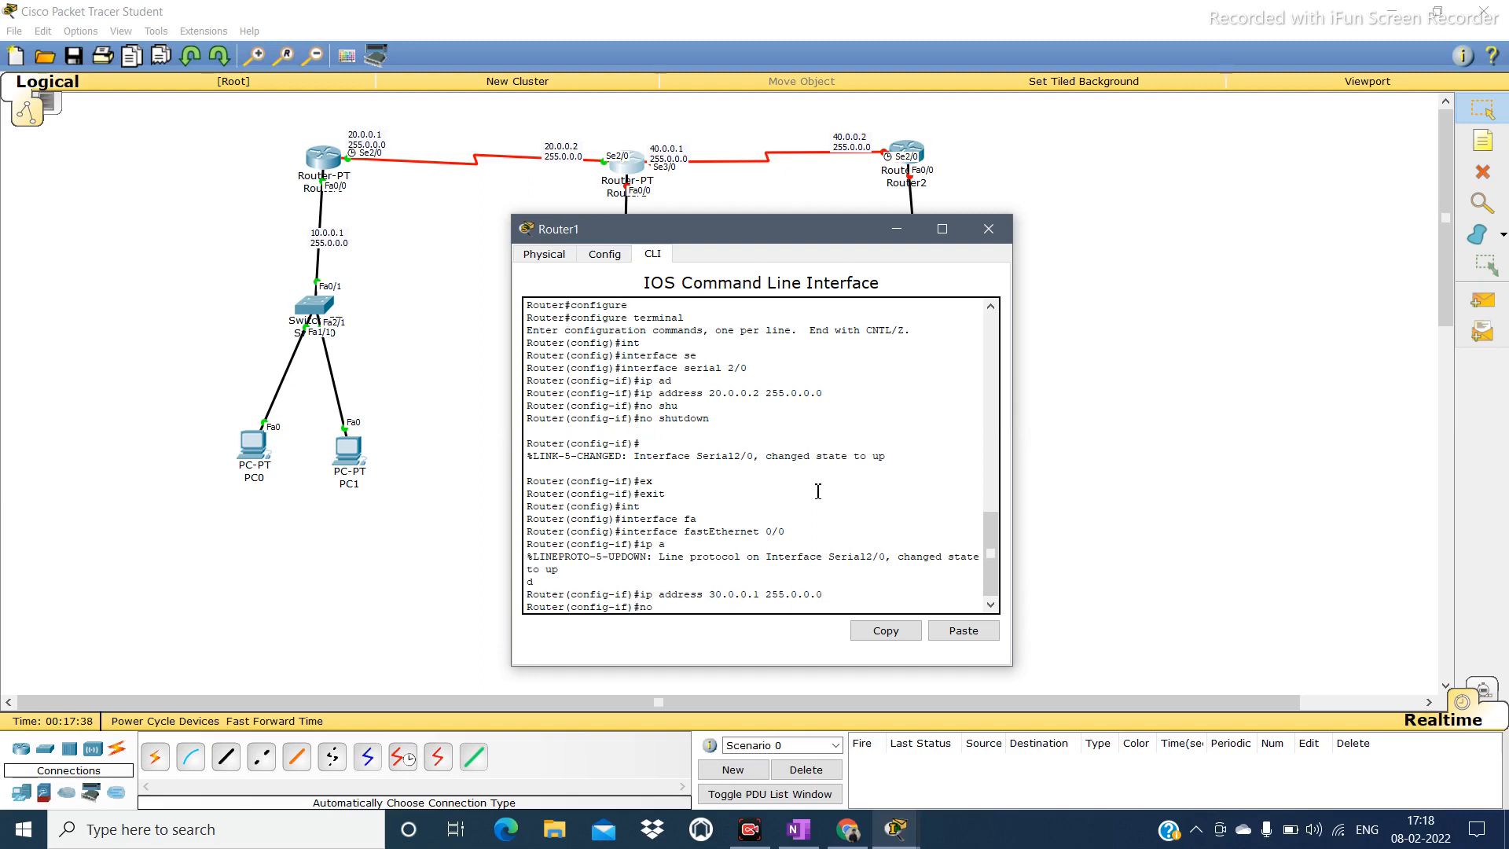
key("Tab")
key("Return")
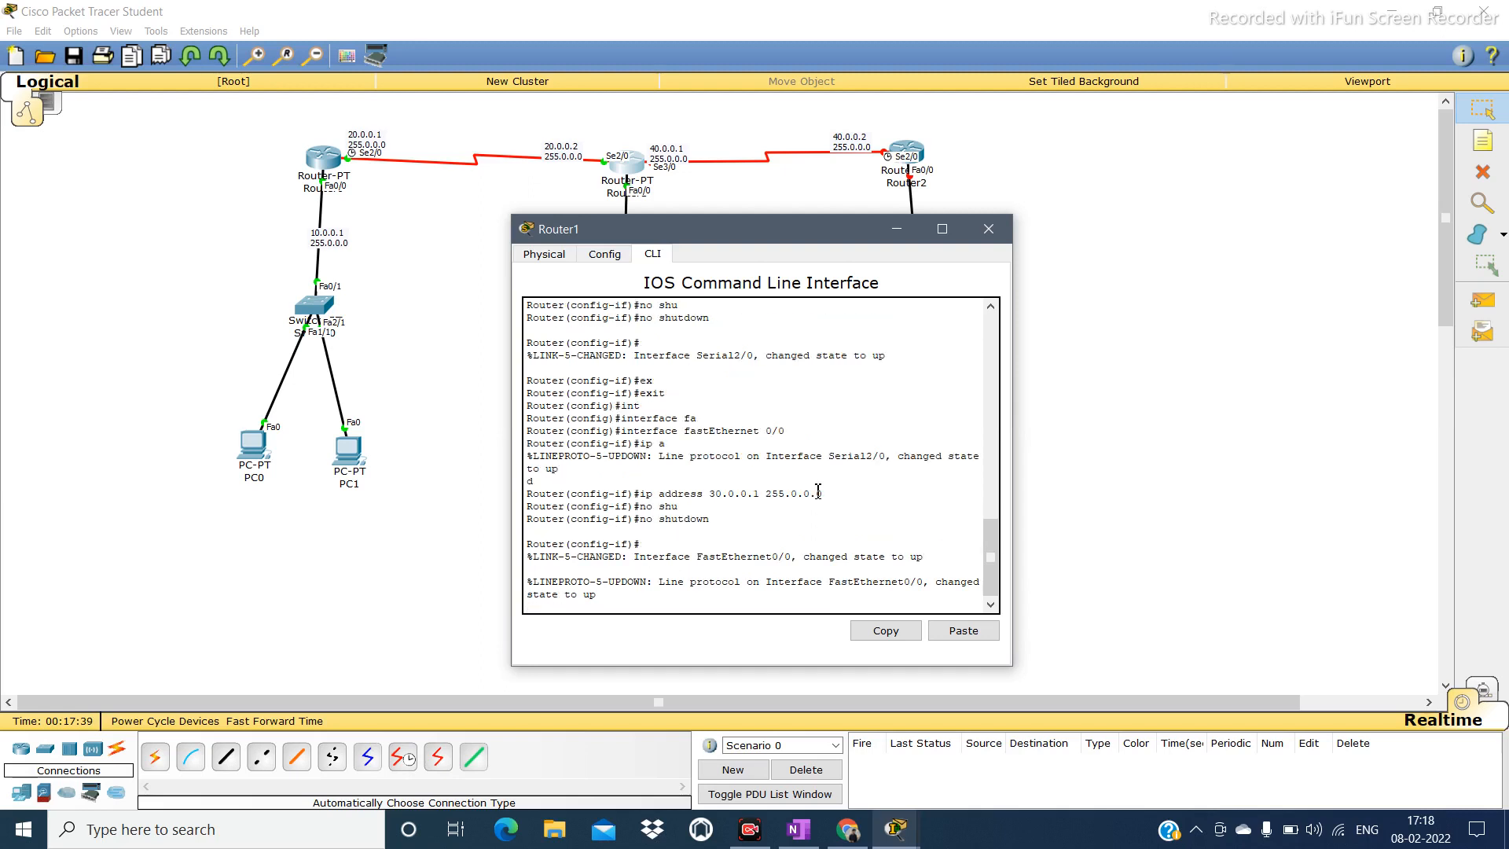
key("Return")
type("ex")
key("Tab")
key("Return")
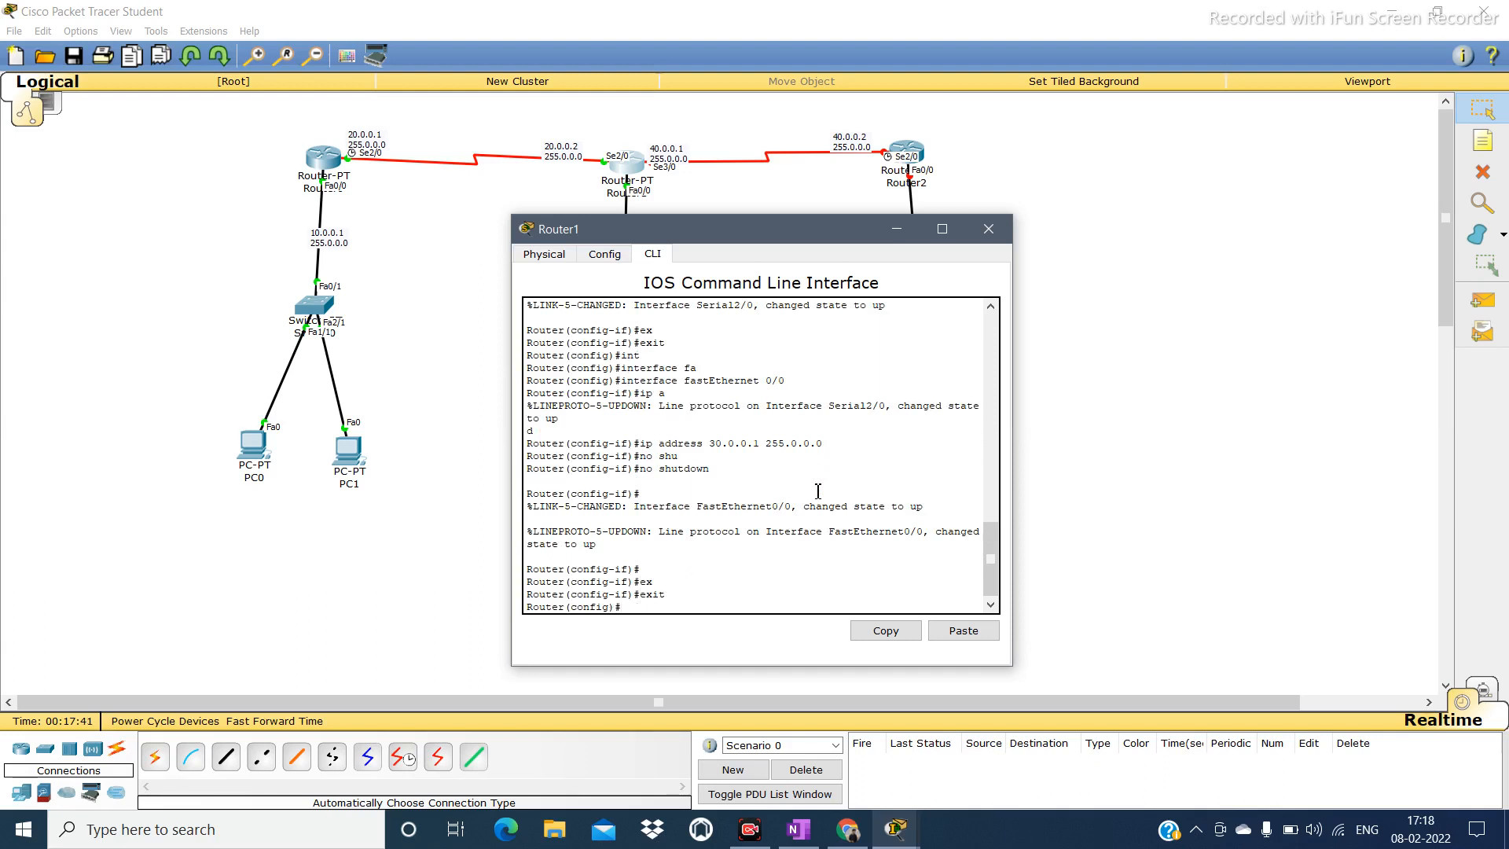
Assign IP address 40.0.0.1 with mask 255.0.0.0 to Router1's Serial 3/0 interface.
type("int")
key("Tab")
type("se")
key("Tab")
type("3/0")
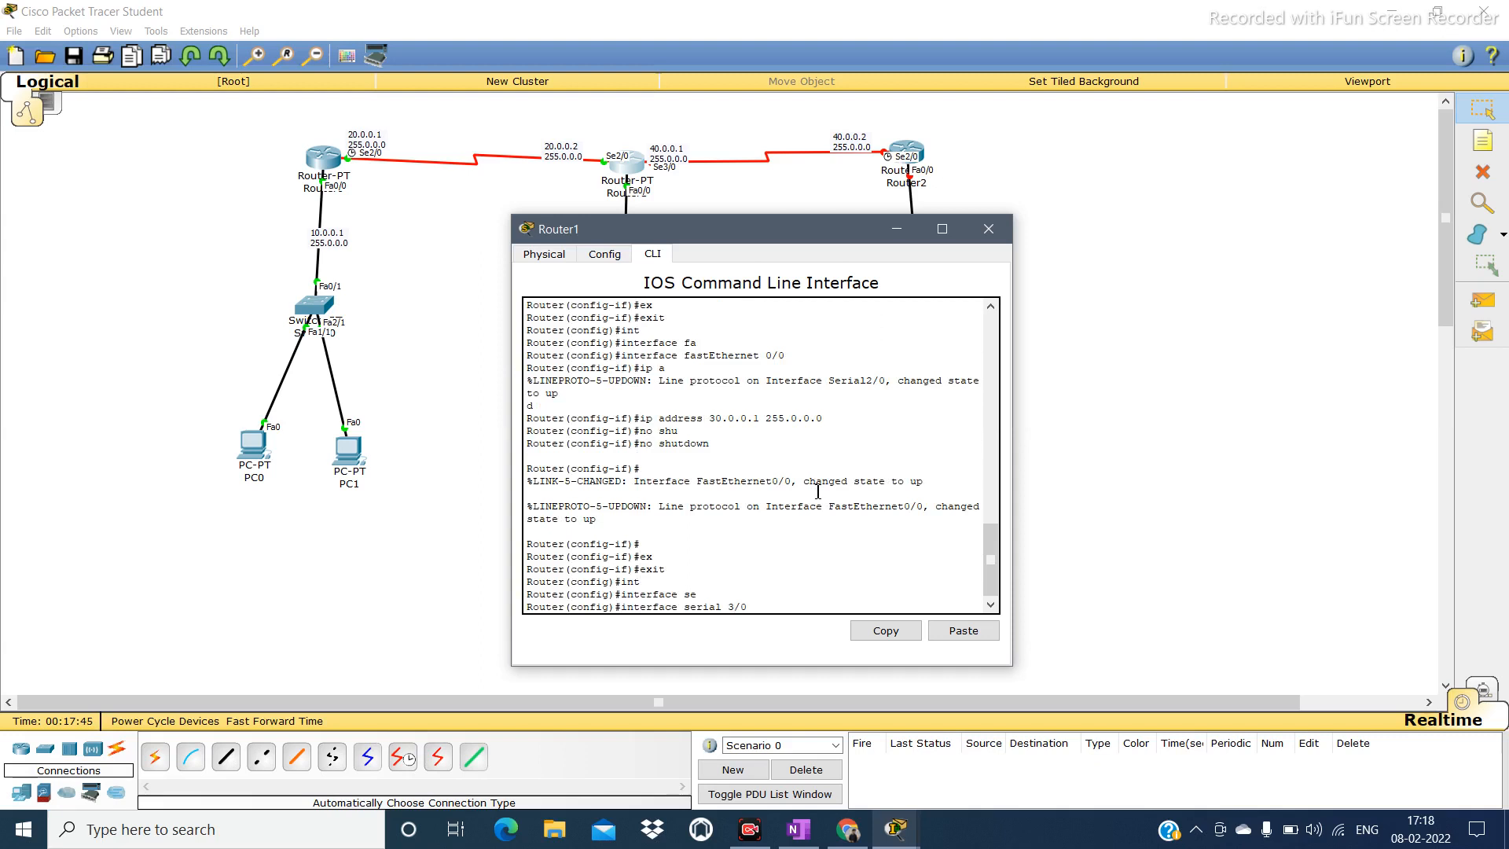
key("Return")
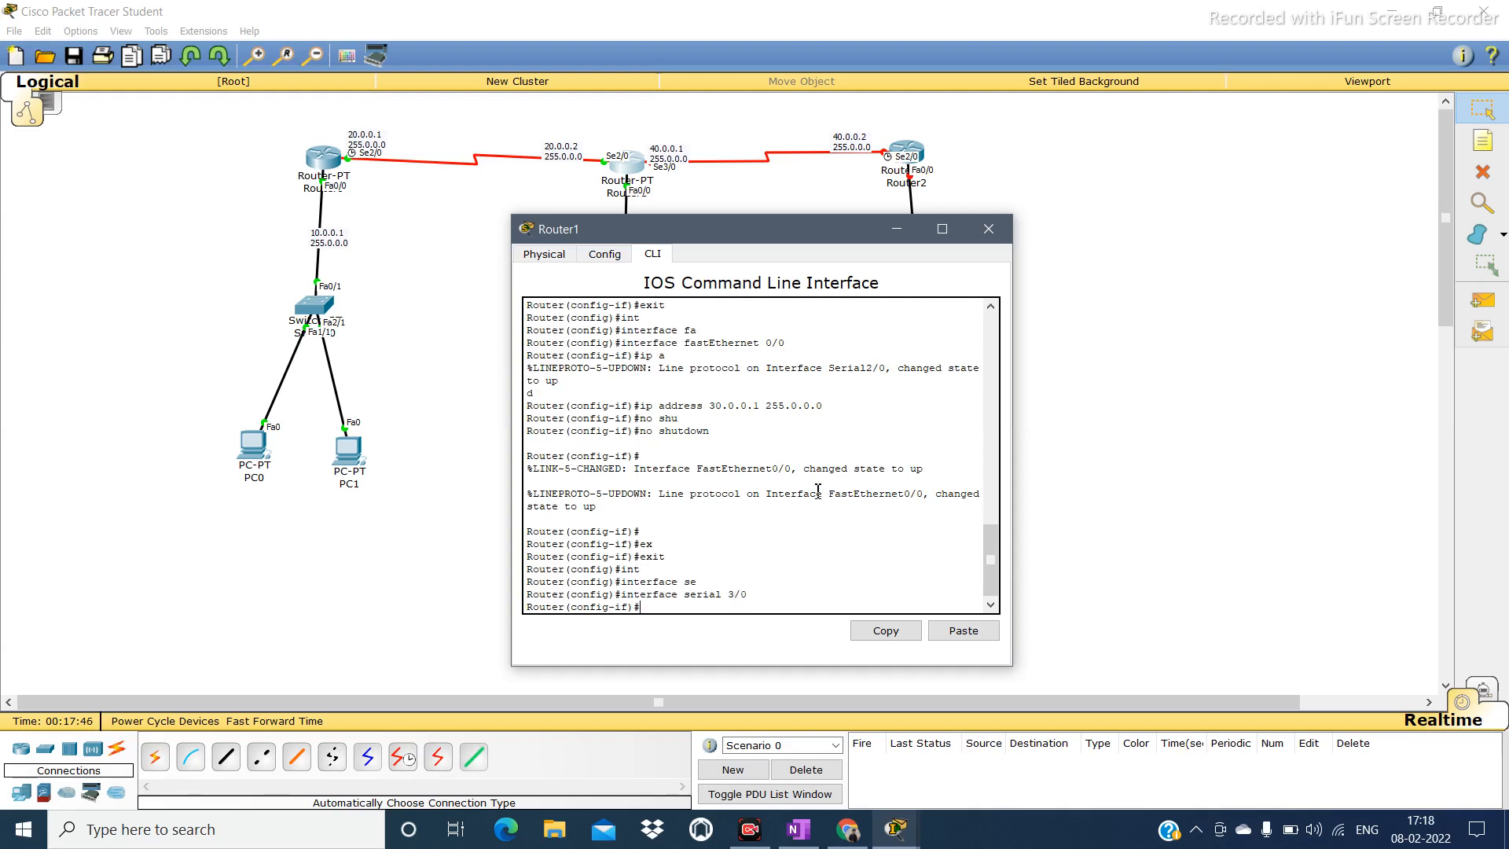
type("ip ad")
key("Tab")
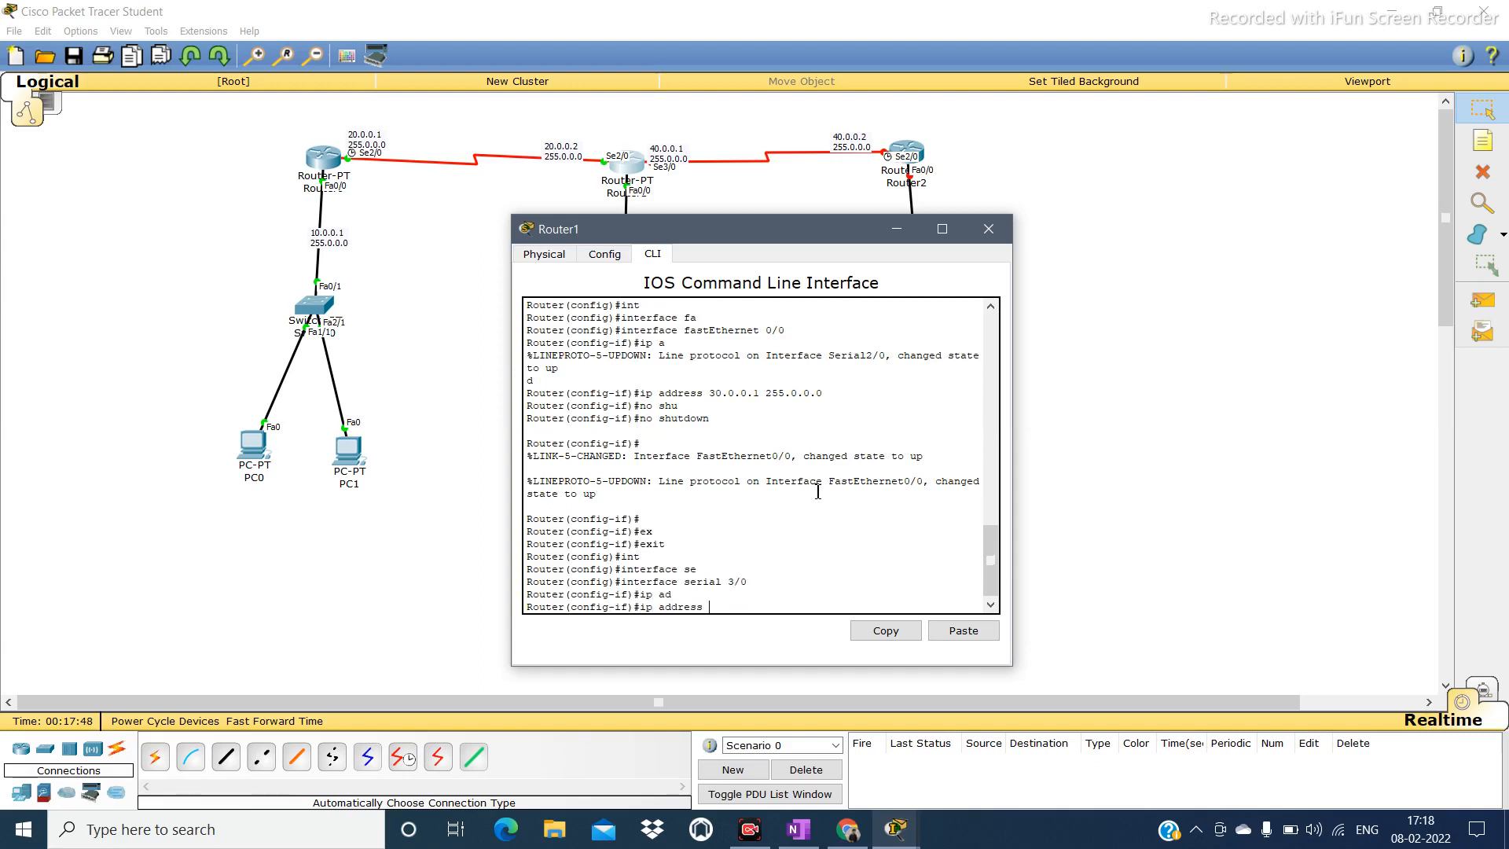
type("40.0.0.1 255.0.0.0")
key("Return")
Enable Router1's Serial 3/0 with no shutdown and exit to global configuration mode.
type("no shu")
key("Tab")
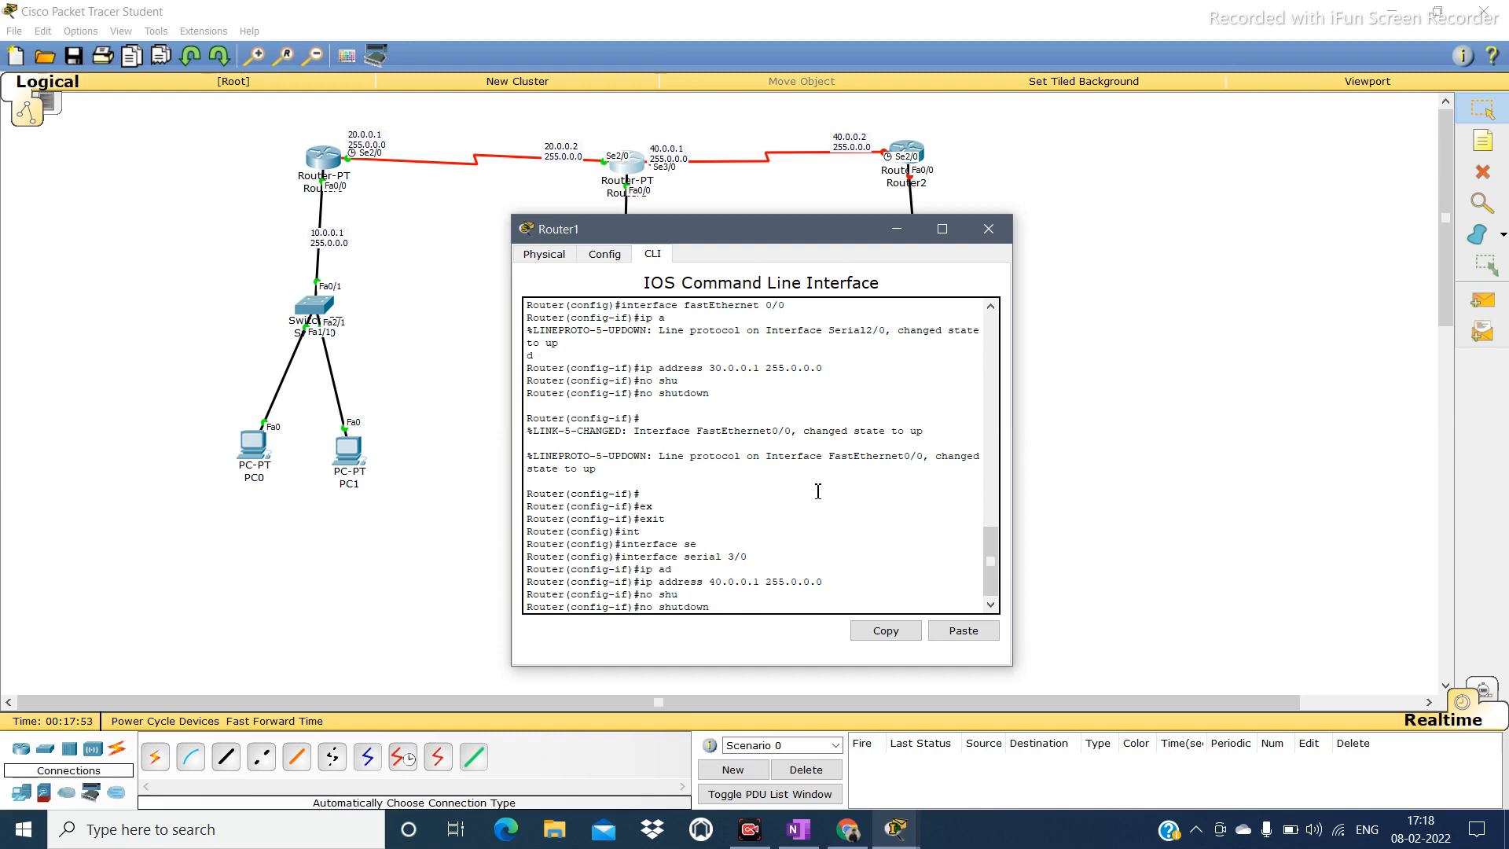
key("Return")
key("Return")
type("ex")
key("Tab")
type("i")
key("Return")
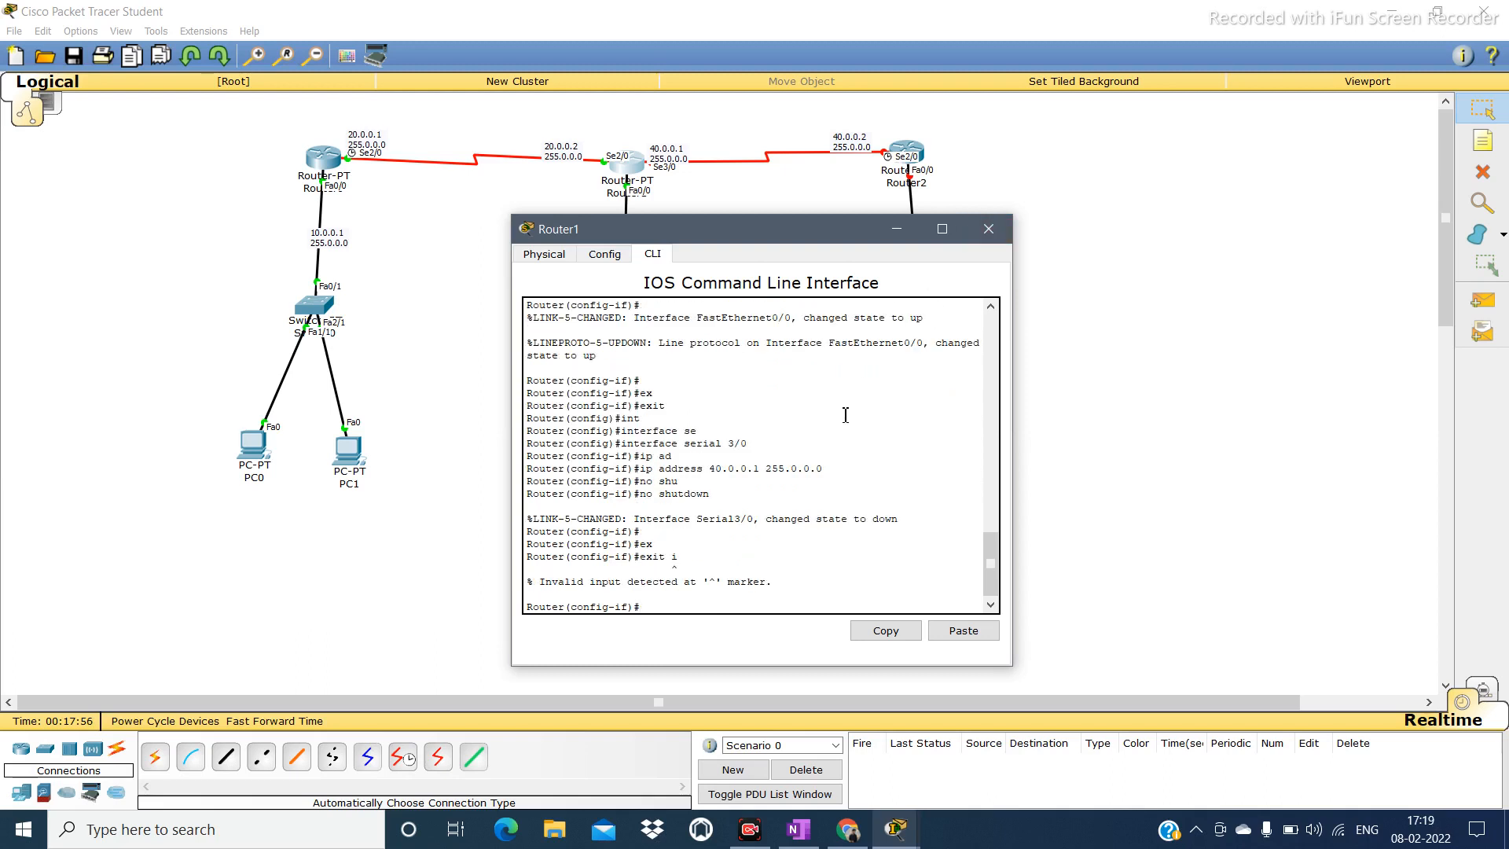
type("exi")
key("Tab")
key("Return")
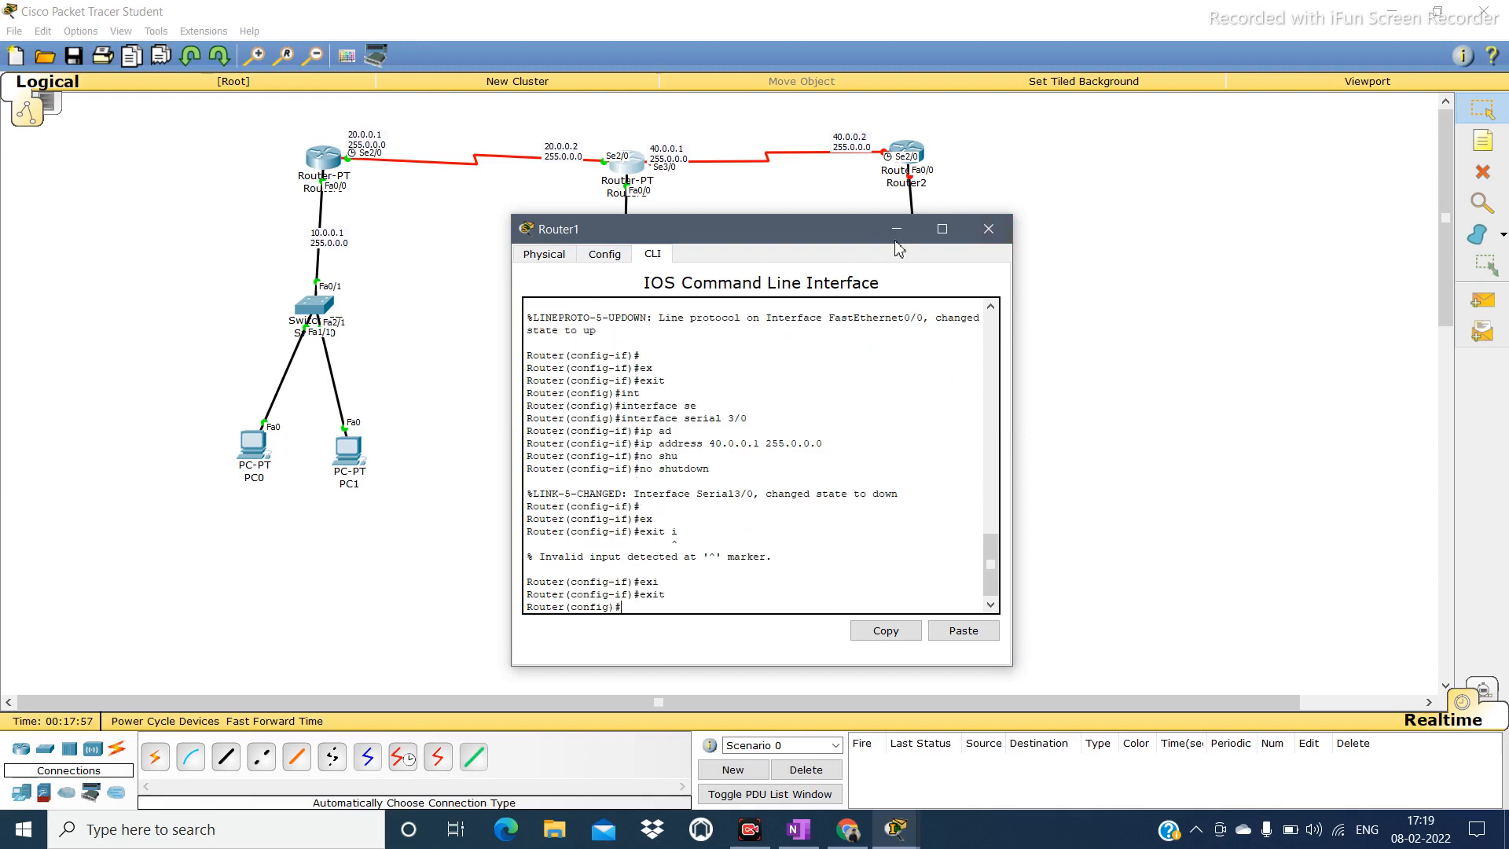
Open Router2's command line and answer no to the configuration dialog to reach the router prompt.
left_click(915, 179)
left_click(920, 154)
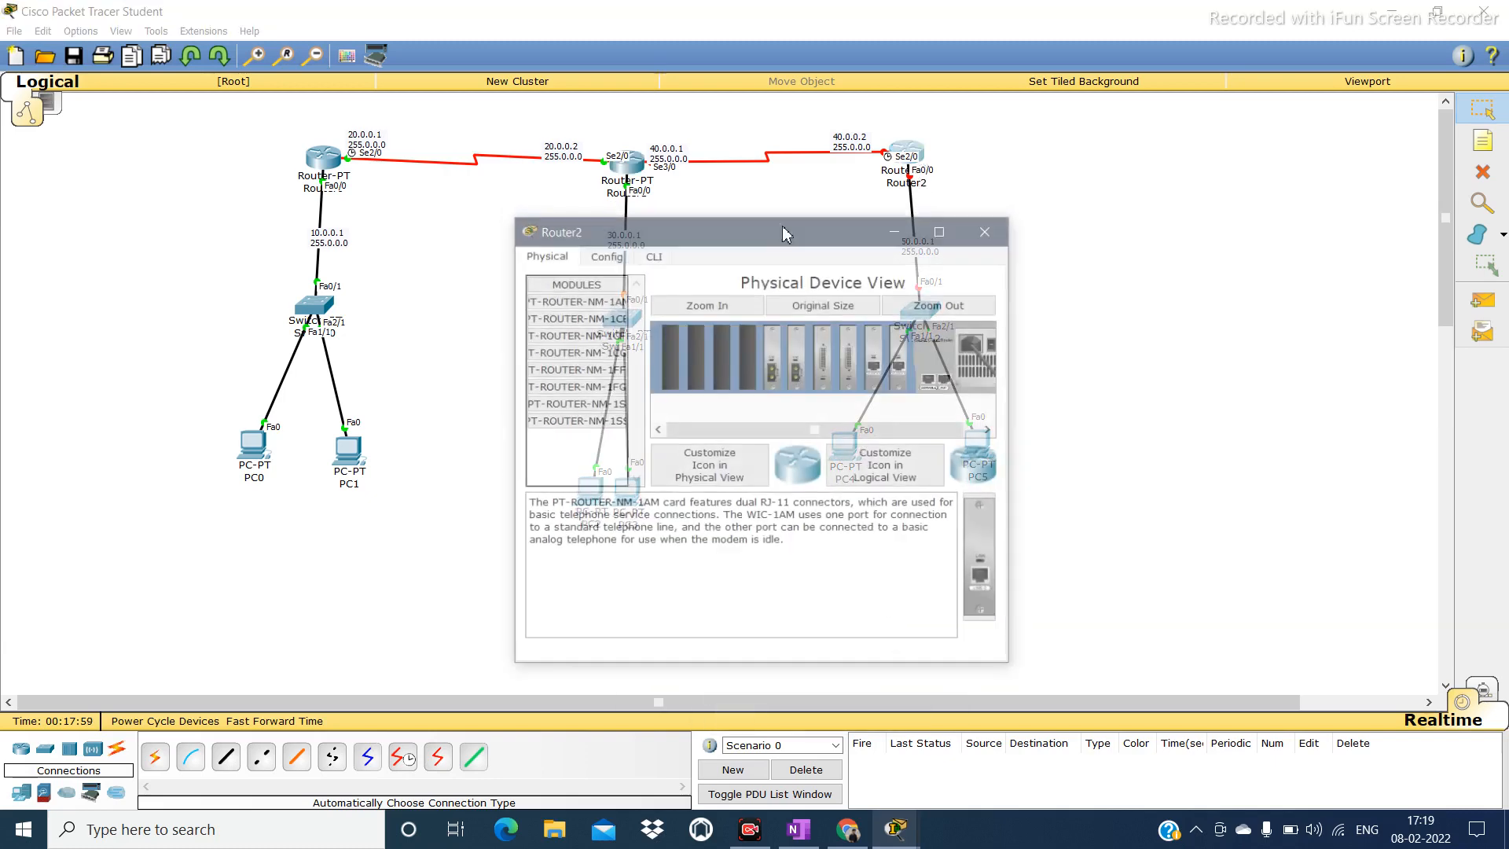
left_click(658, 253)
left_click(880, 549)
type("no")
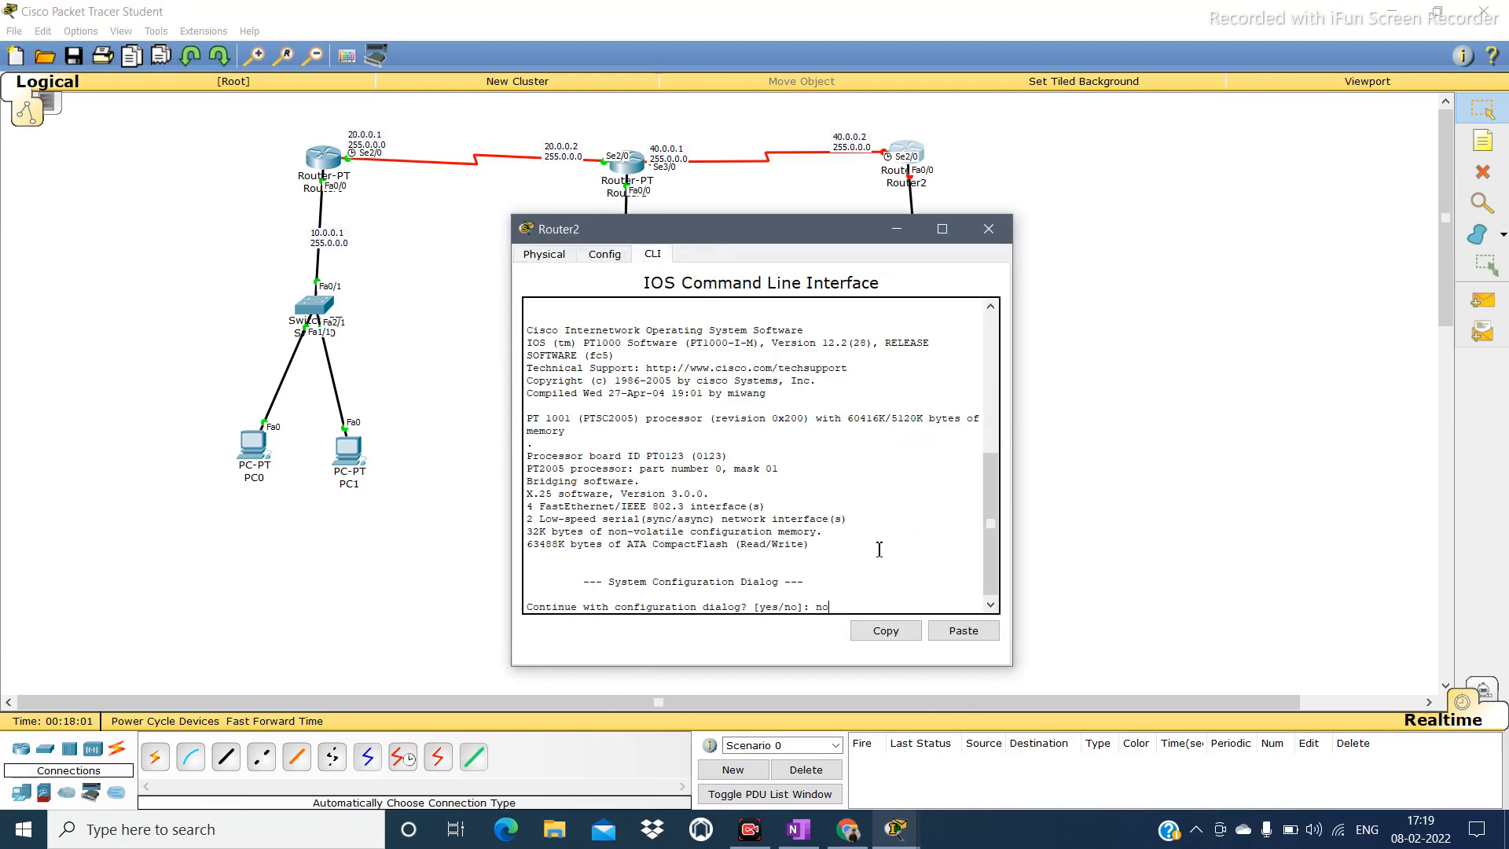
key("Return")
key("Return")
Enter privileged mode and then global configuration mode on Router2.
type("e")
key("Tab")
key("Return")
type("en")
key("Tab")
key("Return")
type("conf")
key("Tab")
key("Tab")
key("Return")
Assign IP address 40.0.0.2 with mask 255.0.0.0 to Router2's Serial 2/0 interface.
type("int")
key("Tab")
type("se")
key("Tab")
type("2/0")
key("Return")
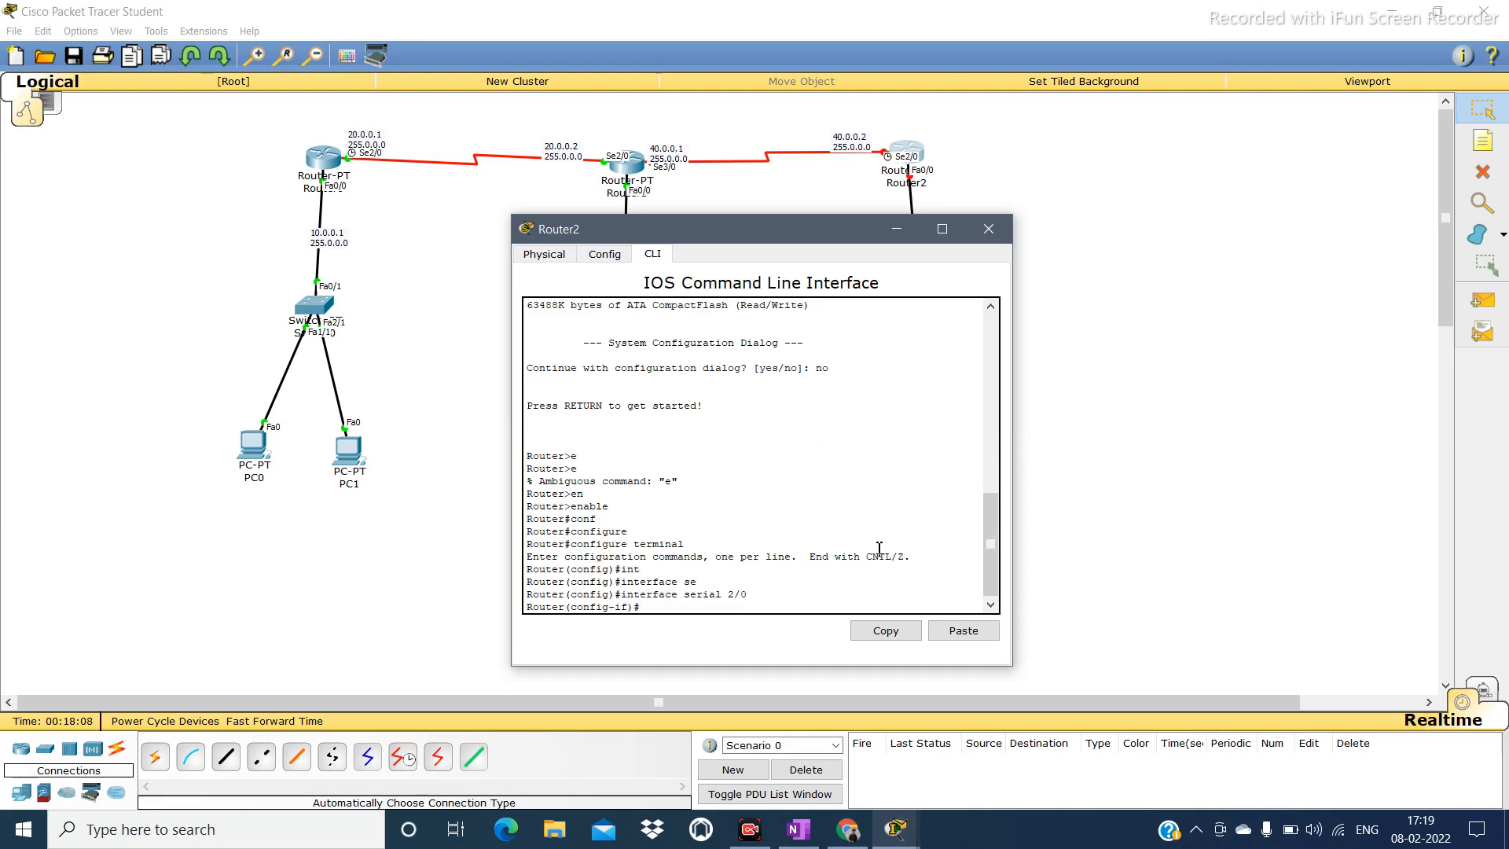
type("ip ad")
key("Tab")
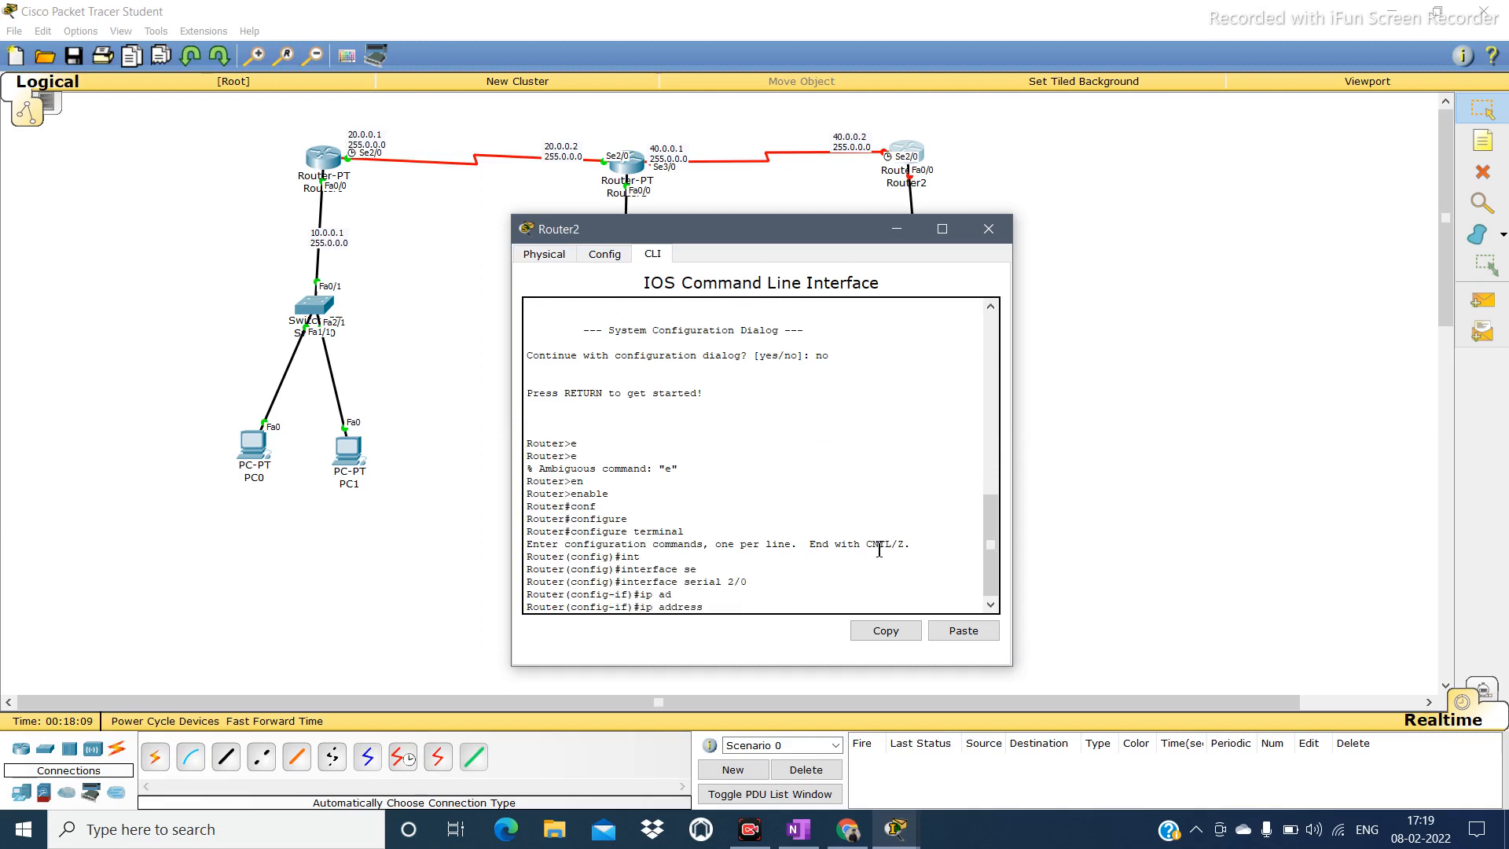
type("40.0.0.2 255.0.0.0")
key("Return")
Enable Router2's Serial 2/0 with no shutdown and exit to global configuration mode.
type("no shu")
key("Tab")
key("Return")
key("Return")
type("ex")
key("Tab")
key("Return")
Enter interface configuration mode for Router2's FastEthernet 0/0.
type("int")
key("Tab")
type("fa")
key("Tab")
type("0/")
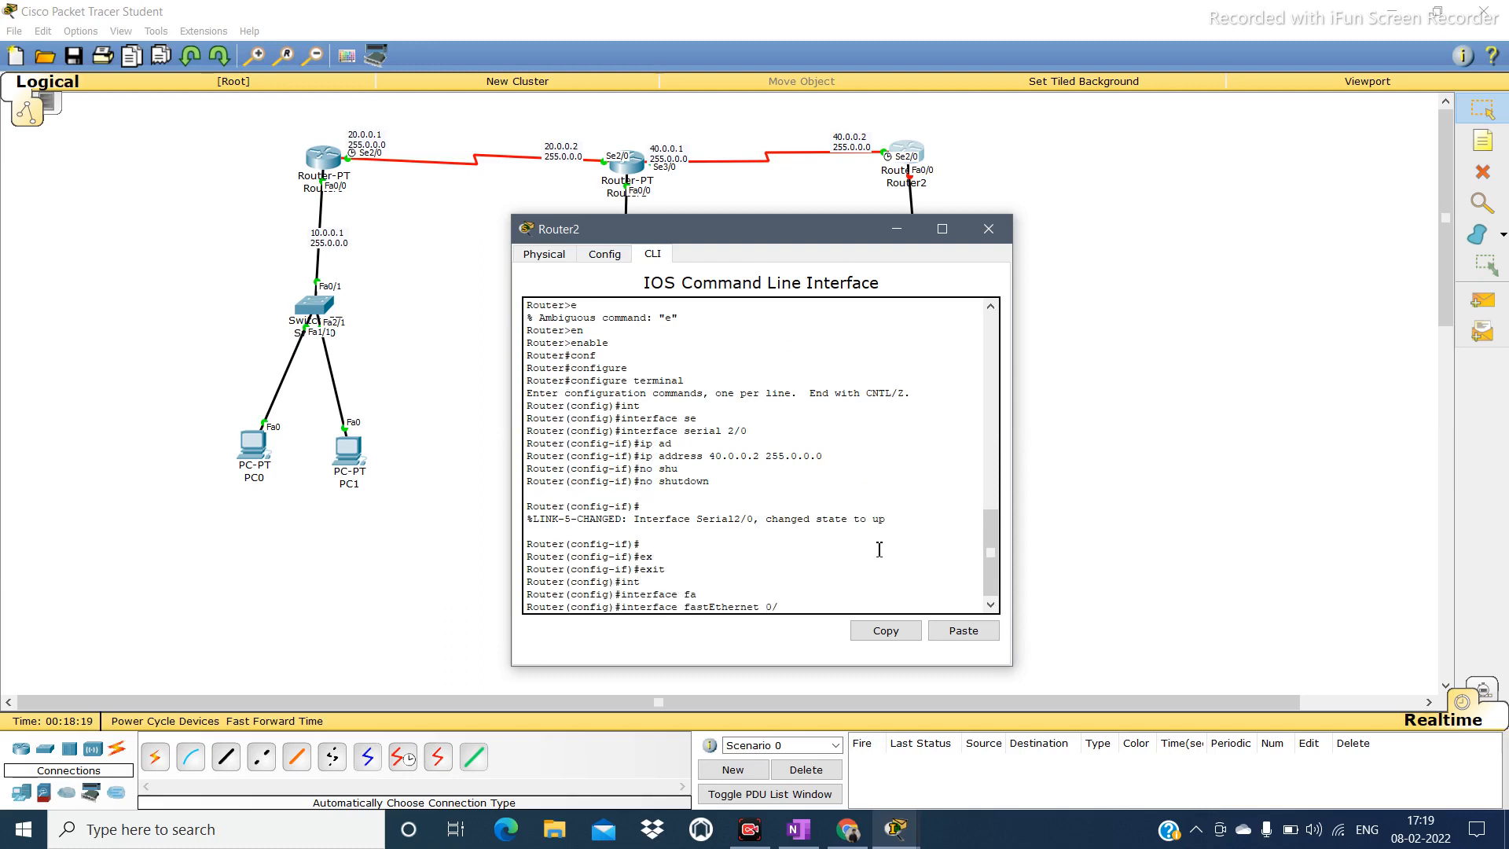
type("0")
key("Return")
Assign IP address 50.0.0.1 with mask 255.0.0.0 to Router2's FastEthernet 0/0 interface.
type("ip ad")
key("Tab")
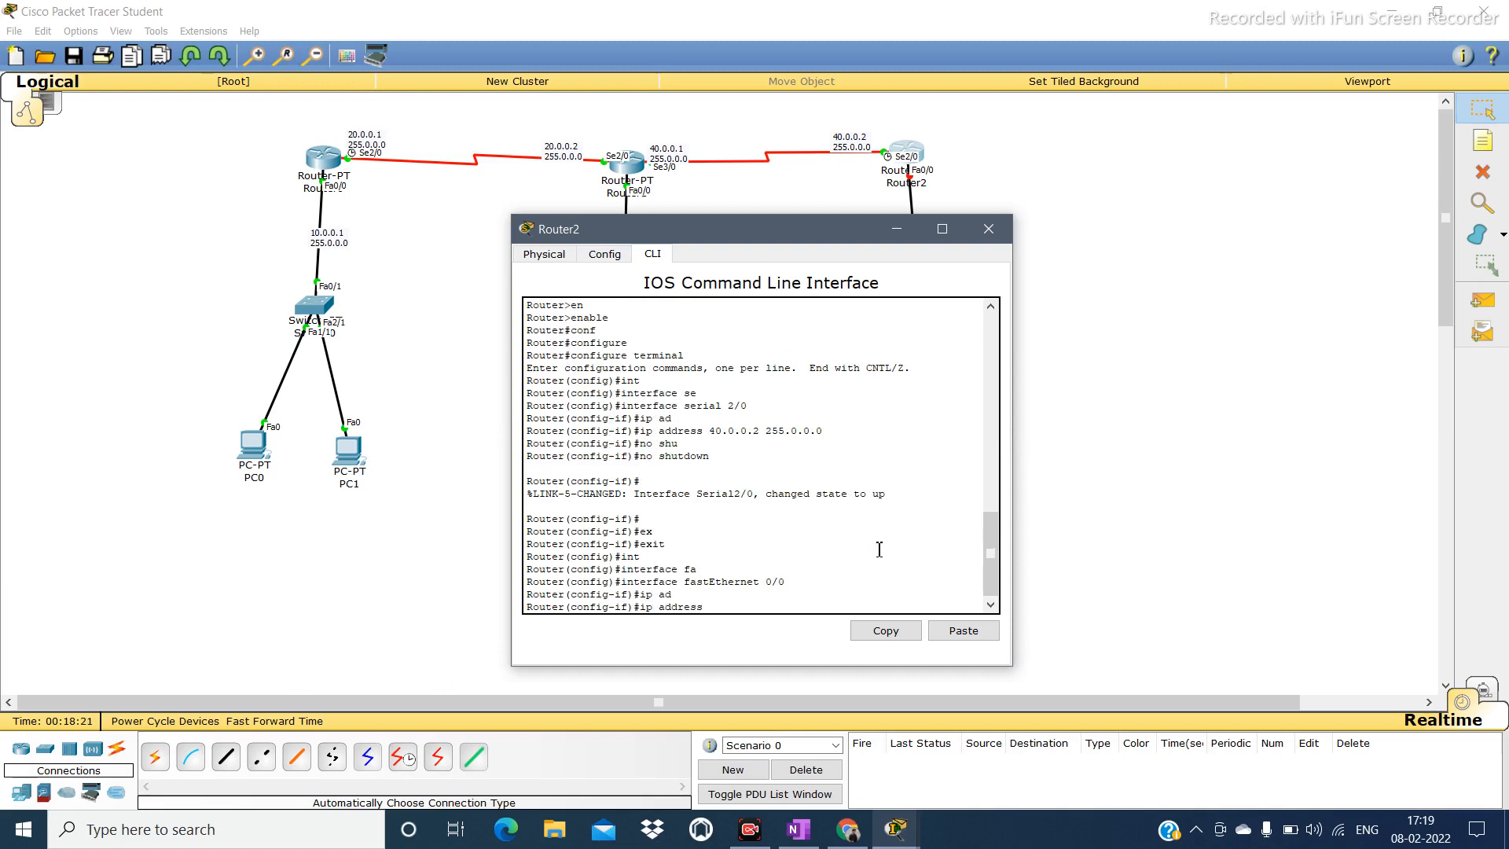
left_click_drag(805, 236, 537, 243)
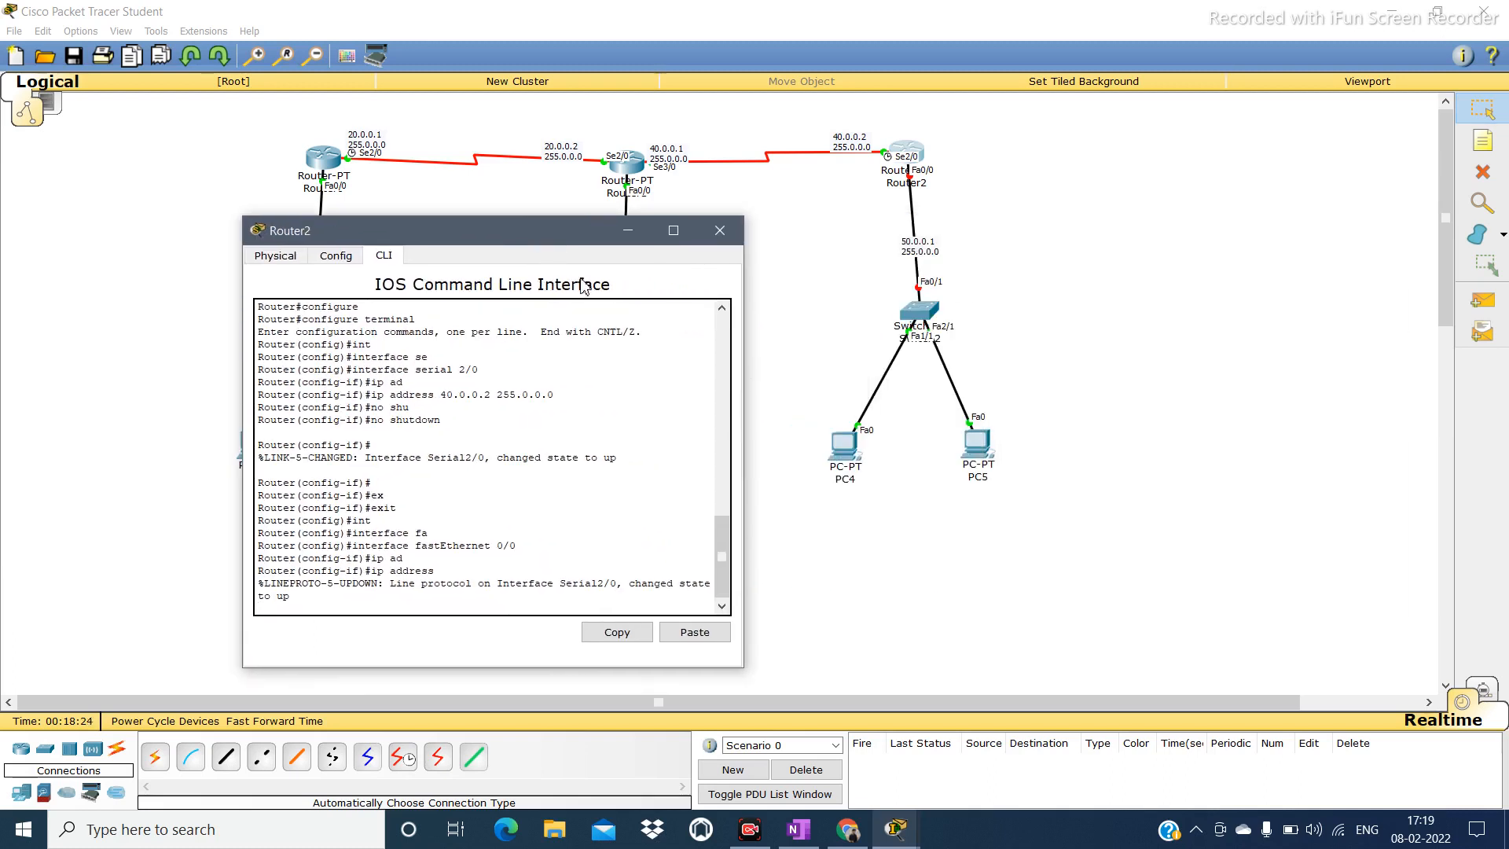
key("Return")
type("ip ad")
key("Tab")
type("500")
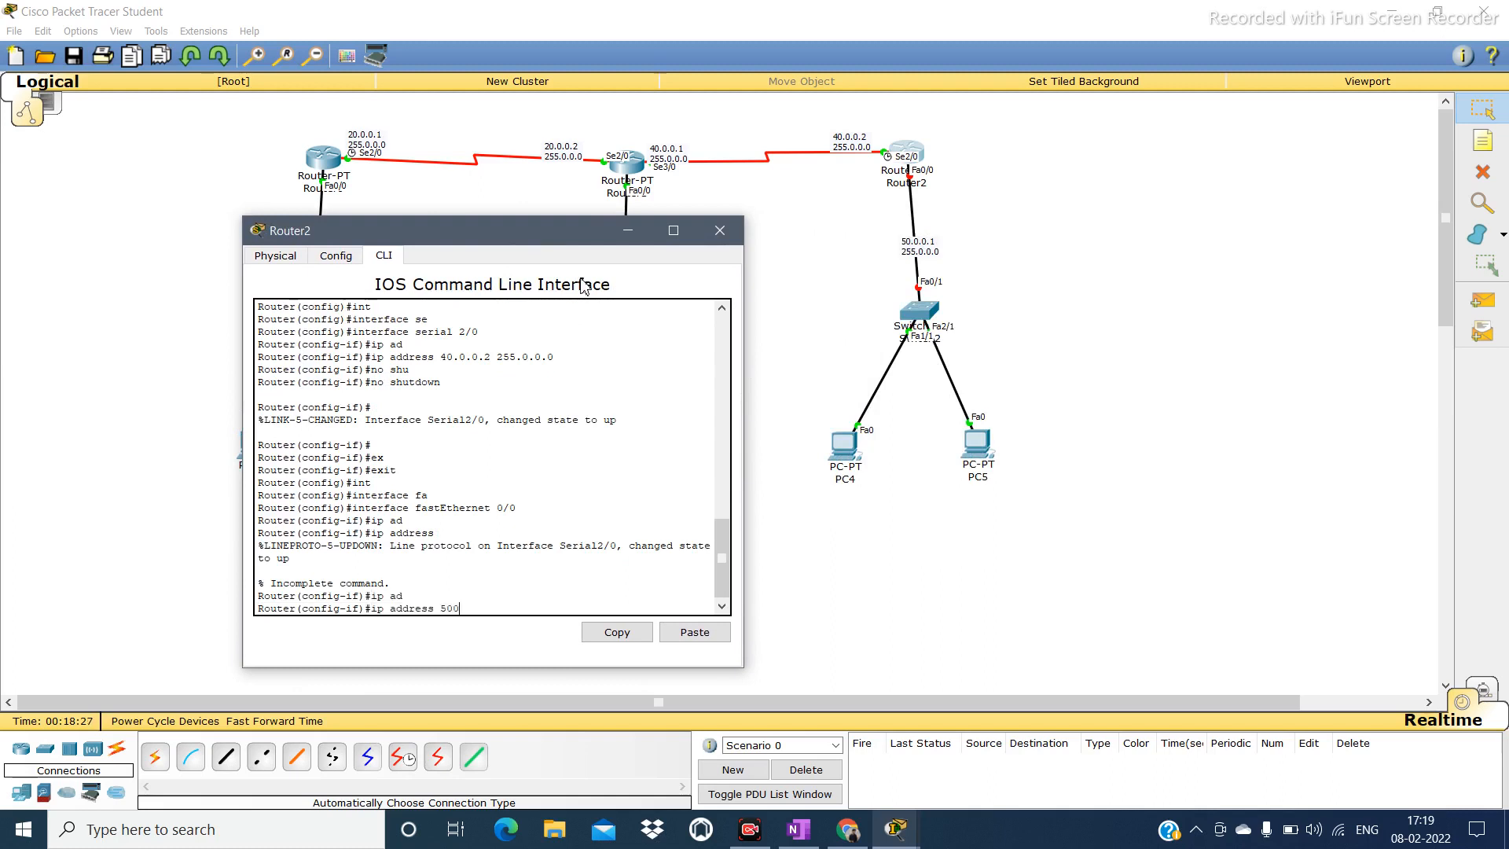
key("BackSpace")
key("BackSpace")
type(".0.0.1 255.0.0.0")
key("Return")
Enable Router2's FastEthernet 0/0 with no shutdown, exit to global configuration mode and put the router window away.
type("m")
type("no shu")
key("Tab")
key("Return")
type("ex")
key("Tab")
key("Return")
key("Return")
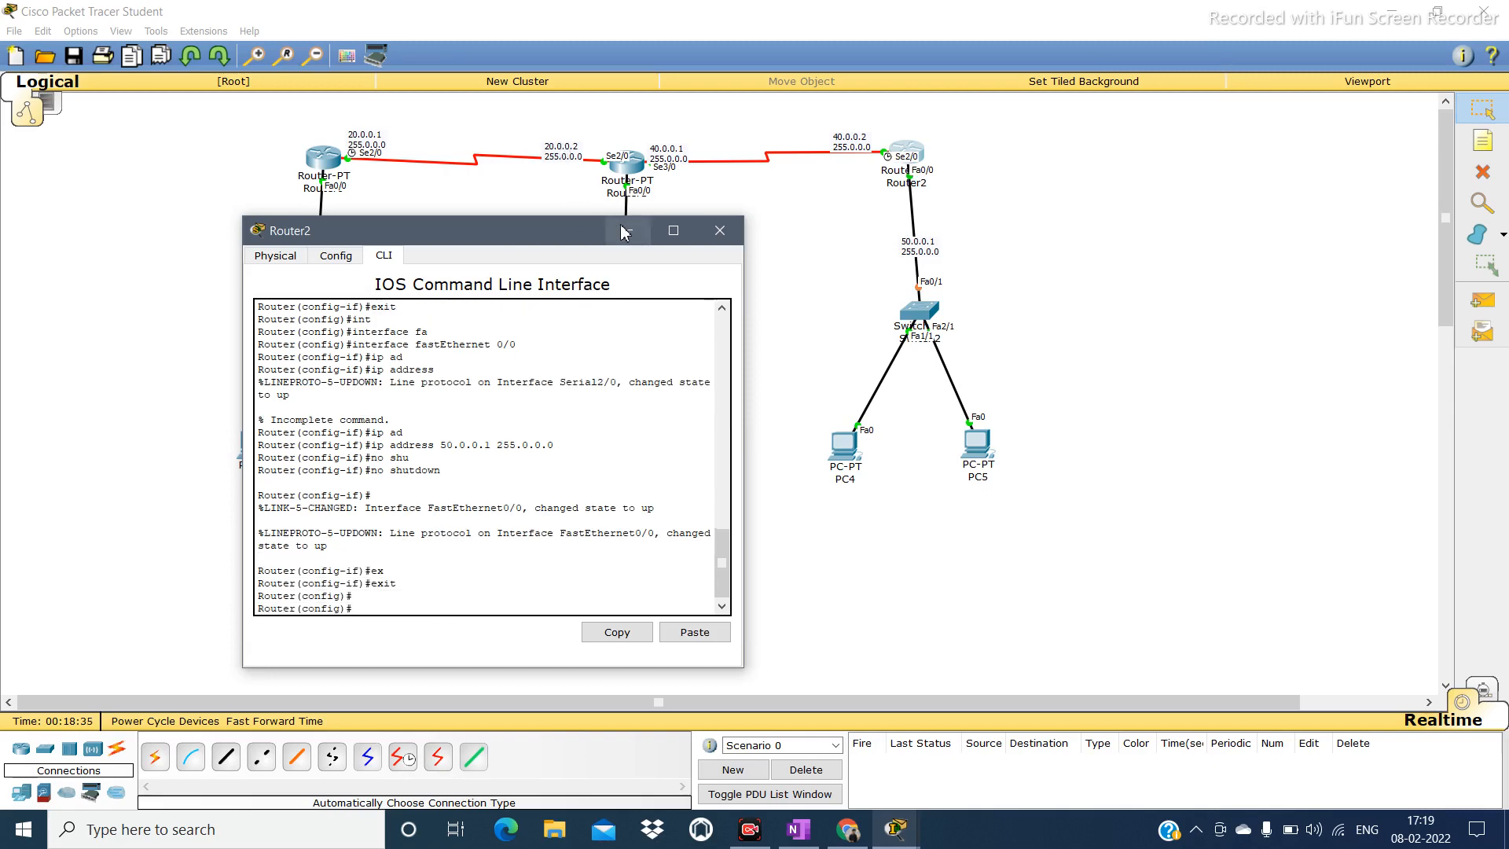
left_click(626, 232)
Give PC0 the static IP address 10.0.0.2, the default mask 255.0.0.0 and default gateway 10.0.0.1.
left_click(253, 445)
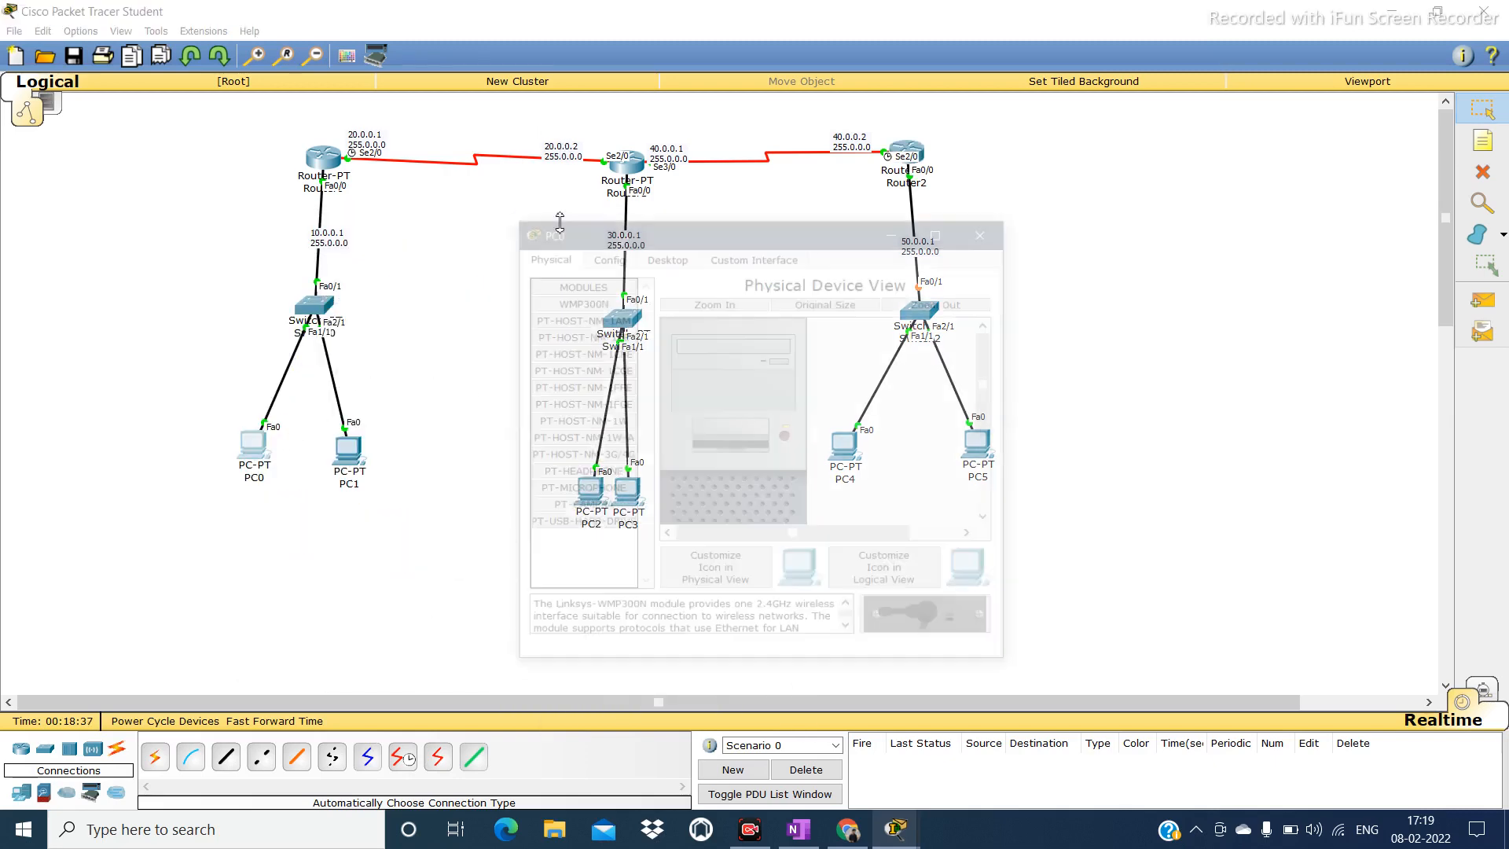
left_click(681, 258)
left_click(599, 334)
left_click(717, 346)
type("10.0.0.2")
key("Tab")
key("Tab")
type("10.0.0.1")
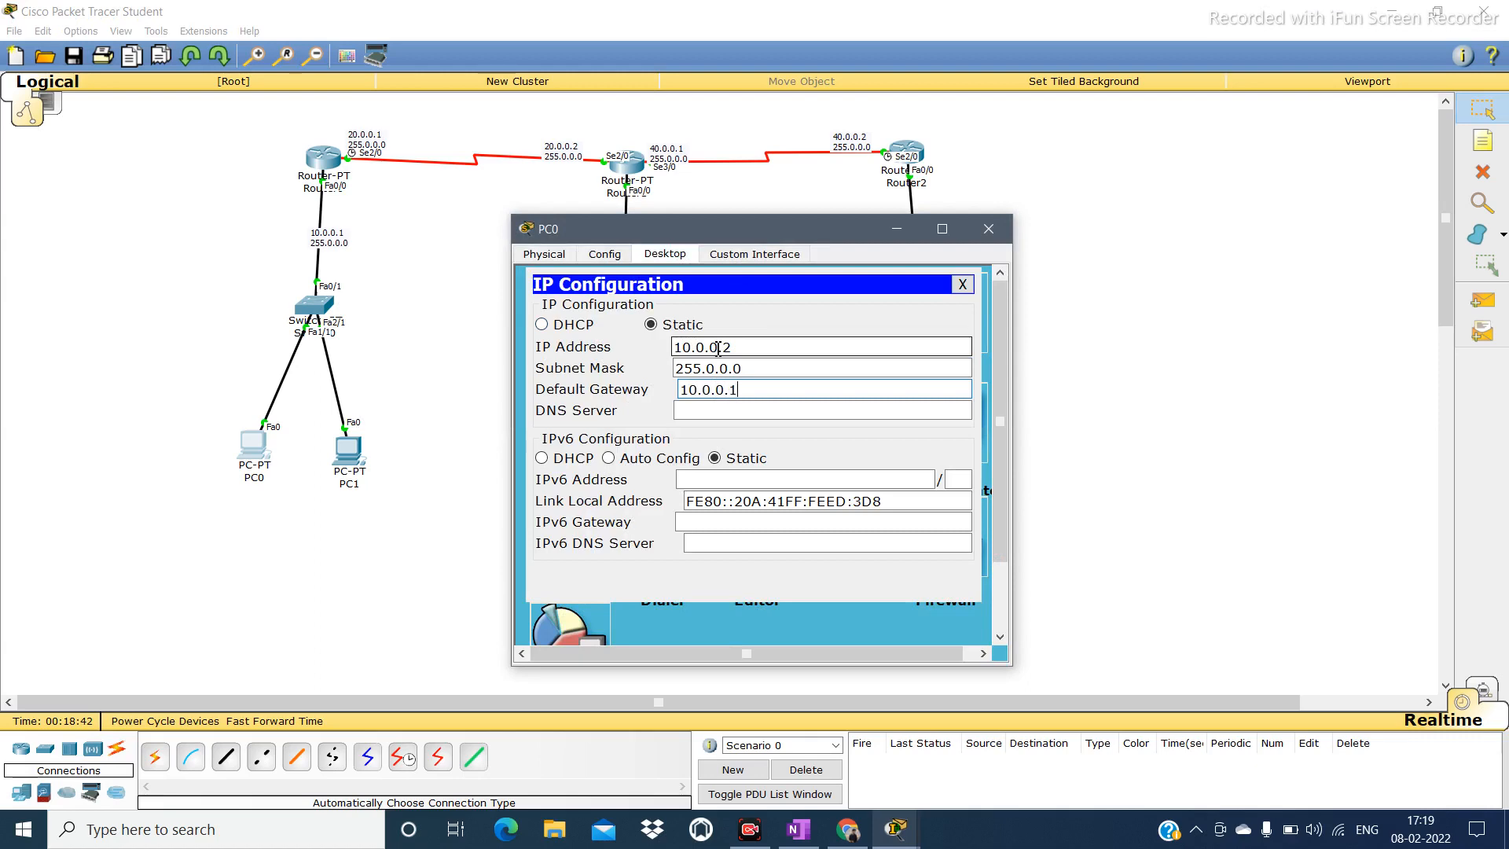
left_click(896, 229)
Give PC1 the static IP address 10.0.0.3 with its default subnet mask and default gateway 10.0.0.1.
left_click(348, 449)
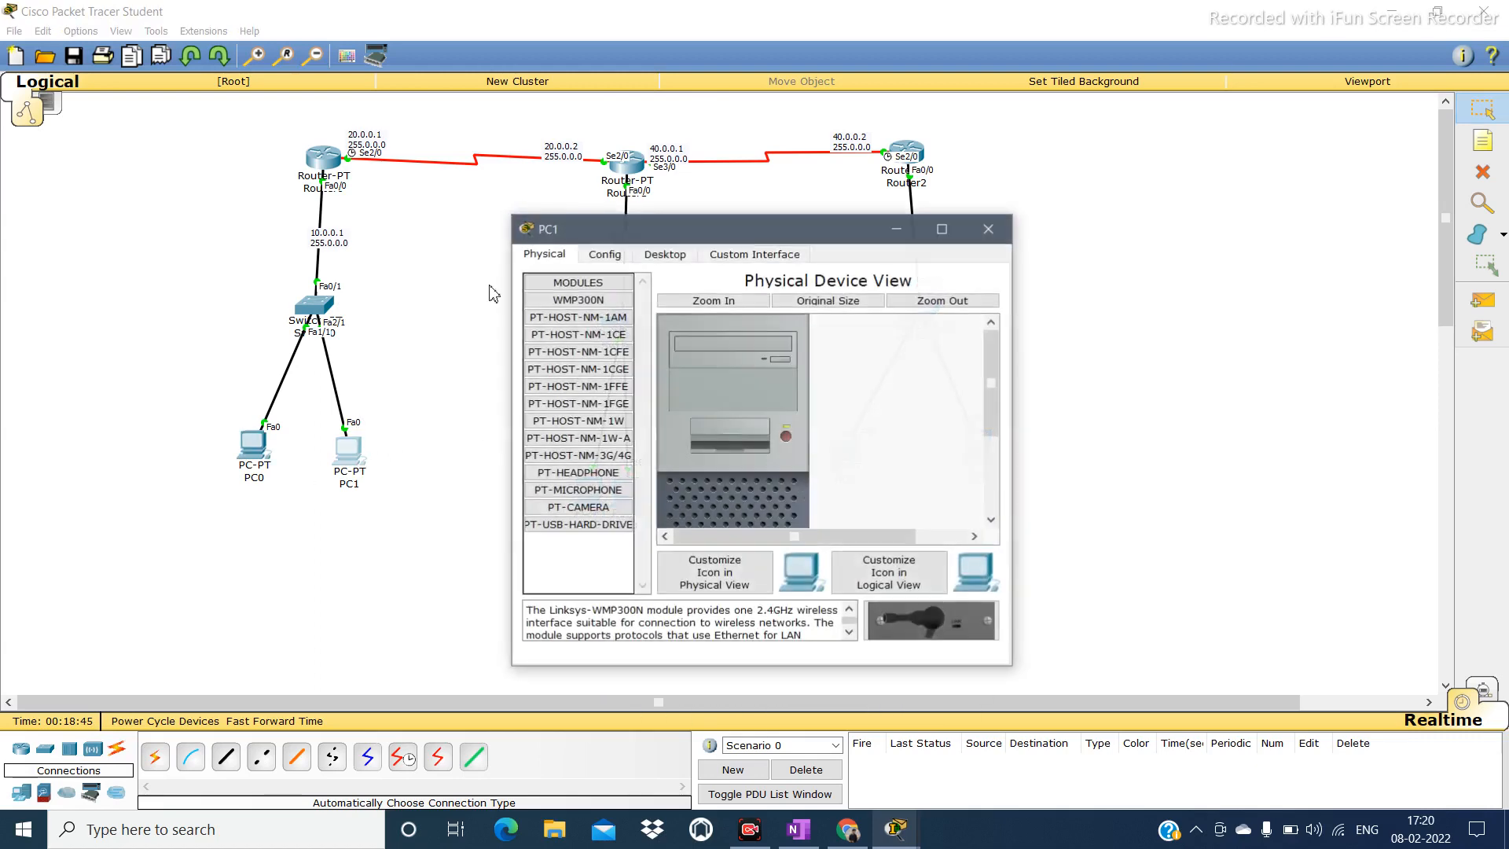
left_click(664, 254)
left_click(585, 326)
left_click(694, 346)
type("10.0.0.3")
key("Tab")
key("Tab")
type("10.0.0.1")
left_click(974, 229)
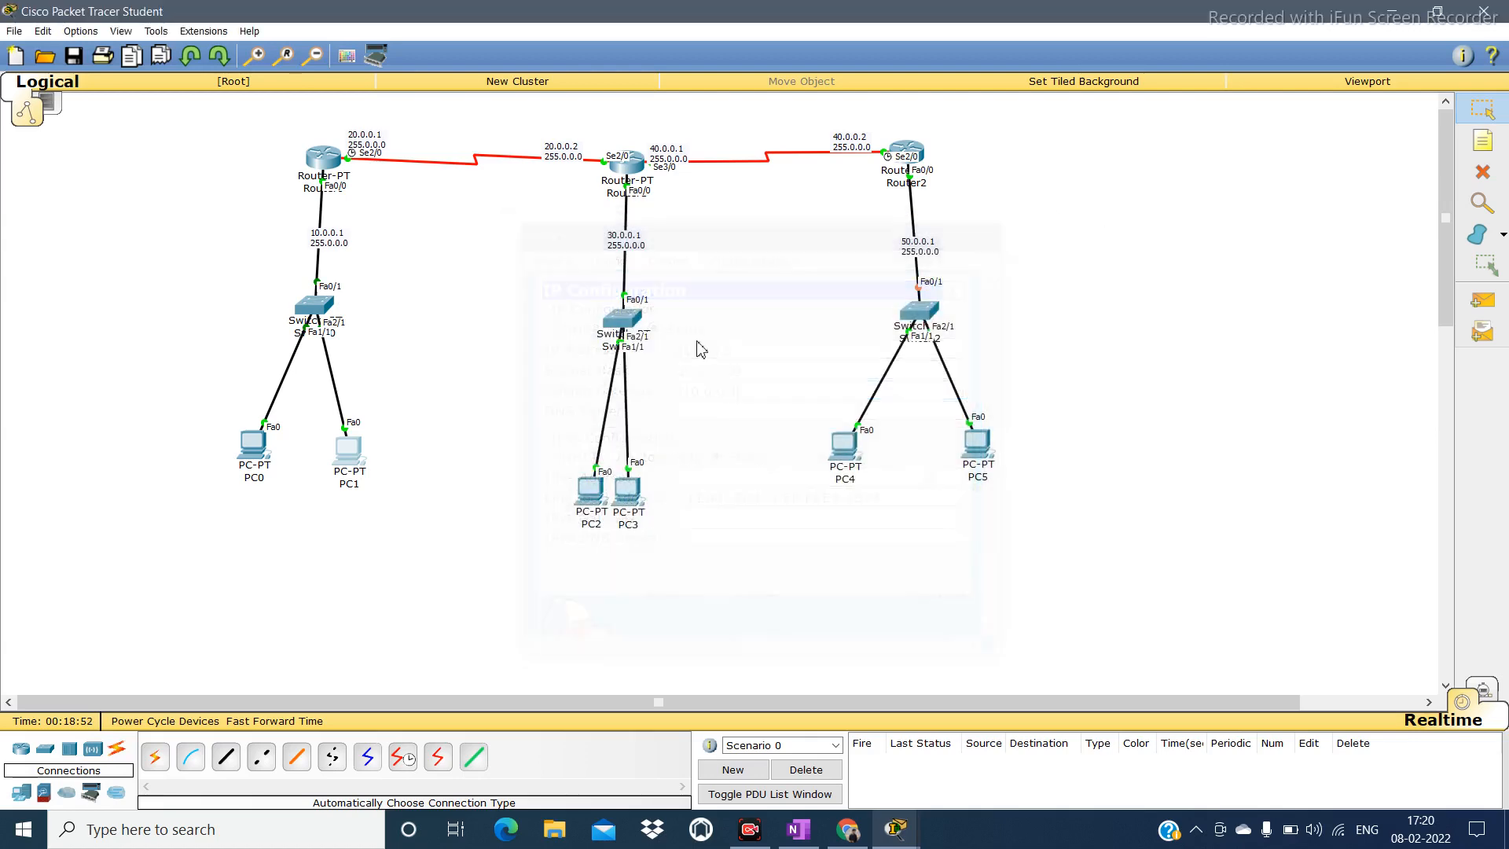
Give PC2 the static IP address 30.0.0.2, the default mask 255.0.0.0 and default gateway 30.0.0.1.
left_click(593, 491)
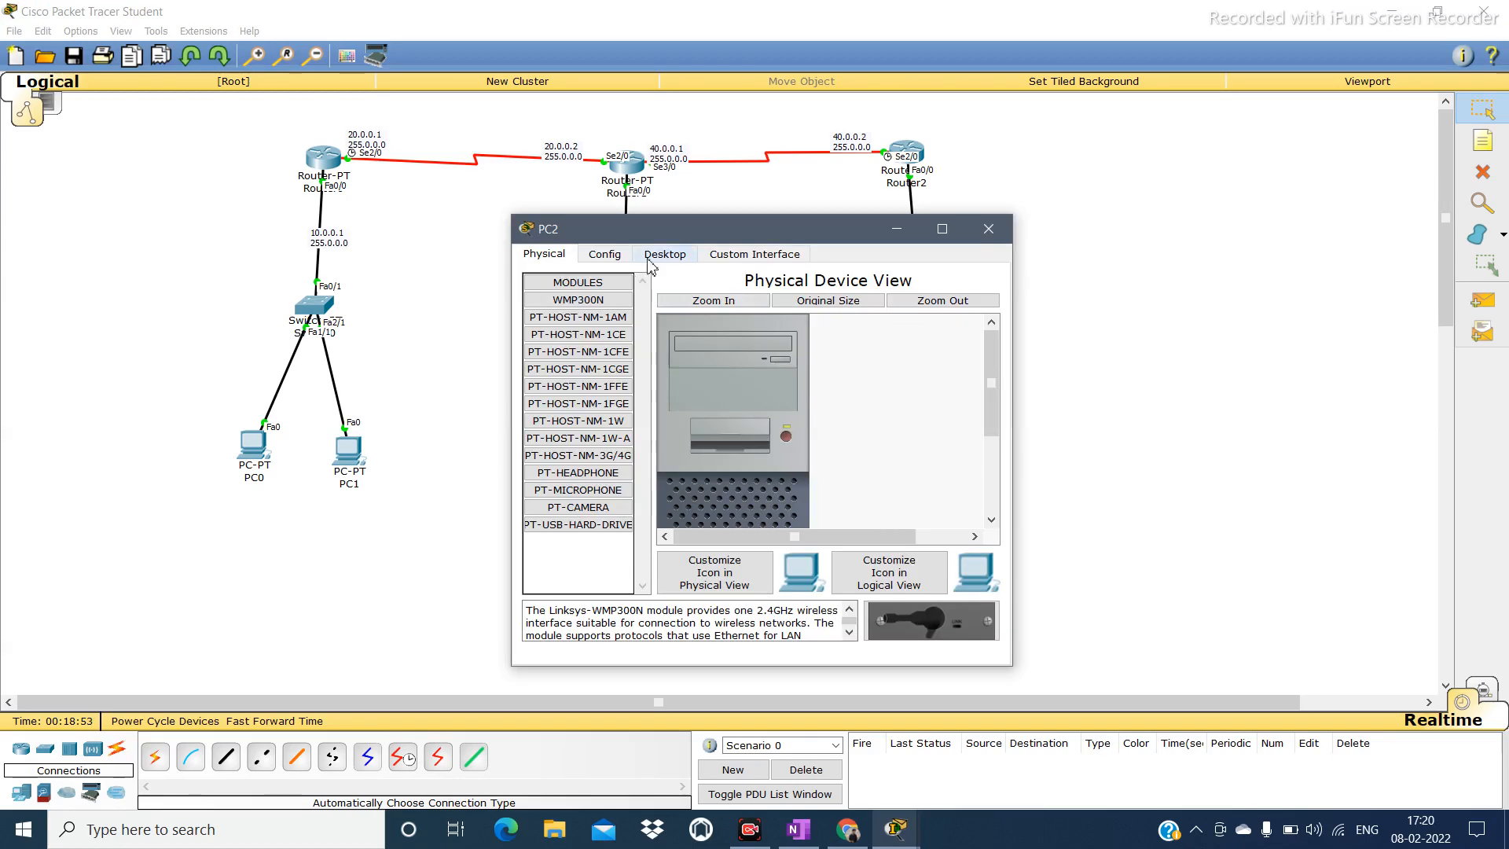
left_click(649, 260)
left_click(594, 322)
left_click(716, 349)
type("30.0.0.2")
key("Tab")
key("Tab")
type("30.0.0.")
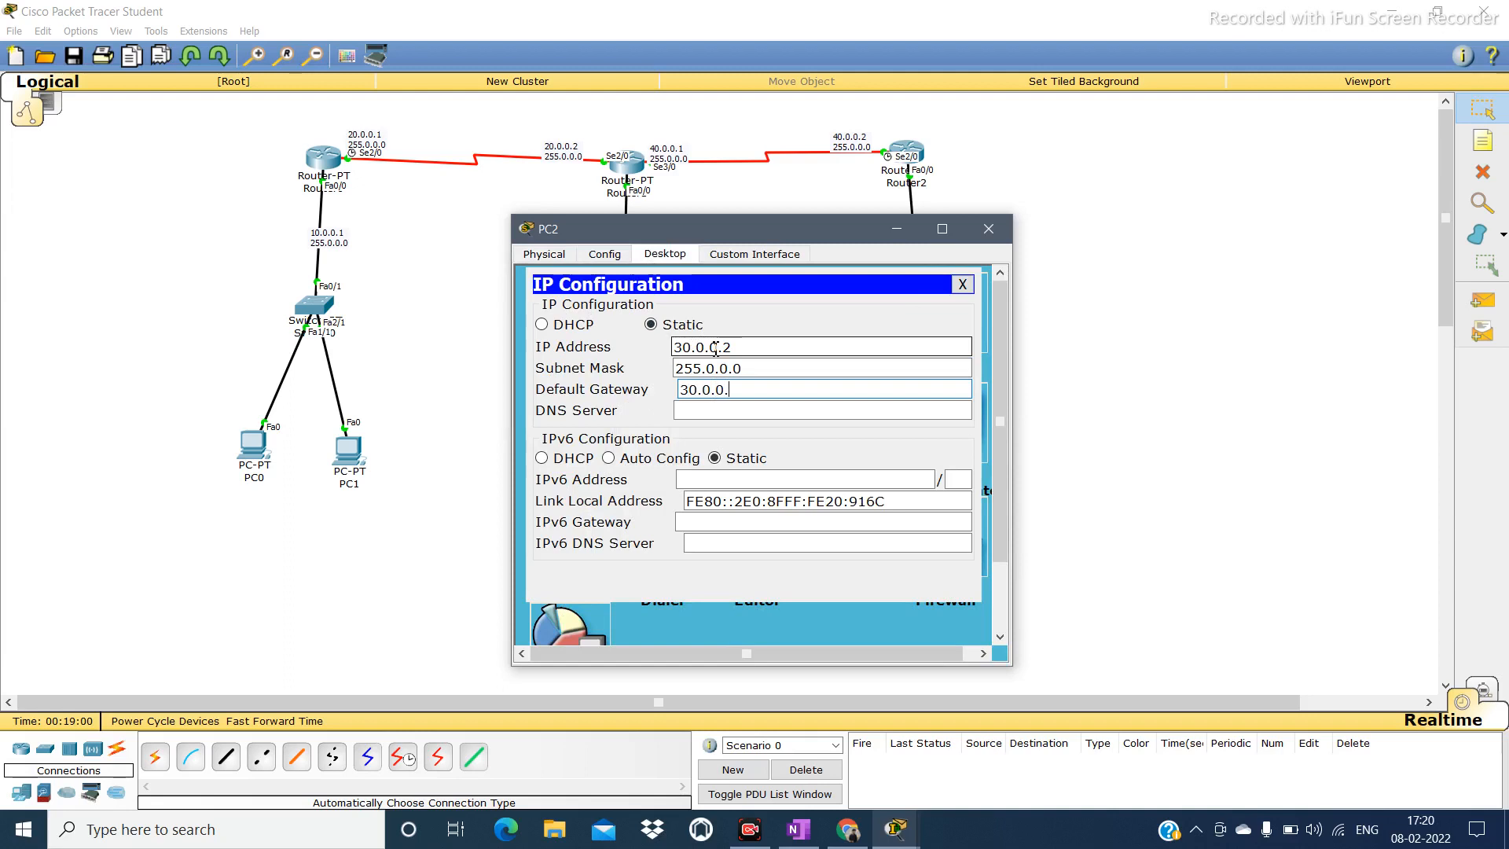
type("1")
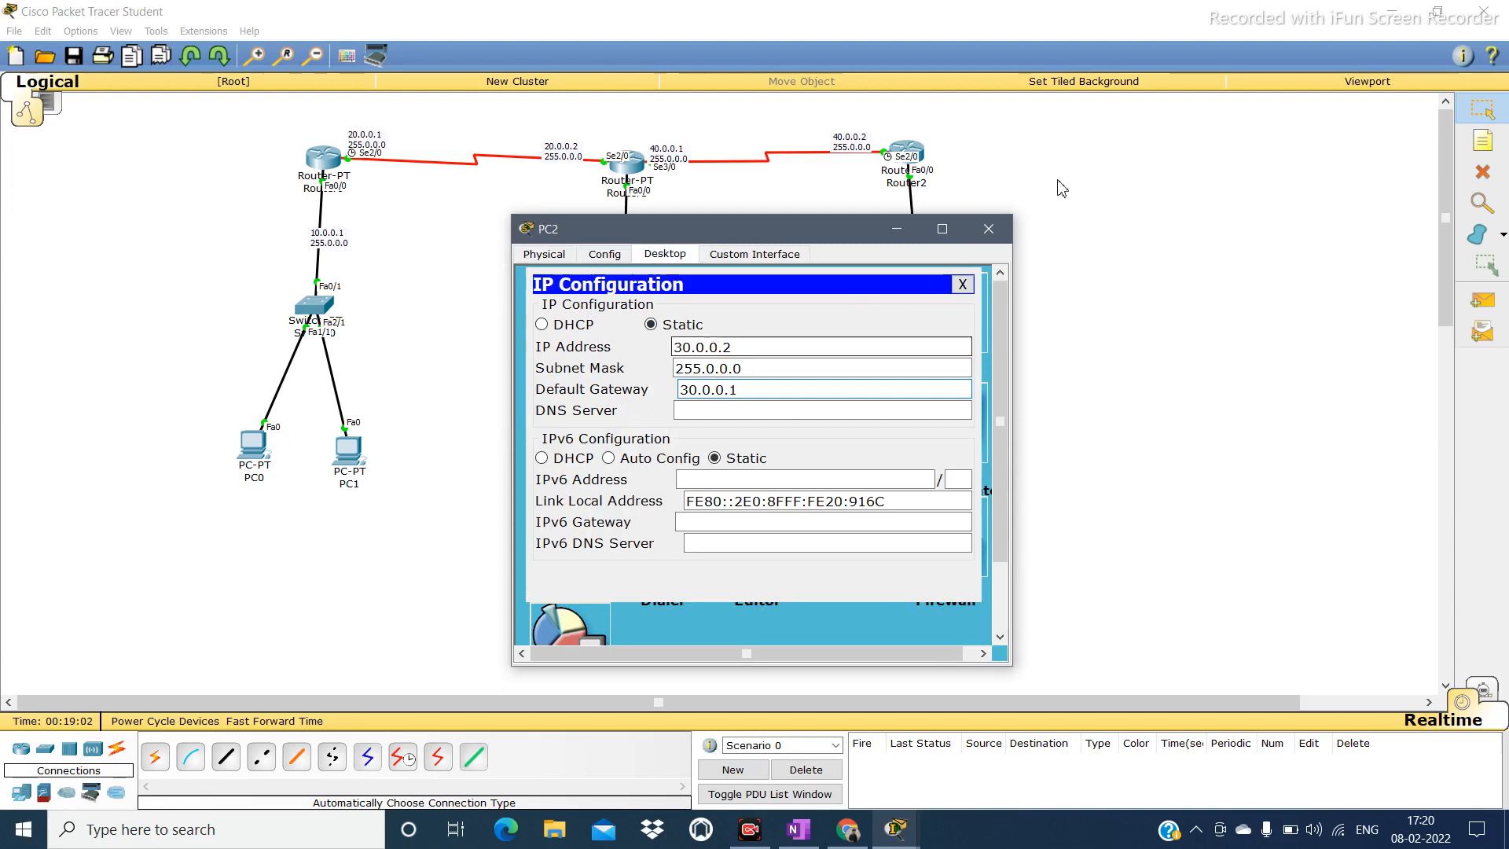
left_click(991, 229)
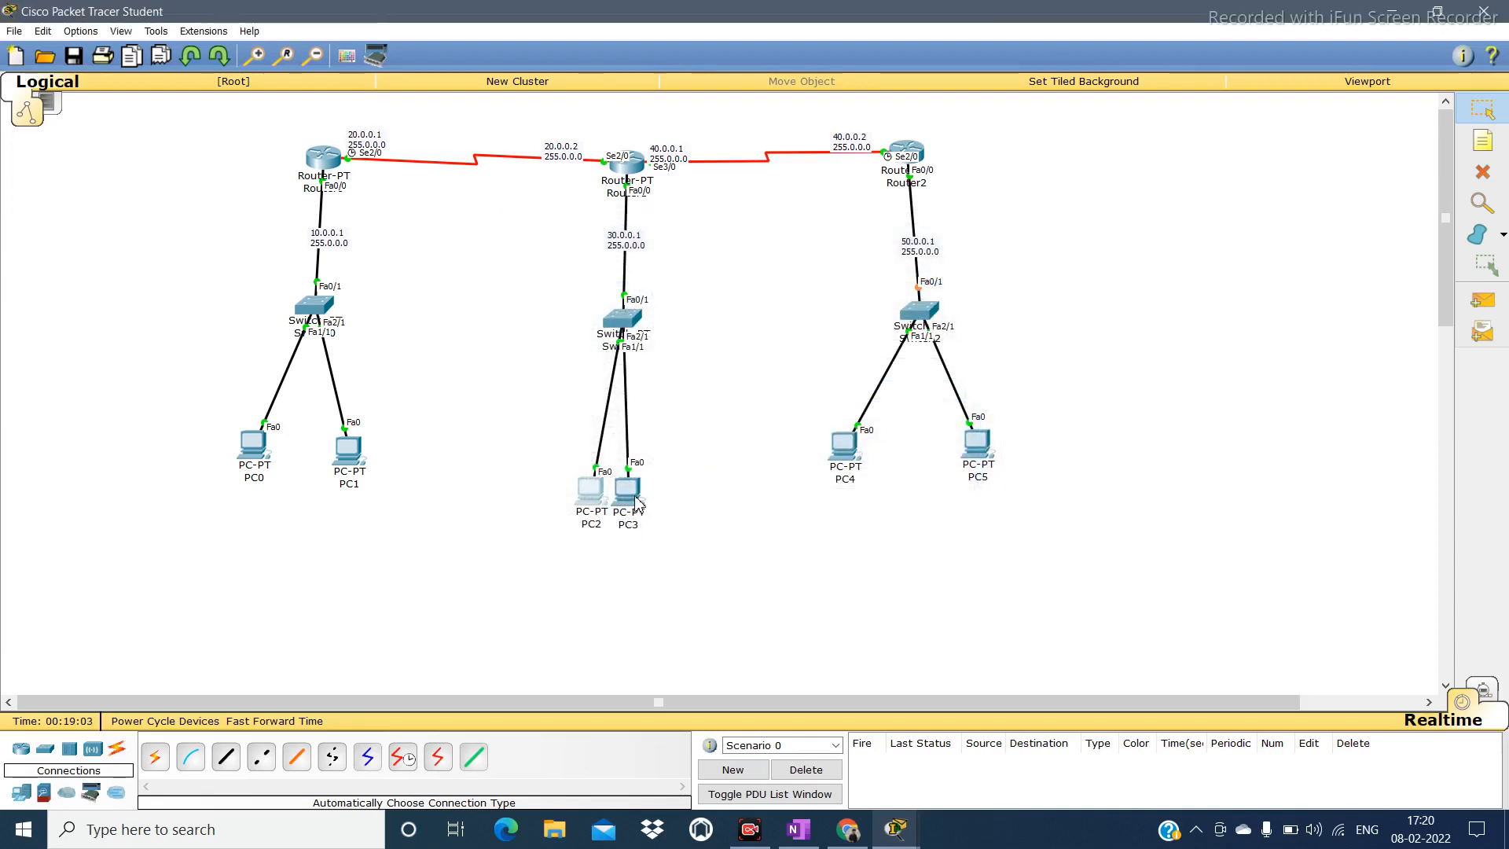
Move PC3 away from PC2 and give it IP address 30.0.0.3, the default mask 255.0.0.0 and gateway 30.0.0.1.
left_click_drag(634, 500, 676, 481)
left_click(678, 481)
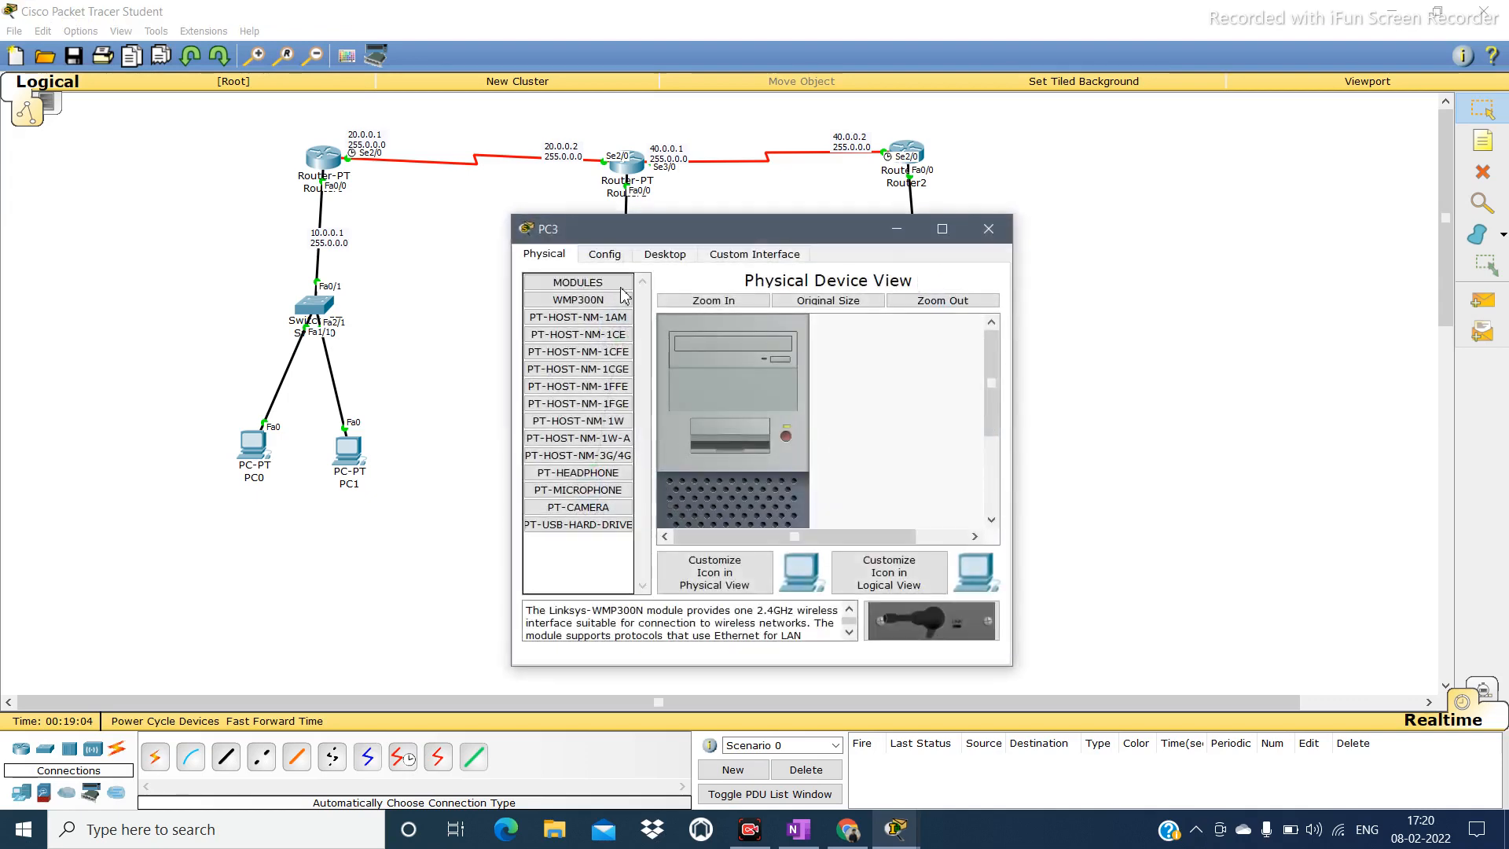
left_click(654, 257)
left_click(566, 323)
left_click(705, 344)
type("30.0.0")
type(".3")
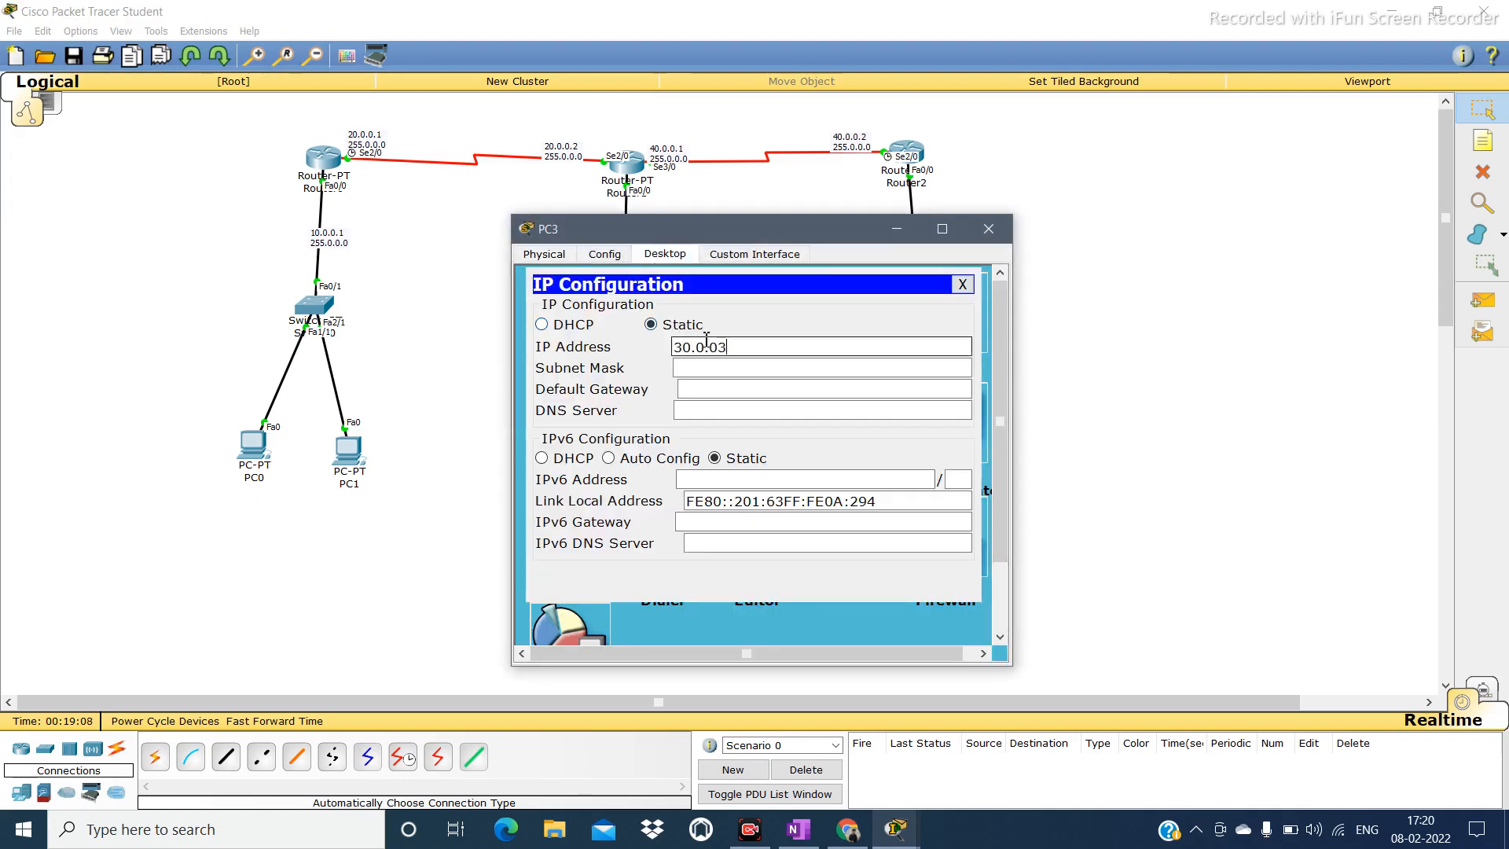
key("Tab")
key("Tab")
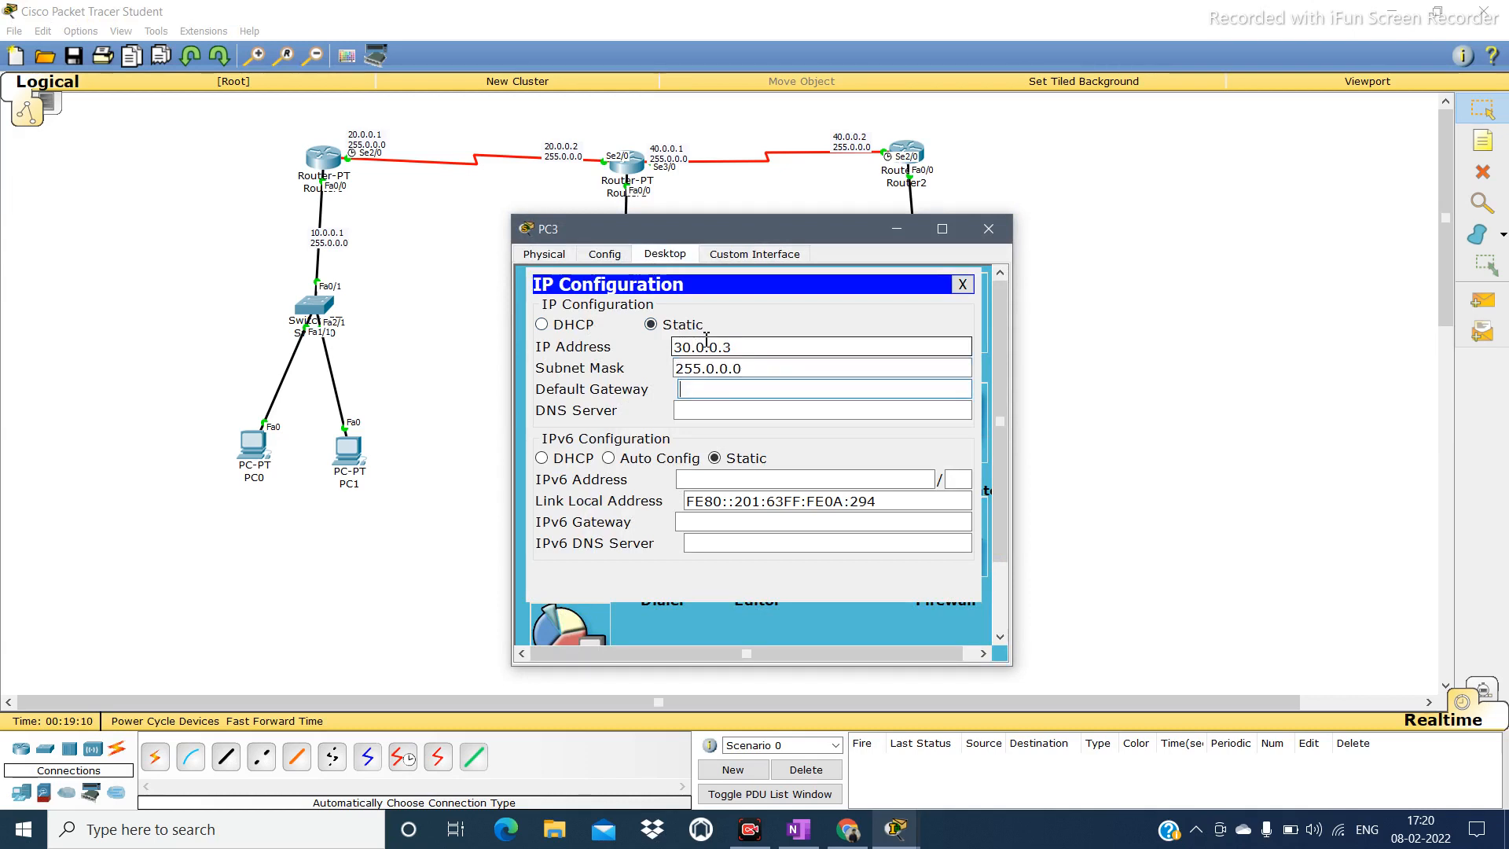
type("30.0.0.1")
left_click(988, 229)
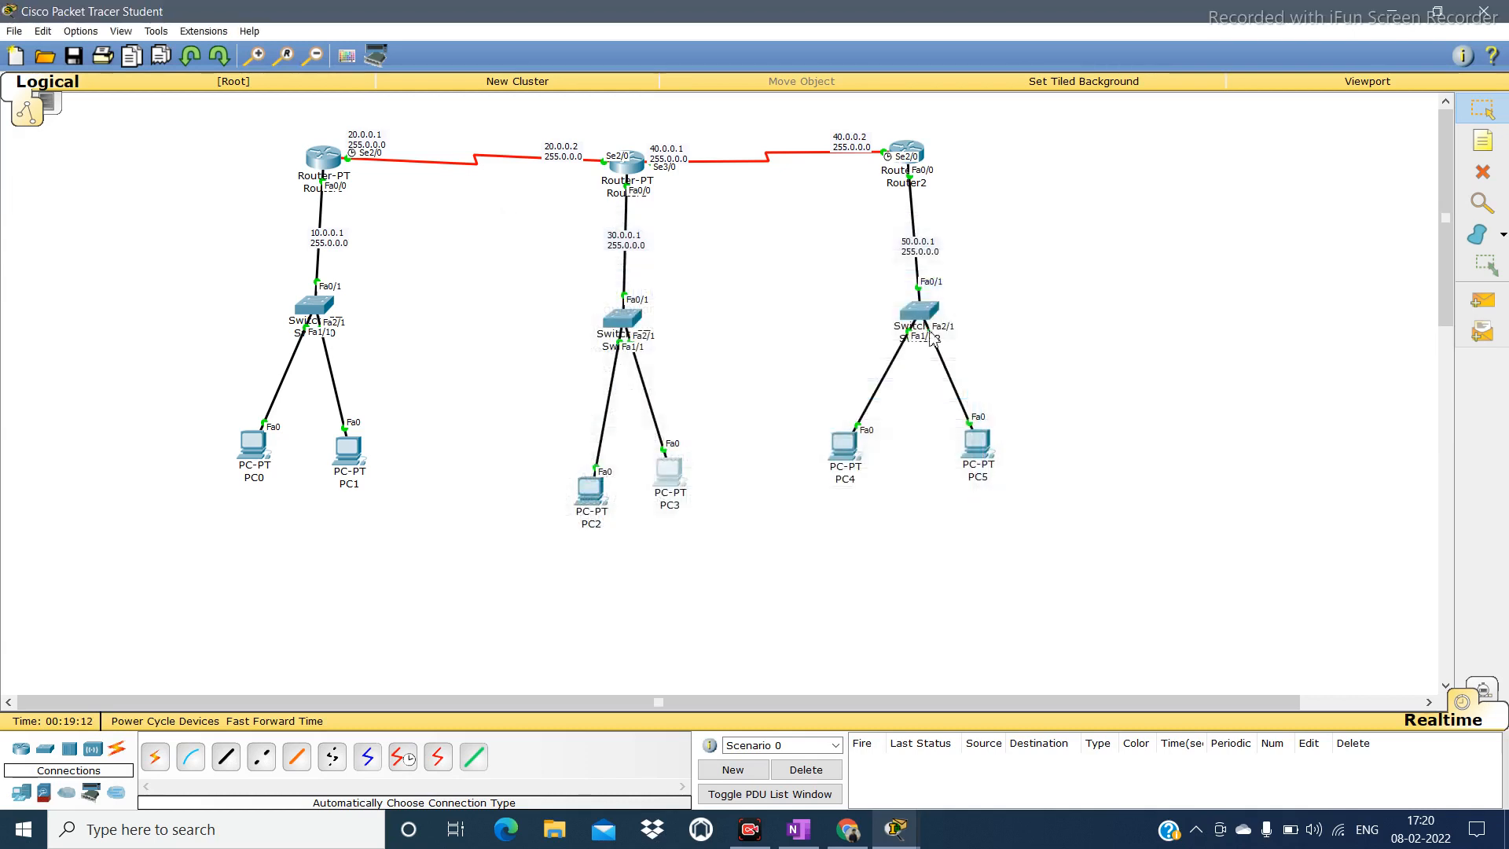
Give PC4 the static IP address 50.0.0.2, the default mask 255.0.0.0 and default gateway 50.0.0.1.
left_click(848, 459)
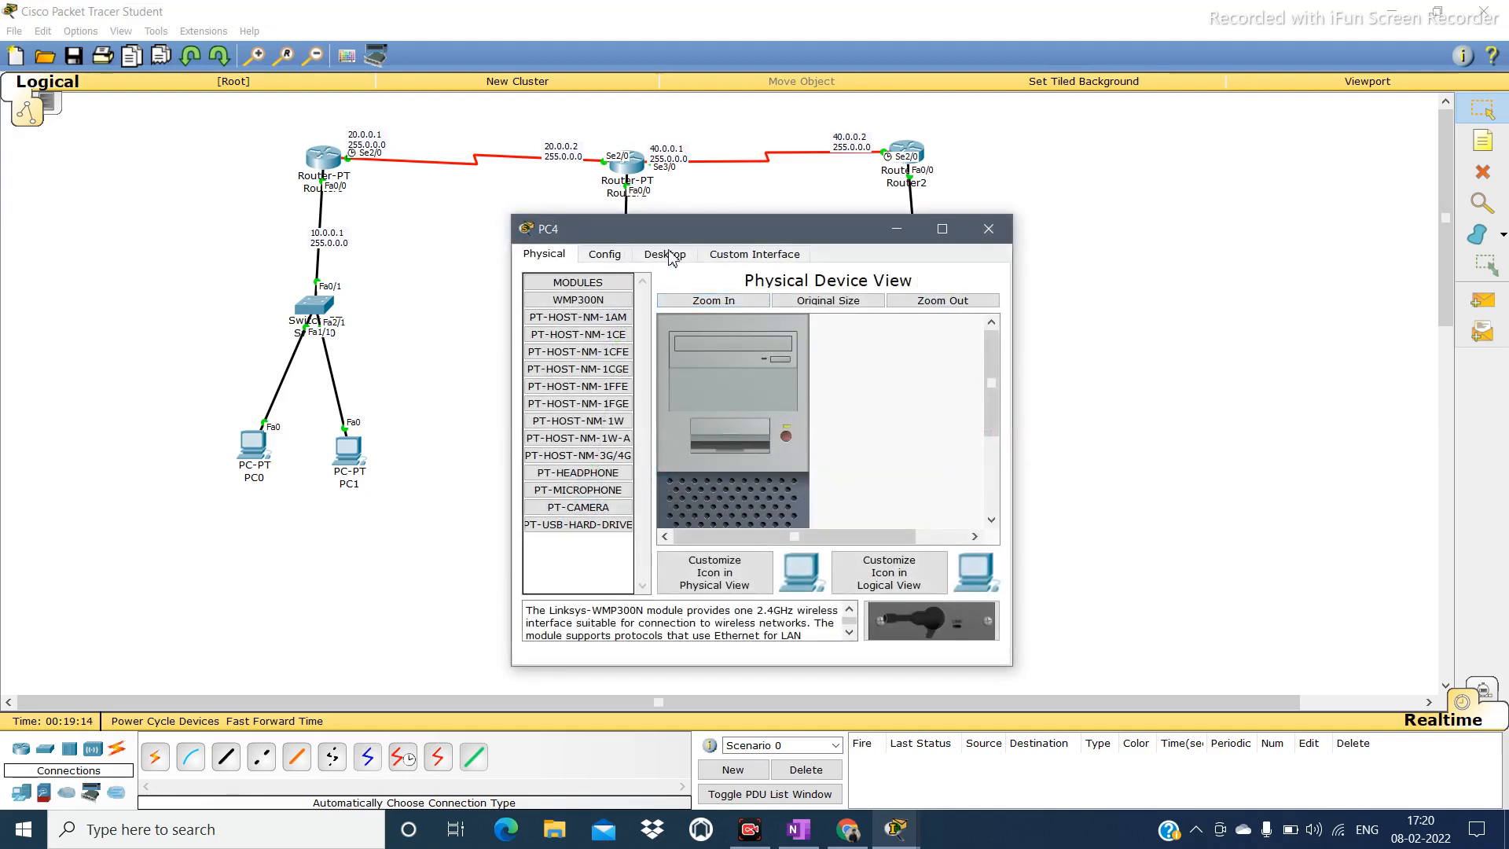
left_click(670, 256)
left_click(569, 314)
left_click(707, 347)
type("50.0")
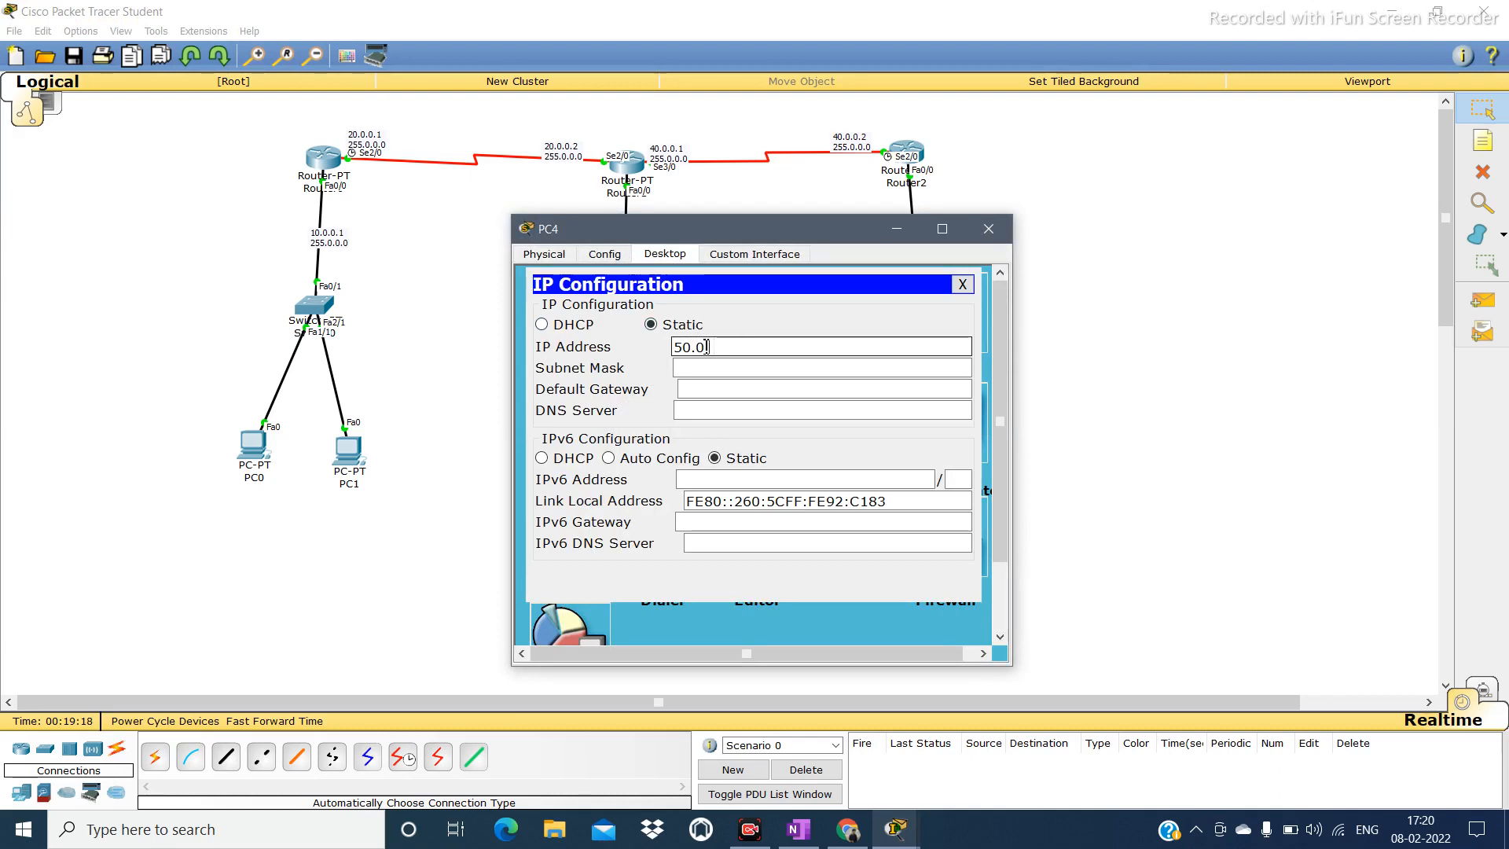
type(".0.2")
key("Tab")
key("Tab")
type("50.0.0.1")
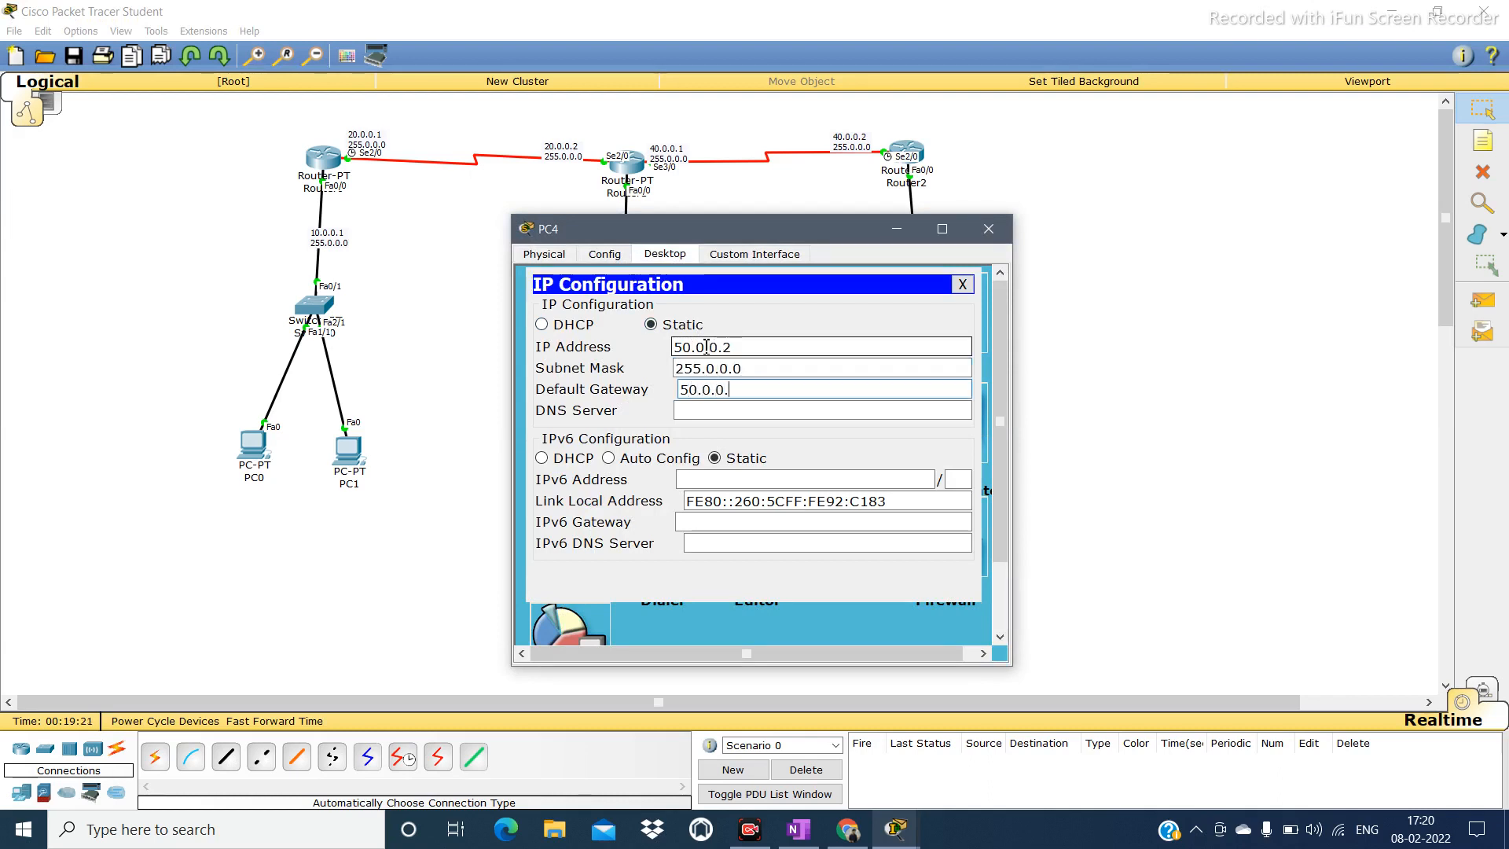
left_click(989, 229)
Give PC5 the static IP address 50.0.0.3, the default mask 255.0.0.0 and default gateway 50.0.0.1.
left_click(975, 453)
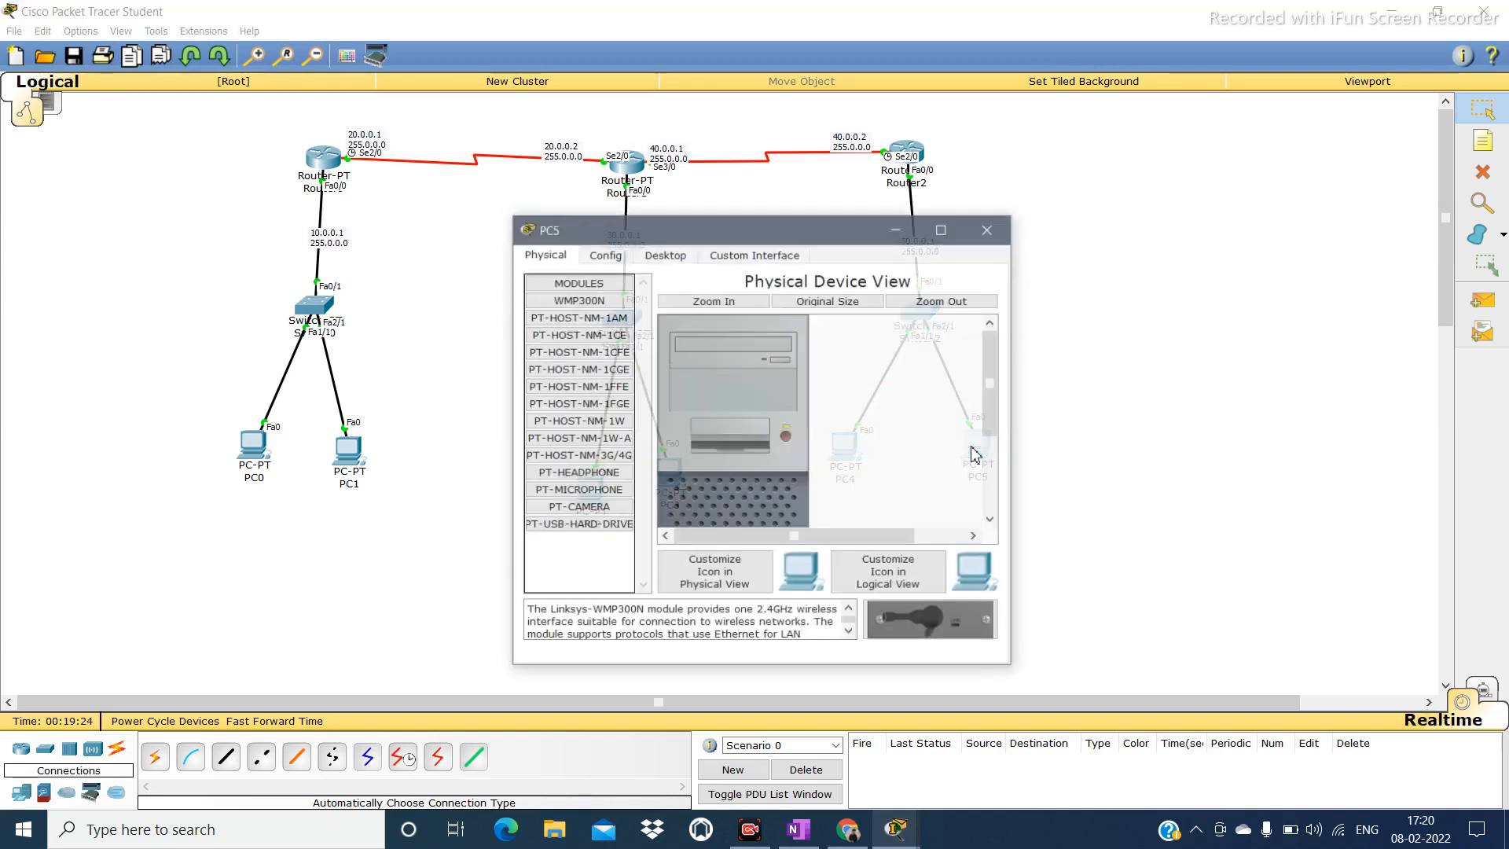
left_click(663, 255)
left_click(595, 291)
left_click(768, 349)
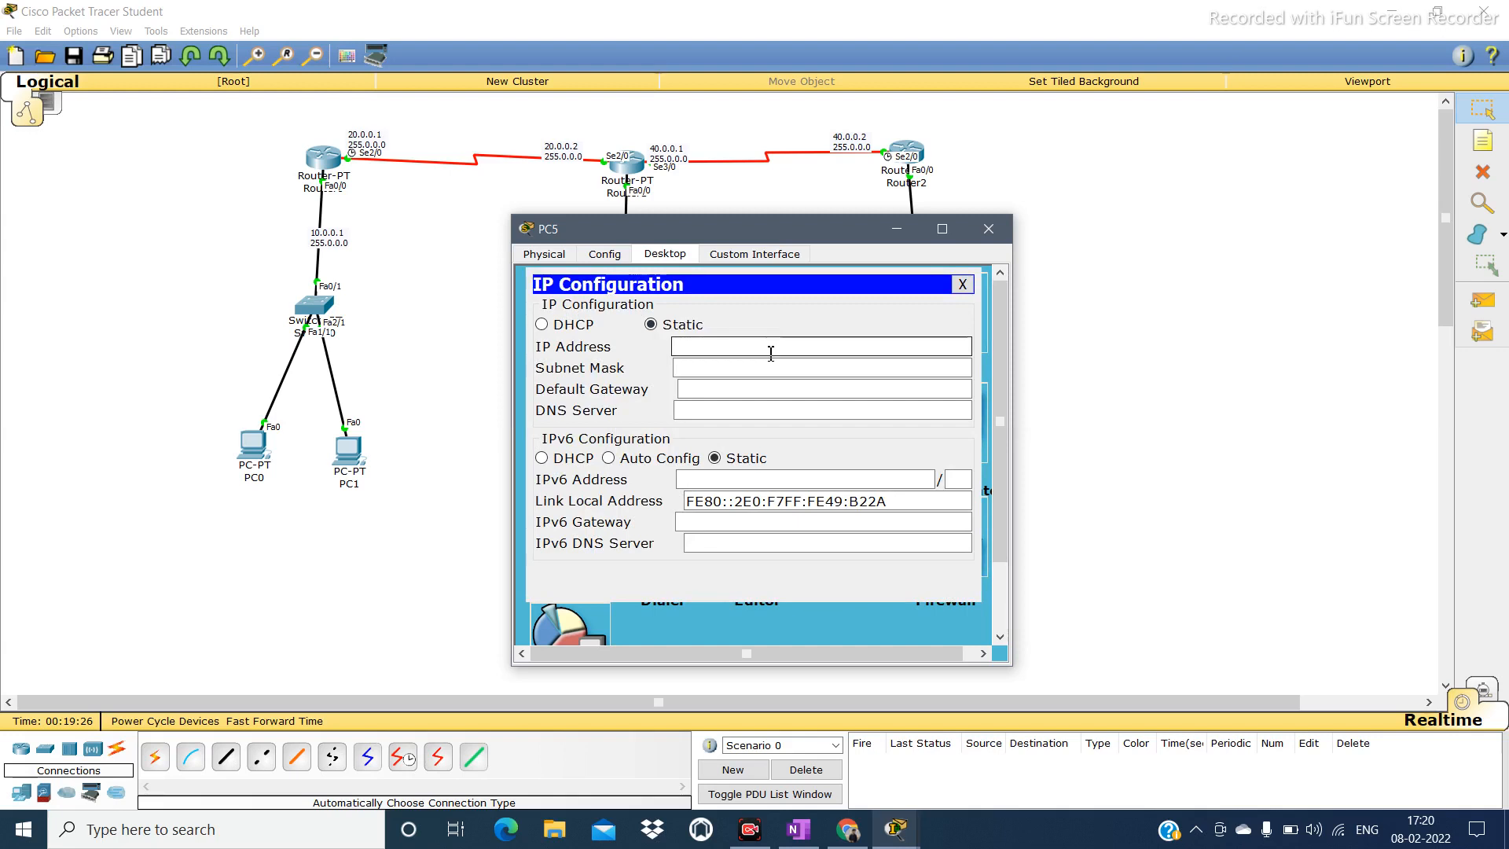
type("50.0.0.3")
key("Tab")
key("Tab")
type("50.0.0.1")
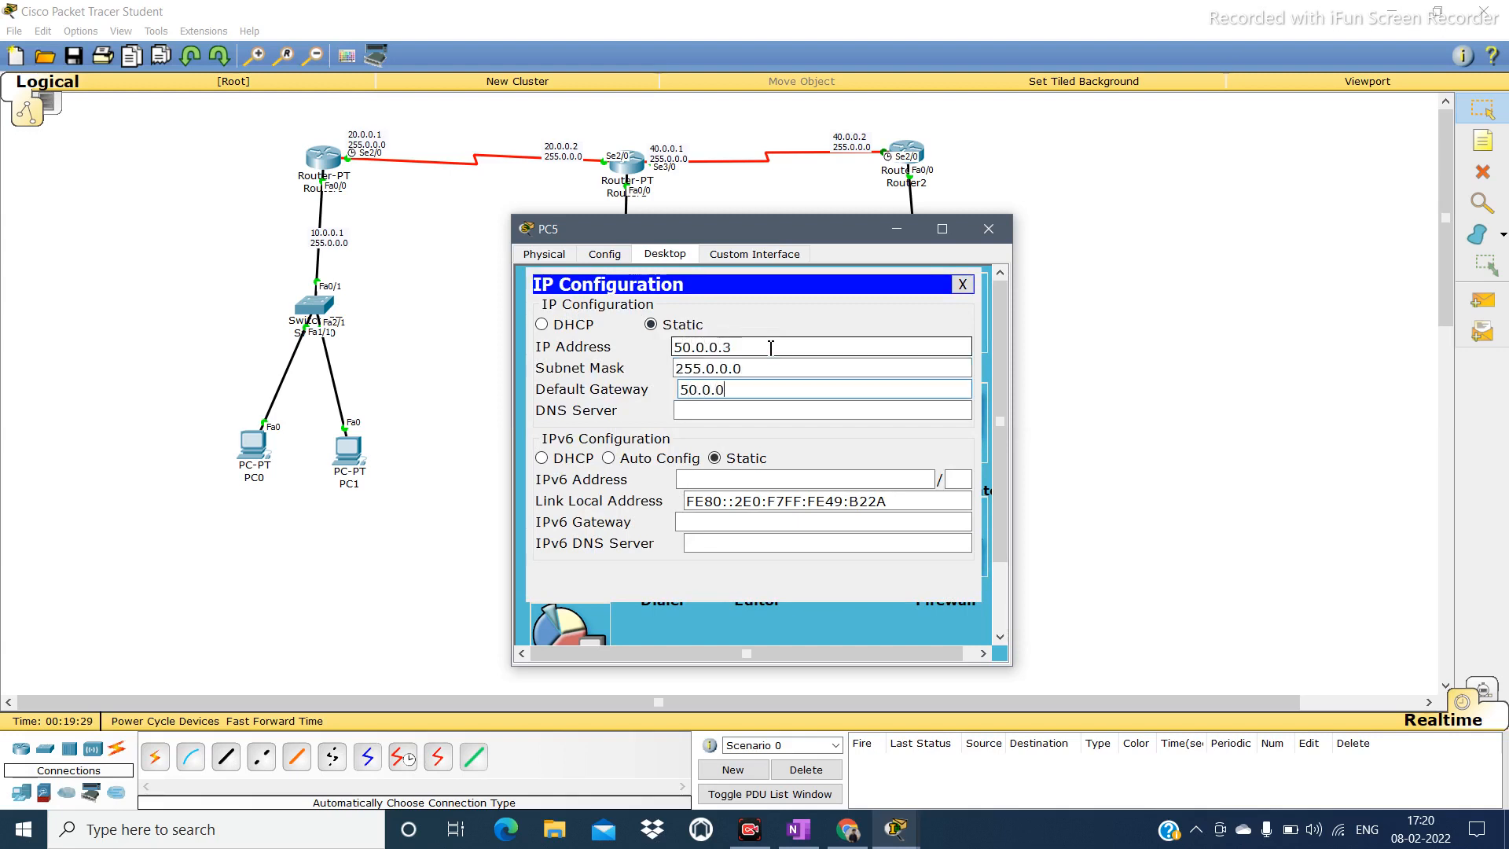
left_click(989, 229)
Test each local network with simple PDUs from PC0 to PC1, PC2 to PC3 and PC4 to PC5, and clear the scenario.
key("p")
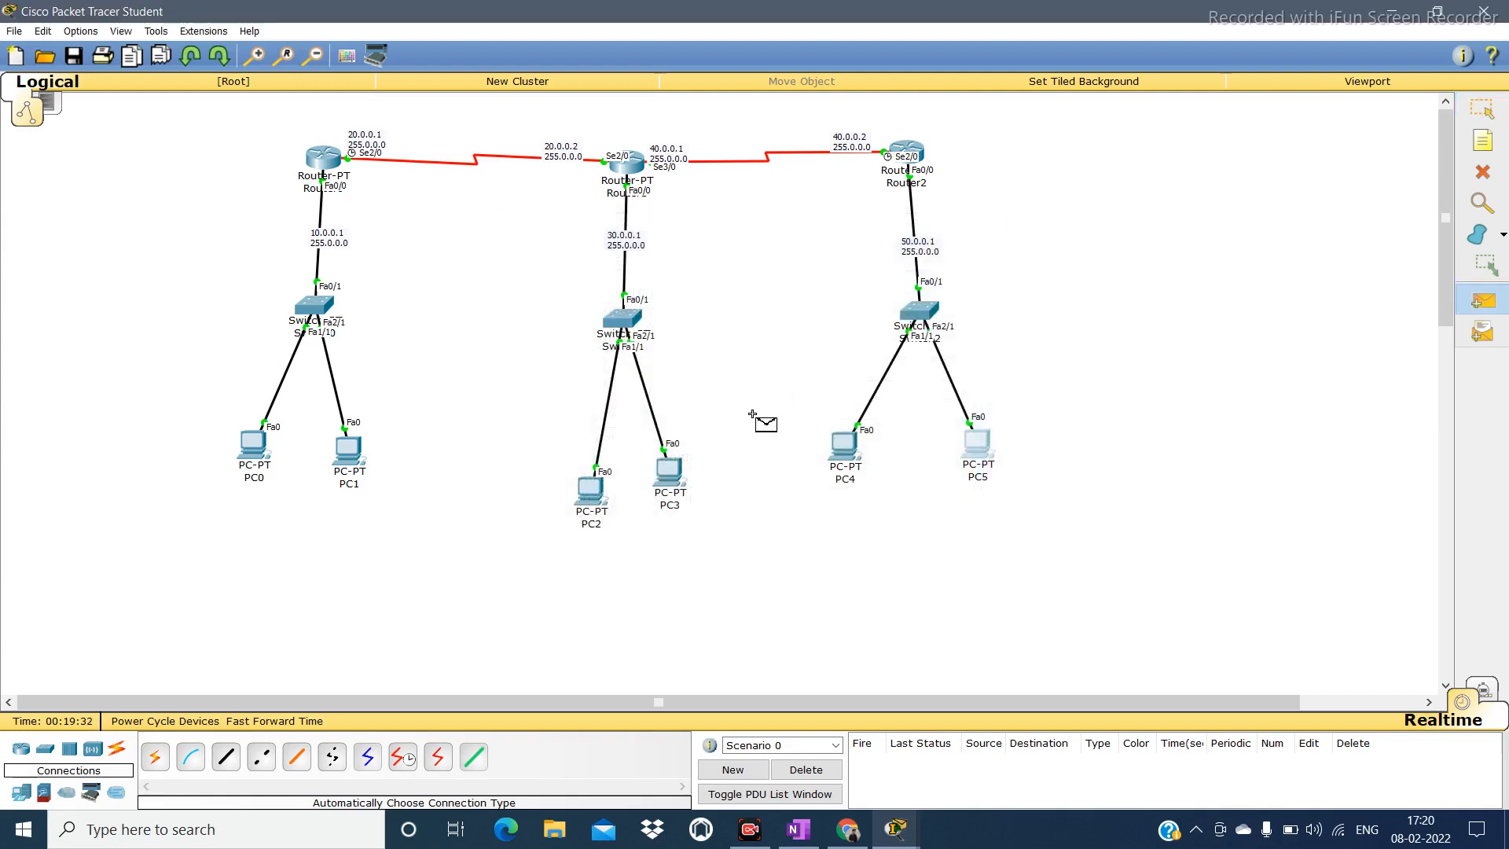
left_click(253, 446)
left_click(351, 452)
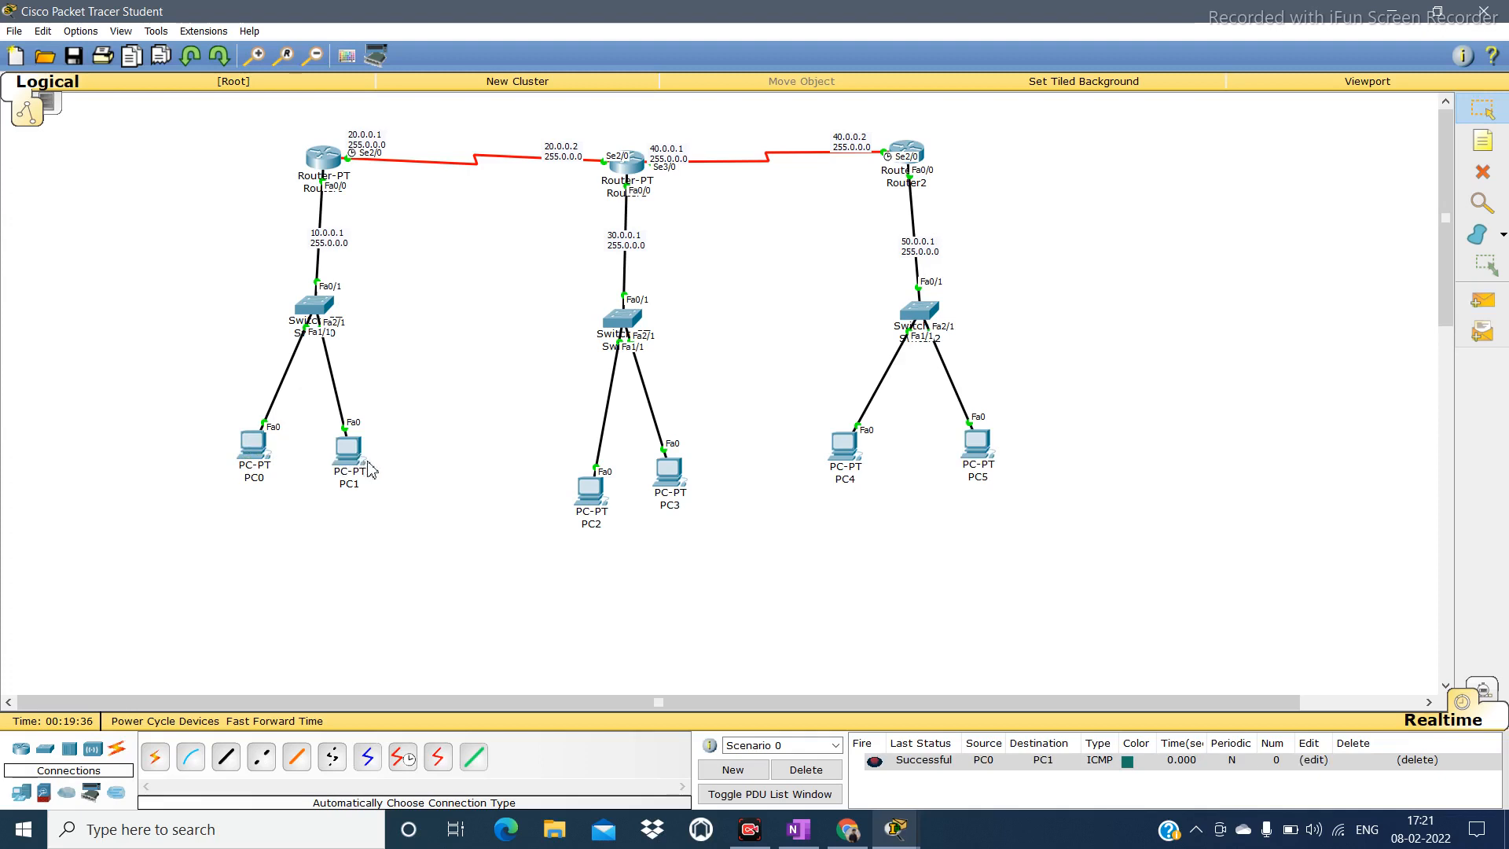
key("p")
left_click(589, 491)
left_click(669, 472)
key("p")
left_click(844, 446)
left_click(979, 444)
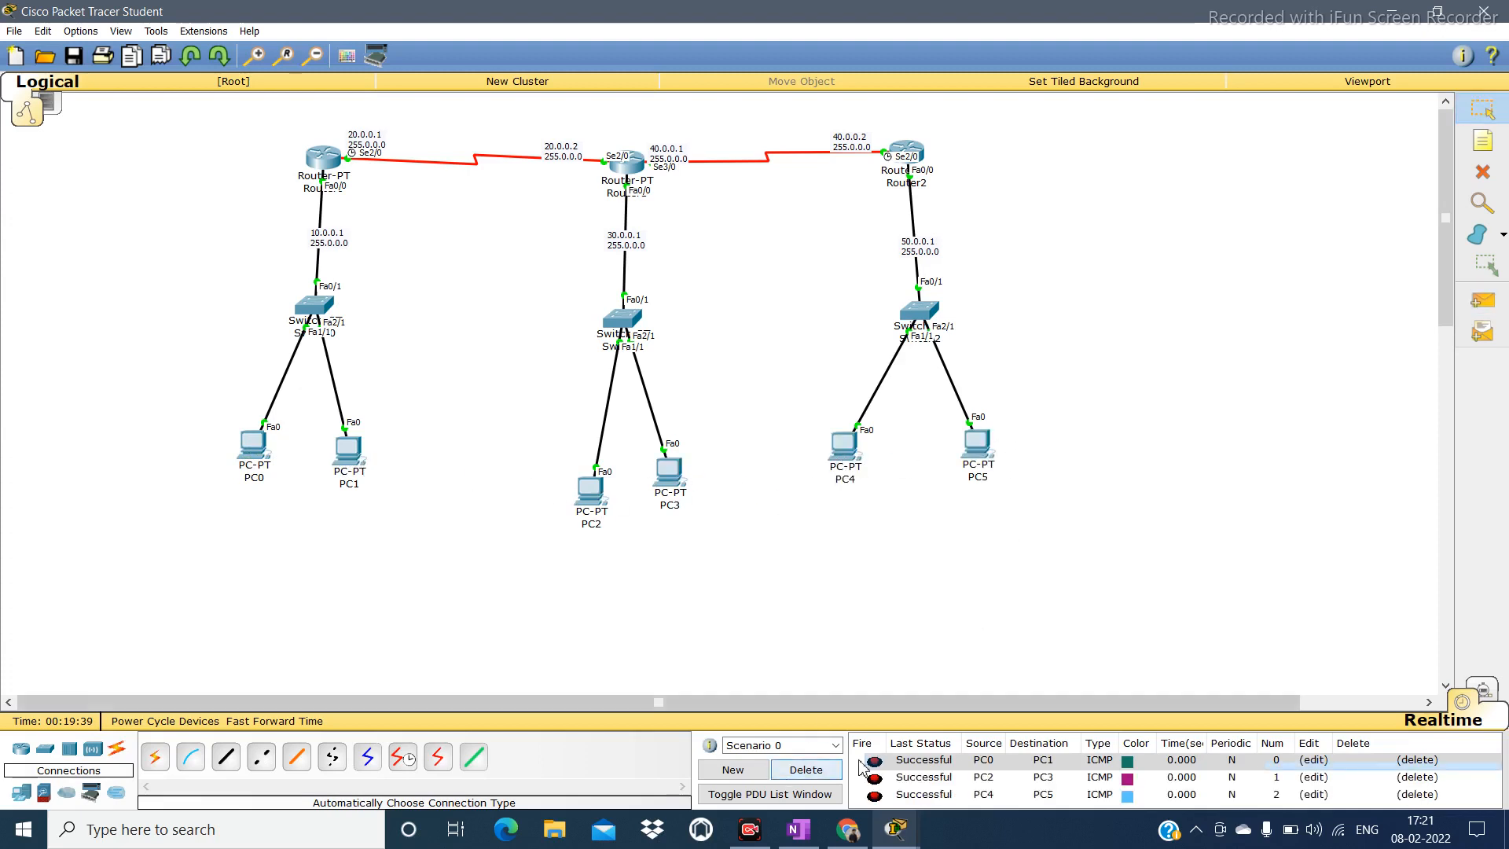
left_click(805, 770)
Test connectivity between networks with simple PDUs from PC1 to PC2 and PC3 to PC4, and clear the scenario.
key("p")
left_click(348, 450)
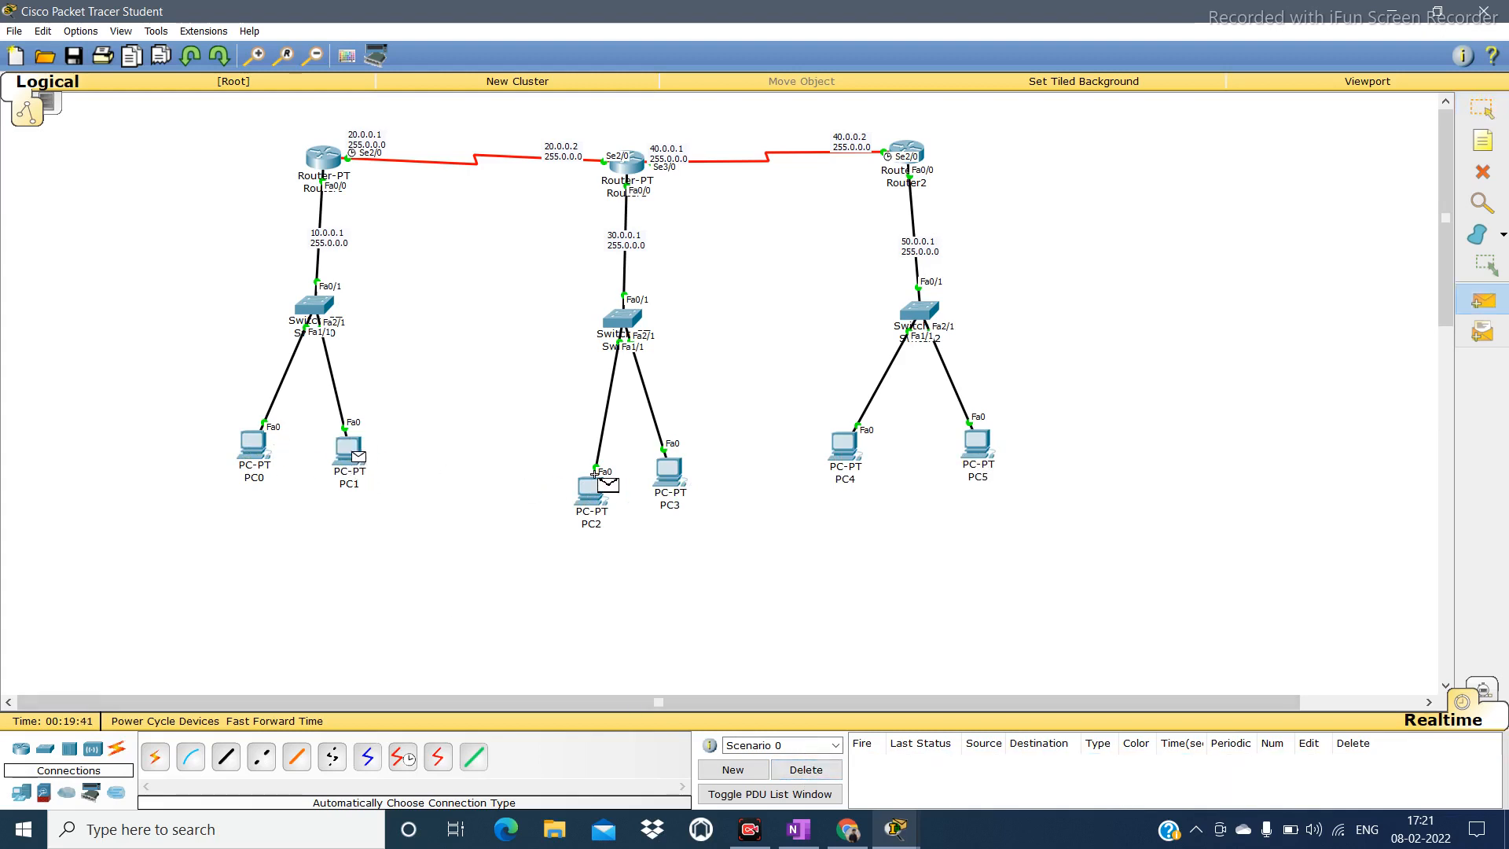
left_click(591, 489)
key("p")
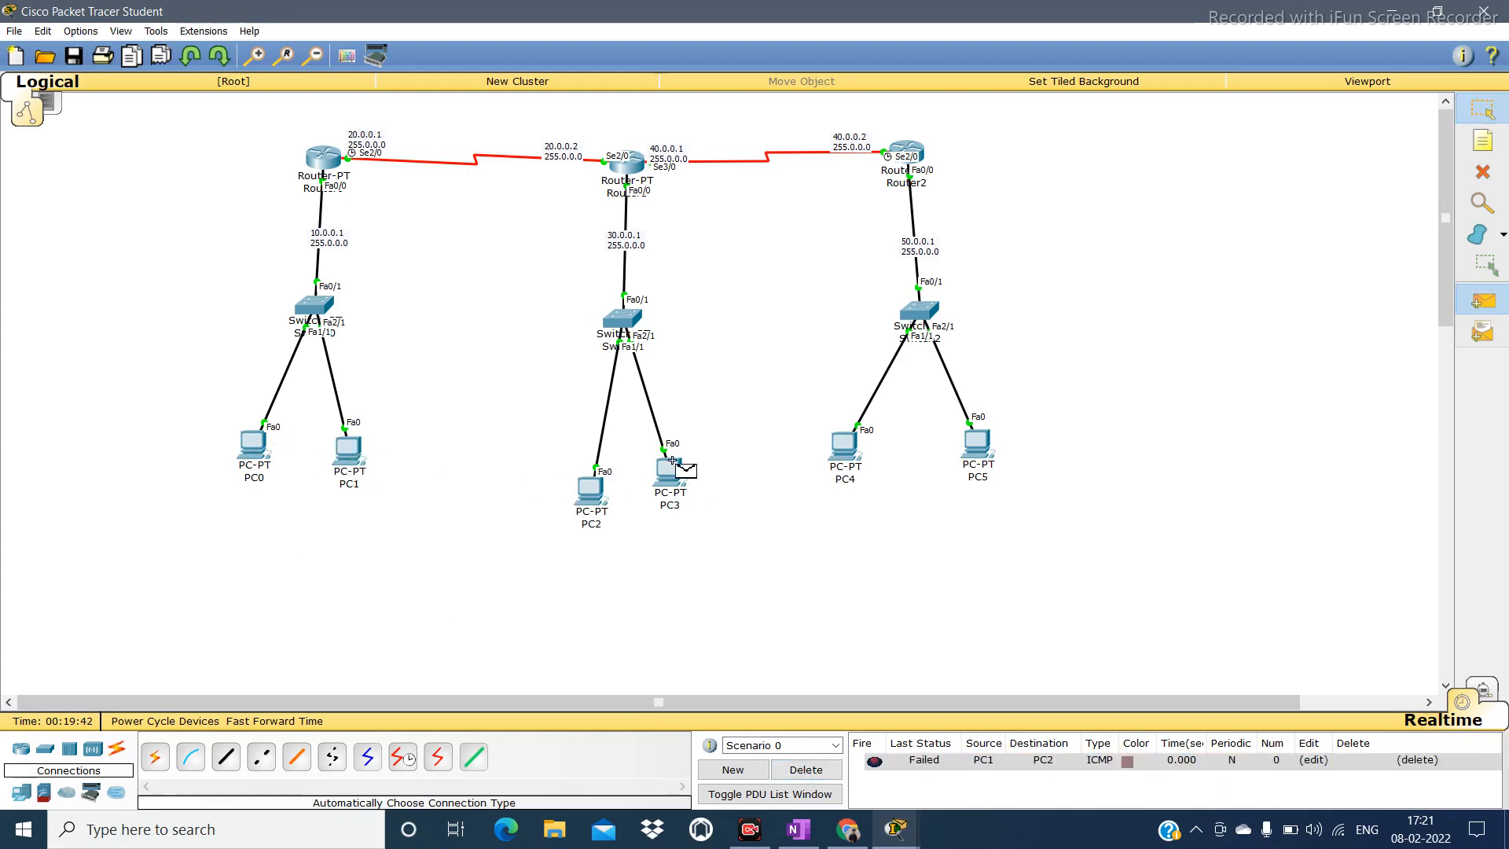
left_click(672, 464)
left_click(844, 456)
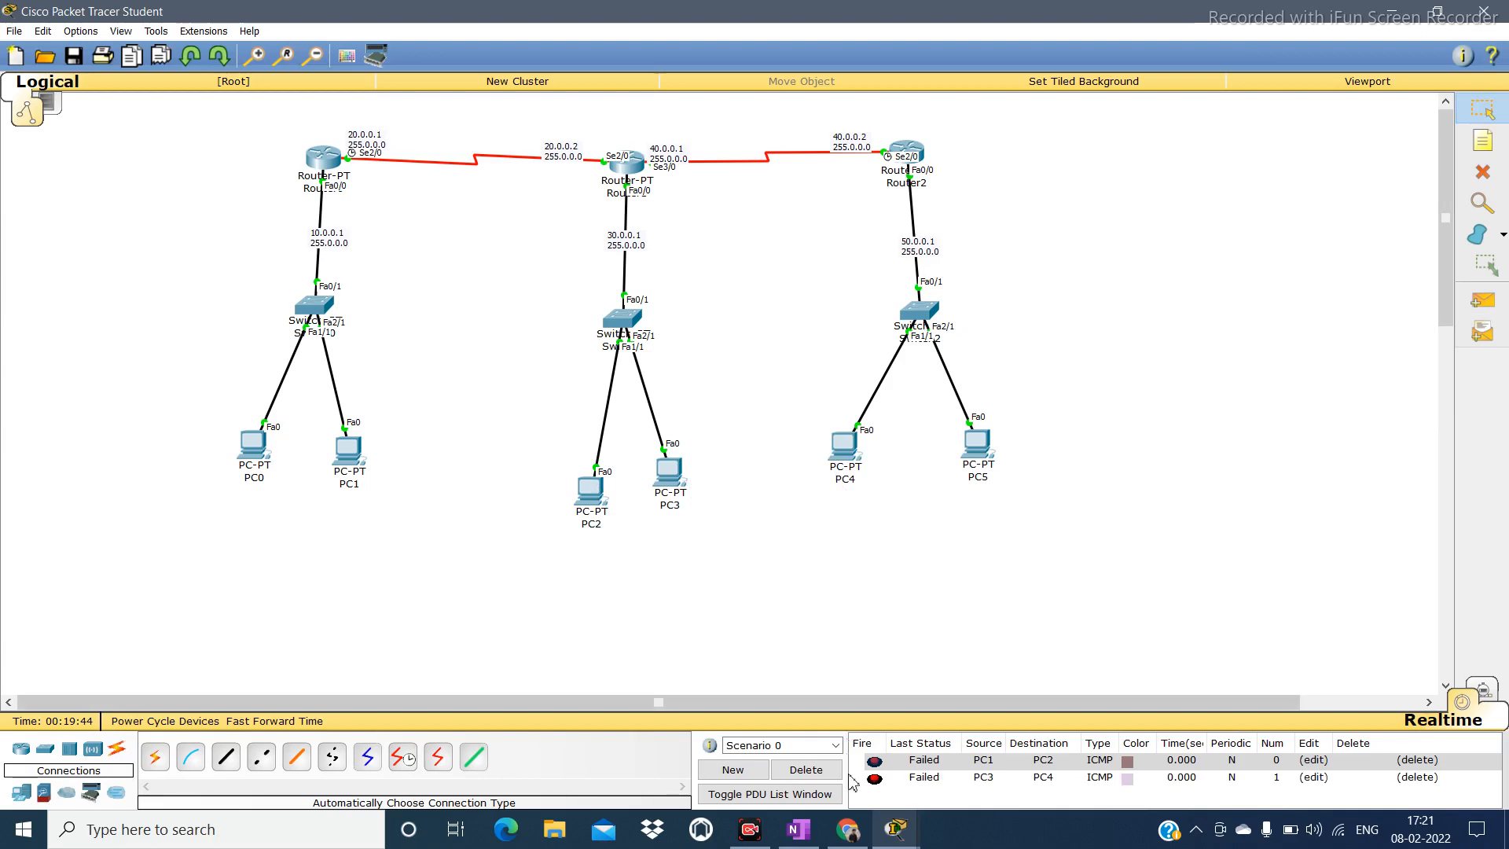
left_click(806, 770)
Open Router0's command line and exit interface configuration to return to global configuration mode.
left_click(323, 158)
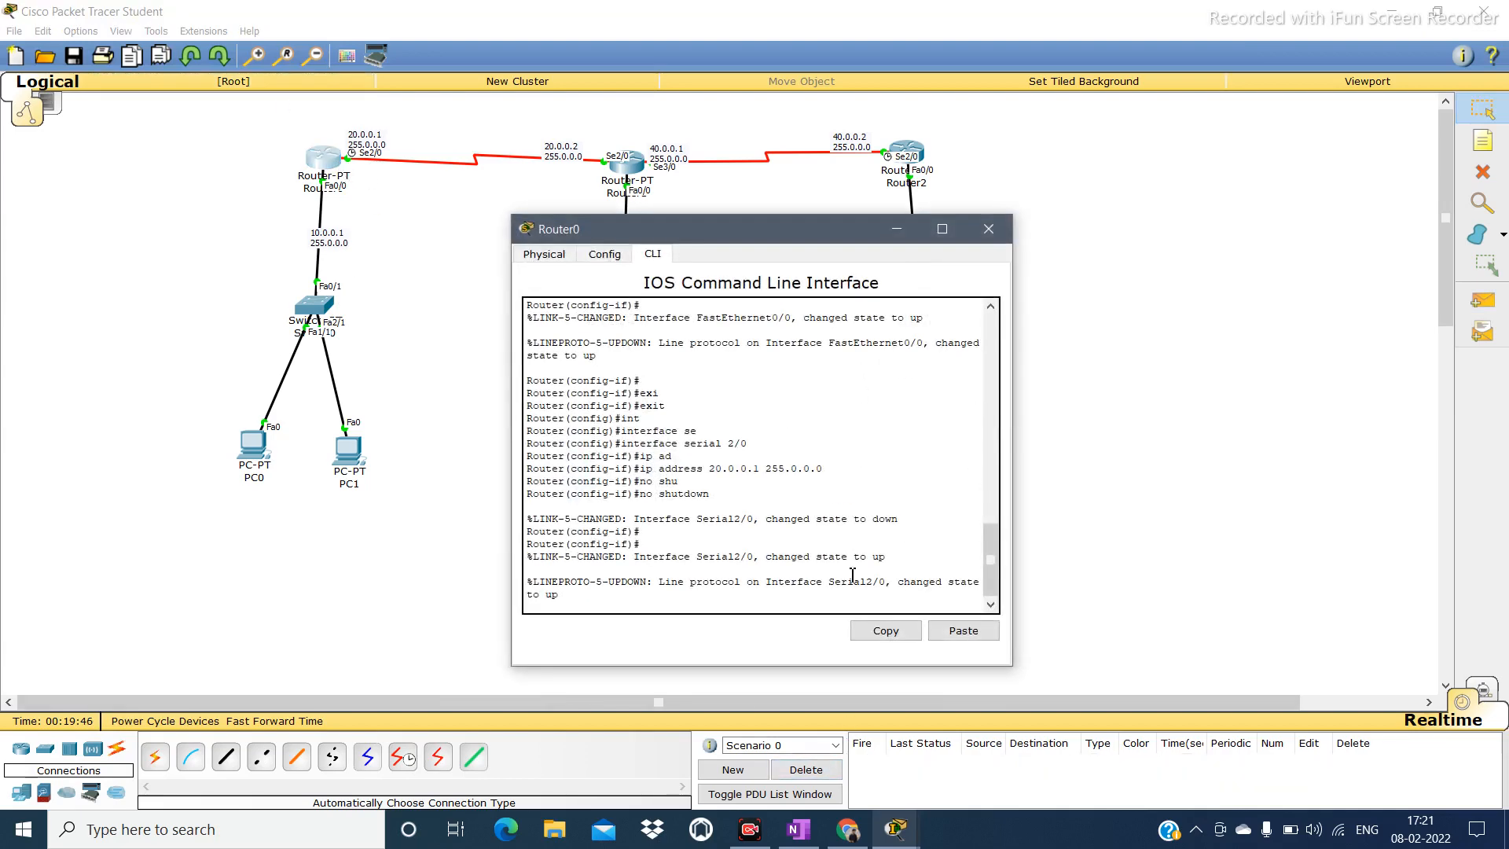
key("Return")
key("Return")
key("Return")
type("ex")
key("Tab")
key("Return")
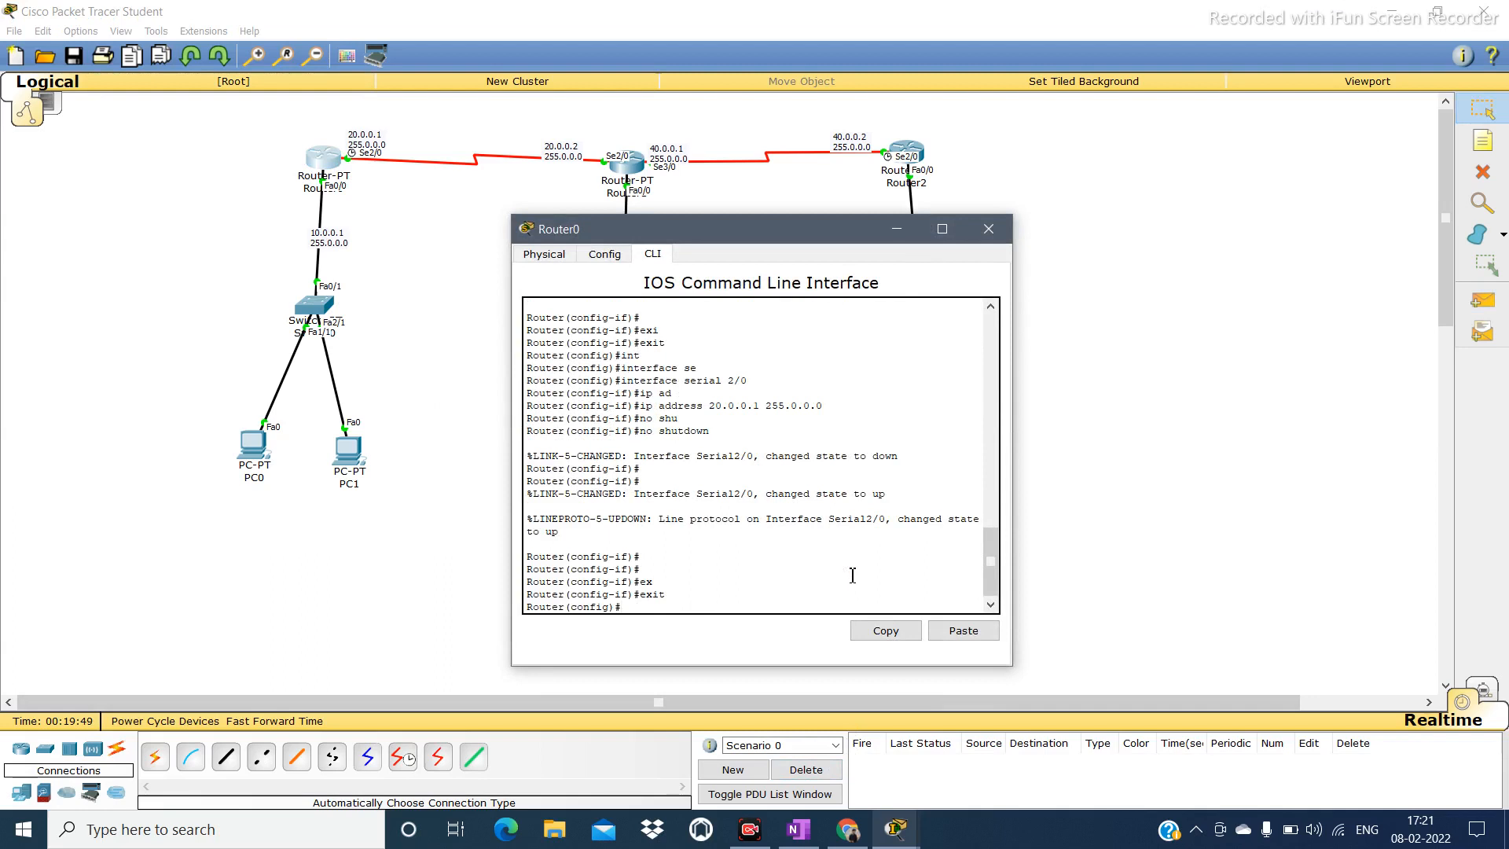
Start OSPF routing with process ID 100 on Router0.
type("rou")
key("Tab")
type("os")
key("Tab")
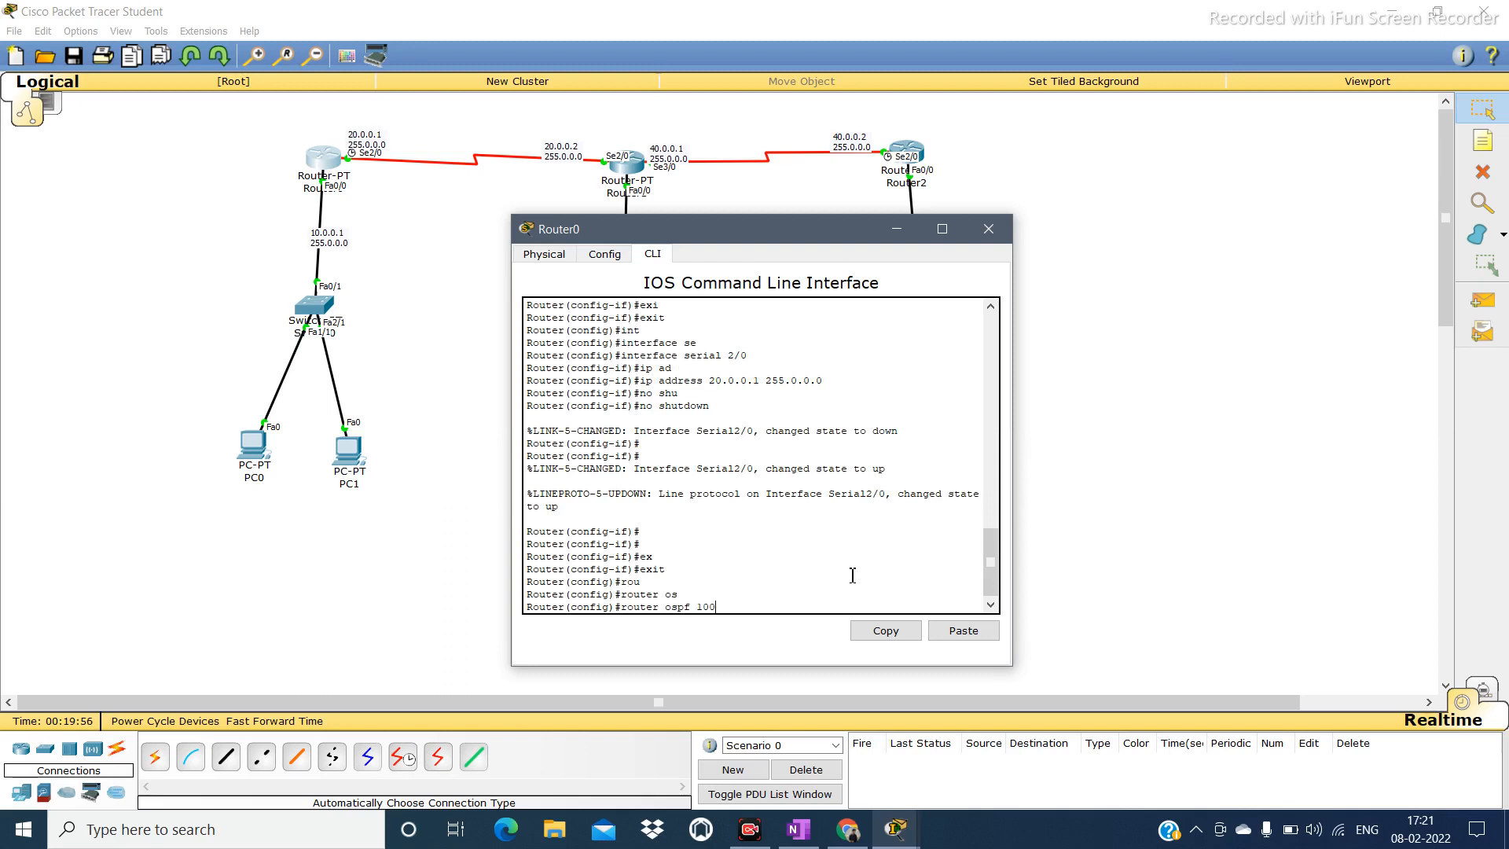
key("Return")
Try to advertise network 10.0.0.0 with wildcard mask 0.255.255.255 in Router0's OSPF process without specifying an area.
type("net")
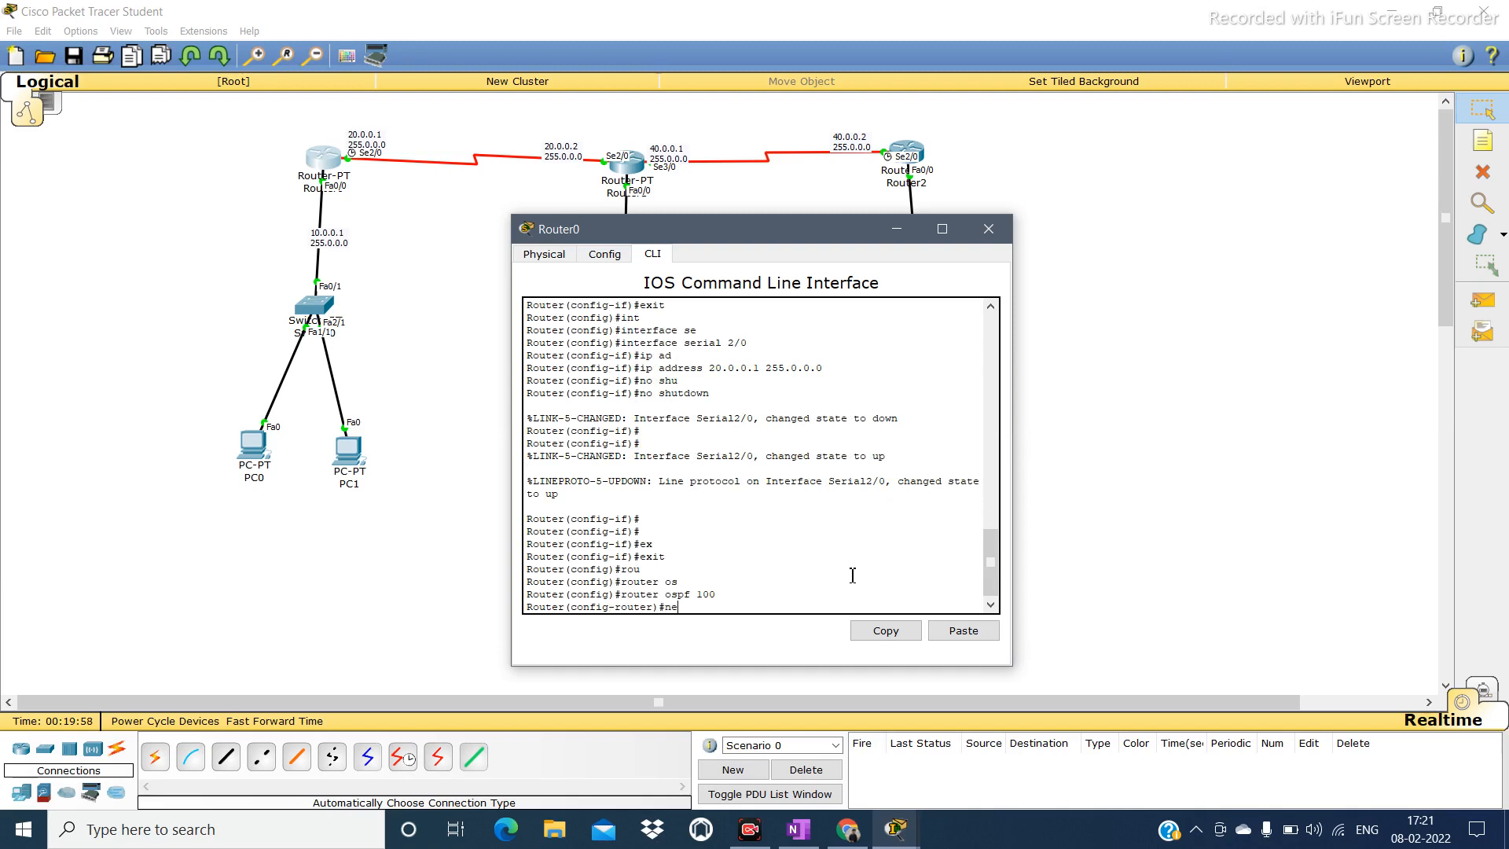
key("Tab")
type("10.0.0")
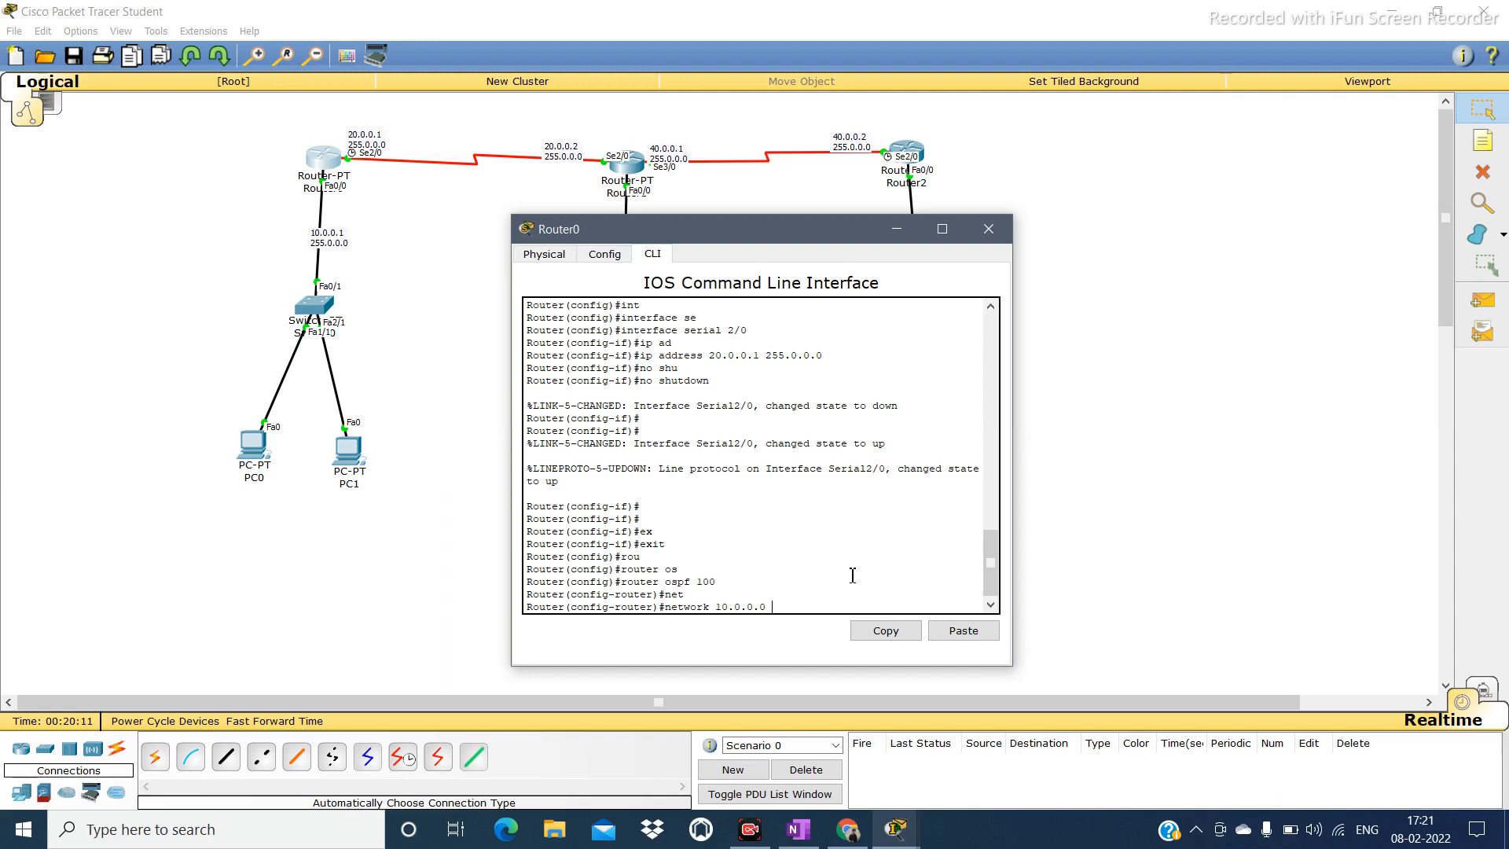
type("2")
type("55.255.255 are")
key("BackSpace")
key("BackSpace")
key("Return")
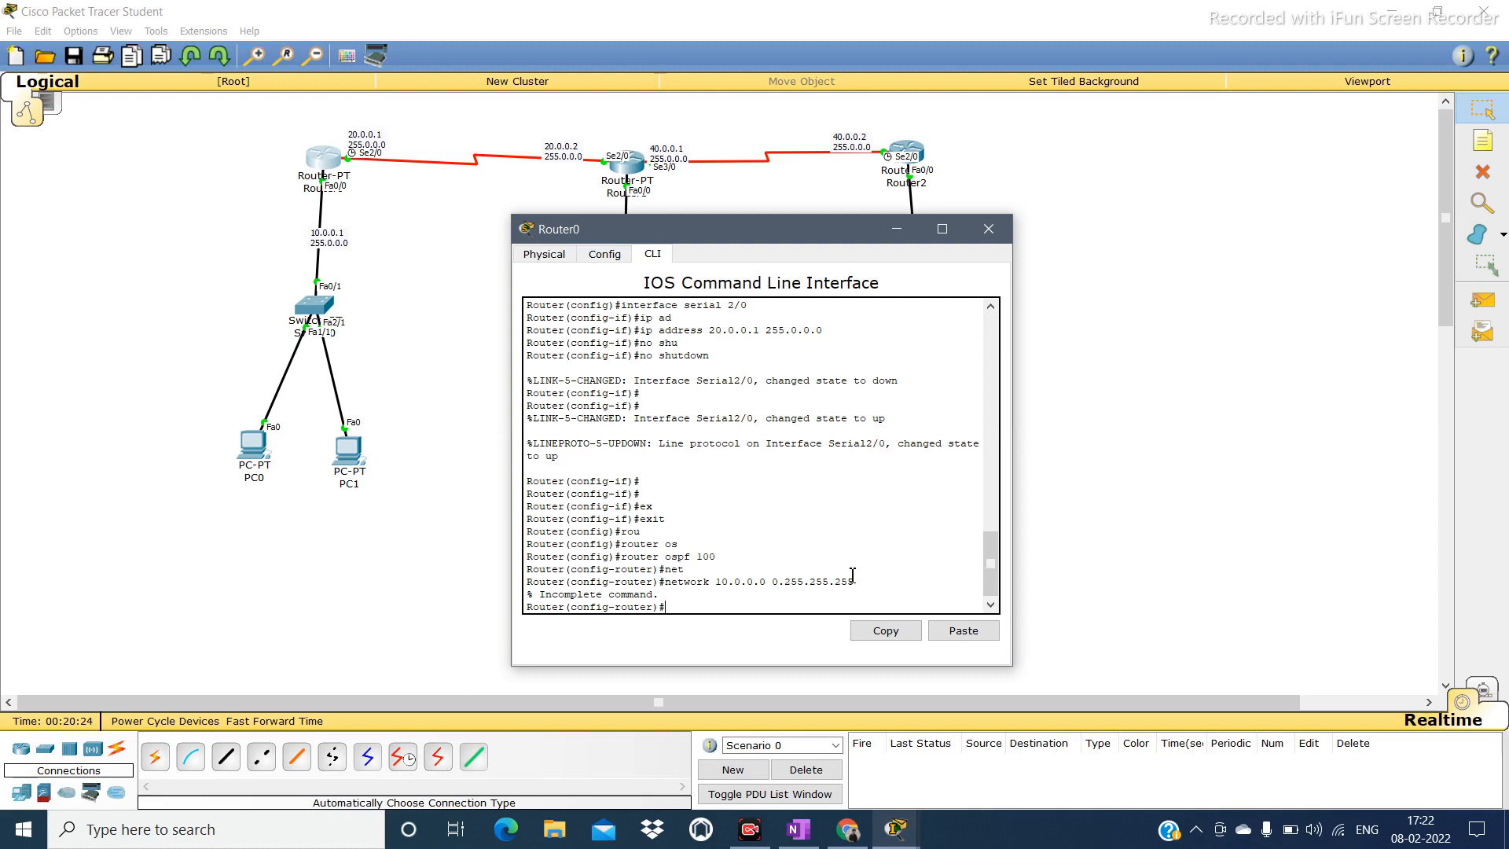
Look up the missing argument and advertise network 10.0.0.0 with wildcard mask 0.255.255.255 in OSPF area 0 on Router0.
key("Up")
type("?")
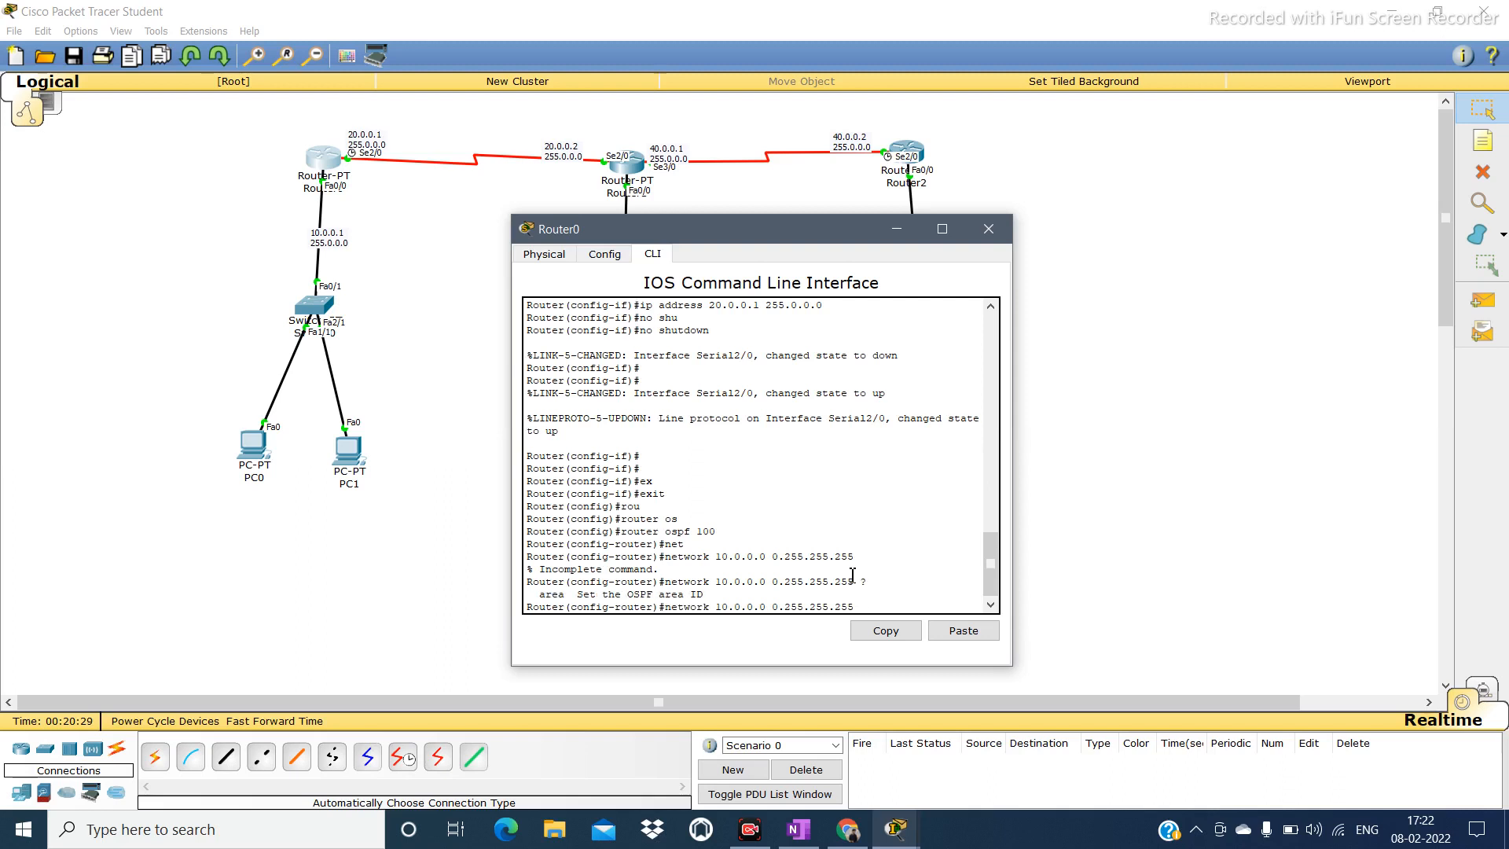
left_click_drag(736, 594, 577, 595)
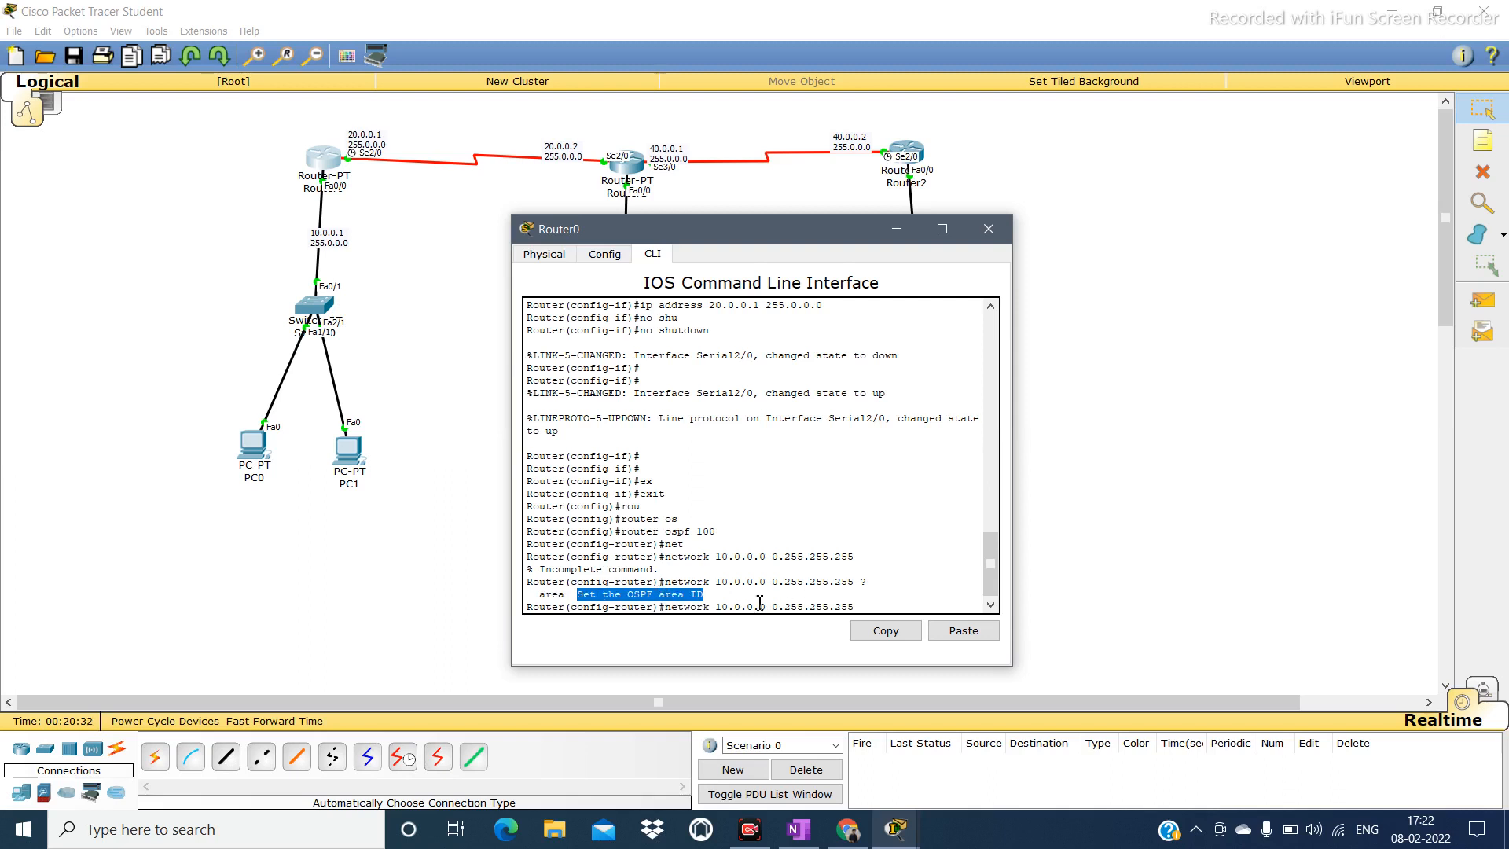
left_click(872, 602)
type("area 0")
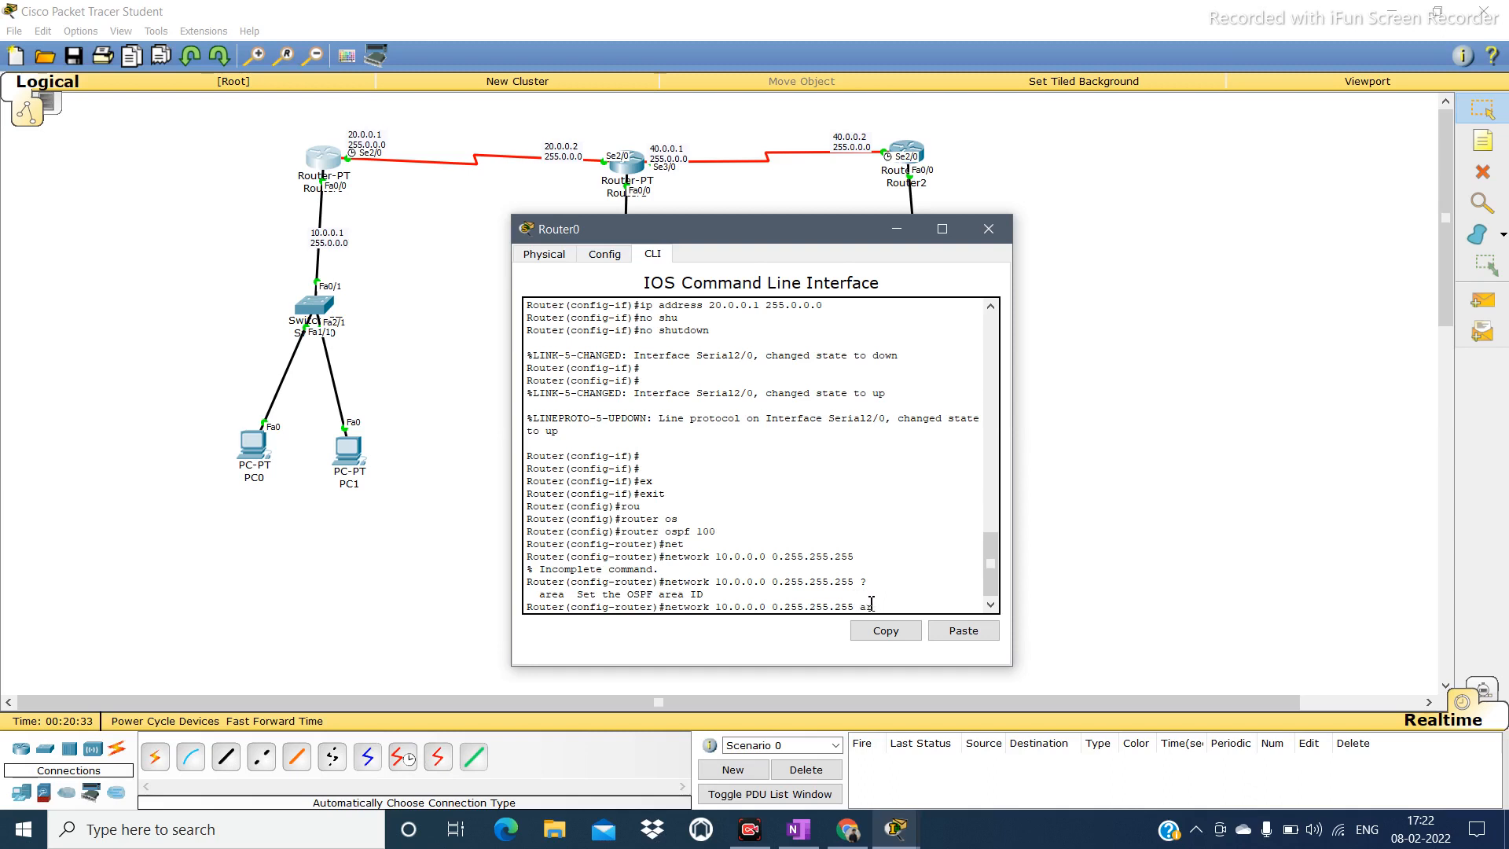
key("Tab")
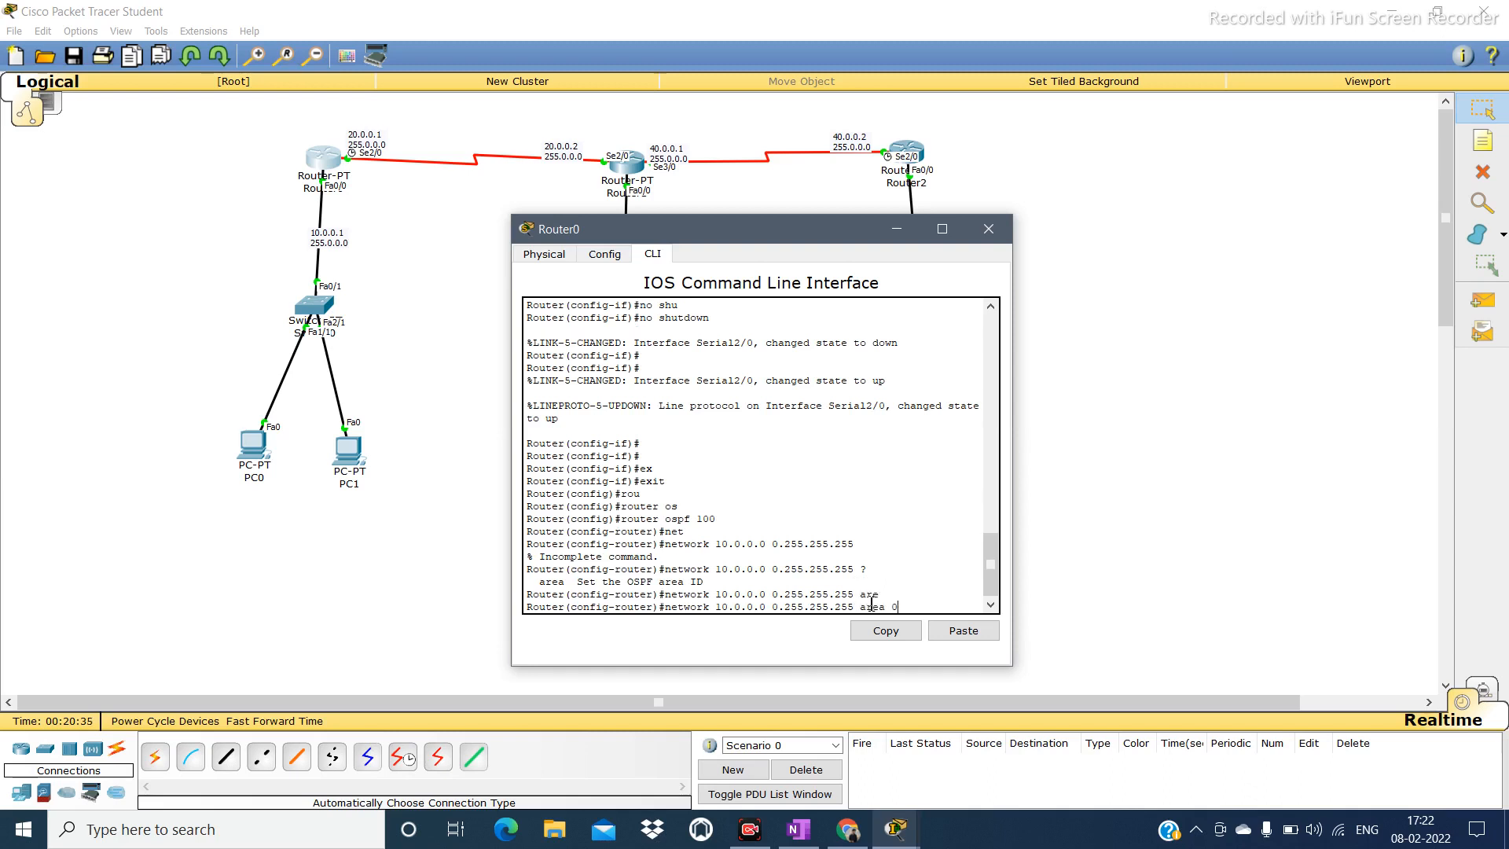
key("Return")
Advertise network 20.0.0.0 with wildcard mask 0.255.255.255 in OSPF area 0 on Router0.
key("Up")
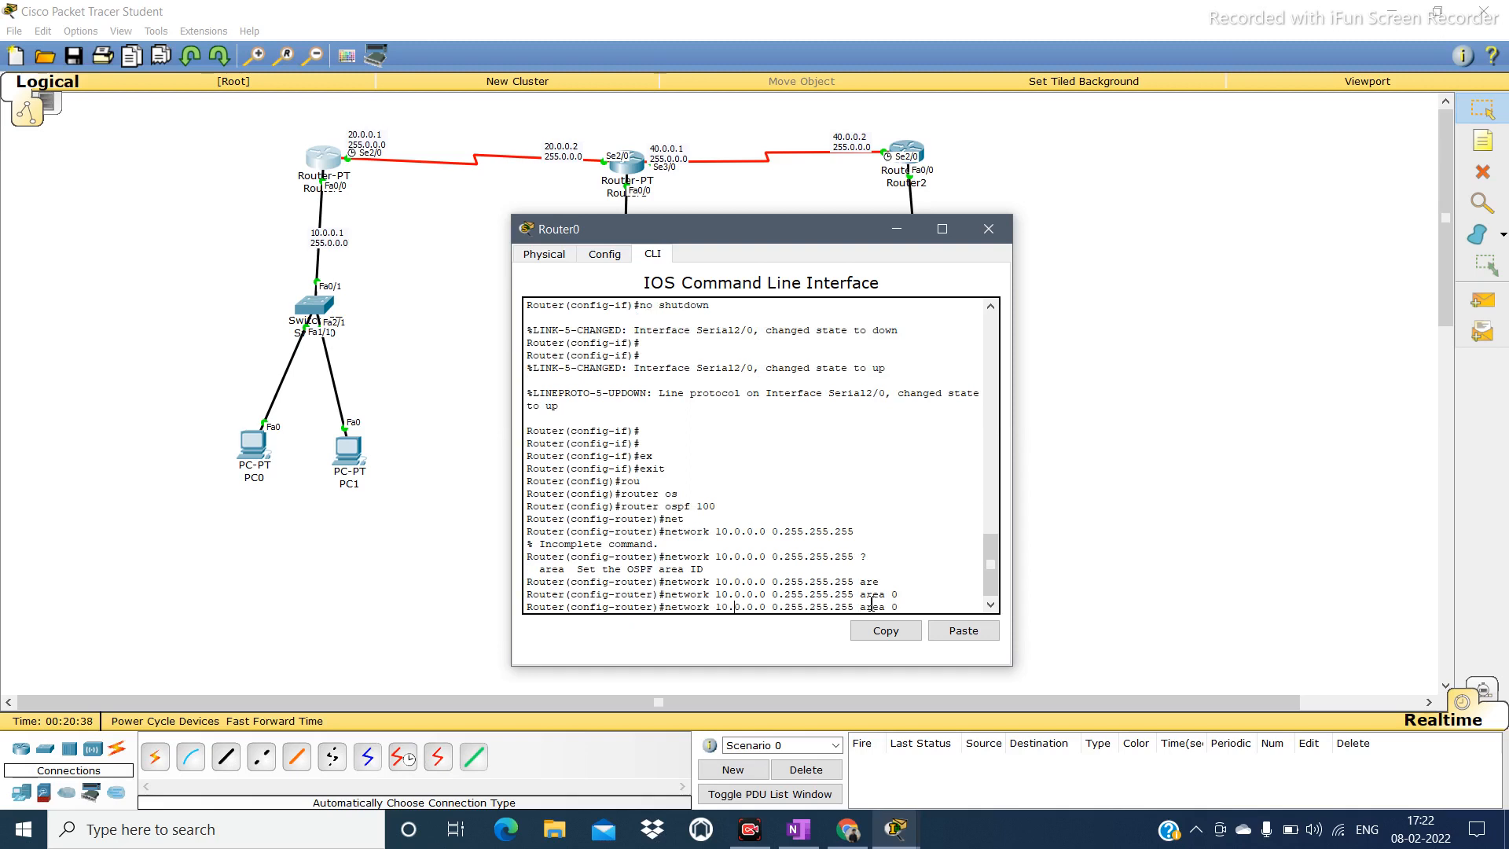
key("BackSpace")
type("2")
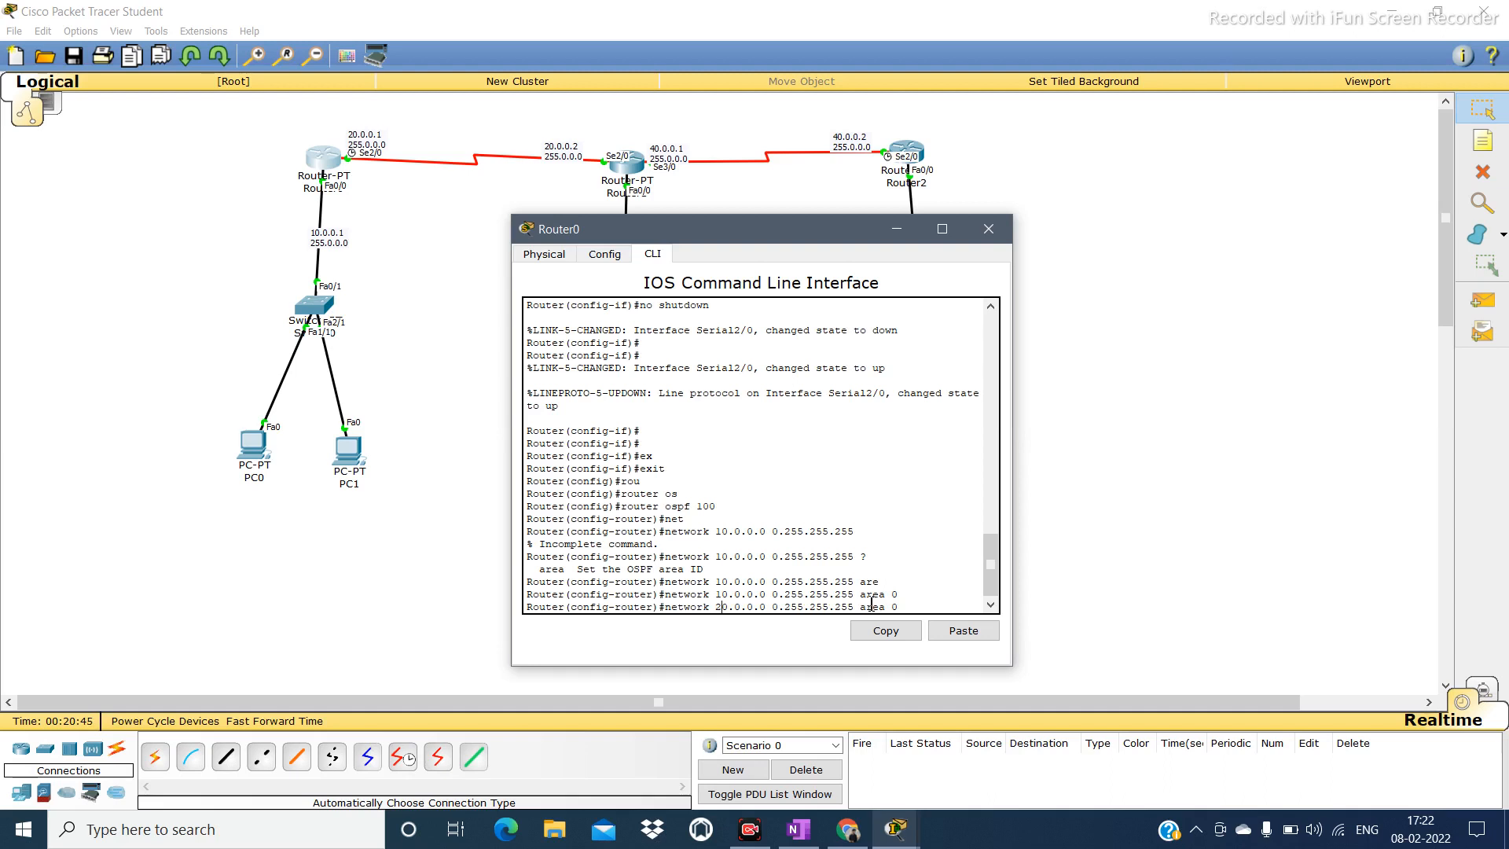
key("Return")
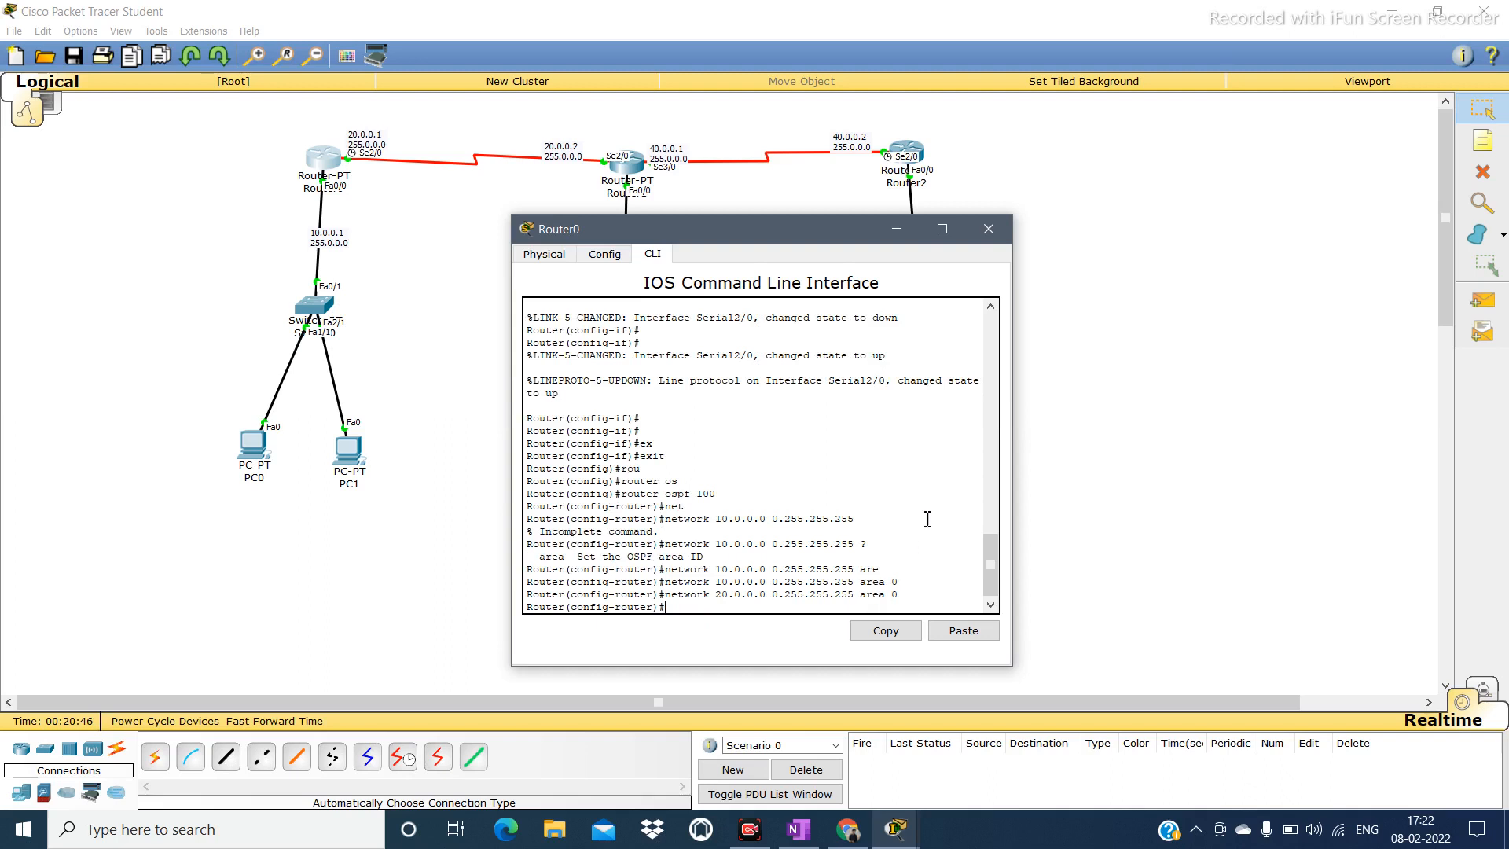
Exit OSPF router configuration on Router0 and return to privileged EXEC mode.
type("ex")
key("Tab")
key("Return")
key("Return")
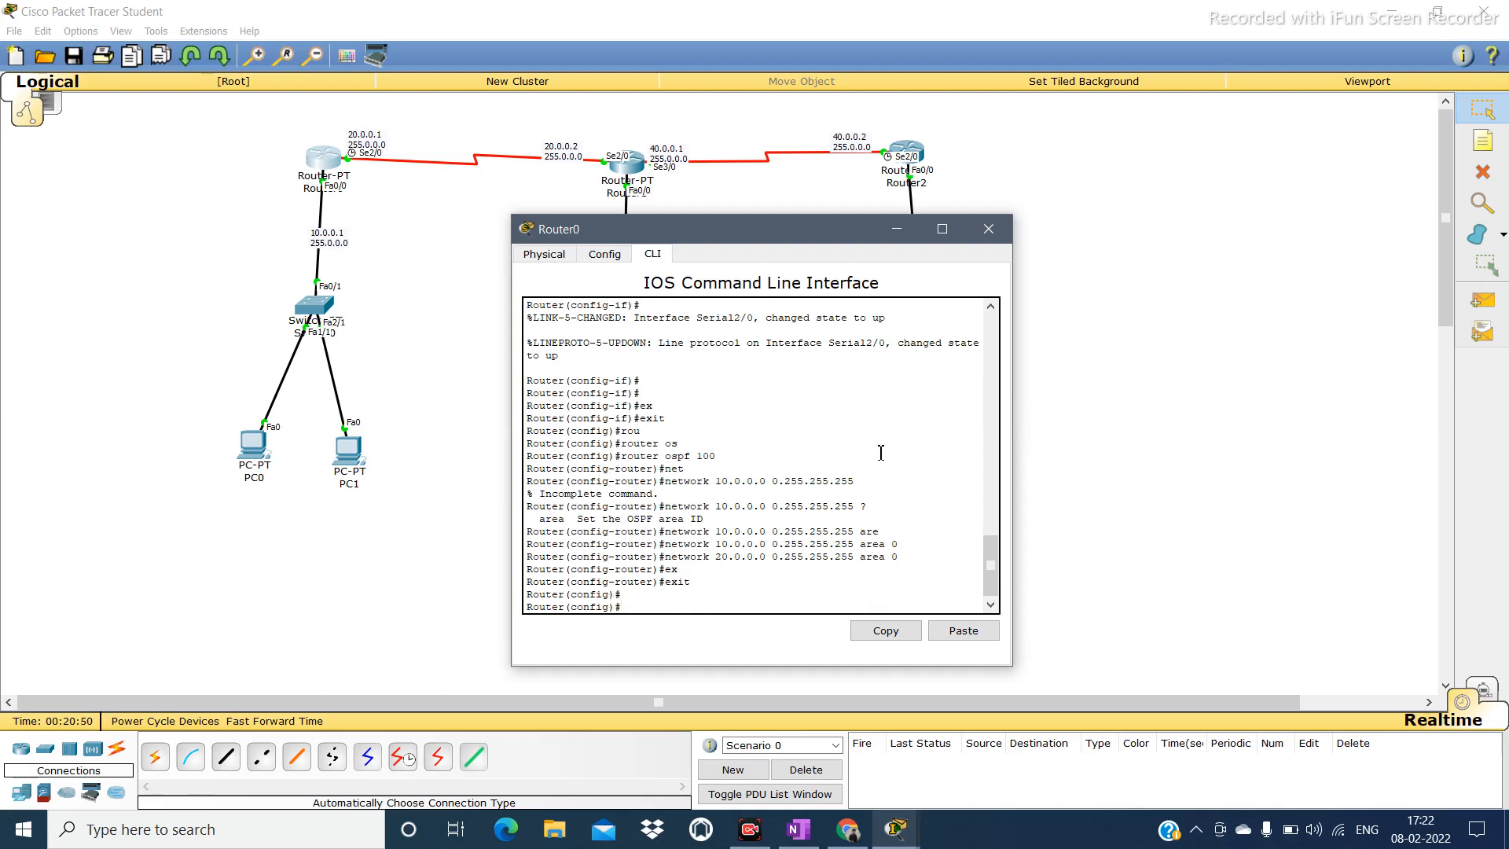
type("sh")
key("Tab")
key("BackSpace")
key("BackSpace")
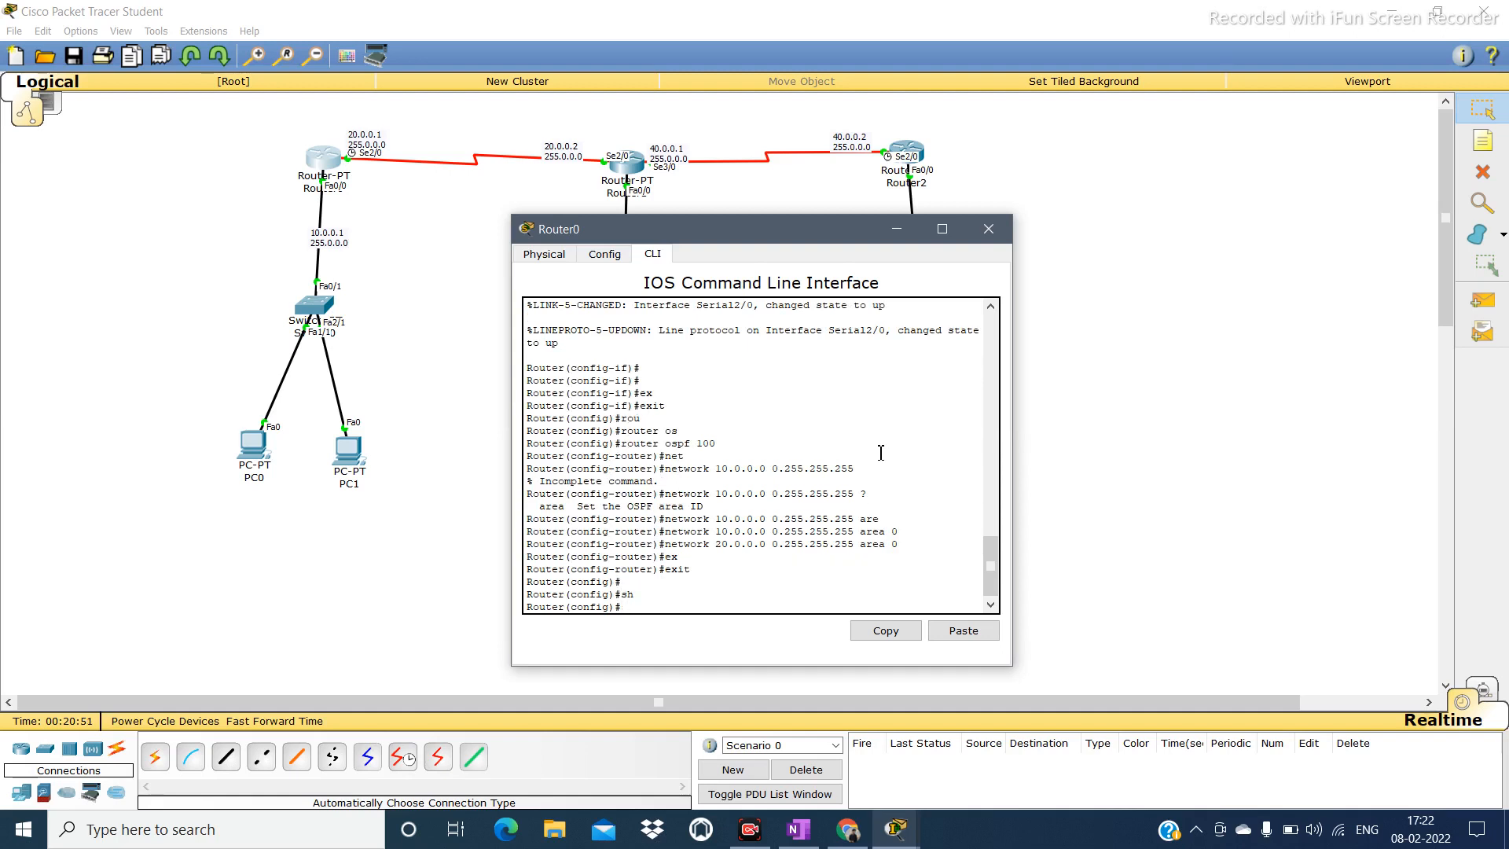
key("ctrl+z")
key("Return")
Save Router0's running configuration with the wr command.
type("wr")
key("Tab")
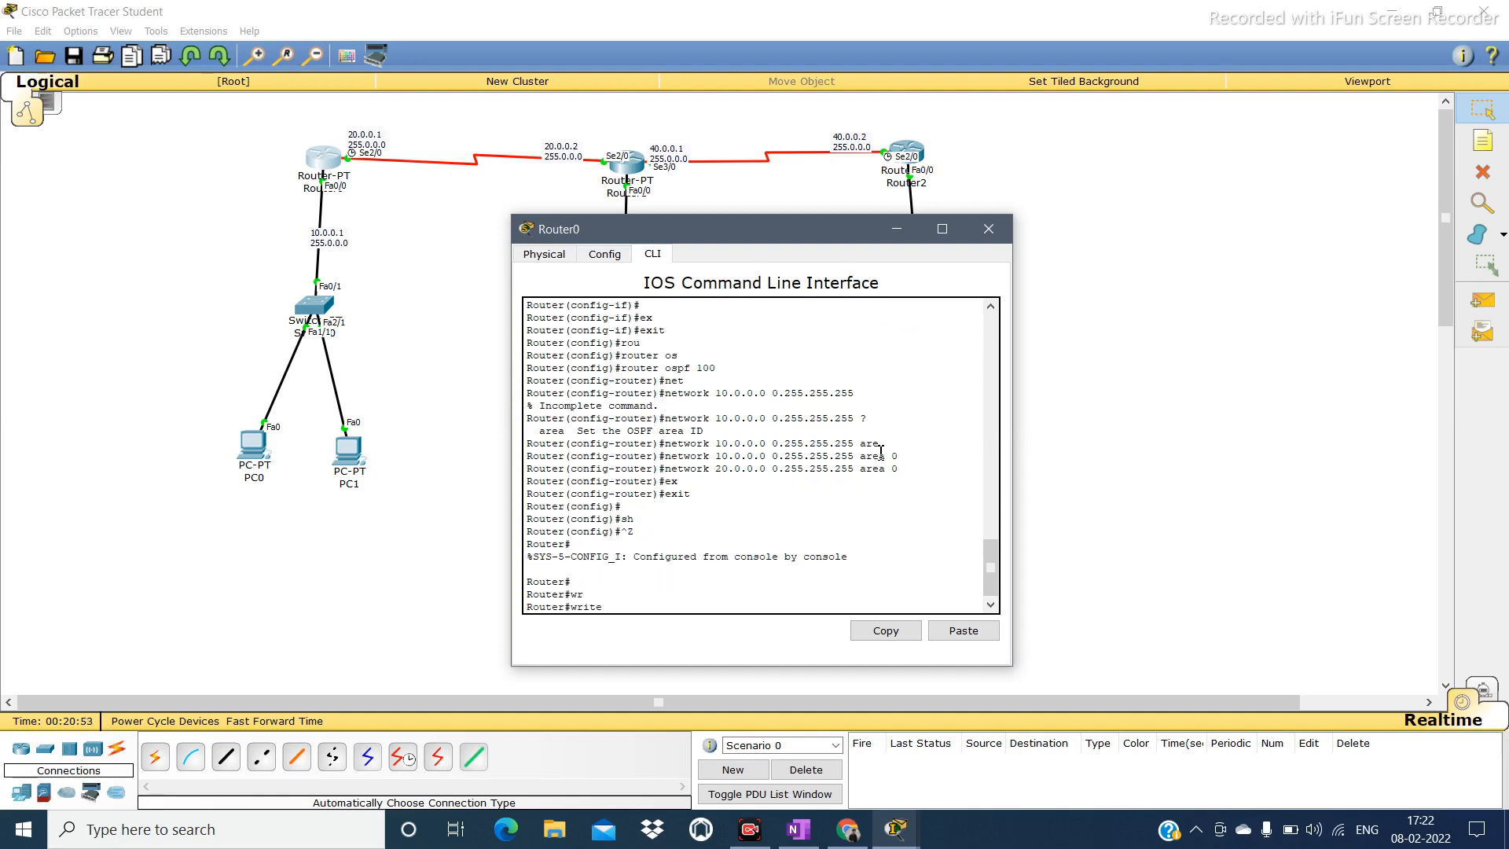
key("BackSpace")
key("Return")
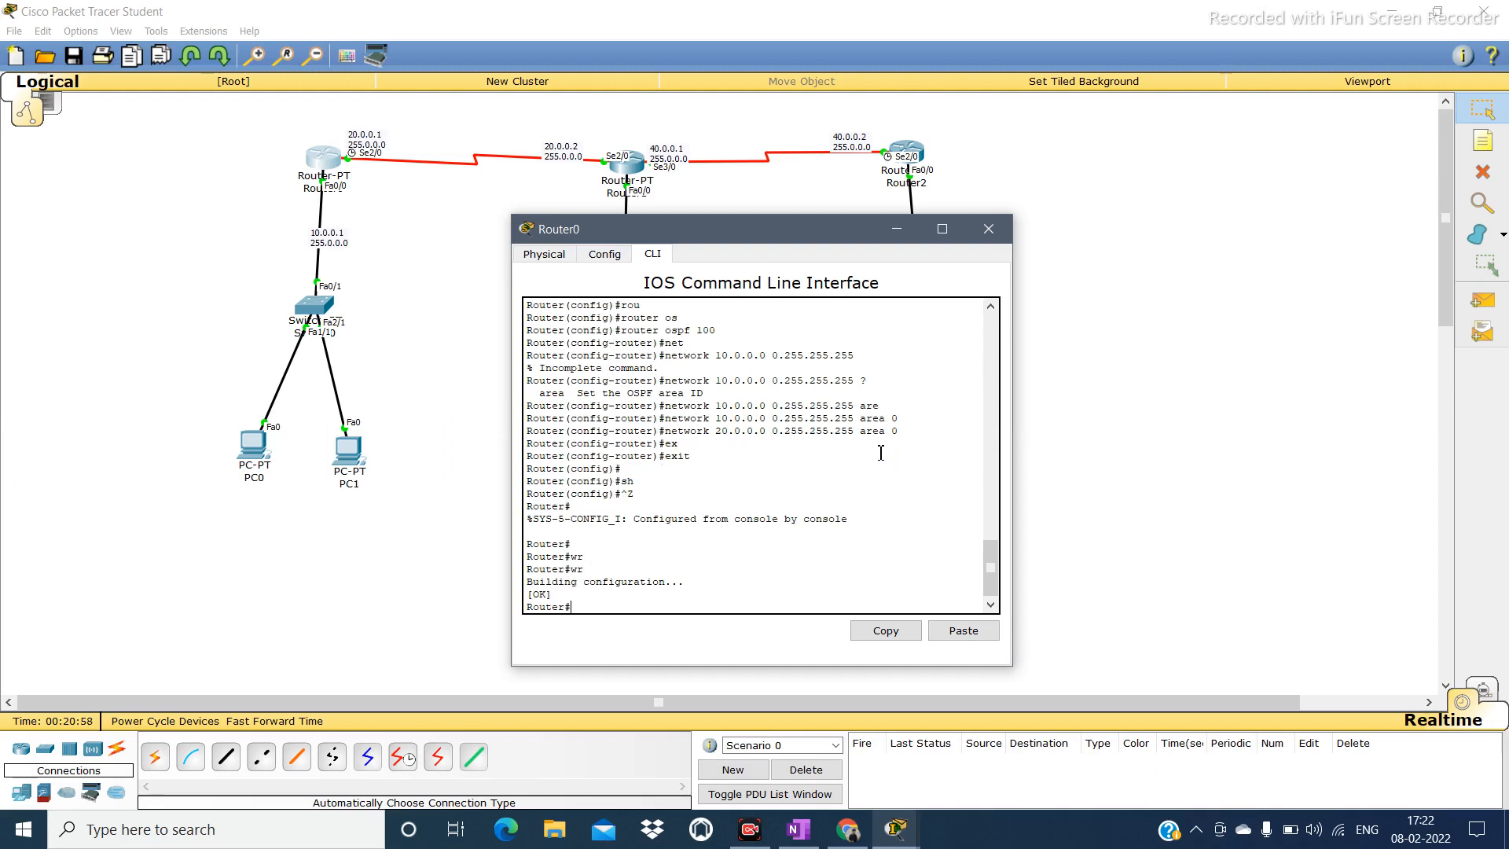
Display Router0's IP routing table, examine its directly connected routes, and minimize the router window.
type("sh")
key("Tab")
type("ip ro")
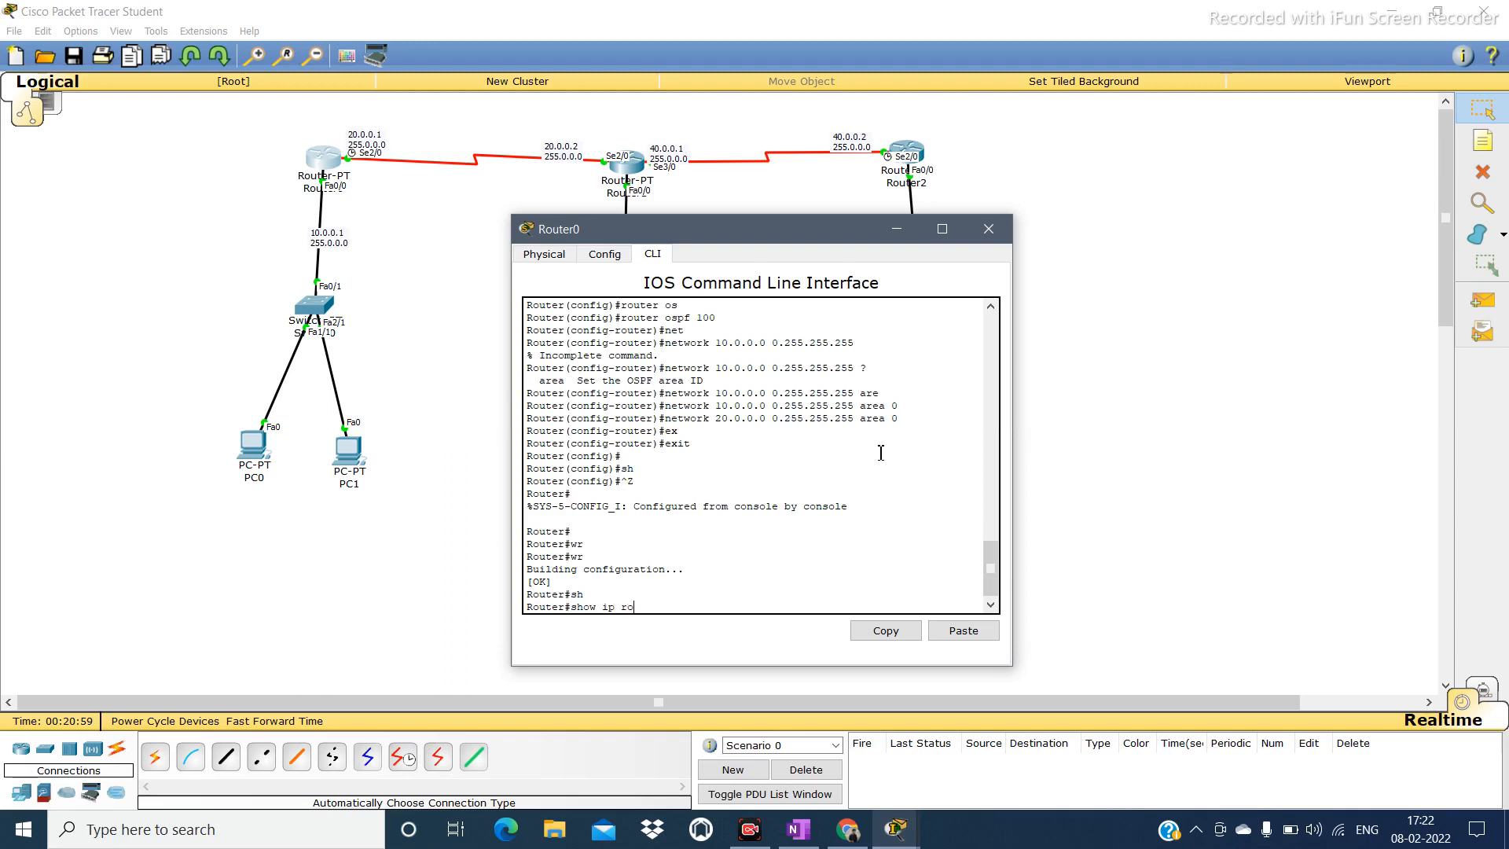
key("Tab")
key("Return")
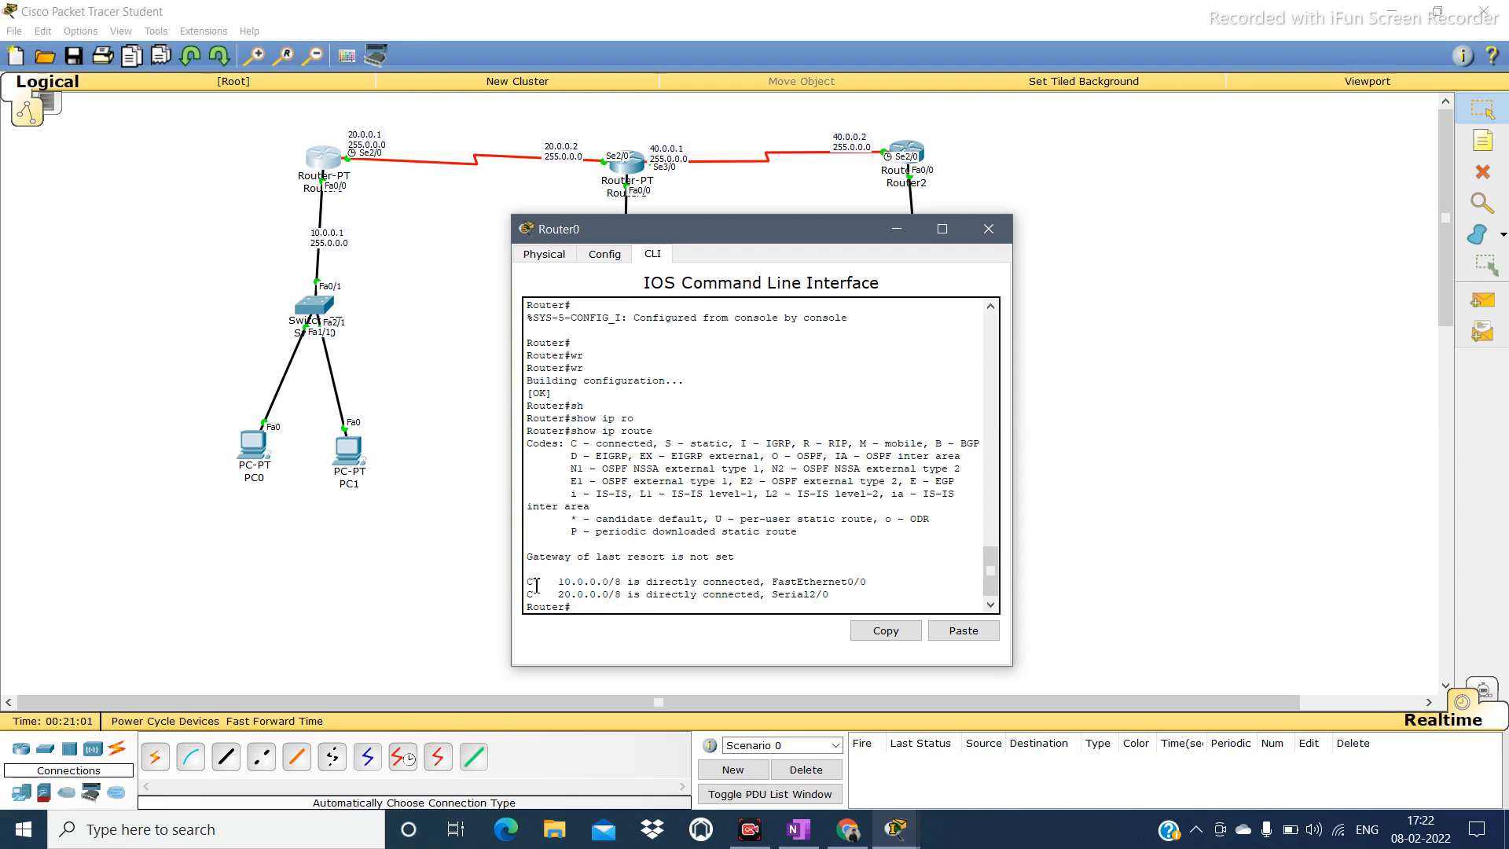
left_click_drag(527, 581, 849, 595)
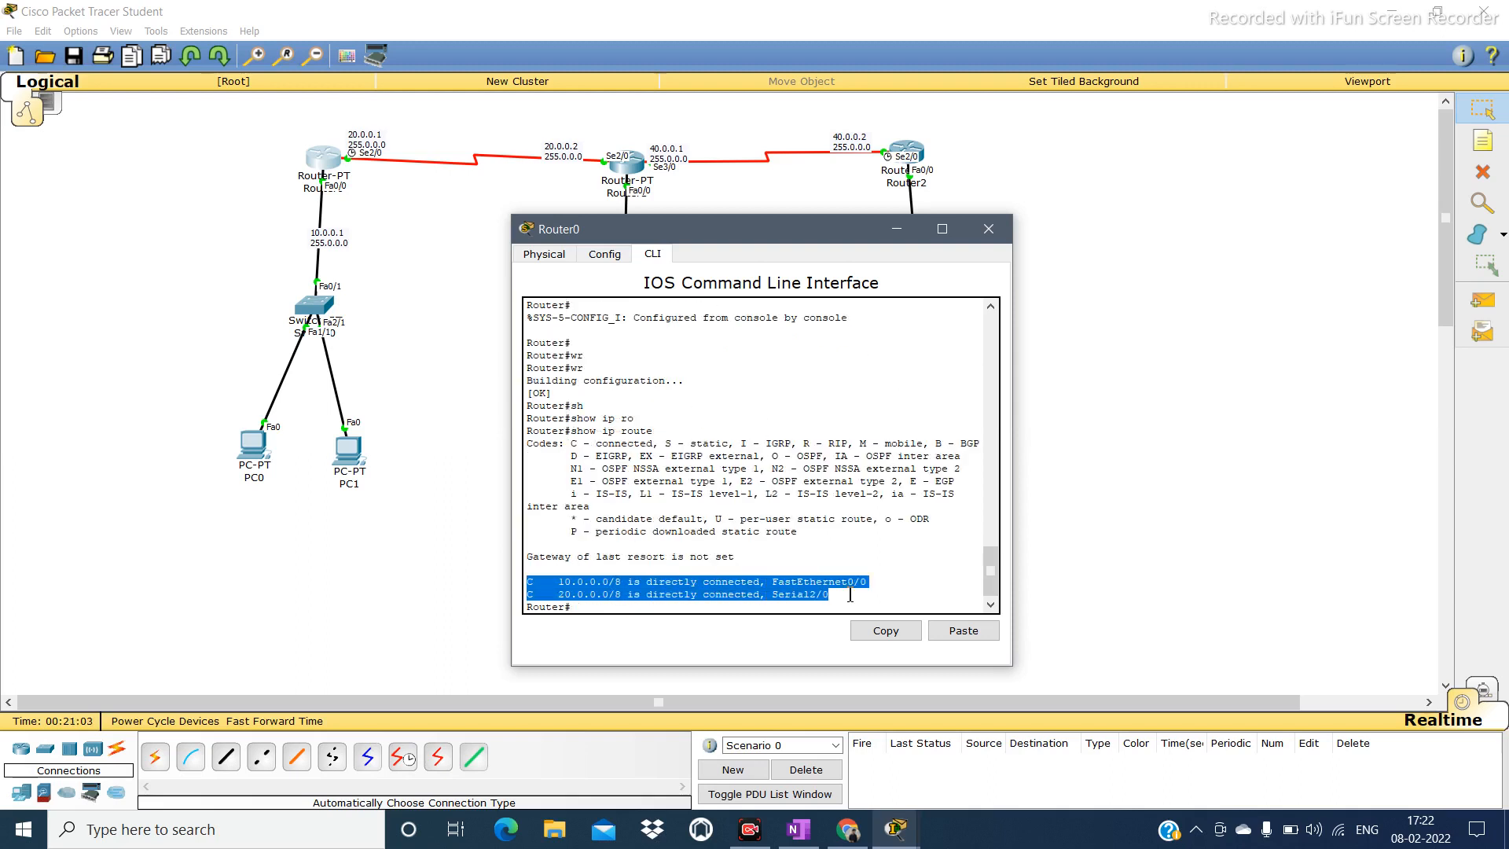
left_click(897, 228)
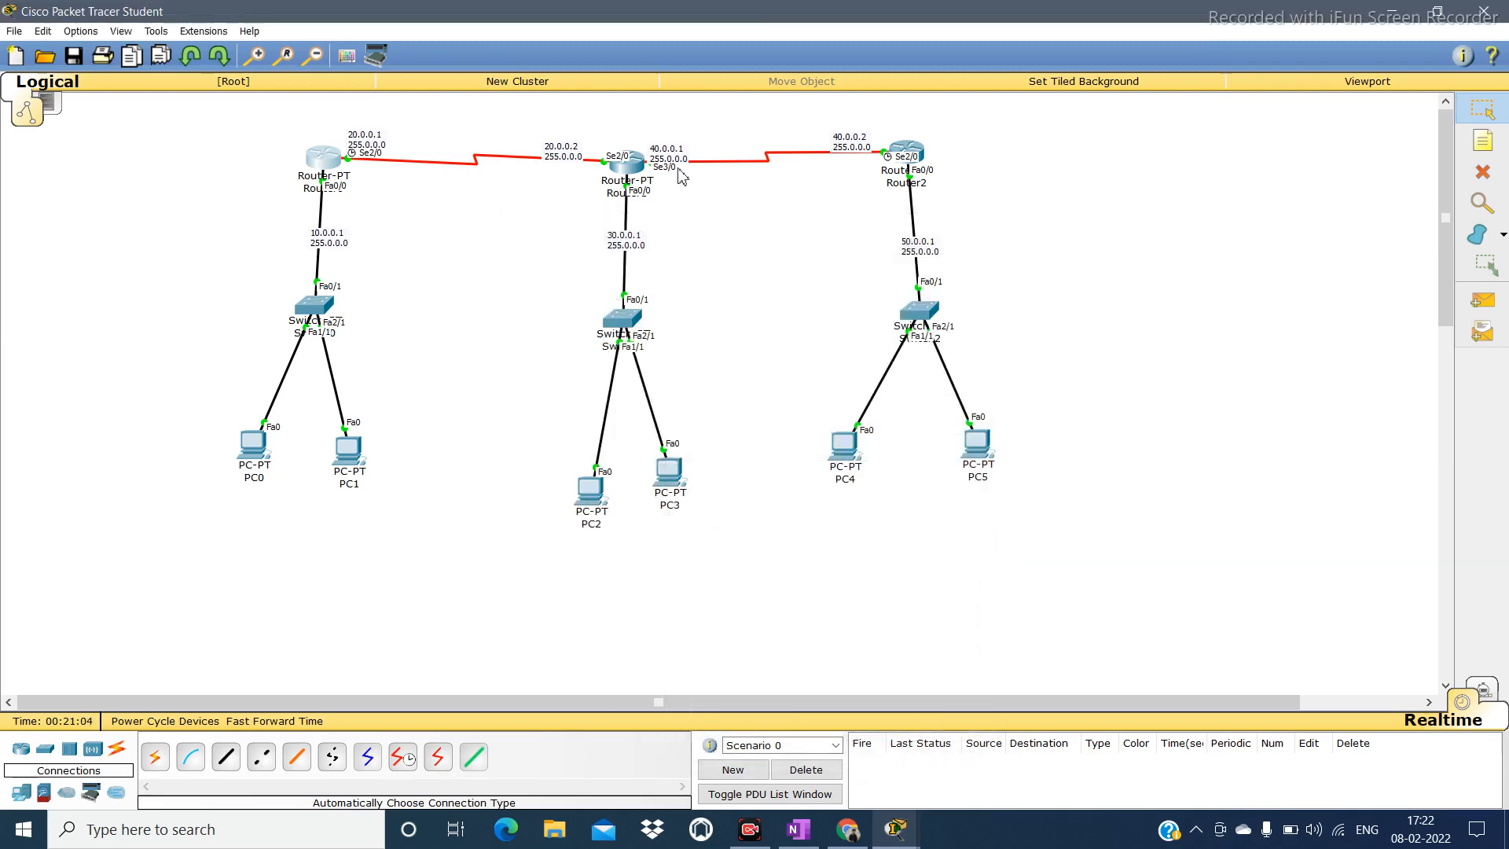
Open Router1's command line and start OSPF routing with process ID 100.
left_click(634, 174)
key("Return")
key("Return")
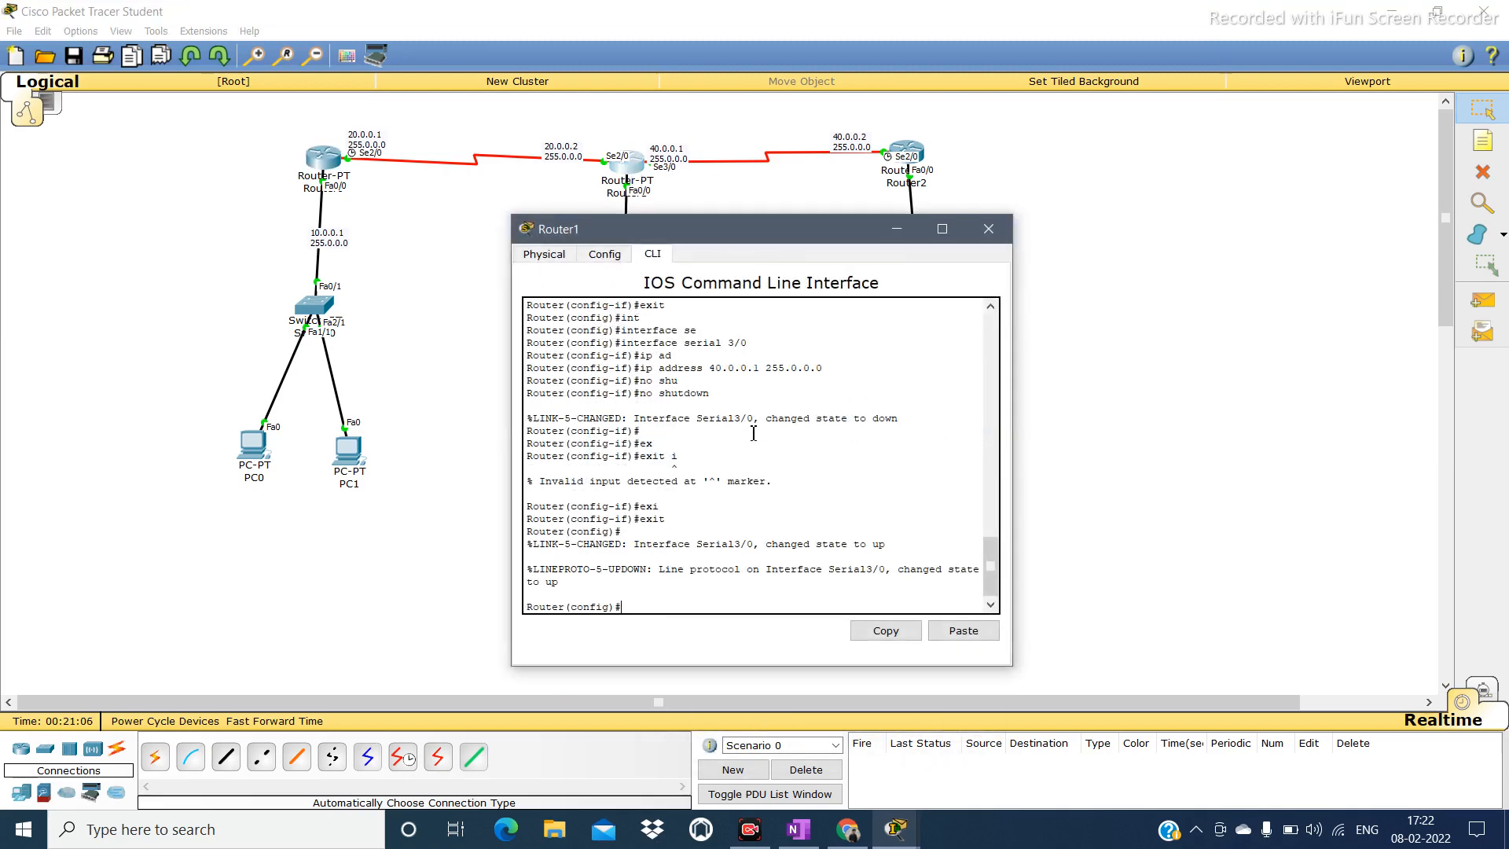
type("rou")
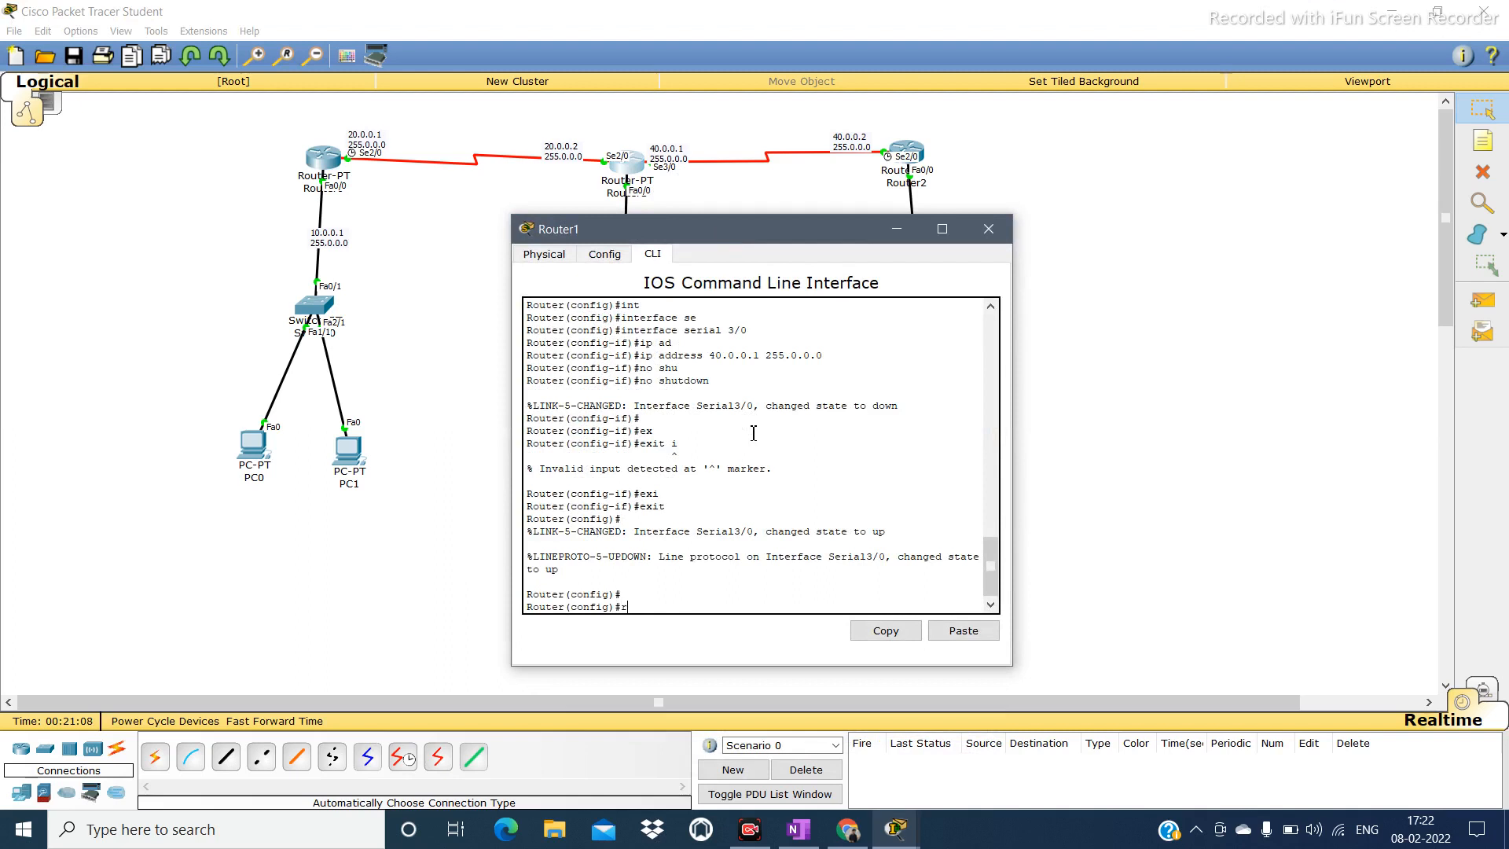
key("Tab")
type("os")
key("Tab")
type("100")
key("Return")
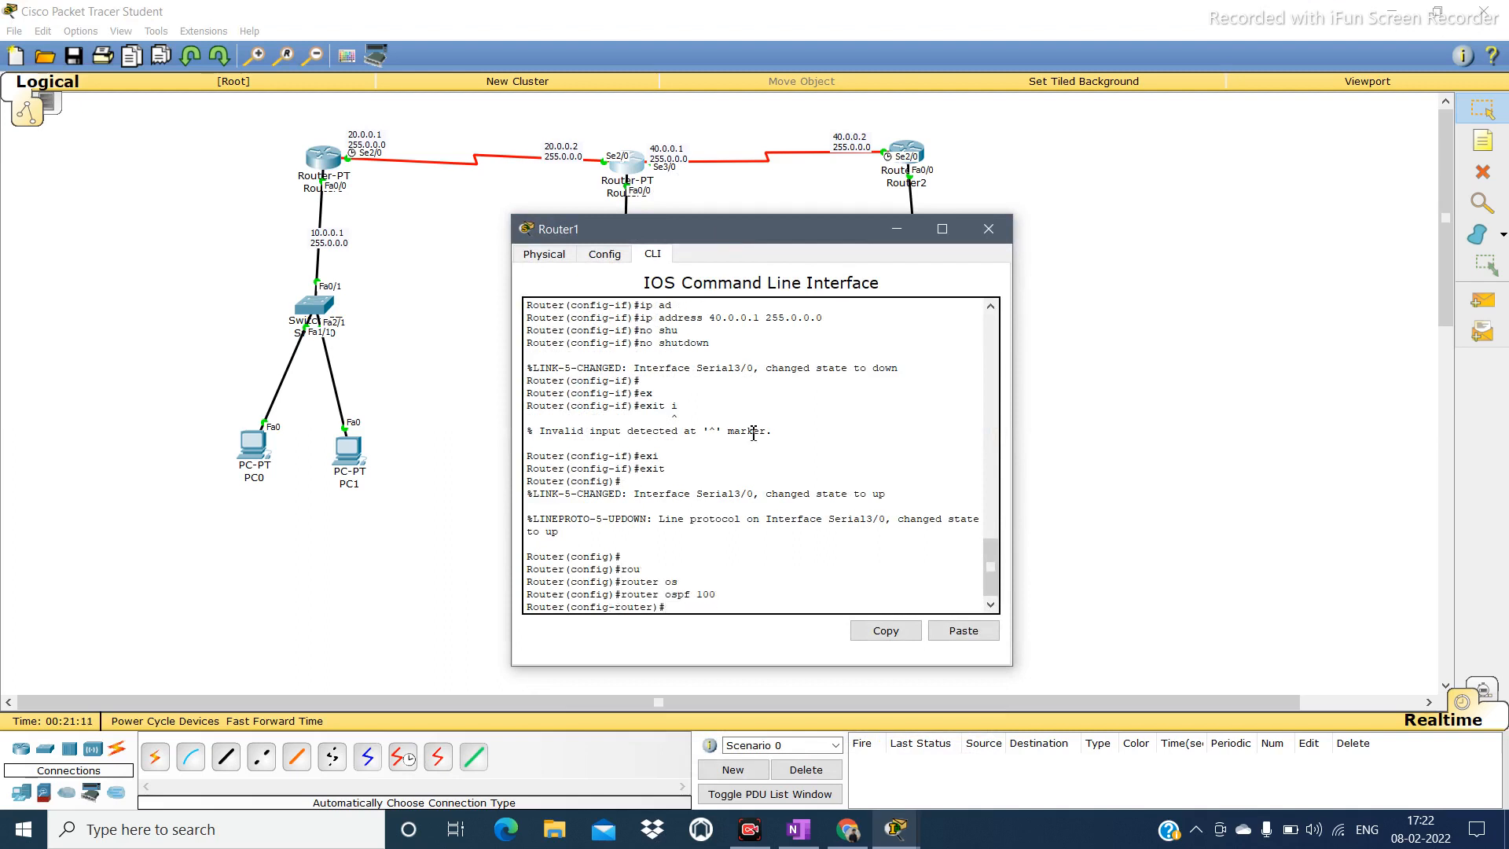
Advertise network 20.0.0.0 with wildcard mask 0.255.255.255 in OSPF area 0 on Router1.
type("net")
key("Tab")
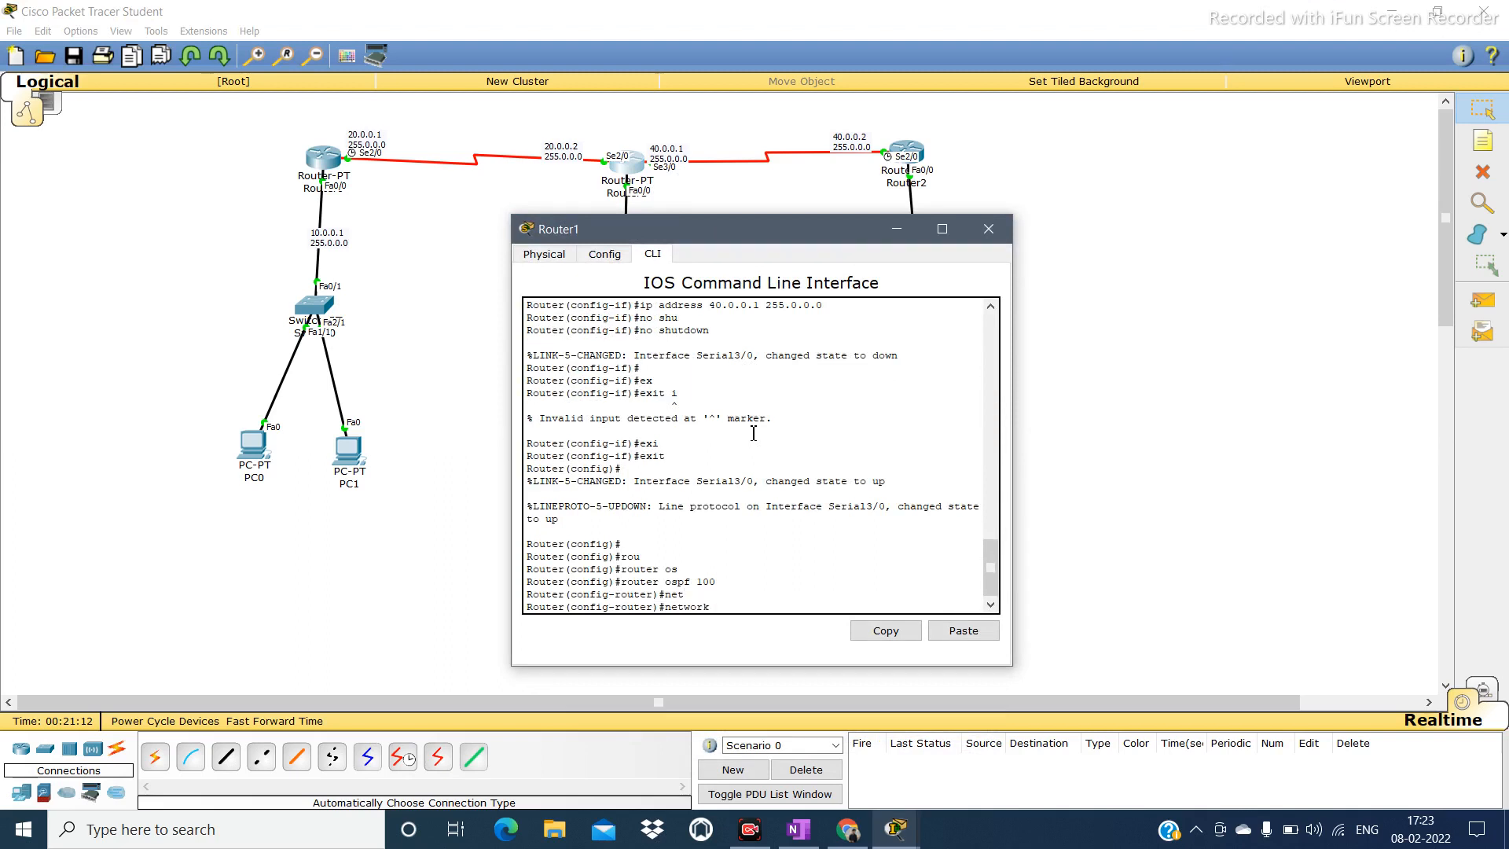
type("20.0.0.0 0.255.255.255 are")
key("Tab")
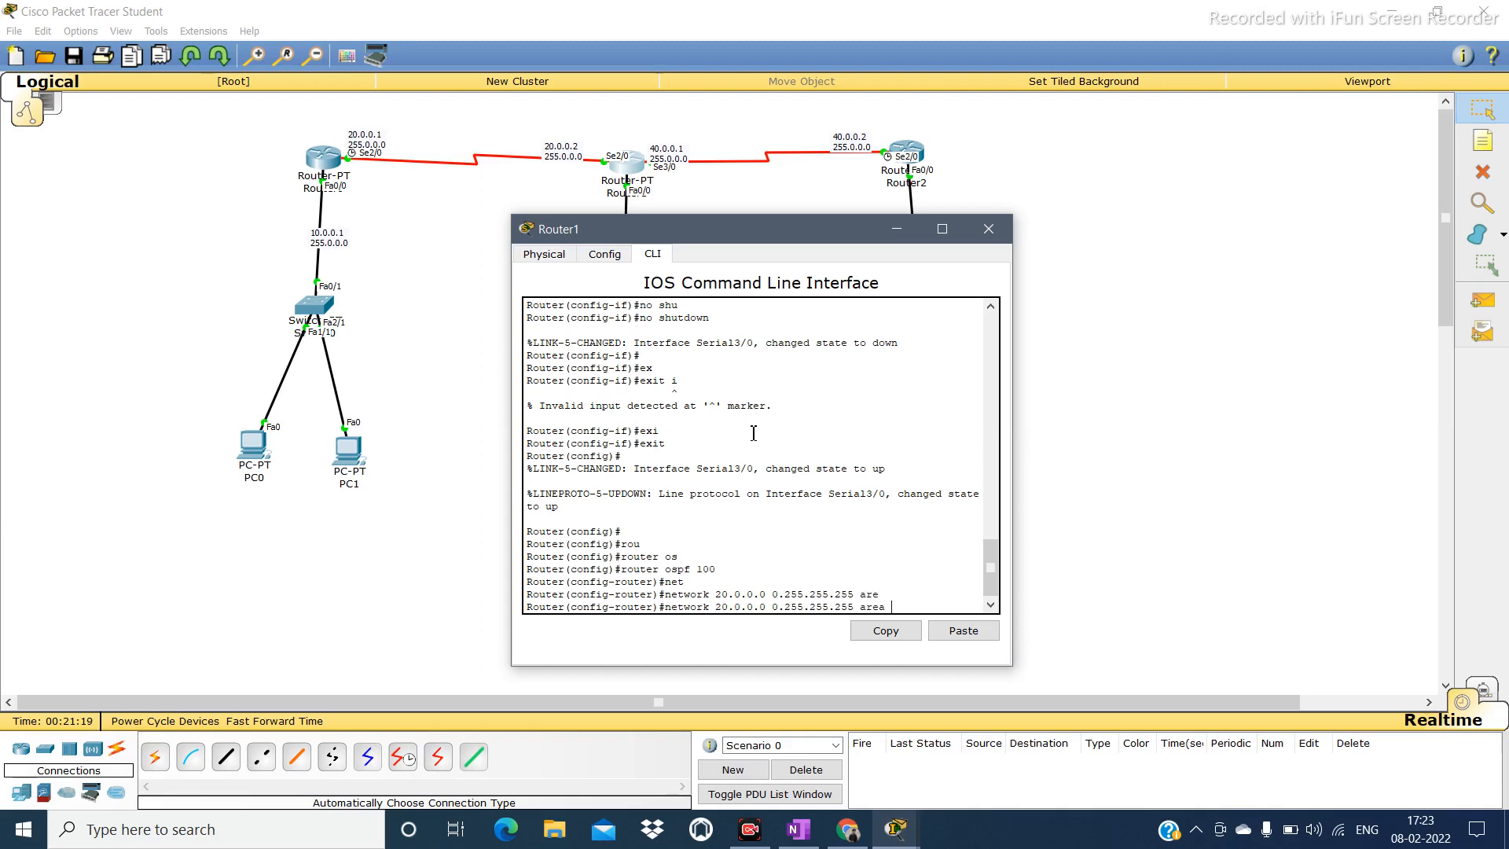
type("0")
key("Return")
Advertise network 30.0.0.0 with wildcard mask 0.255.255.255 in OSPF area 0 on Router1.
key("Up")
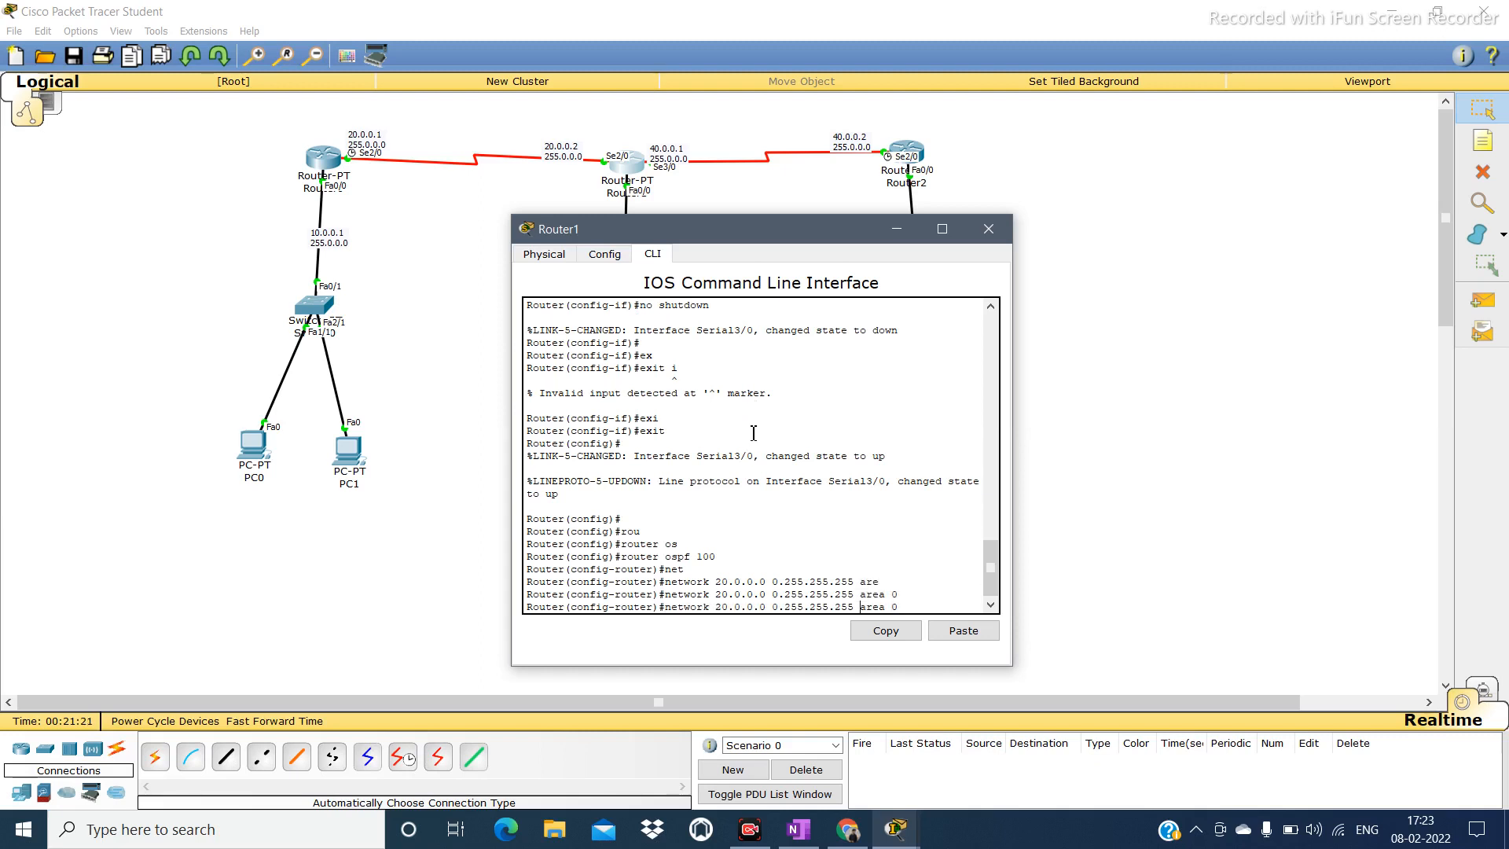
key("BackSpace")
type("3")
key("Return")
Re-enter network 30.0.0.0 with wildcard mask 0.255.255.255 on Router1, assigning it to OSPF area 4.
key("Up")
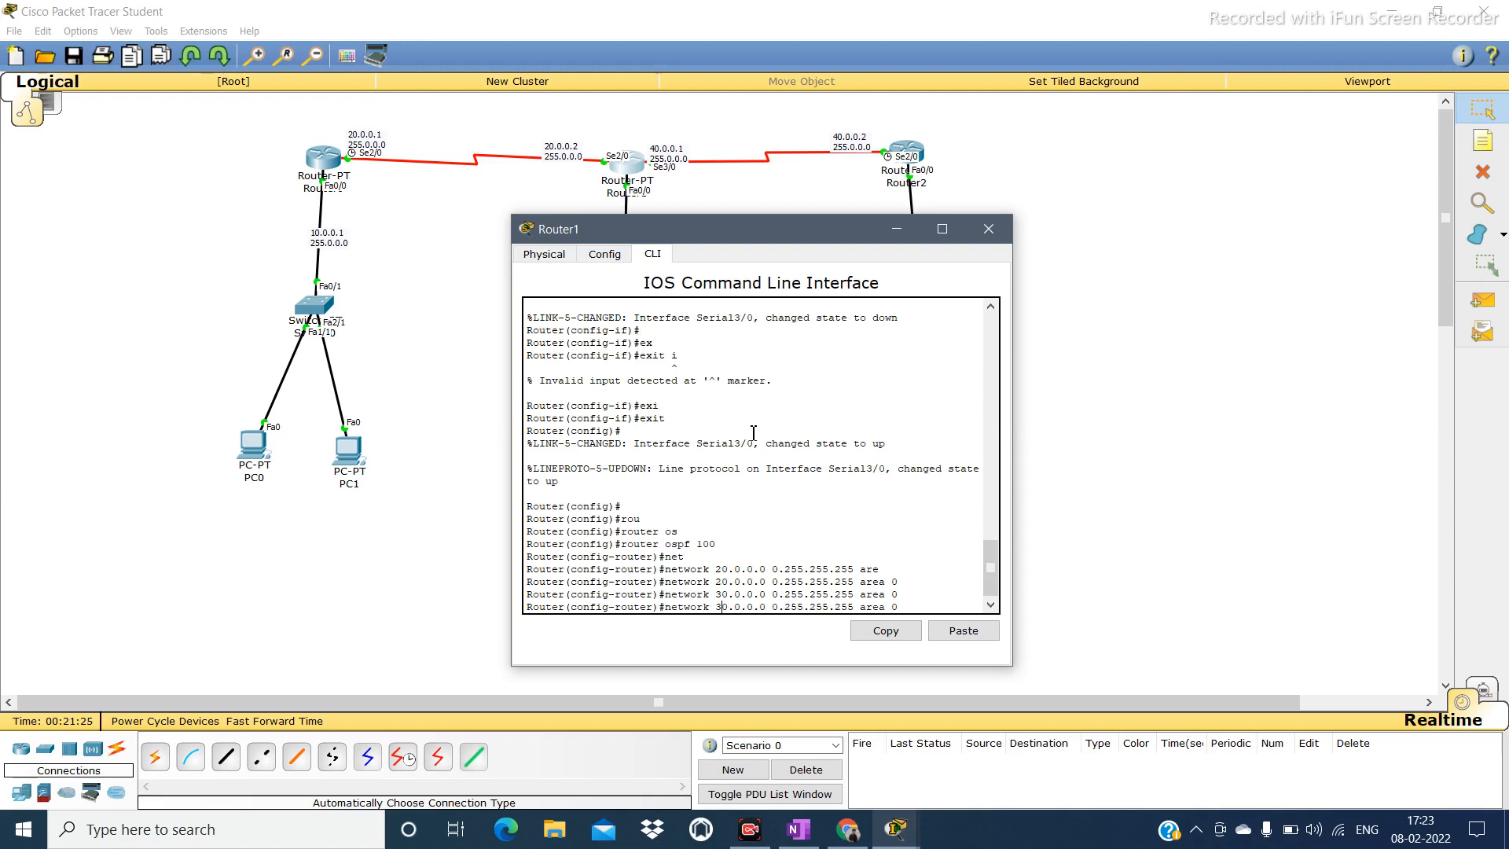
key("Return")
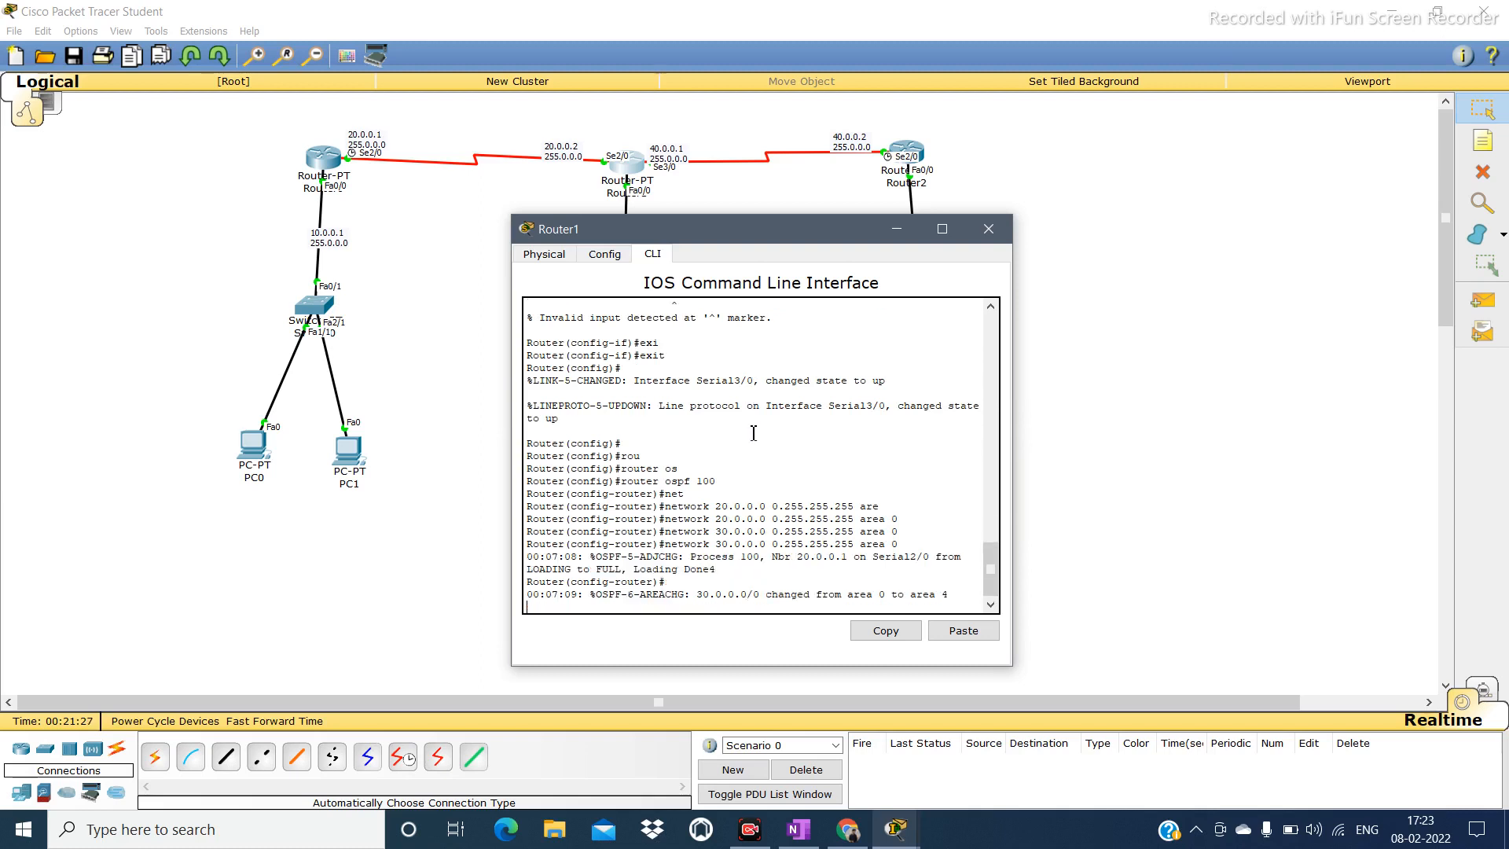
key("Return")
key("Return")
Advertise network 40.0.0.0 with wildcard mask 0.255.255.255 in OSPF area 4 on Router1 and review the adjacency message.
key("Up")
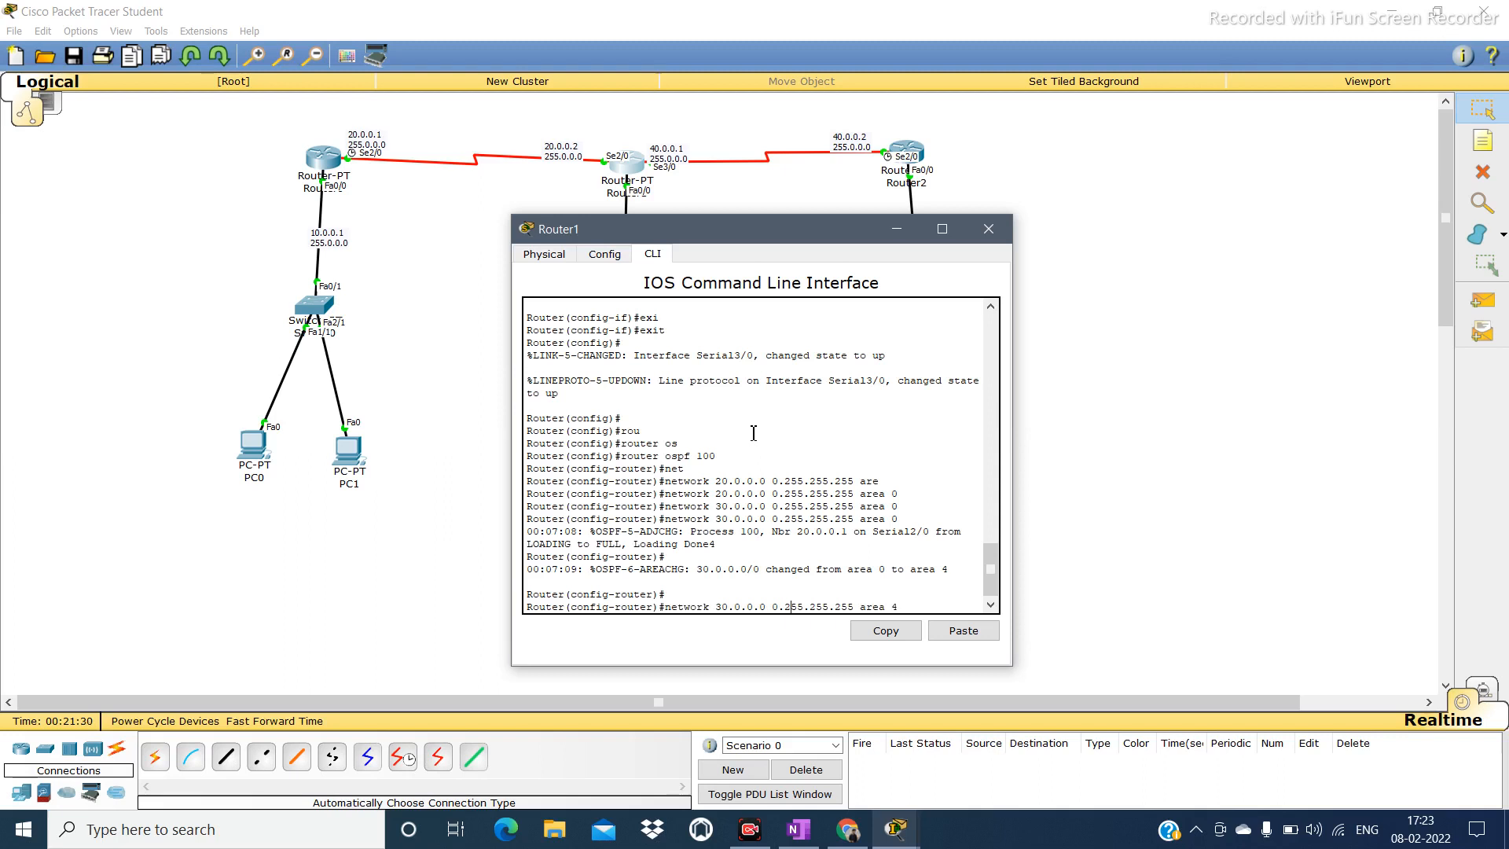
key("BackSpace")
type("4")
key("Return")
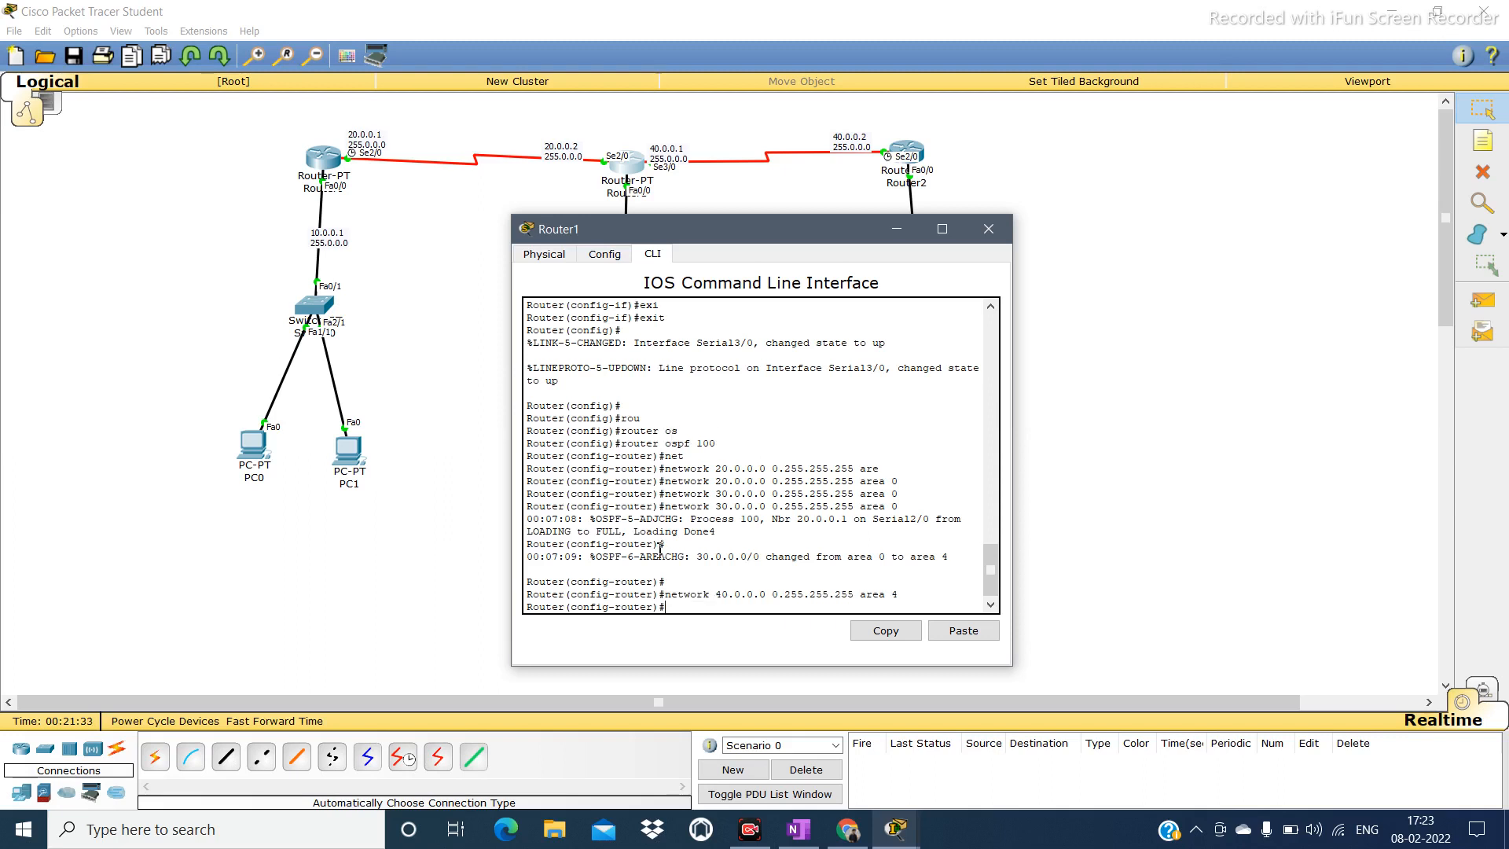
left_click_drag(596, 519, 715, 531)
left_click_drag(583, 531, 717, 535)
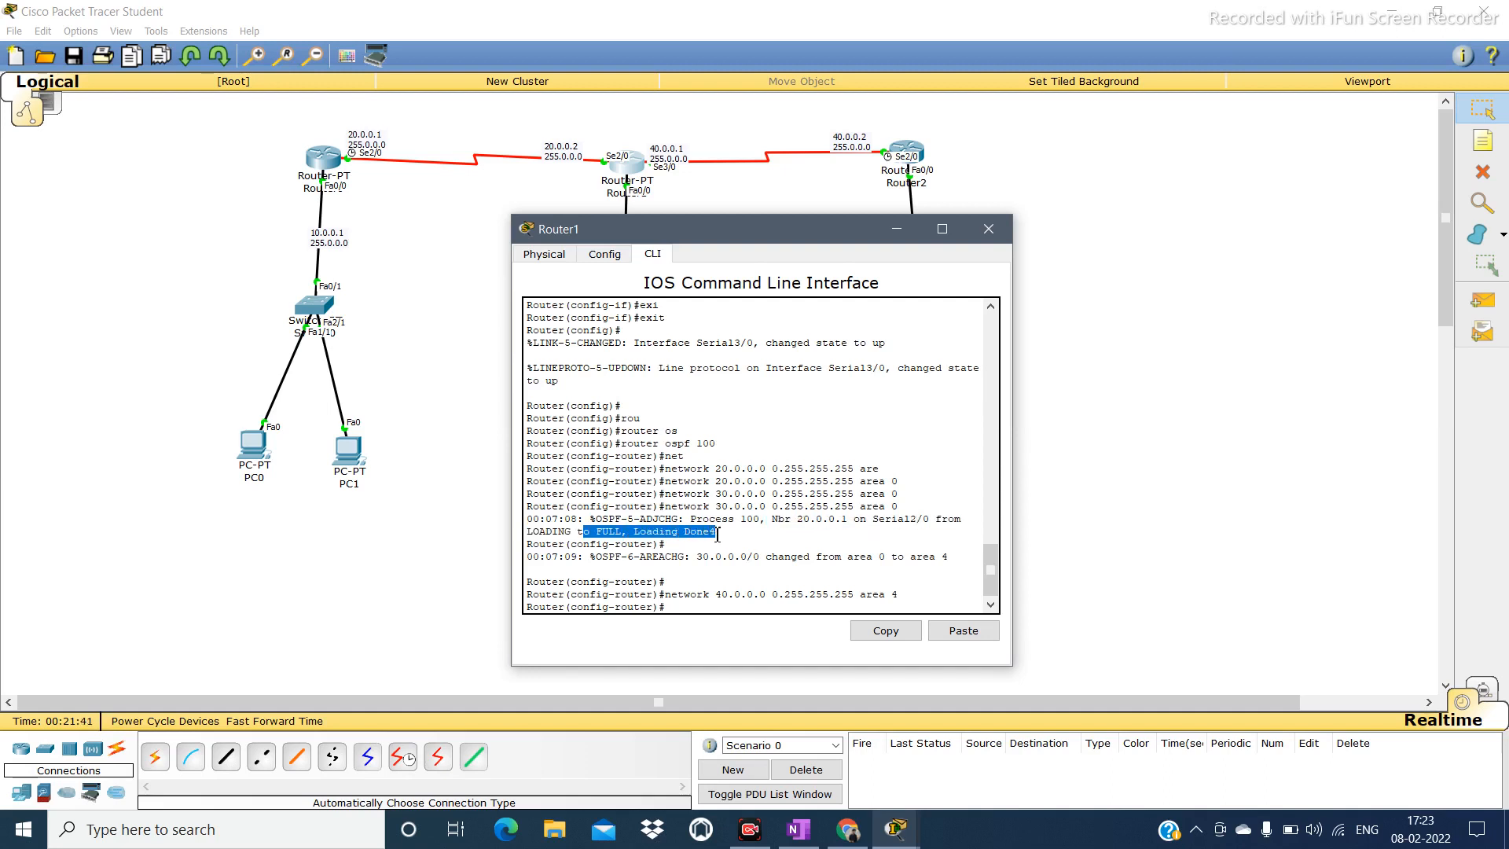
left_click(759, 541)
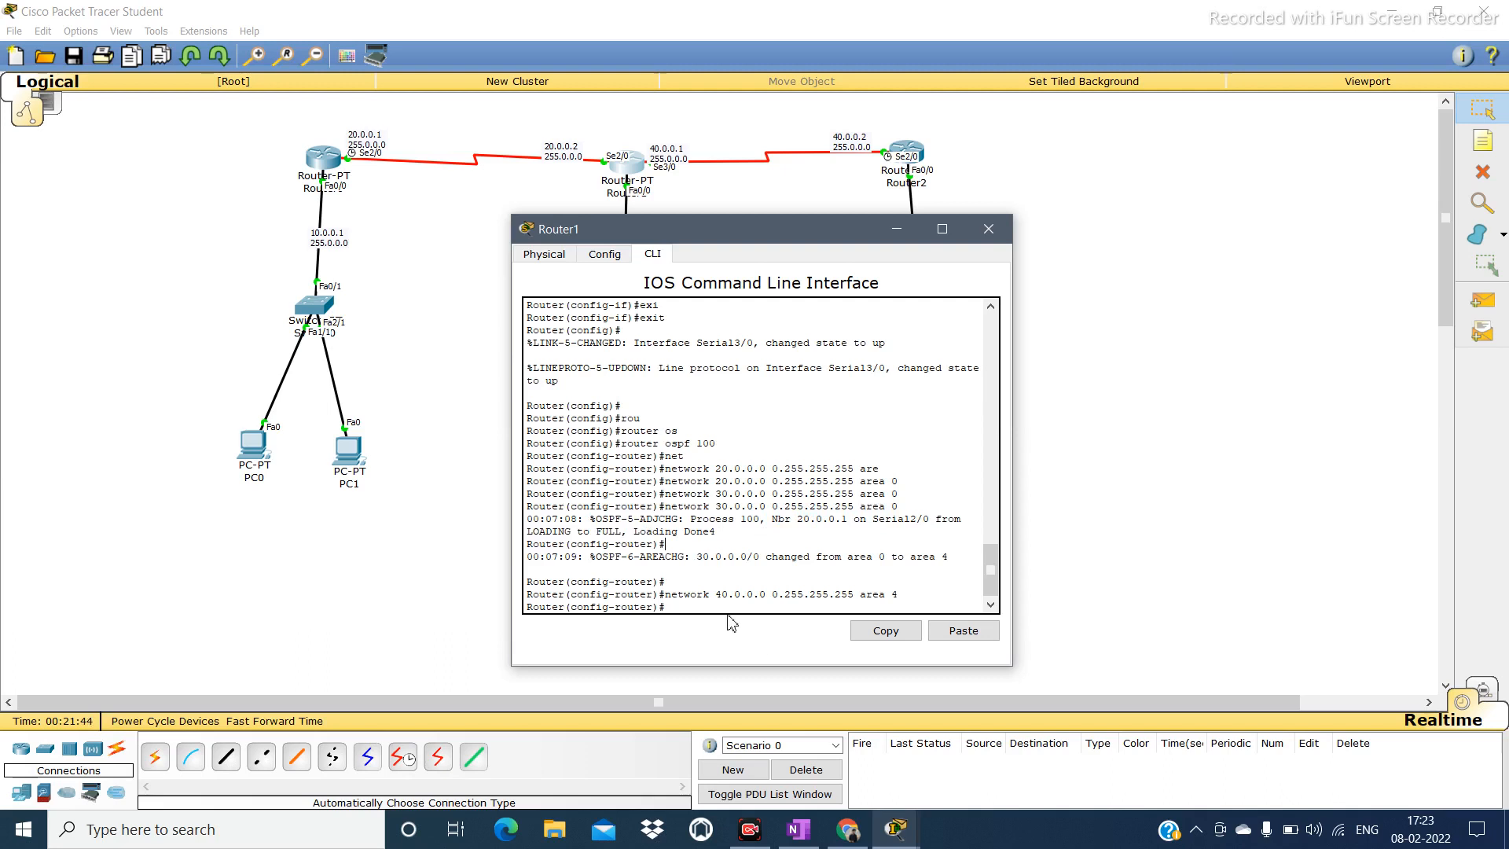
Return Router1 to privileged EXEC mode and save its configuration with the wr command.
key("ctrl+z")
key("Return")
key("Return")
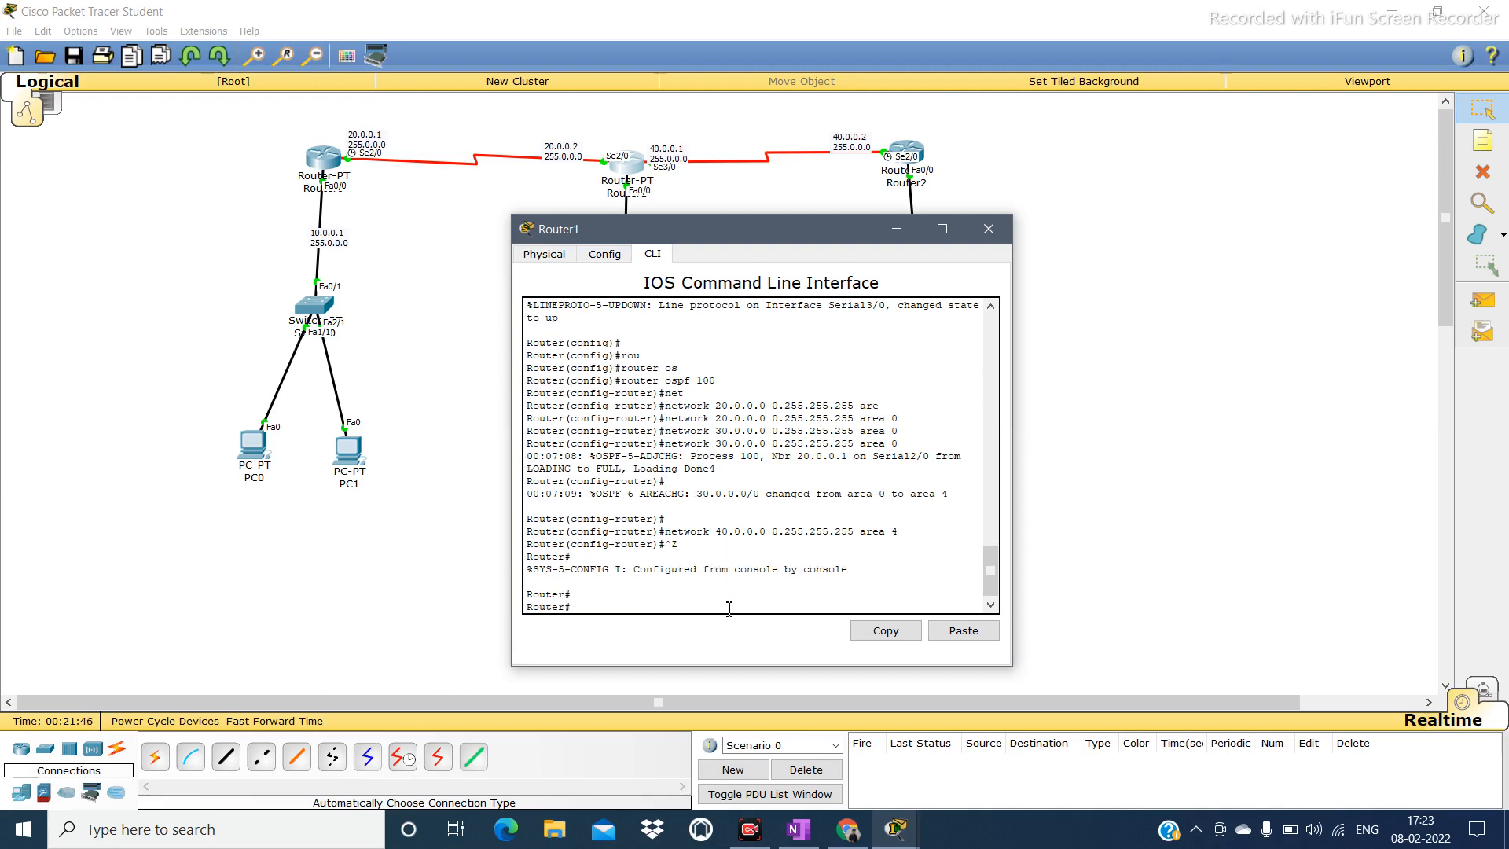
type("wr")
key("Return")
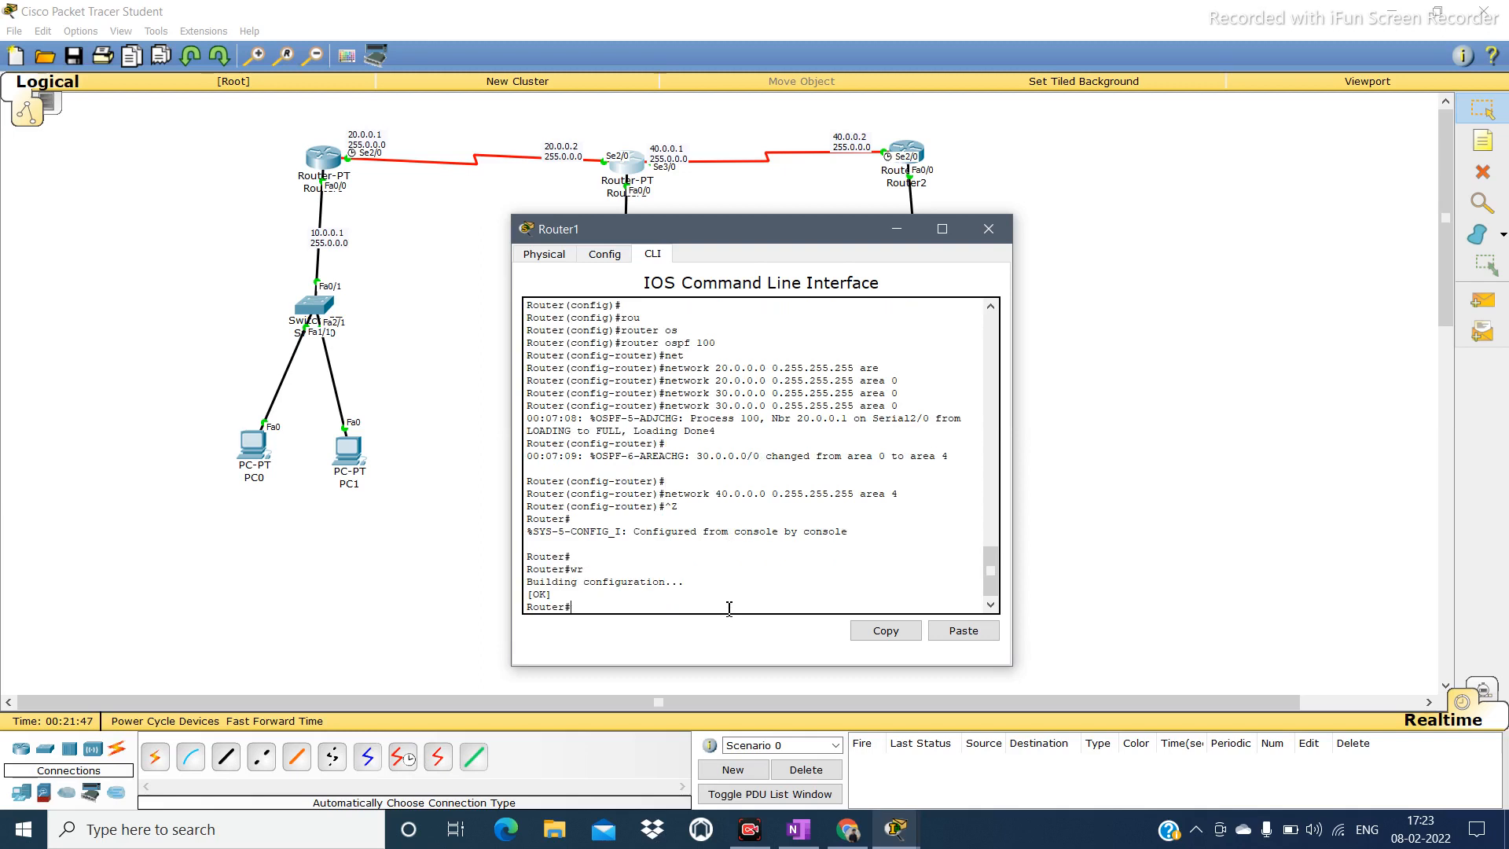
Display Router1's IP routing table, examine its connected and OSPF-learned routes, and minimize the router window.
type("sh")
key("Tab")
type("ip ro")
key("Tab")
key("Return")
left_click_drag(527, 568, 836, 596)
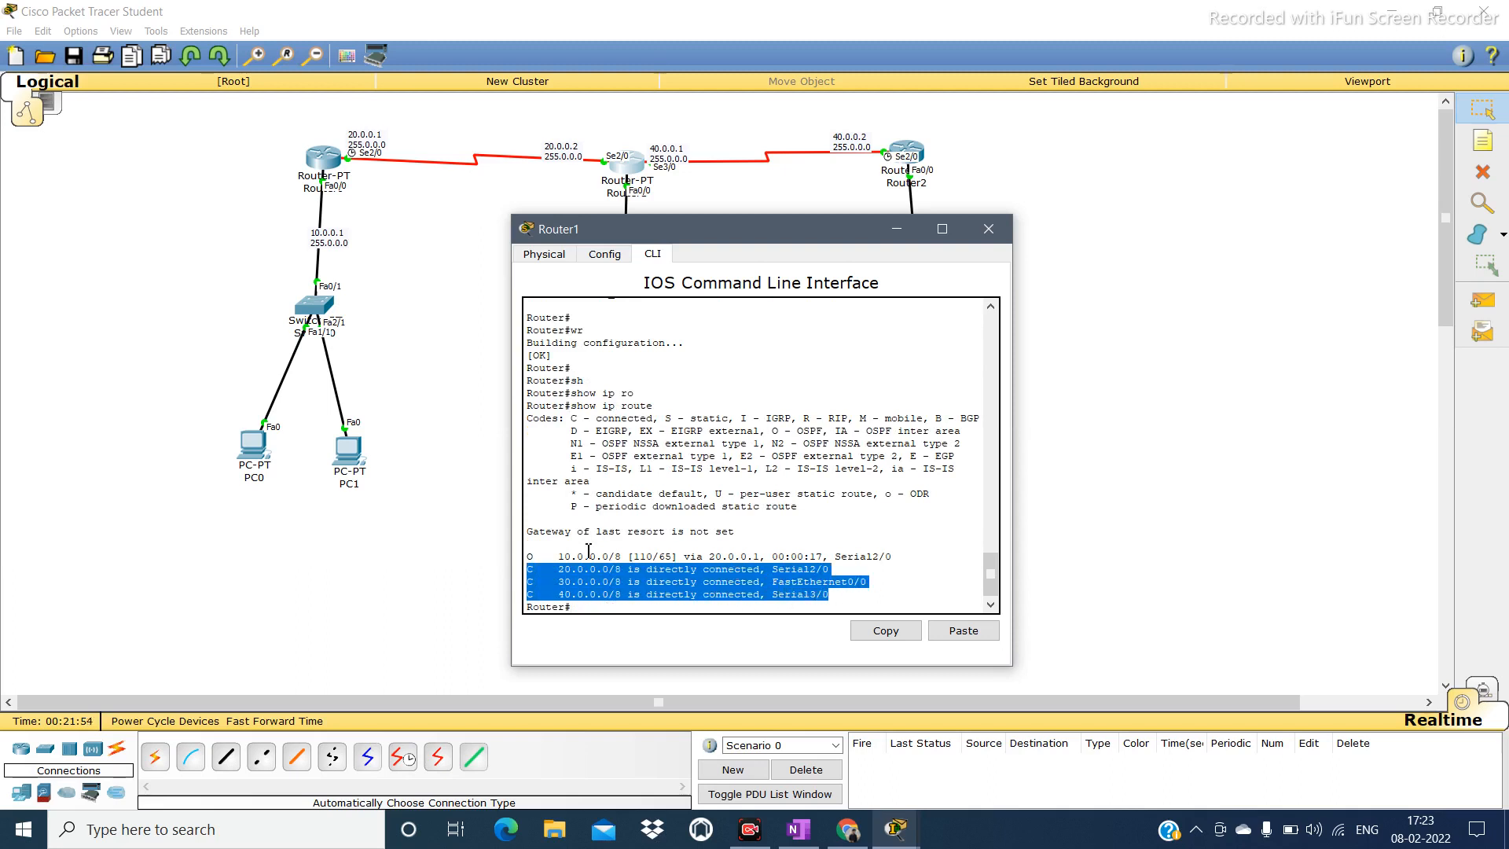
left_click(588, 551)
left_click_drag(528, 557, 687, 558)
double_click(665, 558)
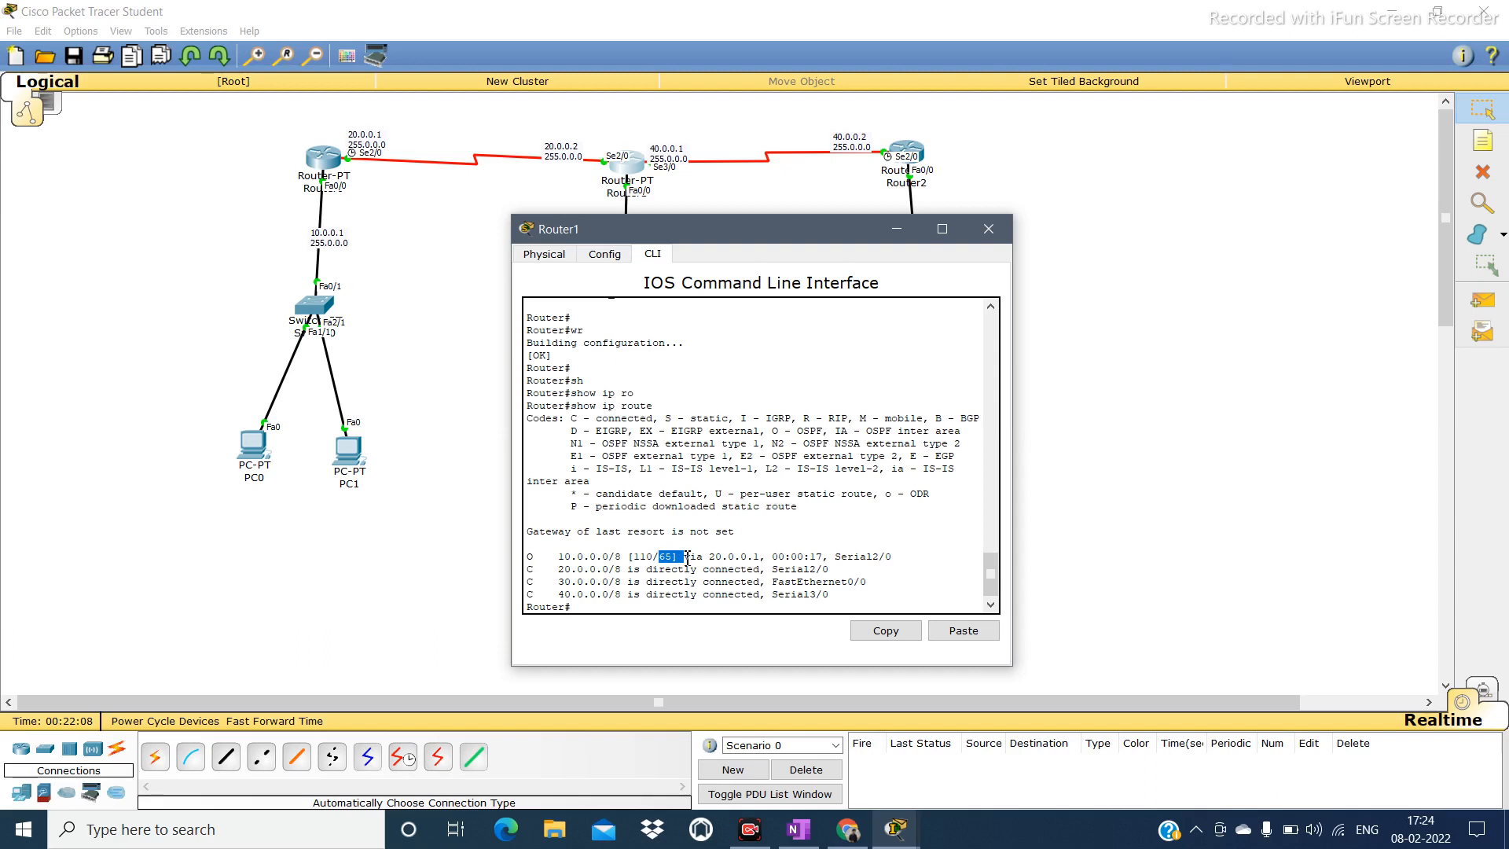
left_click_drag(761, 558, 713, 561)
left_click(896, 230)
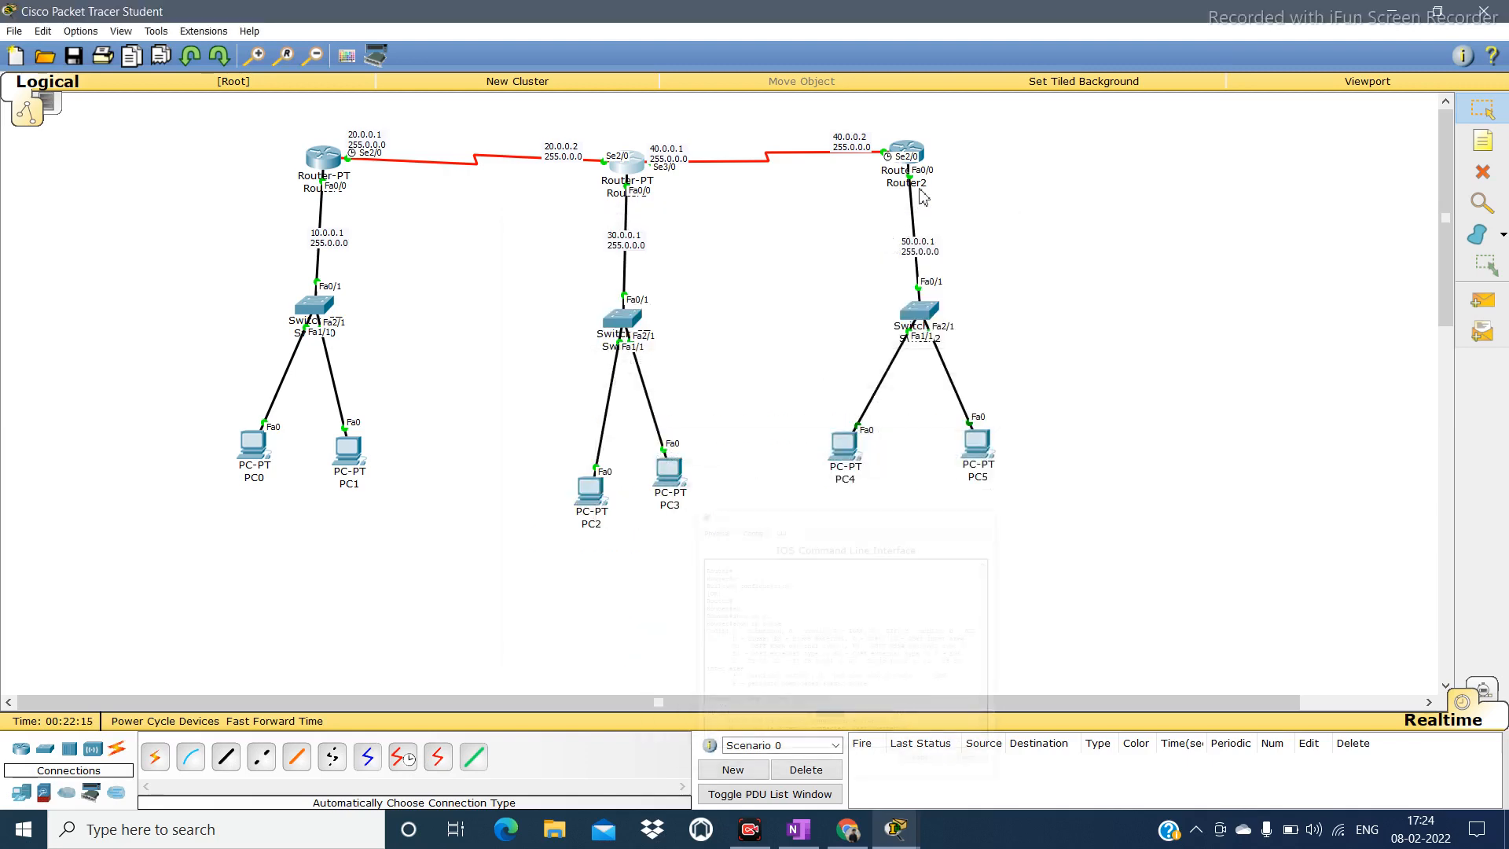
Open Router2's command line and start OSPF routing with process ID 100.
left_click(922, 159)
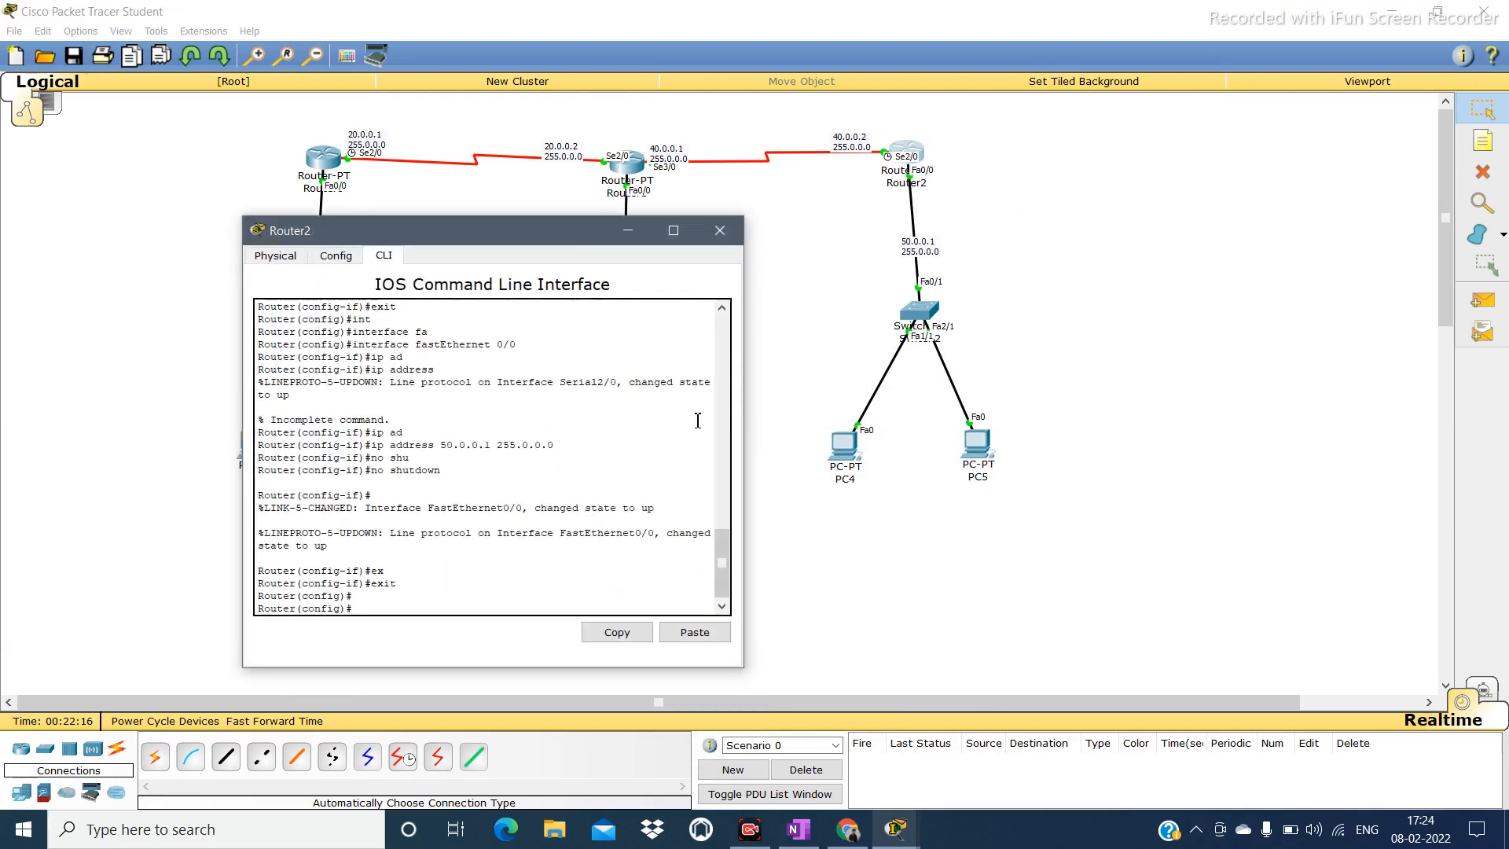
key("Return")
key("Return")
type("rou")
key("Tab")
type("os")
key("Tab")
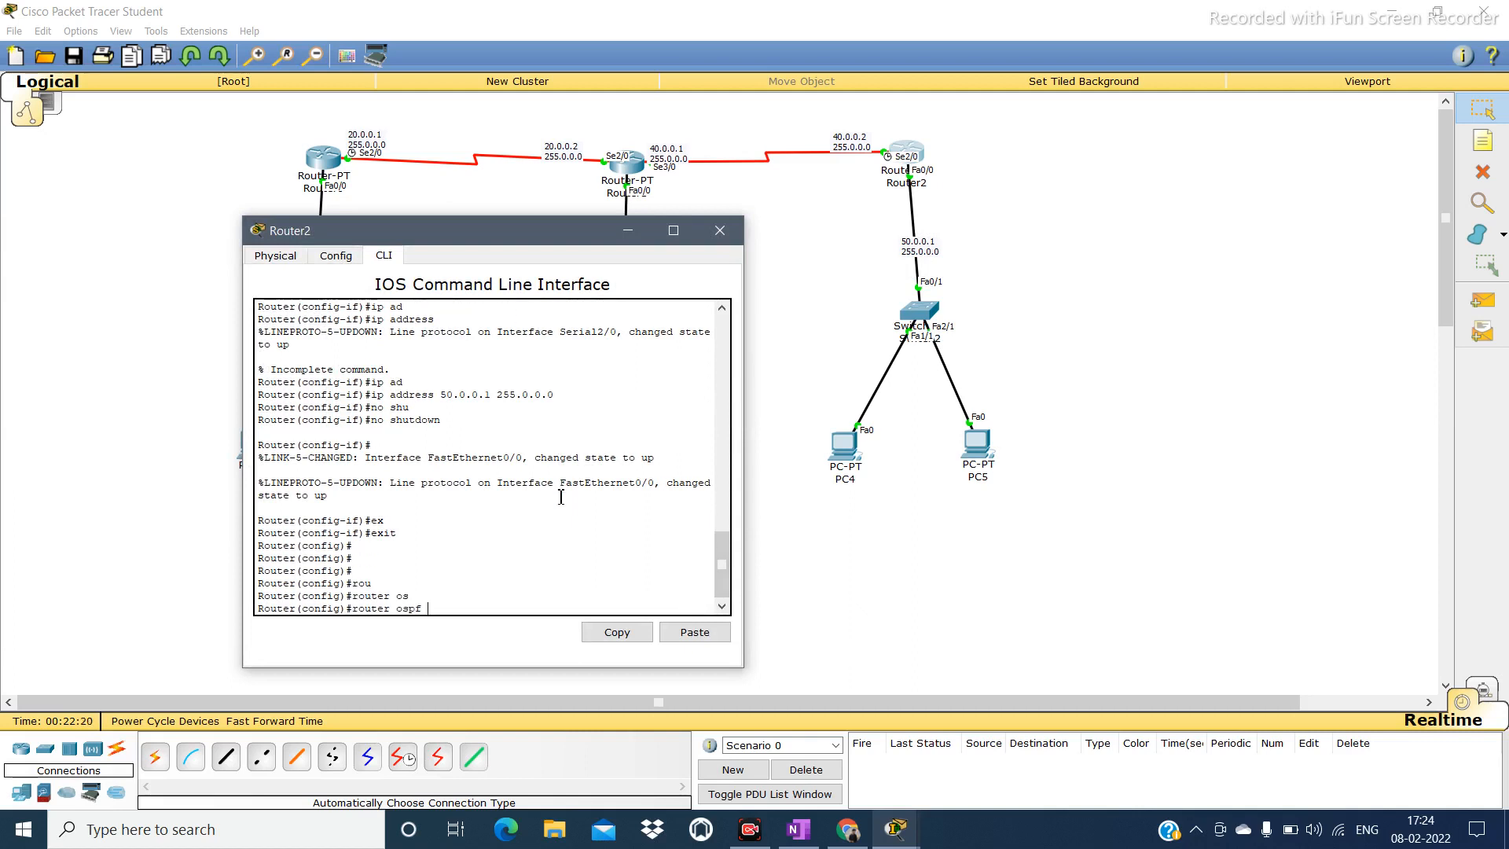
type("100")
key("Return")
Advertise network 40.0.0.0 with wildcard mask 0.255.255.255 in OSPF area 0 on Router2.
type("net")
key("Tab")
type("40.")
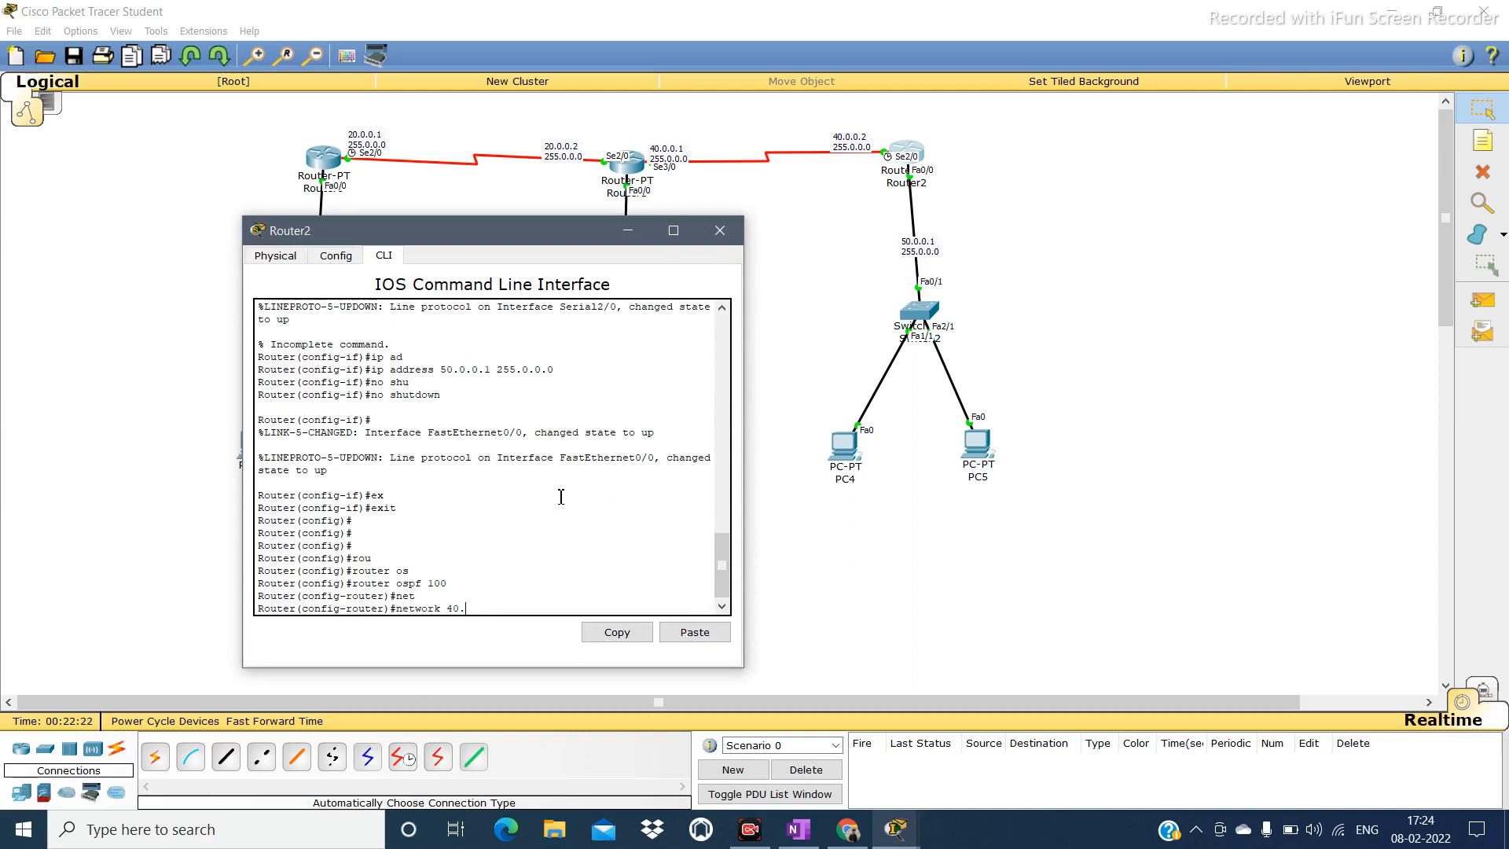
type("0.0.0 0.255.255.255 are")
key("Tab")
type("0")
key("Return")
Advertise network 50.0.0.0 with wildcard mask 0.255.255.255 in OSPF area 0 on Router2.
key("Up")
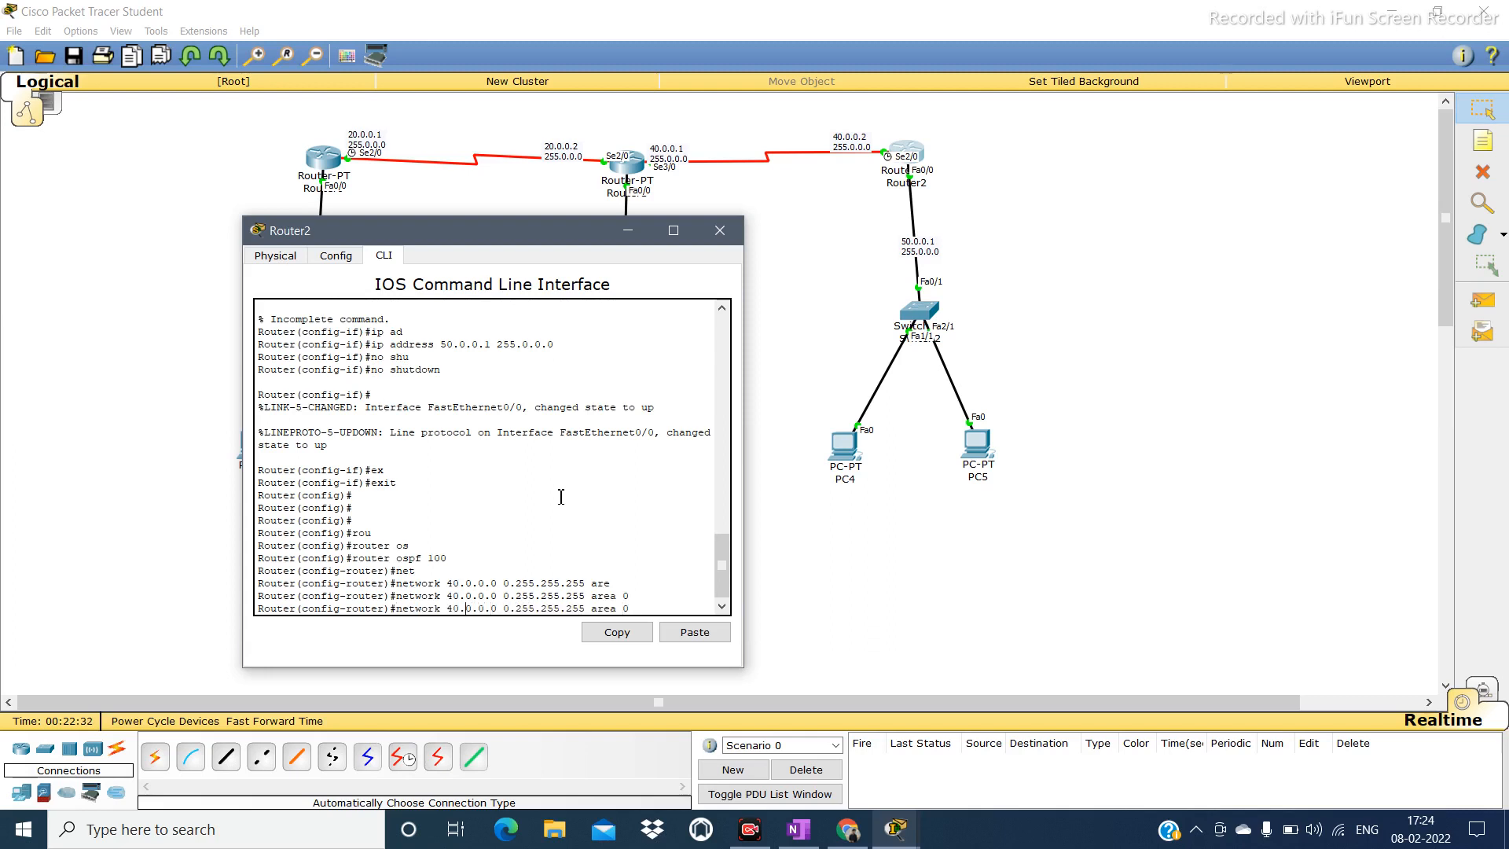
key("BackSpace")
type("5")
key("Return")
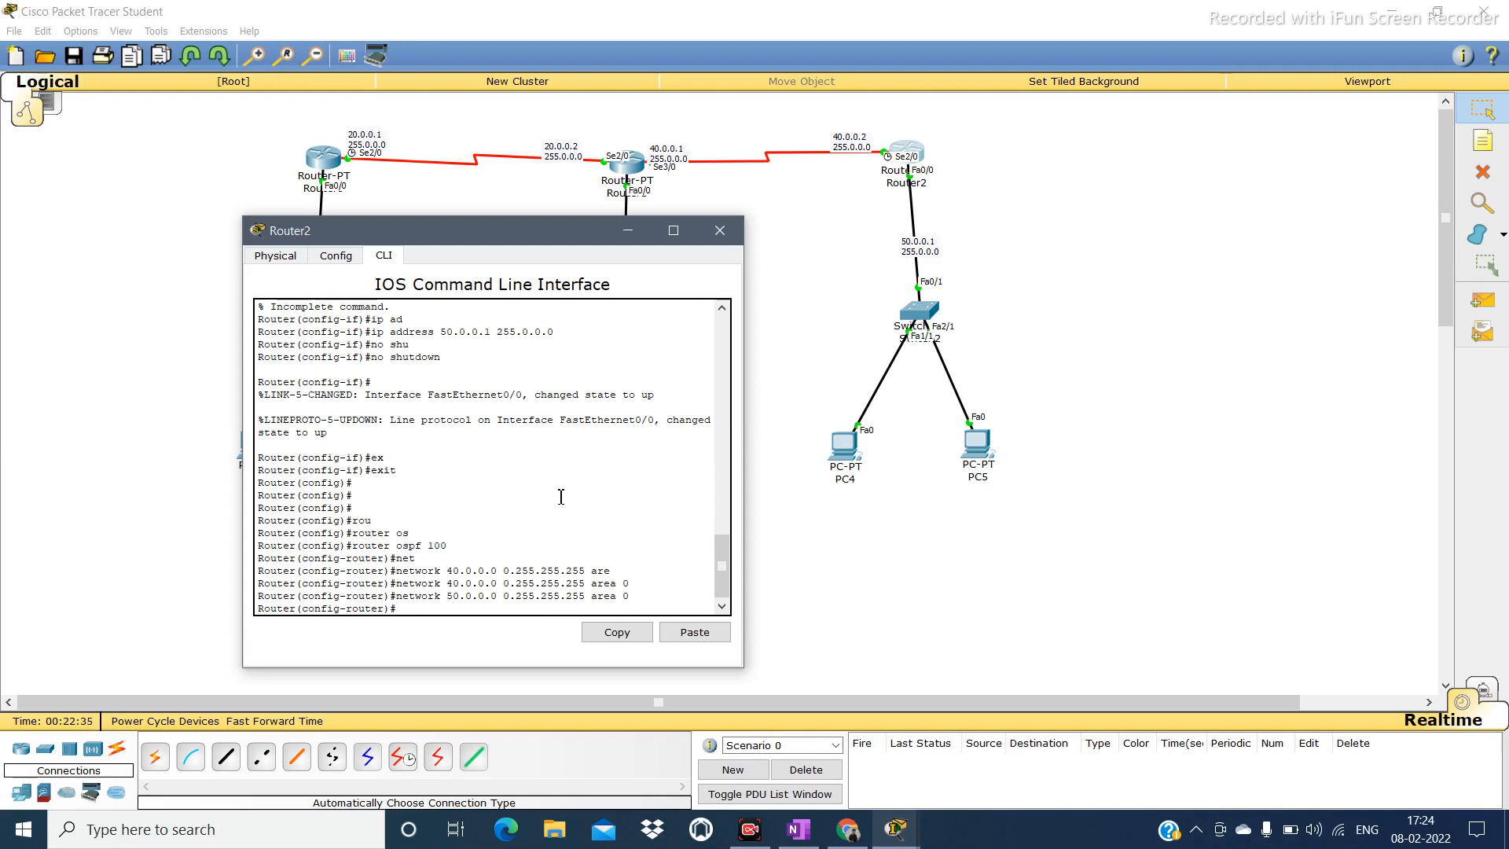
Return Router2 to privileged EXEC mode and save its configuration with the wr command.
type("ex")
key("Tab")
key("Return")
key("Return")
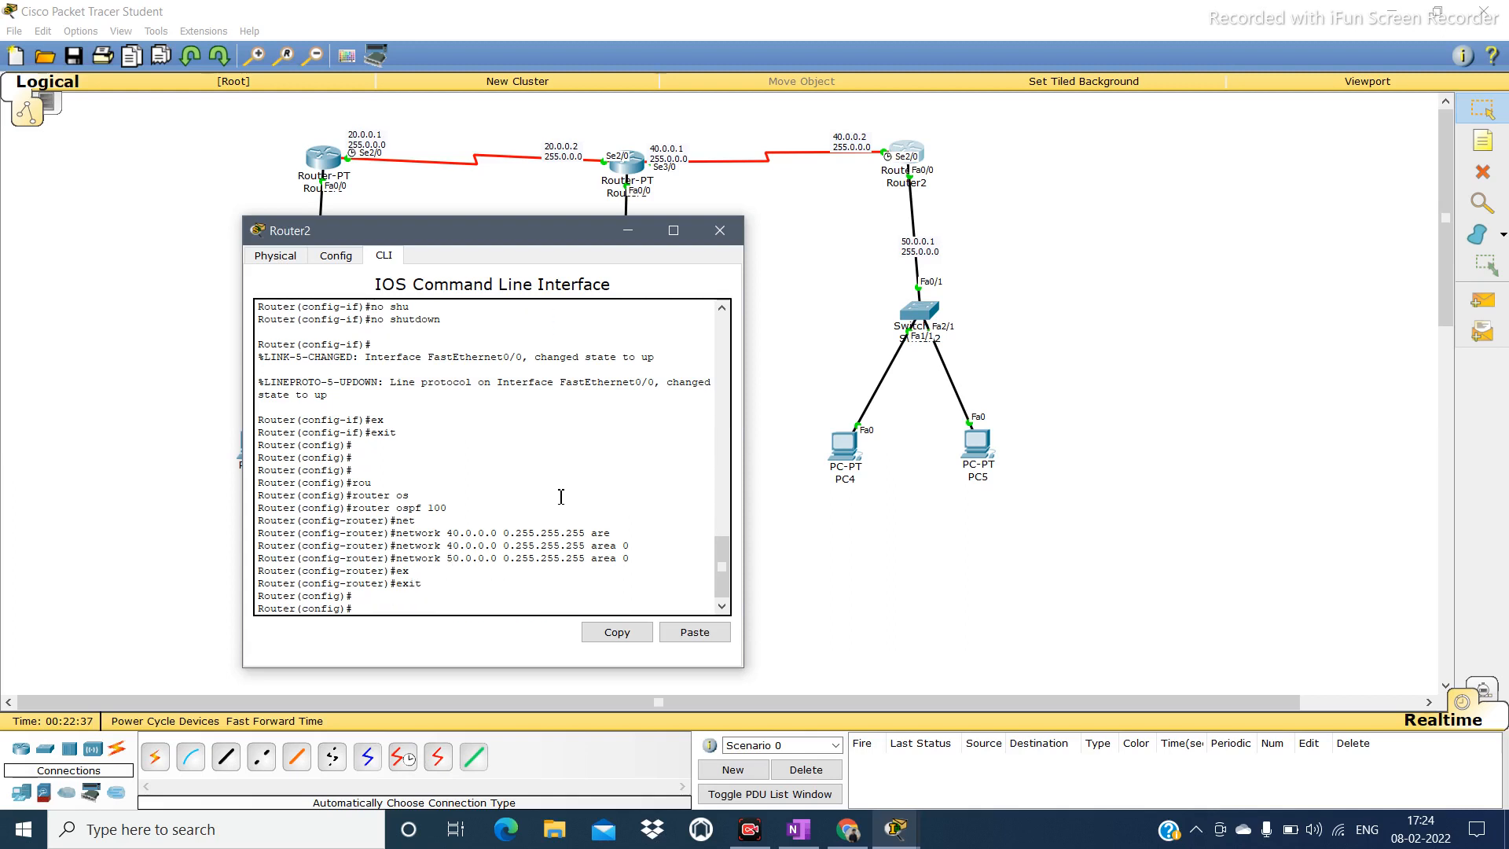
key("ctrl+z")
key("Return")
key("Return")
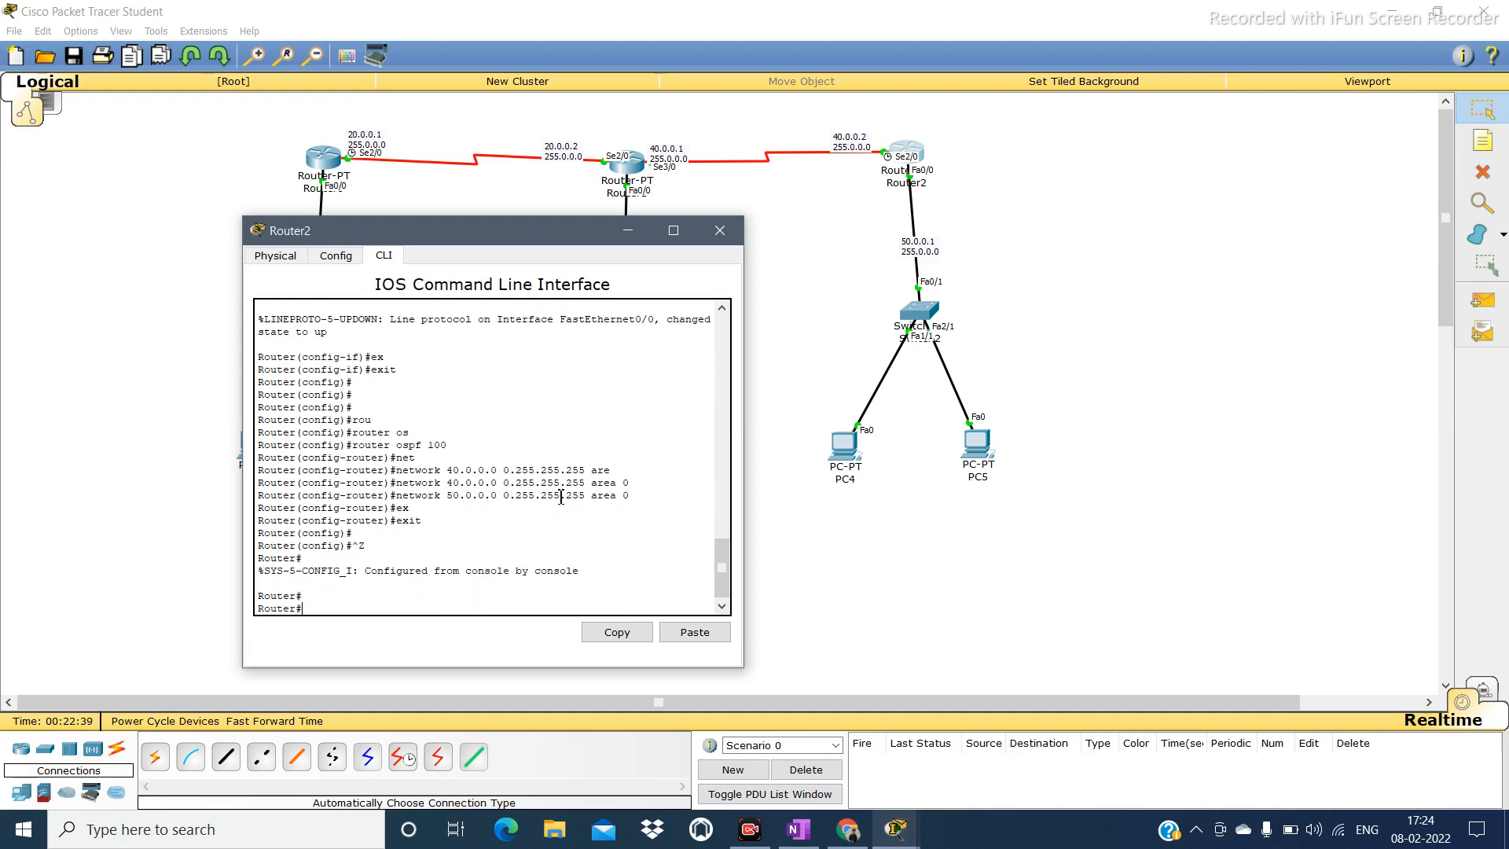
type("wr")
key("Return")
key("Return")
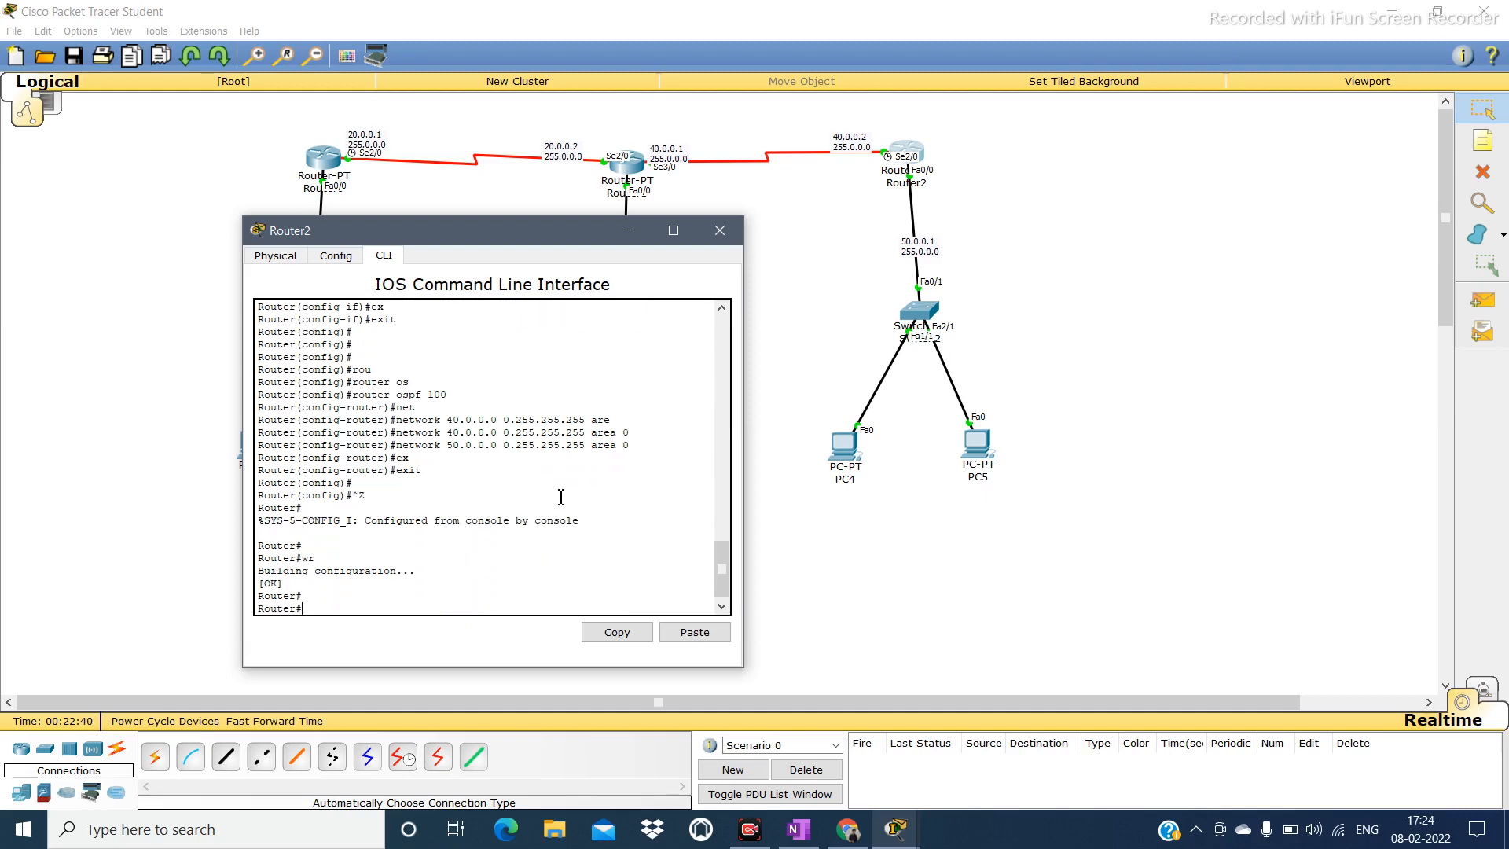
Display Router2's IP routing table and examine its entries for connected and OSPF-learned routes.
type("sh")
key("Tab")
type("ip rou")
key("Tab")
key("Return")
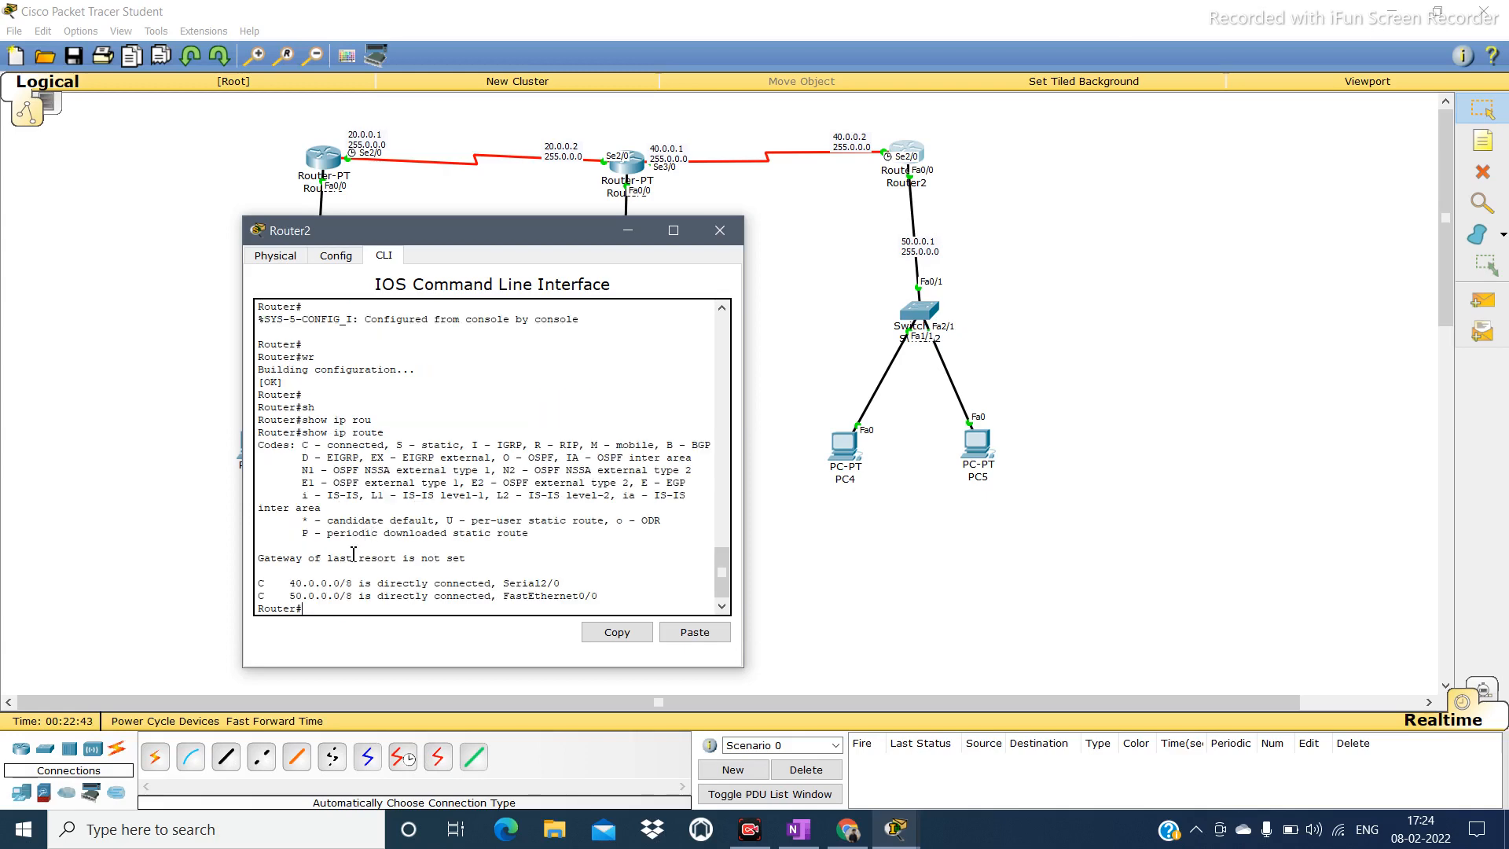
scroll(521, 470, "up", 6)
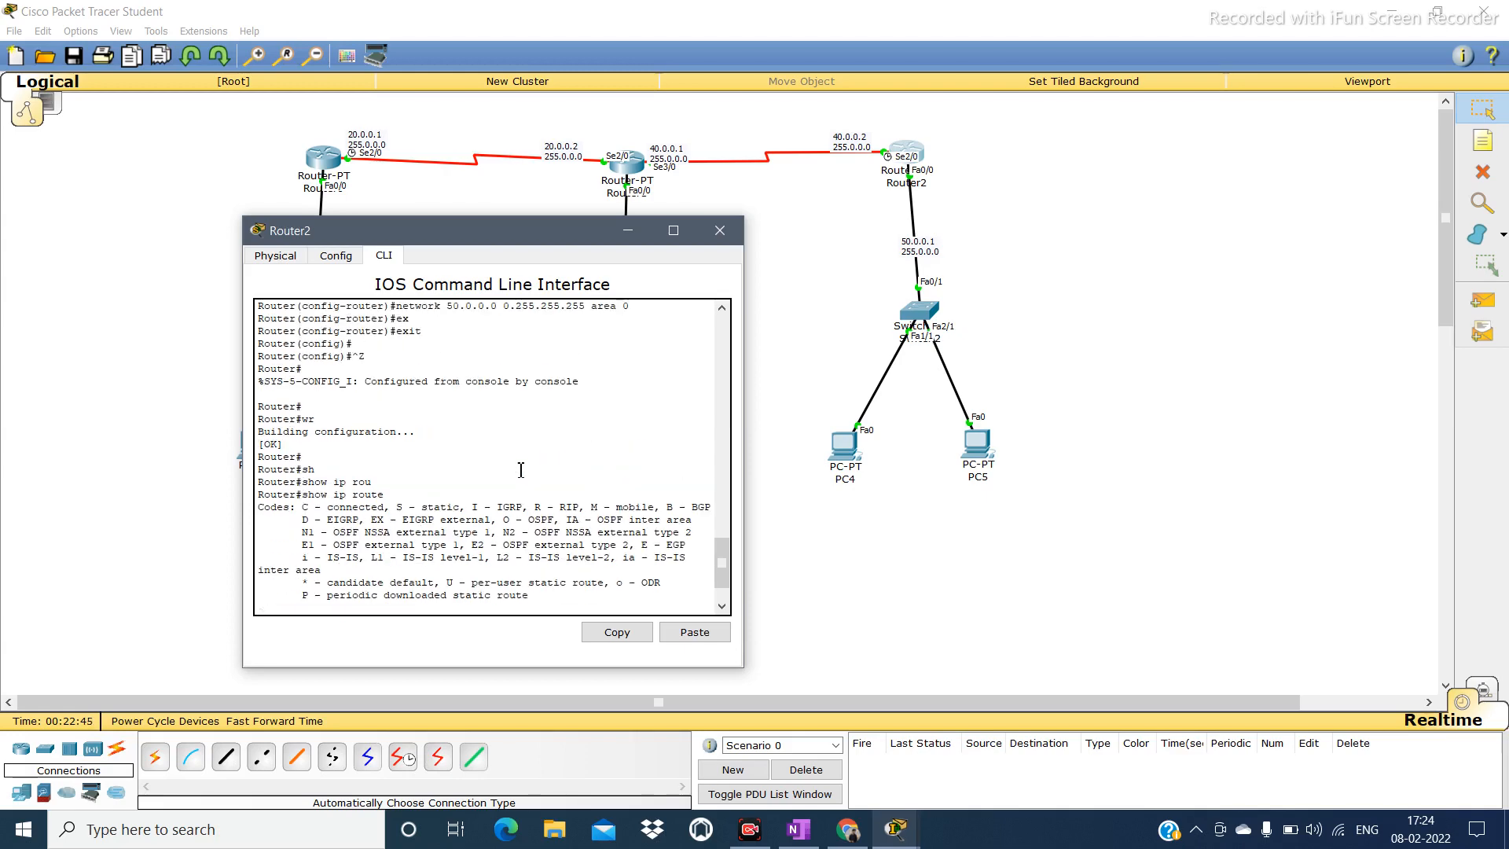
scroll(468, 468, "down", 6)
scroll(468, 468, "up", 5)
scroll(468, 468, "down", 5)
scroll(468, 466, "up", 5)
scroll(468, 467, "down", 5)
key("Return")
key("Return")
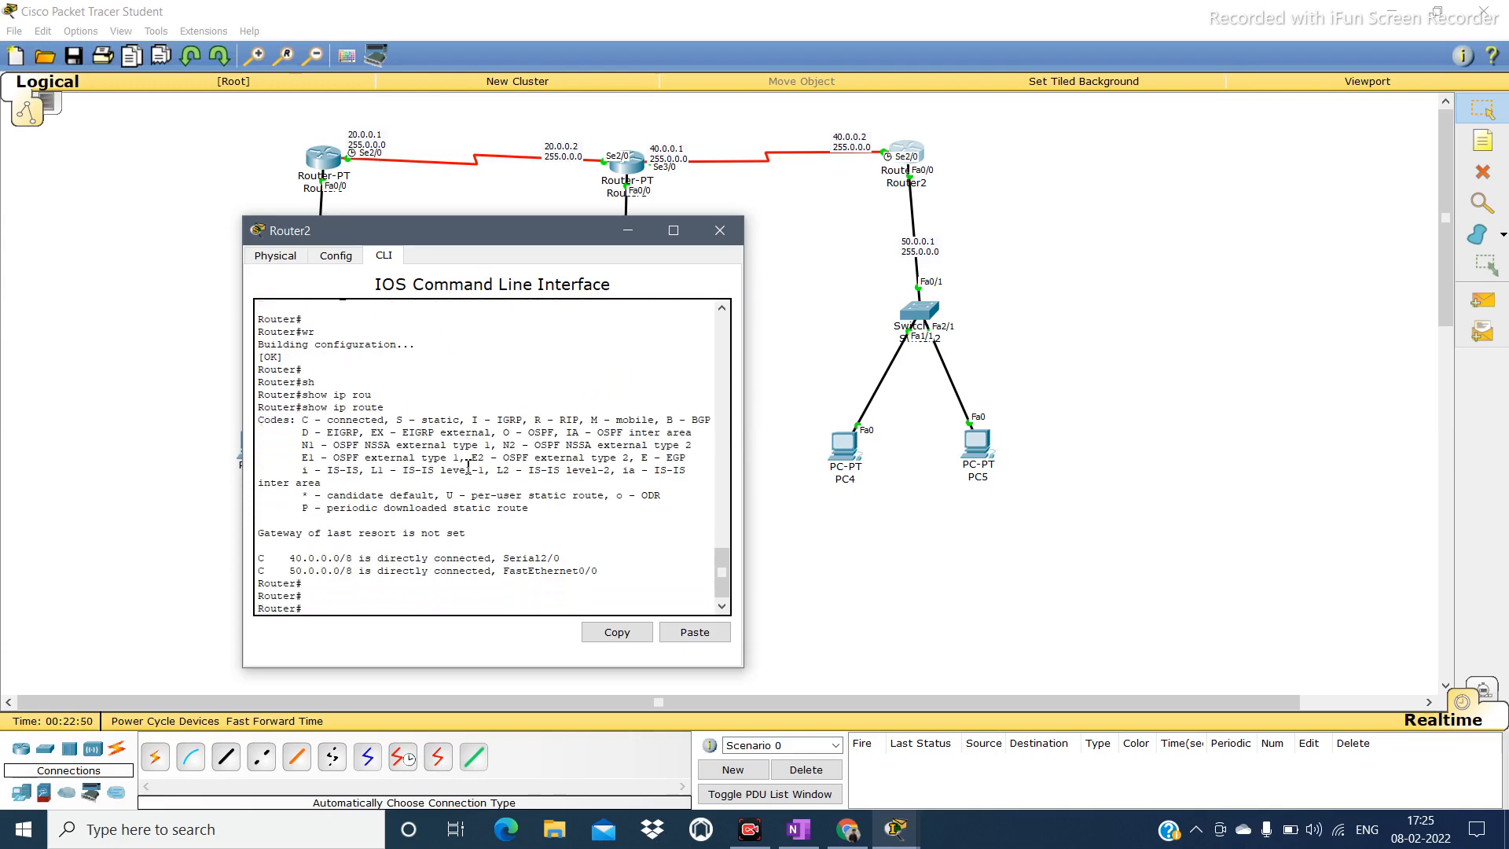
Run show ip route again on Router2 to recheck for OSPF-learned routes.
type("sh")
key("Tab")
type("ip ro")
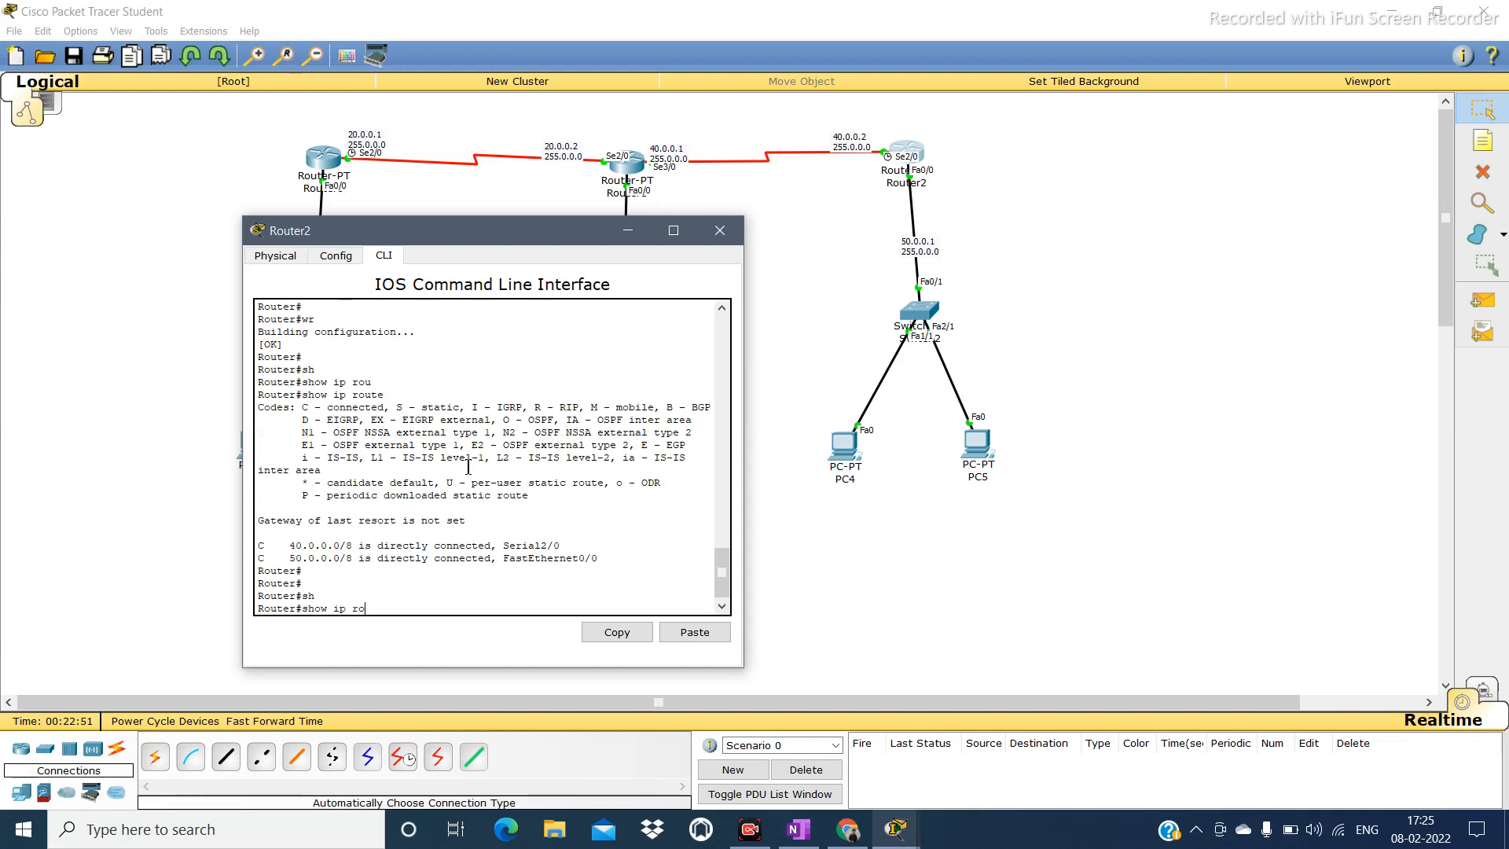
key("Tab")
key("Return")
key("Return")
key("Return")
key("Return")
key("Return")
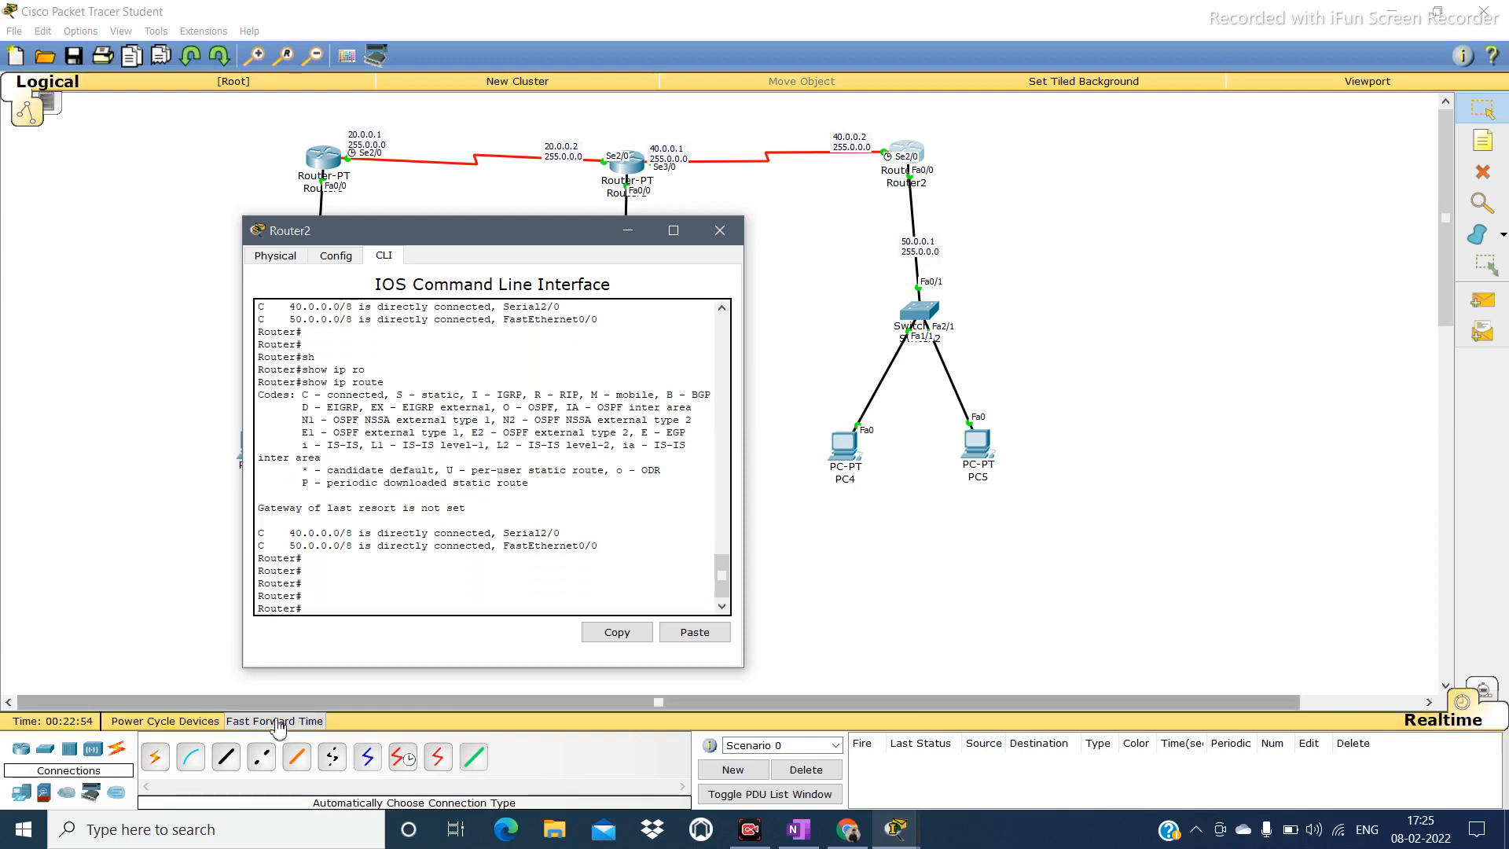
Fast-forward the simulation time, recheck Router2's IP routing table for OSPF routes, and minimize the router window.
triple_click(276, 723)
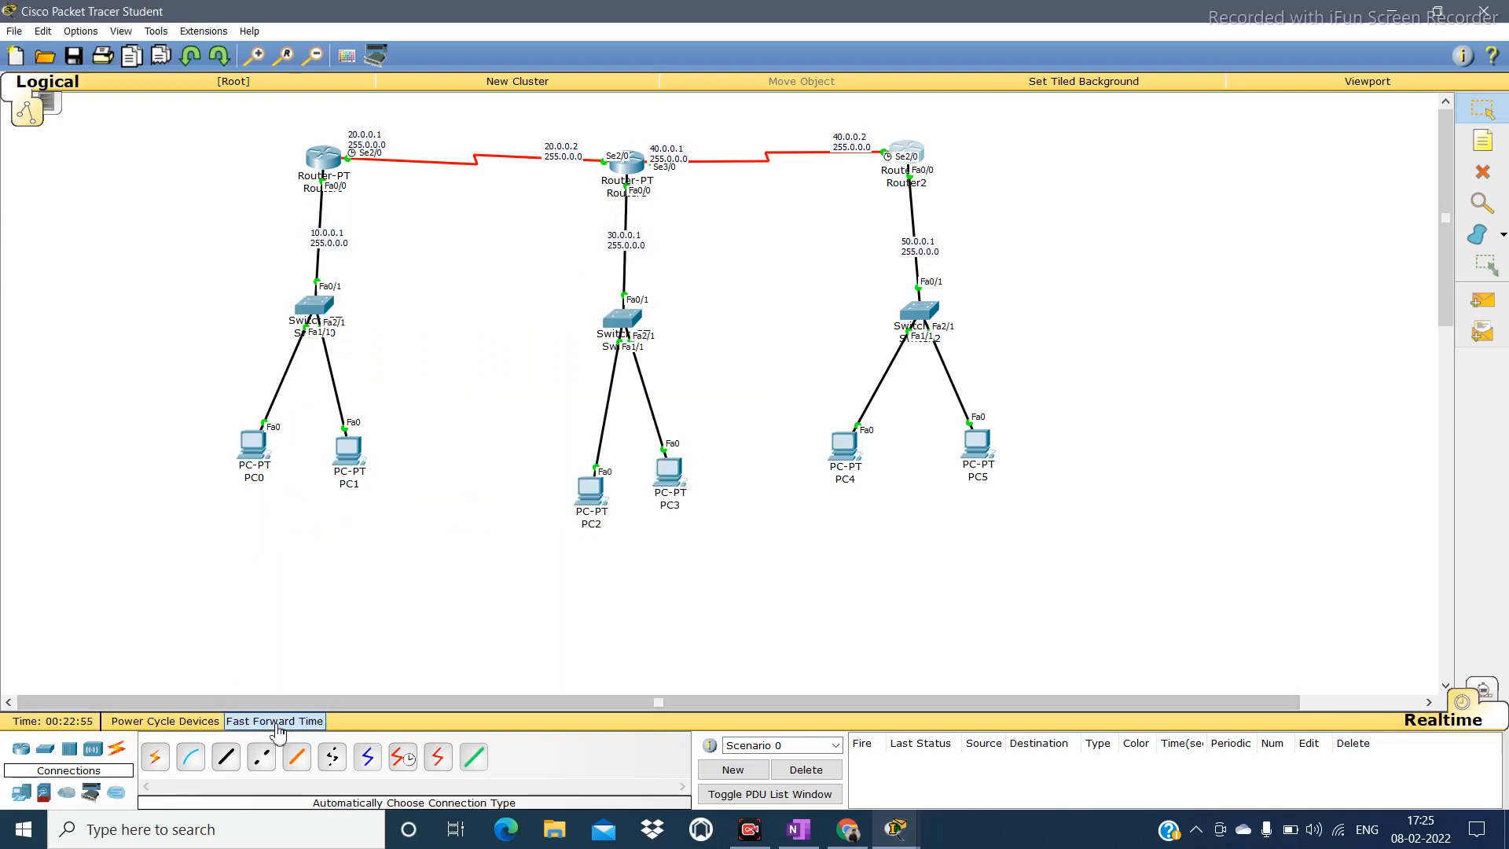
left_click(924, 155)
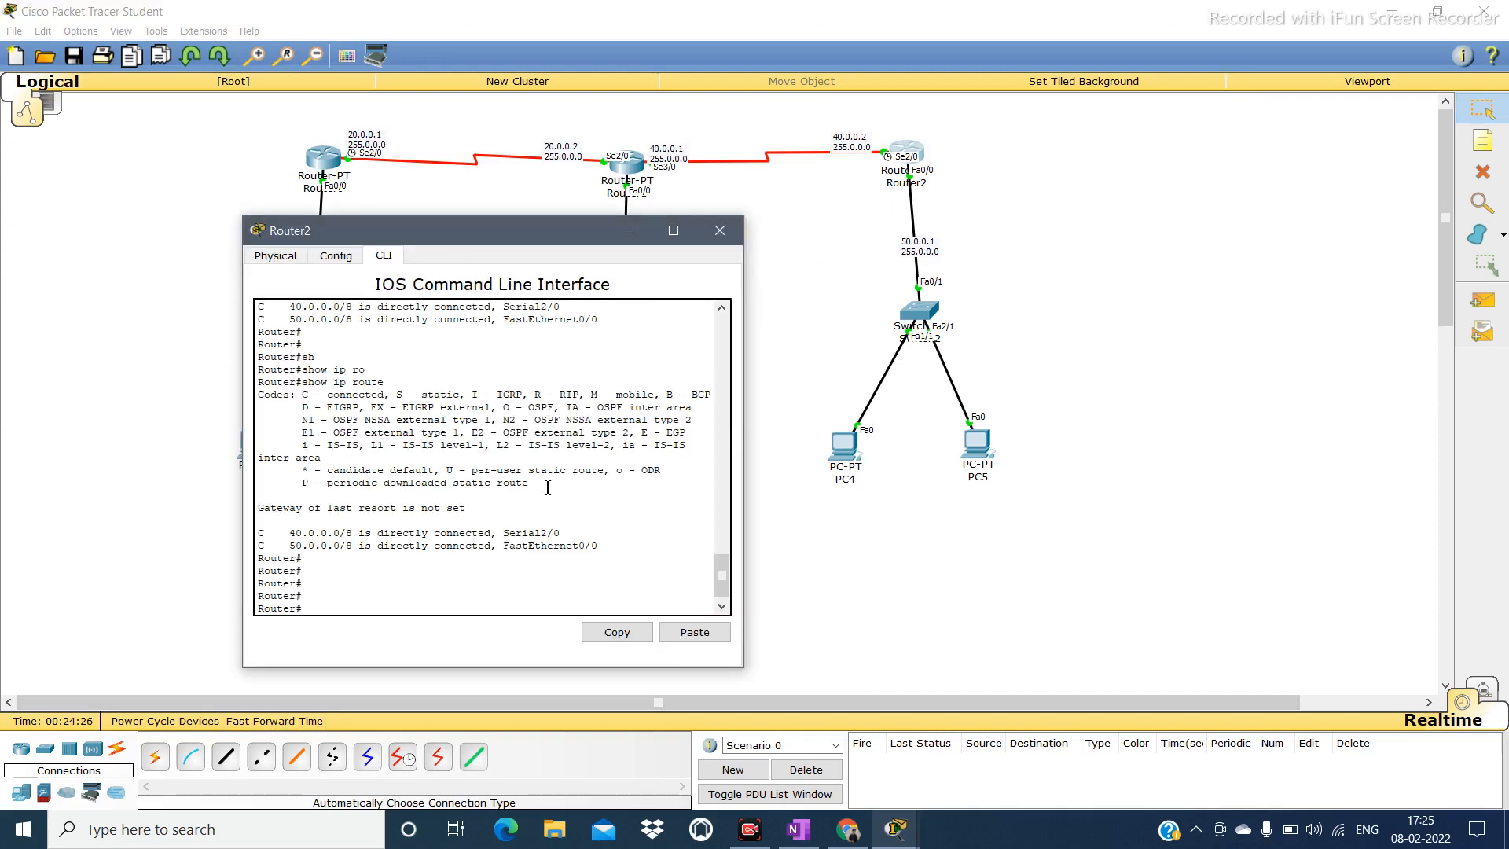
type("sh")
key("Tab")
type("ip ro")
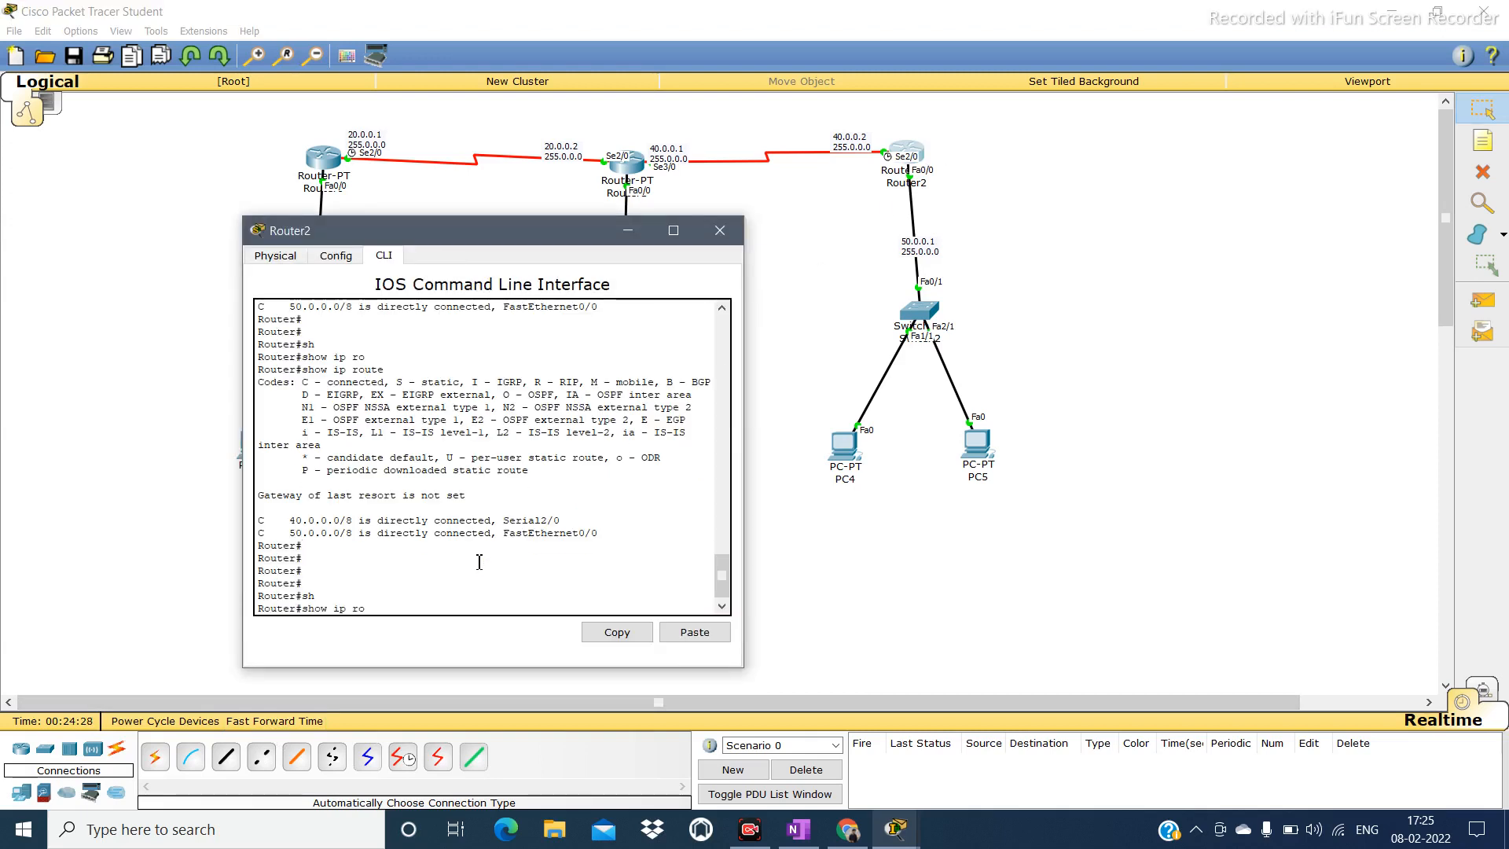
key("Tab")
key("Return")
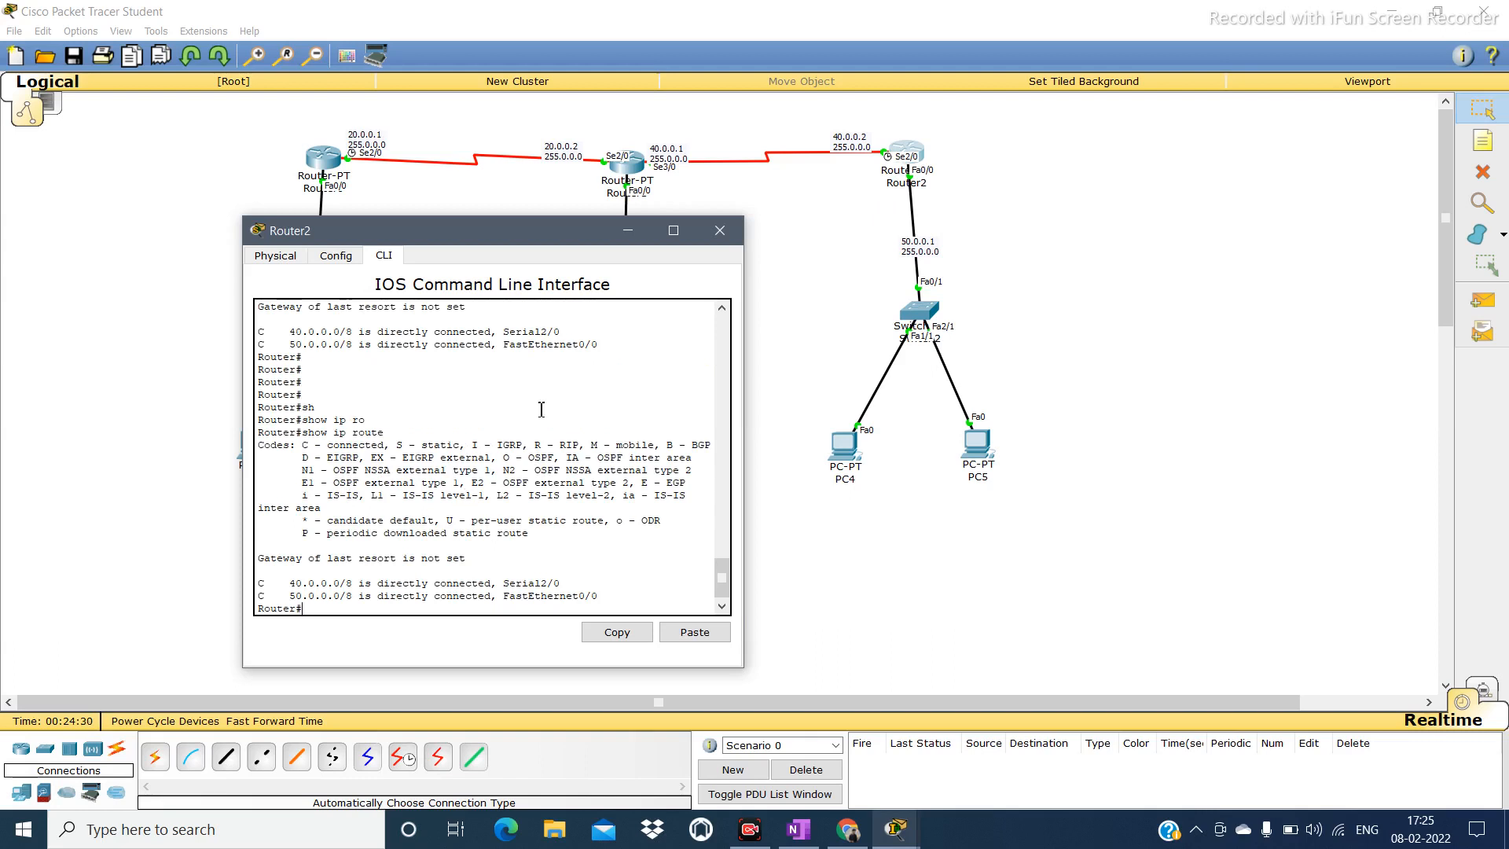
left_click(628, 231)
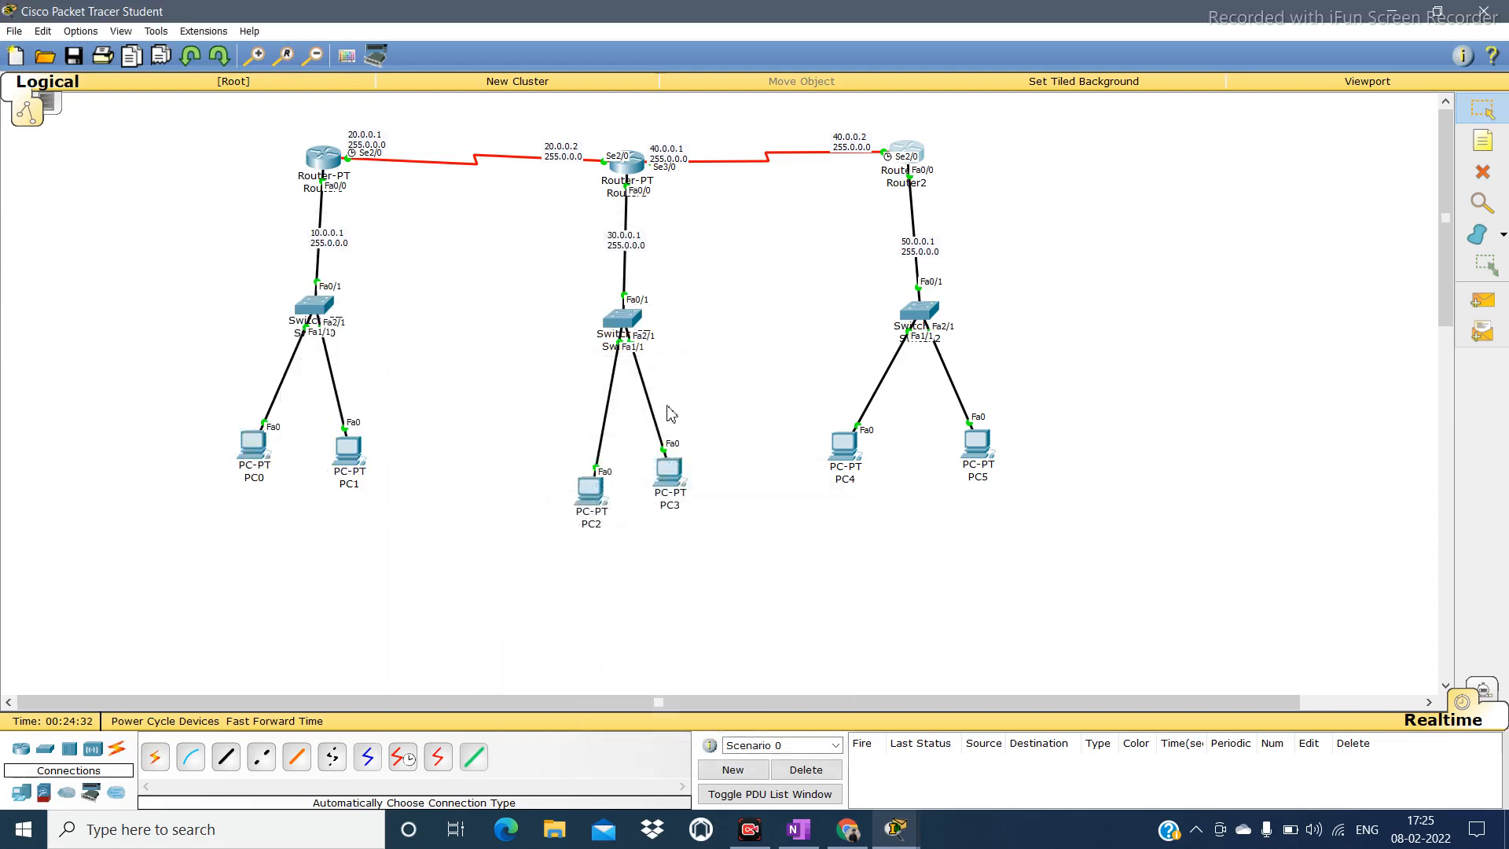
Test connectivity with simple PDUs from PC1, sending two to PC2 and one to PC4.
key("p")
left_click(341, 470)
left_click(588, 491)
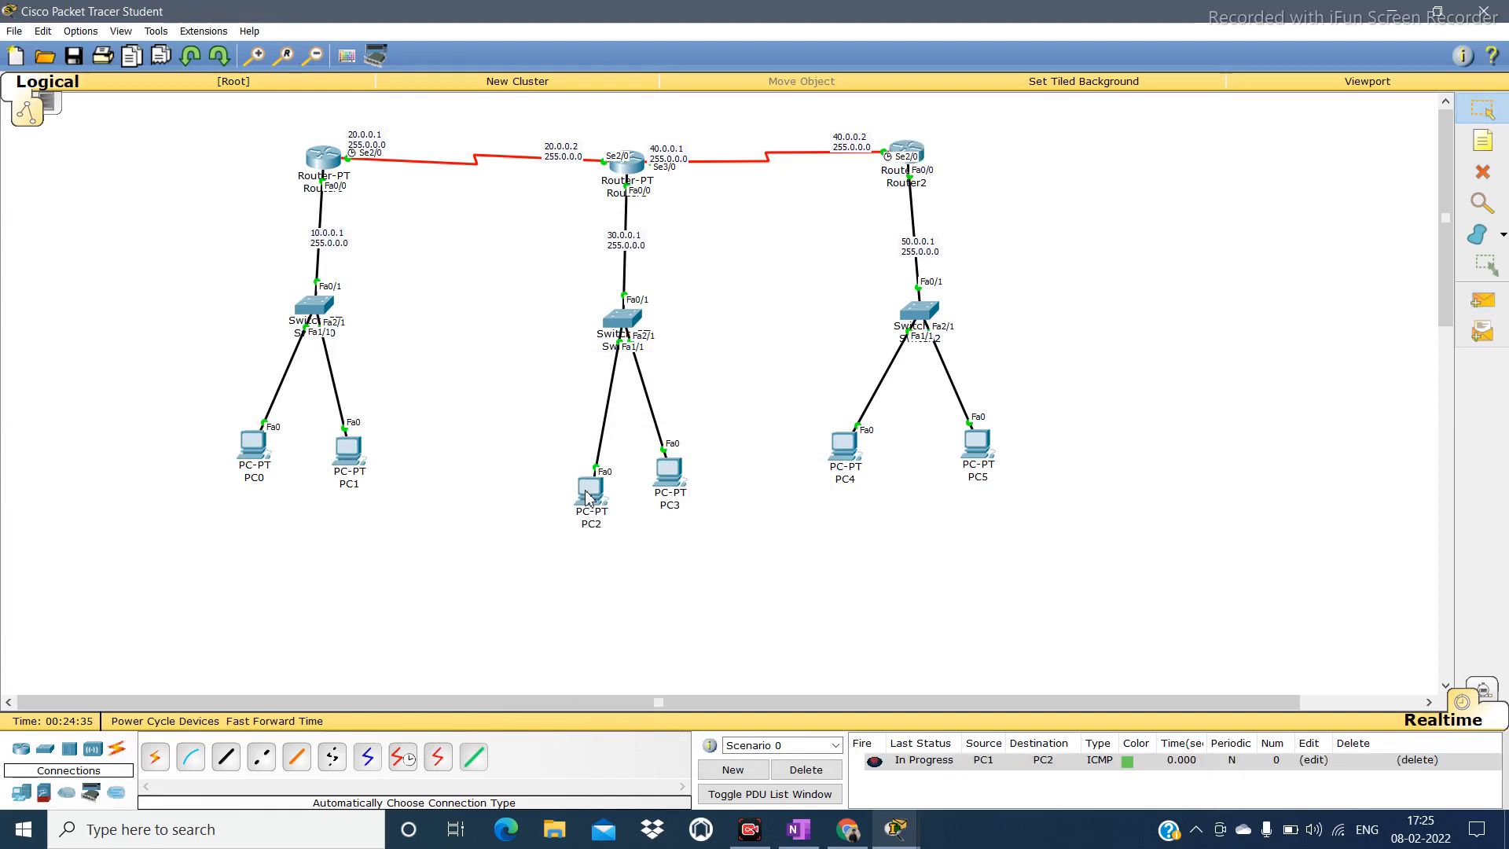
key("p")
left_click(342, 456)
left_click(594, 497)
key("p")
left_click(341, 456)
left_click(846, 445)
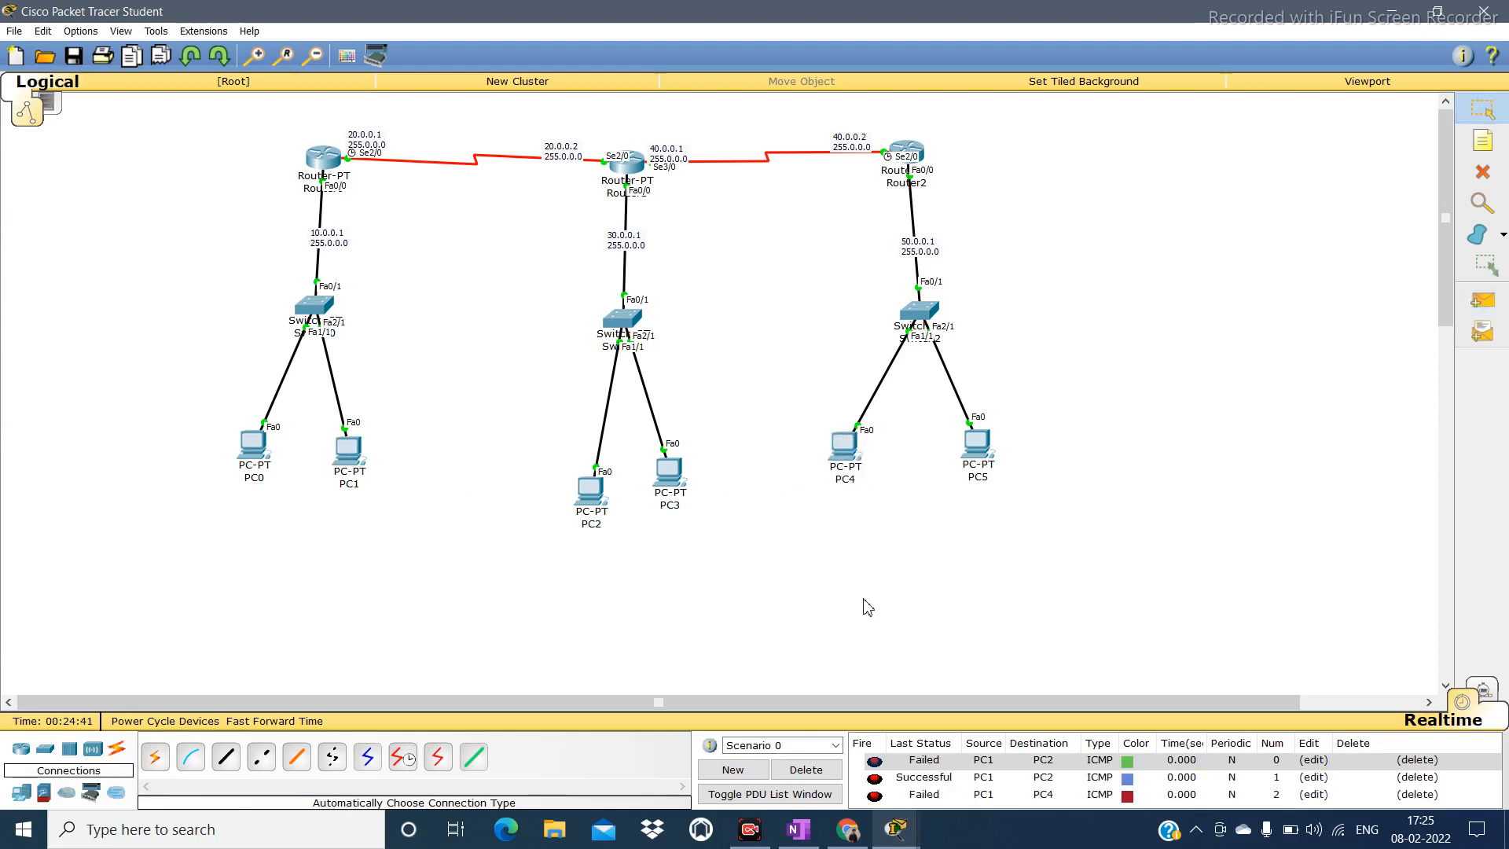
Delete the PDUs listed in Scenario 0 and send a new simple PDU from PC1 to PC4.
left_click(806, 770)
key("p")
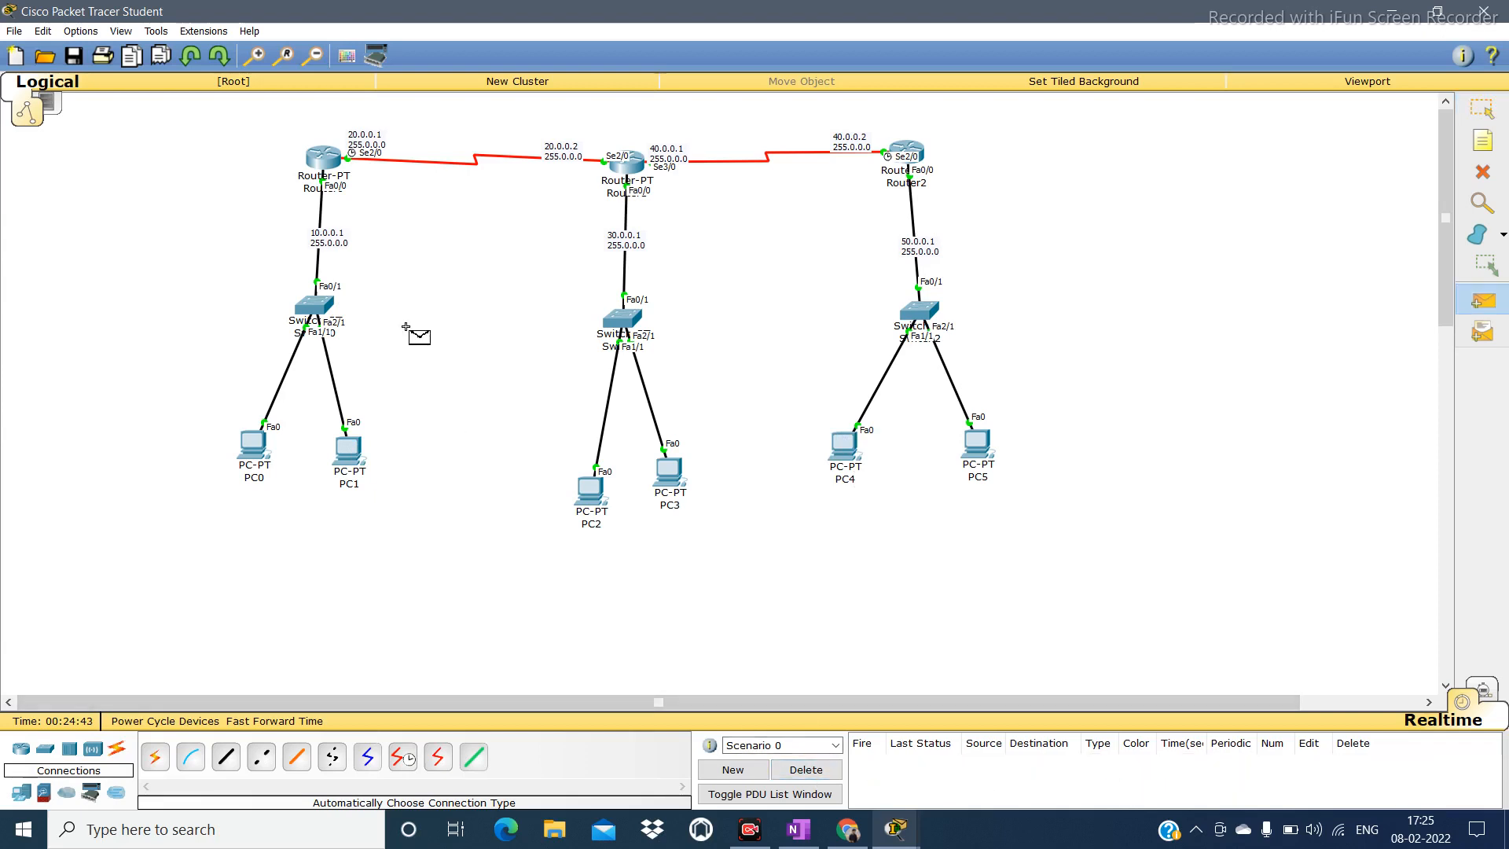
left_click(350, 453)
left_click(856, 447)
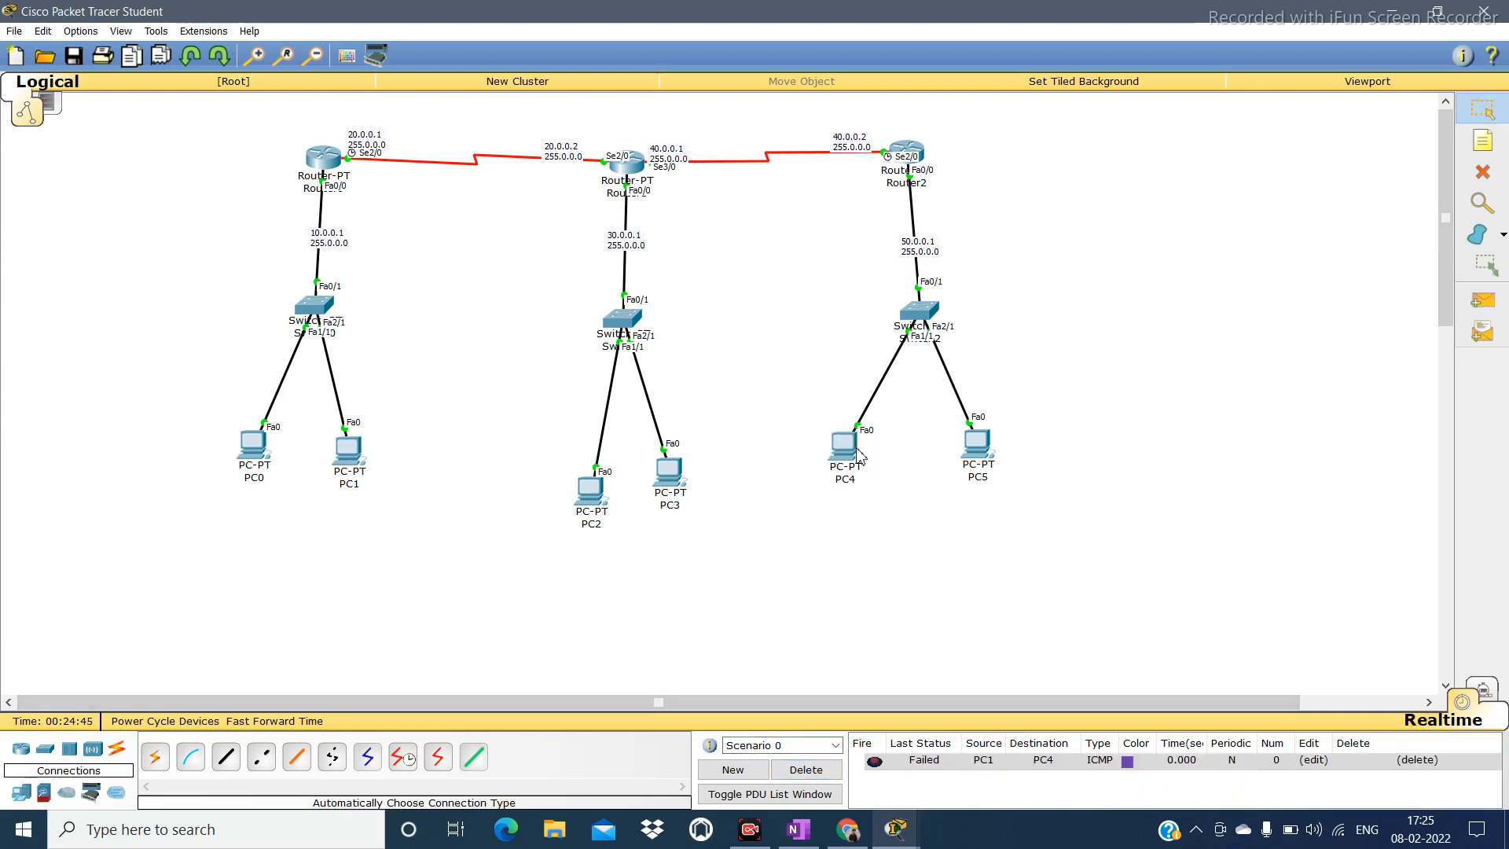
Display Router2's running configuration, check its OSPF 100 network and area statements, and close the router window.
left_click(906, 154)
key("Return")
key("Return")
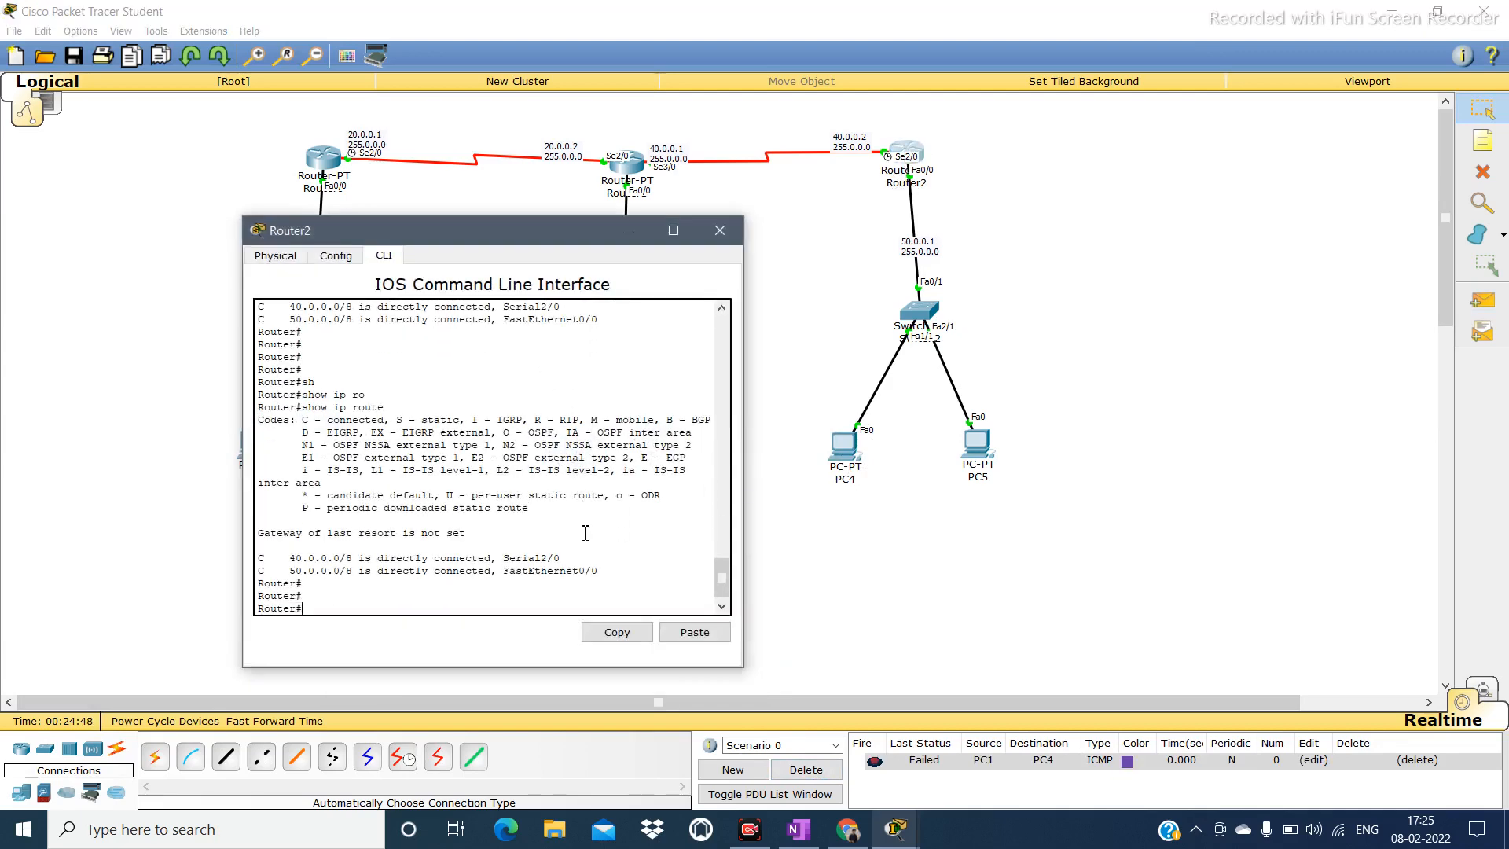
type("sh")
key("Tab")
type("r")
key("Tab")
key("Return")
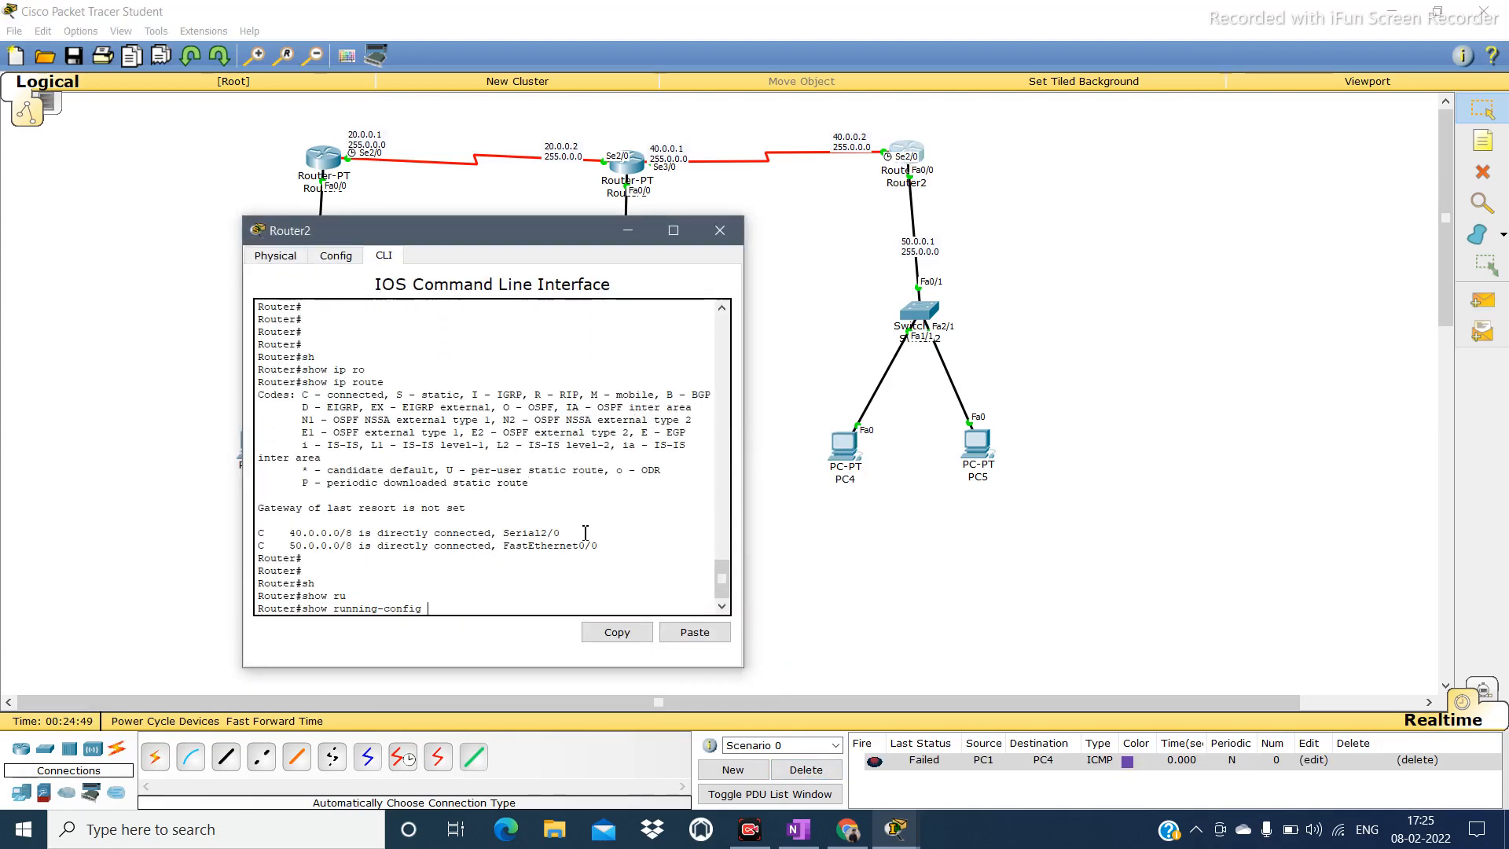
key("space")
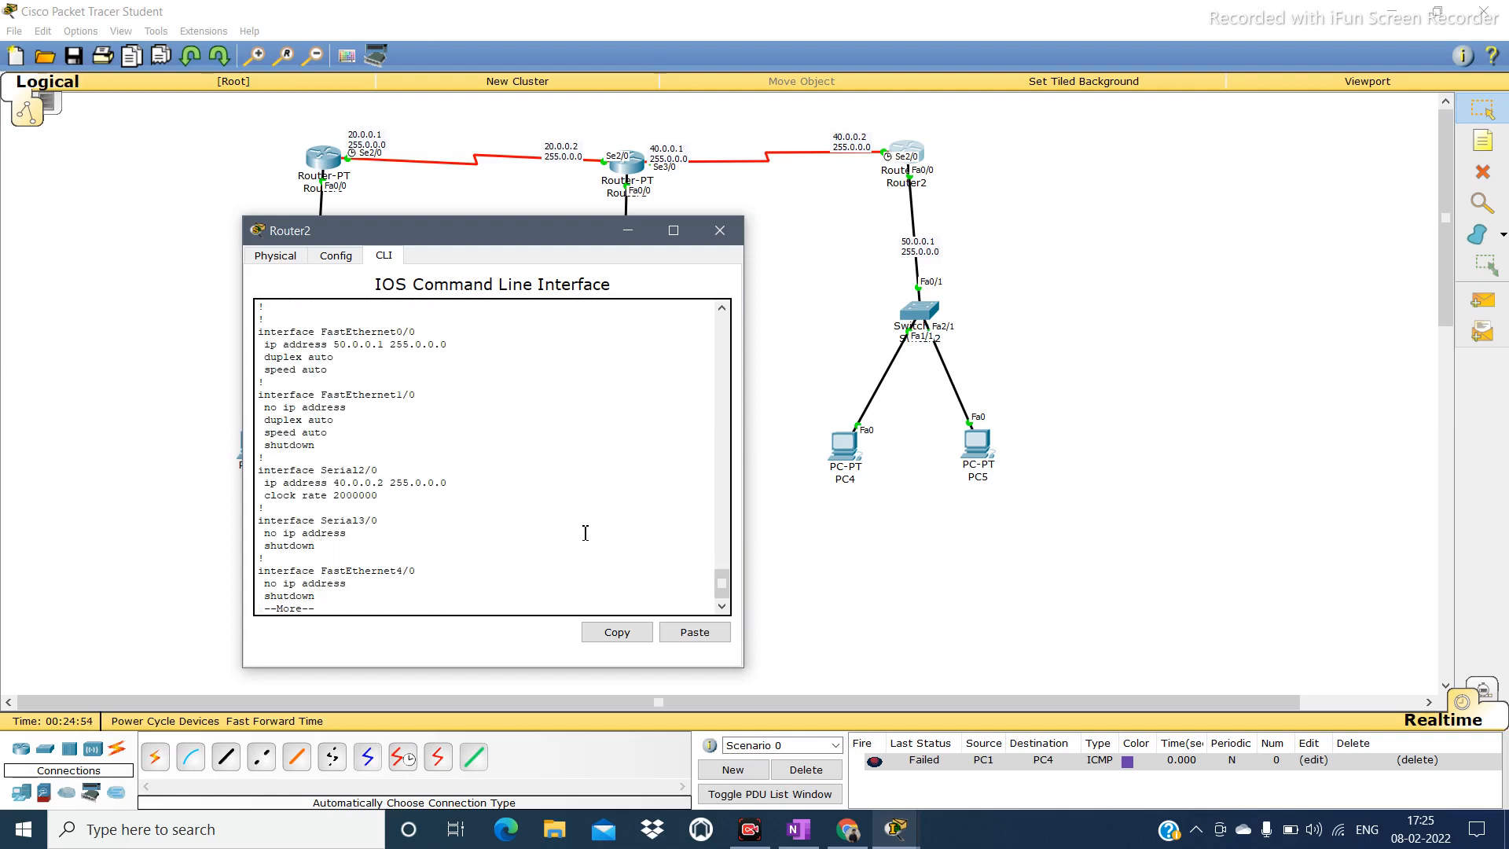
key("space")
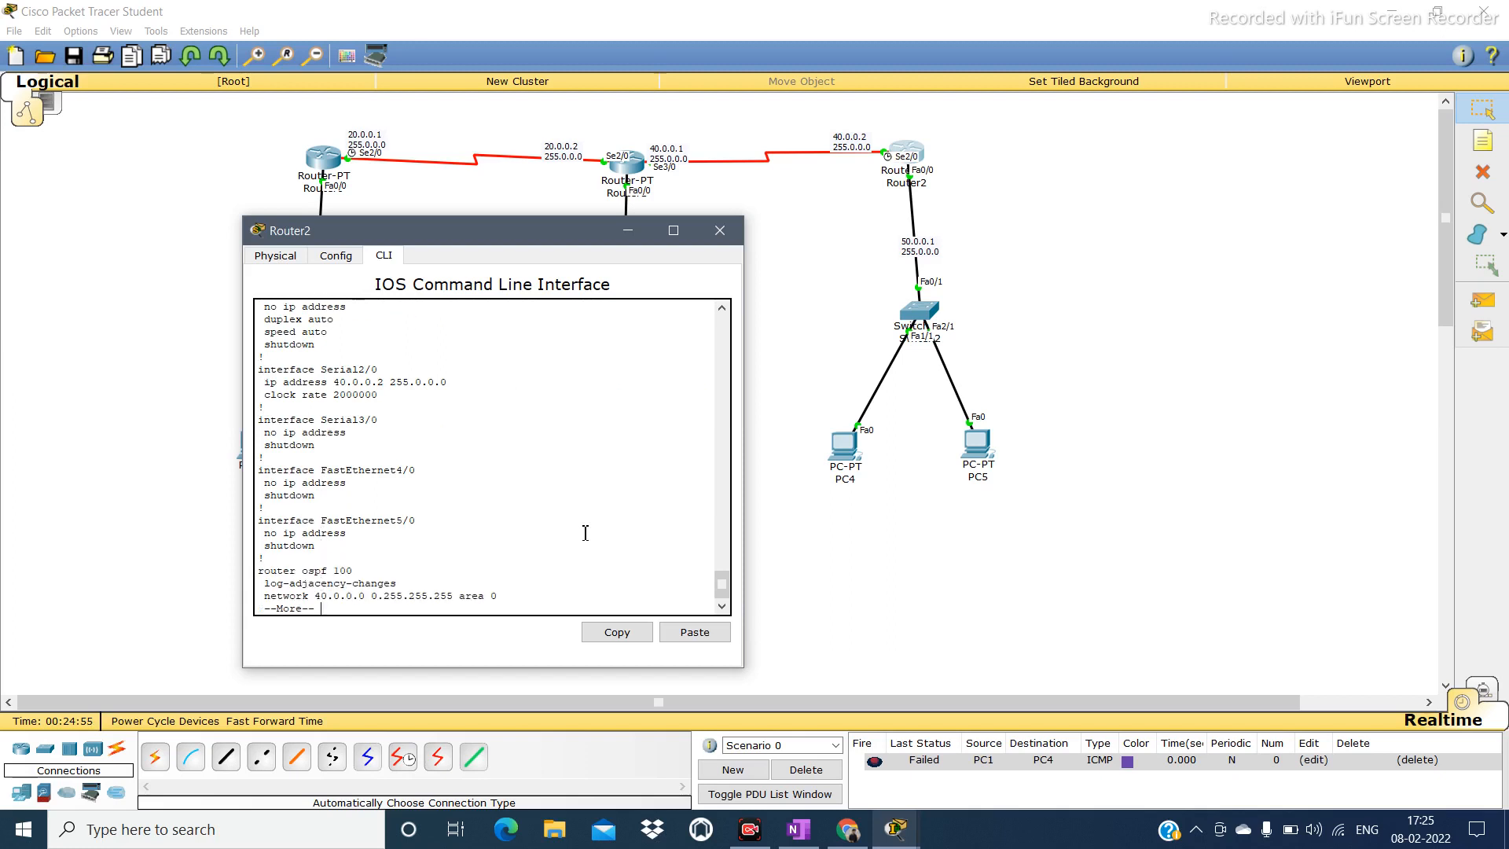
key("space")
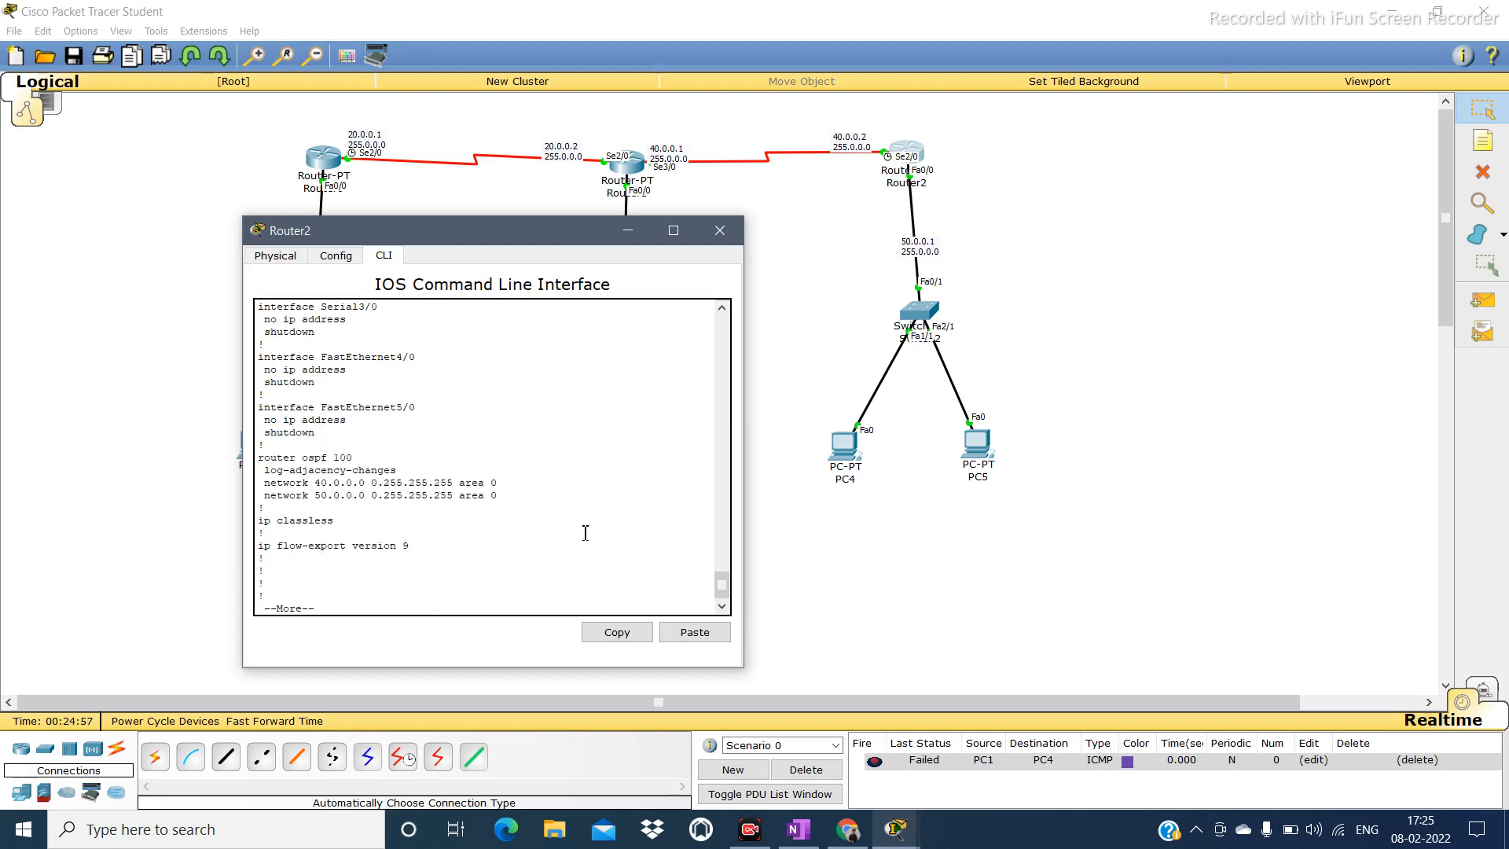
left_click_drag(314, 457, 508, 482)
left_click_drag(381, 504, 504, 497)
left_click(719, 230)
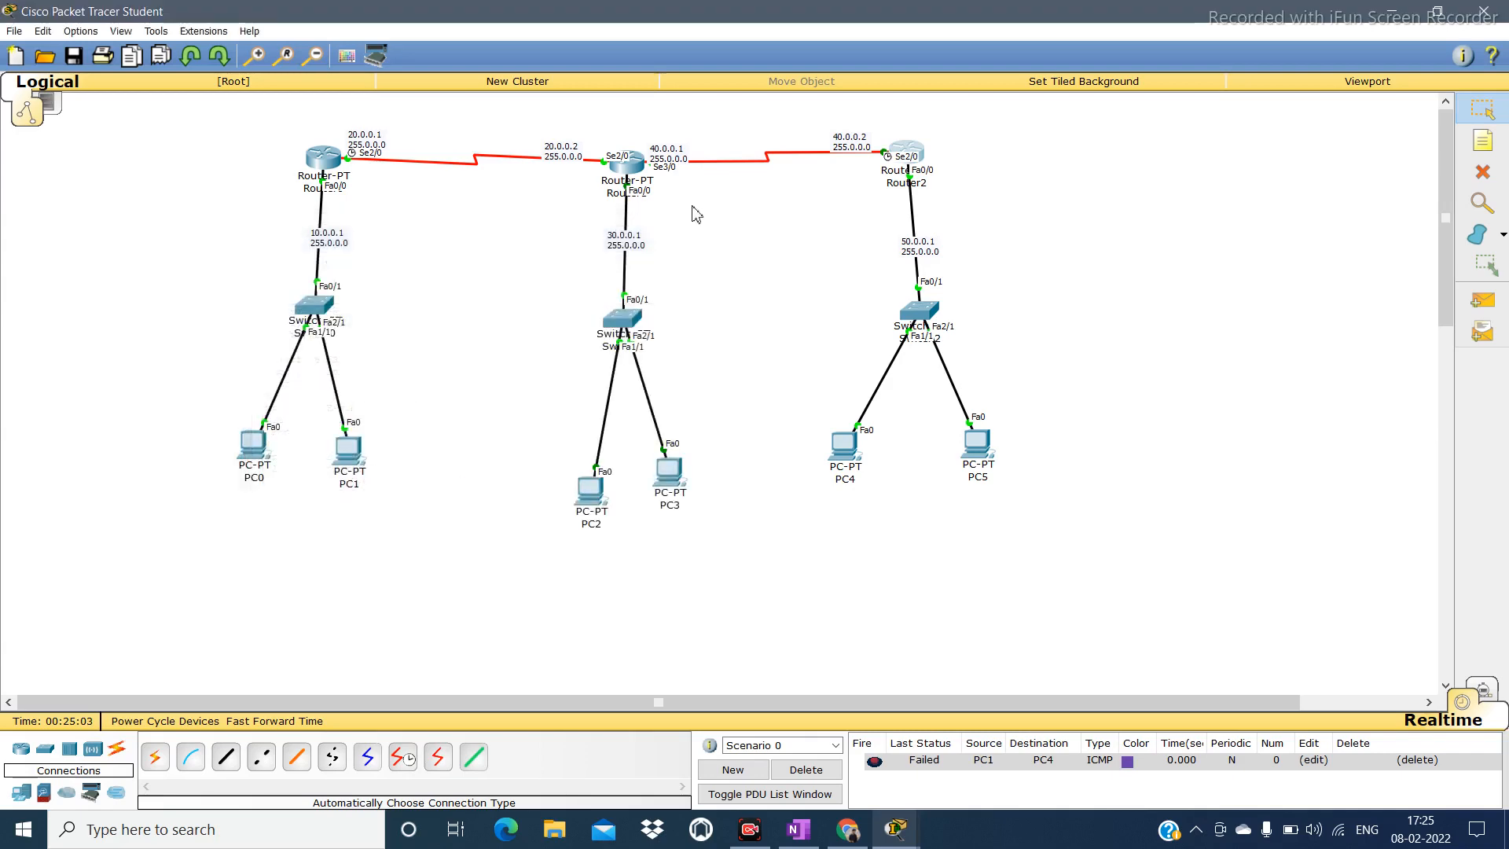
Open Router1's command line and examine the OSPF error messages logged for Serial3/0.
left_click(638, 173)
key("Return")
key("Return")
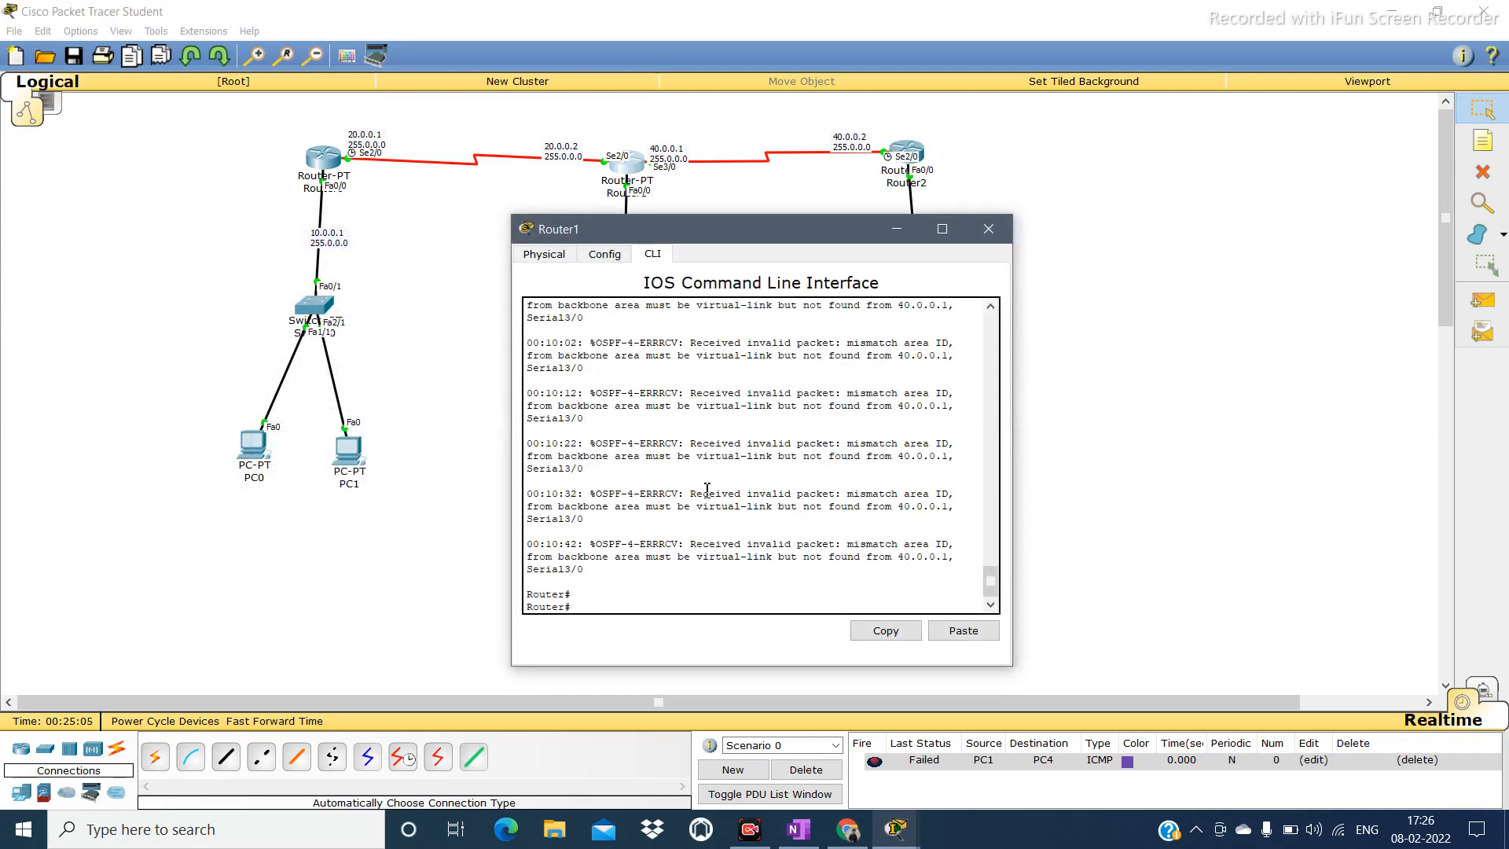
mouse_move(690, 544)
left_mouse_down()
mouse_move(847, 545)
mouse_move(708, 559)
left_mouse_up()
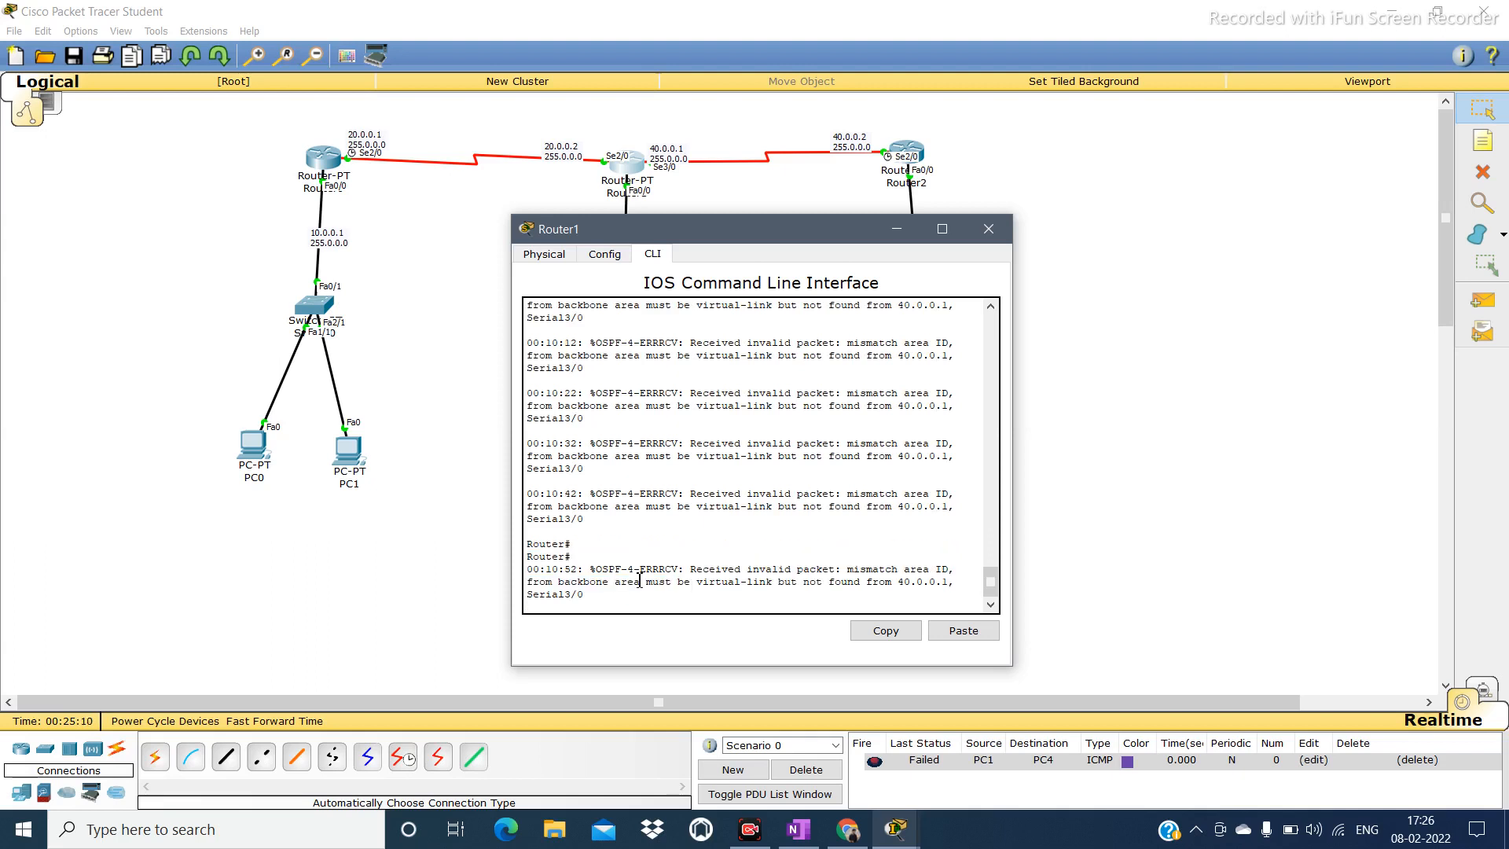
key("Return")
key("Return")
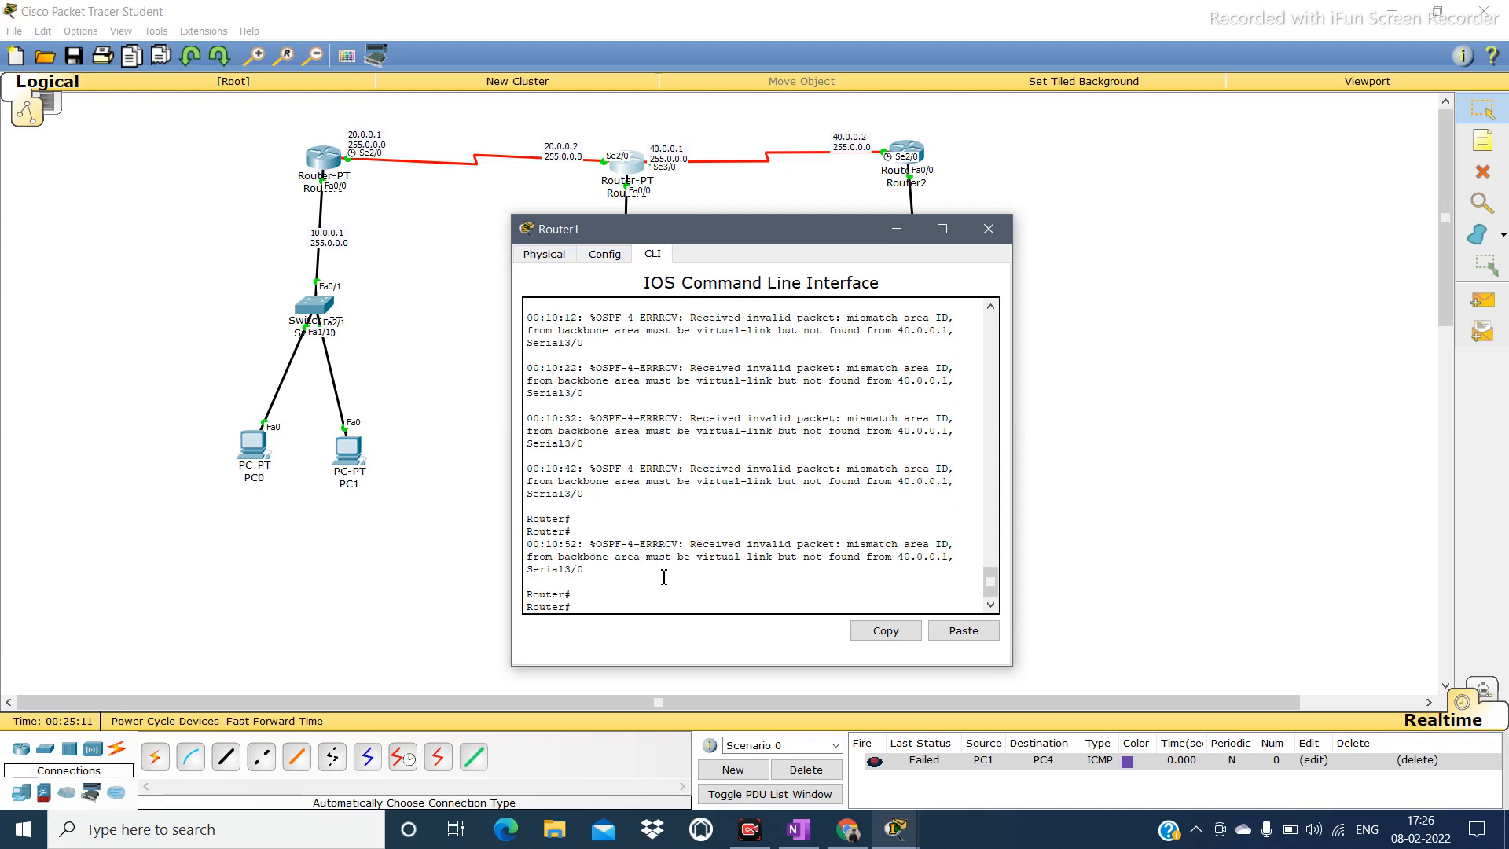
Display Router1's running configuration and check the IP addresses of FastEthernet0/0, Serial2/0 and Serial3/0.
type("sh")
key("Tab")
type("ru")
key("Tab")
key("Return")
key("Return")
key("Return")
key("Return")
key("Return")
key("Return")
key("Return")
key("Return")
key("Return")
key("Return")
key("Return")
key("Return")
key("Return")
key("Return")
key("Return")
key("Return")
key("Return")
key("Return")
key("Return")
key("Return")
key("Return")
key("Return")
key("Return")
key("Return")
key("Return")
key("Return")
key("Return")
key("Return")
key("Return")
key("Return")
key("Return")
key("Return")
key("Return")
key("Return")
key("Return")
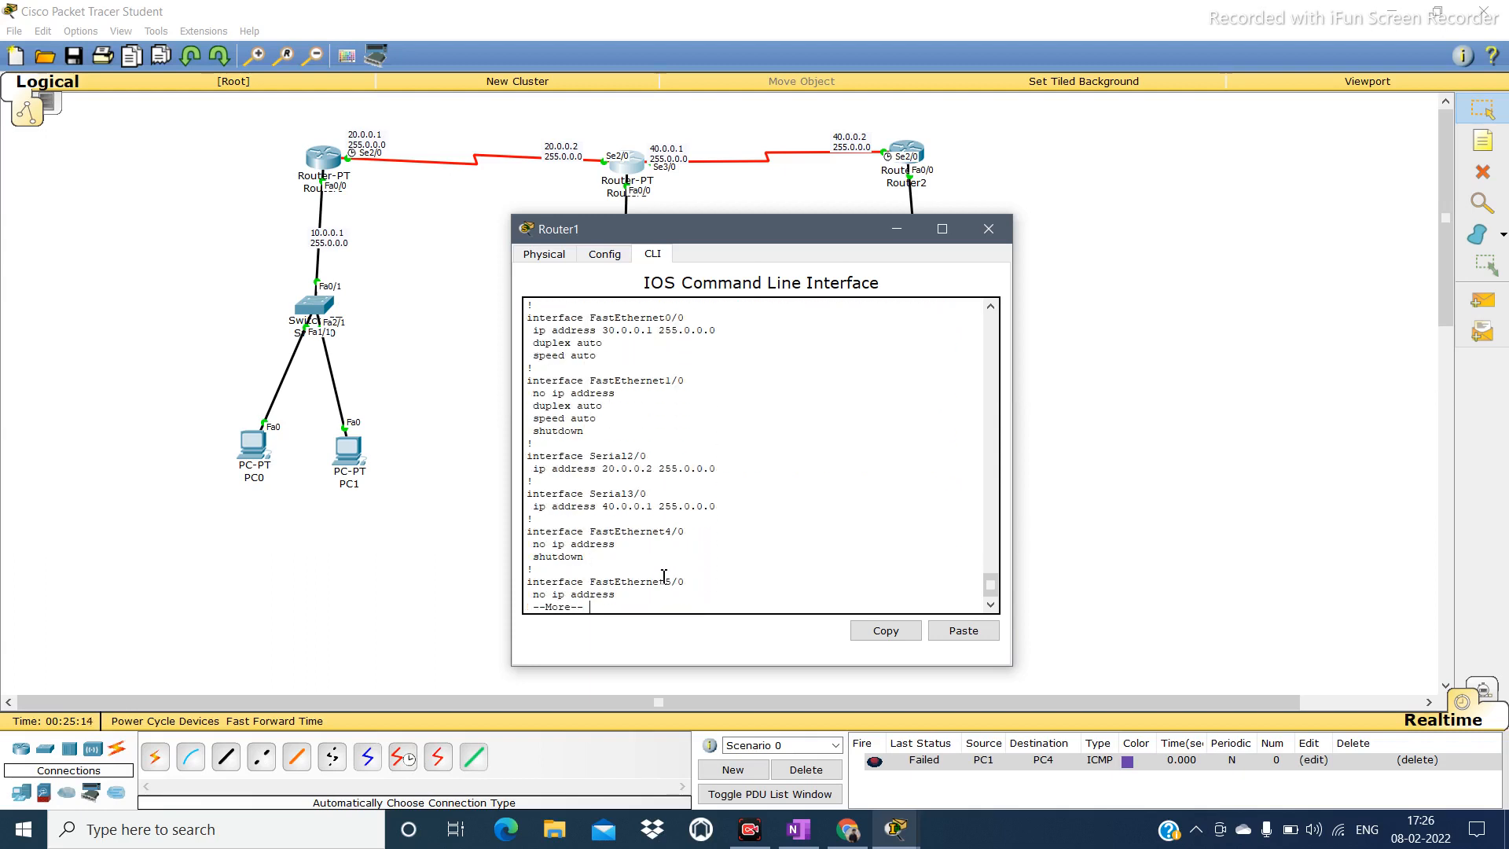
left_click_drag(593, 341, 727, 331)
left_click_drag(601, 471, 712, 472)
left_click(598, 508)
left_click_drag(655, 514, 740, 515)
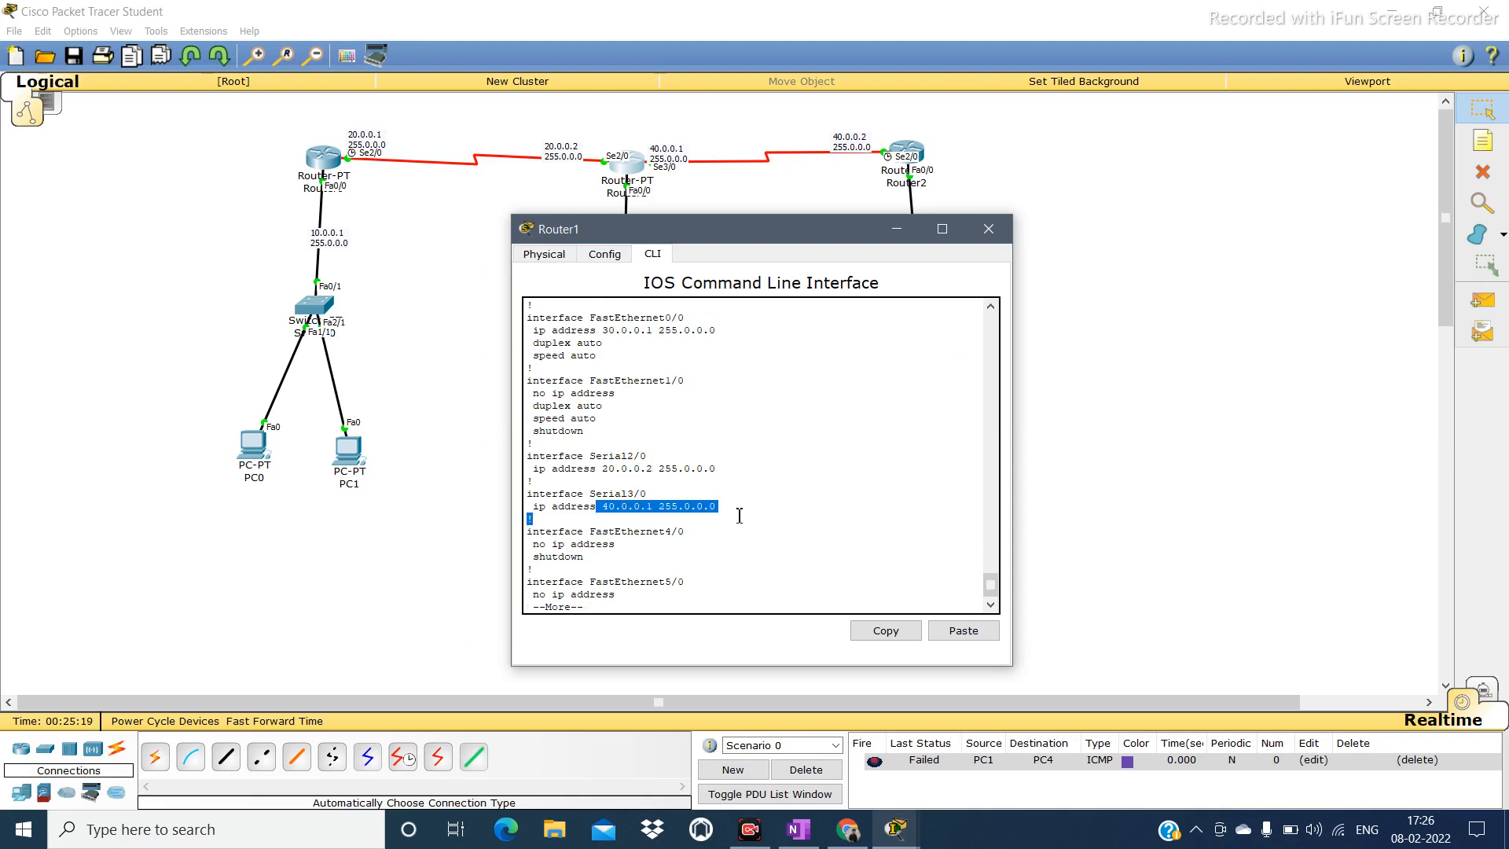
Continue through Router1's running configuration to the OSPF 100 section and examine its network and area statements.
key("Return")
key("Return")
key("Return")
key("Return")
key("Return")
key("Return")
key("Return")
key("Return")
key("Return")
key("Return")
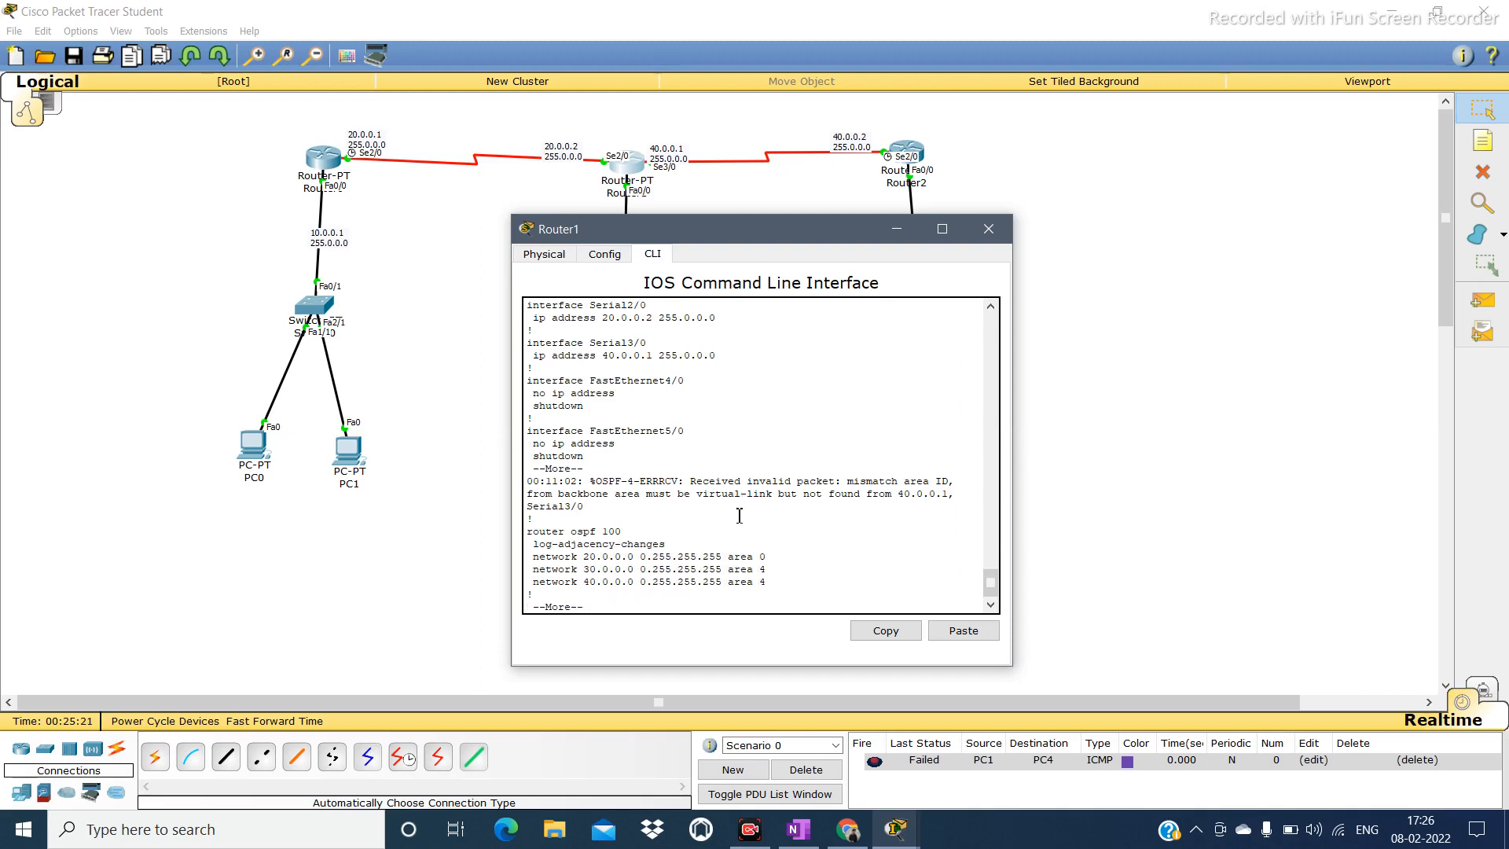
left_click_drag(579, 506, 594, 556)
key("Return")
key("Return")
key("Return")
key("Return")
key("Return")
key("Return")
key("Return")
key("Return")
key("Return")
key("Return")
key("Return")
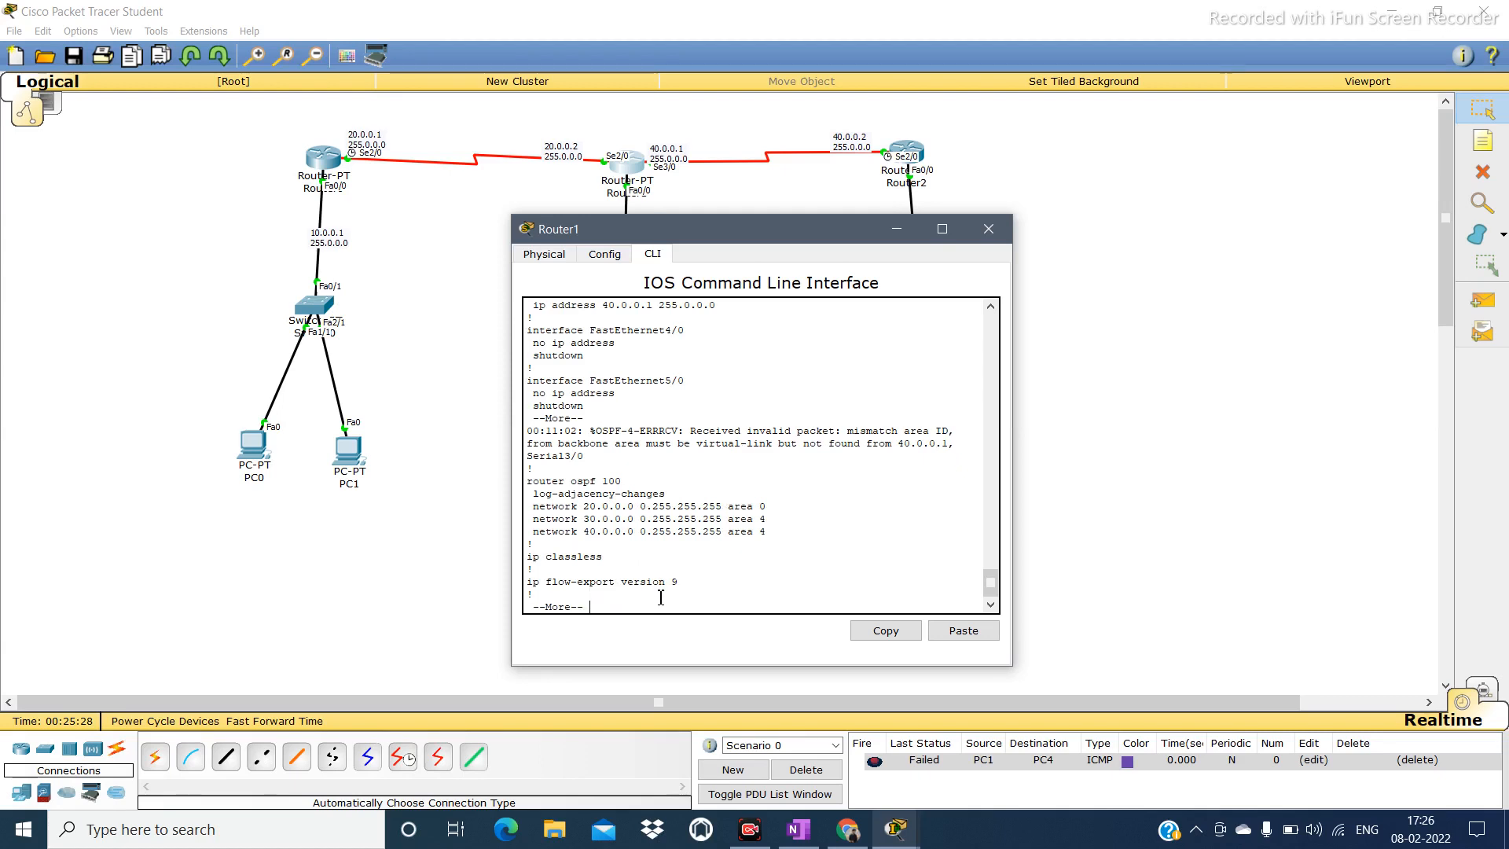
Page through the rest of Router1's running configuration to its end and return to the privileged prompt.
key("Return")
key("Return")
key("Return")
key("Return")
key("Return")
key("Return")
key("Return")
key("Return")
key("Return")
key("Return")
key("Return")
key("Return")
key("Return")
key("Return")
key("Return")
key("Return")
key("Return")
key("Return")
key("Return")
key("Return")
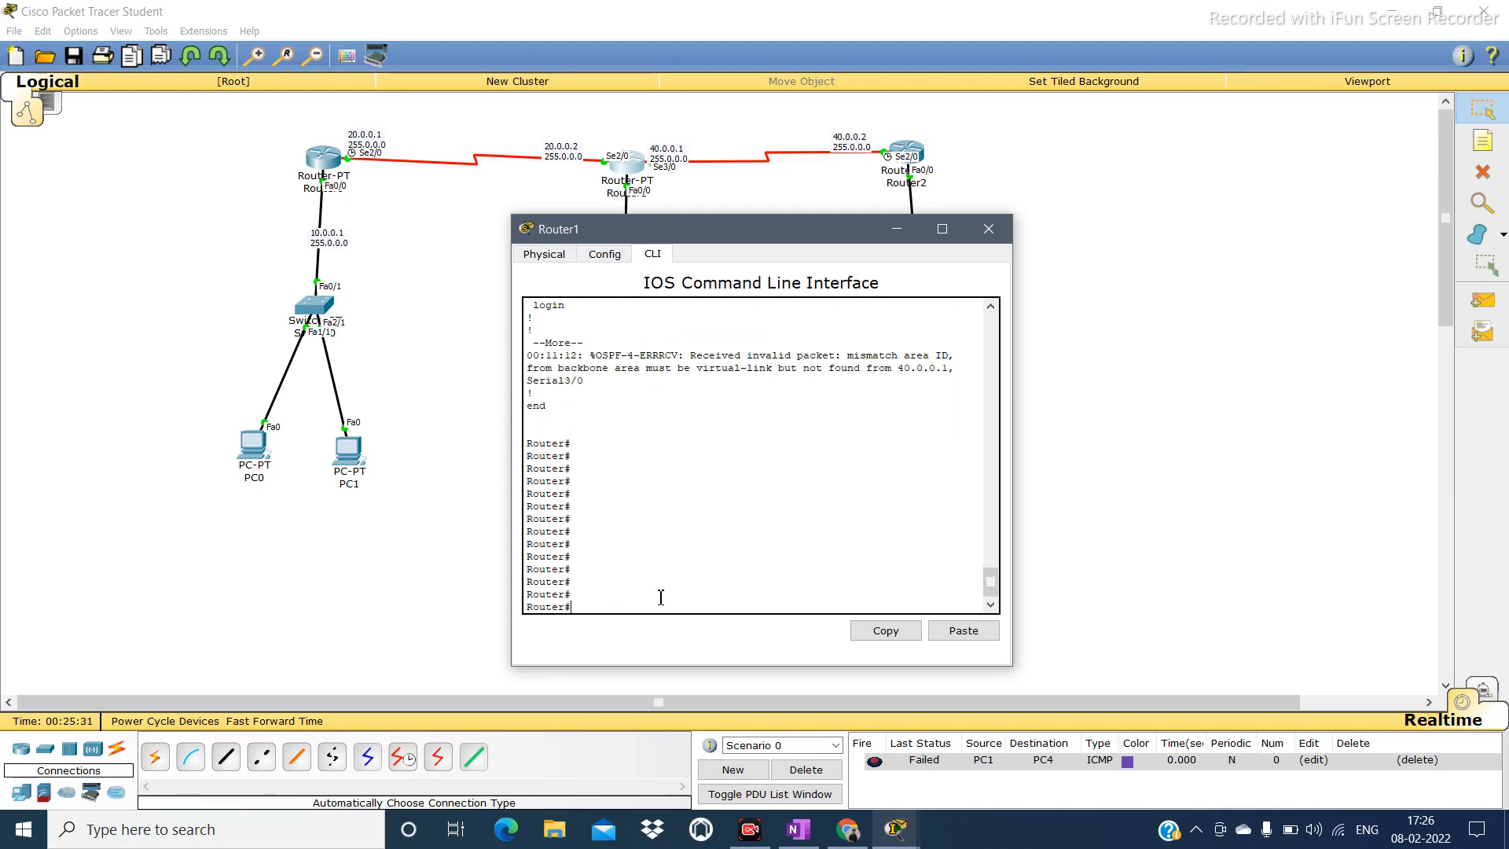
Enter global configuration mode on Router1 and open the configuration of OSPF process 100.
type("conf")
key("Tab")
type("t")
key("Tab")
key("Return")
type("int")
key("Tab")
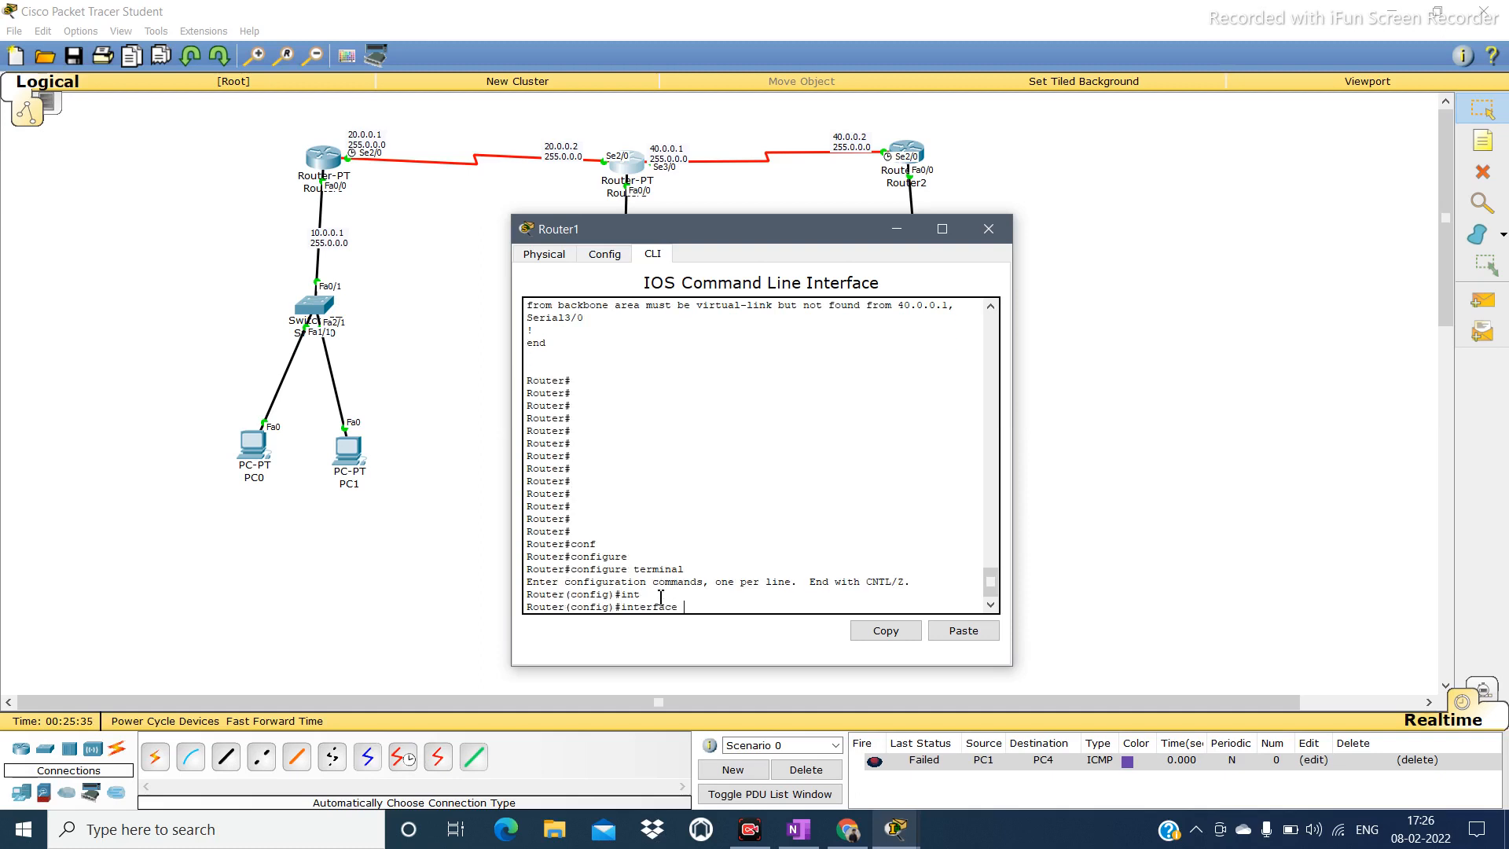
key("BackSpace")
key("BackSpace")
key("BackSpace")
key("BackSpace")
key("BackSpace")
key("BackSpace")
key("BackSpace")
key("BackSpace")
key("BackSpace")
type("rou")
key("Tab")
type("os")
key("Tab")
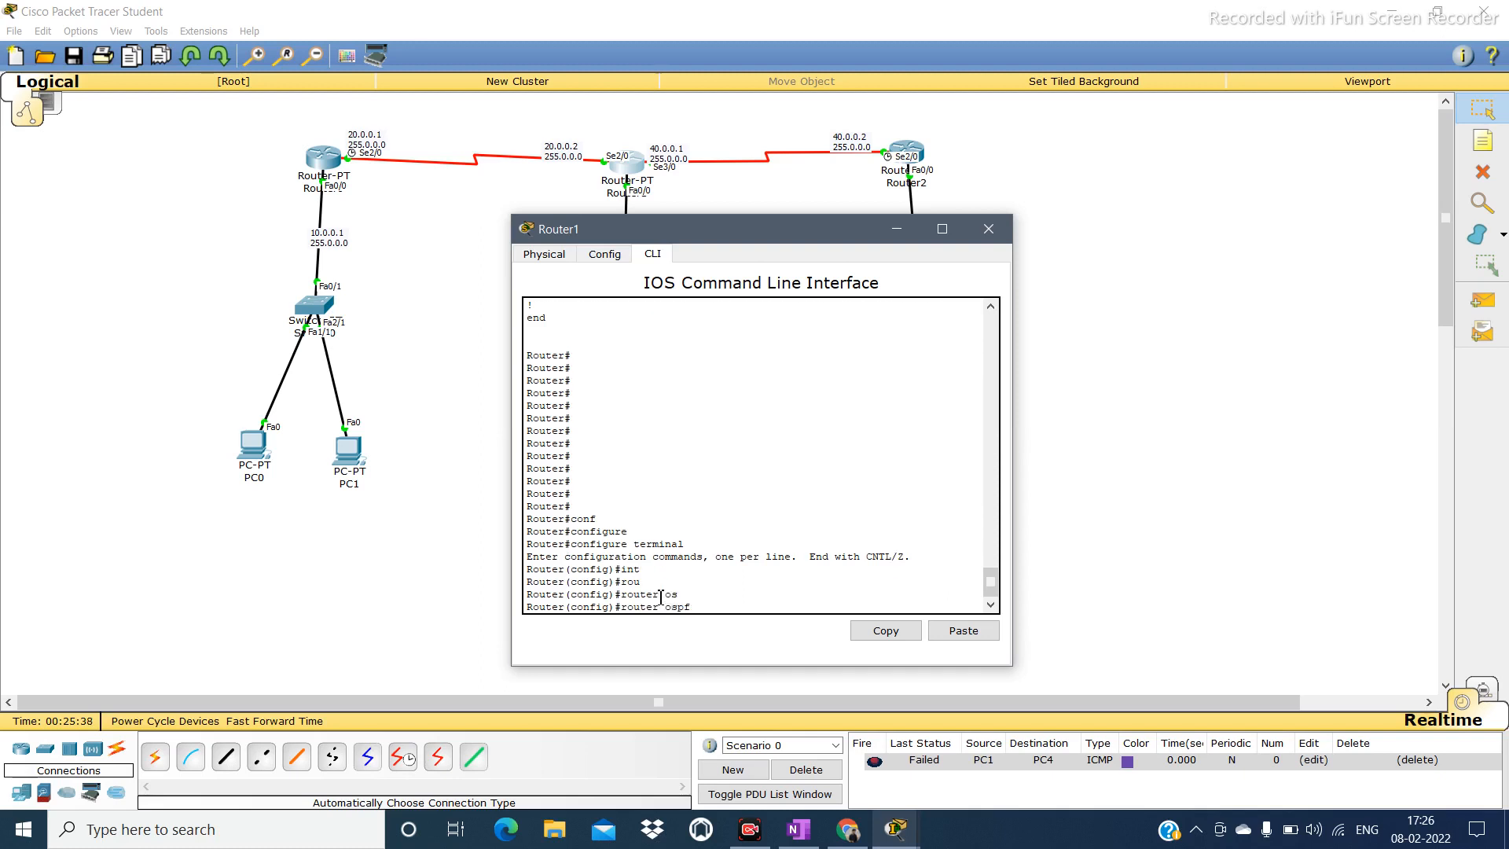
type("100")
key("Return")
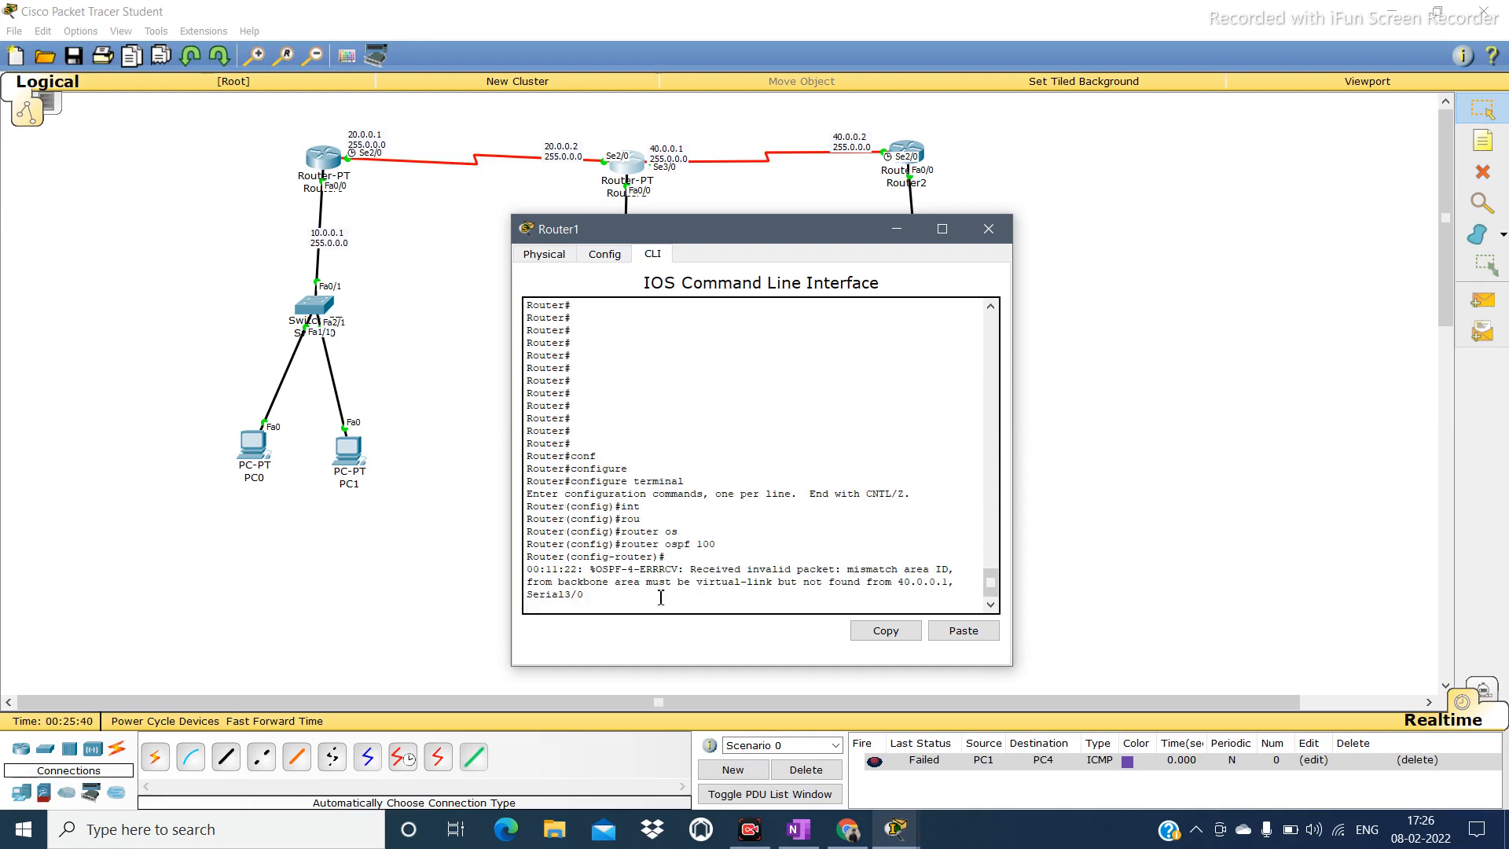
Remove network 40.0.0.0 with wildcard 0.255.255.255 in area 4 from Router1's OSPF 100 process.
type("no net")
key("Tab")
key("Home")
key("Delete")
key("Delete")
key("Delete")
key("End")
type("40.0.0.0 0.255.255.255 area 4")
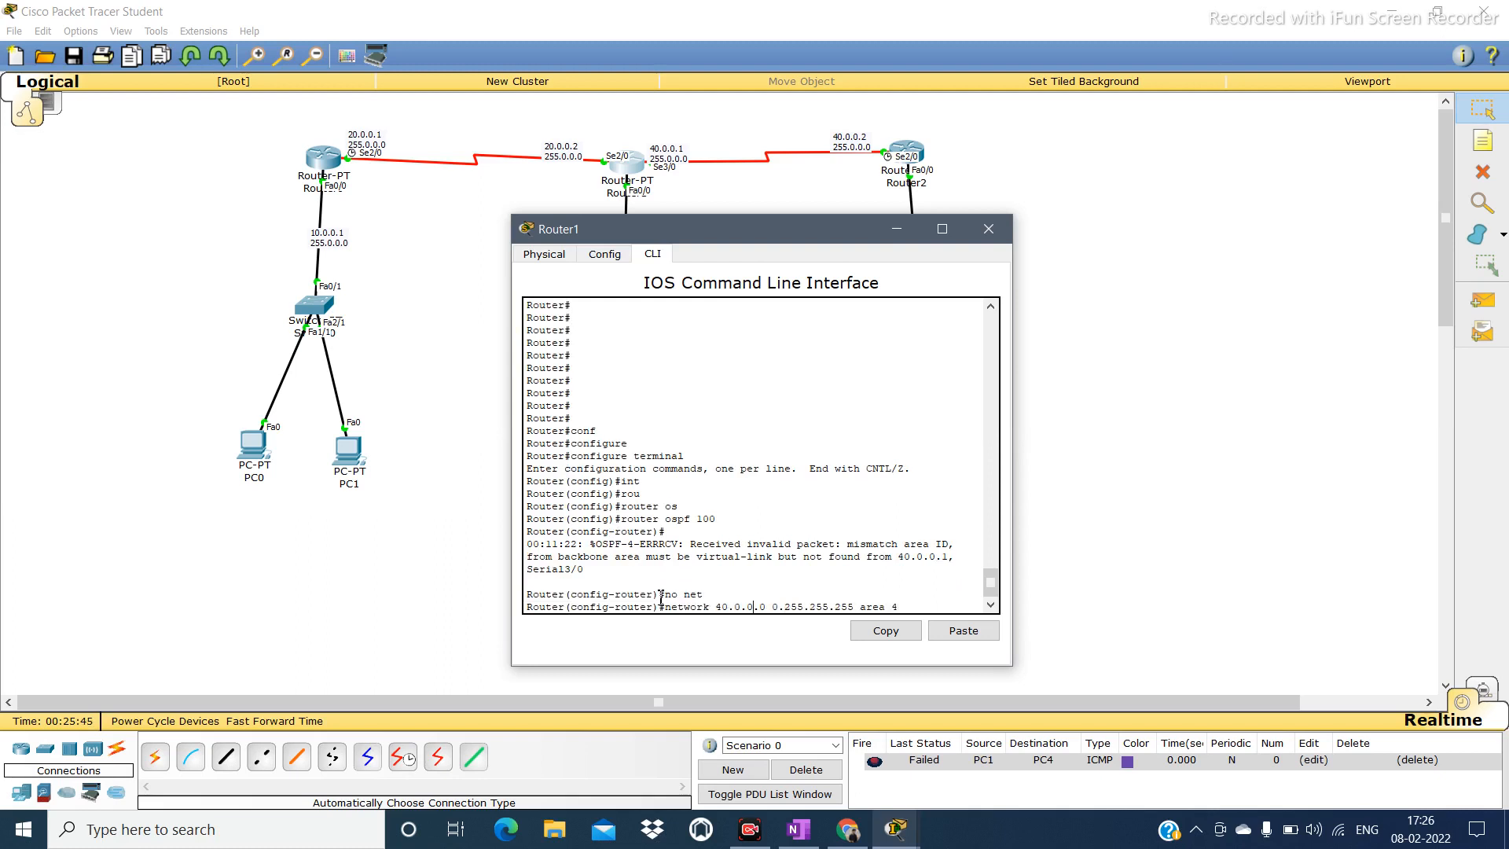
key("Home")
type("no")
key("Return")
Remove network 30.0.0.0 with wildcard 0.255.255.255 in area 4 from Router1's OSPF 100 process.
key("Up")
key("Home")
key("Delete")
key("Delete")
key("Delete")
key("BackSpace")
type("0")
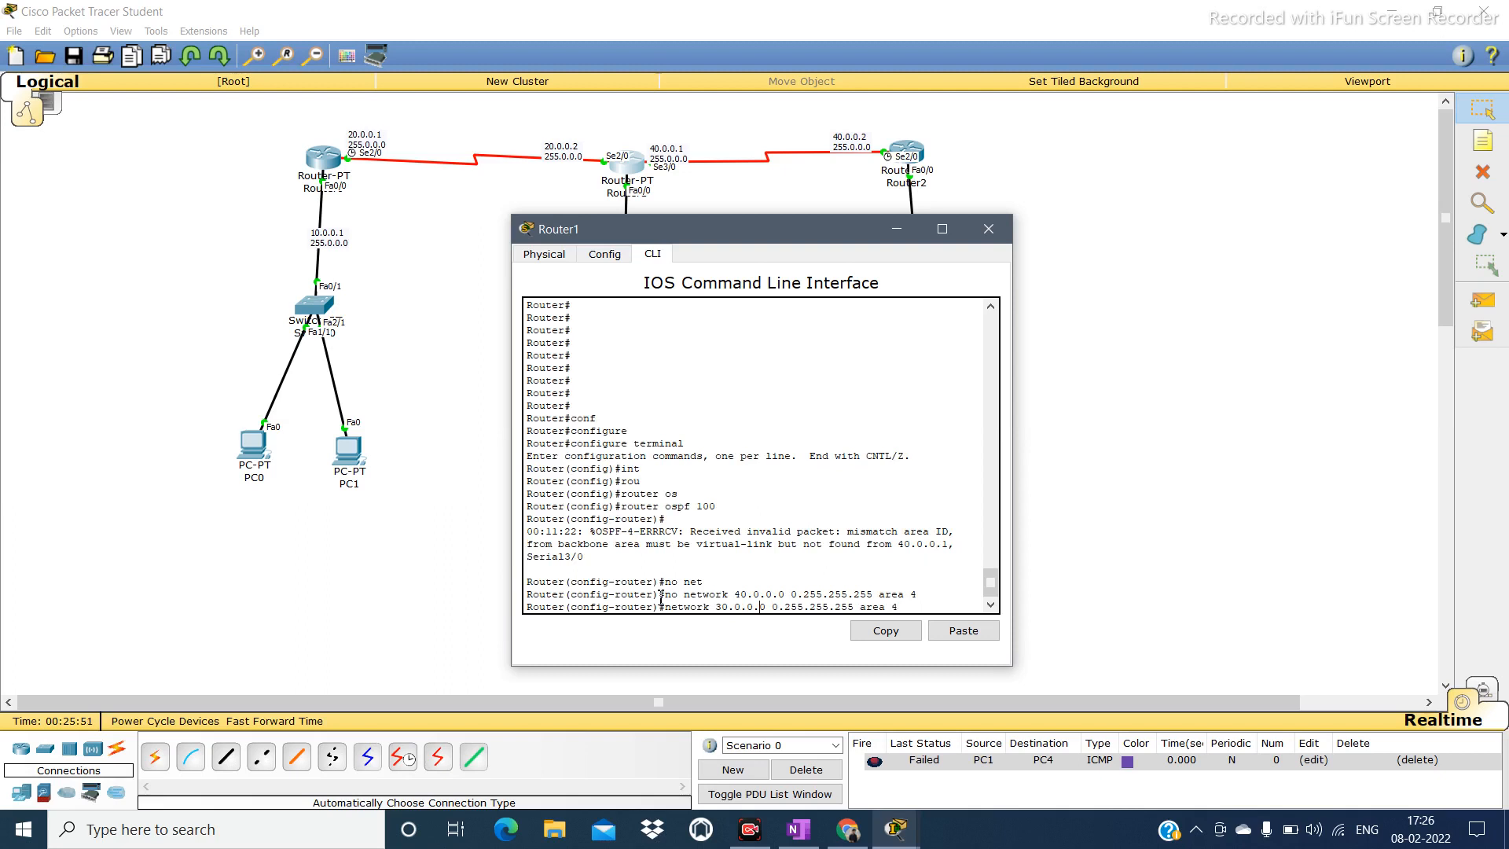
type("no")
key("Return")
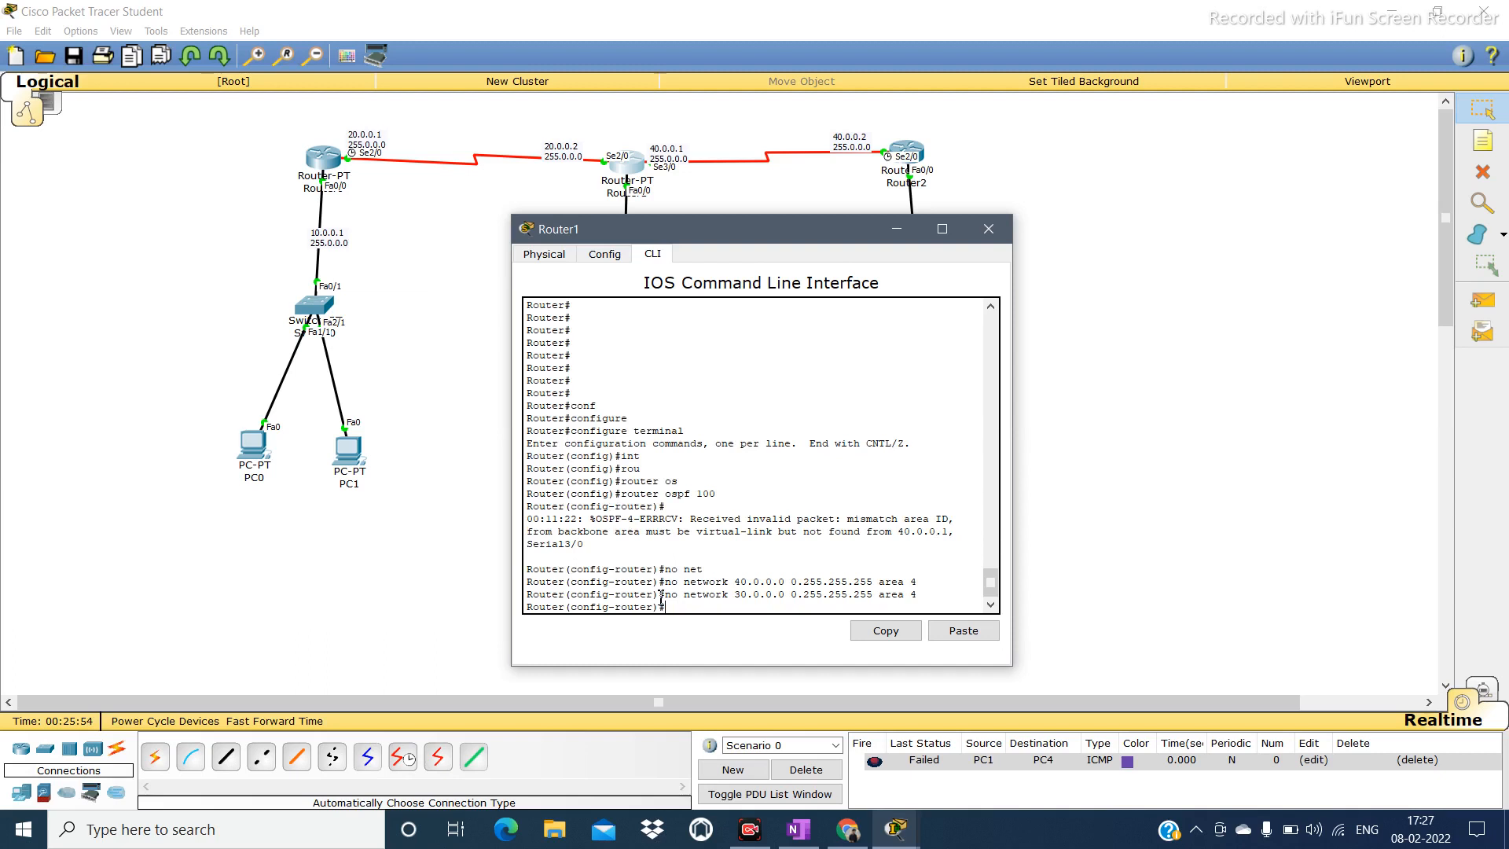
Repeat the removal of network 40.0.0.0 0.255.255.255 area 4 on Router1.
key("Up")
key("Return")
key("Return")
key("Return")
key("Return")
key("Return")
key("Return")
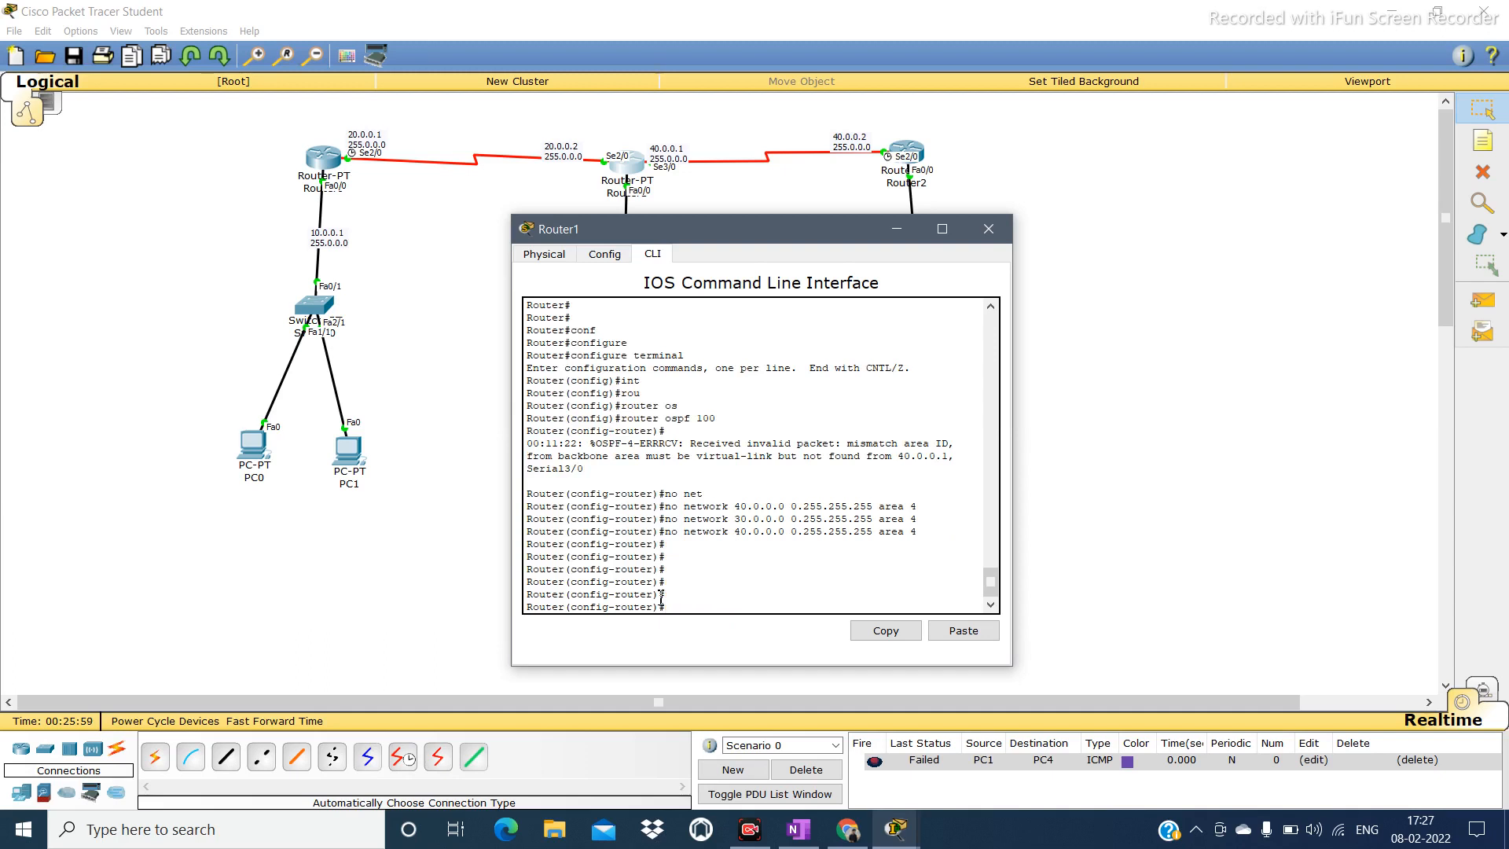
Add network 40.0.0.0 with wildcard 0.255.255.255 in area 0 to Router1's OSPF 100 process.
key("Up")
key("Up")
key("Up")
key("Up")
type("0")
key("Return")
Add network 30.0.0.0 with wildcard 0.255.255.255 in area 4 to Router1's OSPF 100 process.
key("Up")
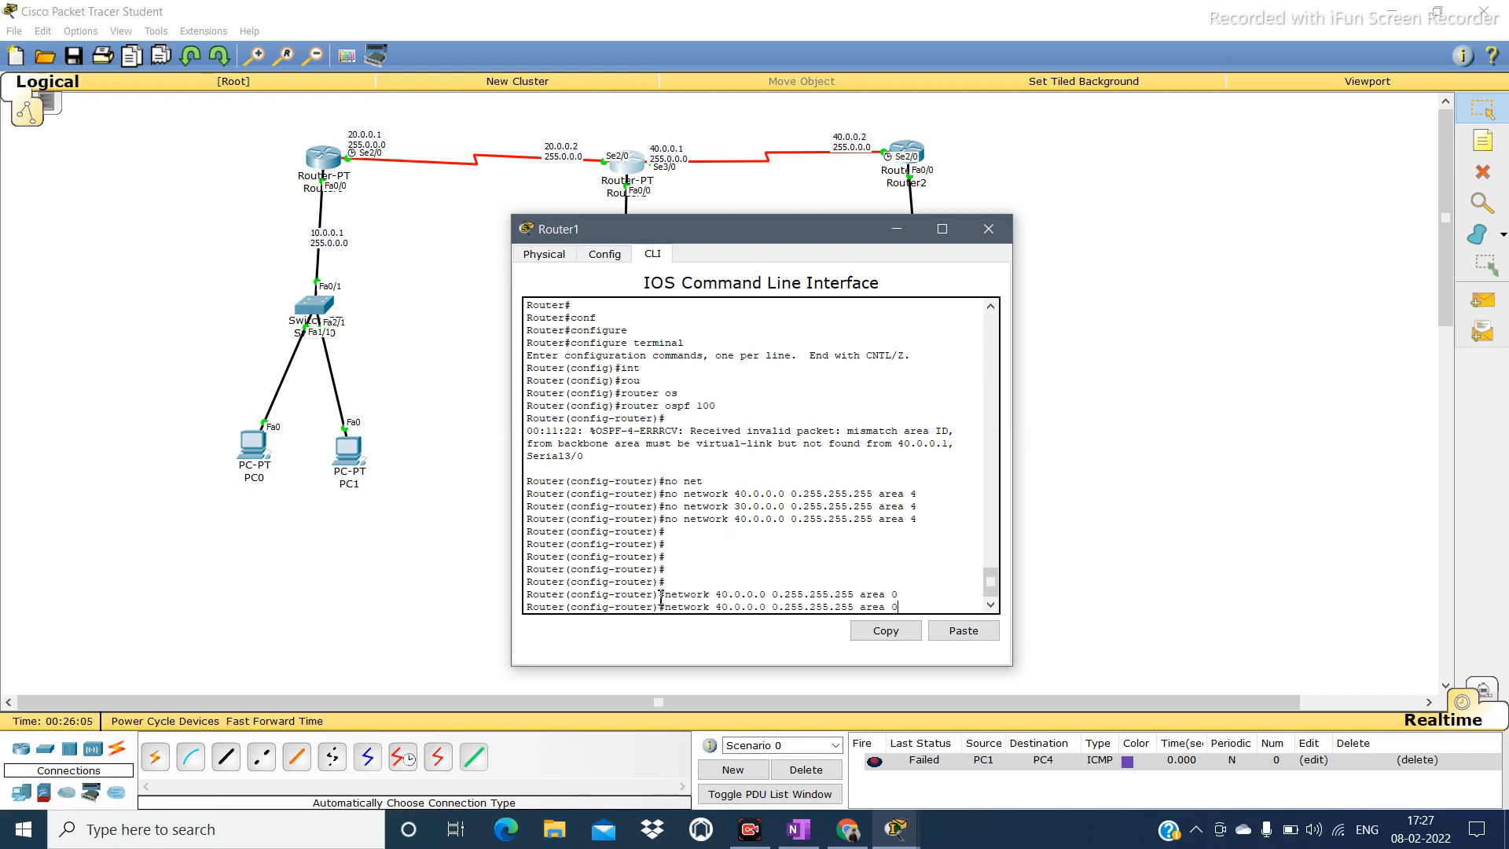
key("Up")
key("ctrl+a")
key("Delete")
key("Delete")
key("Delete")
key("Return")
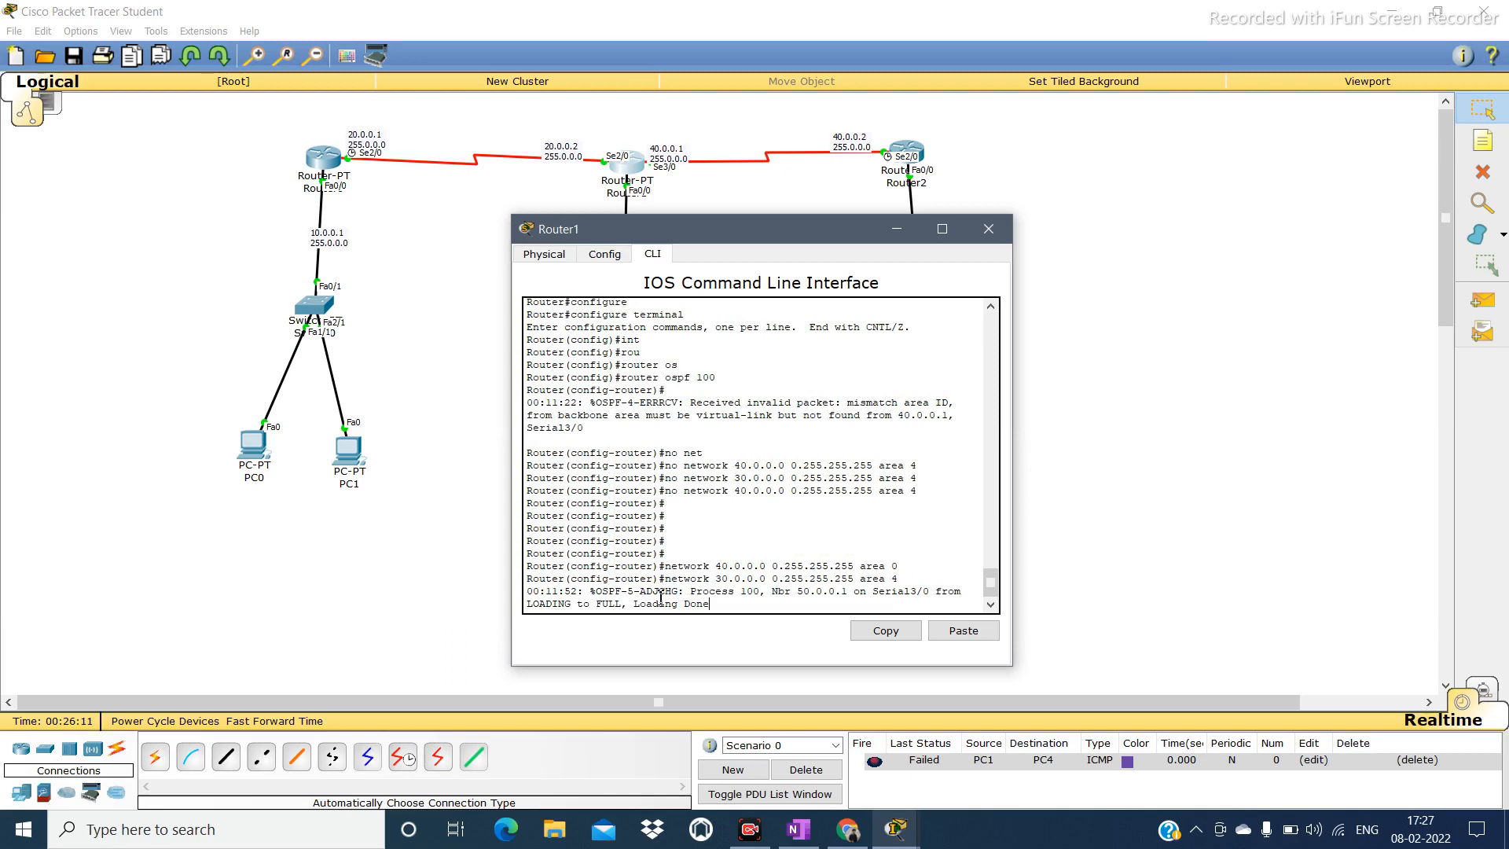
Enter network 20.0.0.0 with wildcard 0.255.255.255 in area 0 for Router1's OSPF 100 process.
key("Up")
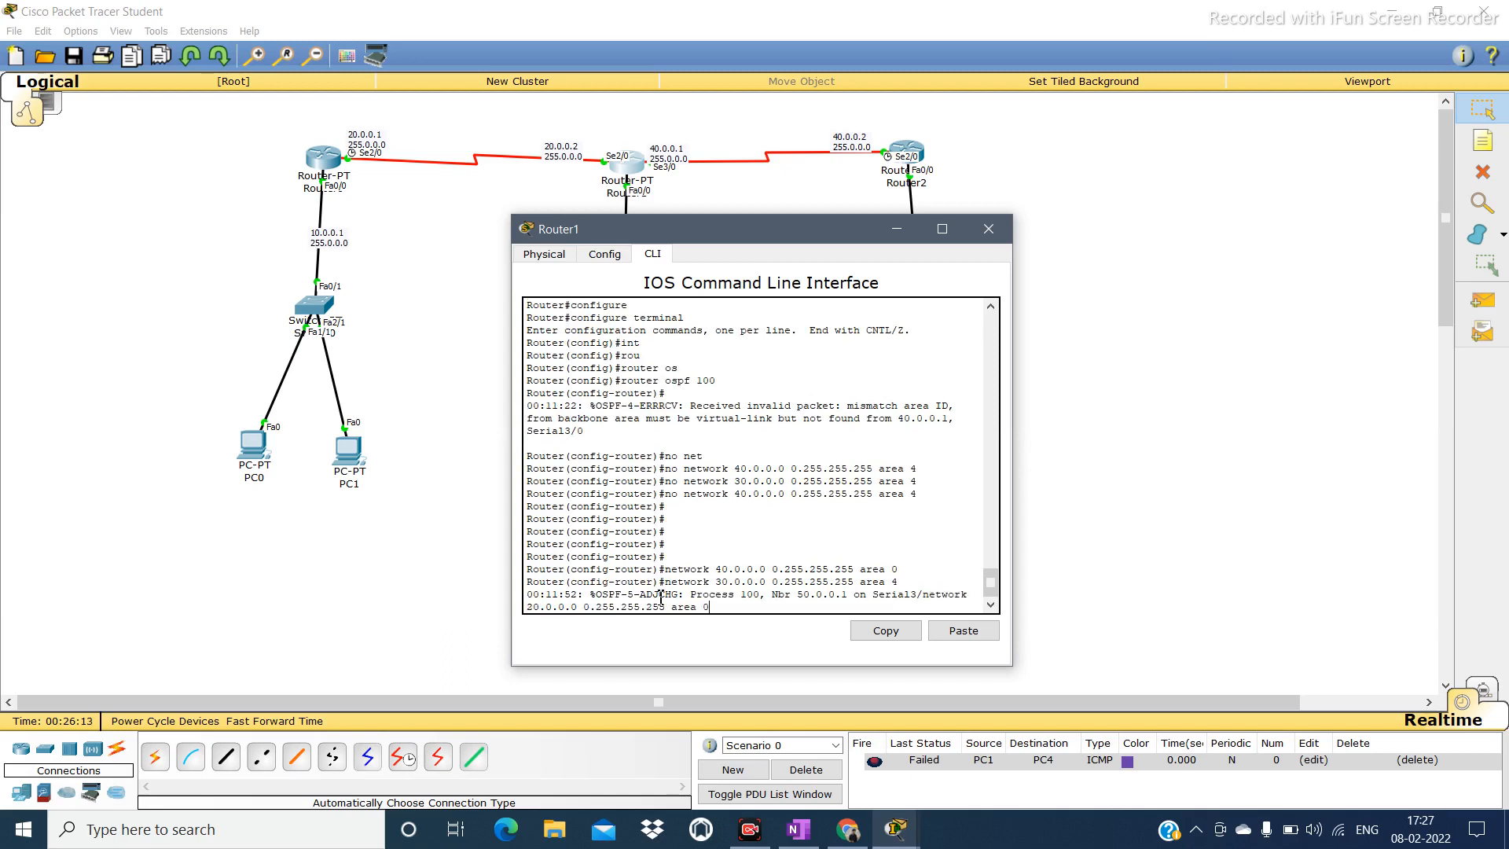
key("Return")
key("Return")
key("Up")
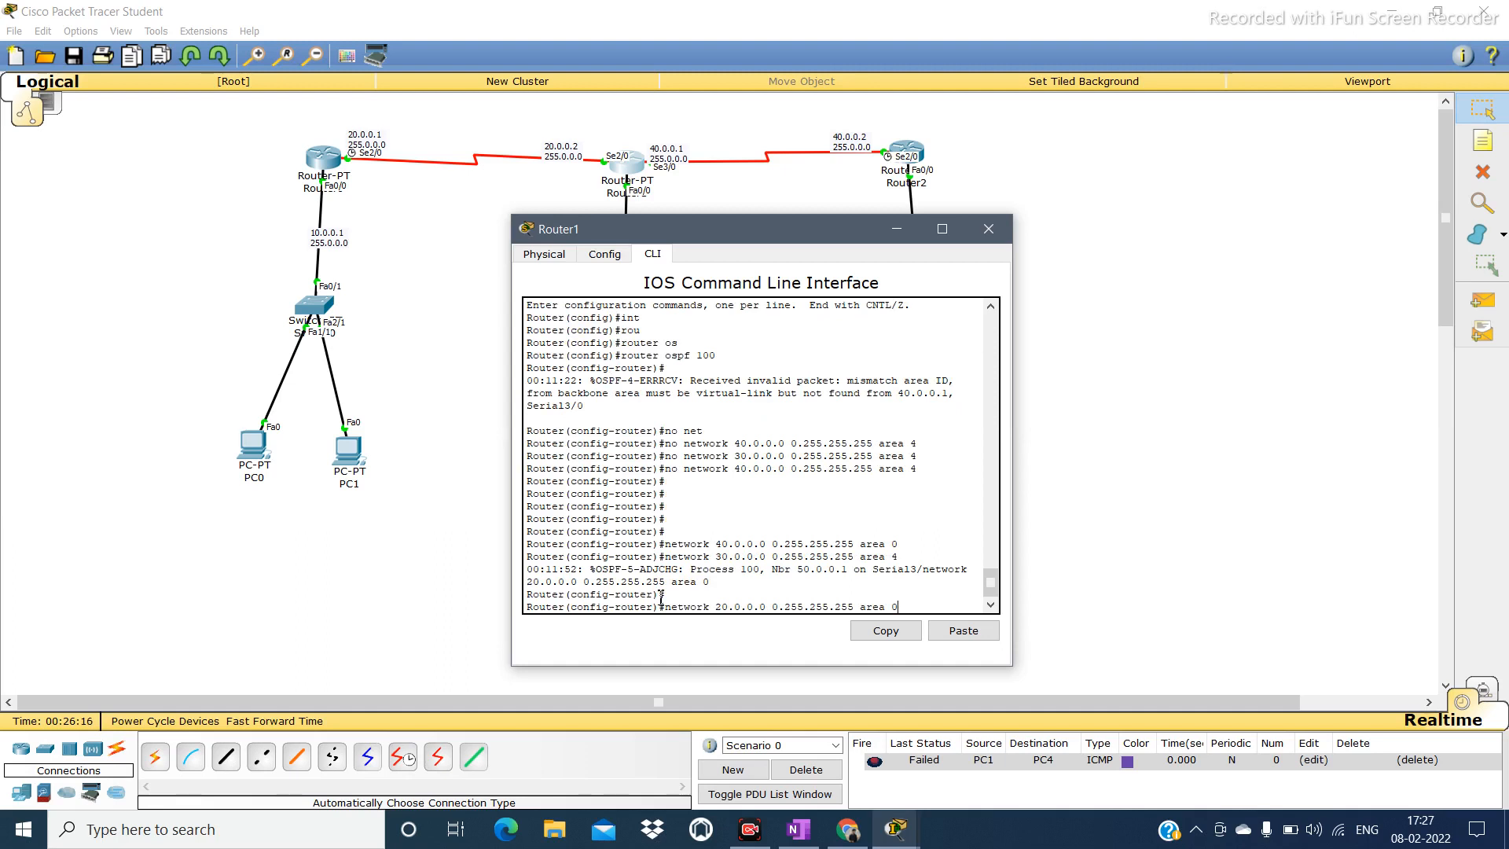
key("Return")
Assign network 30.0.0.0 with wildcard 0.255.255.255 to area 0 in Router1's OSPF 100 process.
key("Up")
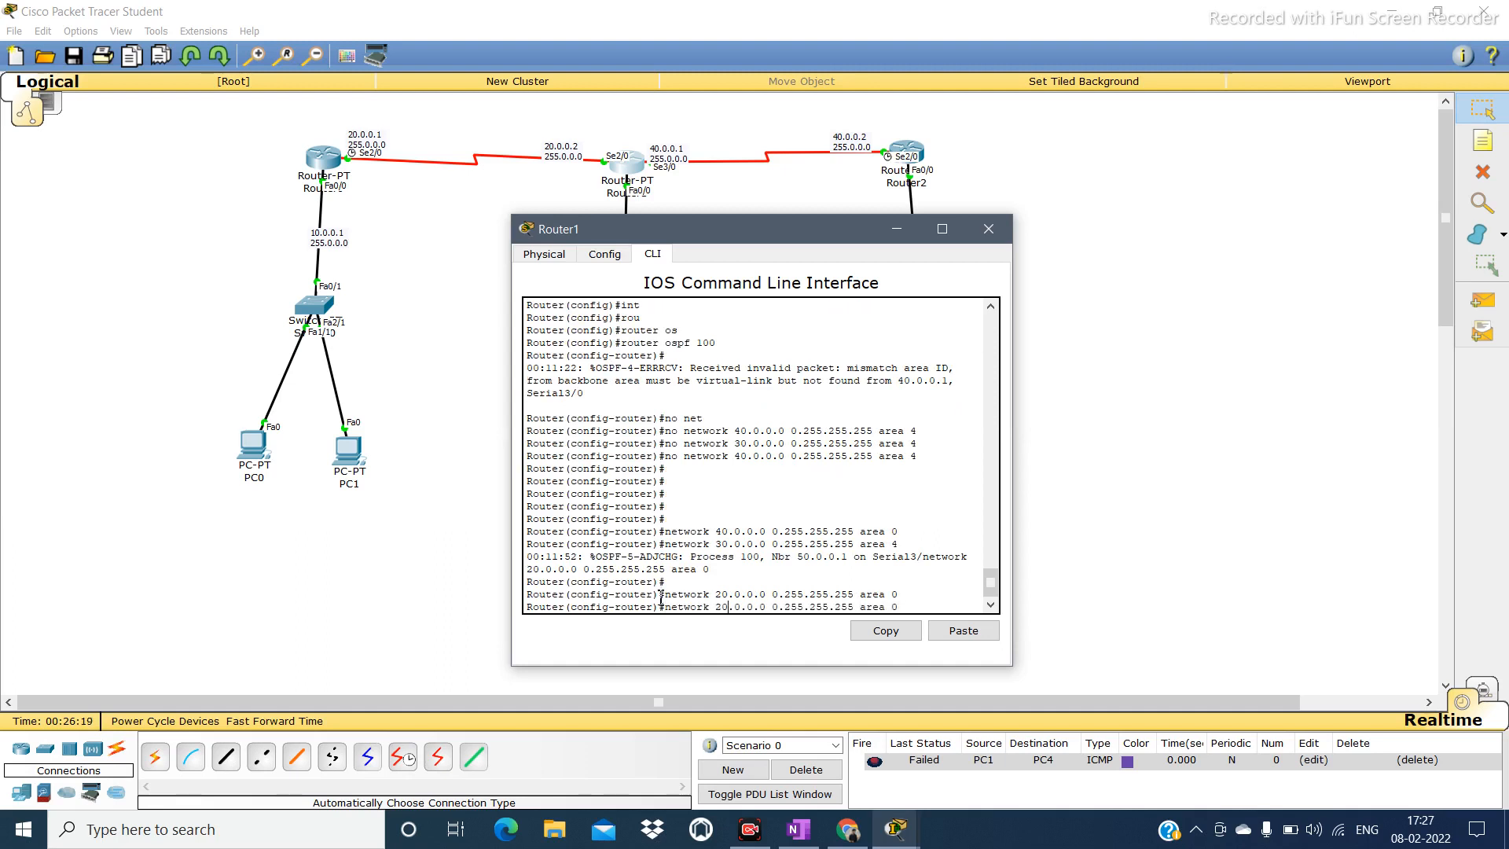
key("BackSpace")
key("BackSpace")
type("30")
key("Return")
Enter network 40.0.0.0 0.255.255.255 area 0 again in Router1's OSPF 100 process.
key("Up")
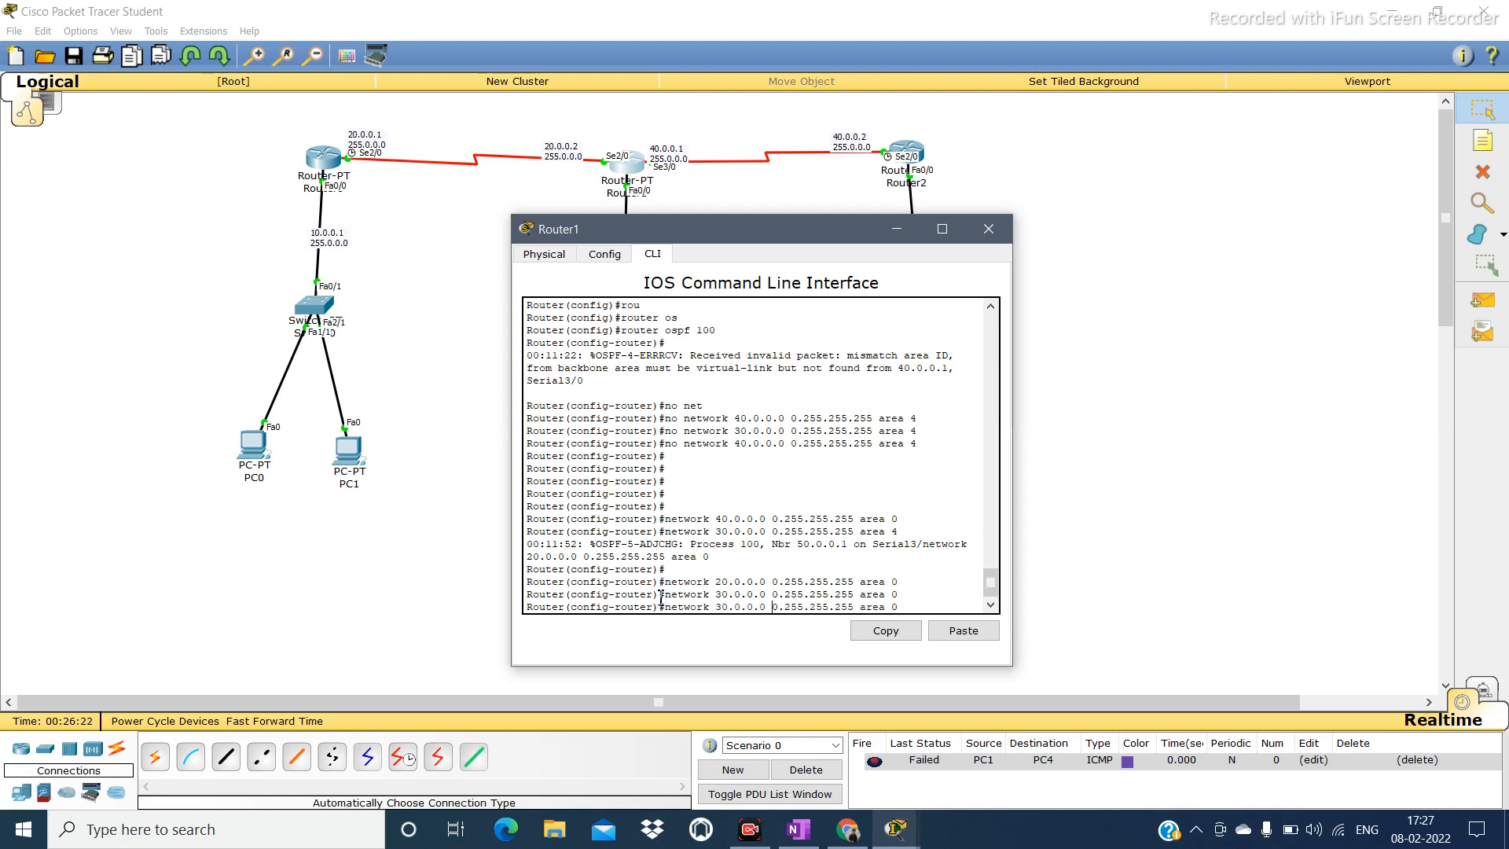
key("BackSpace")
type("4")
key("Return")
key("Return")
key("Return")
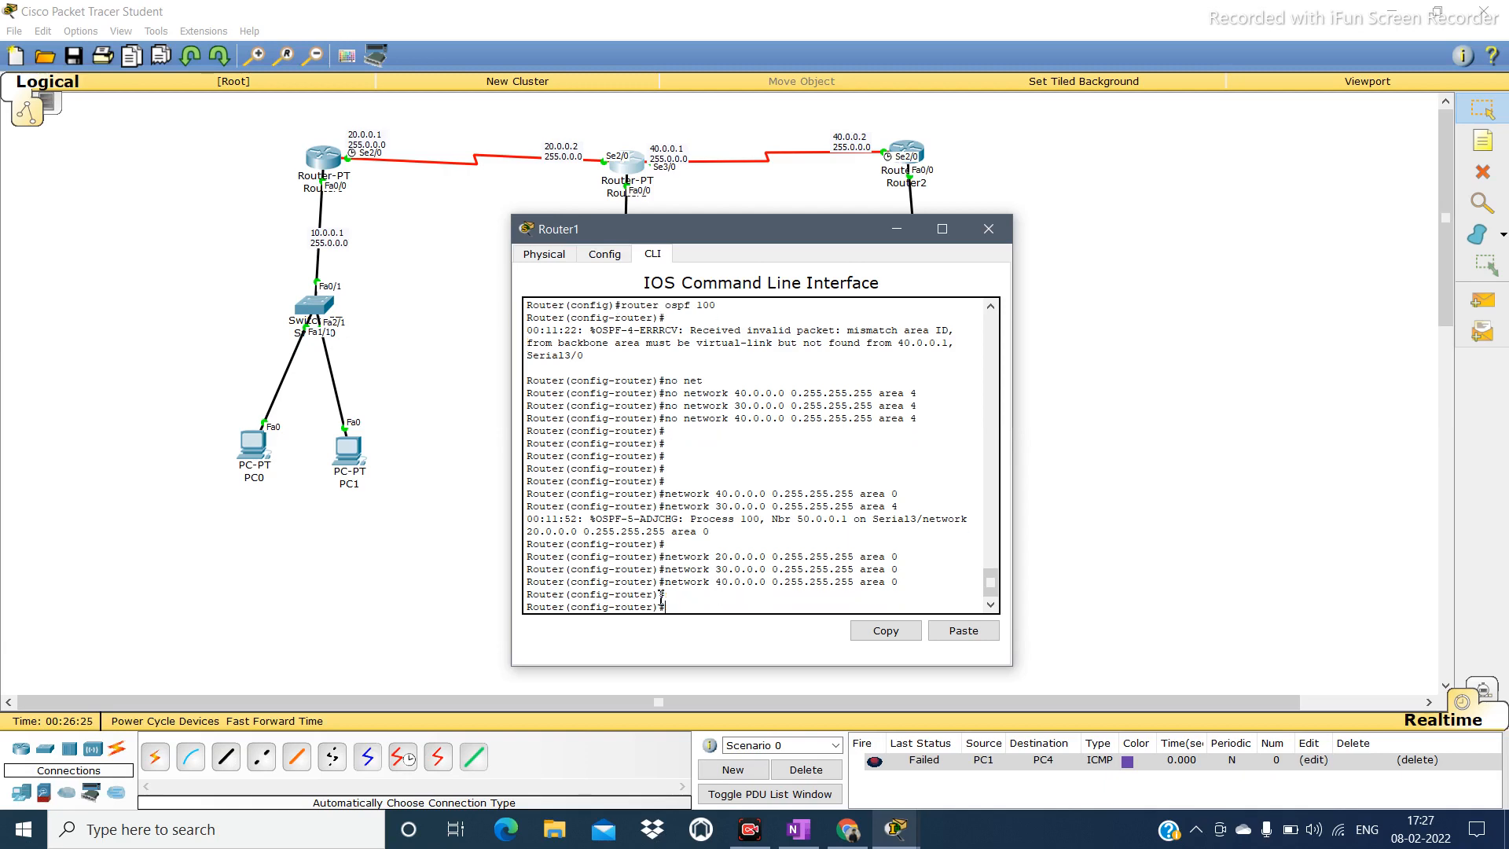
Minimize the Router1 window, fast-forward the simulation time and delete Scenario 0's earlier PDU test.
left_click(897, 228)
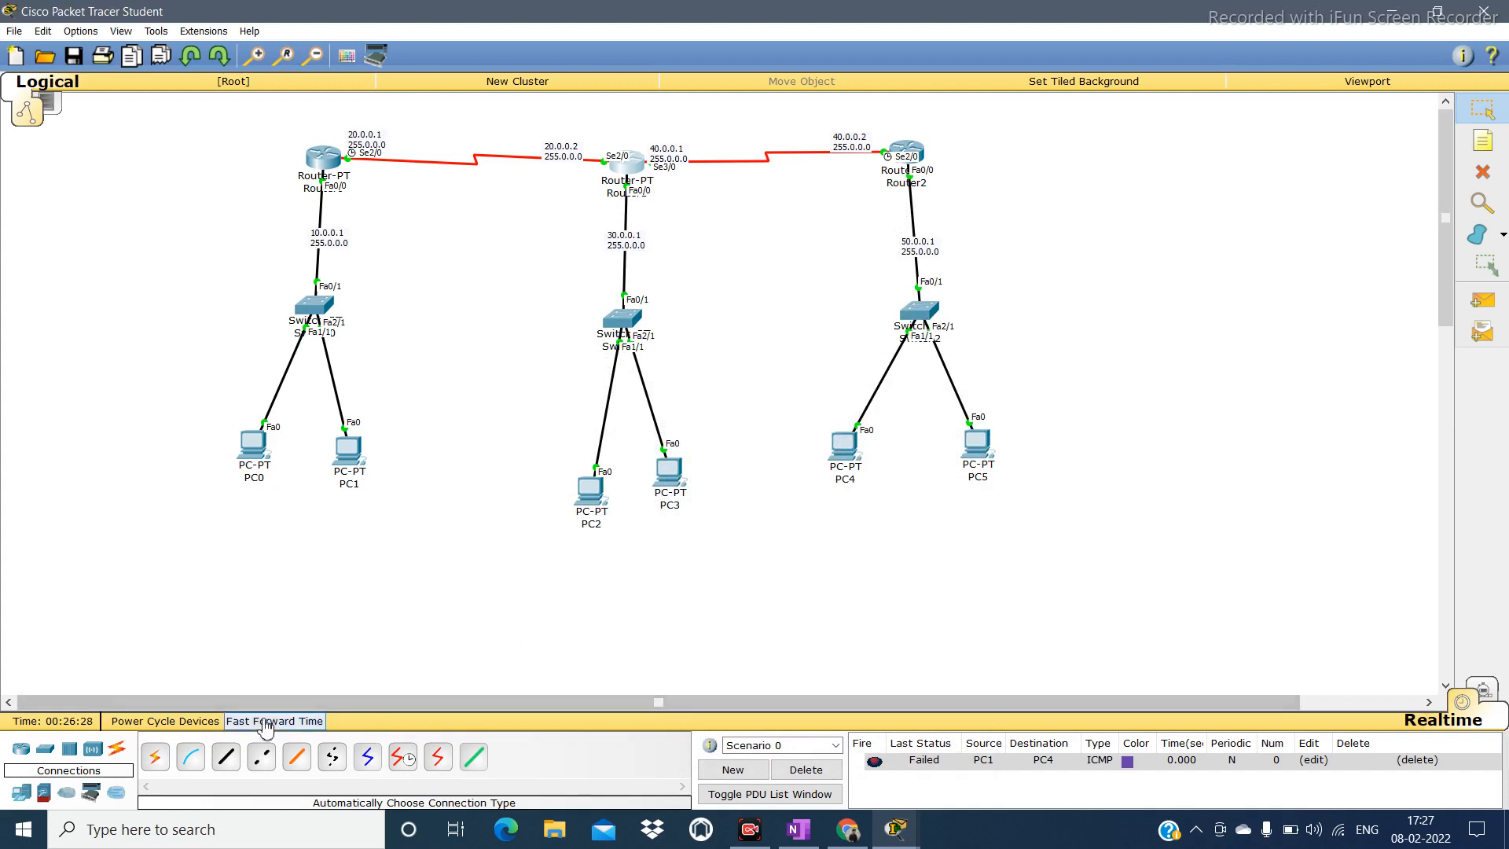
left_click(274, 721)
left_click(815, 770)
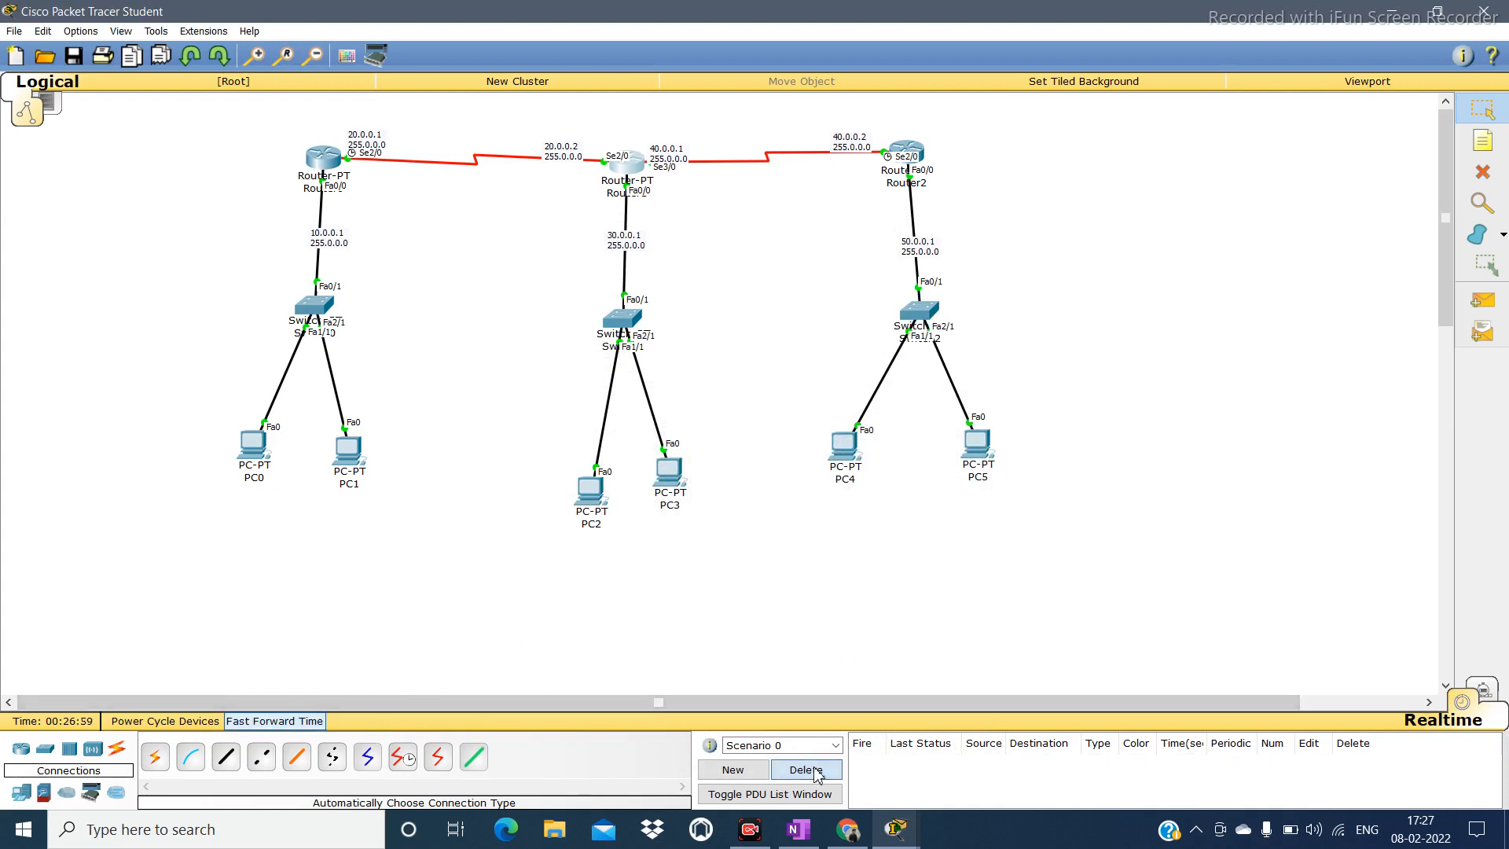
Display Router2's IP routing table and examine the OSPF routes for networks 10.0.0.0, 20.0.0.0 and 30.0.0.0.
left_click(910, 154)
key("Return")
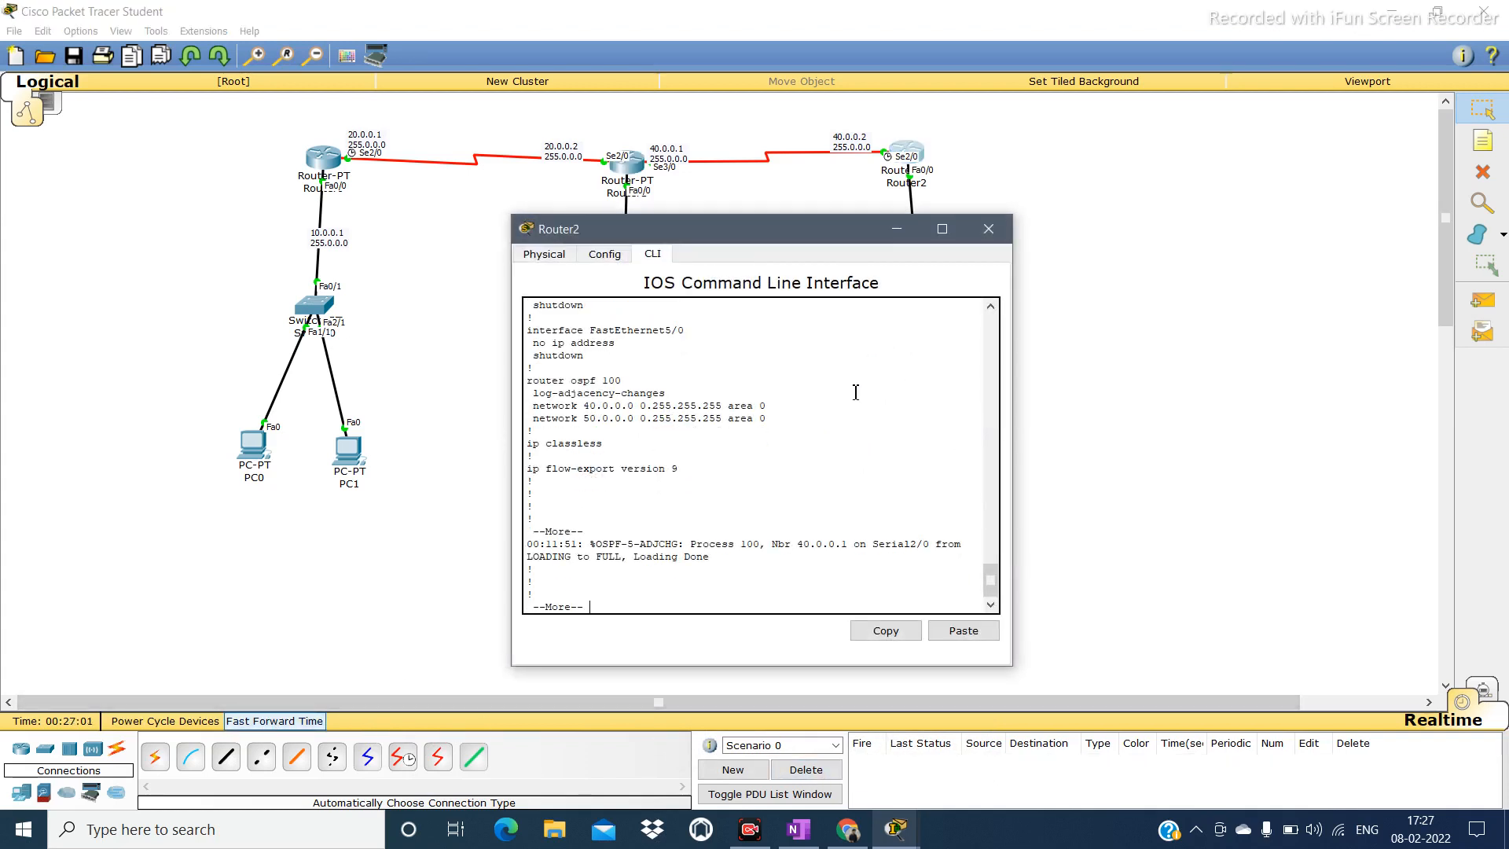
key("Return")
type("sh")
key("Tab")
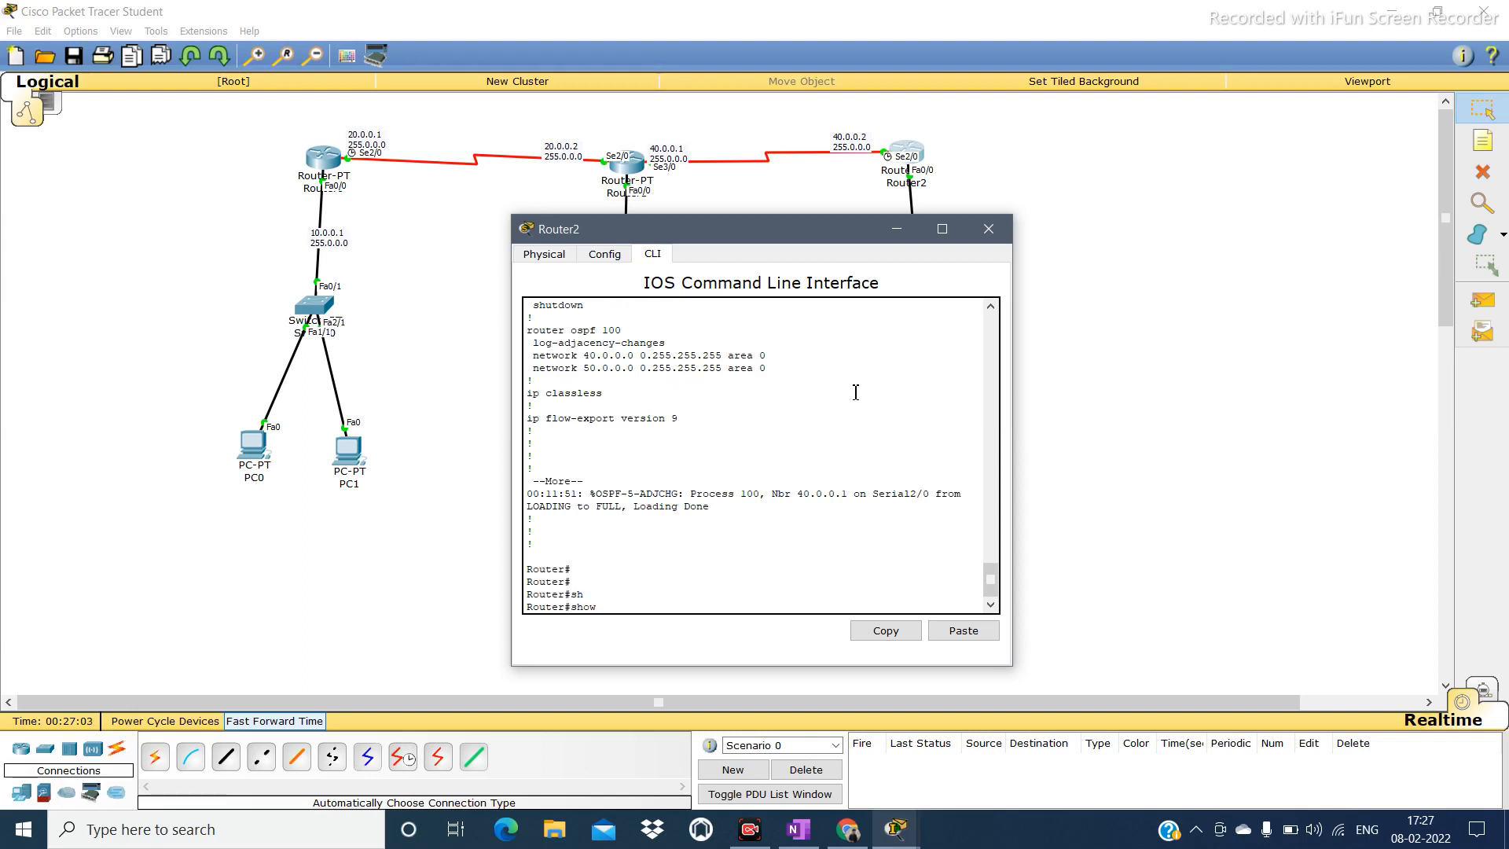
type("ip ro")
key("Tab")
key("Return")
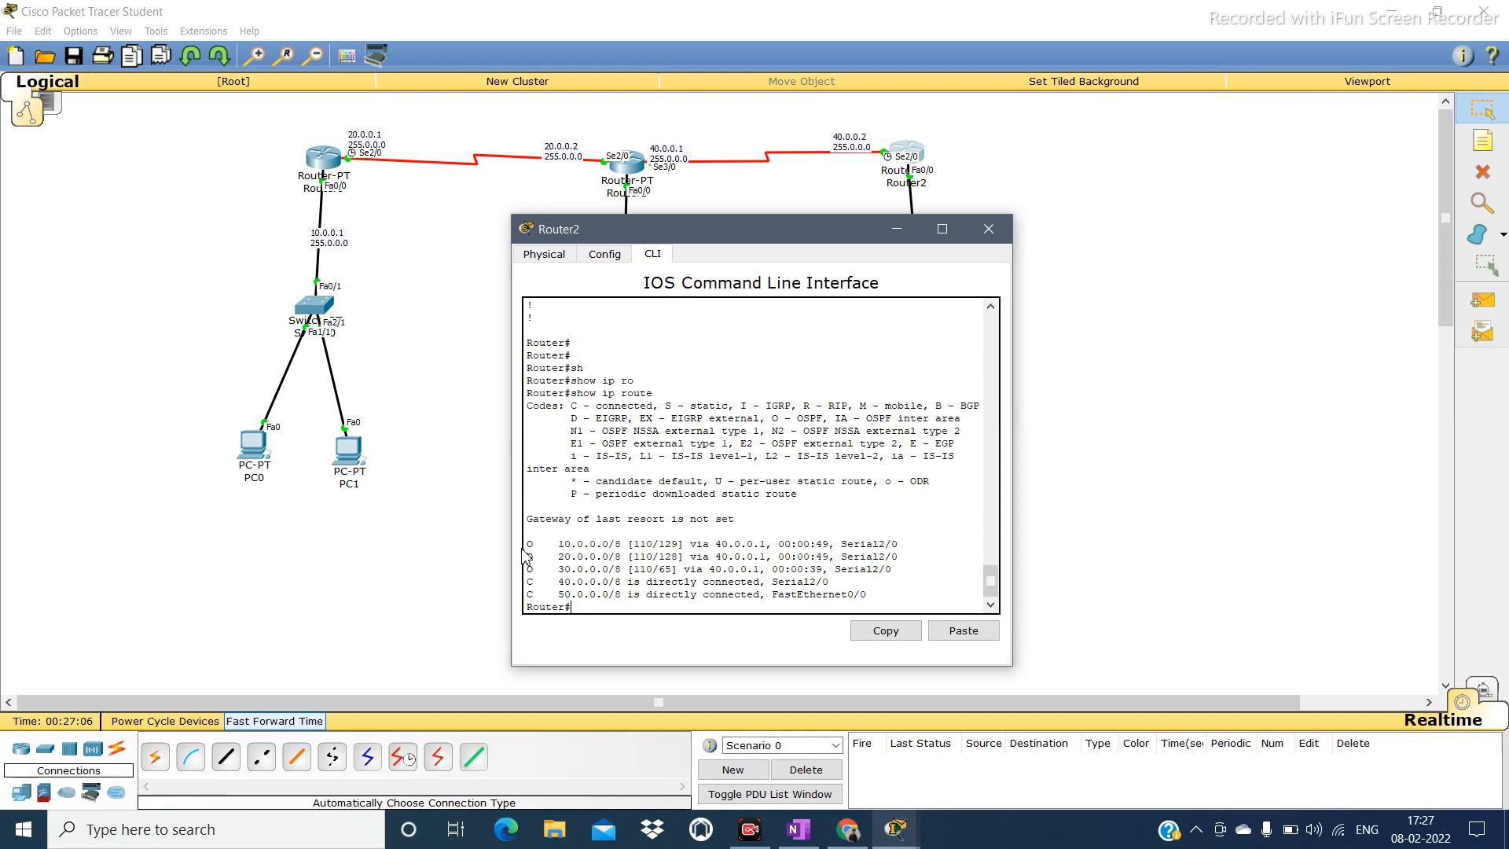
left_click_drag(530, 548, 625, 570)
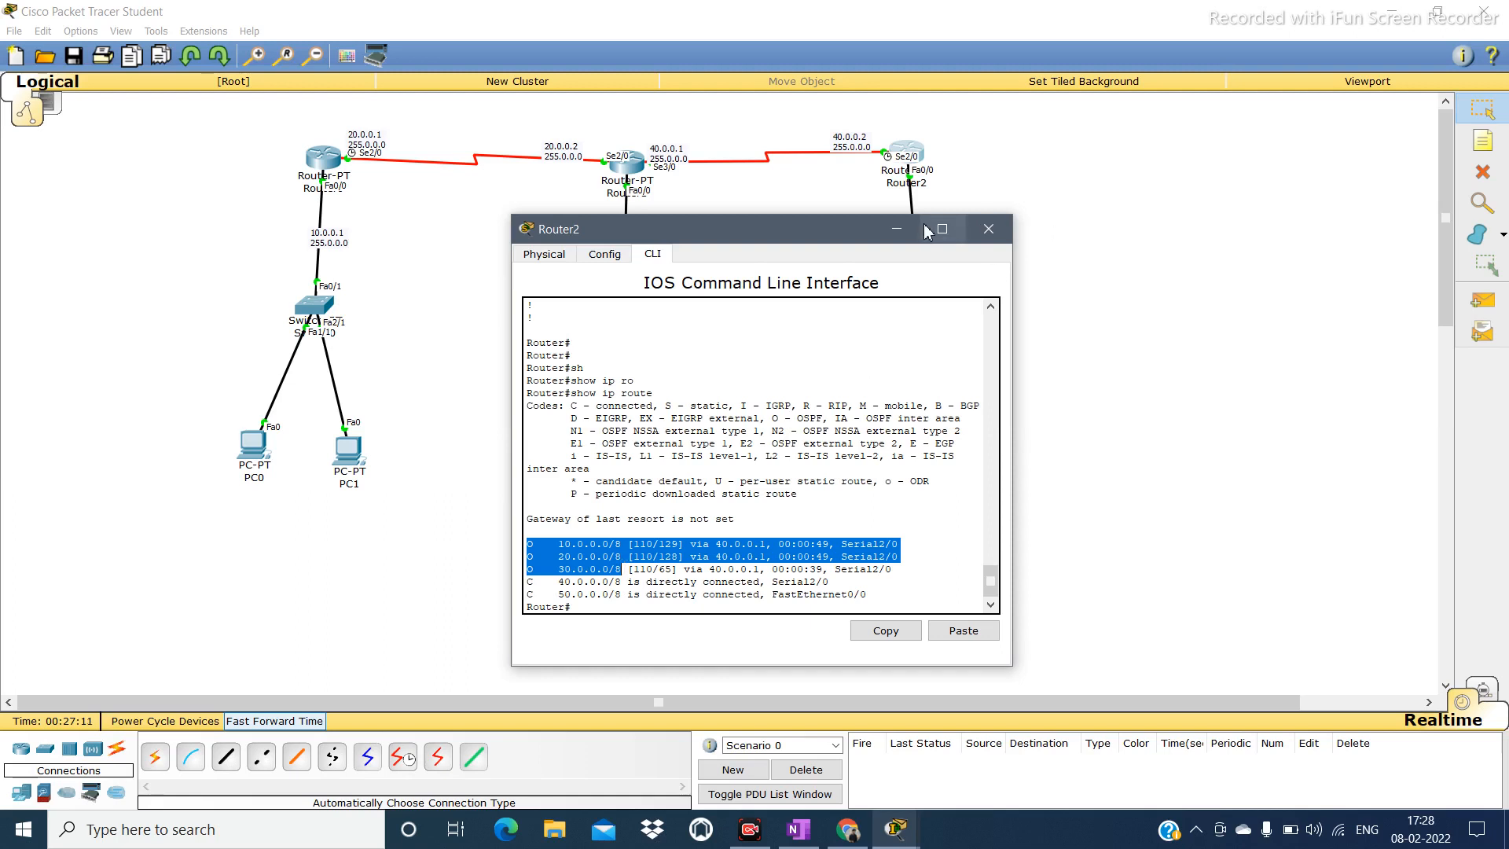
Minimize the Router2 window and reposition the 10.0.0.1, 20.0.0.2 and 30.0.0.1 address labels beside their links.
left_click(896, 229)
left_click_drag(322, 243, 295, 240)
left_click_drag(556, 155, 548, 153)
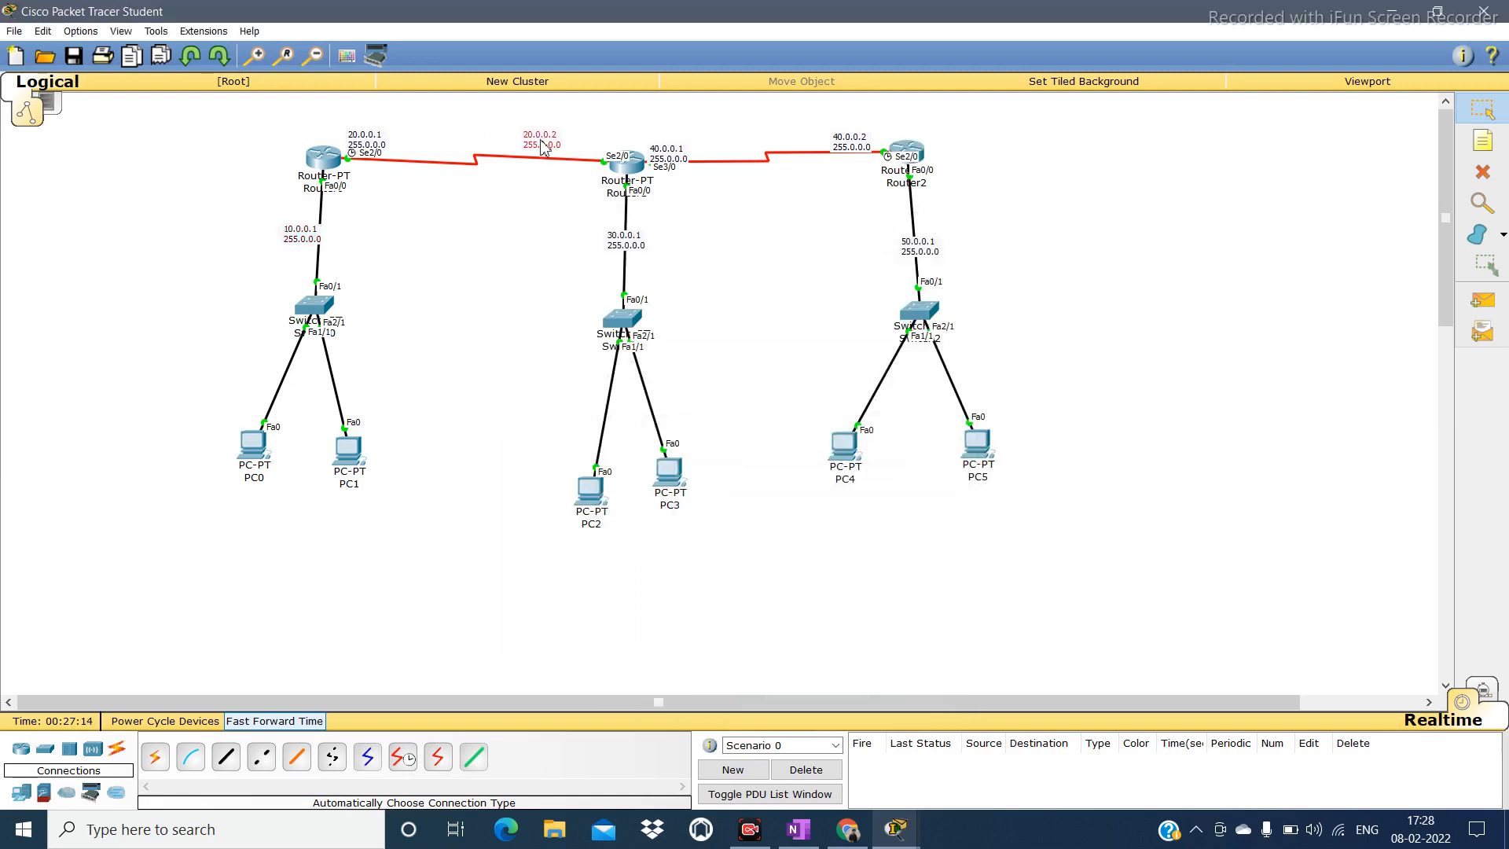
left_click_drag(628, 247, 606, 276)
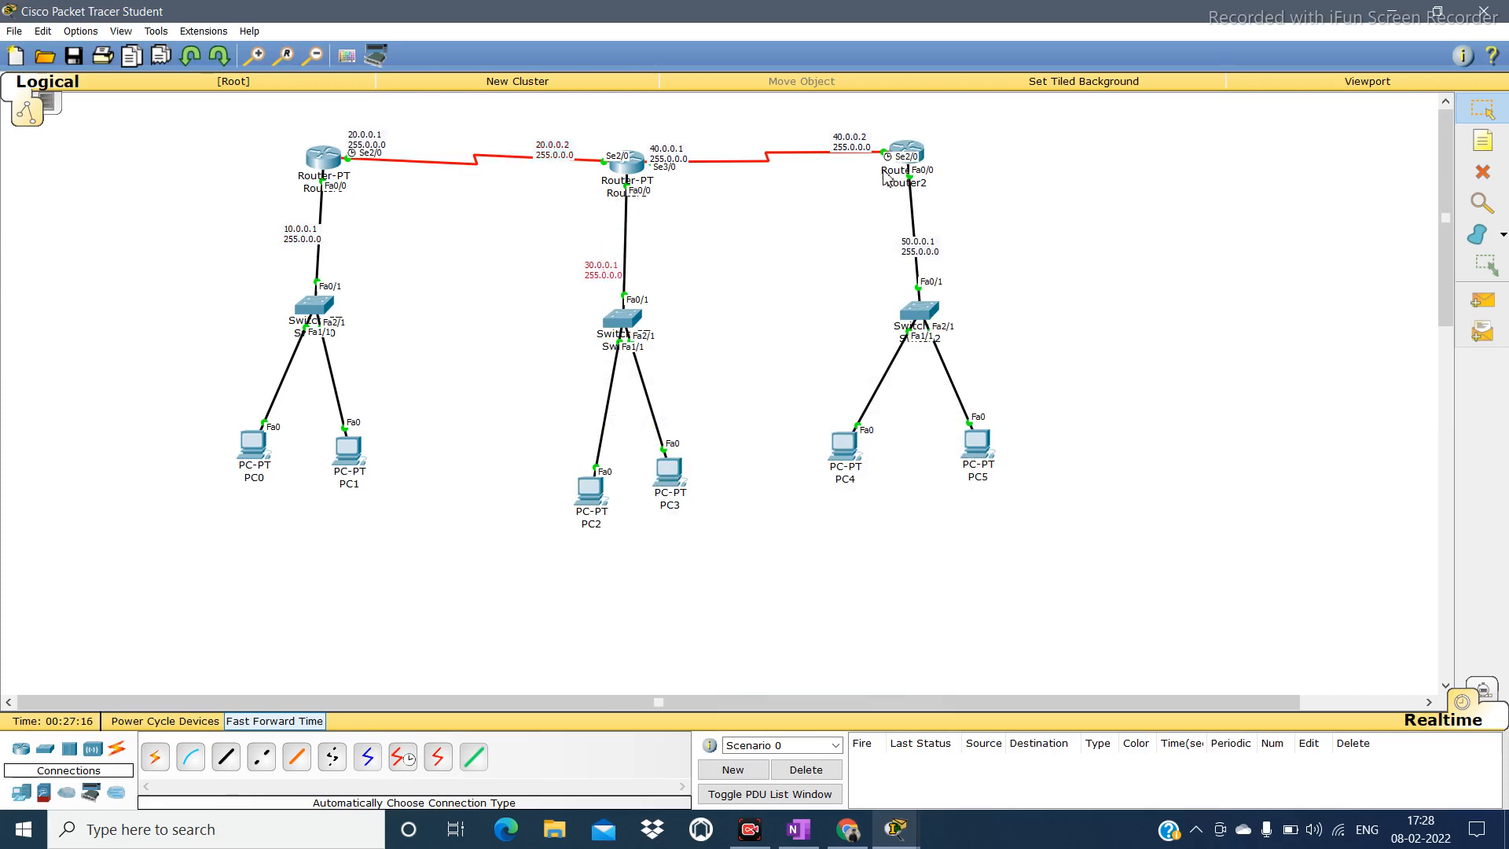
Reopen Router2's routing table, check the metrics and next hops of its OSPF routes, and minimize the window.
left_click(907, 152)
left_click(622, 572)
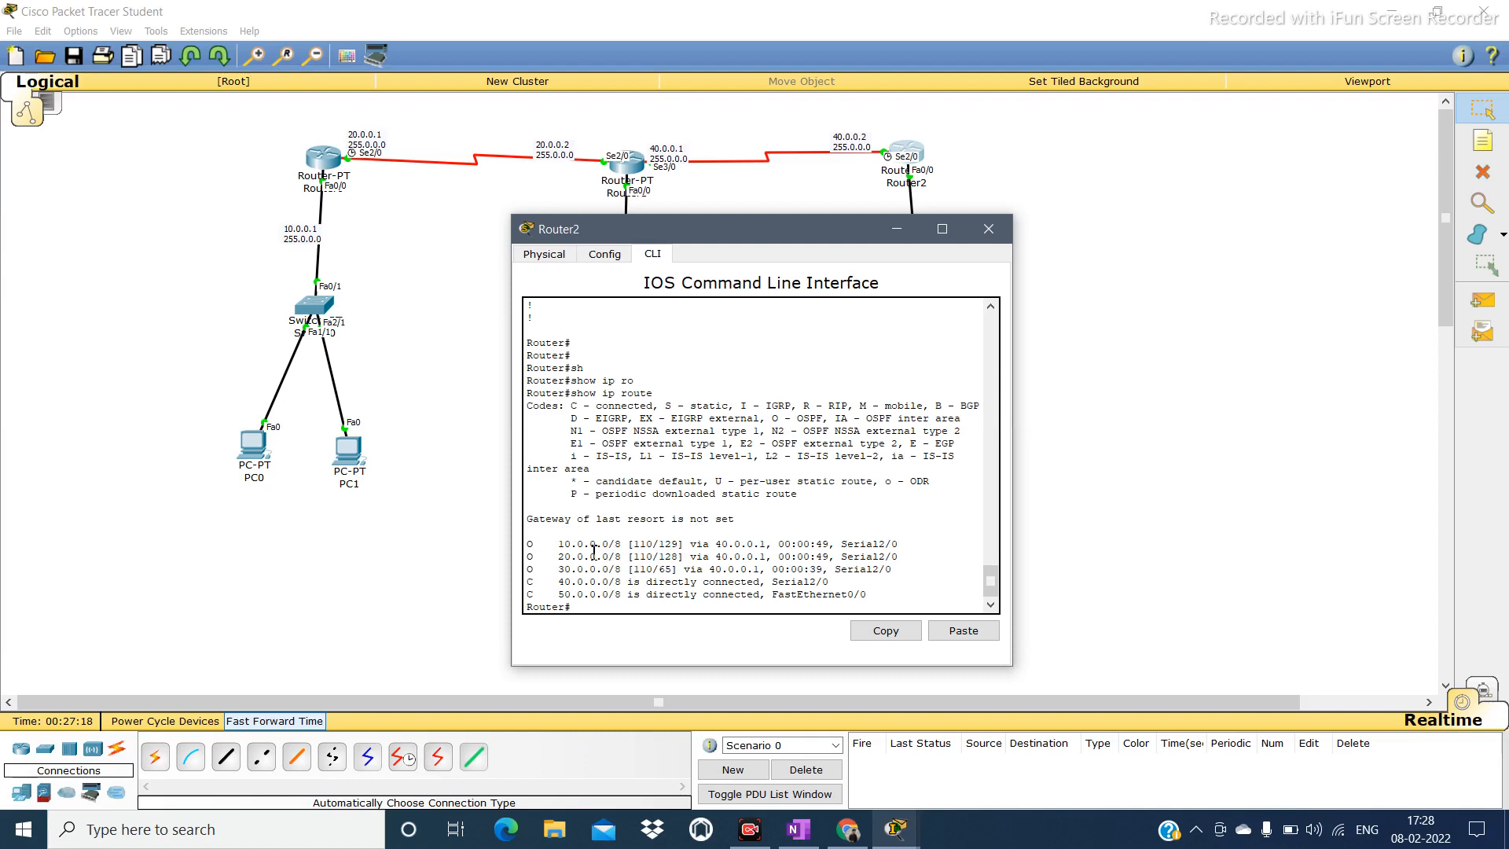
left_click_drag(691, 544, 663, 544)
left_click(684, 561)
mouse_move(684, 562)
left_mouse_down()
mouse_move(662, 562)
mouse_move(666, 574)
left_mouse_up()
left_click(680, 574)
left_click(896, 229)
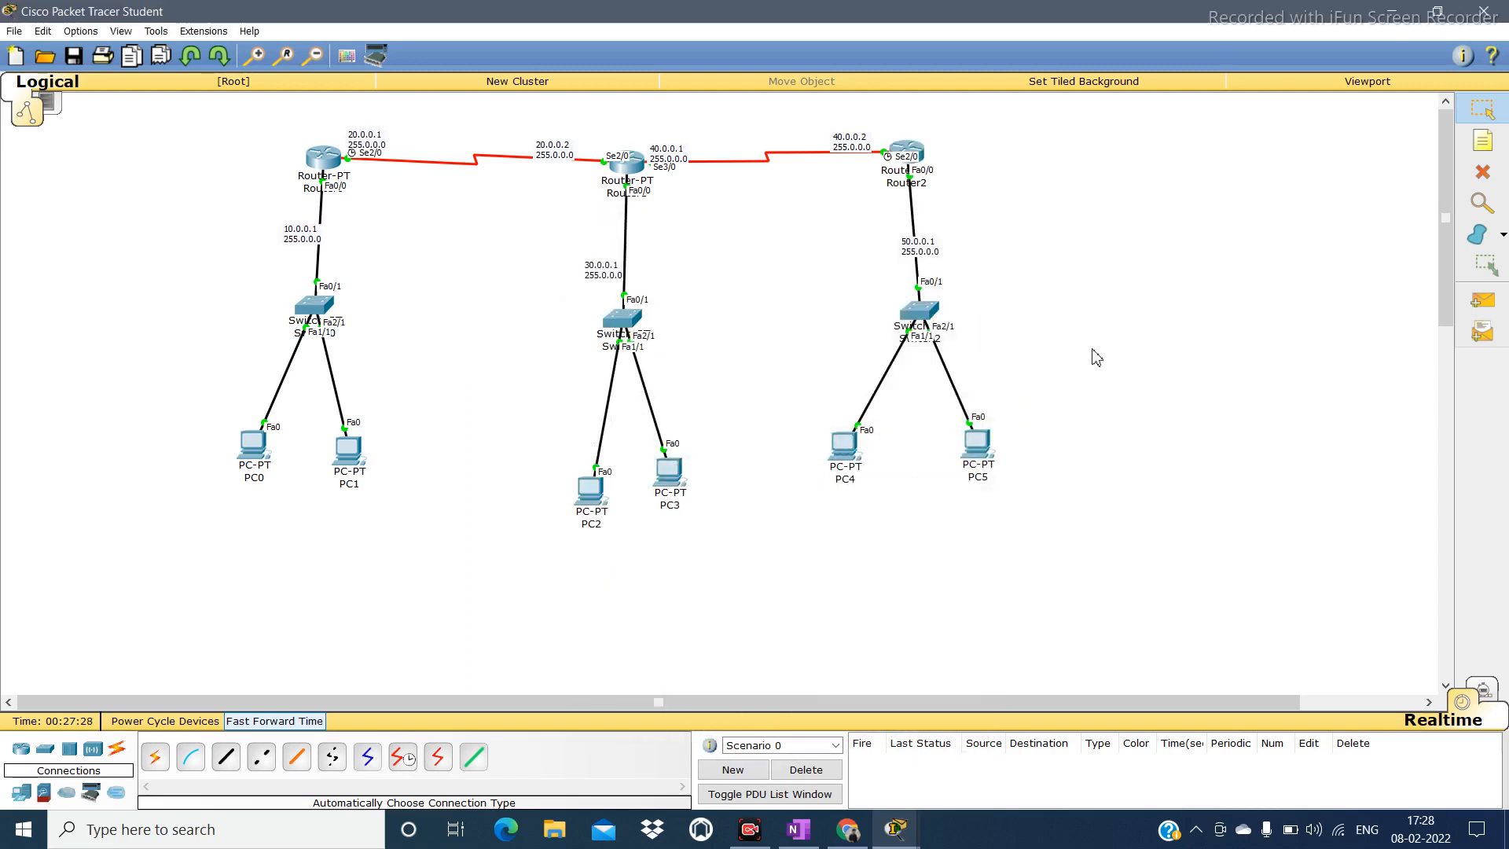
Test connectivity by sending two simple PDUs from PC1 to PC4.
key("p")
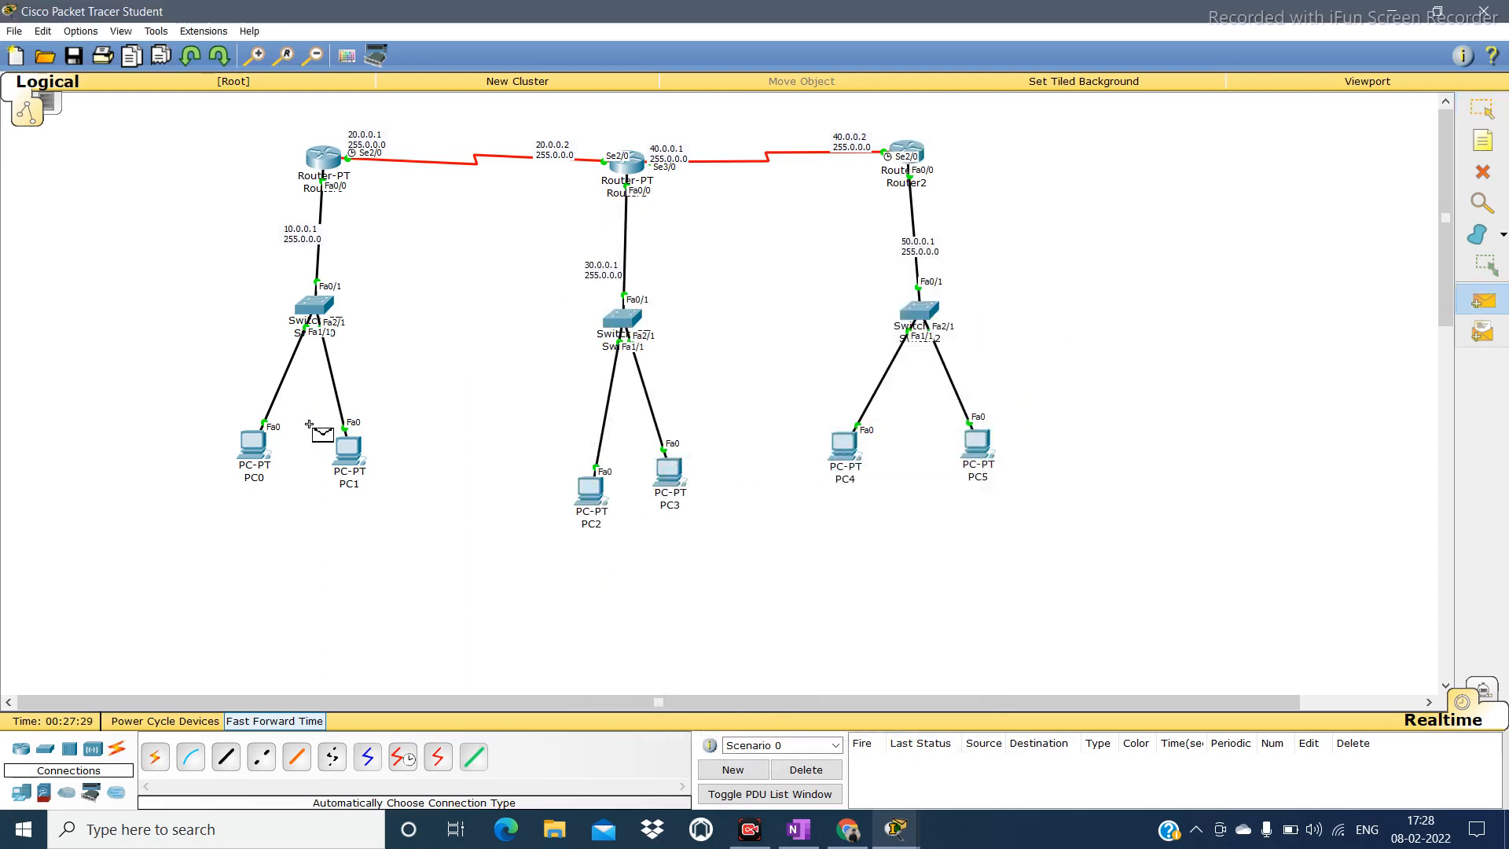
left_click(353, 450)
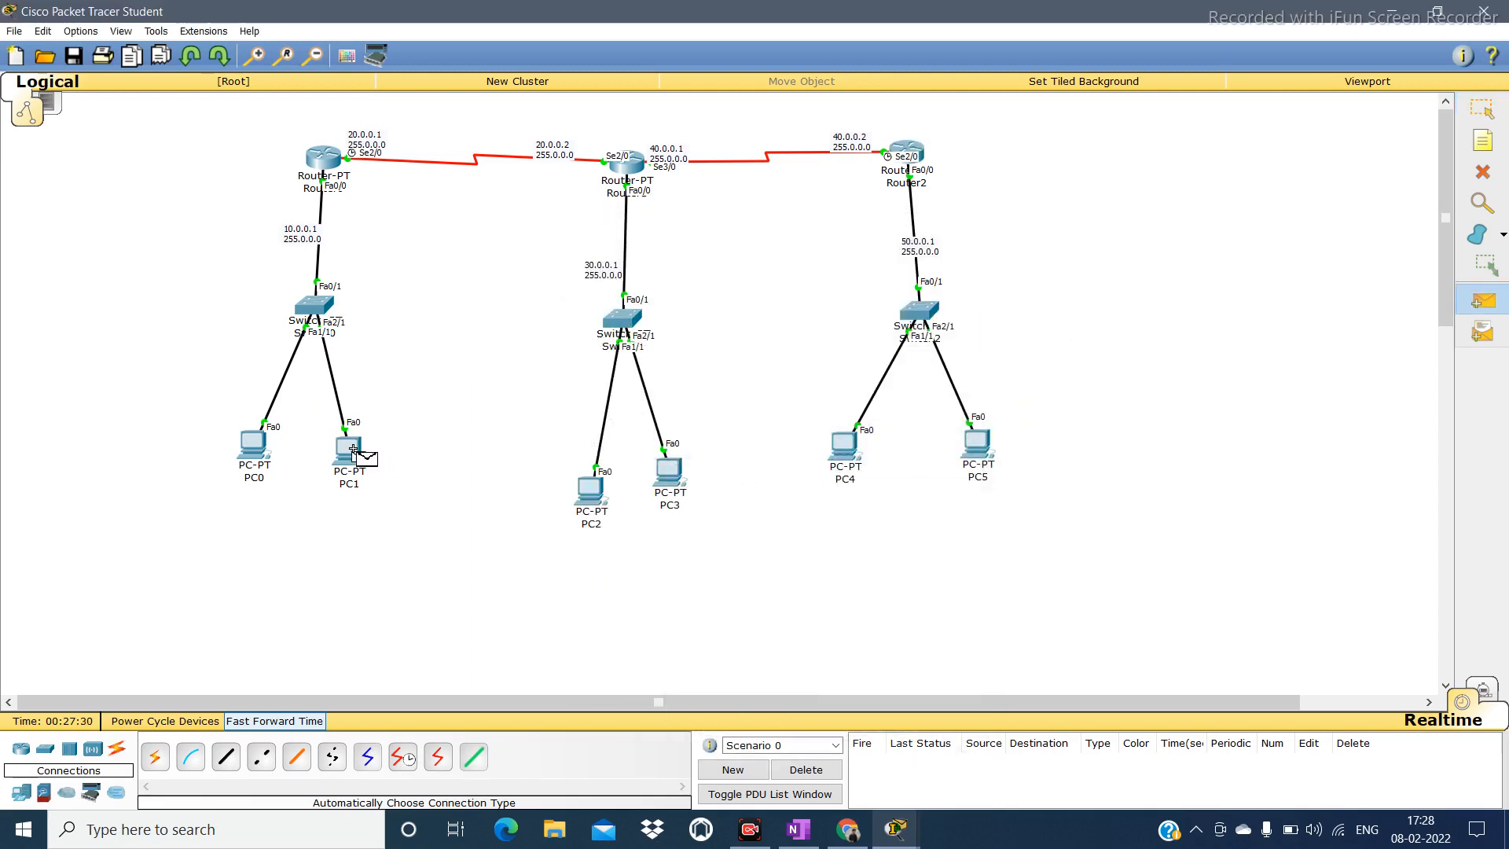
left_click(835, 443)
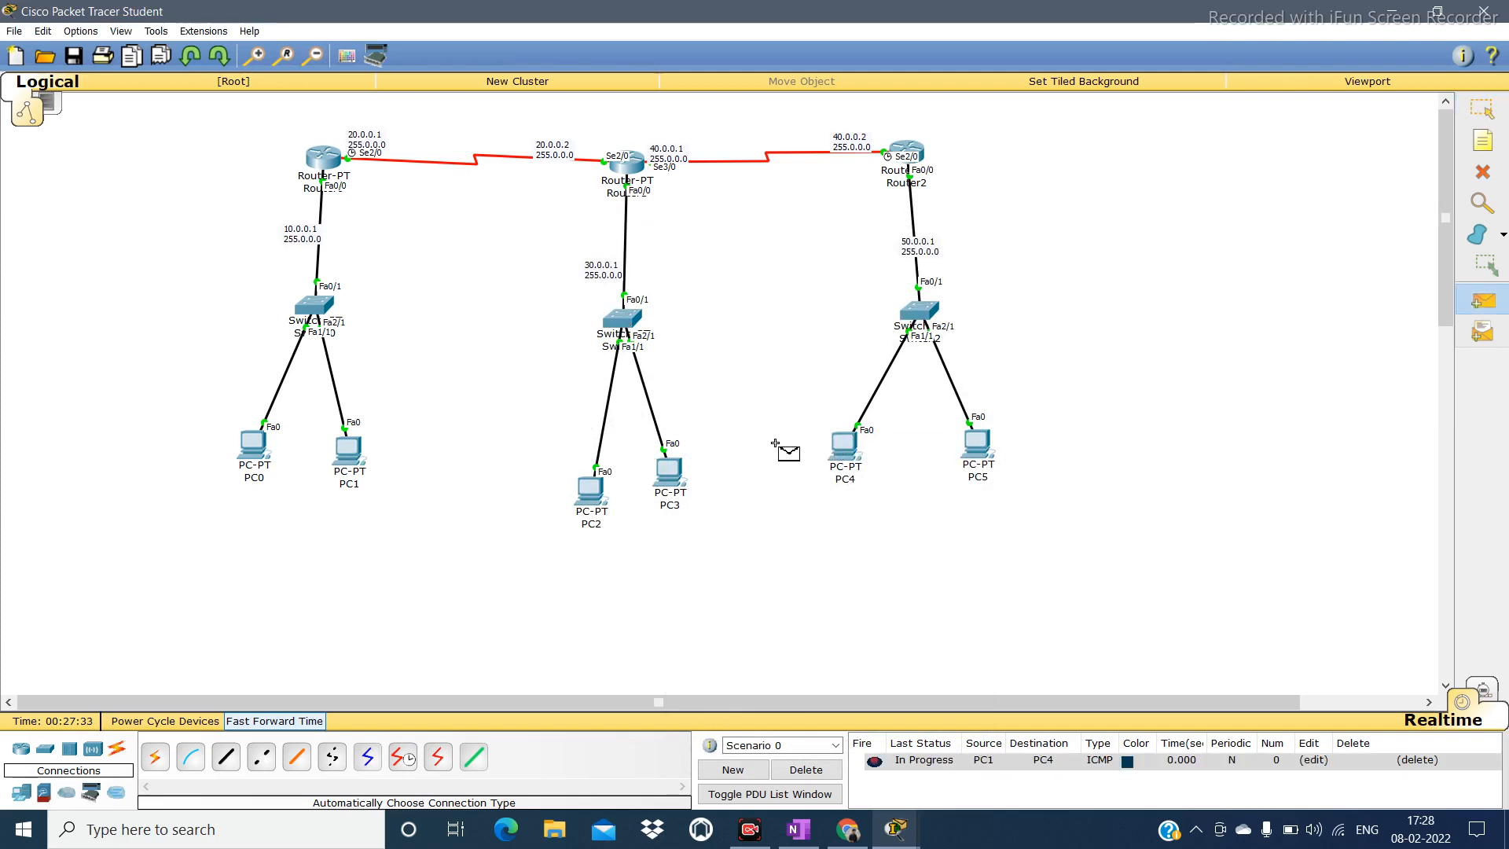
left_click(349, 450)
left_click(848, 446)
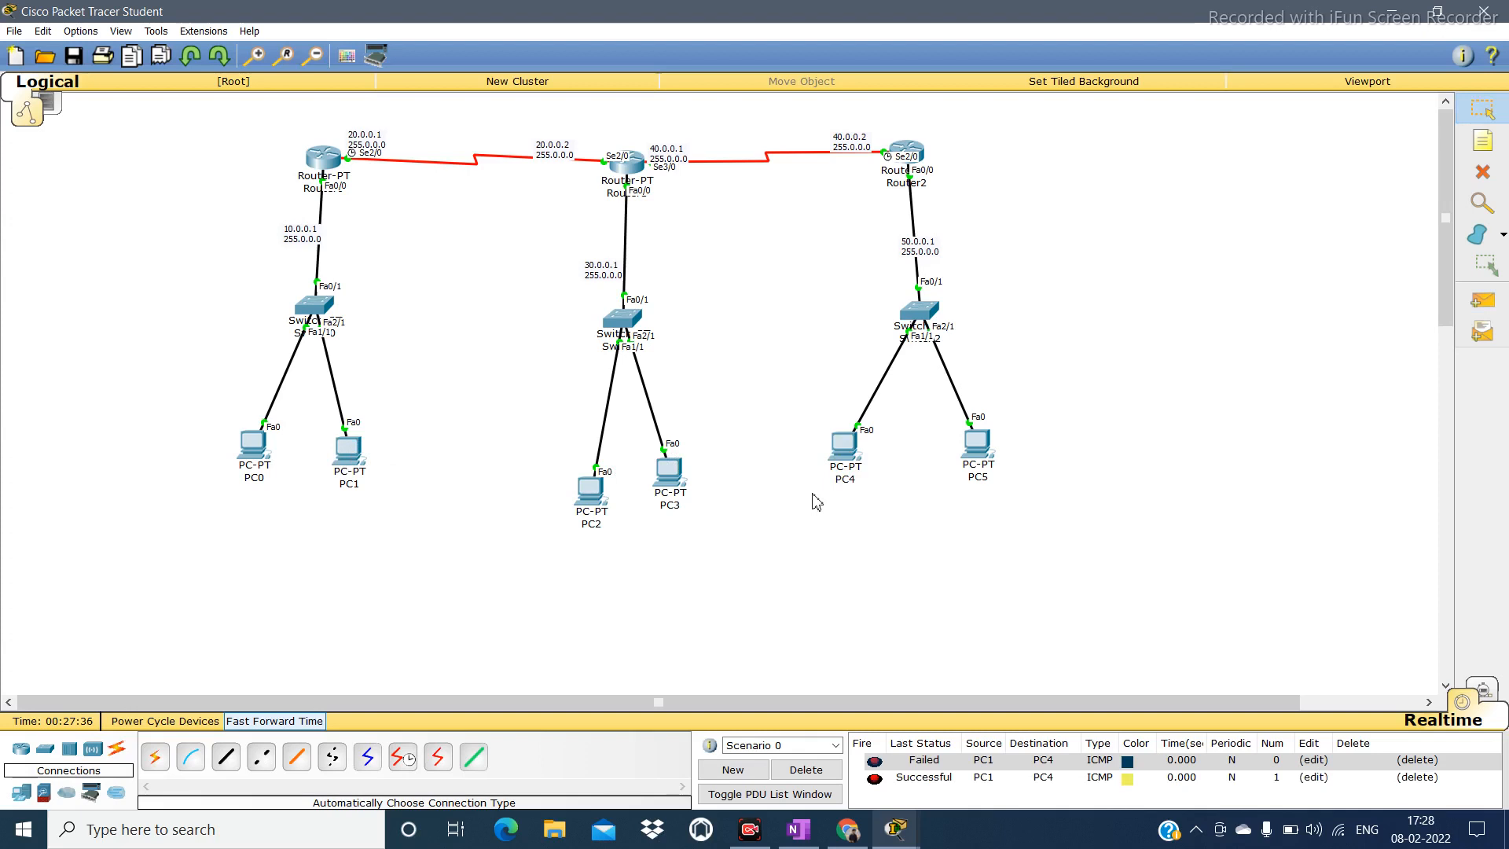
Send a simple PDU from PC1 to PC5 to test connectivity.
key("p")
left_click(356, 451)
left_click(984, 447)
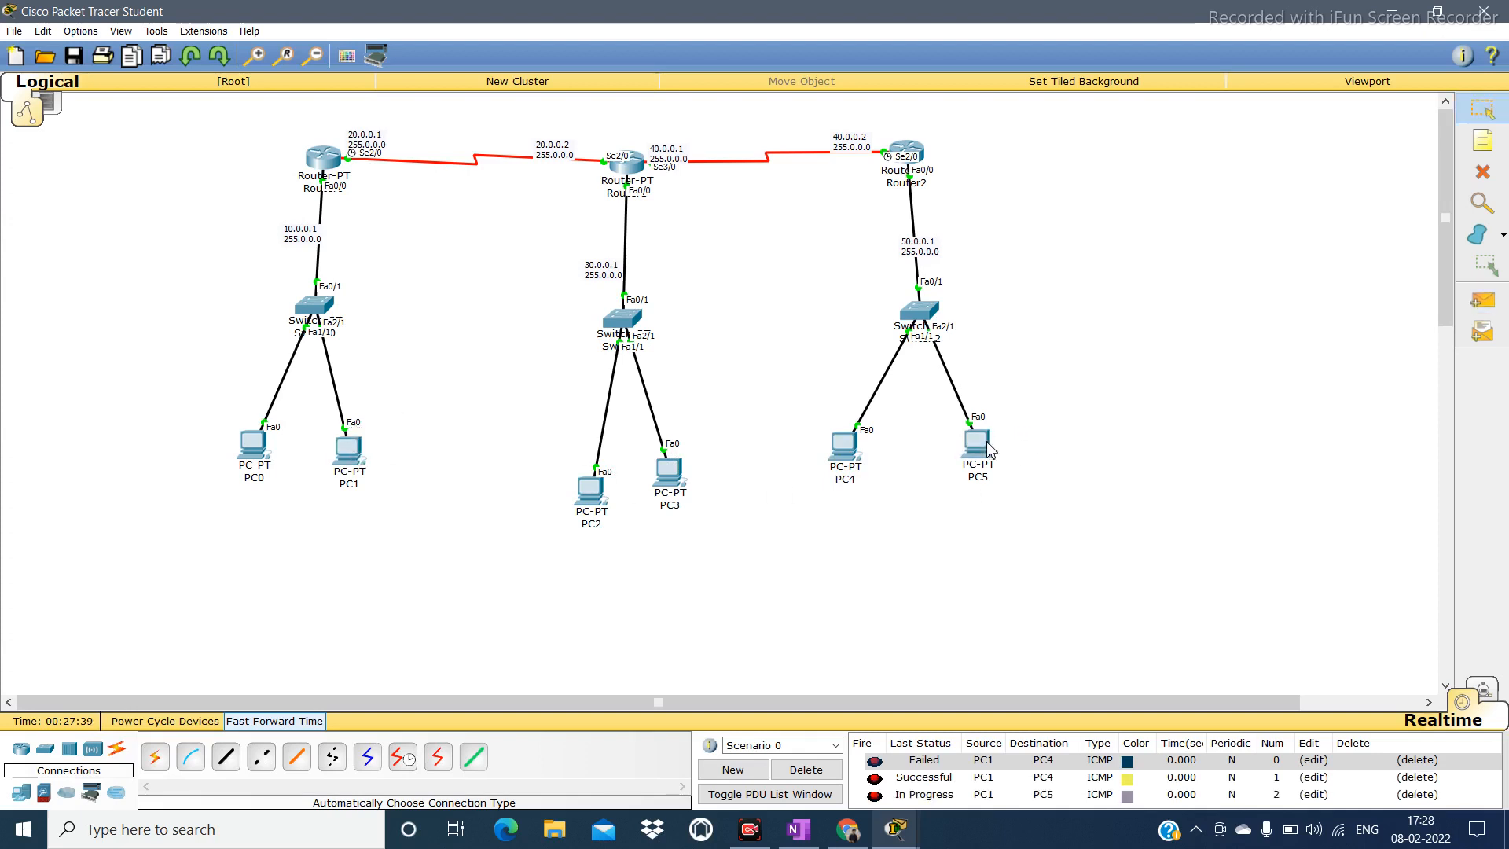
Delete the scenario's PDU tests and send a fresh simple PDU from PC1 to PC5.
left_click(802, 769)
key("p")
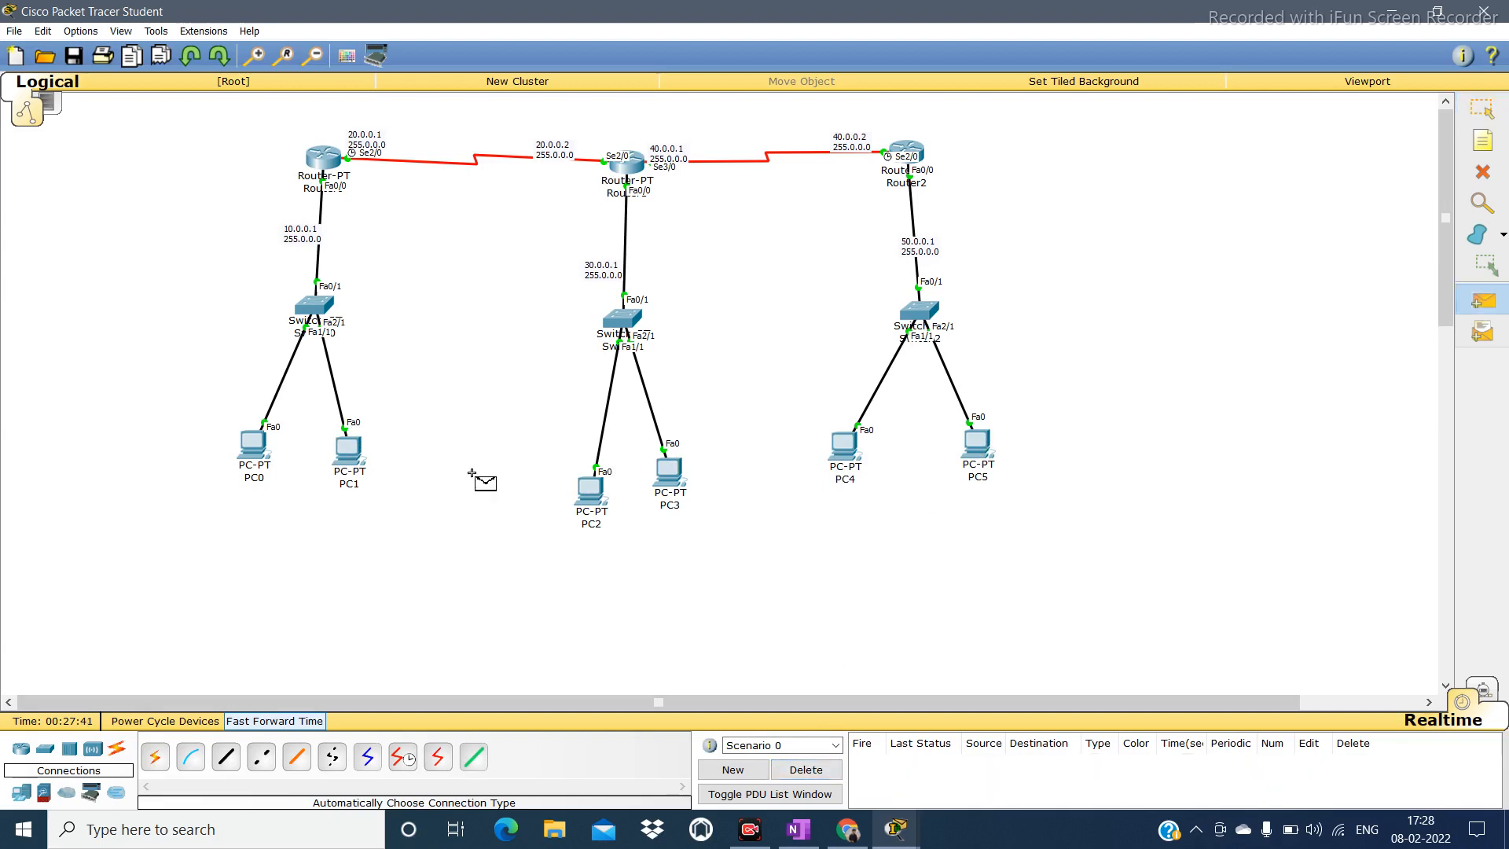
left_click(352, 447)
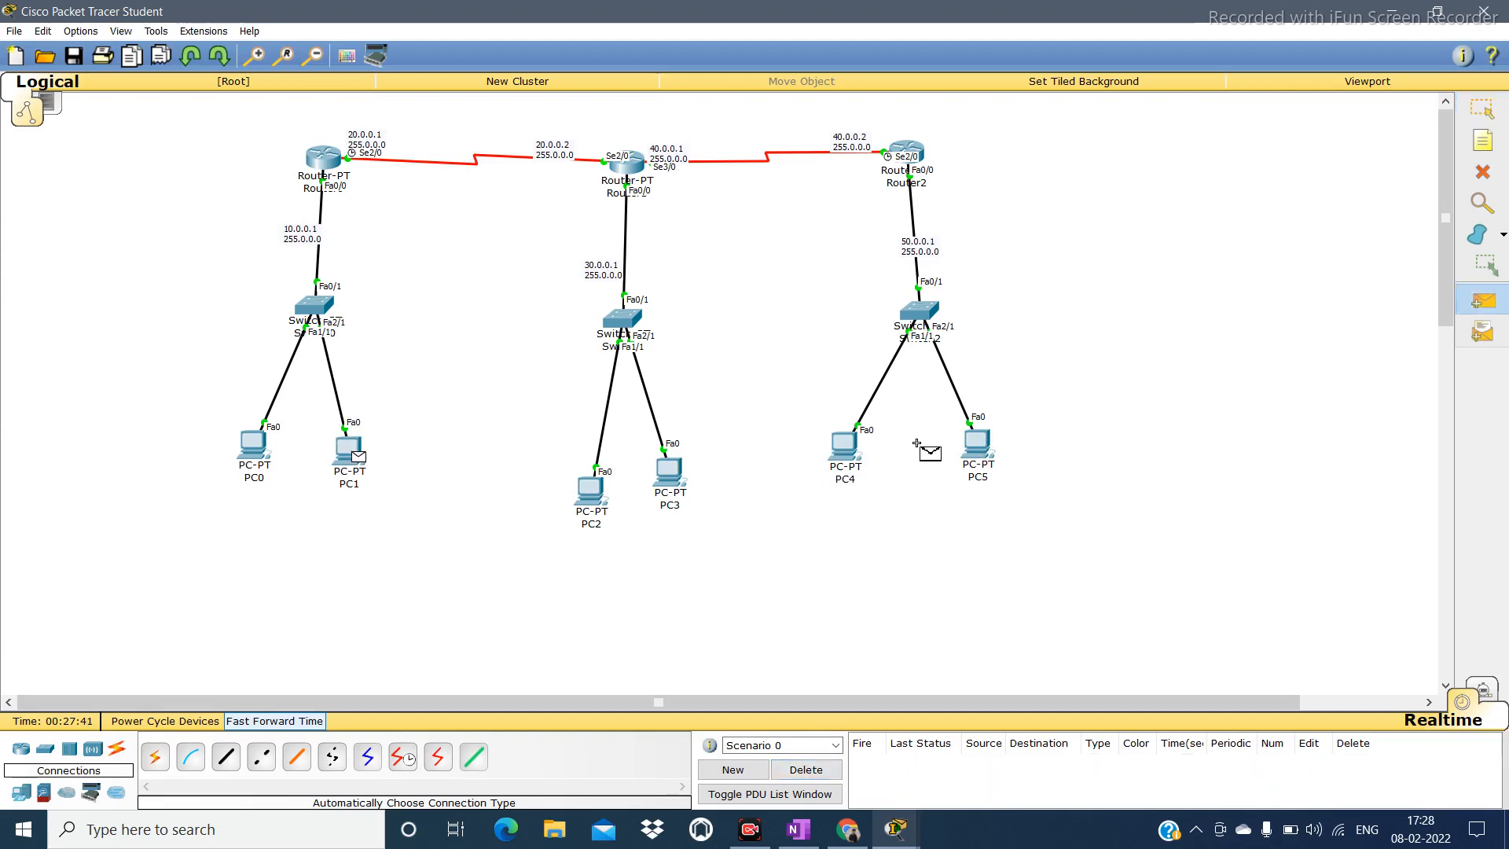
left_click(981, 447)
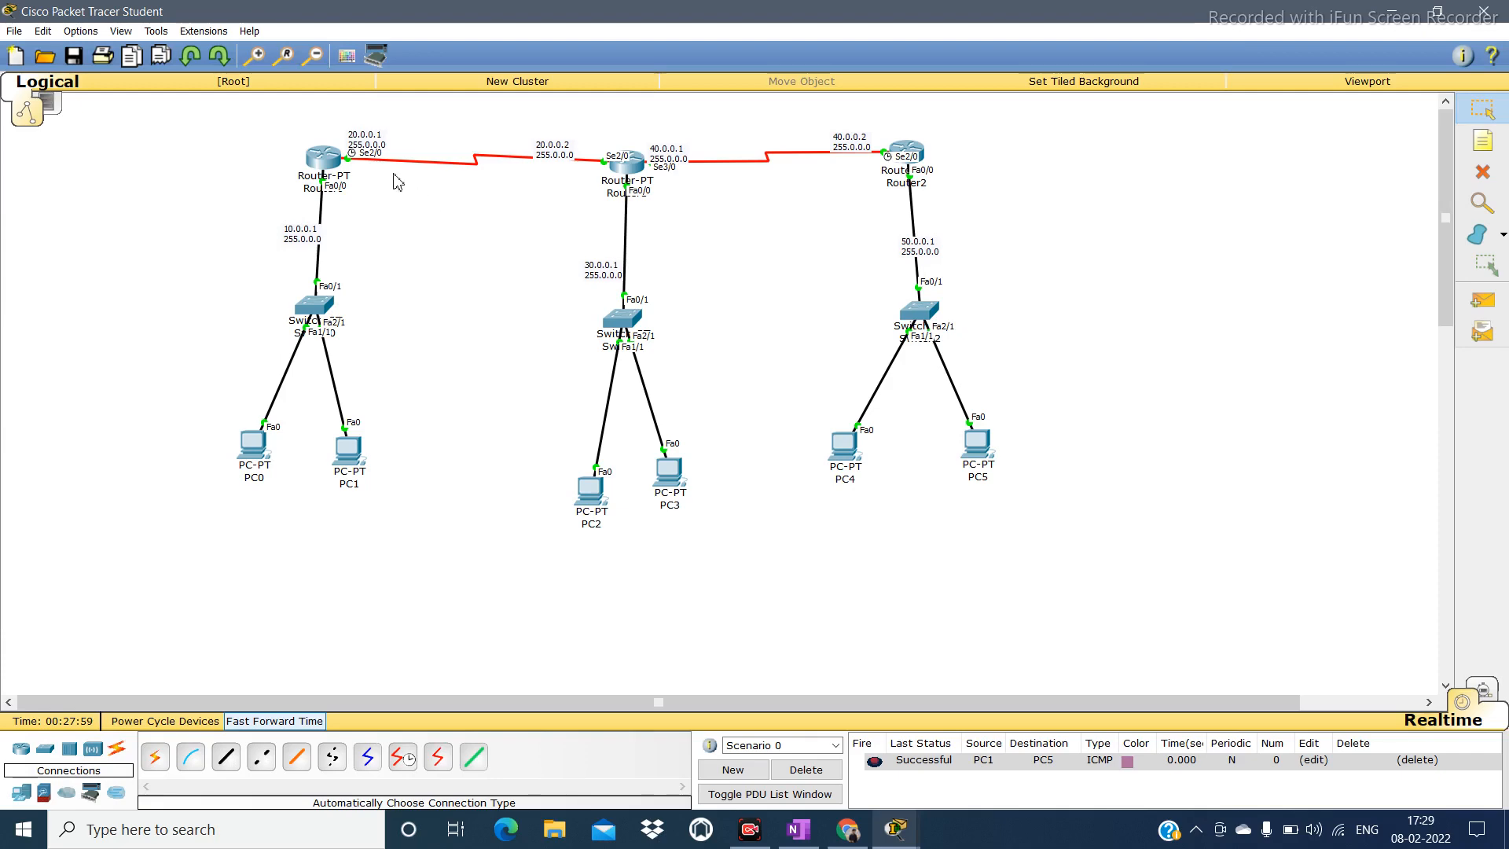
Open Router0's command line and display its routing protocol settings with show ip protocols.
left_click(323, 157)
key("Return")
key("Return")
key("Return")
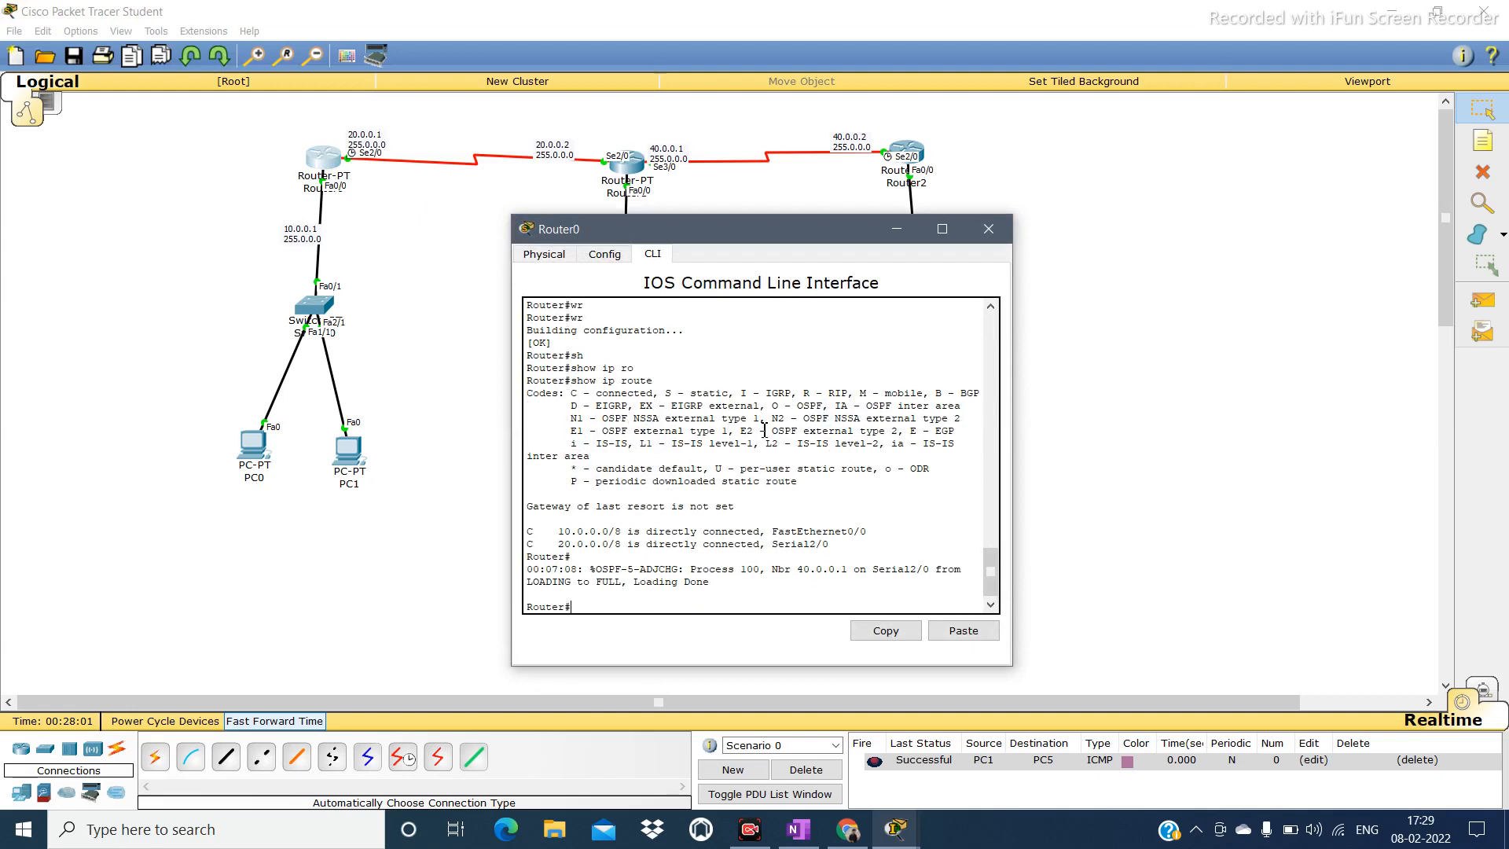
type("sh")
key("Tab")
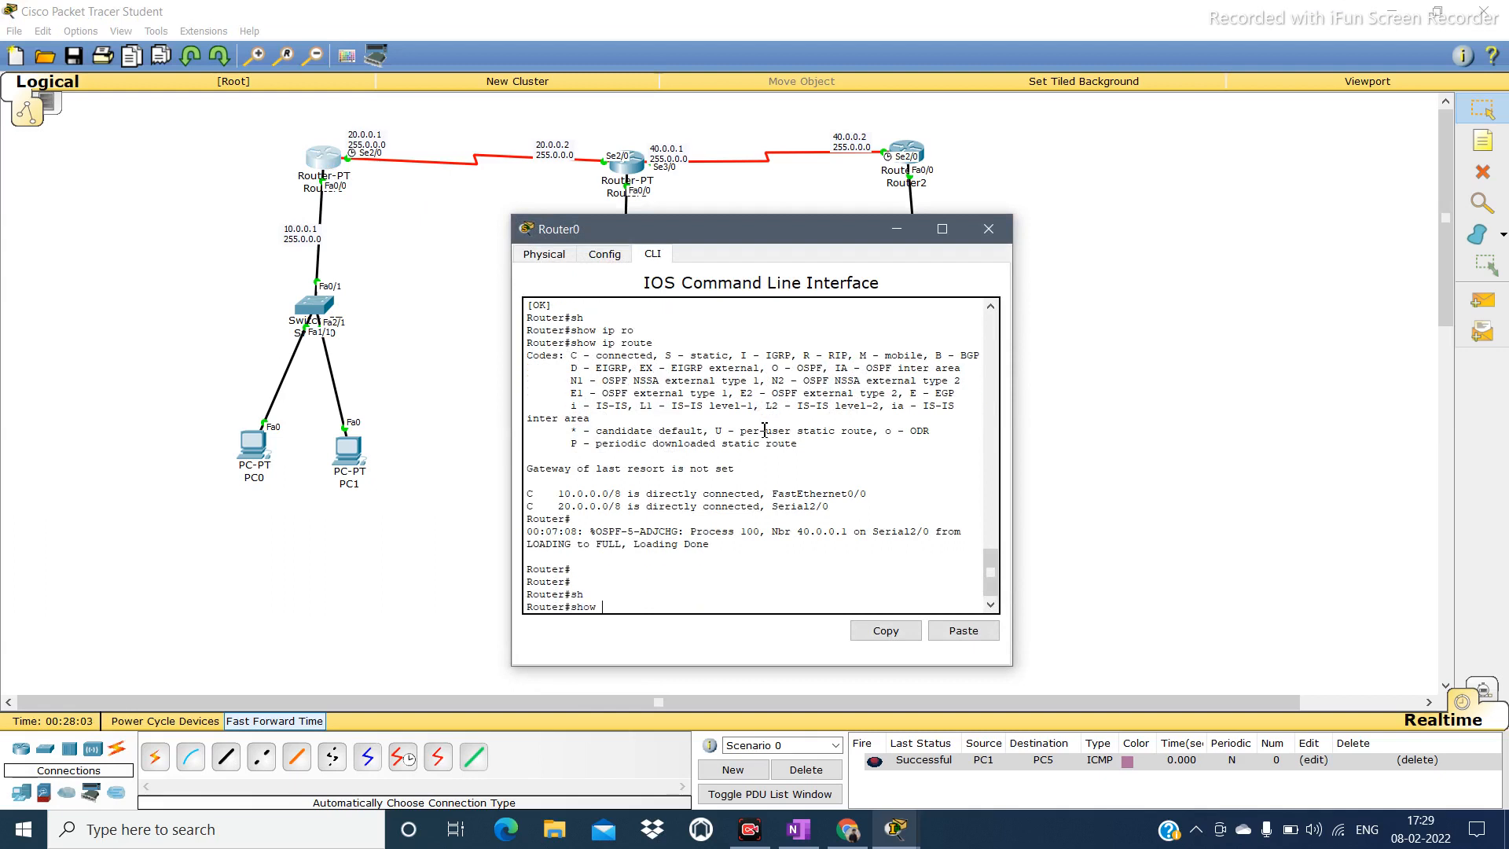
type("ip pro")
key("Tab")
key("Return")
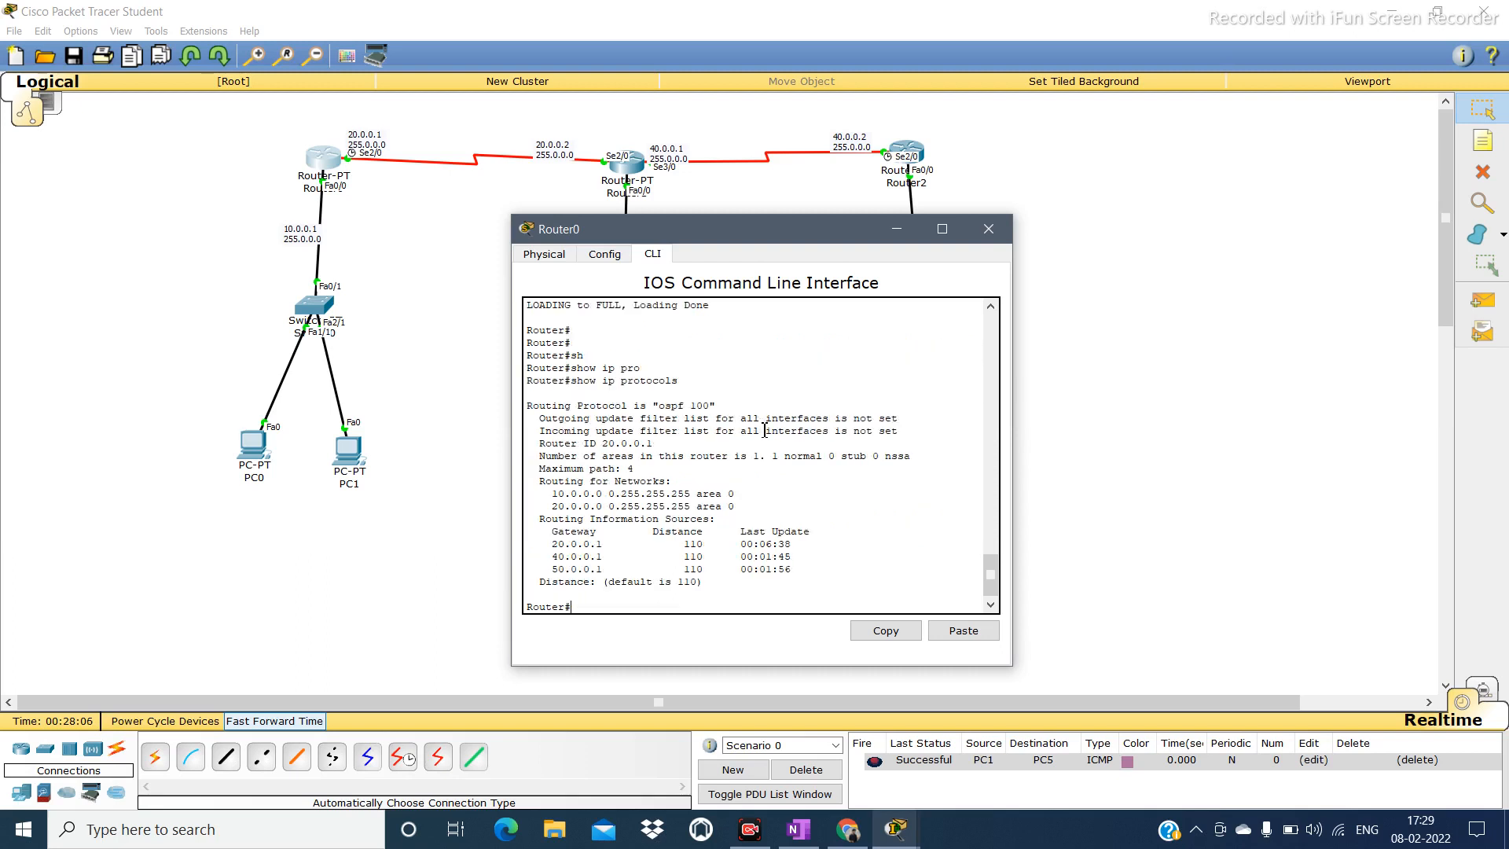
Examine the OSPF process number, router ID, advertised networks and routing information sources in Router0's protocol output.
left_click_drag(653, 407, 727, 410)
left_click(743, 443)
left_click_drag(538, 449, 664, 449)
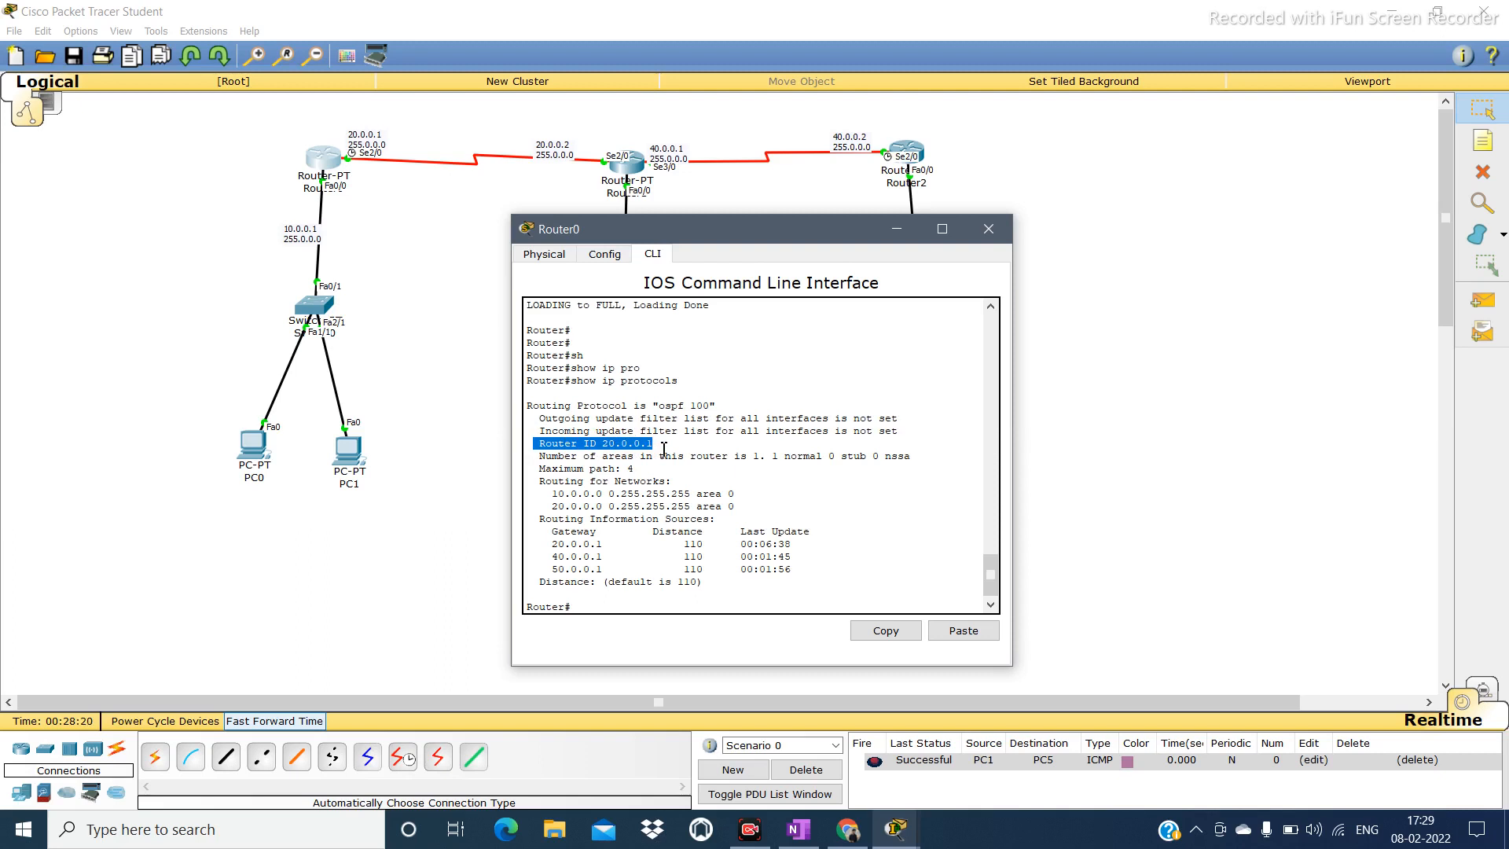
left_click(664, 448)
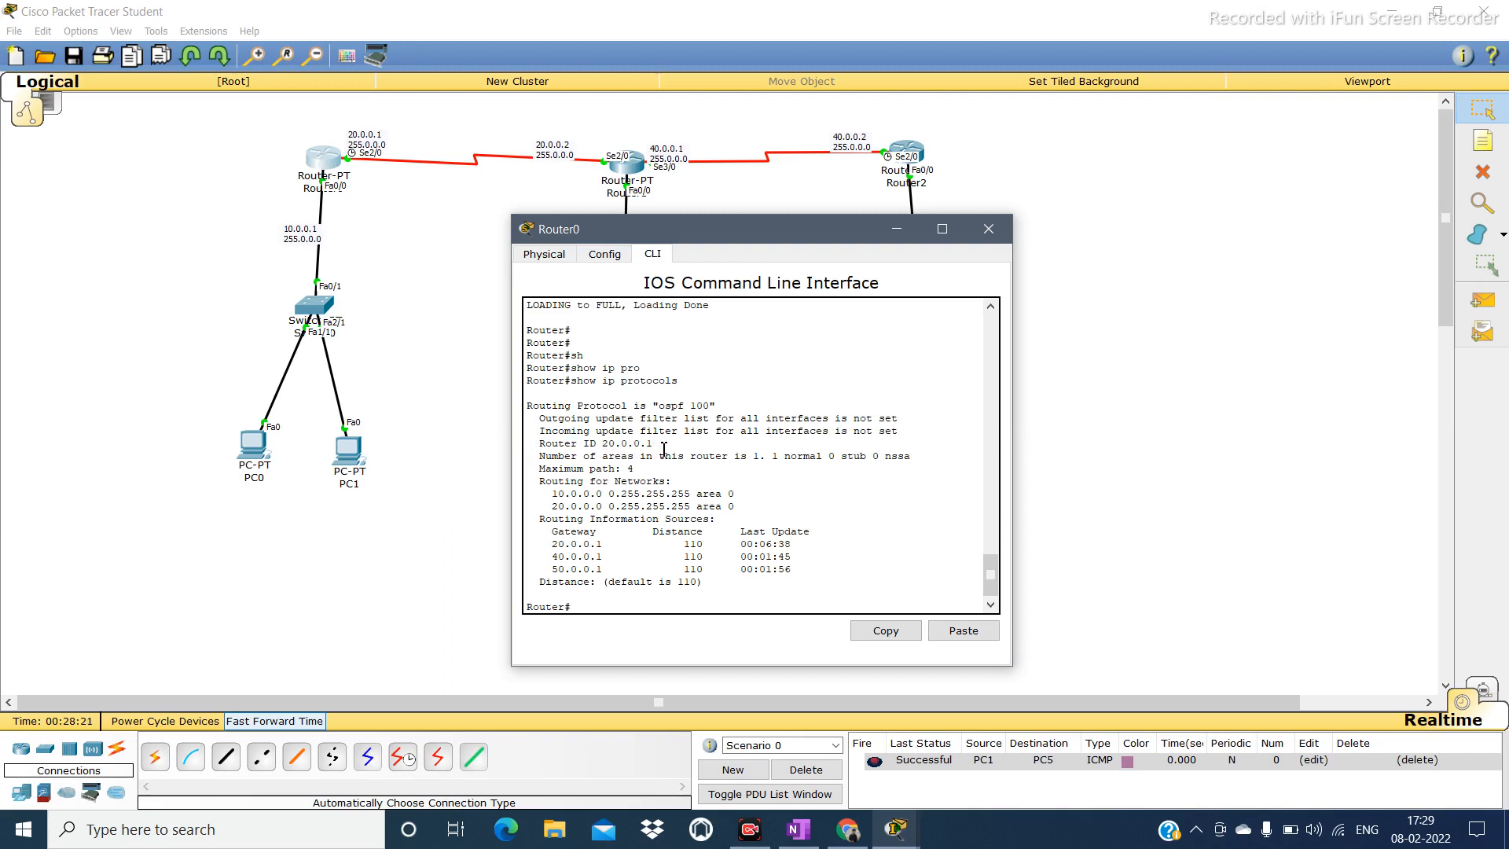
left_click_drag(602, 444, 662, 448)
left_click_drag(554, 494, 719, 574)
left_click(578, 544)
mouse_move(565, 544)
left_mouse_down()
mouse_move(598, 539)
mouse_move(578, 550)
mouse_move(585, 563)
left_mouse_up()
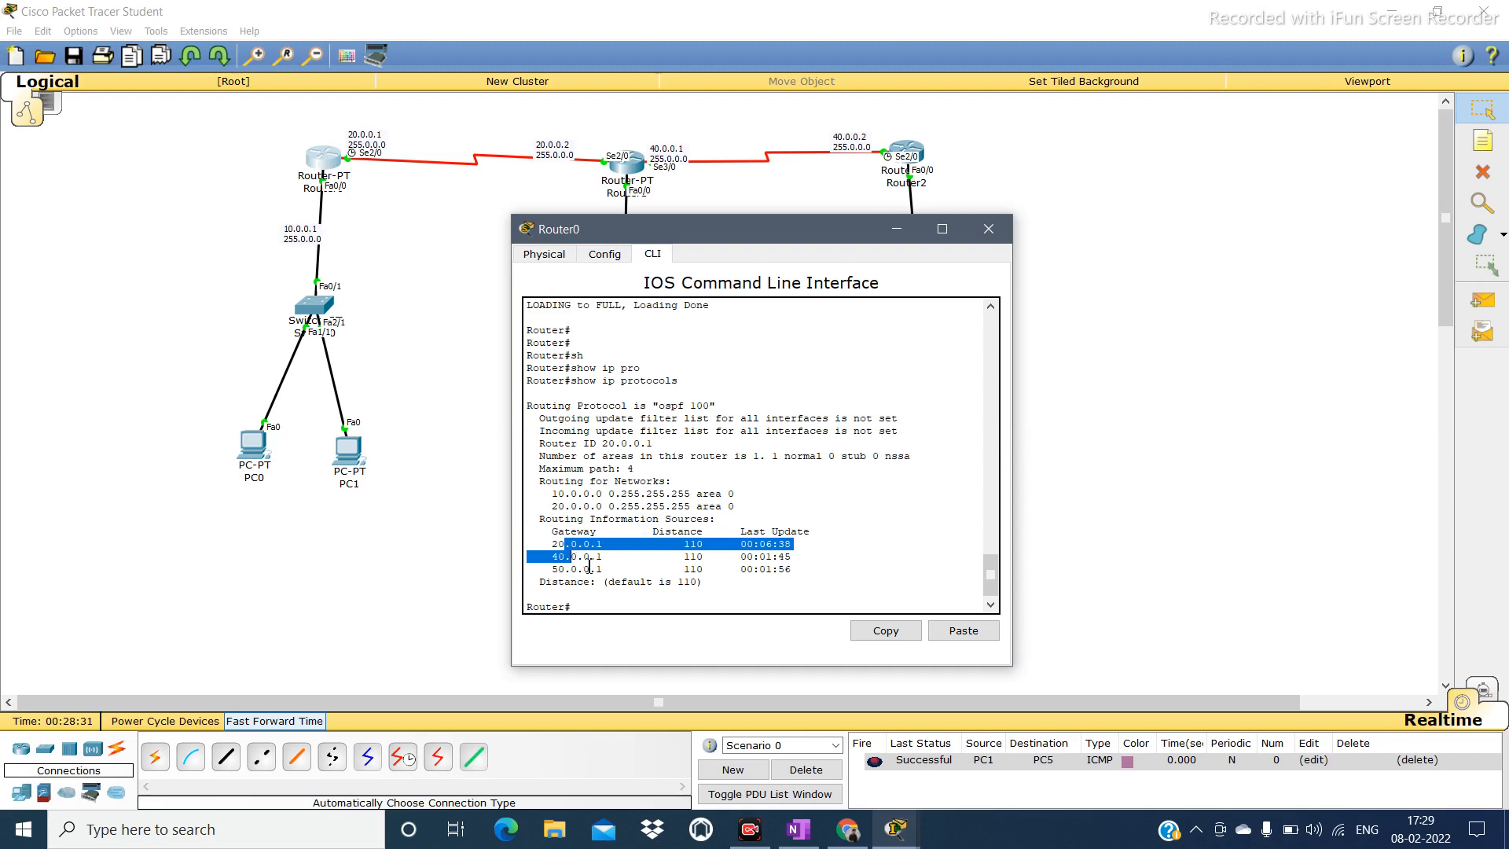
left_click(590, 566)
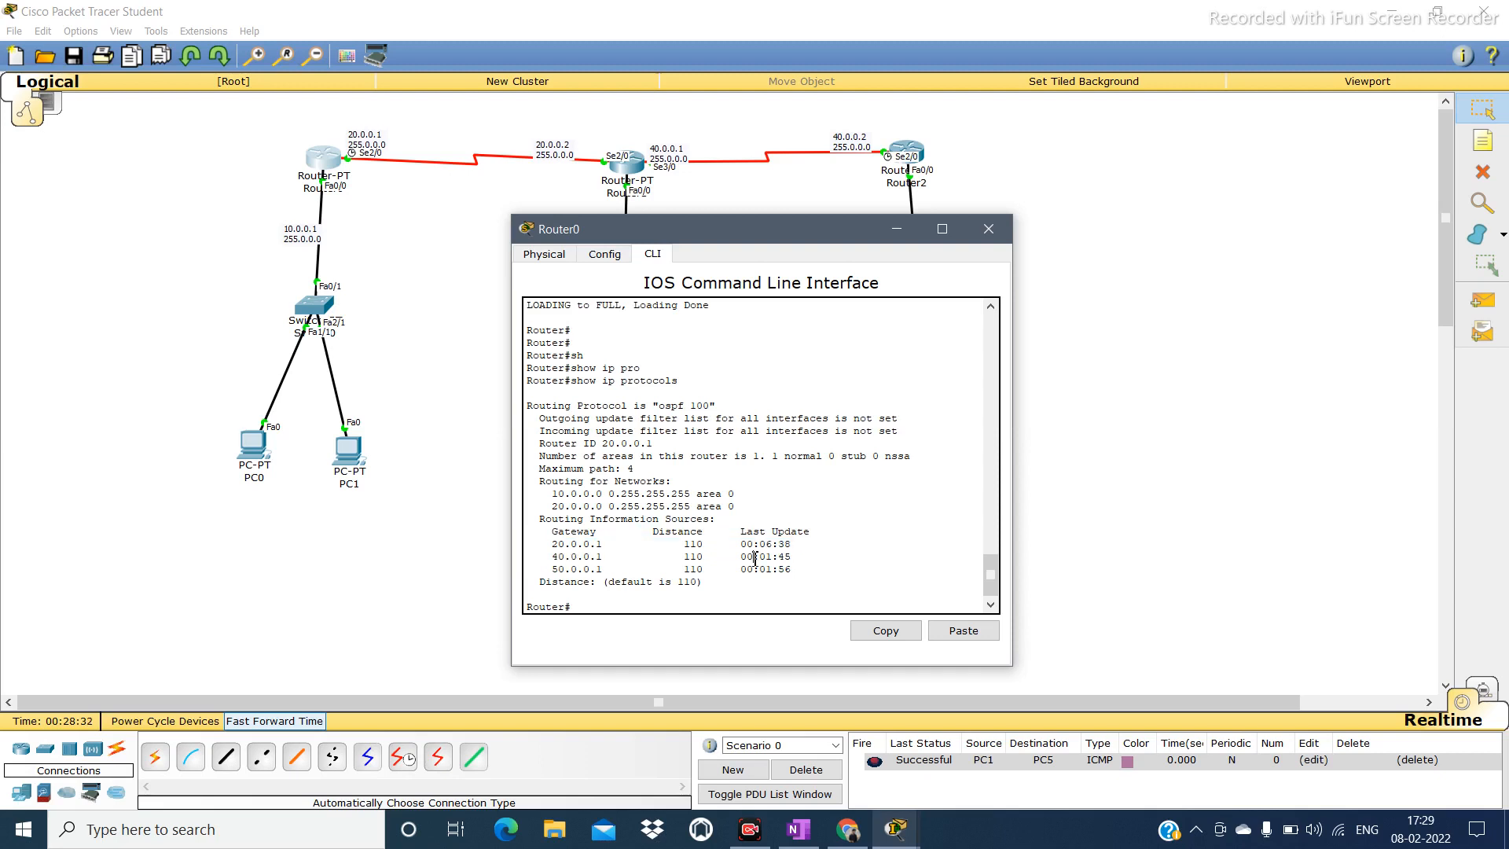
Run show ip ospf 100 on Router0 to check its process and router ID, and close the router window.
key("Return")
key("Return")
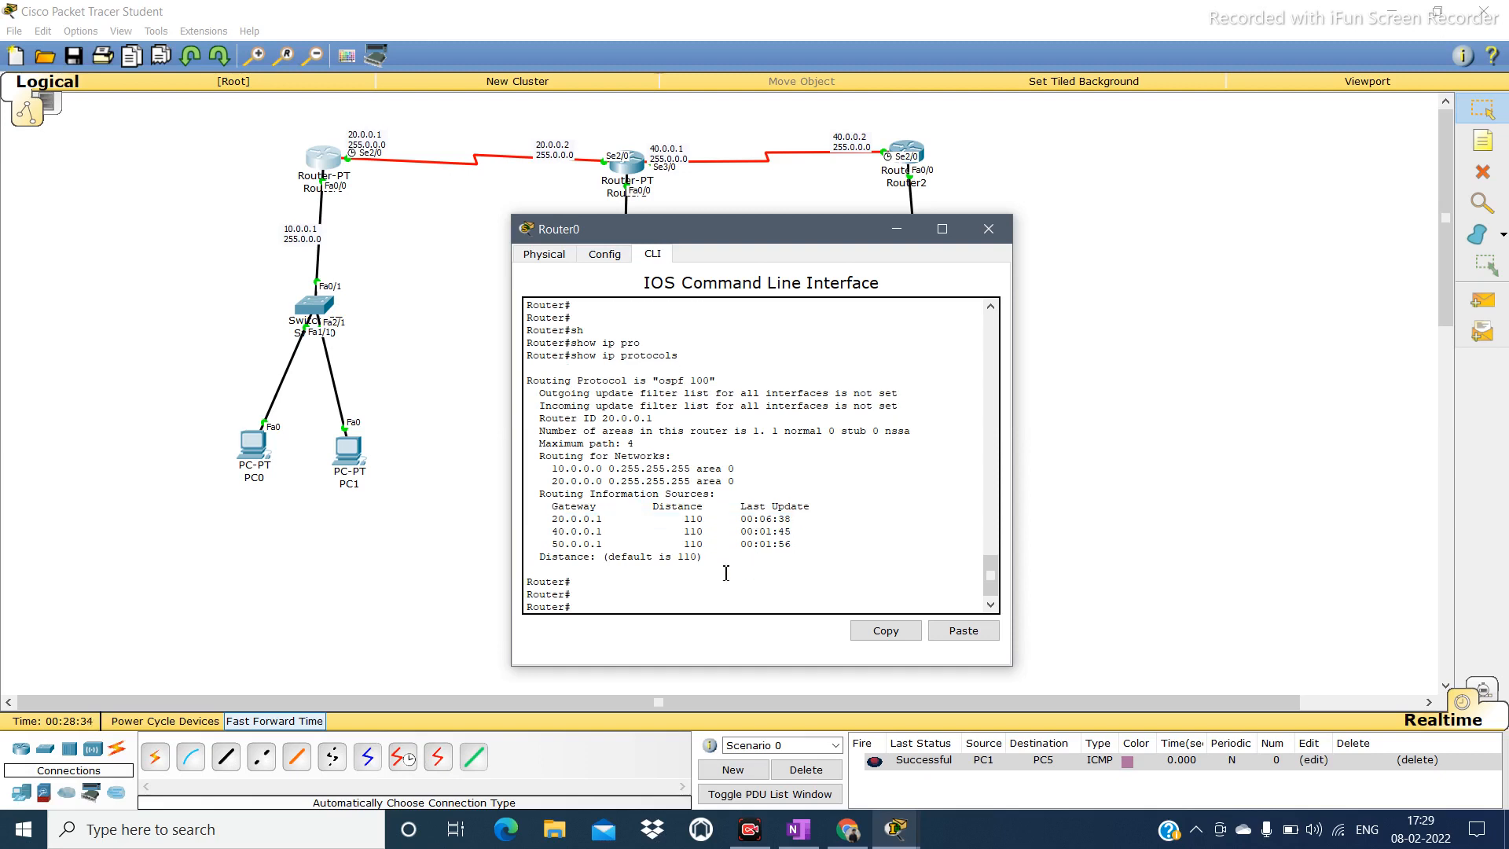
type("sh")
key("Tab")
type("ip os")
key("Tab")
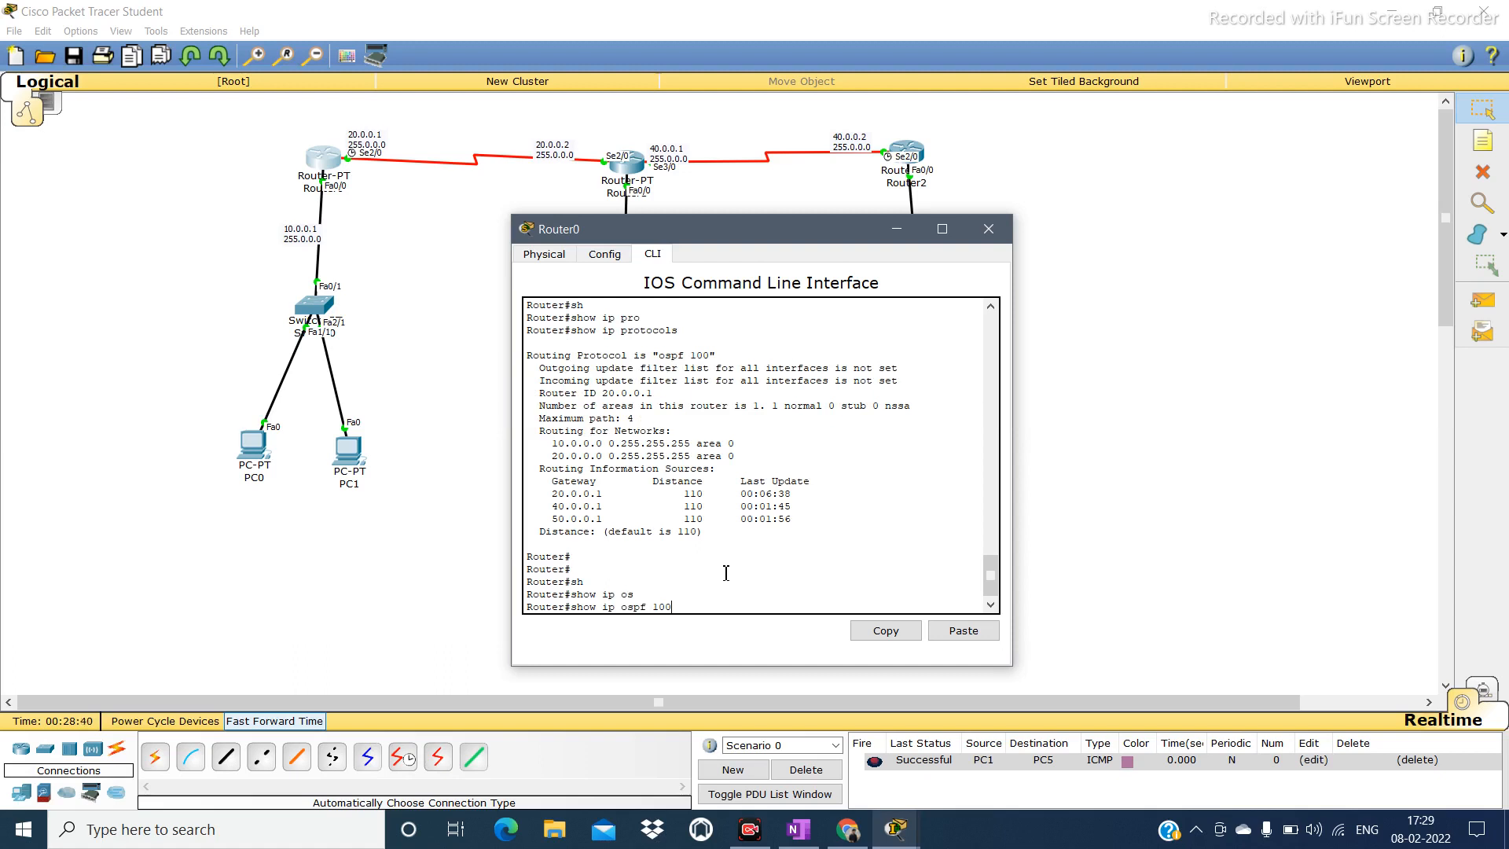
key("Return")
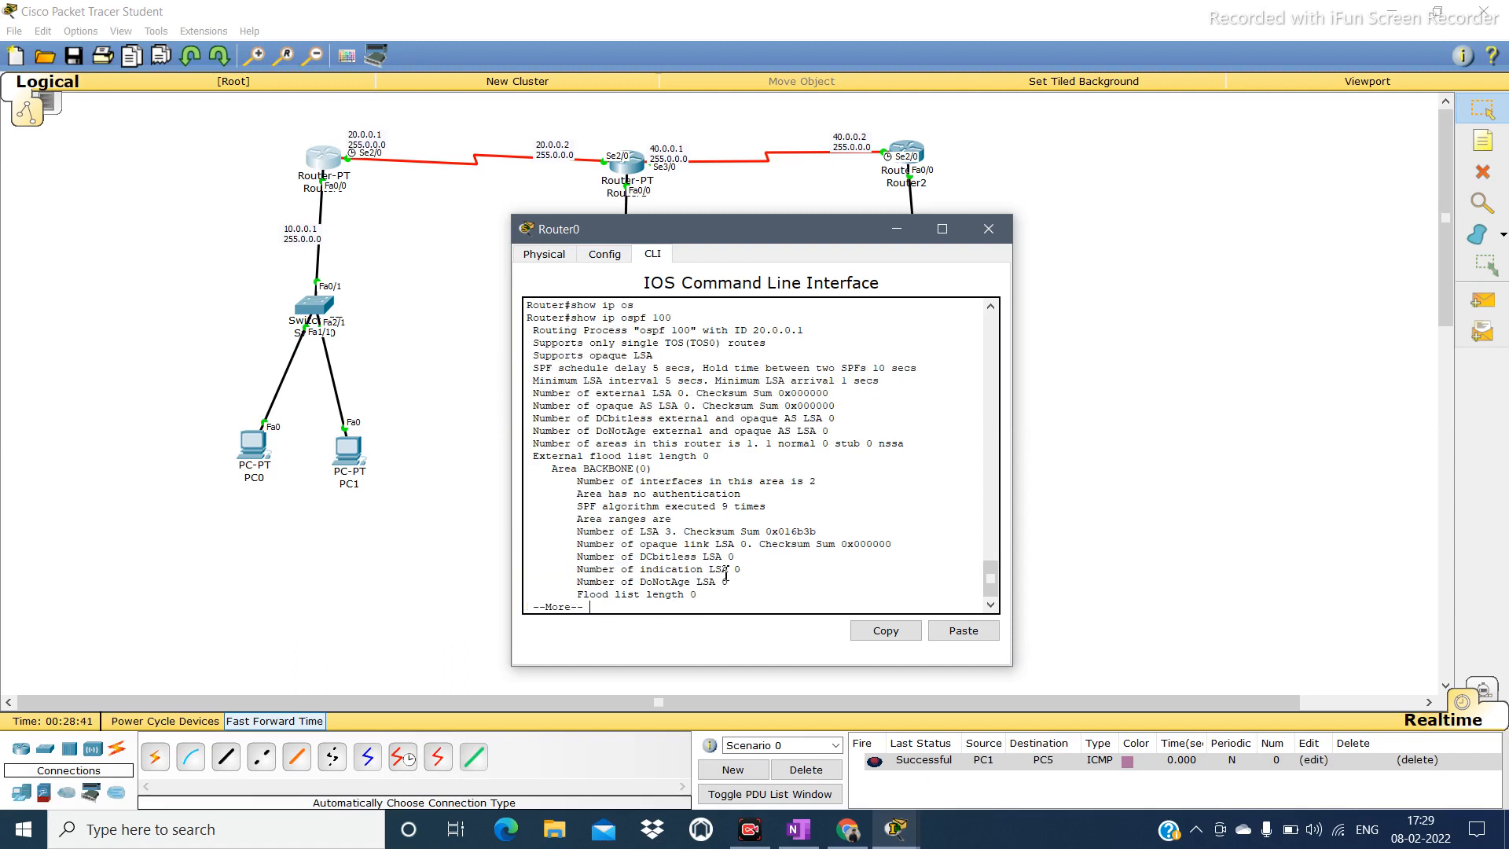
left_click_drag(640, 330, 806, 334)
left_click(721, 331)
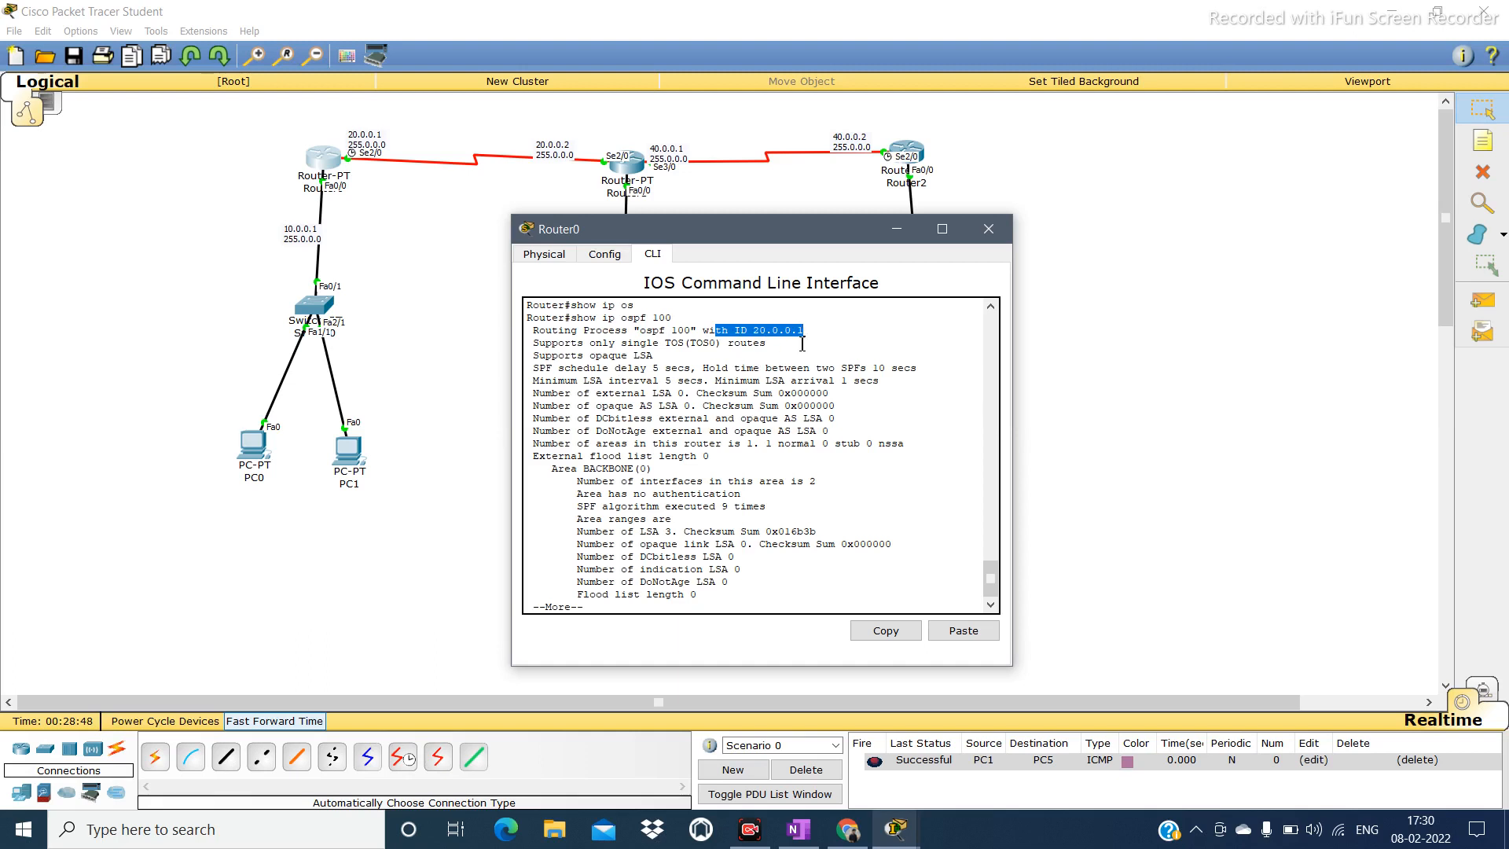
key("Return")
key("Return")
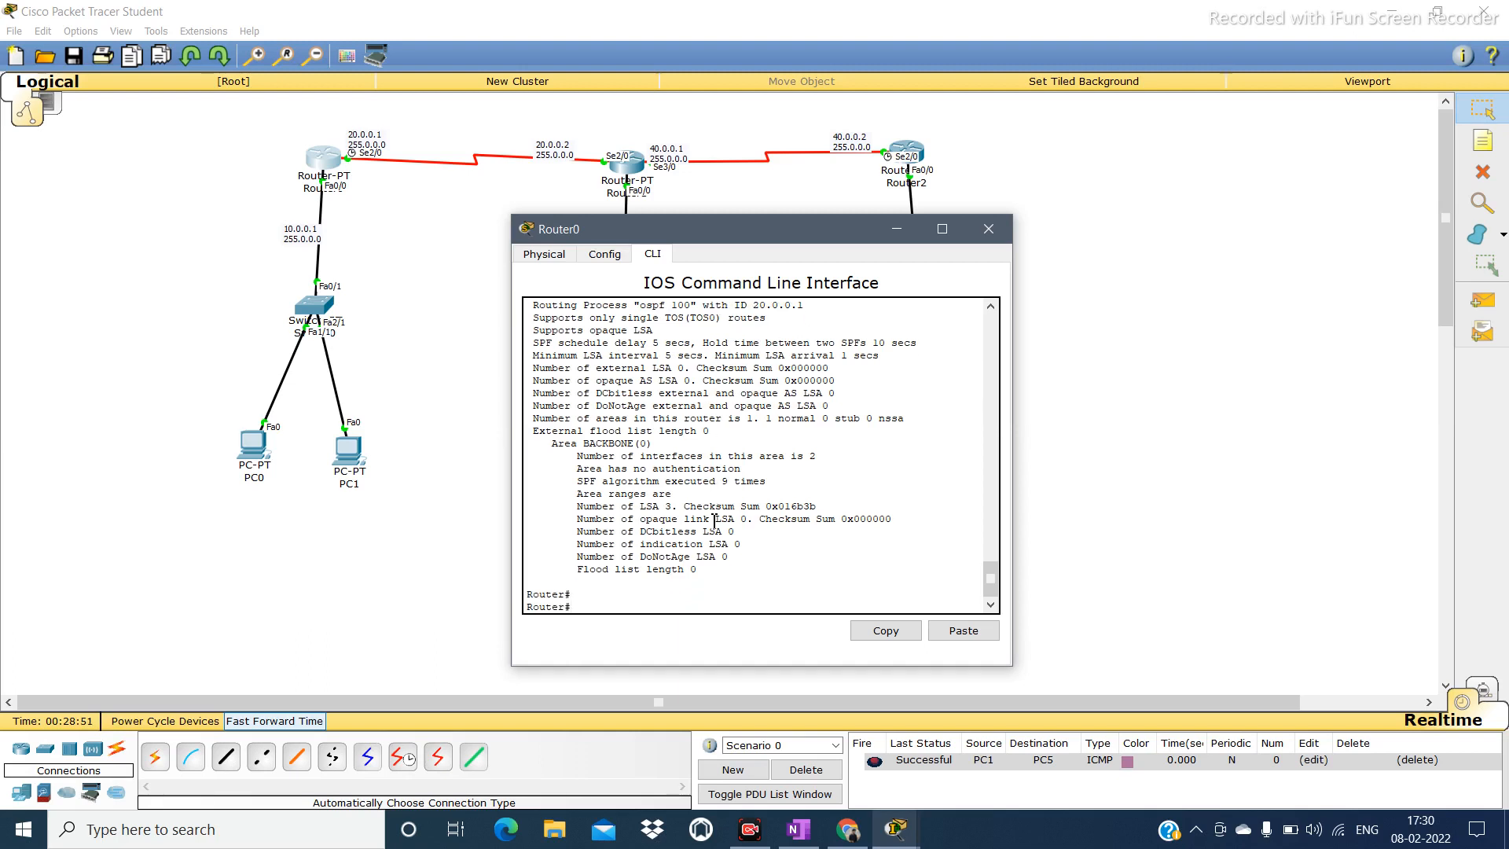
type("sh")
key("Tab")
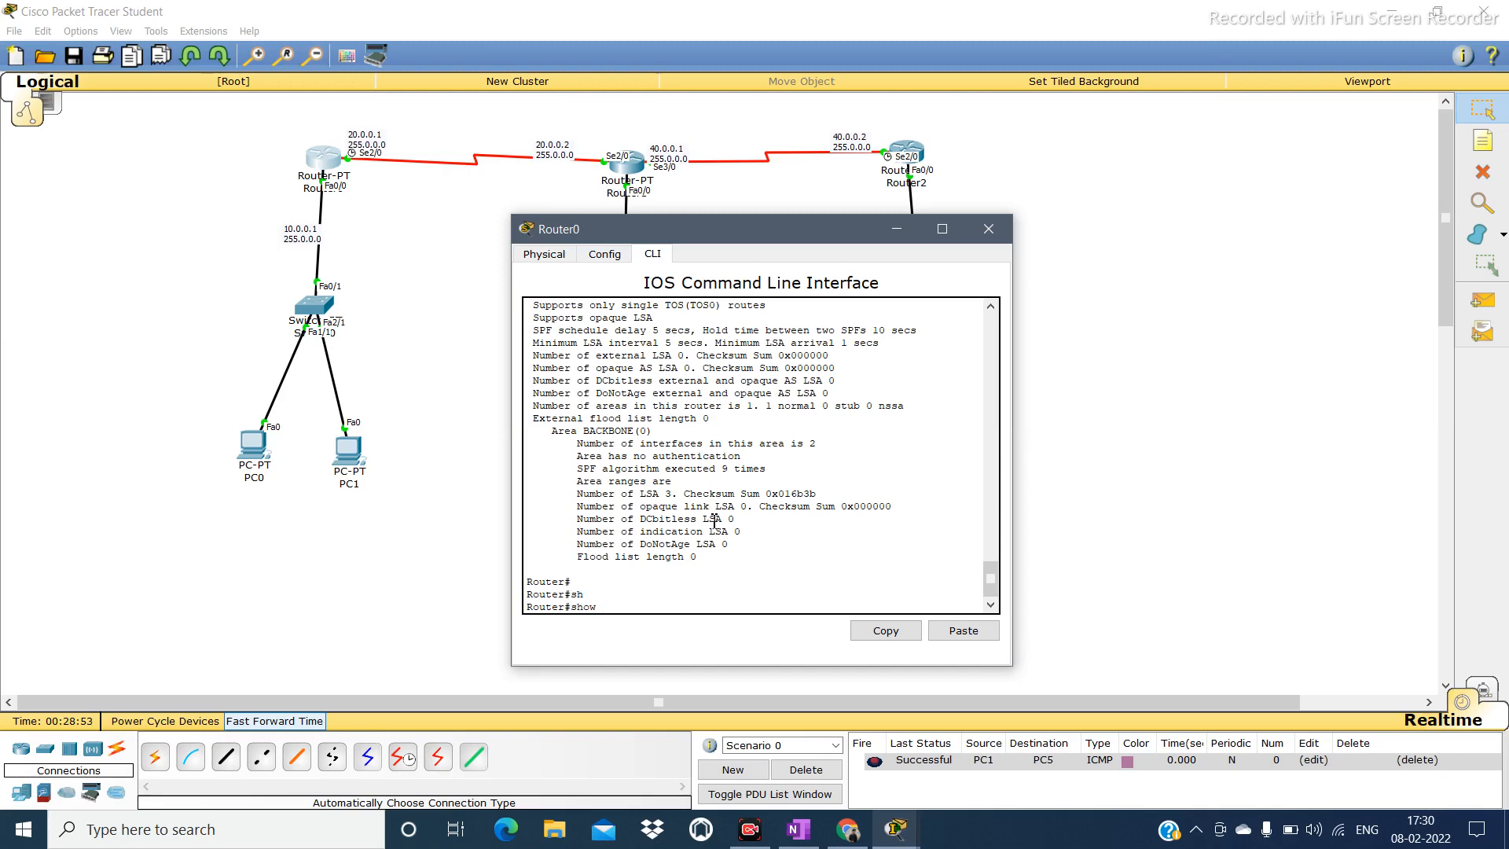
left_click(989, 228)
Open Router1, return from router configuration to privileged mode, and save the configuration with wr.
left_click(644, 164)
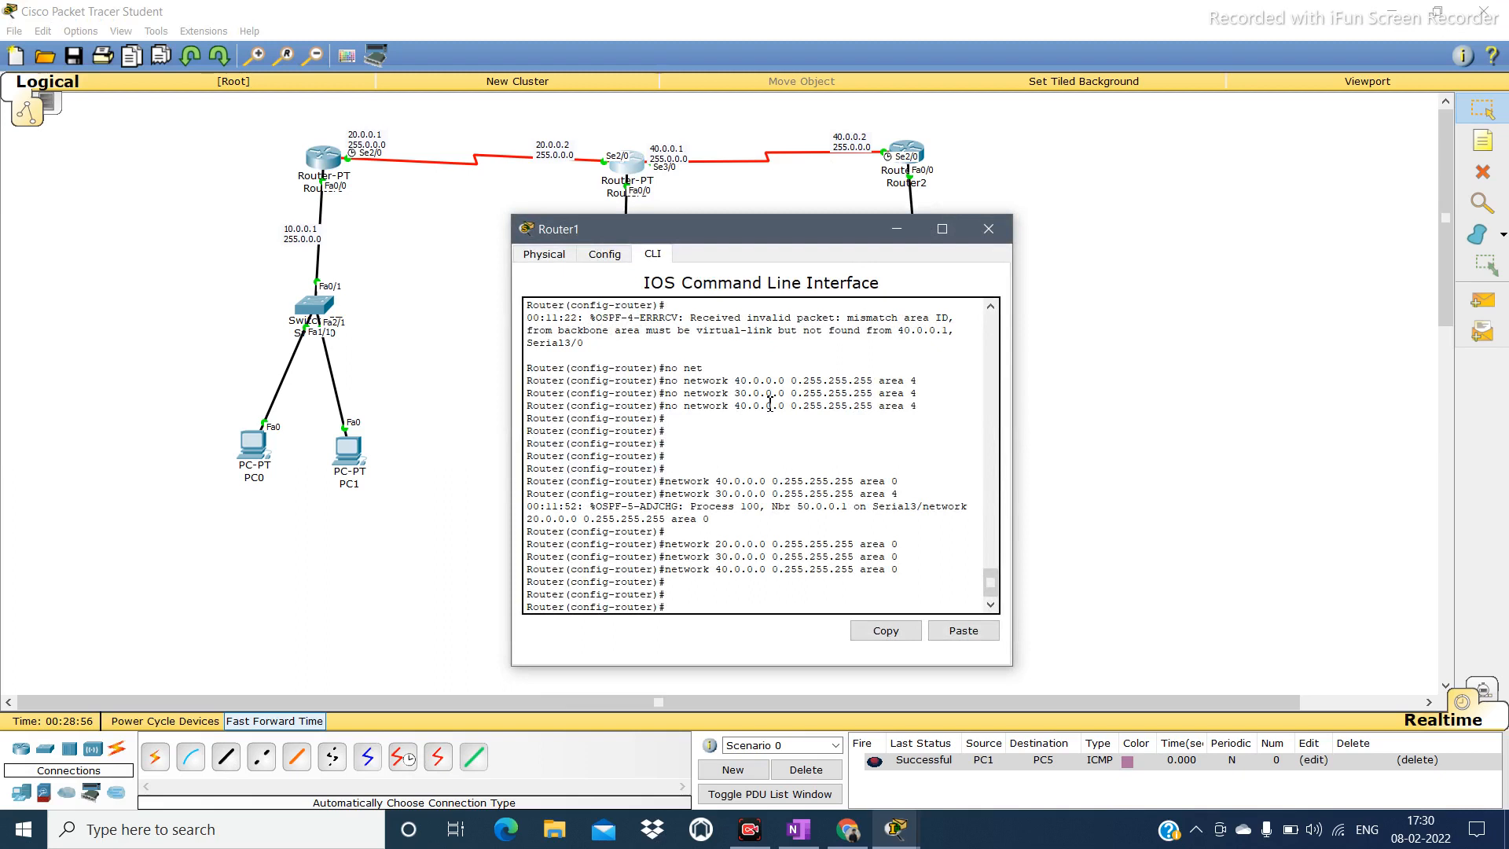
key("ctrl+z")
key("Return")
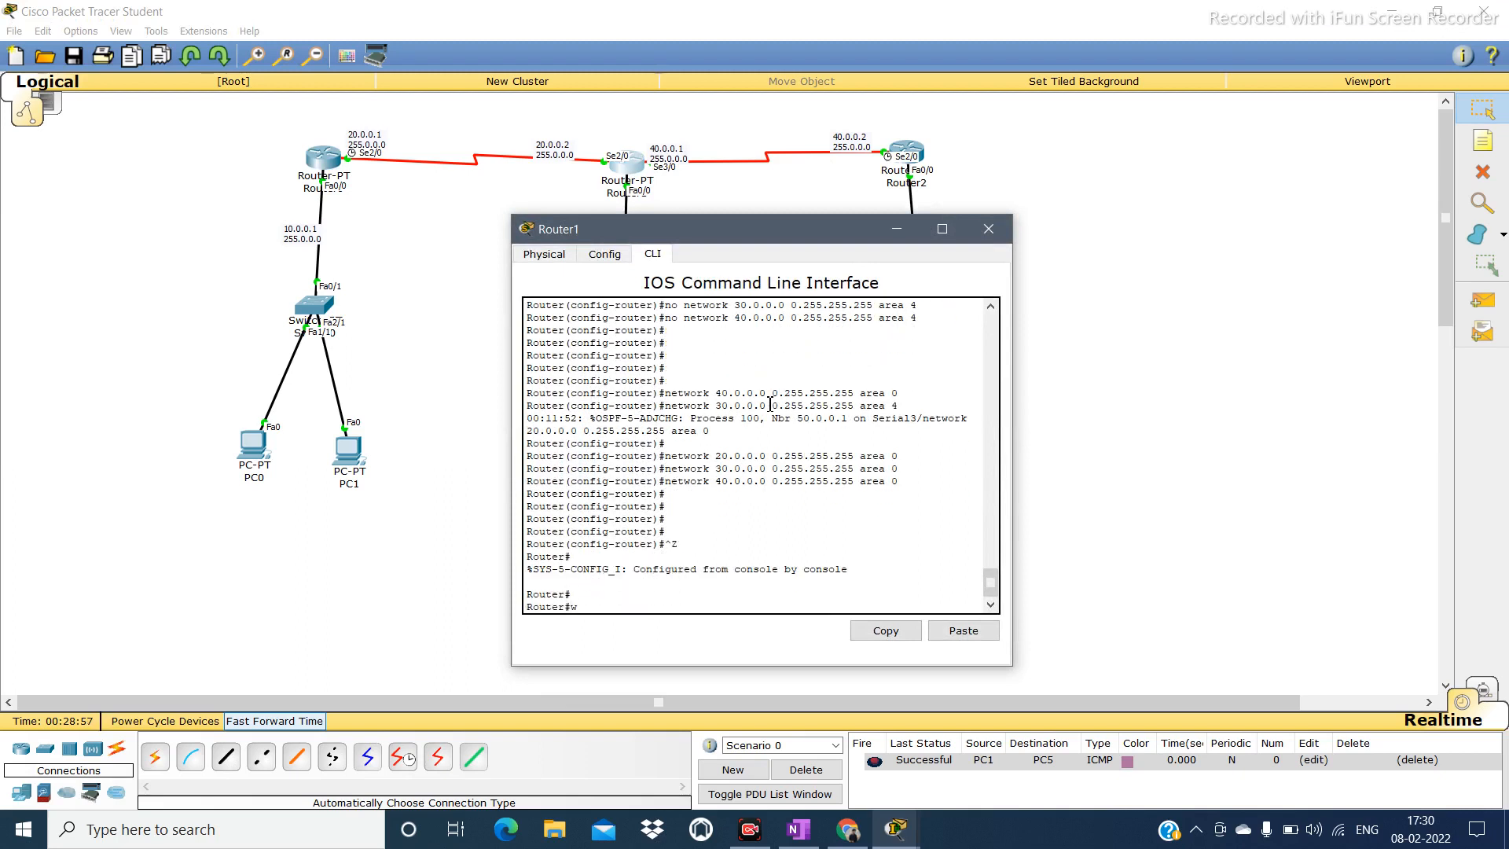
type("wr")
key("Return")
key("Return")
Run show ip ospf 100 on Router1 and check the router ID of its OSPF process.
type("sh")
key("Tab")
type("ip os")
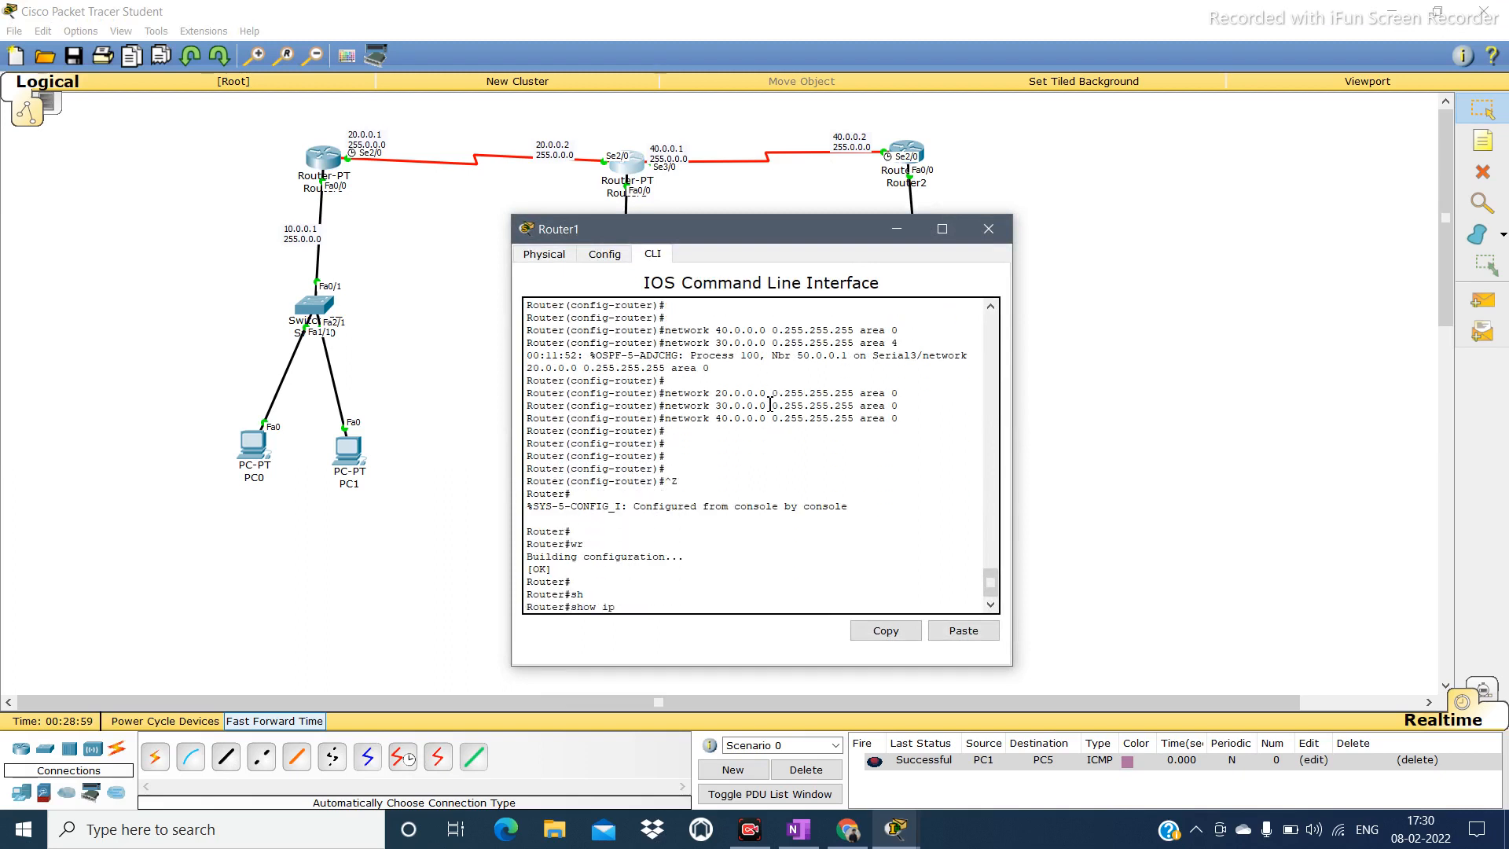
key("Tab")
type("100")
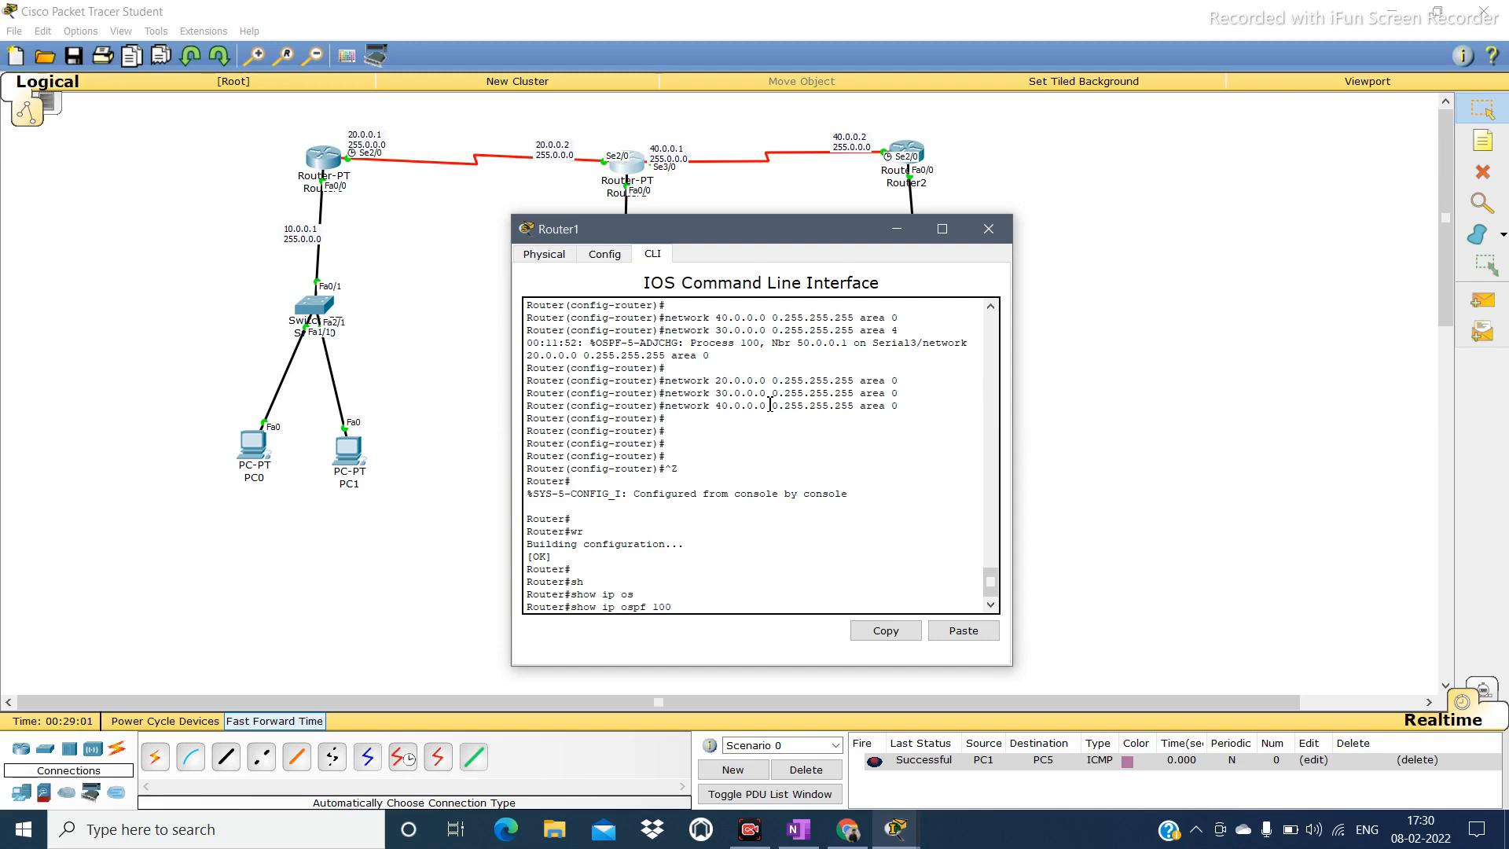
key("Return")
scroll(652, 361, "up", 2)
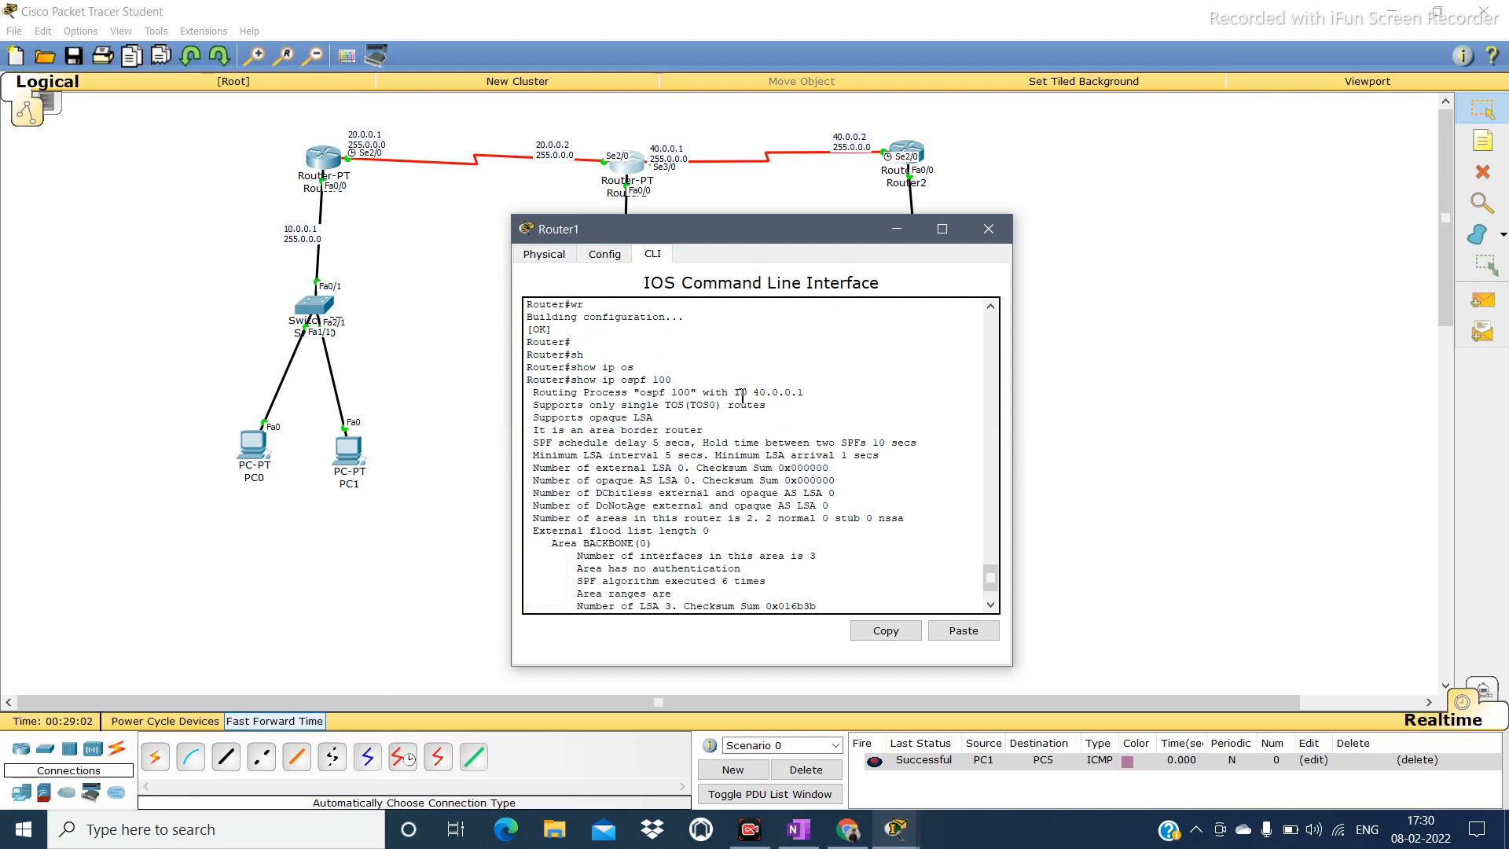
left_click_drag(634, 391, 819, 395)
left_click(679, 401)
left_click_drag(728, 392, 817, 396)
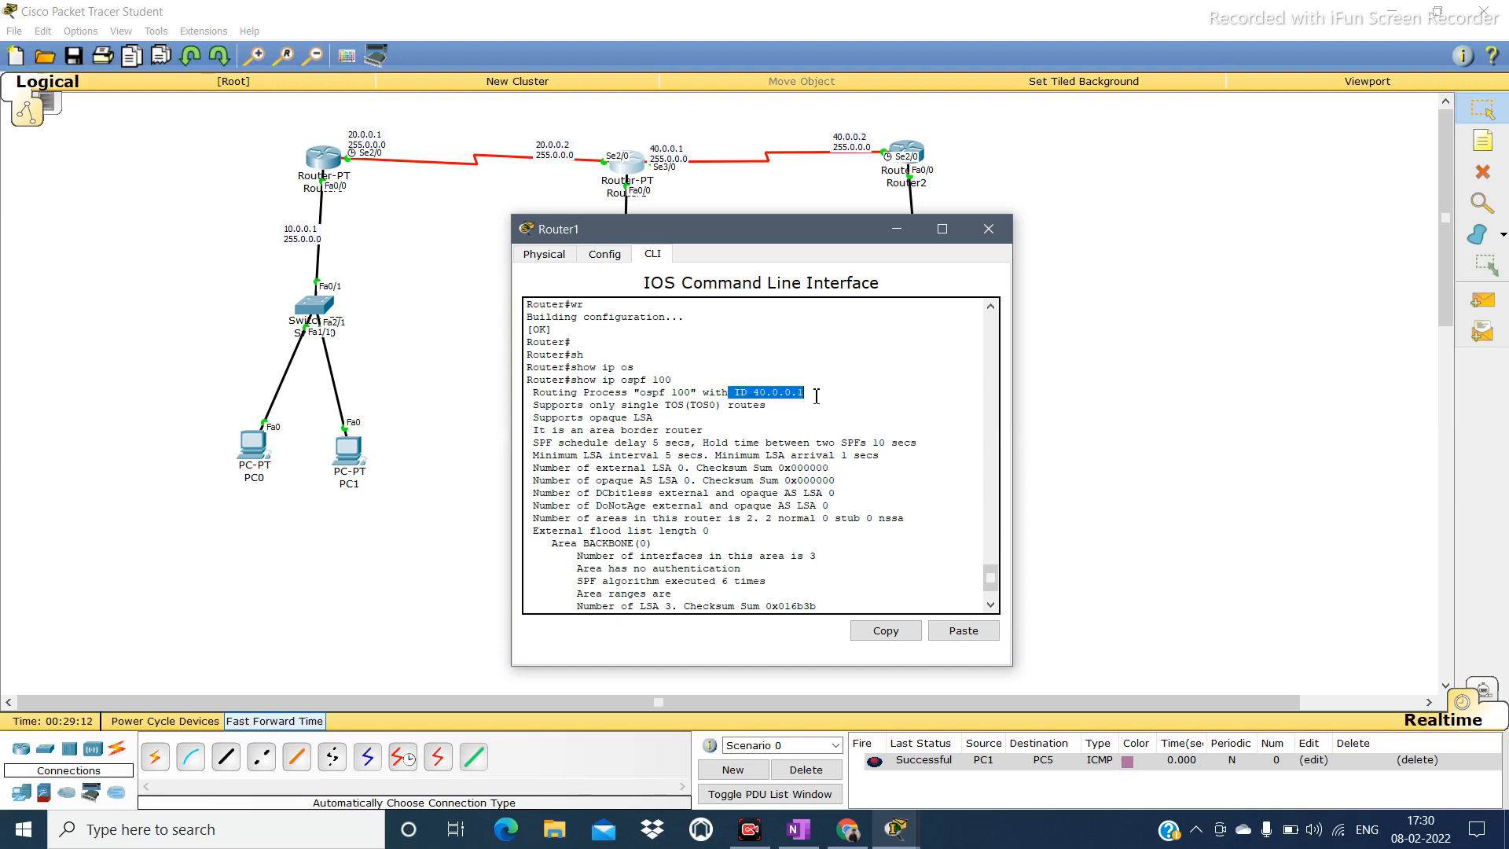
scroll(817, 396, "down", 2)
left_click(730, 519)
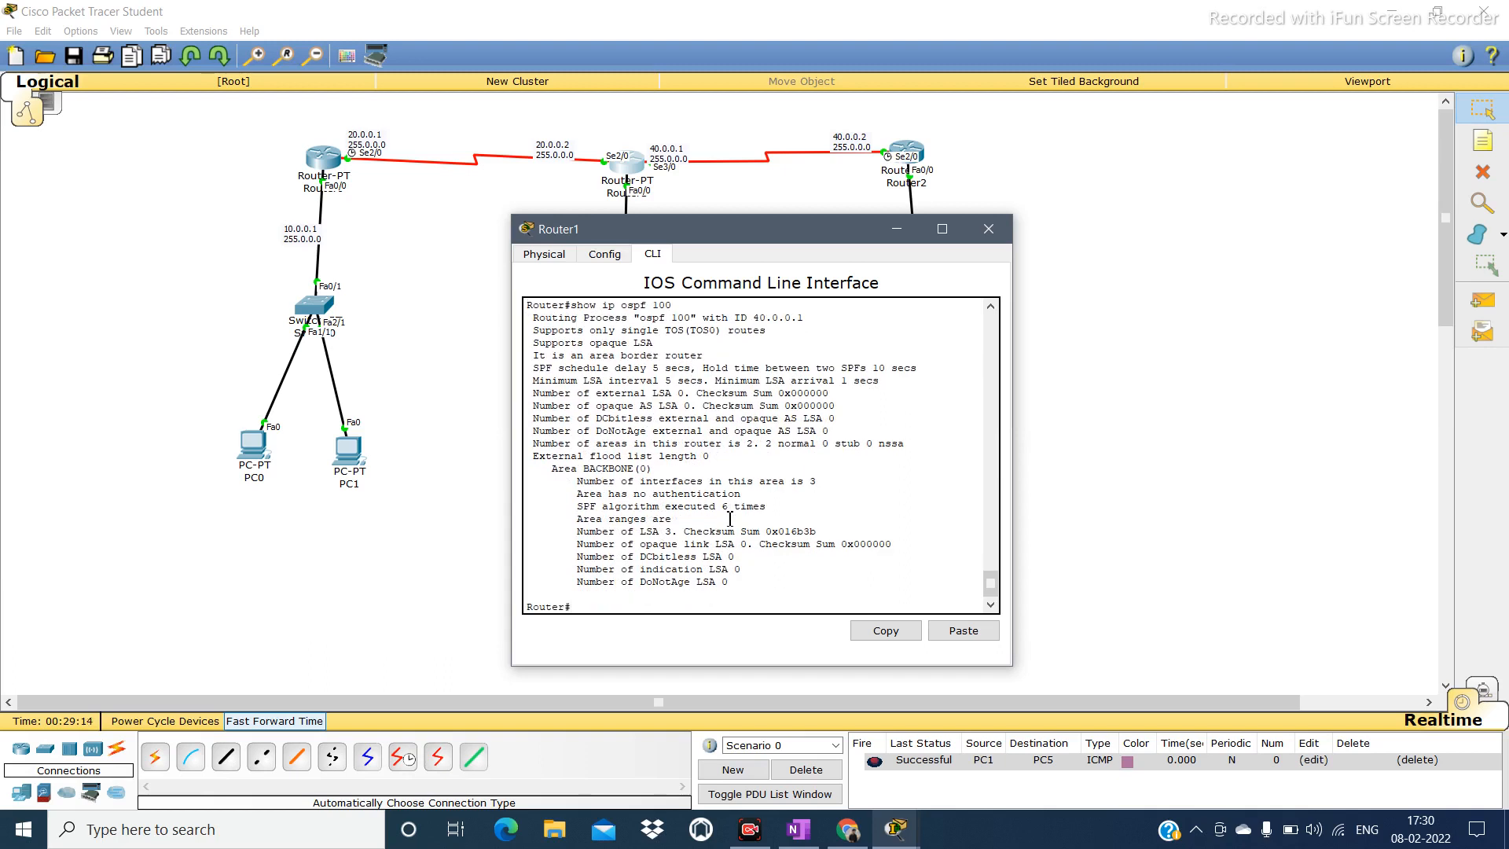
List the show ip ospf options on Router1, display its border-routers information, and check the route codes.
type("sh")
key("Tab")
type("ip os")
key("Tab")
type("?")
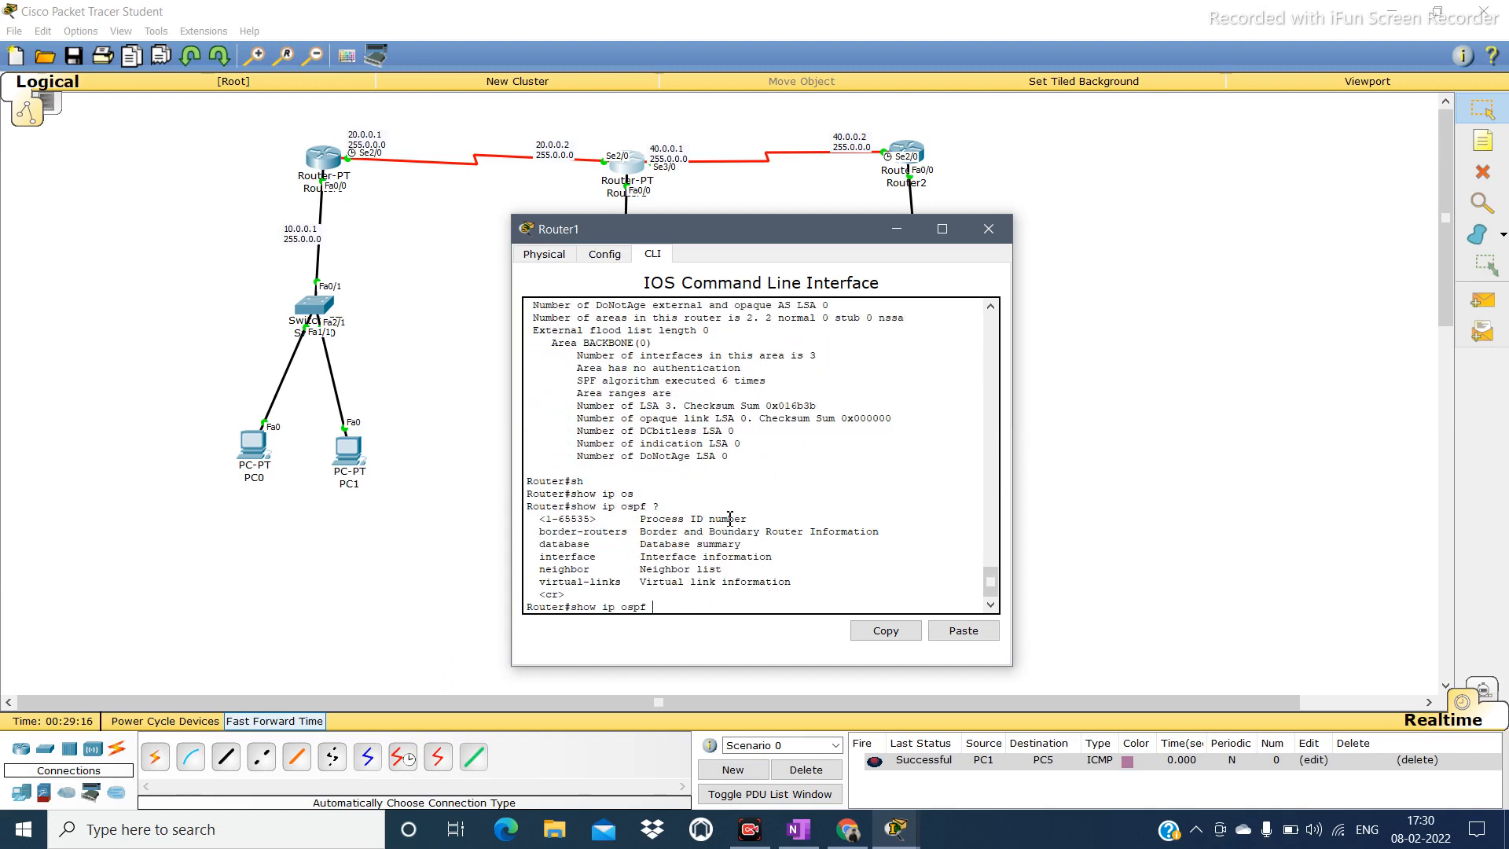
left_click_drag(535, 536, 616, 540)
left_click(662, 617)
type("b")
key("Tab")
key("Return")
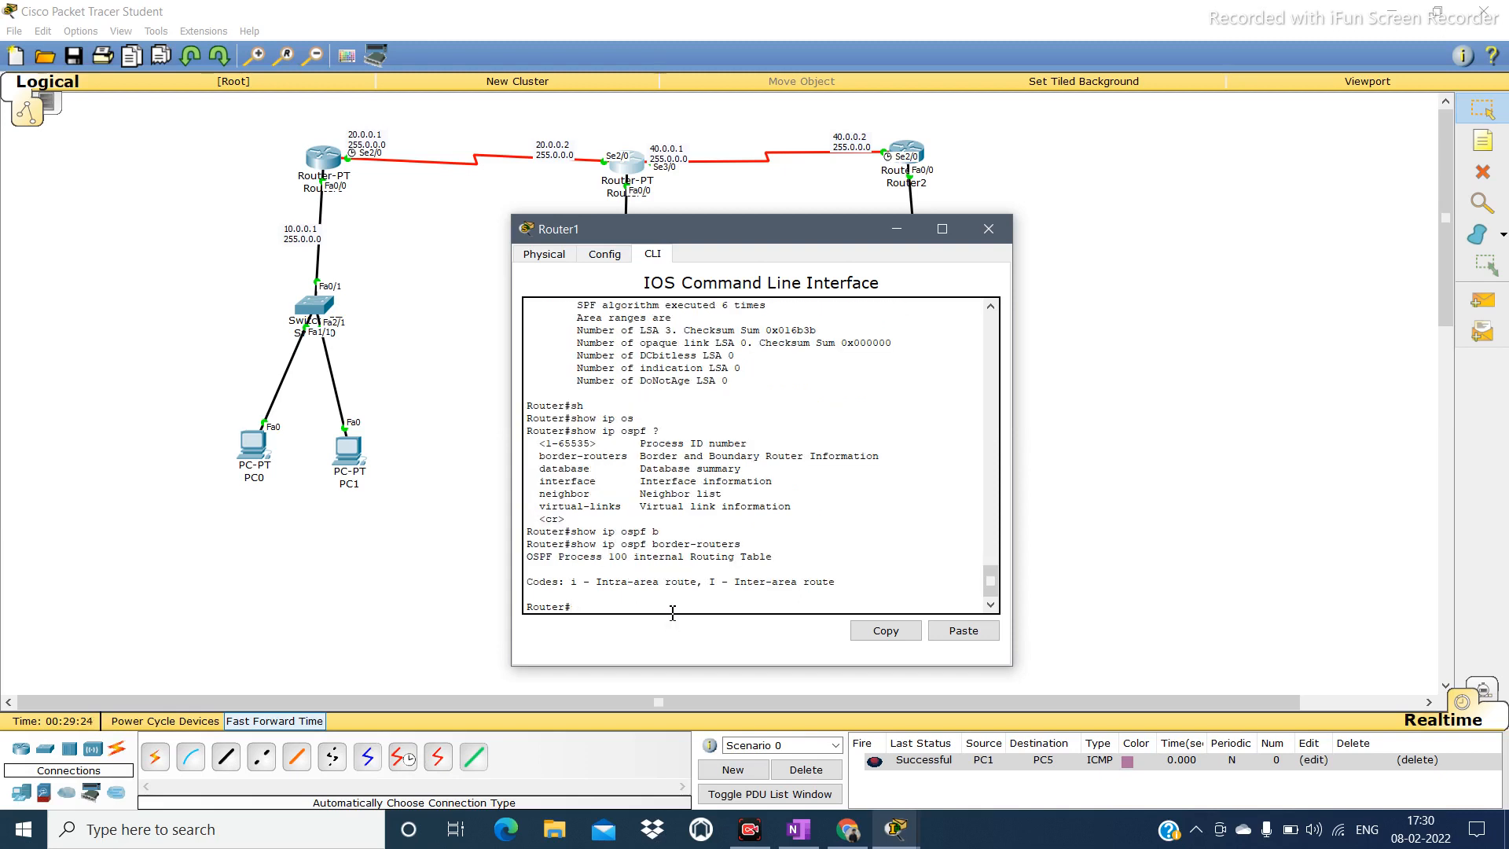
left_click_drag(554, 580, 845, 588)
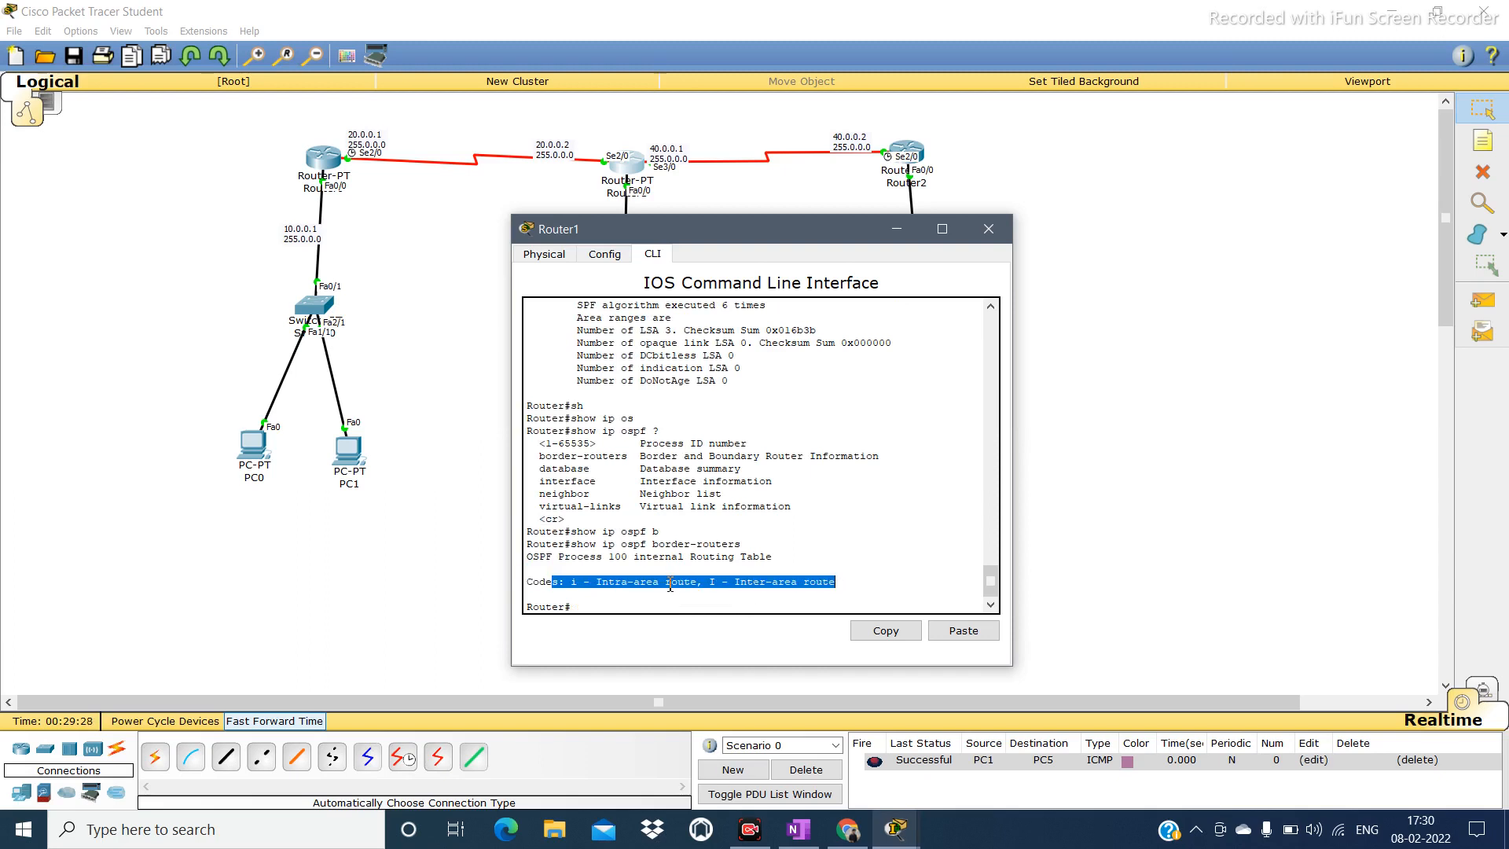
left_click(710, 581)
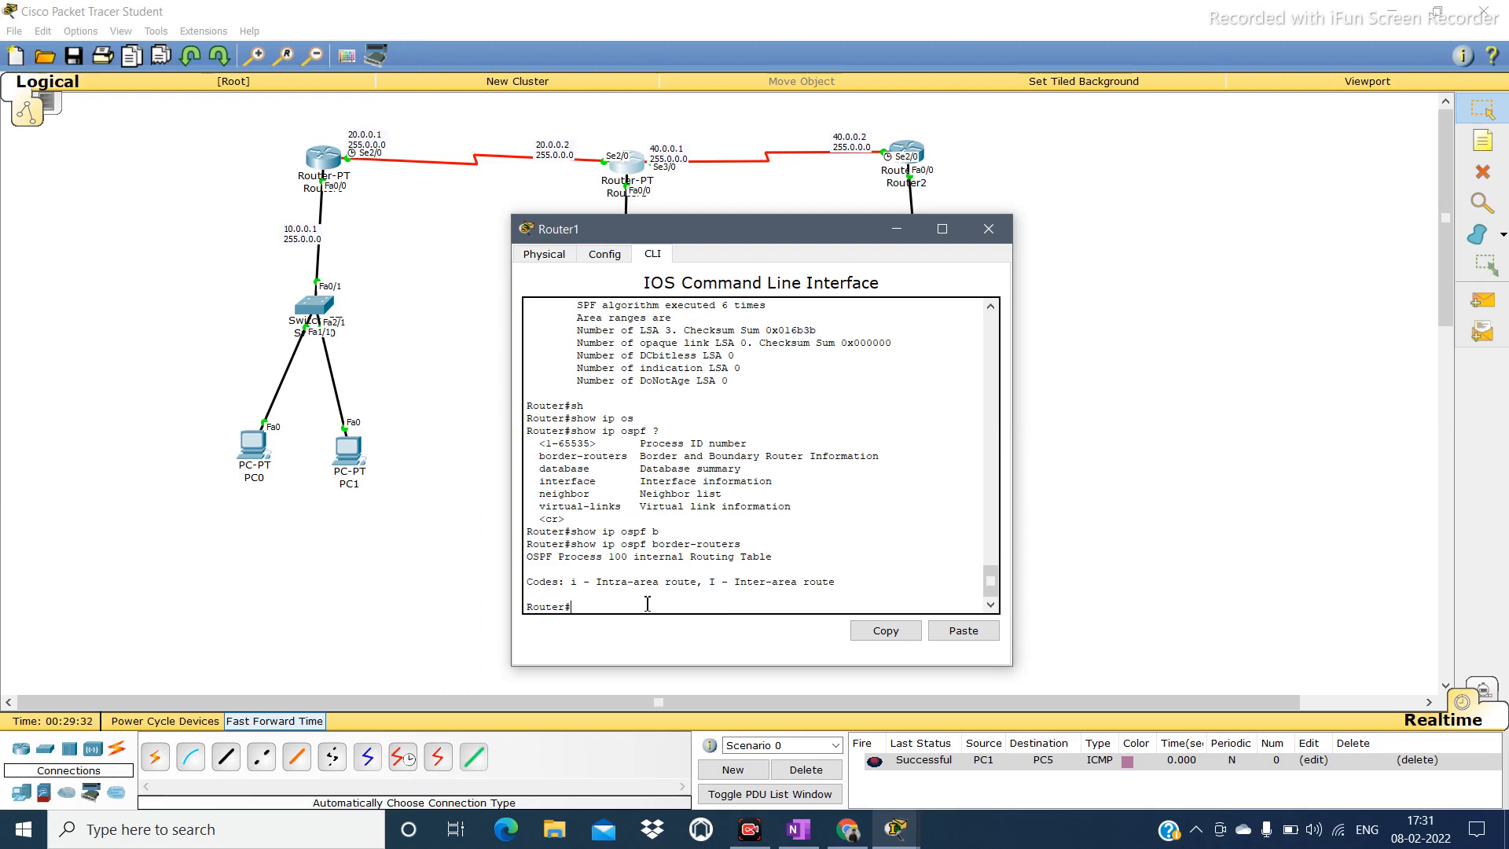
Change the recalled command to show ip ospf database and run it on Router1.
key("Up")
key("BackSpace")
key("BackSpace")
key("BackSpace")
key("BackSpace")
key("BackSpace")
key("BackSpace")
key("BackSpace")
key("BackSpace")
key("BackSpace")
key("BackSpace")
key("BackSpace")
key("BackSpace")
key("BackSpace")
key("BackSpace")
key("BackSpace")
key("BackSpace")
type("database")
key("Return")
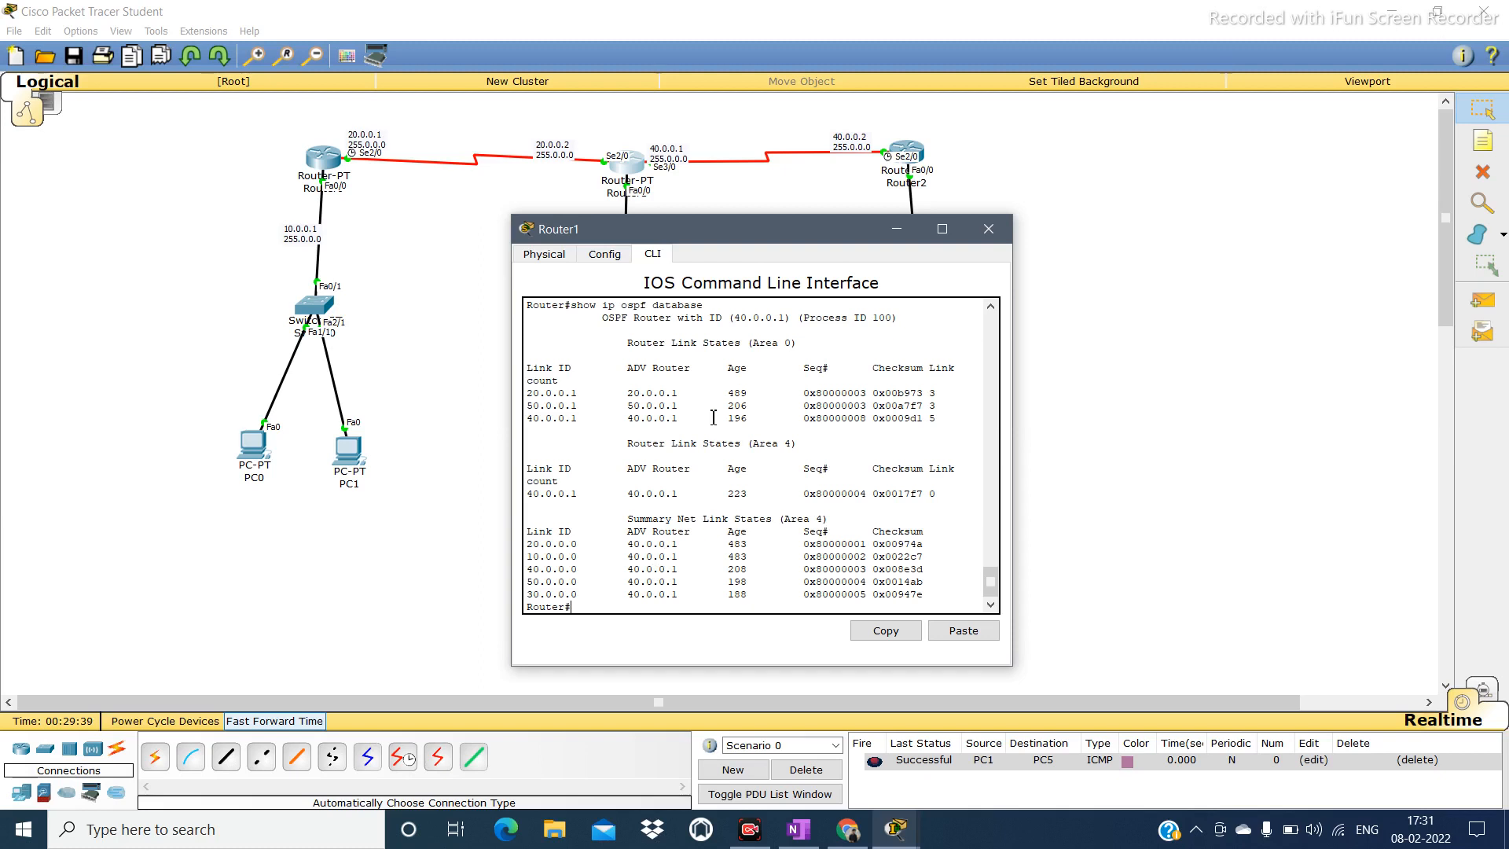
Examine the router ID, Area 0 link states and Area 4 summary net link states in Router1's OSPF database.
scroll(713, 416, "up", 1)
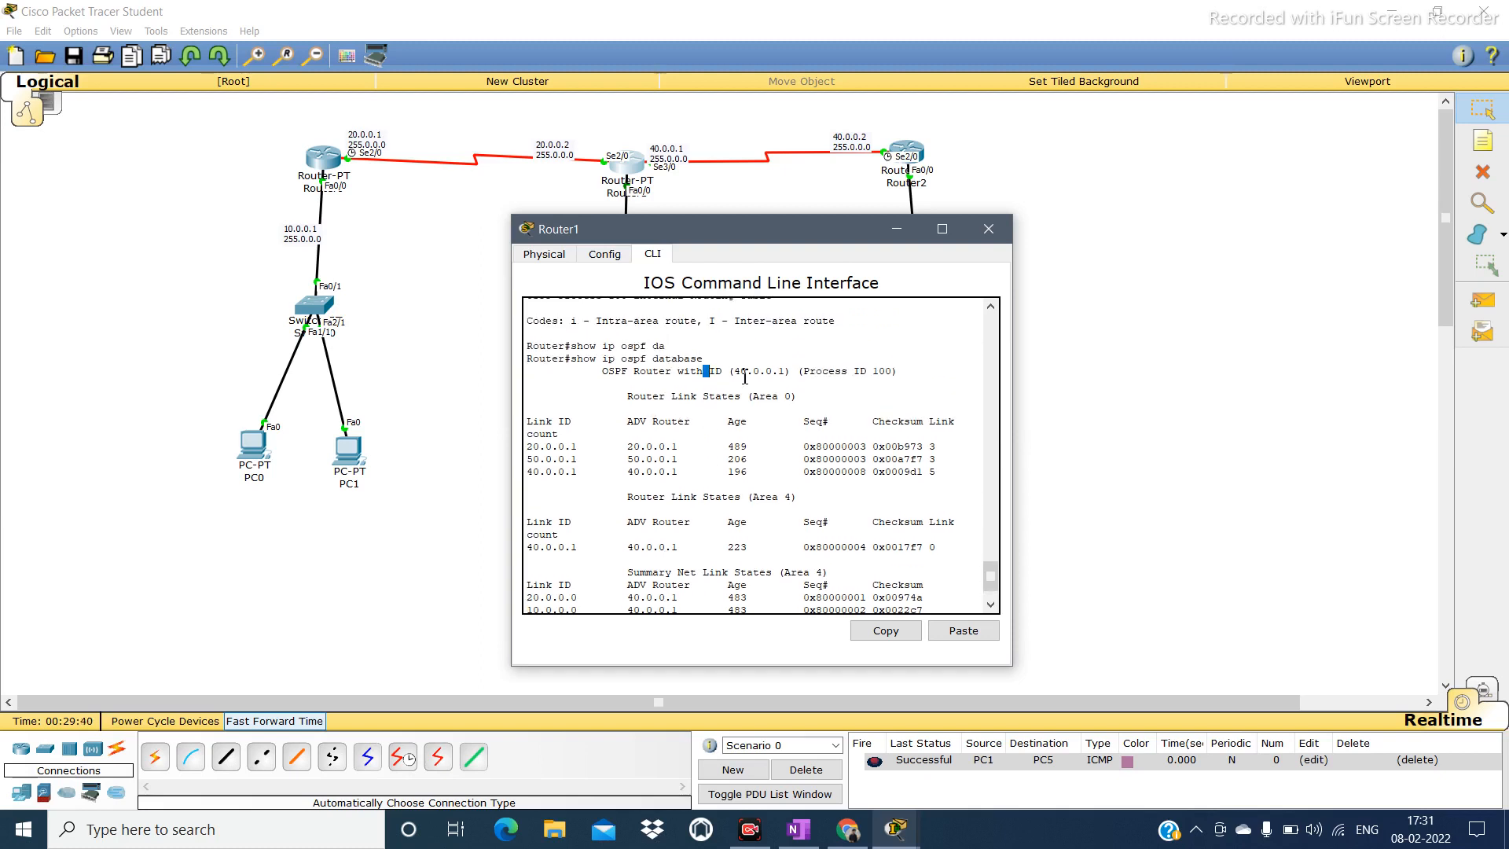
left_click_drag(705, 378, 806, 381)
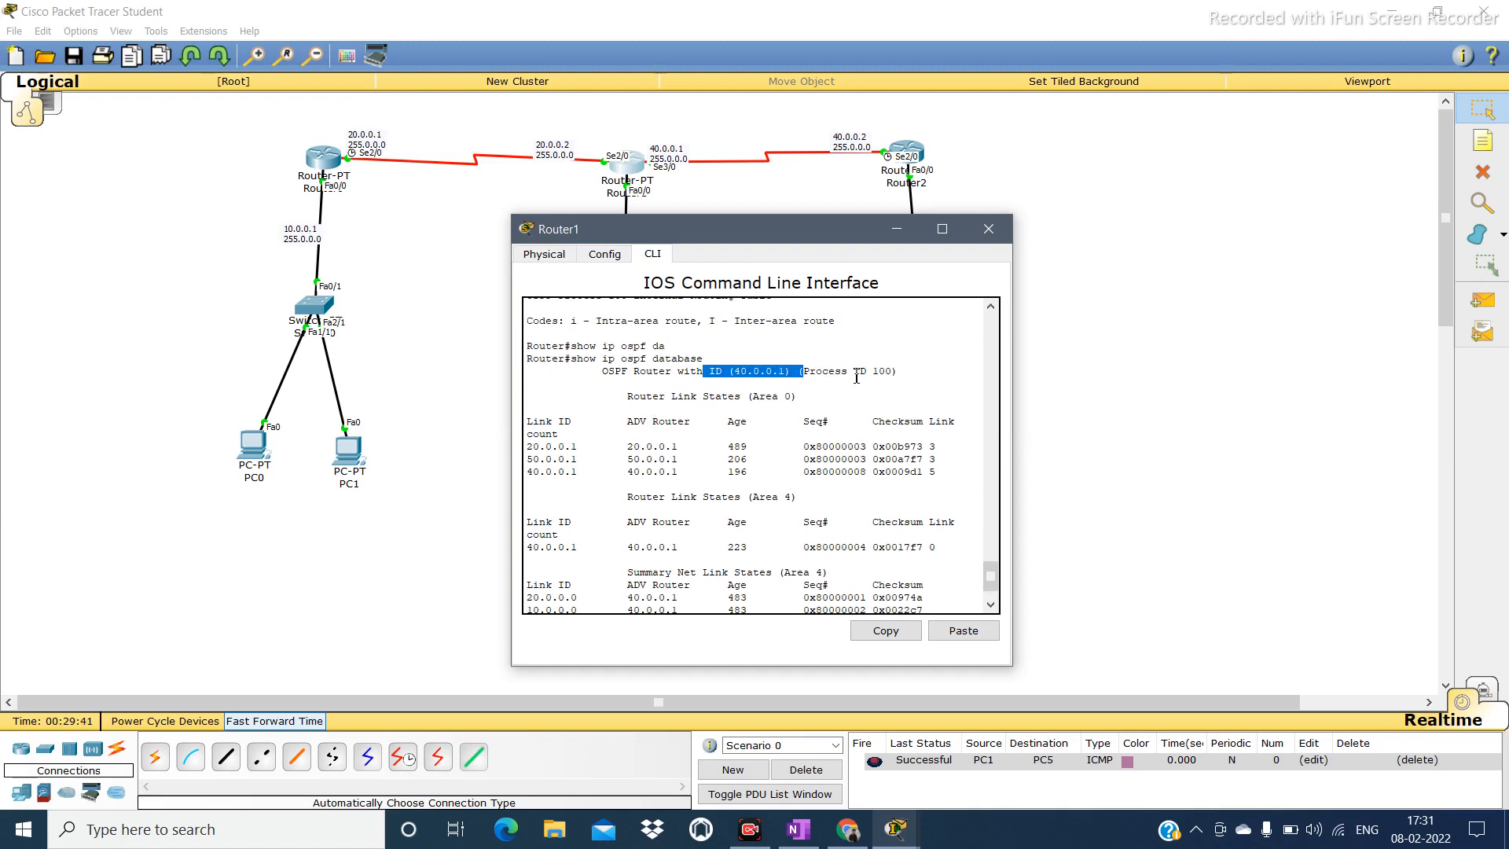
scroll(780, 443, "down", 1)
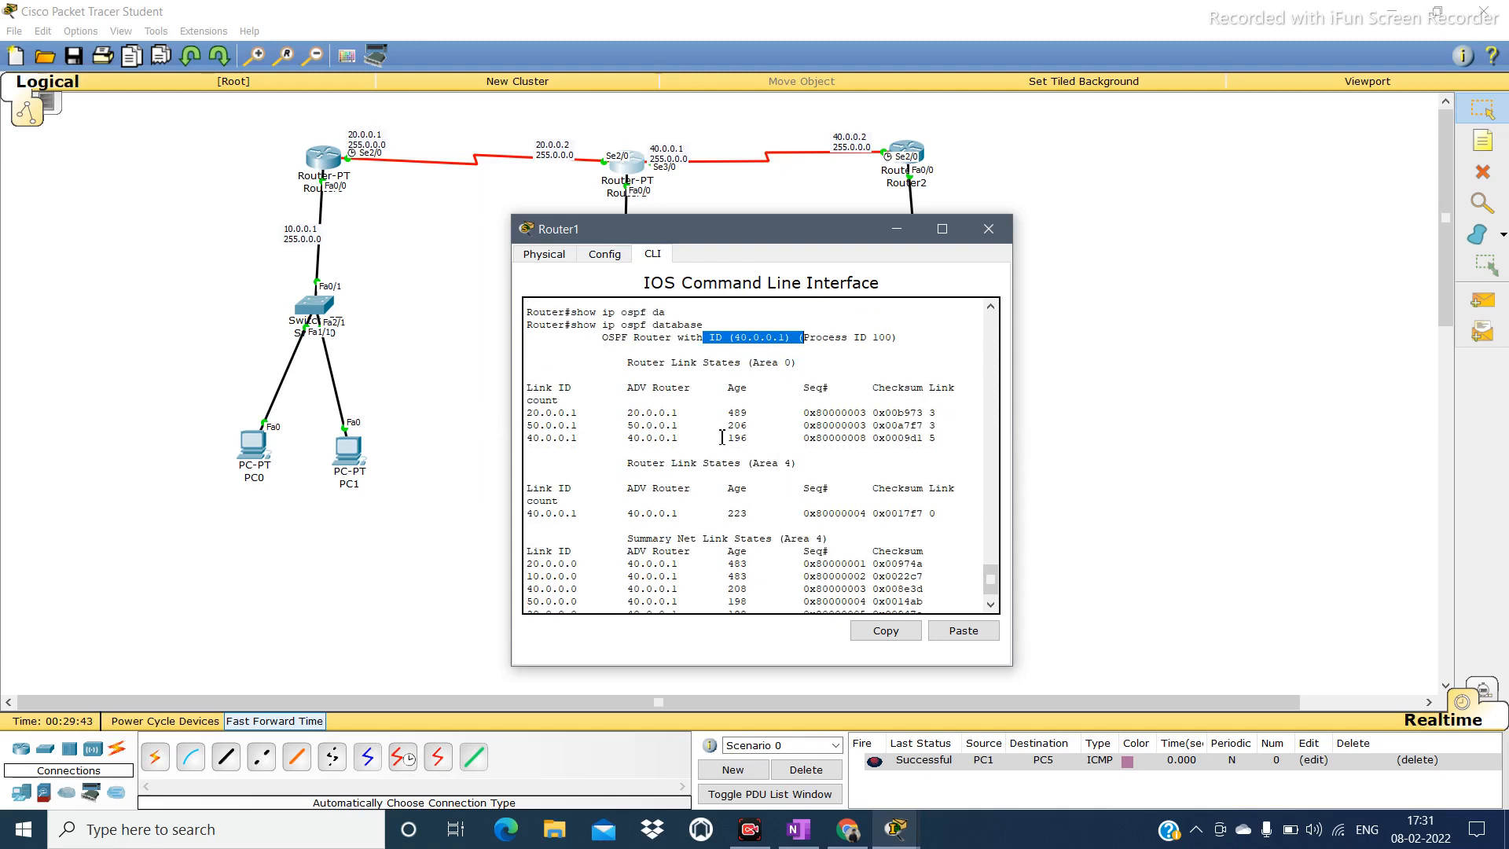
left_click(593, 417)
left_click_drag(593, 418, 540, 438)
left_click(540, 438)
left_click_drag(627, 413, 945, 446)
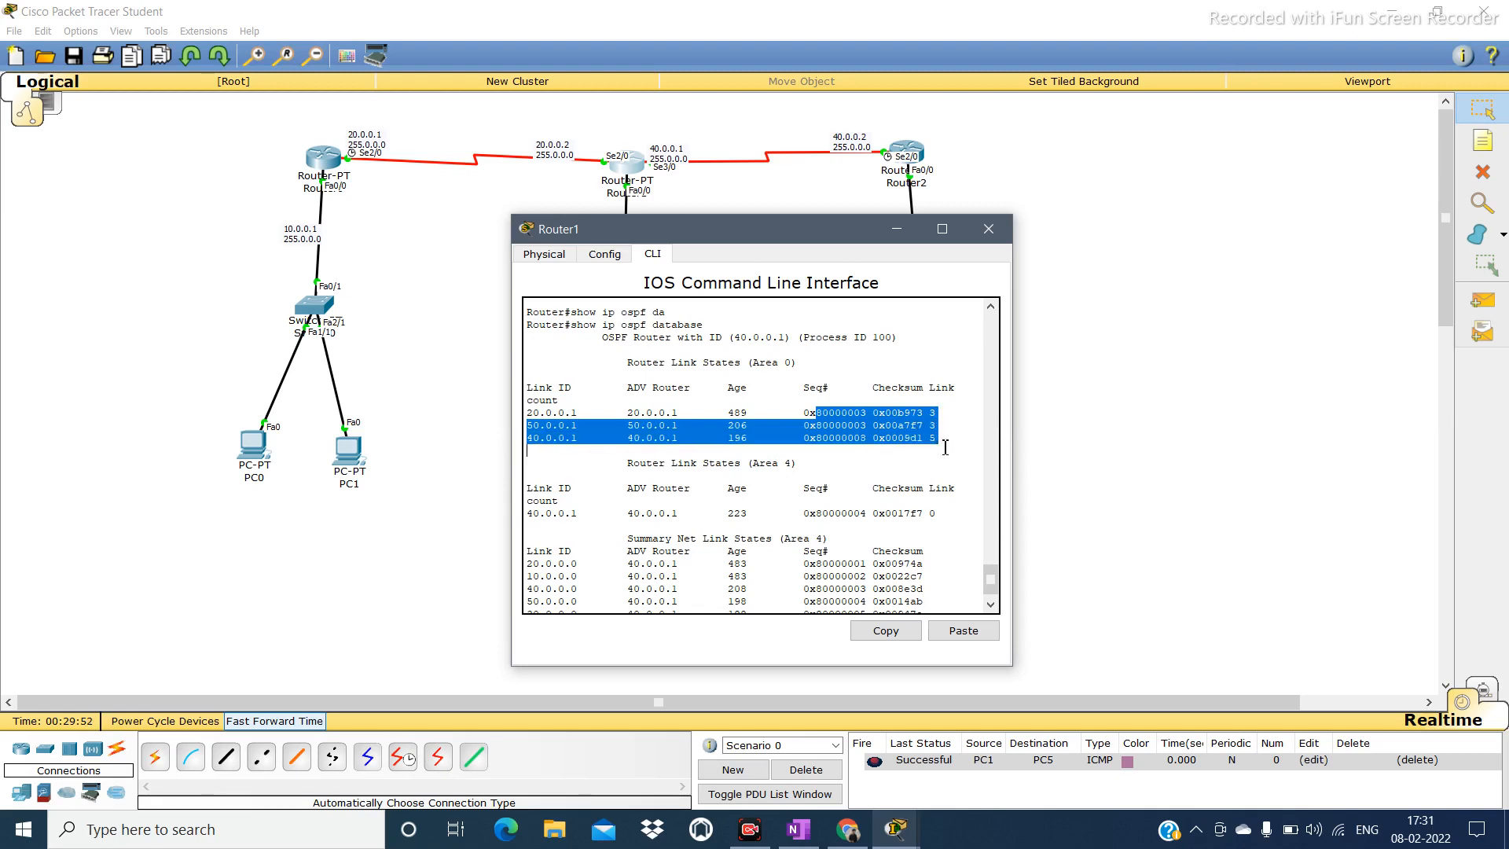
left_click(829, 479)
scroll(829, 479, "down", 1)
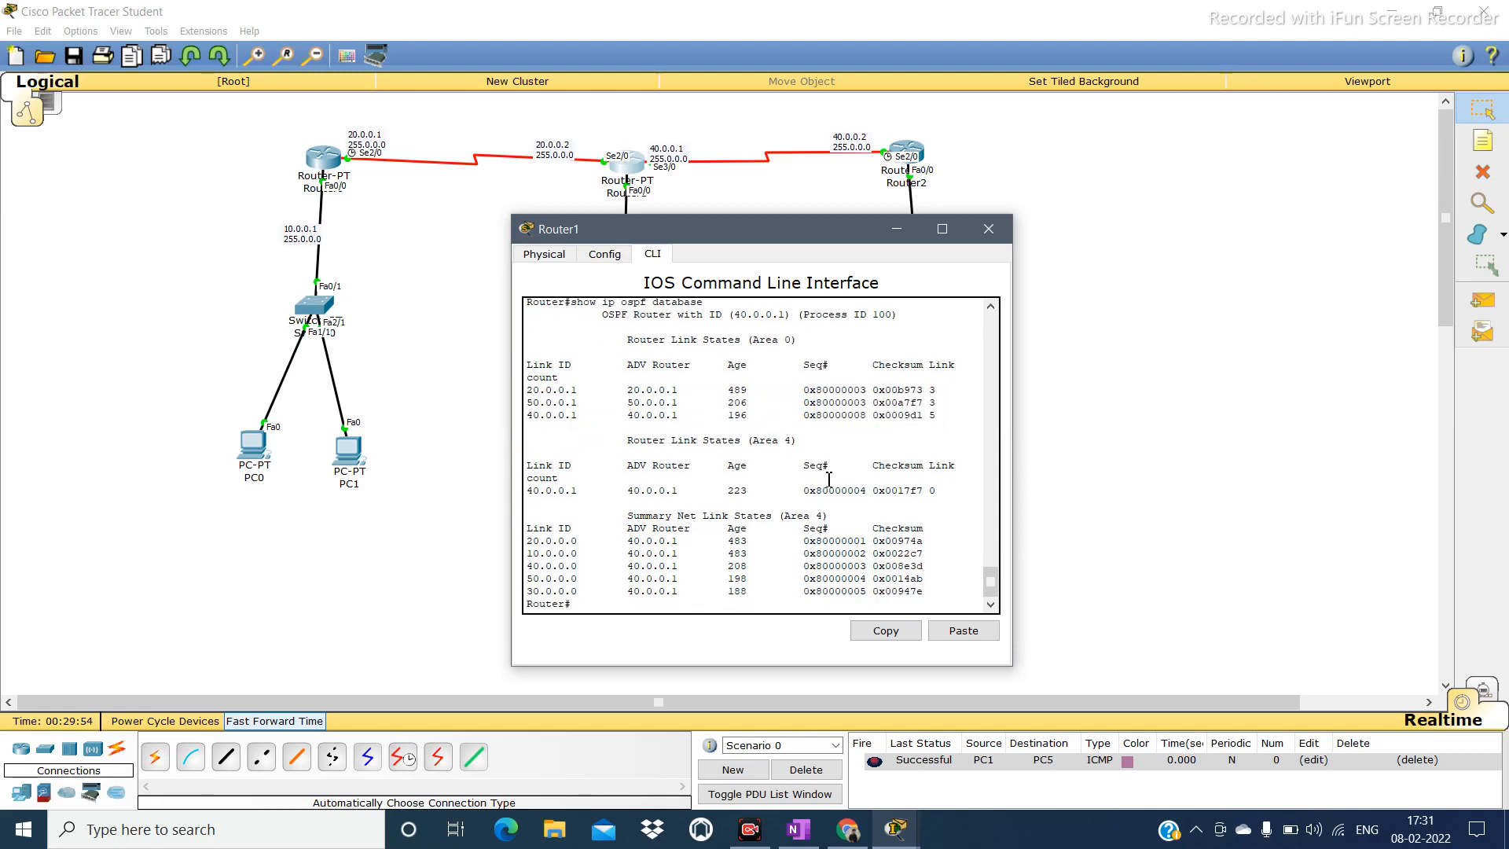
left_click_drag(555, 533, 745, 594)
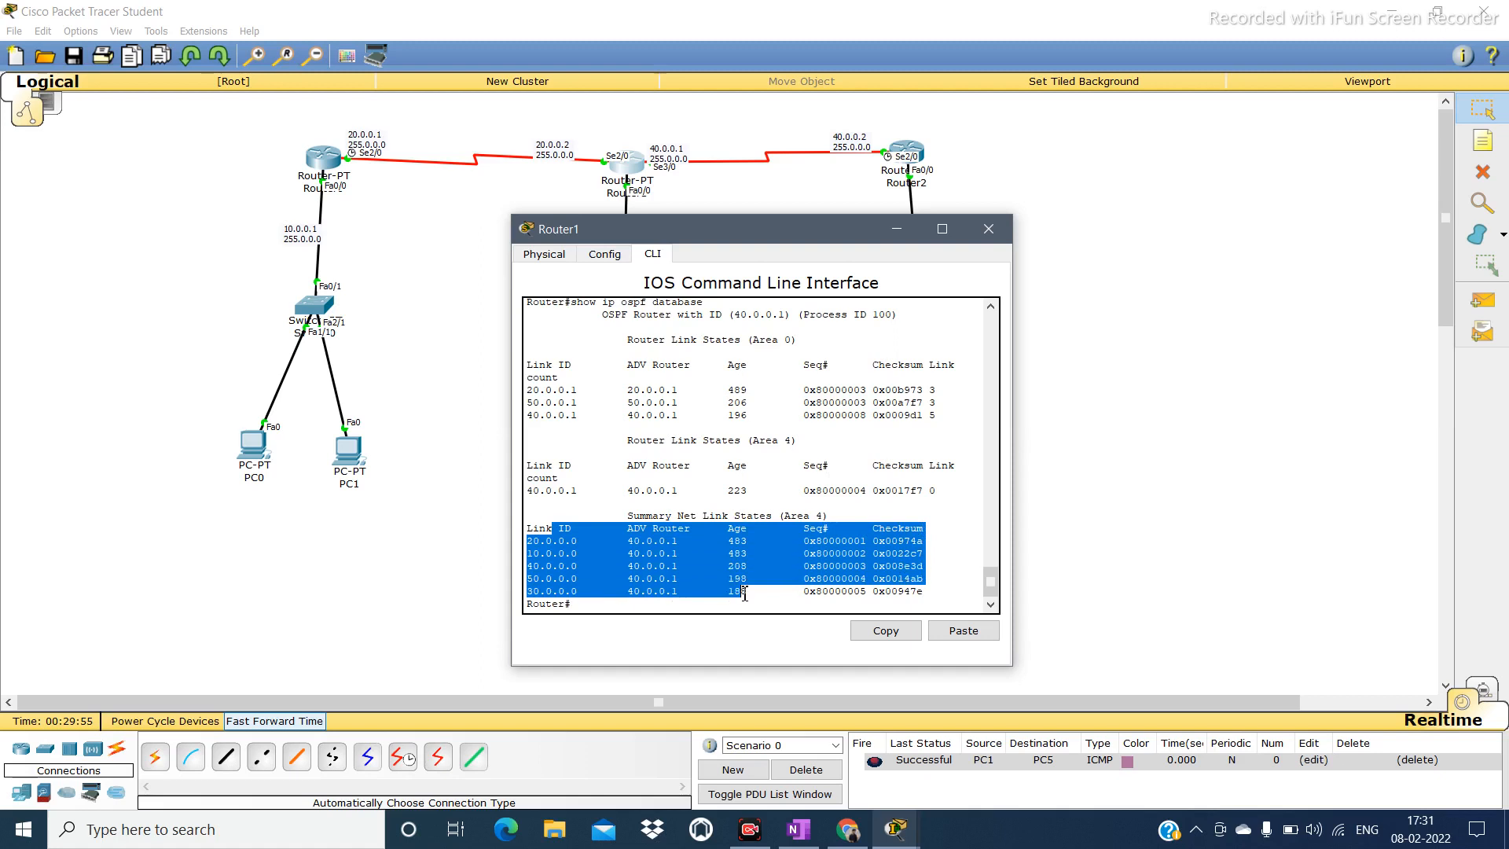
List the show ip ospf options again and display Router1's OSPF neighbors with show ip ospf neighbor.
left_click(646, 611)
type("sh")
key("Tab")
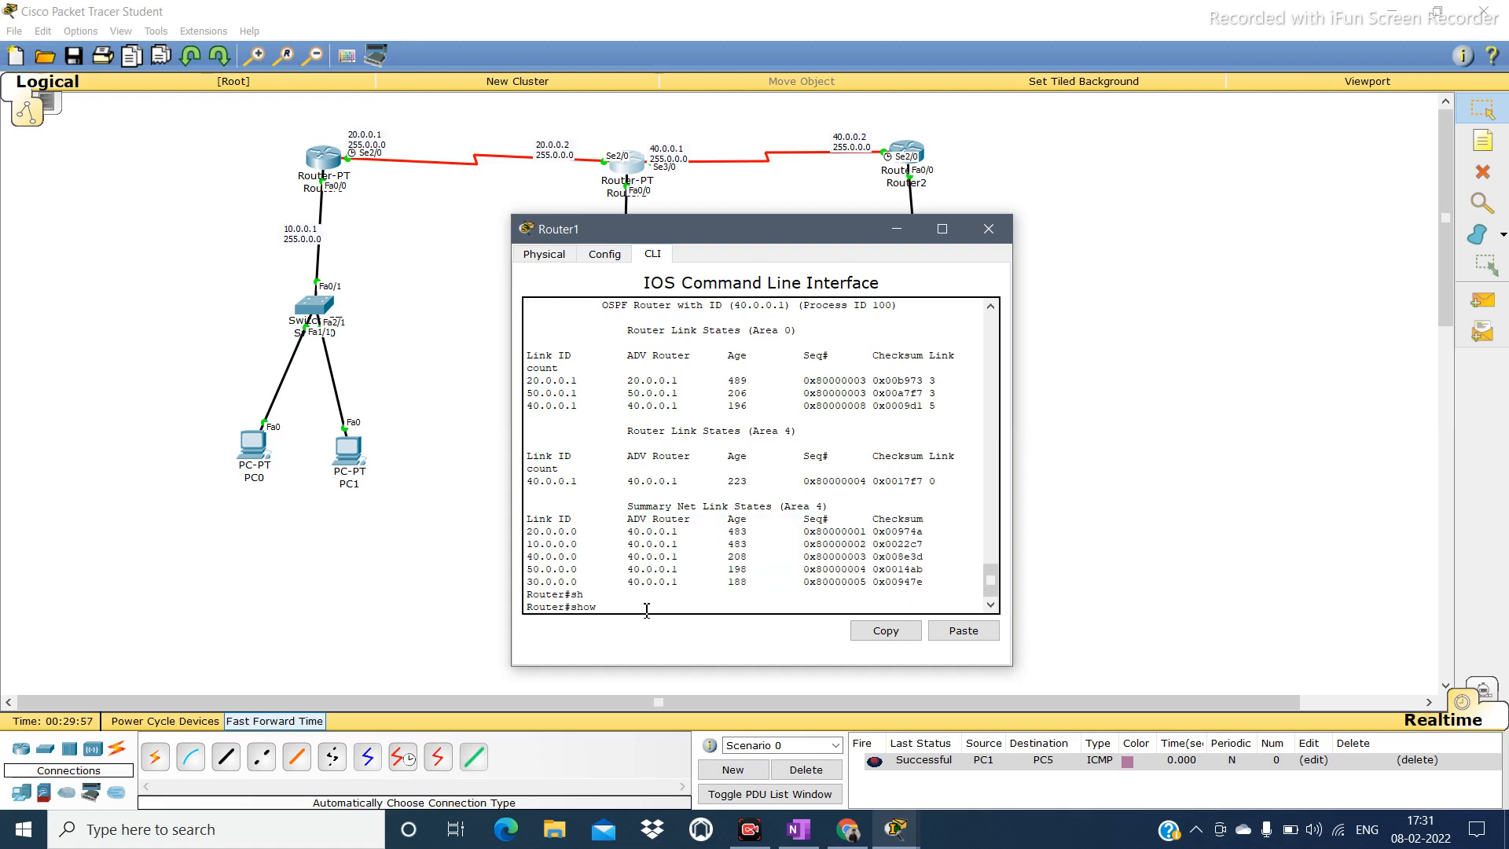
type("ip os")
key("Tab")
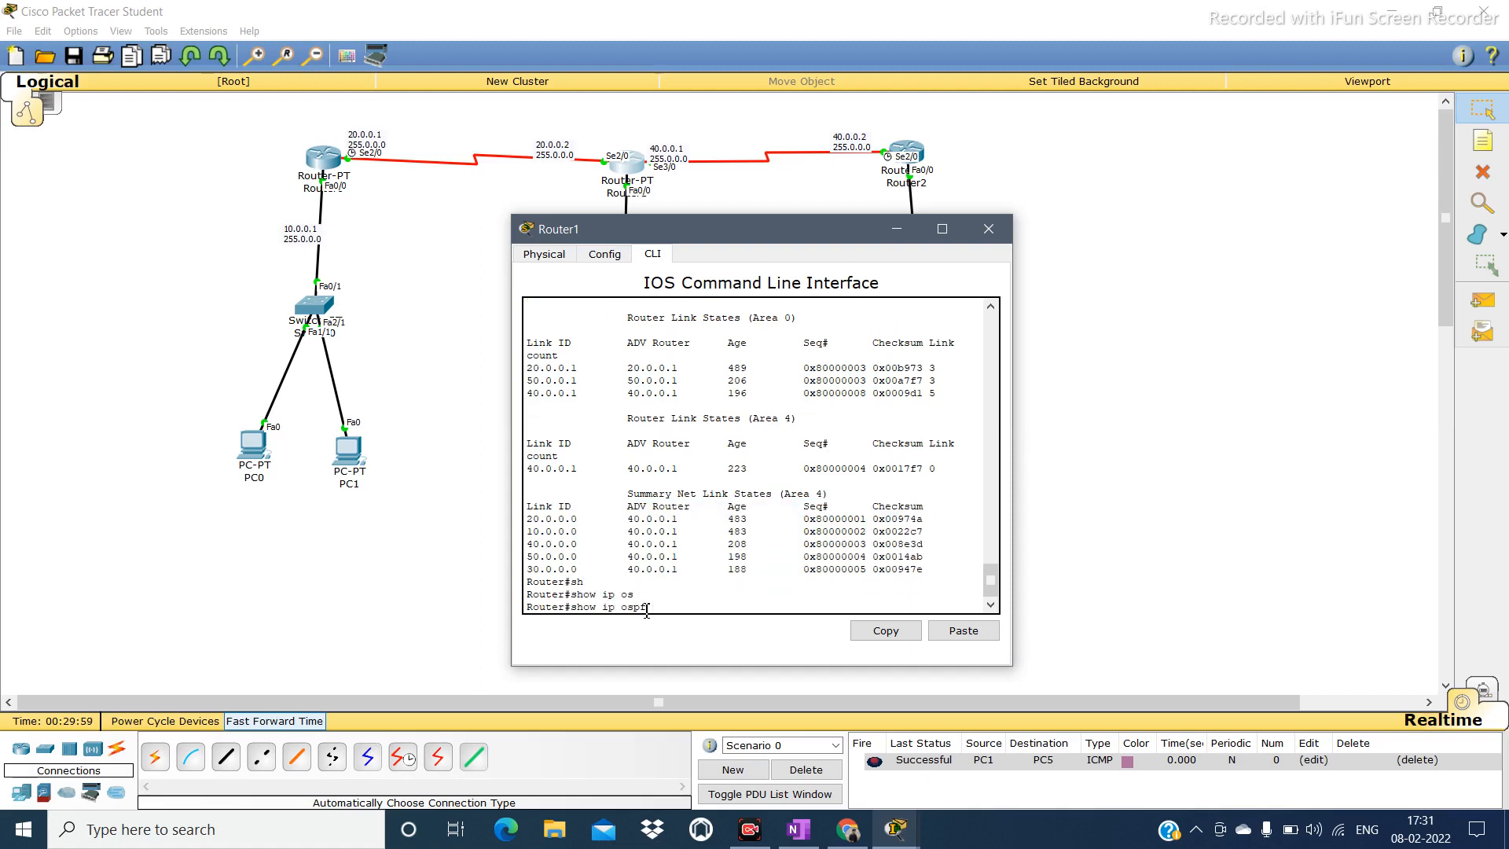
type("?")
left_click_drag(548, 563, 593, 563)
left_click(662, 610)
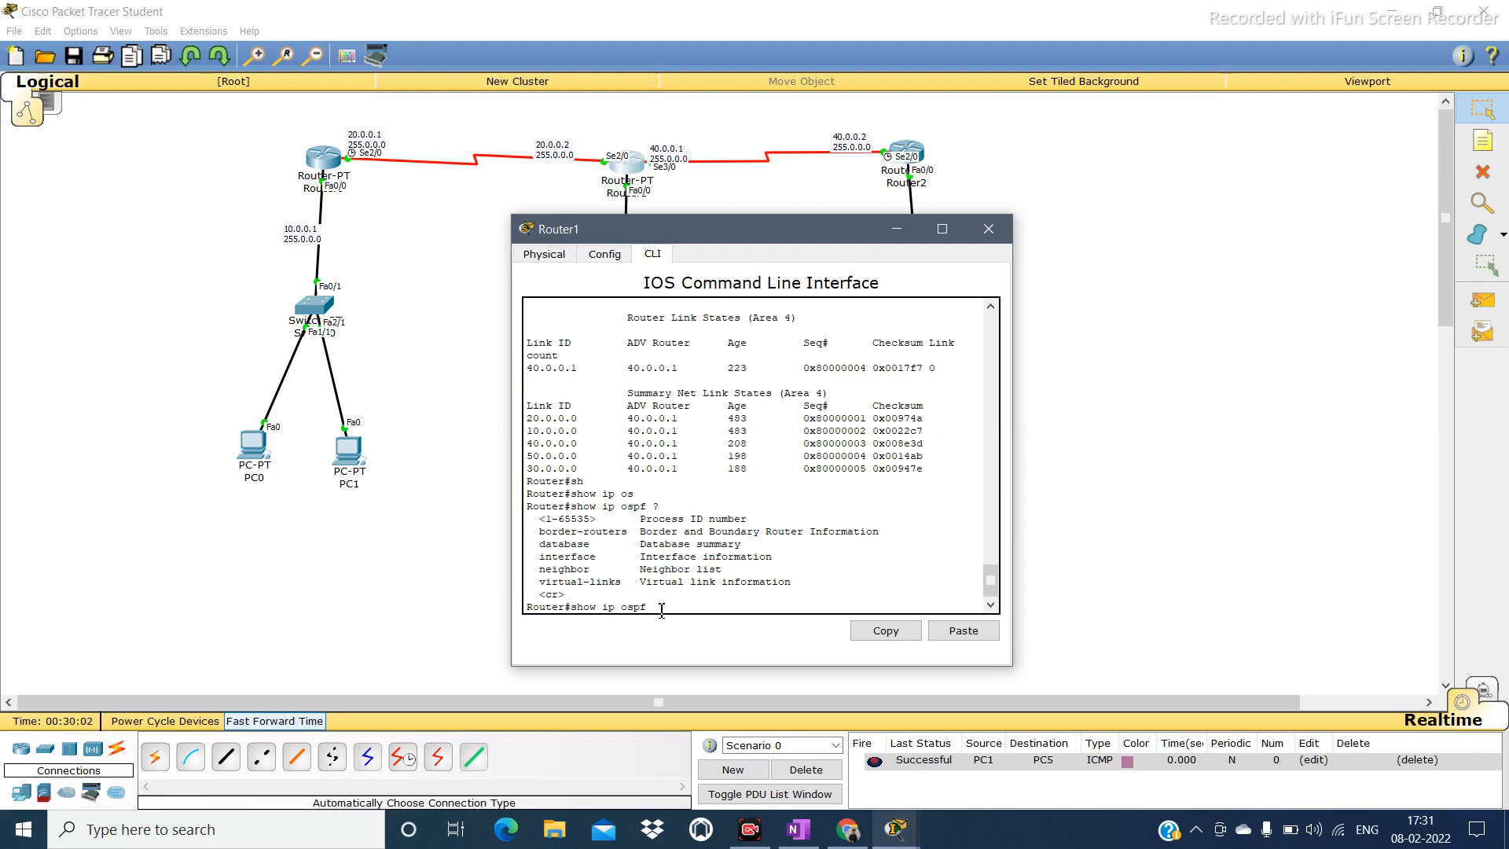
type("ne")
key("Tab")
key("Return")
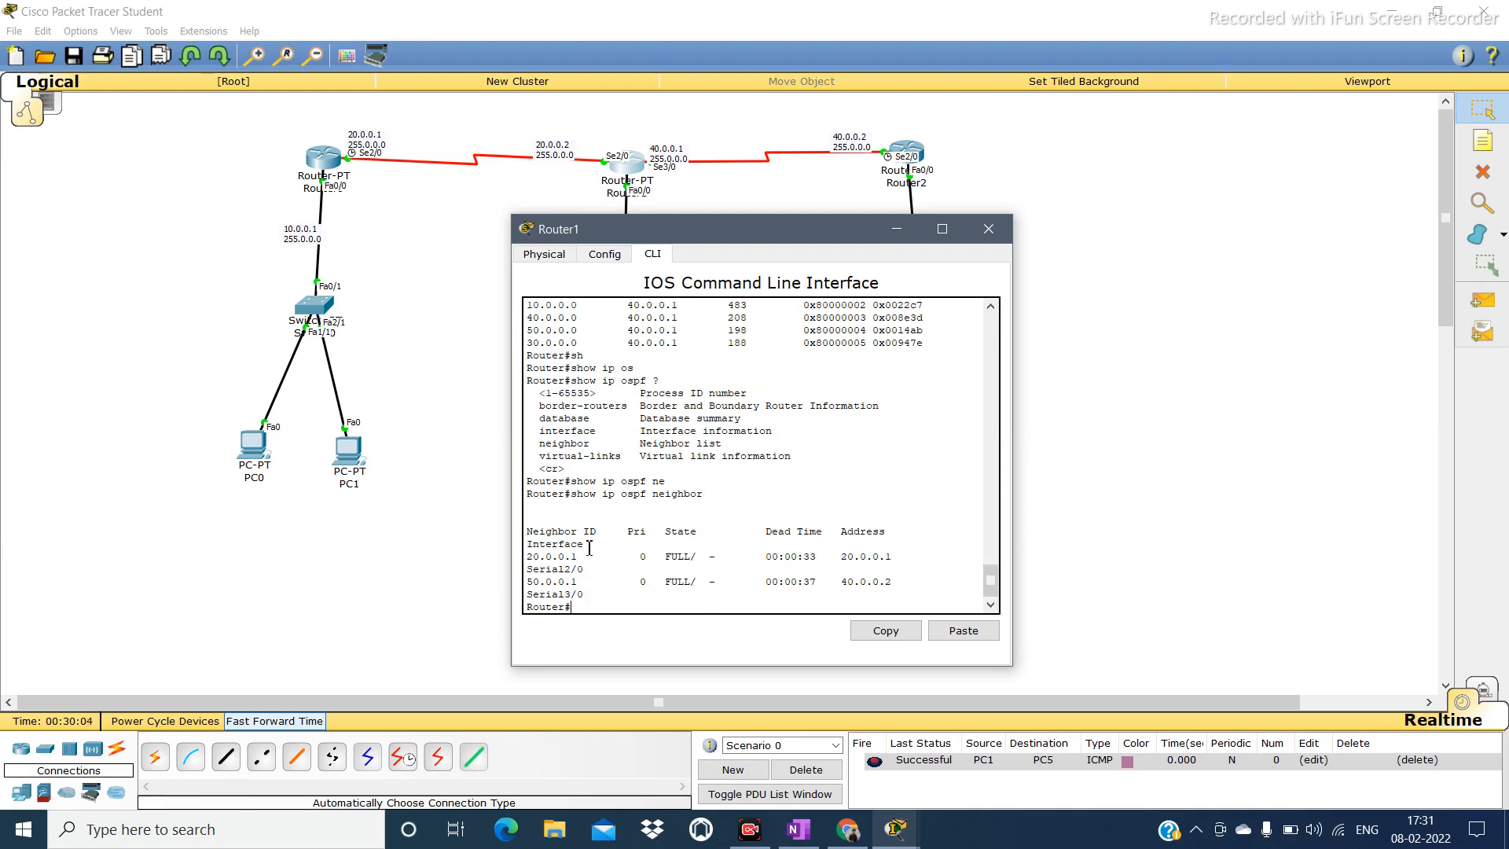
Examine the neighbor IDs and interfaces of both entries in Router1's OSPF neighbor table, and close the router's window.
left_click_drag(585, 556, 529, 557)
left_click_drag(598, 590, 527, 583)
left_click(635, 581)
left_click_drag(581, 559, 523, 559)
left_click(554, 561)
left_click(983, 234)
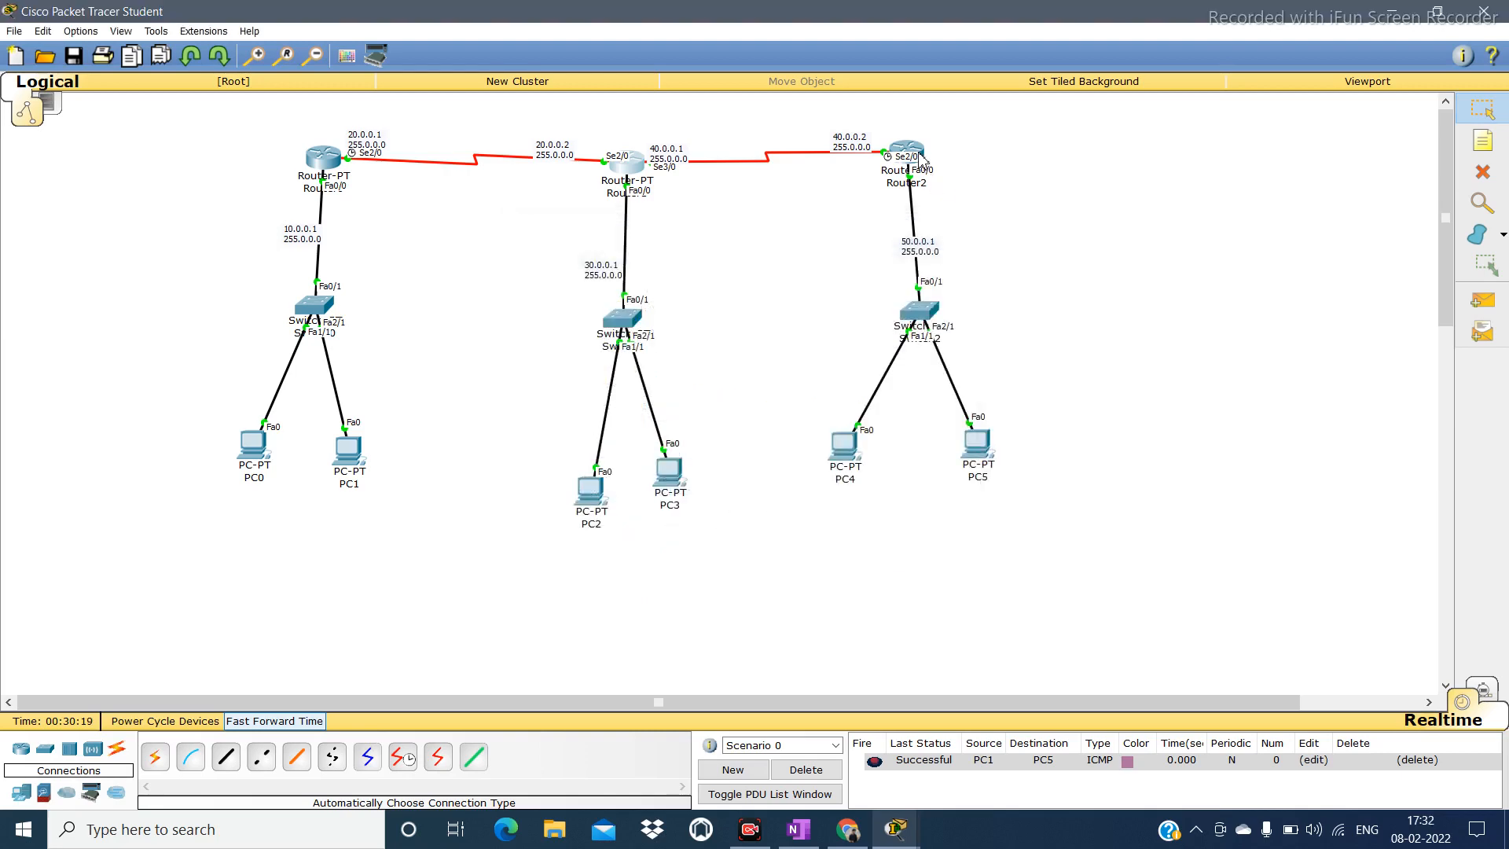
Open Router2's command line and display its OSPF neighbors with show ip ospf neighbor.
left_click(919, 156)
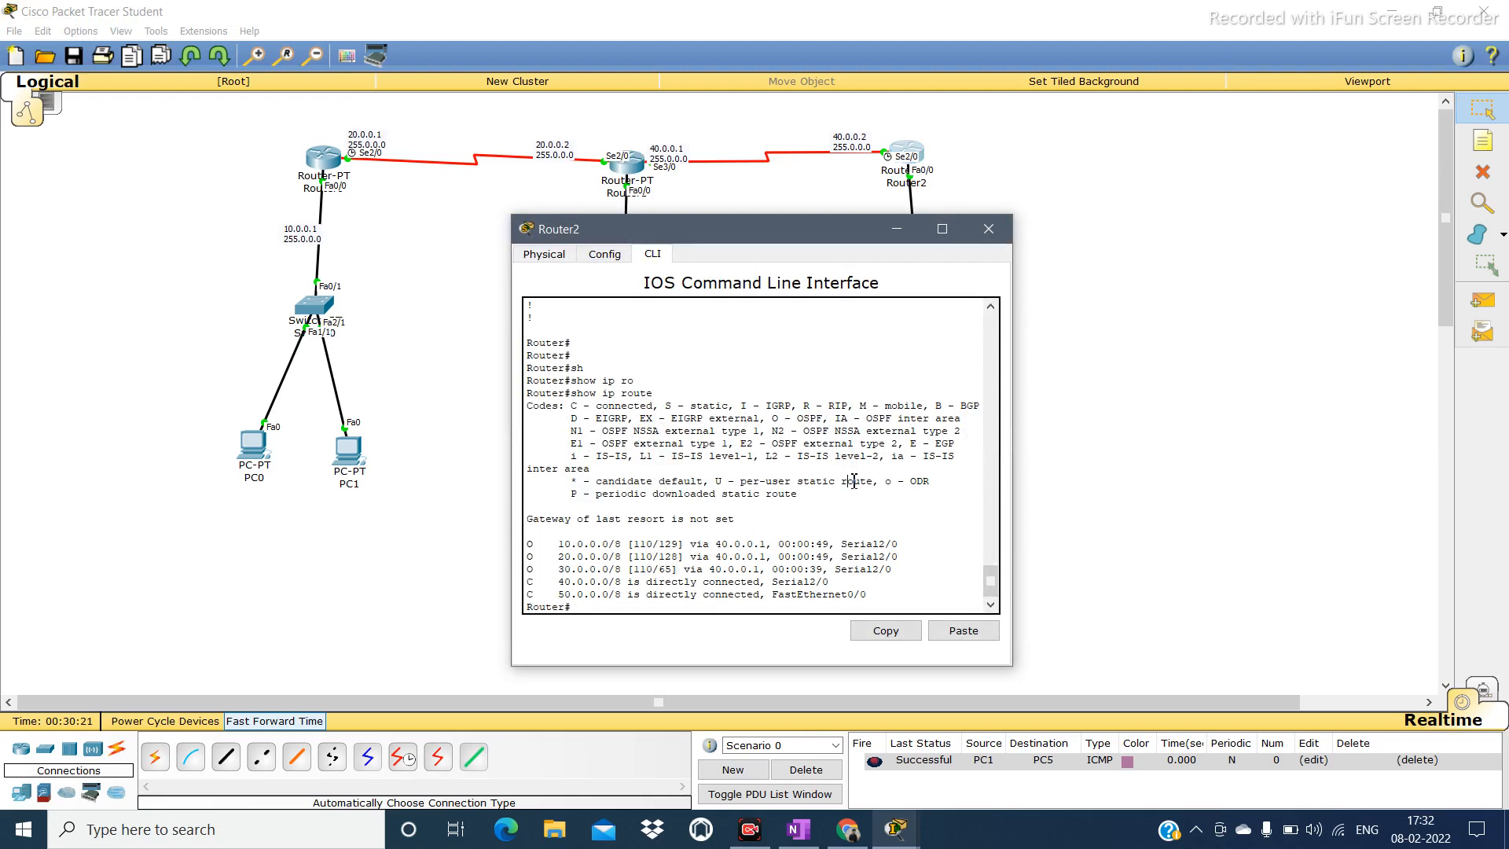
scroll(855, 481, "down", 2)
type("sh")
key("Tab")
type("ip")
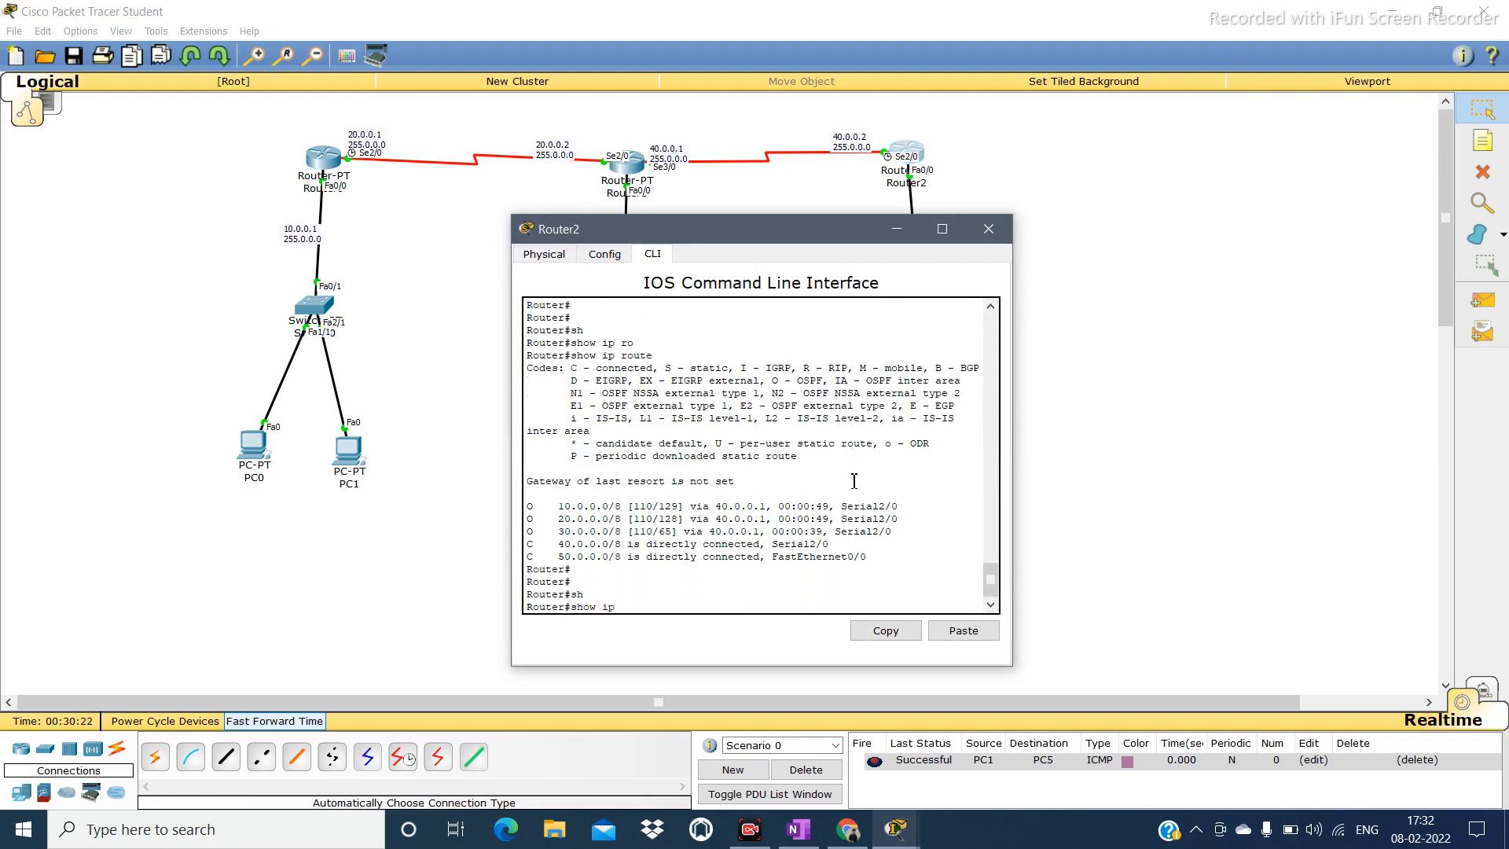
type(" os")
key("Tab")
type("ne")
key("Tab")
key("Return")
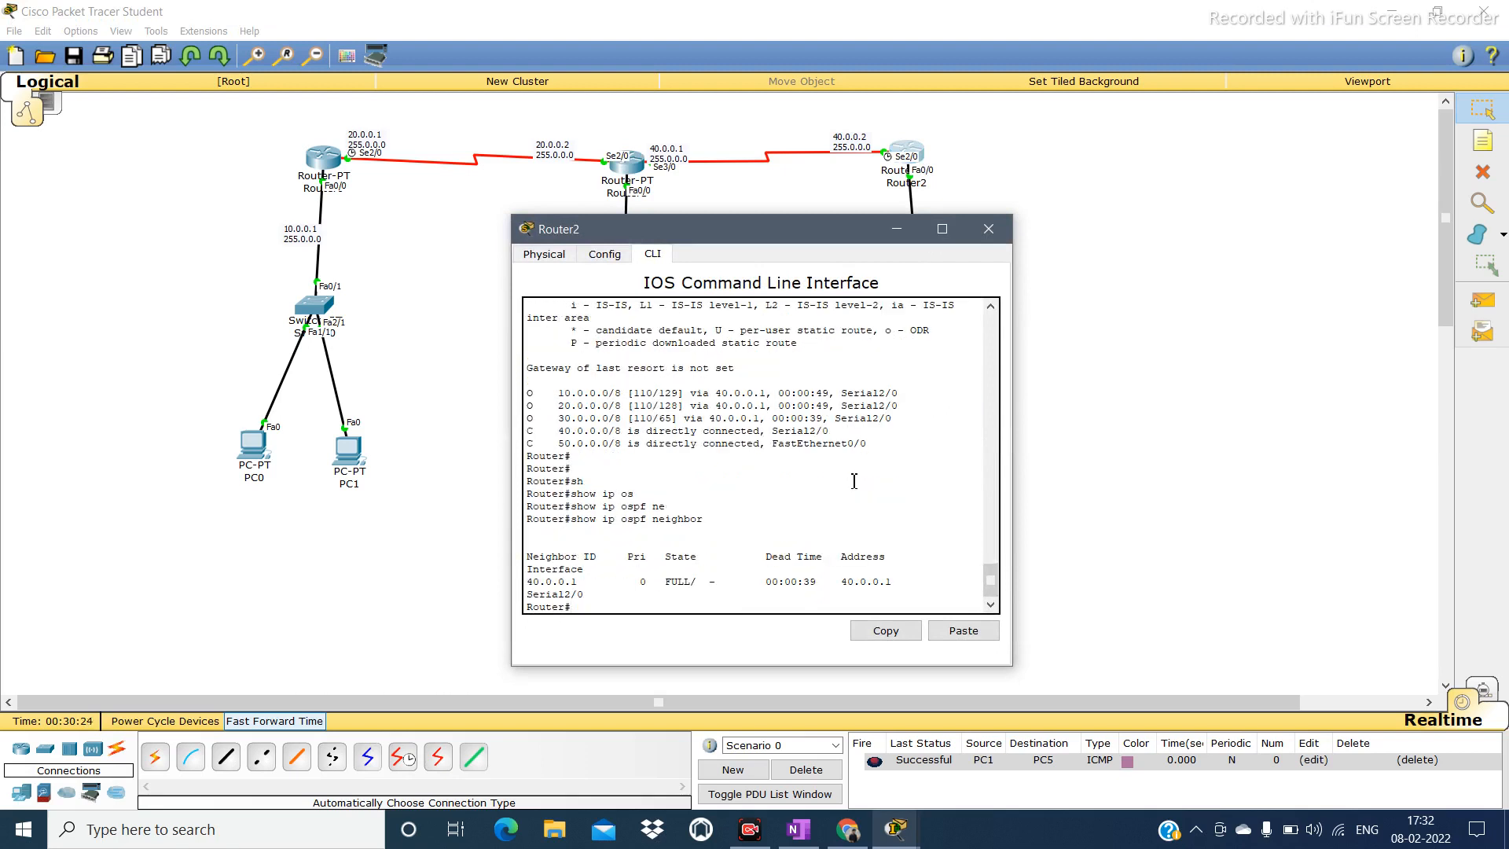
Examine the neighbor ID and interface entry in Router2's OSPF neighbor table, and return to a fresh prompt.
left_click_drag(583, 582, 534, 586)
left_click(581, 595)
left_click_drag(594, 591, 533, 583)
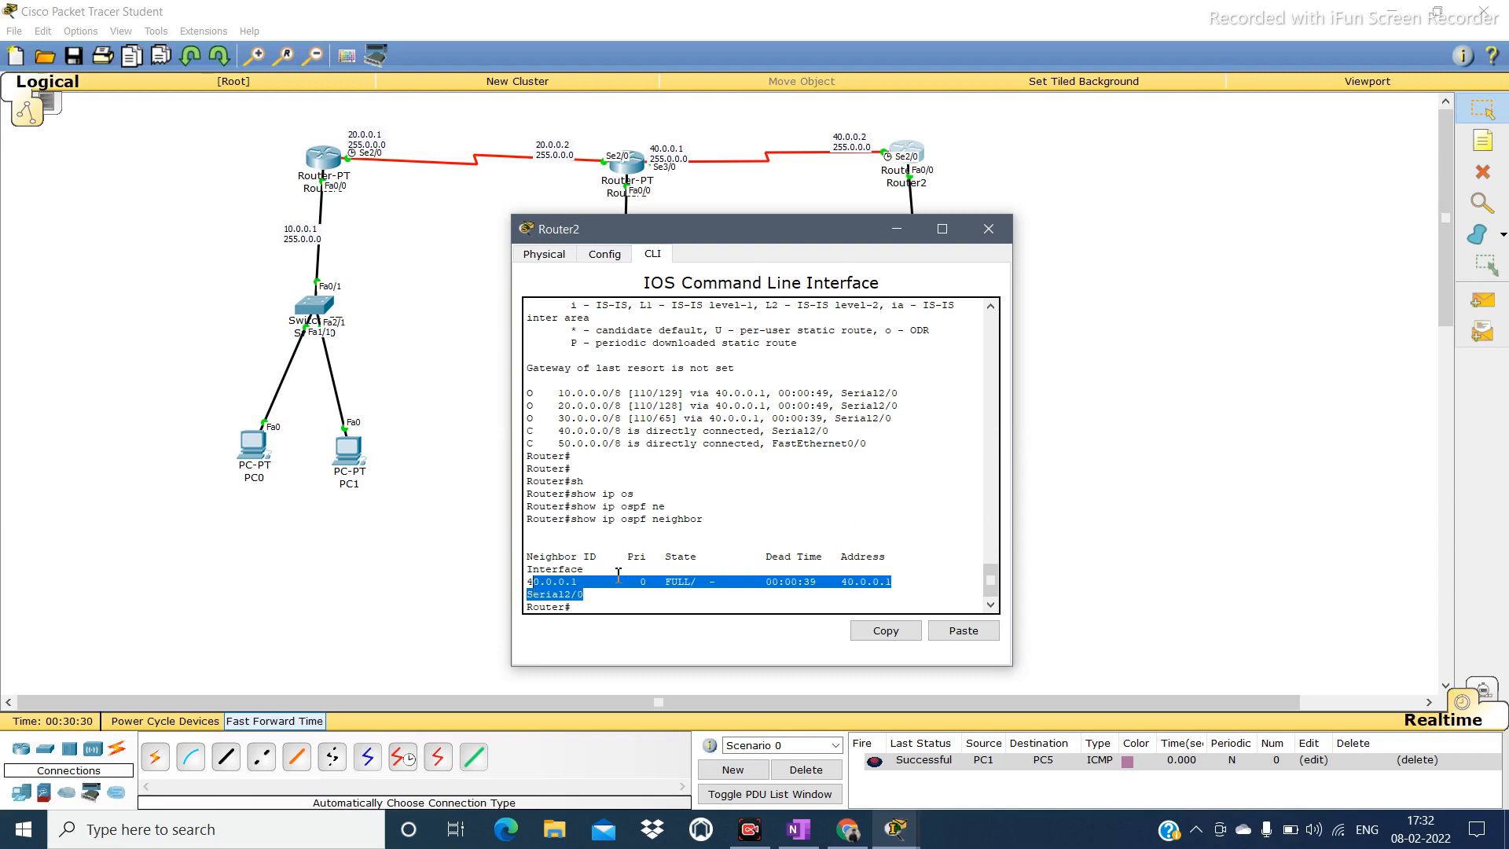
left_click(659, 570)
key("Return")
key("Return")
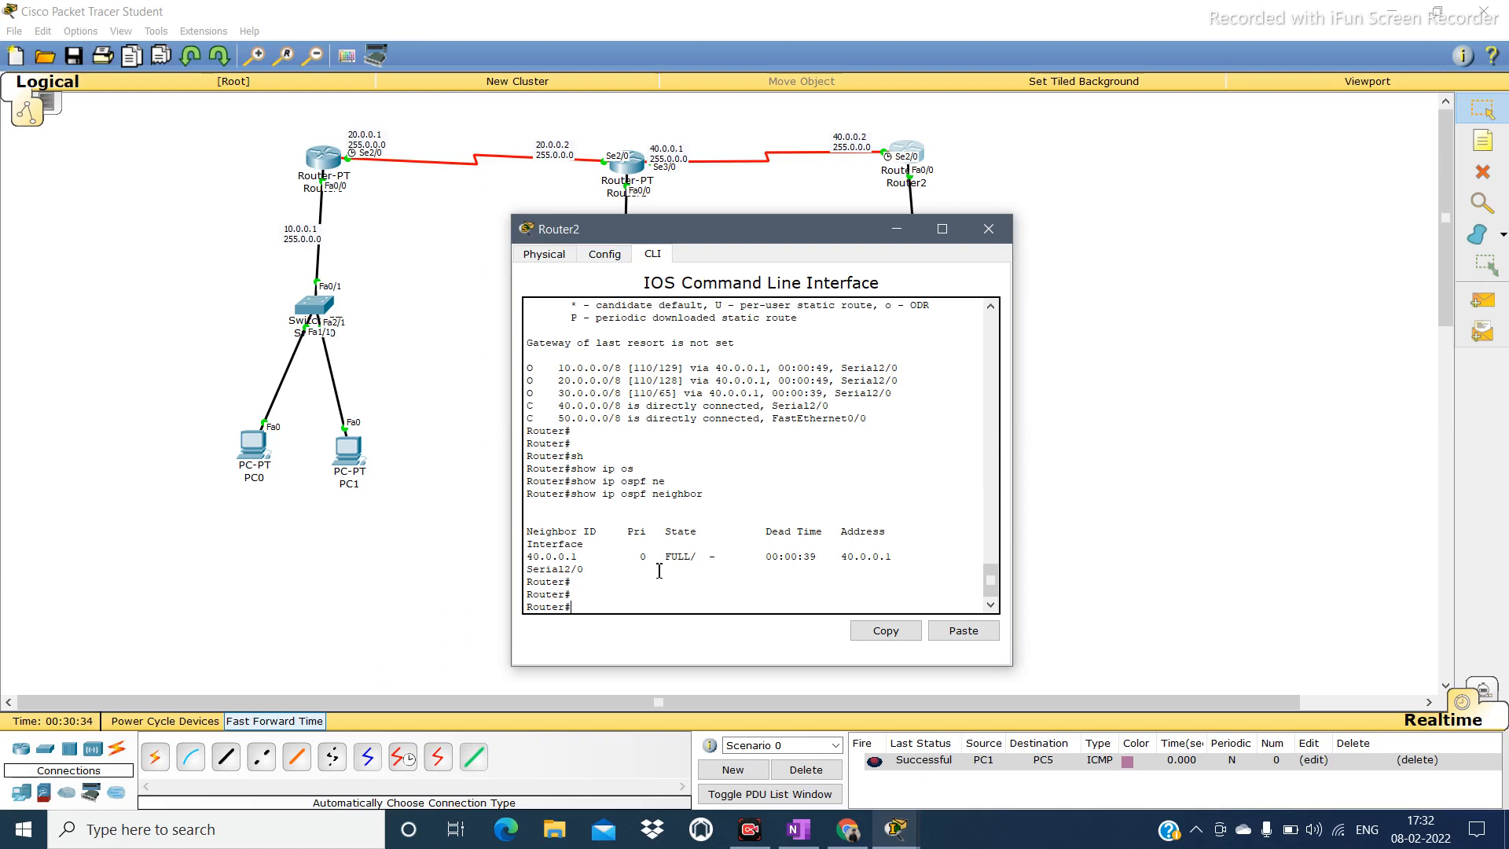